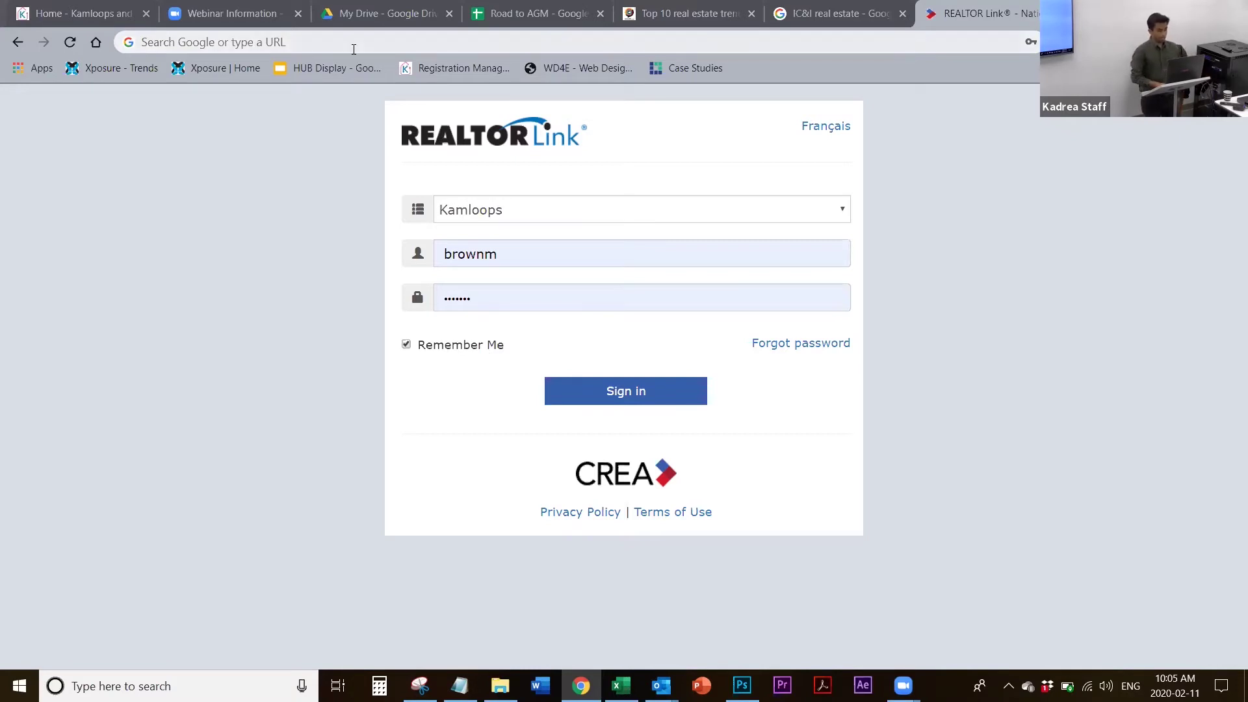
Enter kadrea.xposureapp.com as the web address
left_click(354, 46)
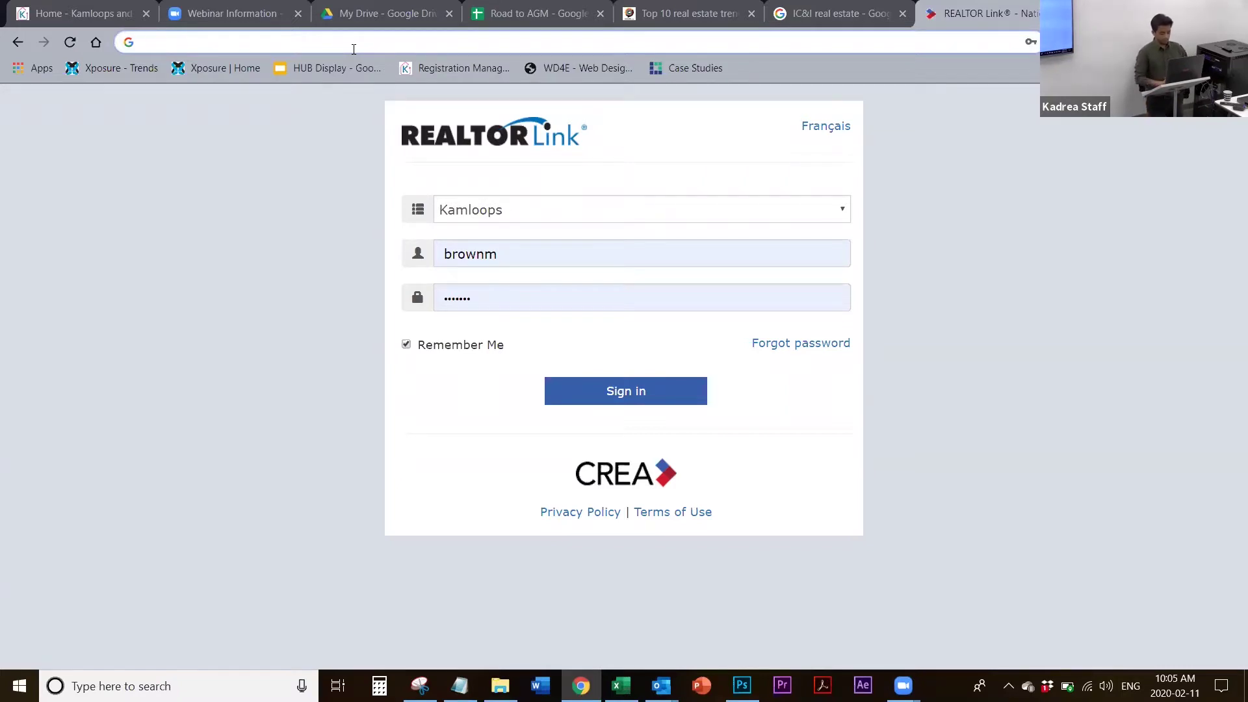
type("kadrea.xposureapp.com")
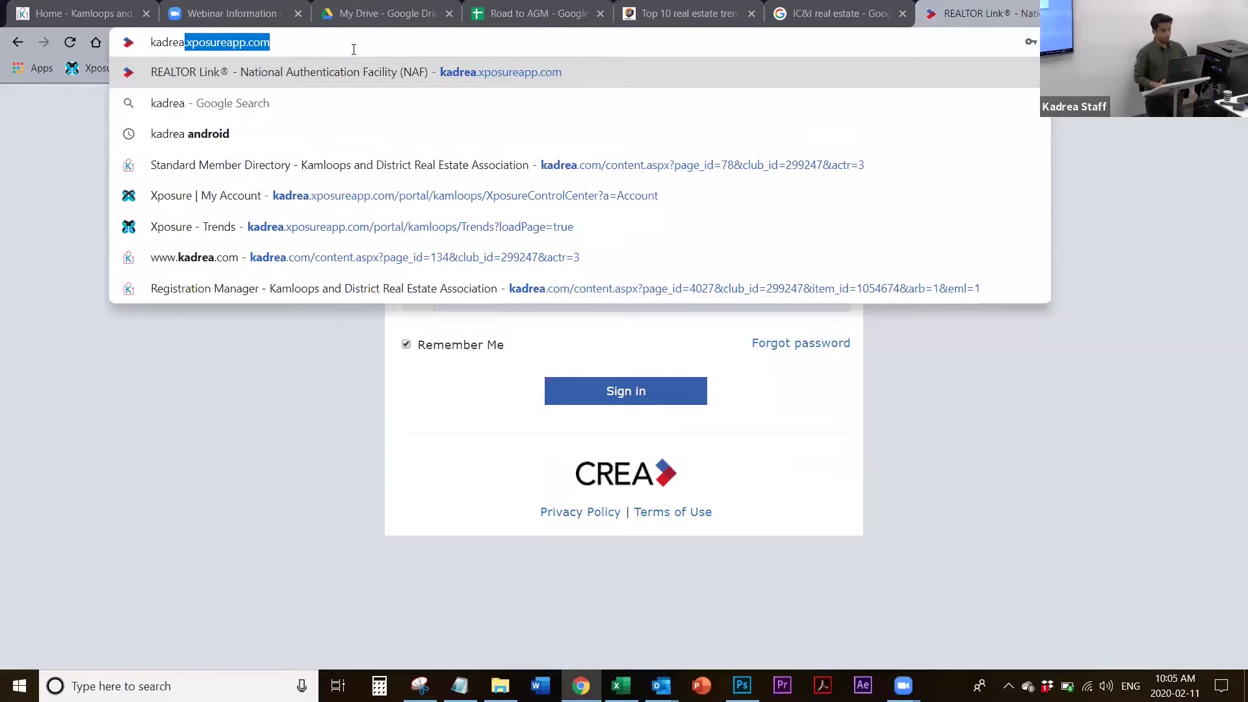
Replace the kadrea subdomain in the web address with soreb and change it back to kadrea
key("Left")
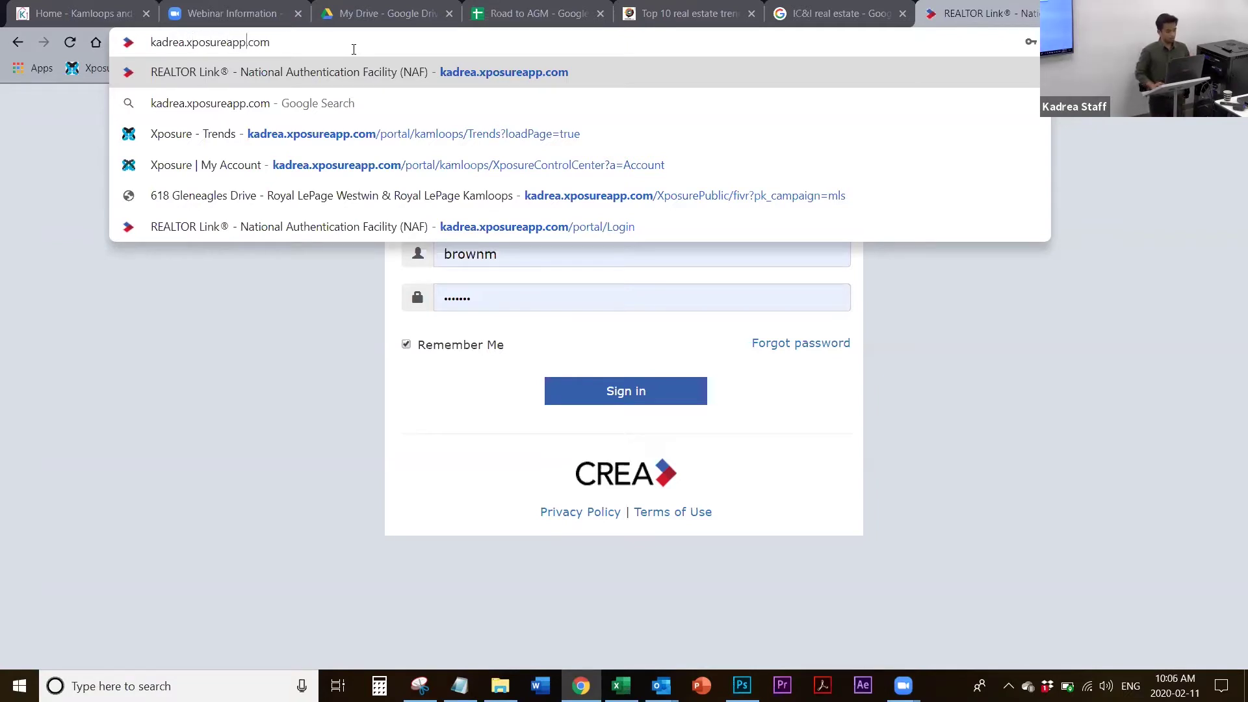
key("Left")
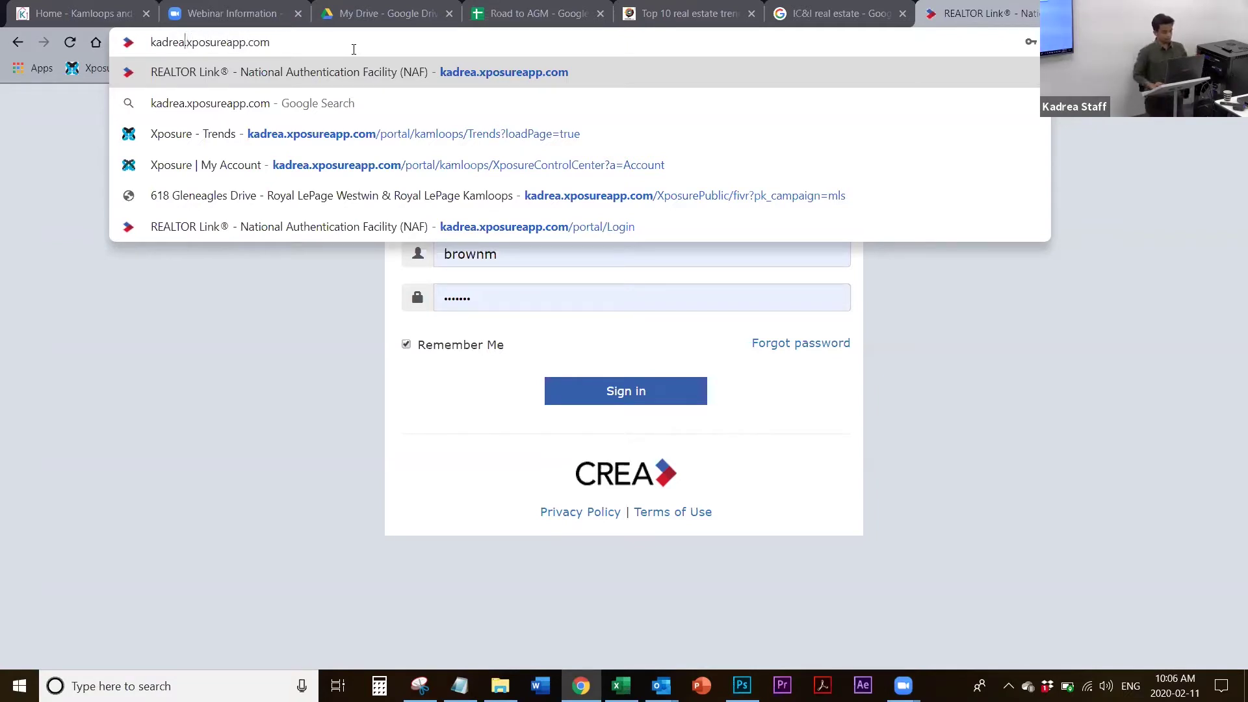
key("shift+Home")
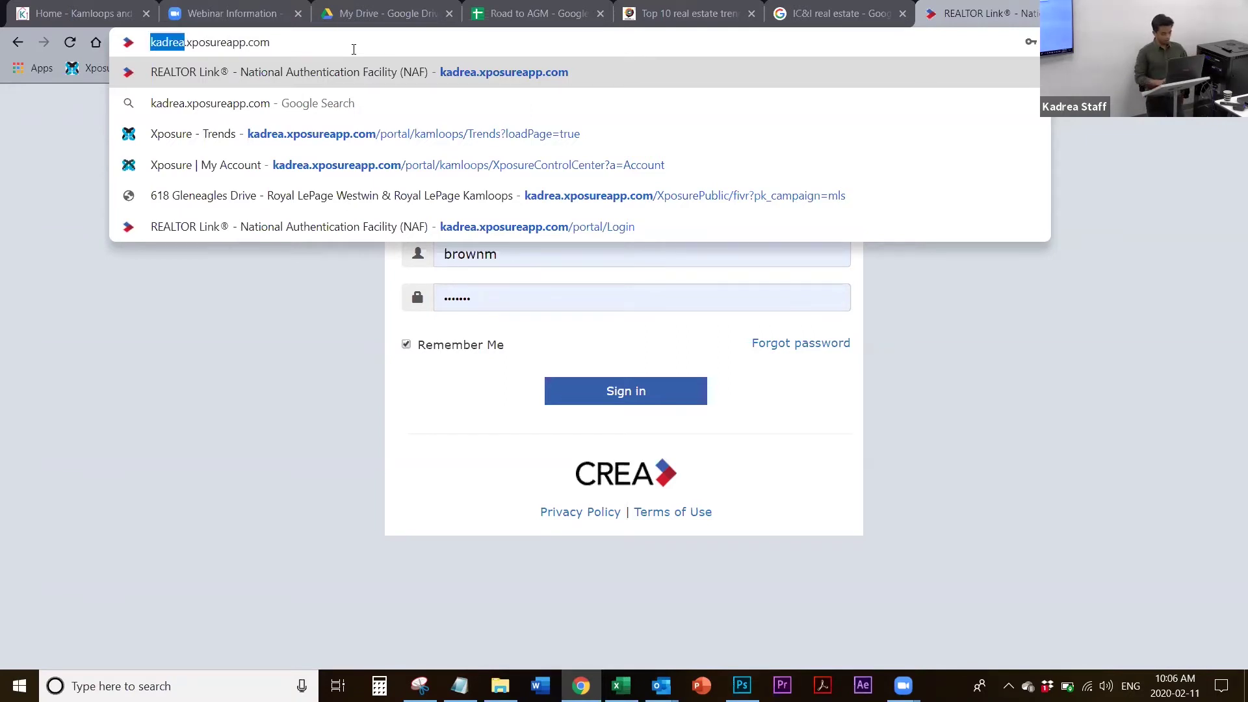
type("soreb")
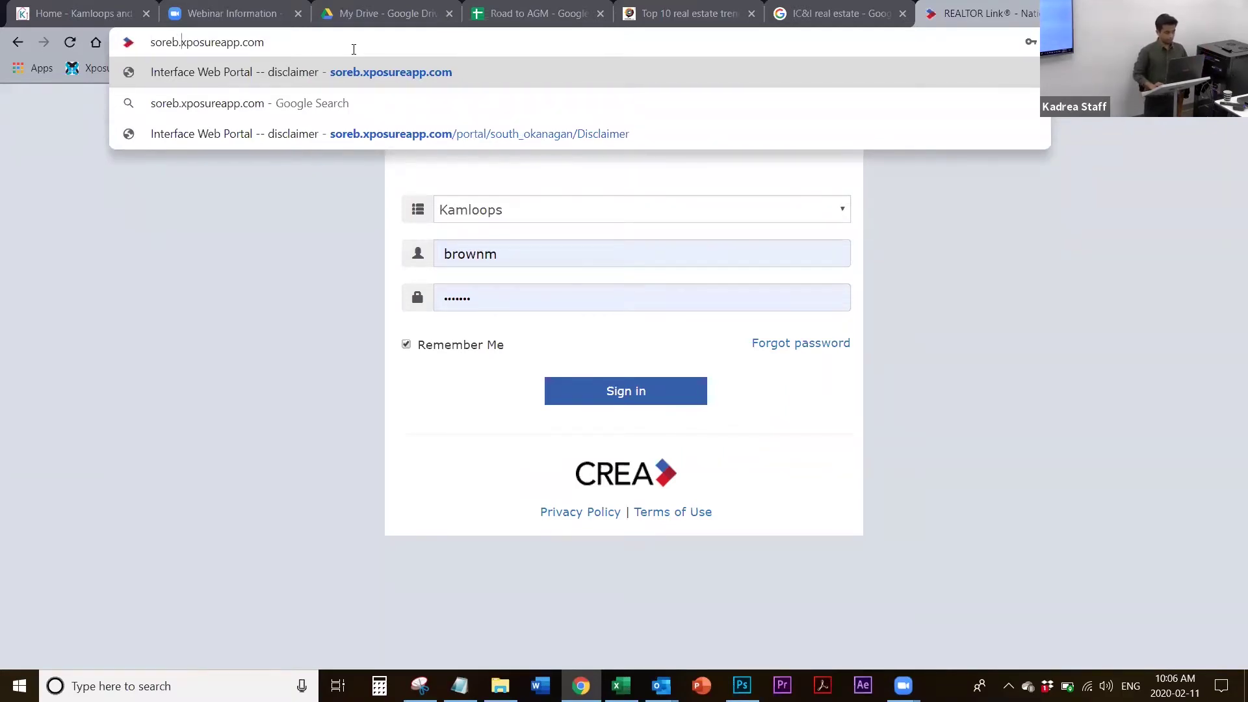
key("shift+Home")
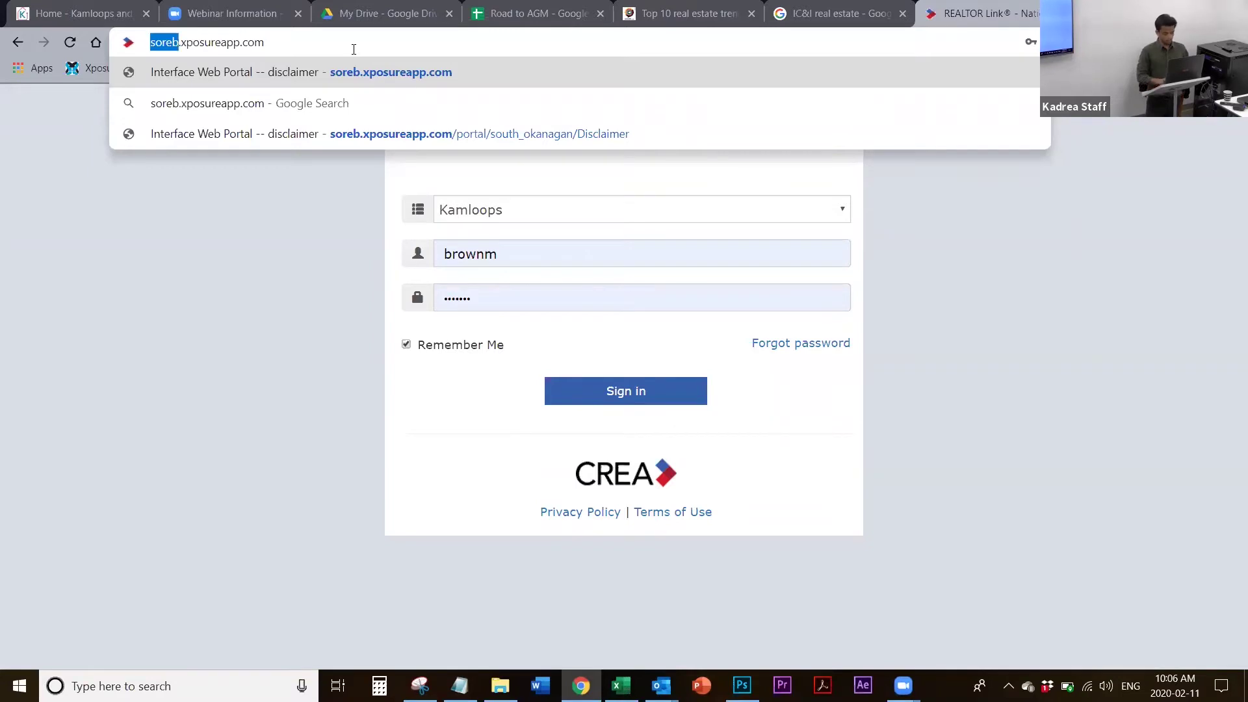
type("kadrea")
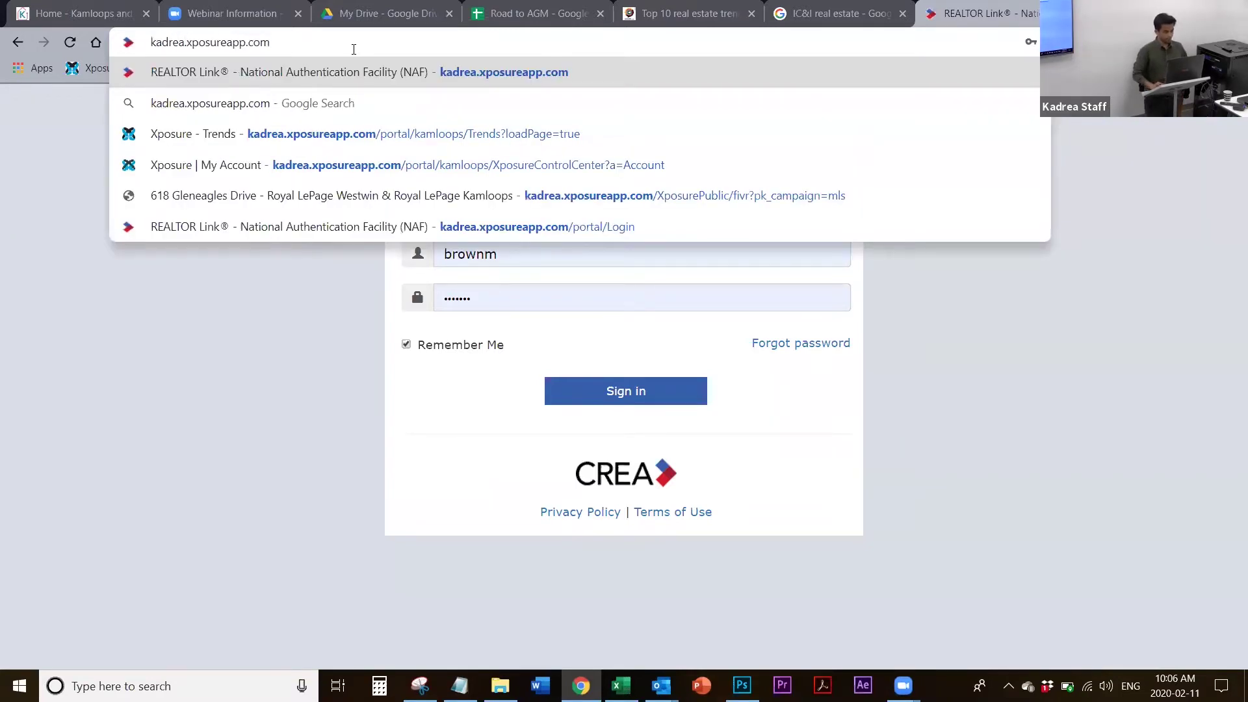
Load the entered address and sign in to the Kamloops board with the saved credentials
key("Return")
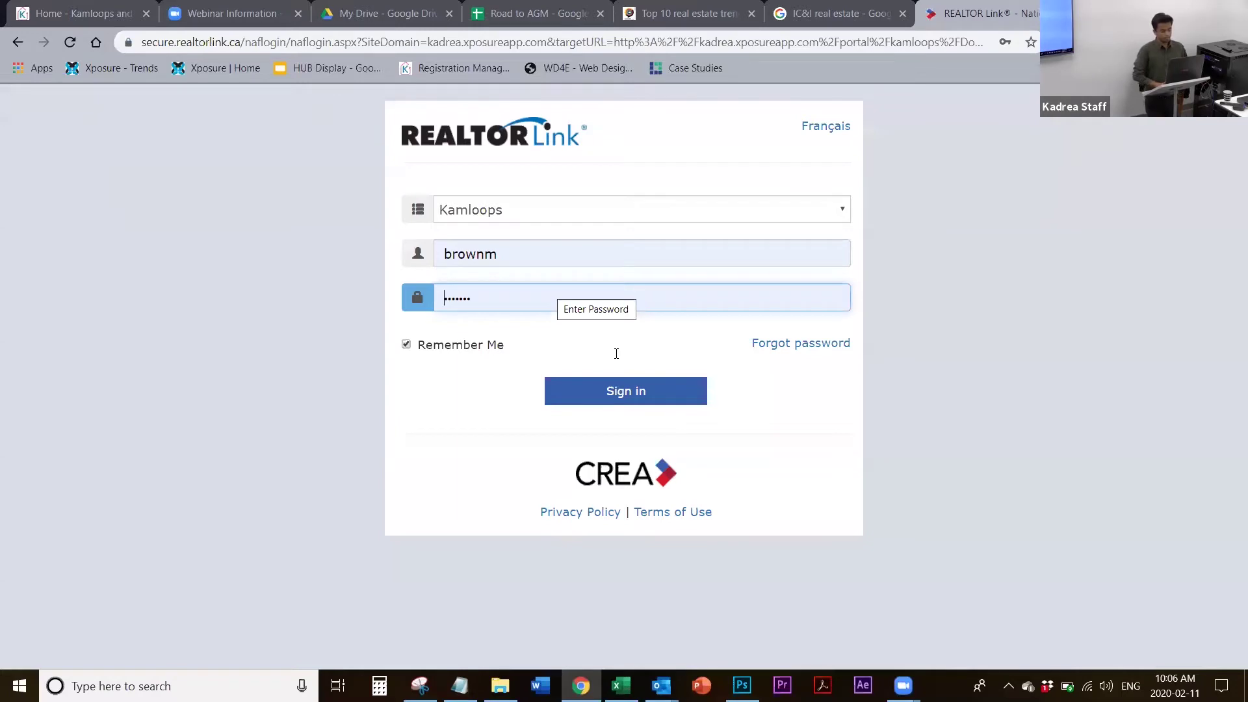
left_click(521, 254)
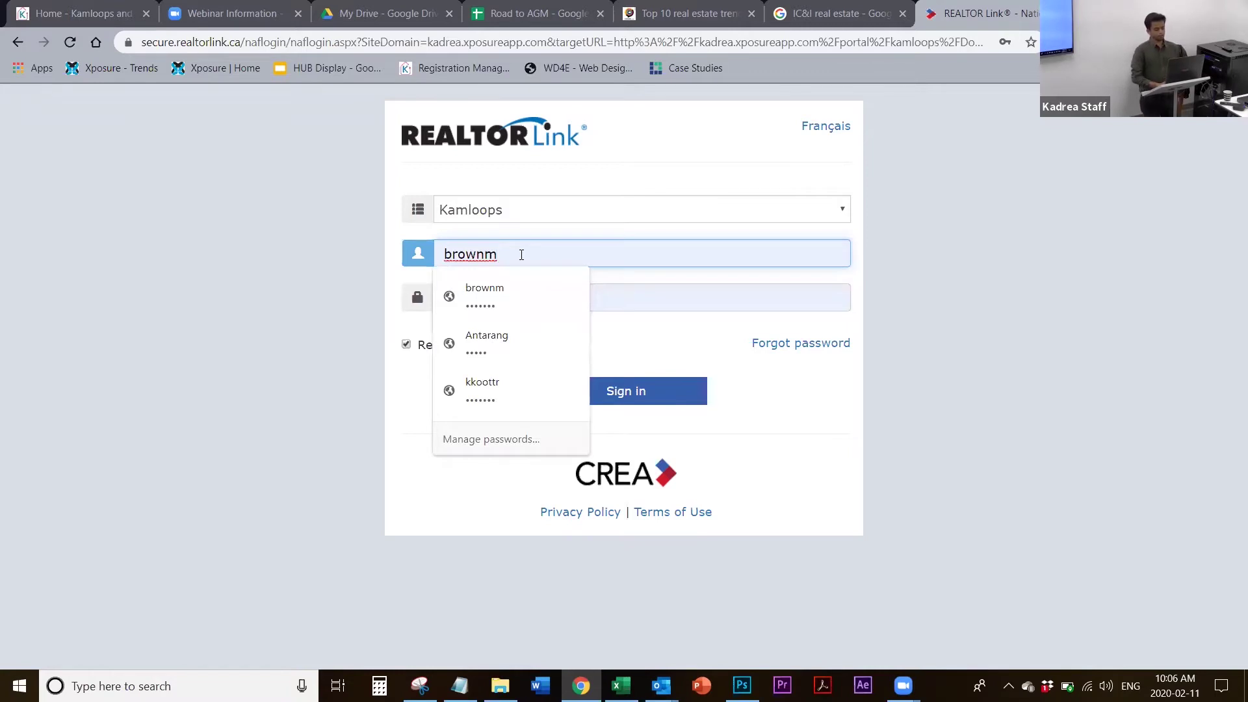
left_click(247, 346)
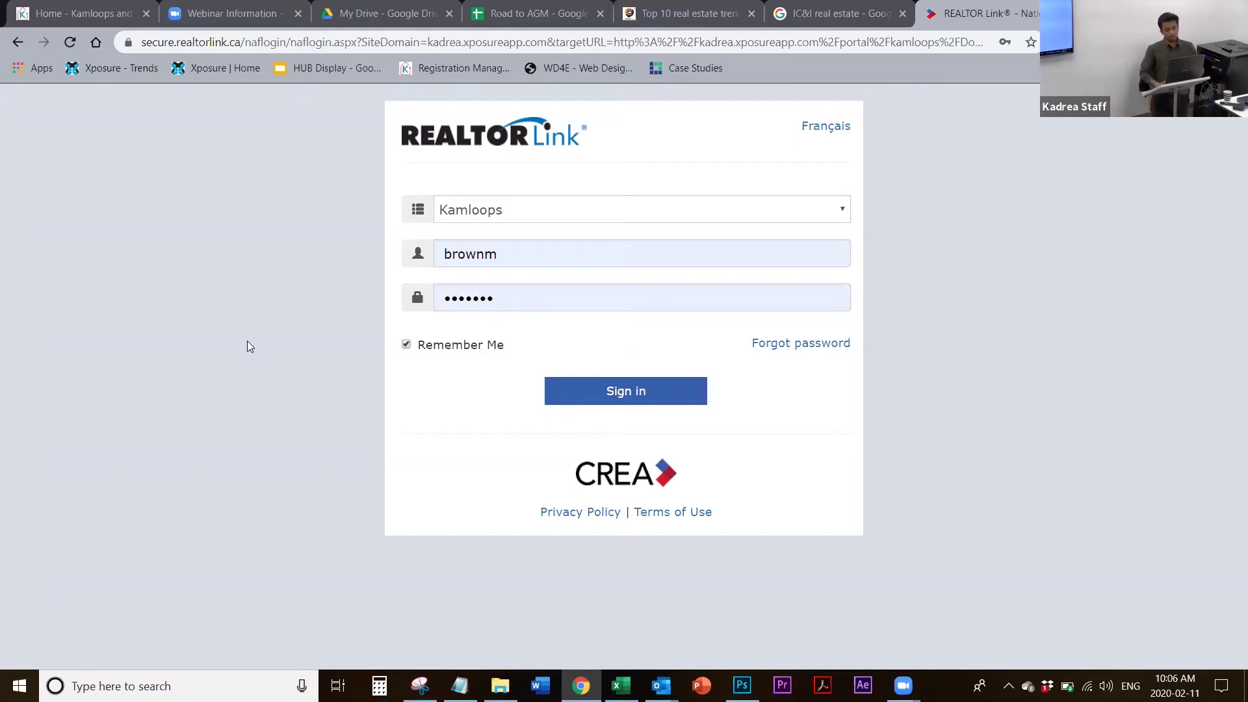
left_click(636, 394)
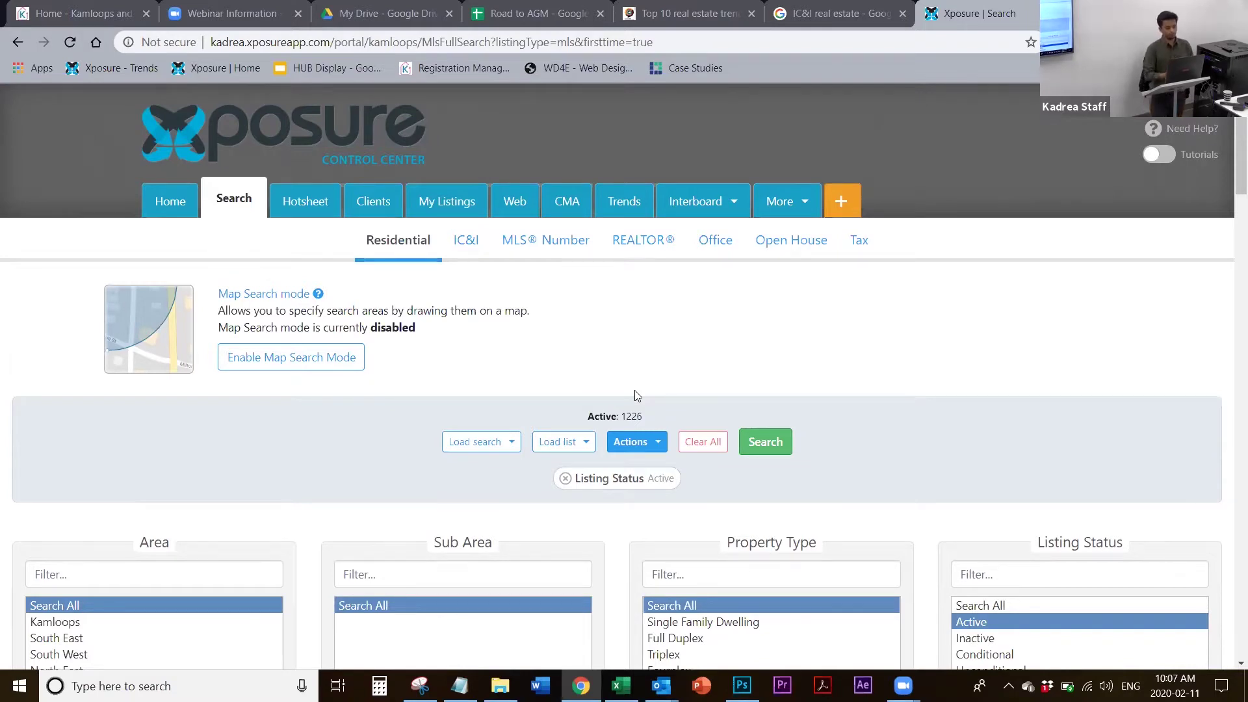
Open the Home dashboard and look over its widgets, from listing lookup to listing statistics
scroll(635, 396, "down", 1)
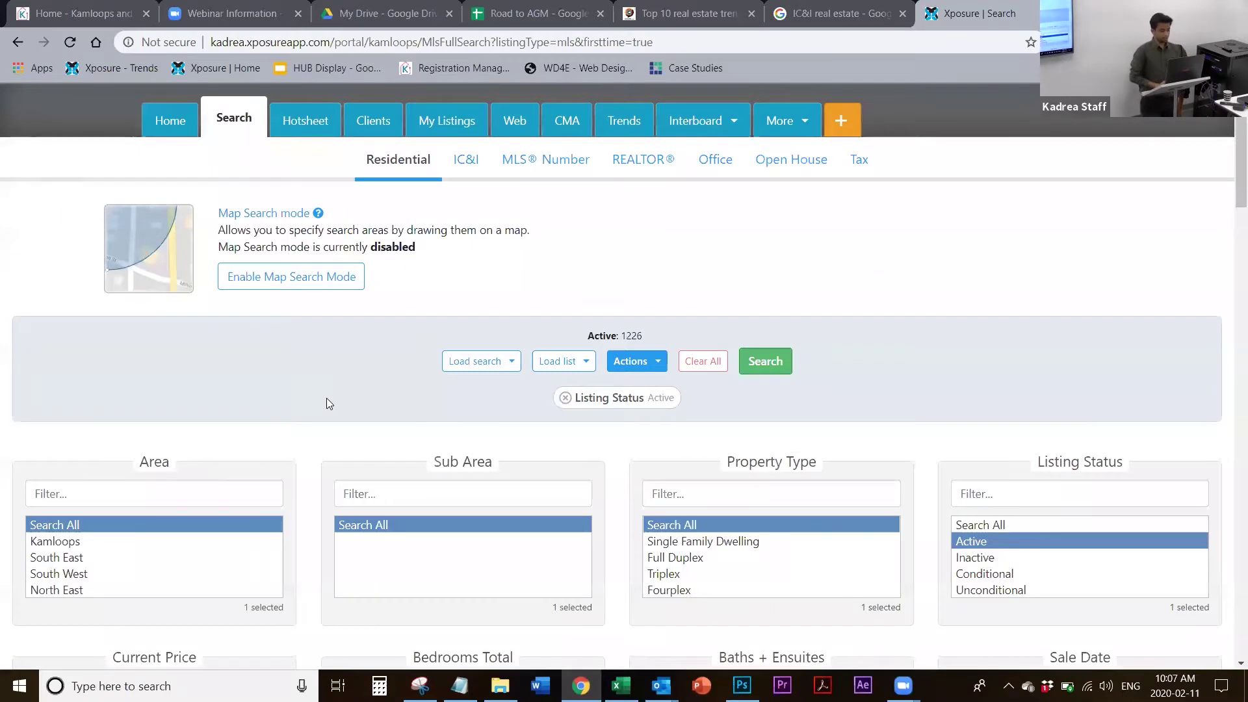
scroll(326, 398, "up", 1)
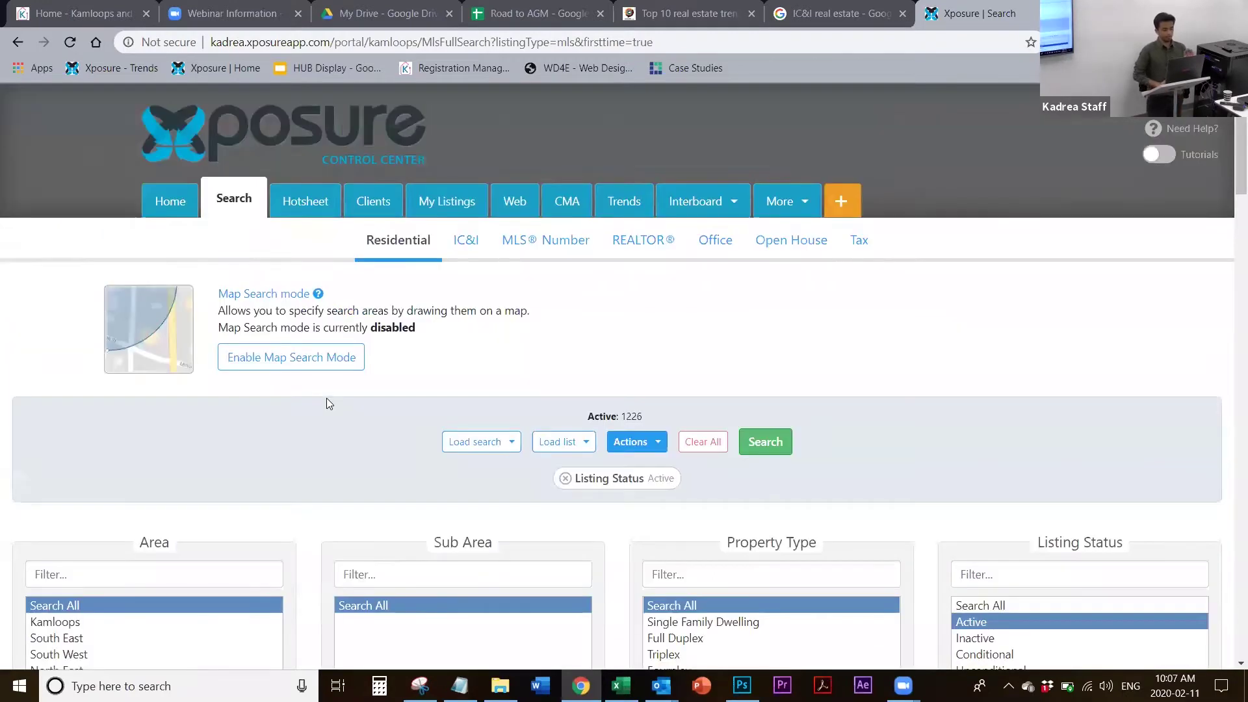
left_click(173, 204)
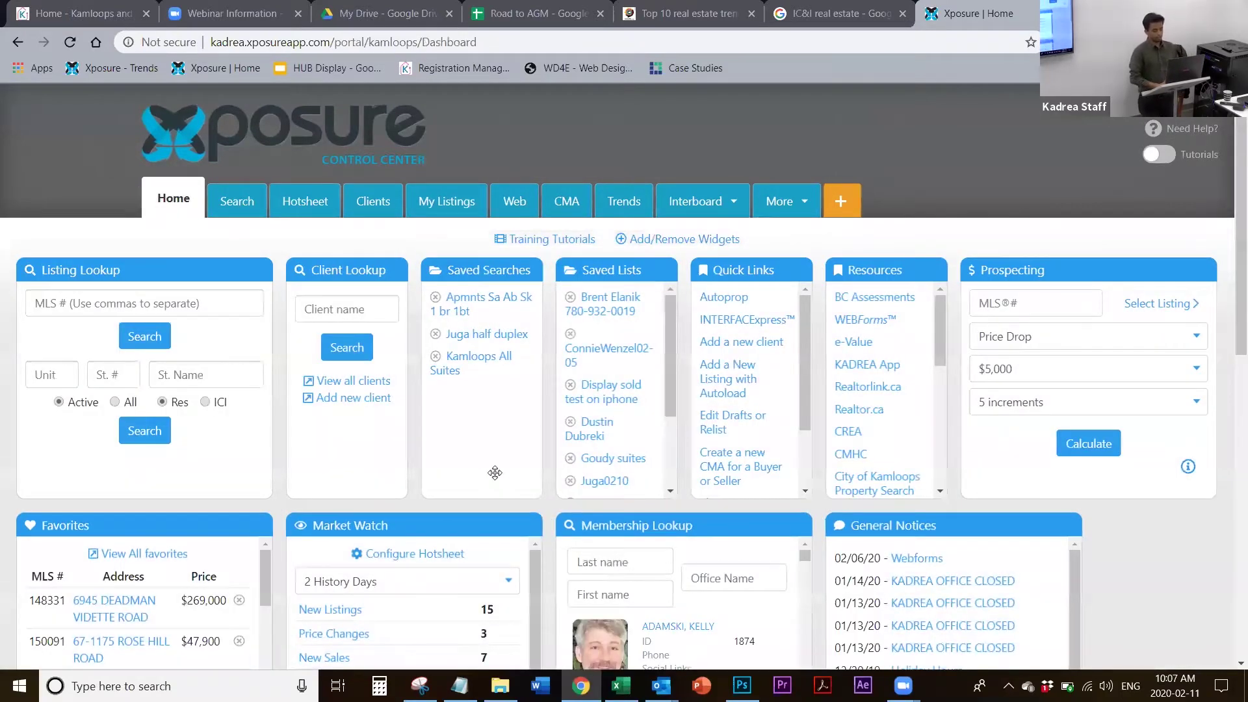
scroll(496, 473, "down", 9)
scroll(495, 473, "up", 6)
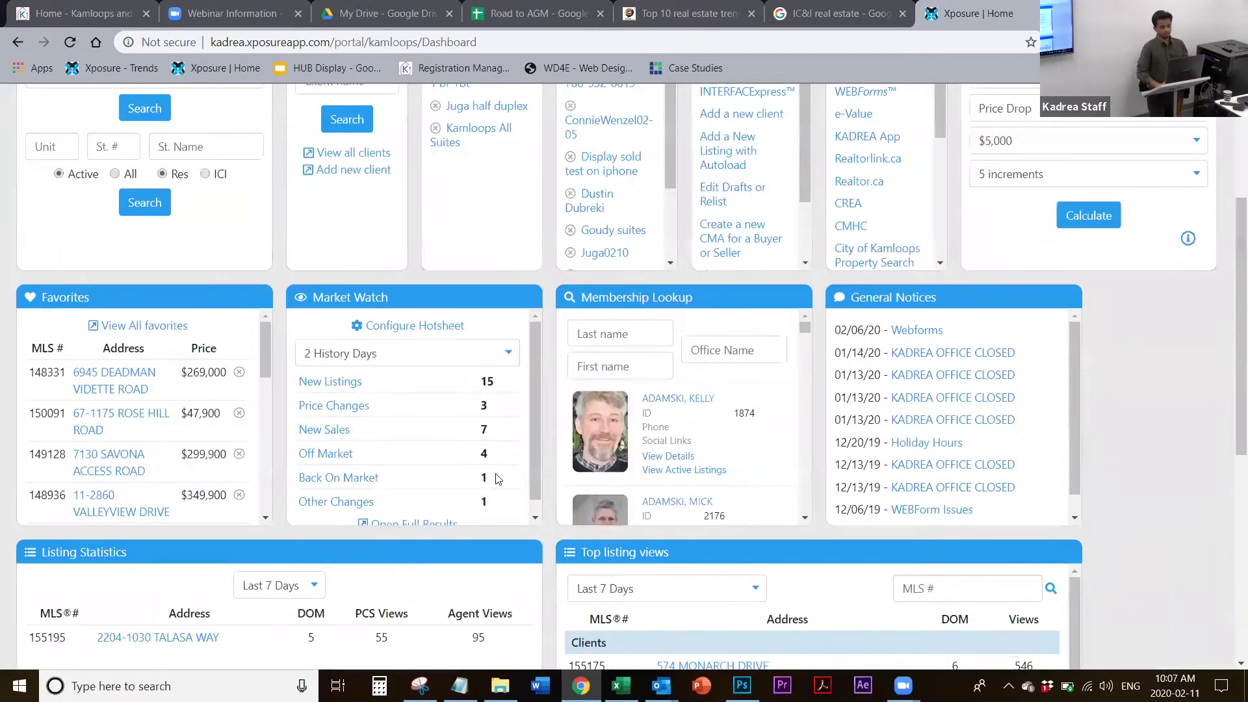
scroll(495, 473, "up", 3)
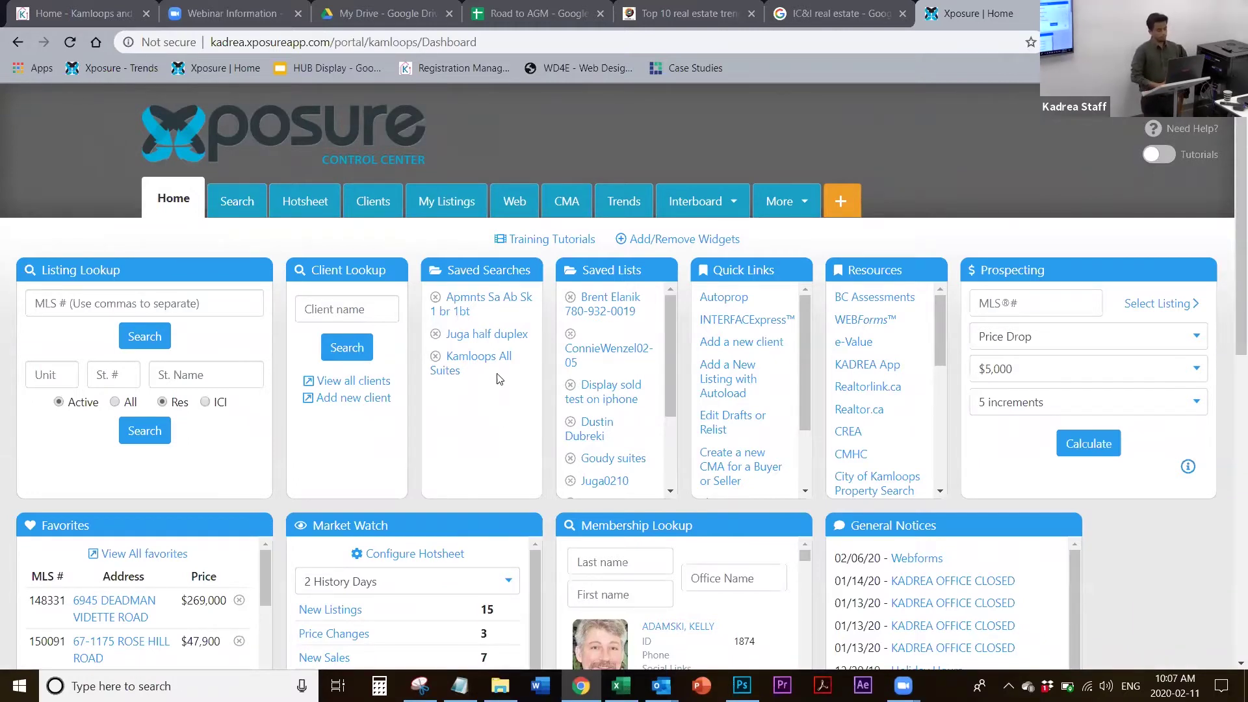
Open the residential listing search and view its filter criteria
left_click(240, 203)
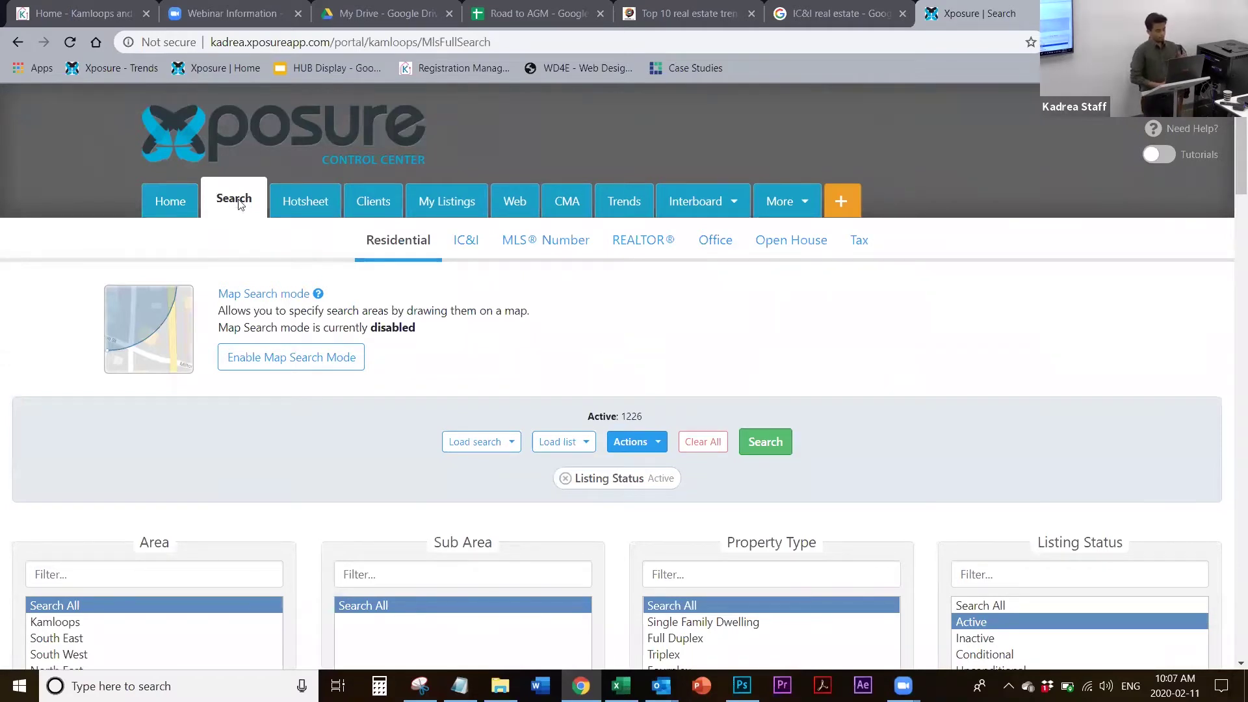
scroll(394, 340, "down", 1)
scroll(394, 340, "down", 1)
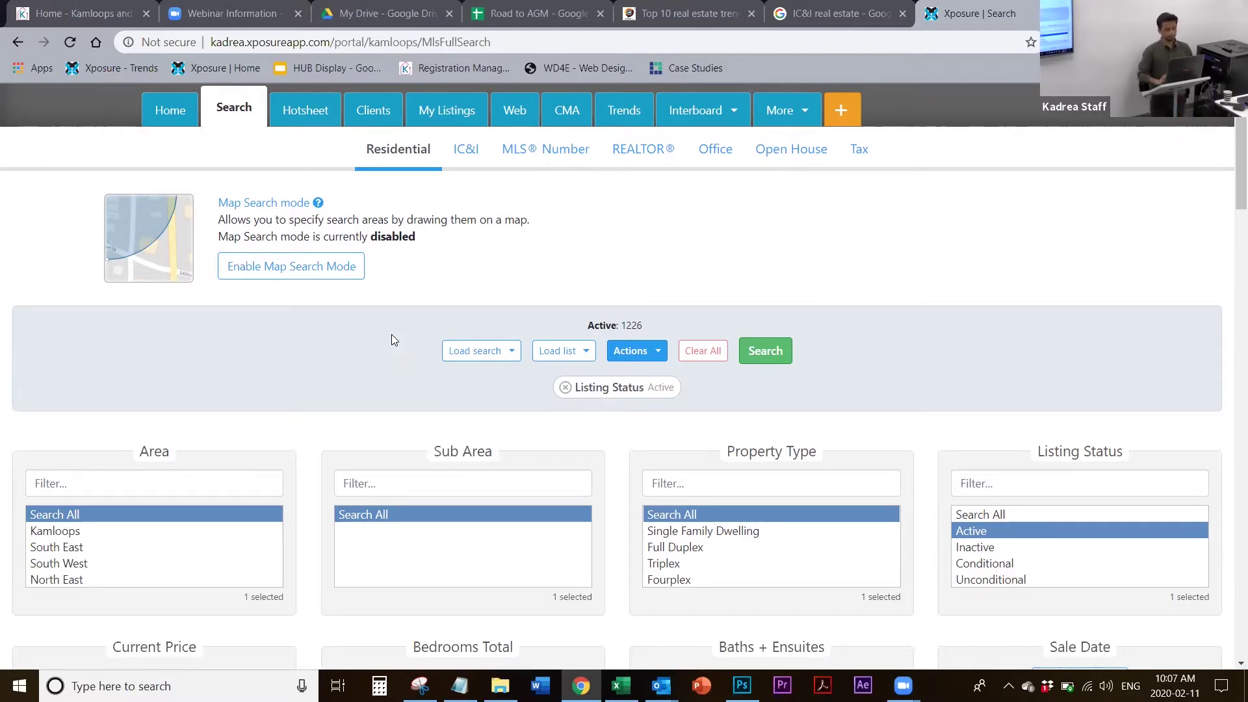
View the IC&I listing search criteria and open the search by MLS number
left_click(478, 153)
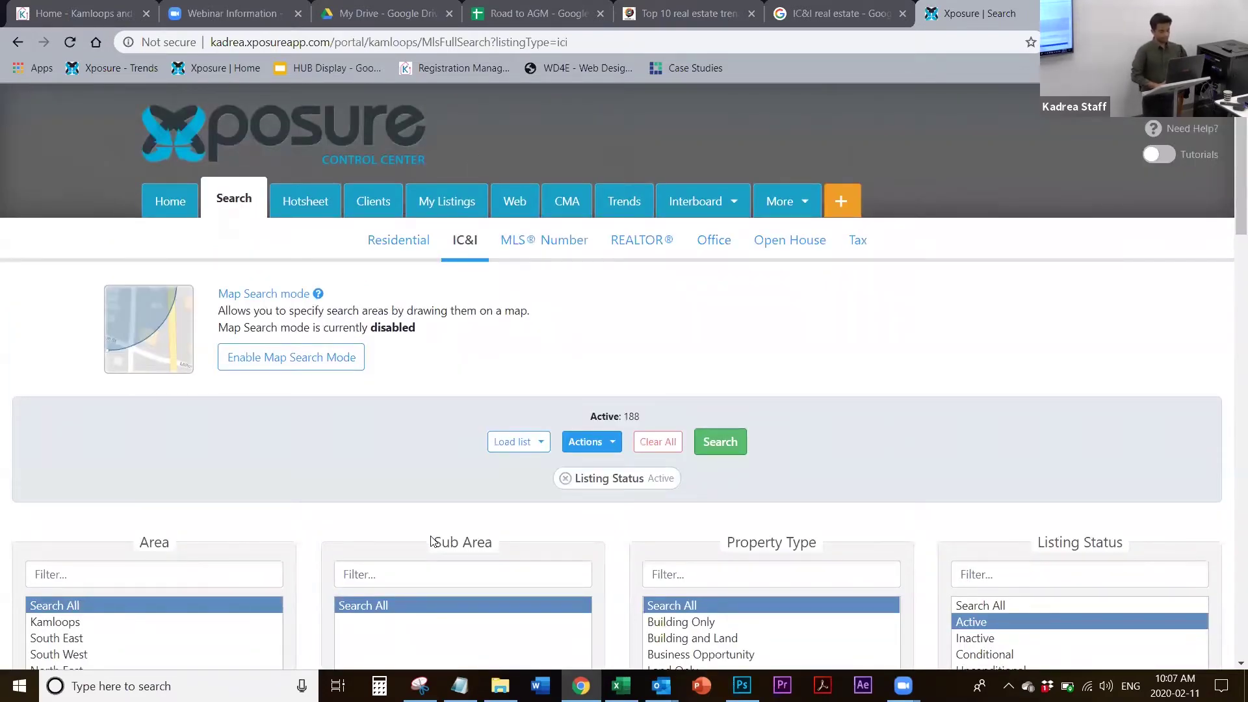
scroll(432, 541, "down", 1)
scroll(431, 542, "up", 1)
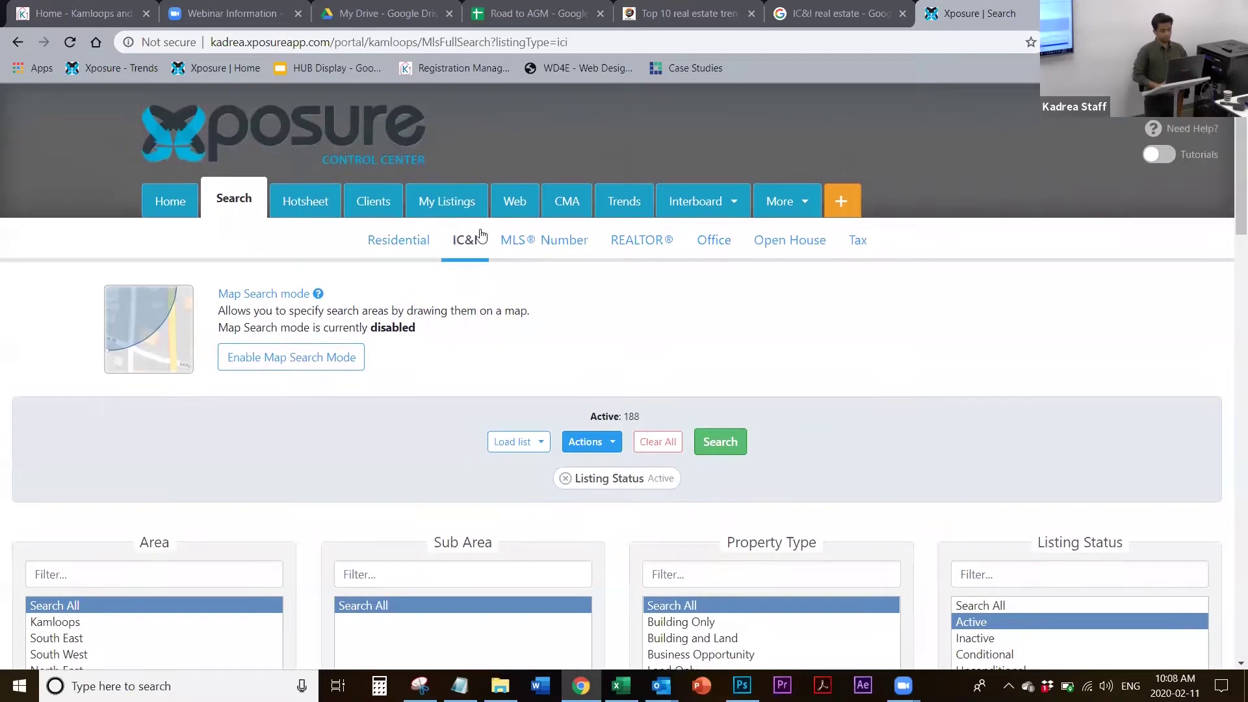
left_click(571, 242)
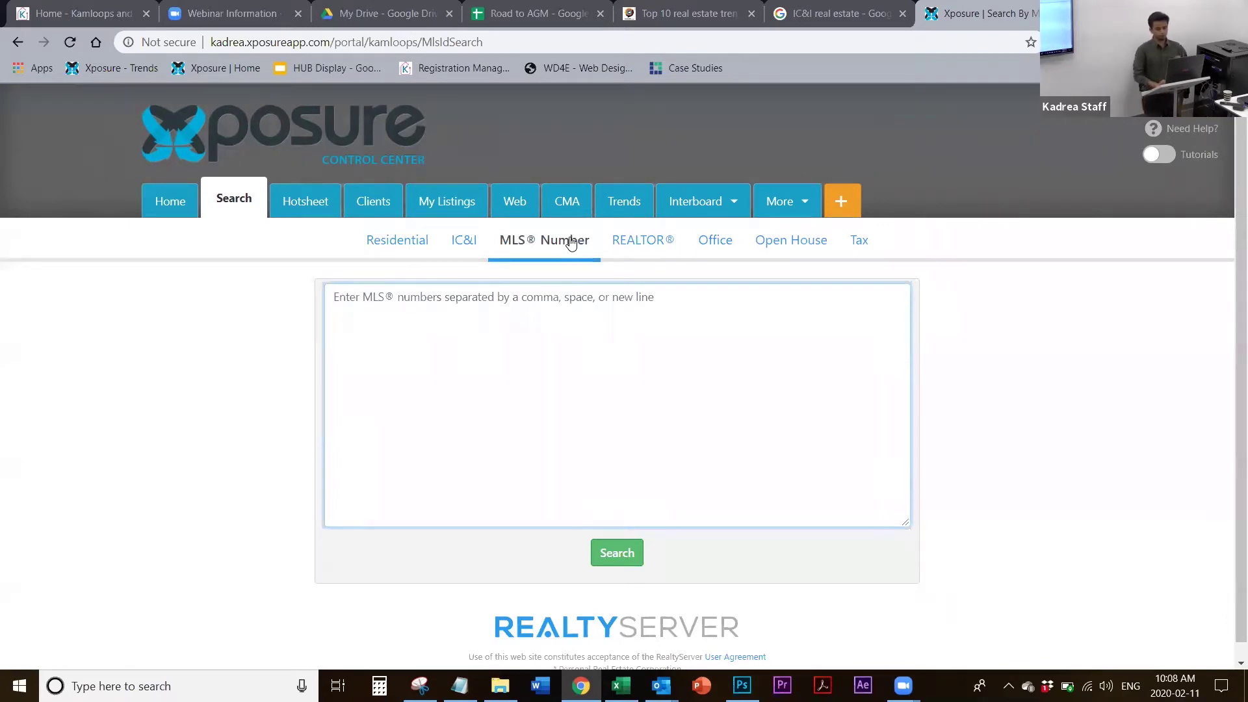
Open the REALTOR search and browse the directory of members and their contact details
left_click(655, 245)
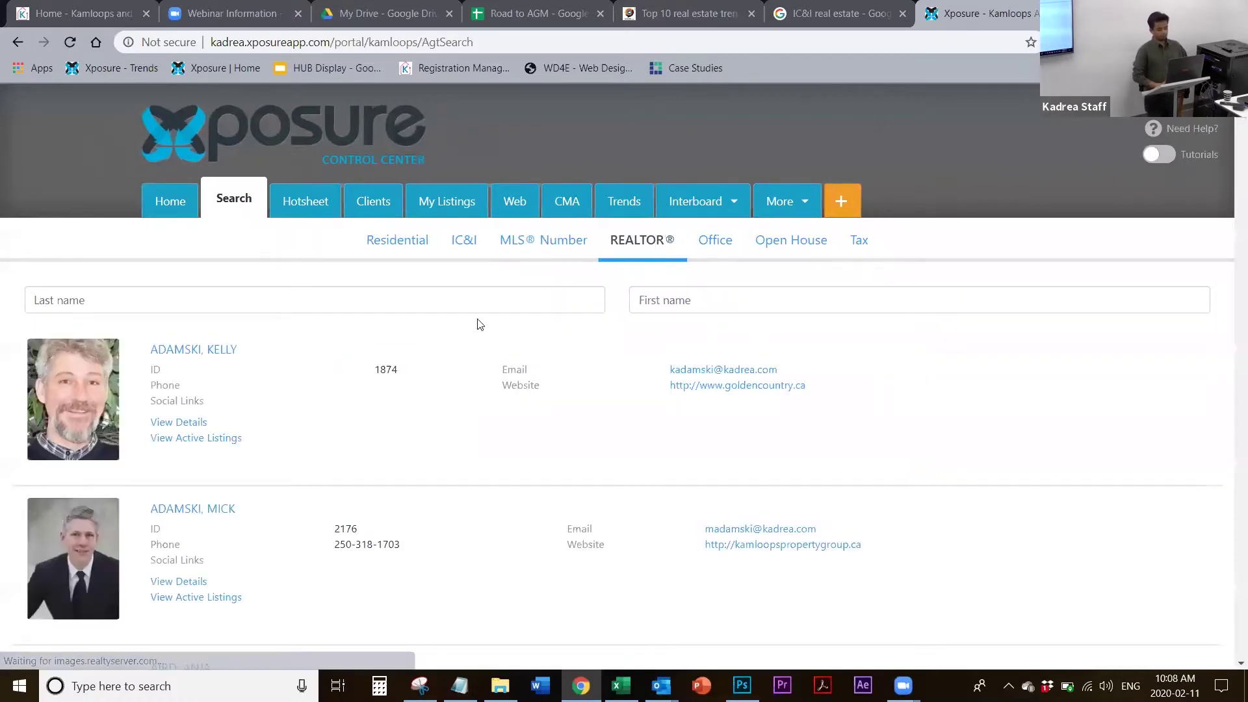
scroll(480, 324, "down", 10)
scroll(477, 282, "down", 20)
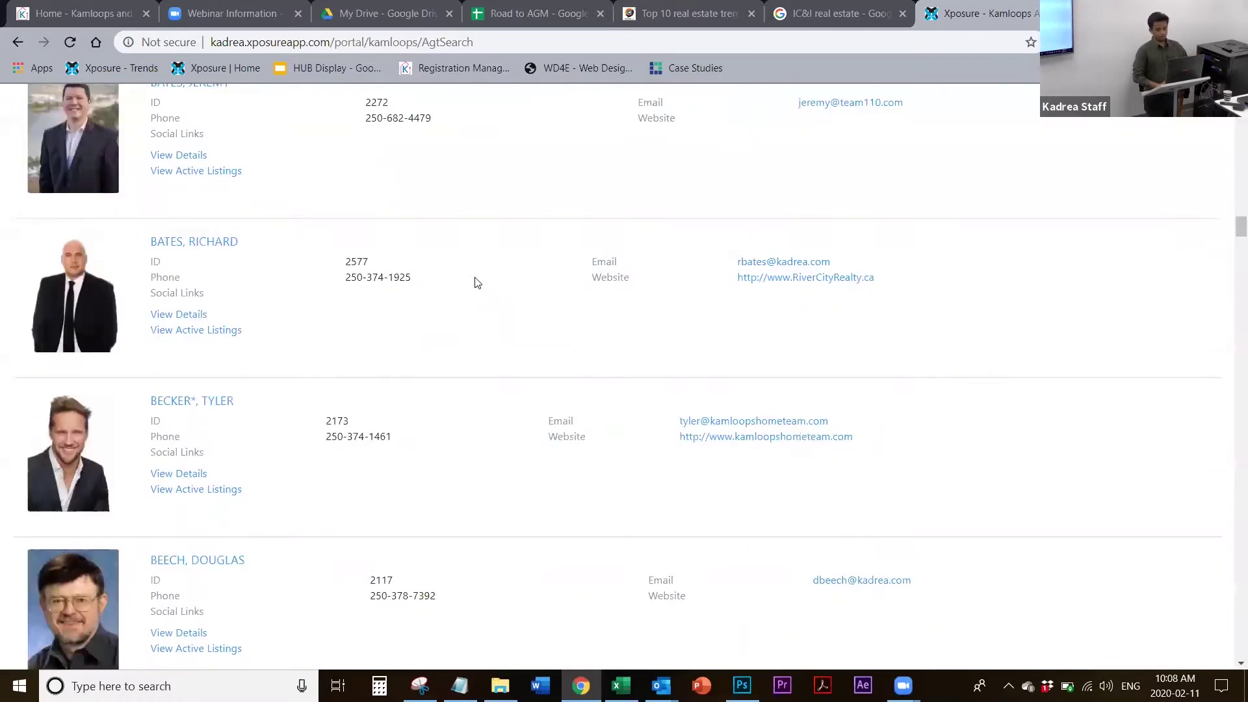
scroll(457, 119, "down", 20)
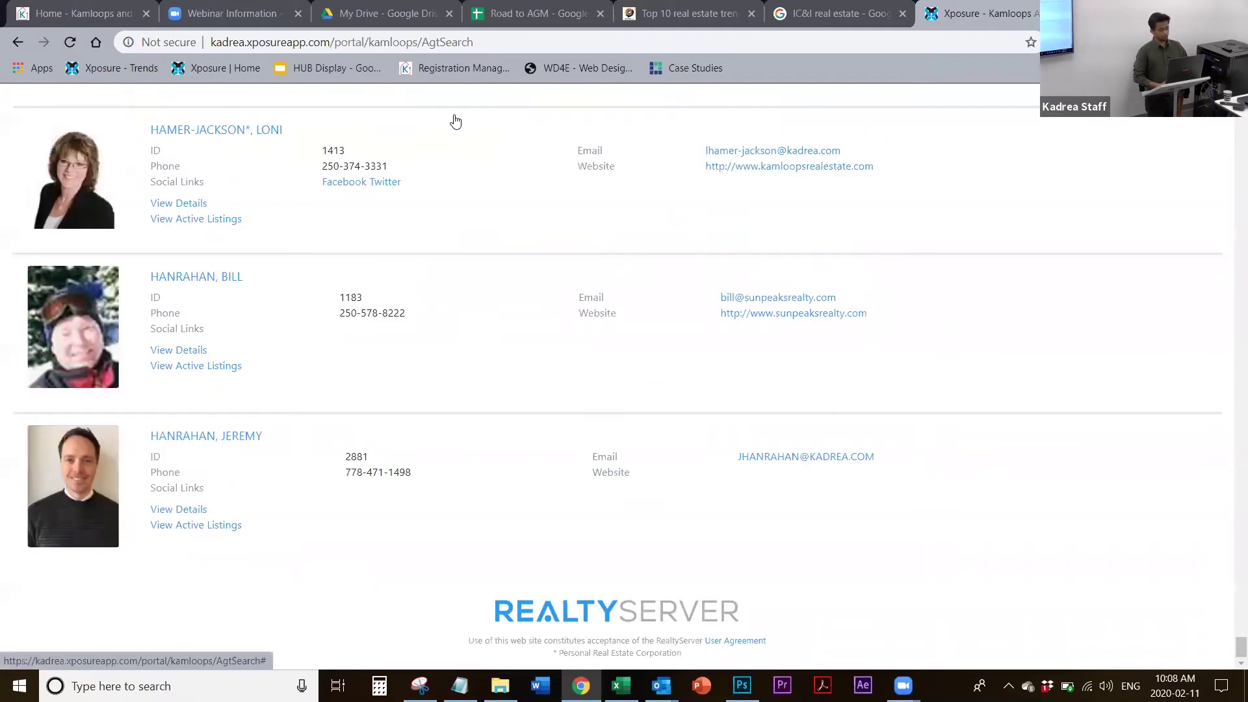
scroll(455, 121, "up", 15)
scroll(456, 120, "up", 20)
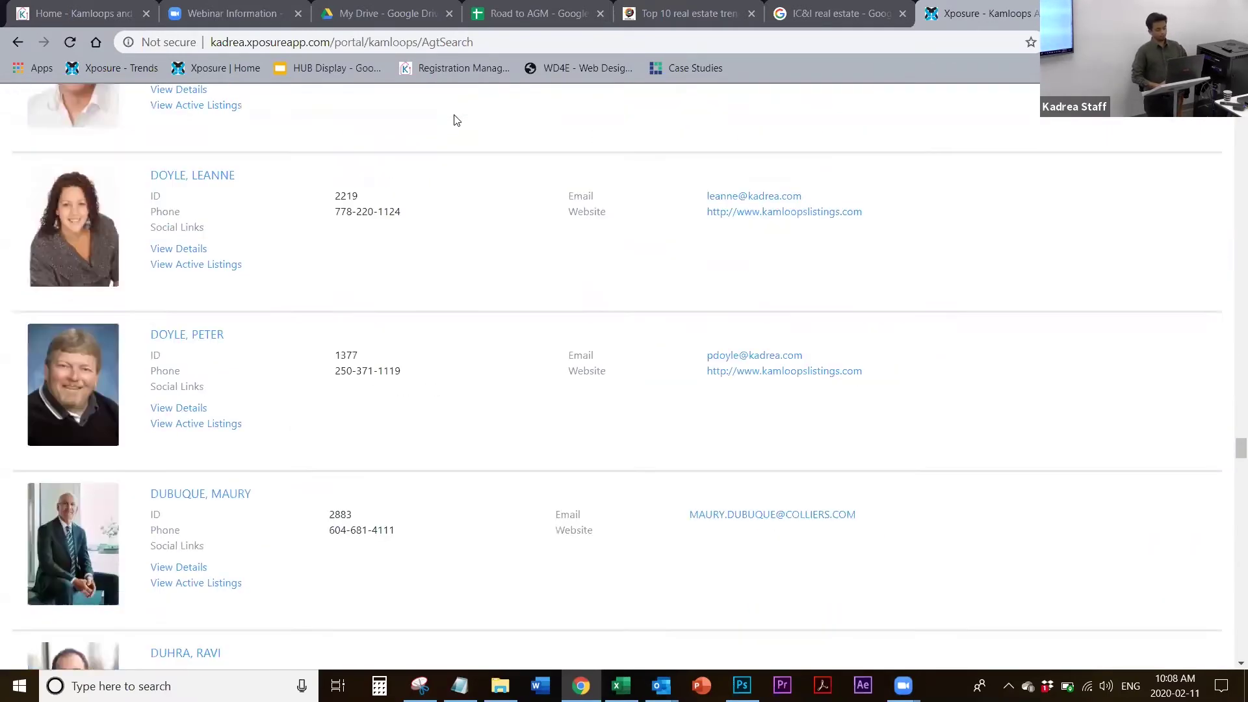
scroll(456, 120, "up", 15)
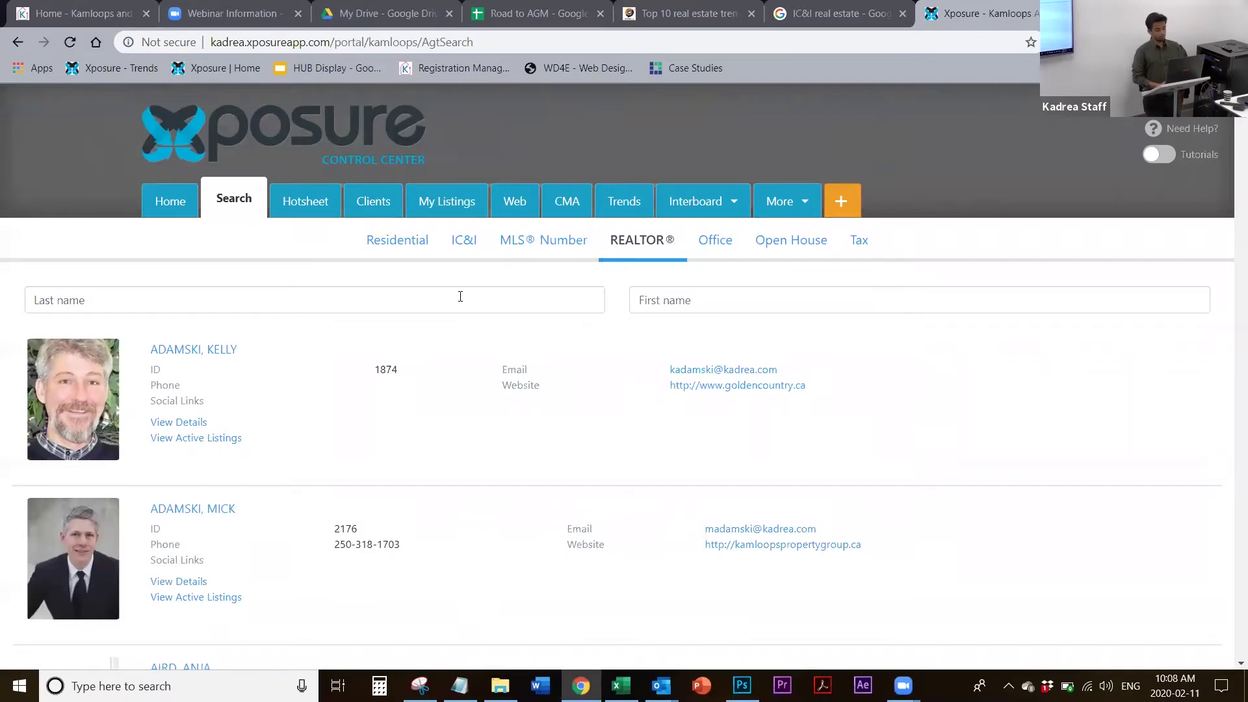
scroll(460, 299, "down", 20)
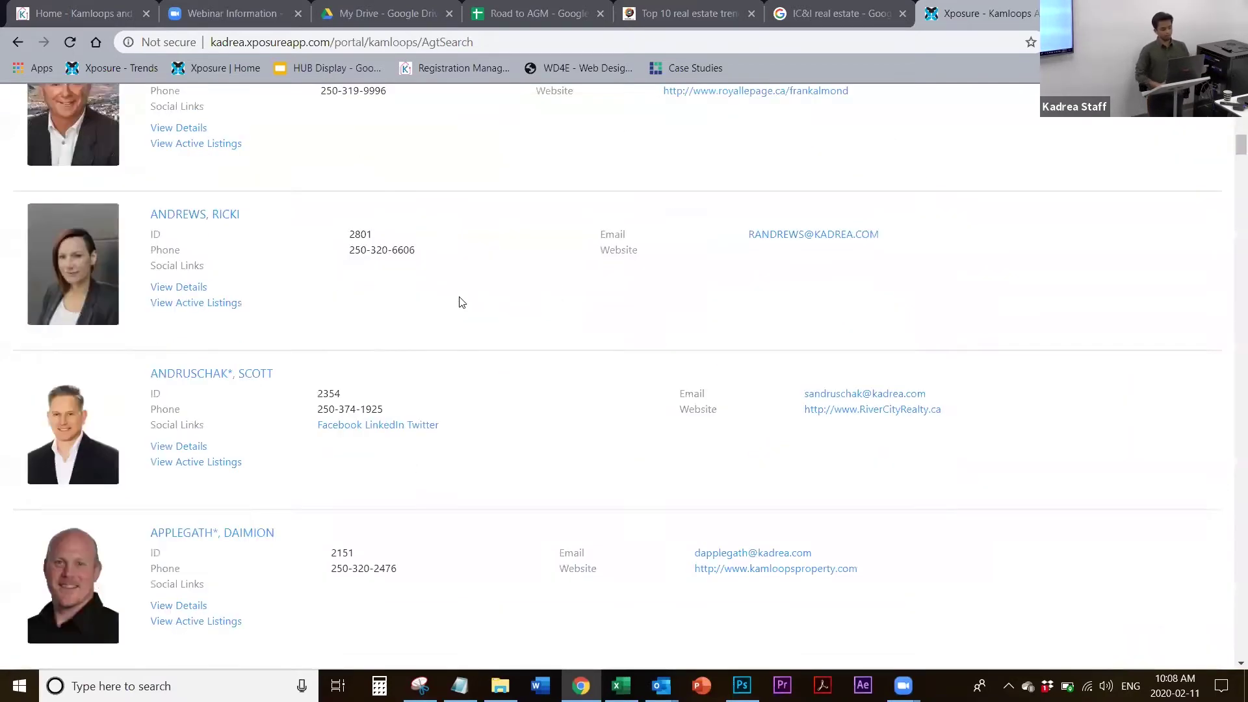
scroll(460, 303, "up", 20)
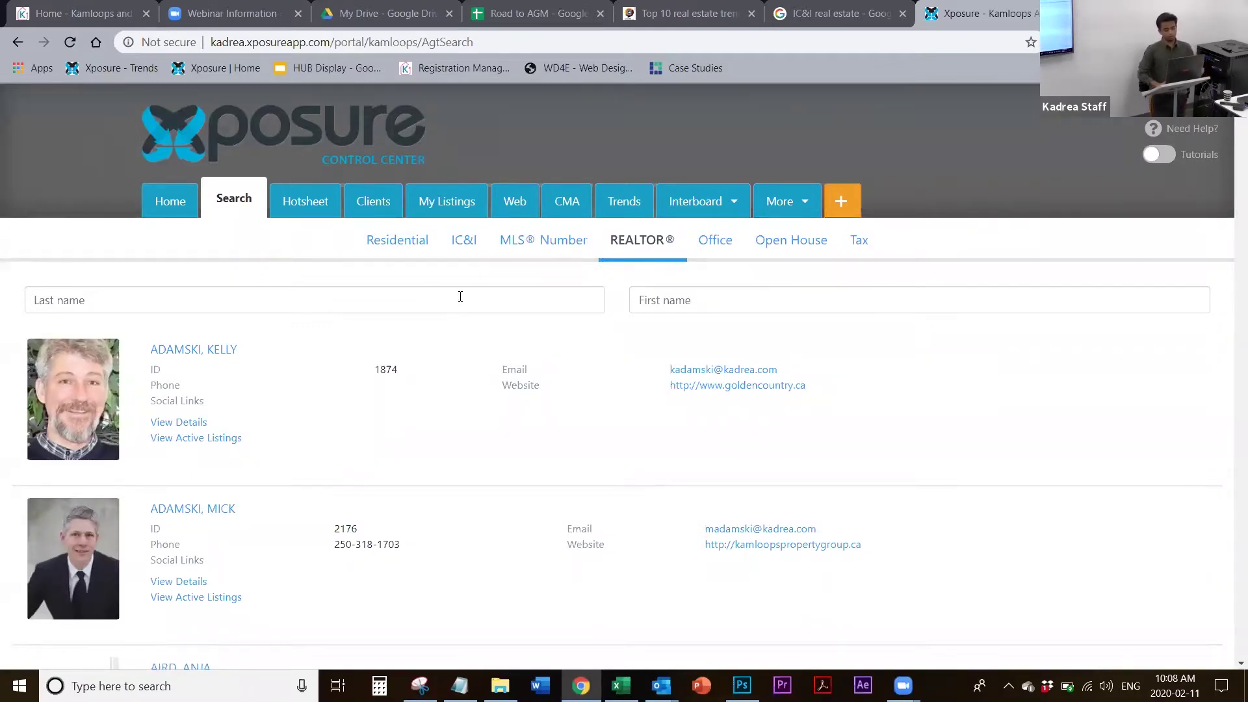
scroll(460, 298, "down", 15)
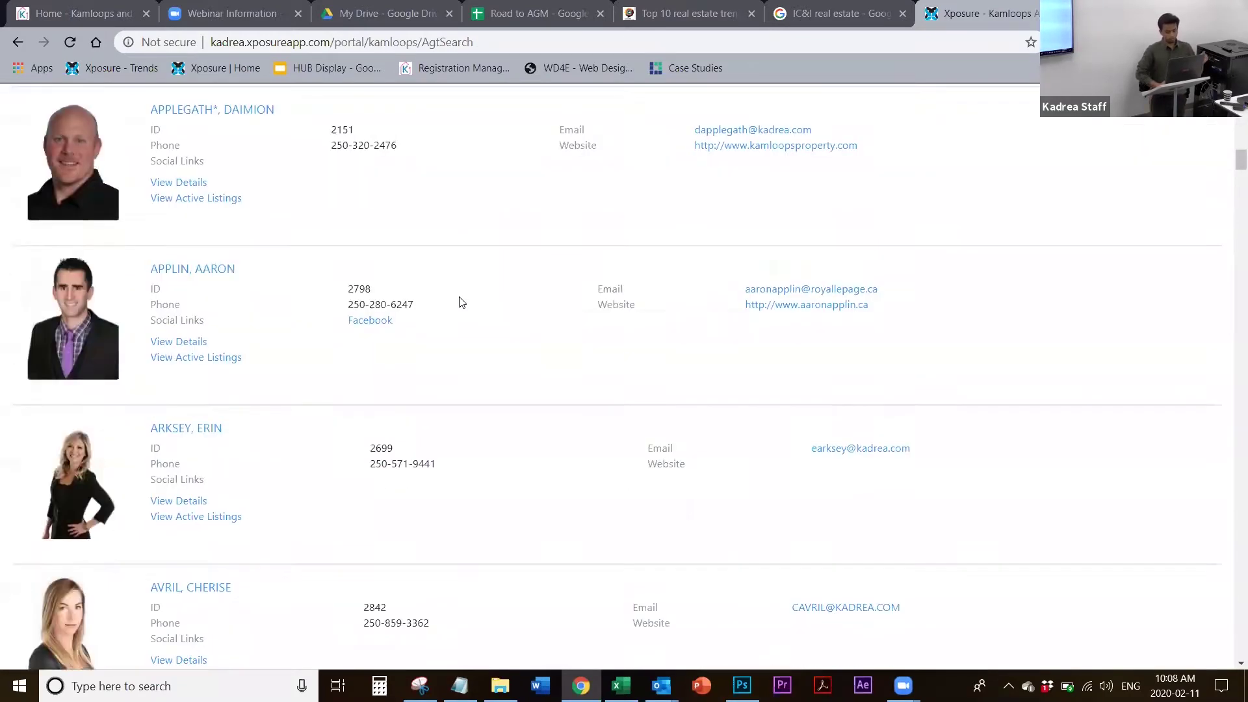
scroll(460, 301, "up", 15)
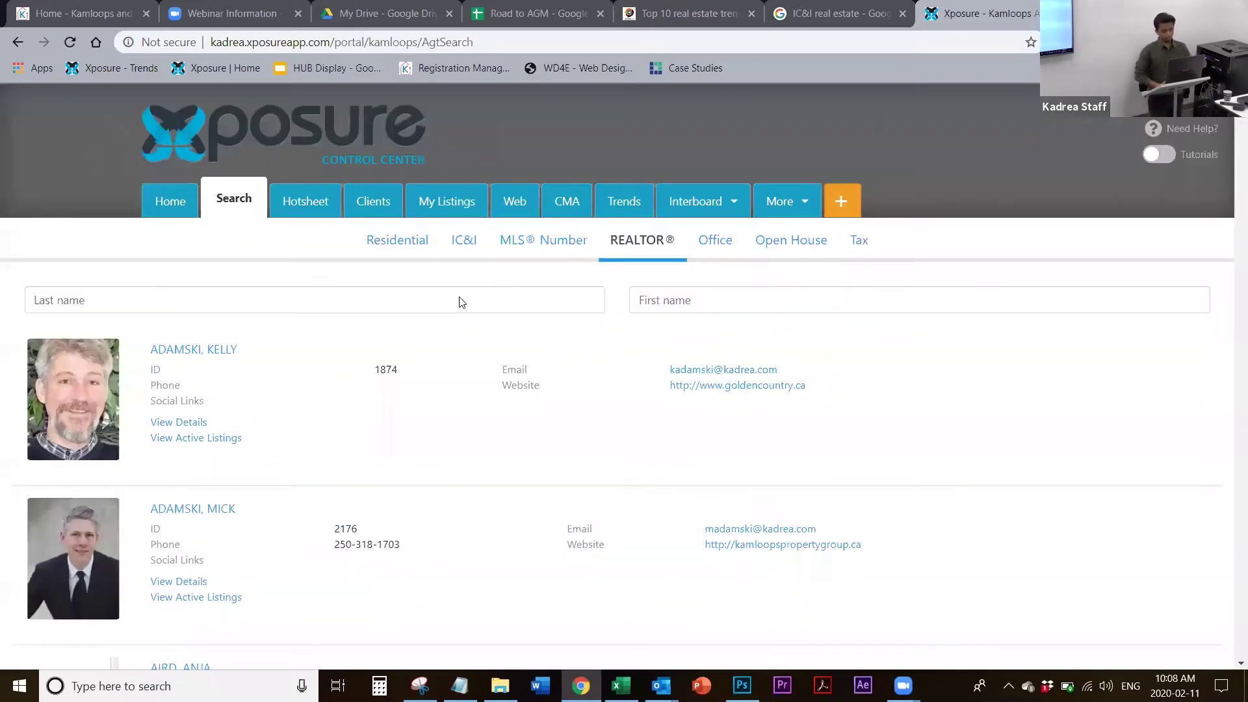
Open the Office search and browse the list of real estate offices
left_click(713, 250)
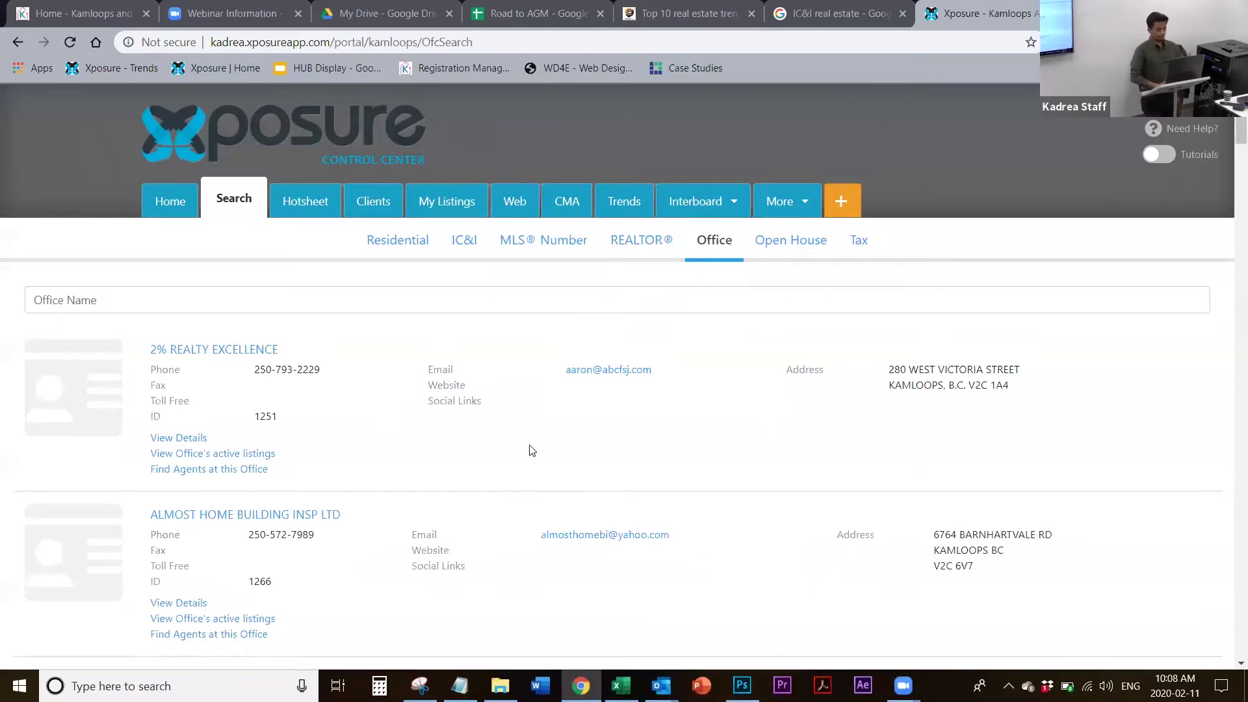
scroll(532, 450, "down", 4)
scroll(531, 450, "down", 5)
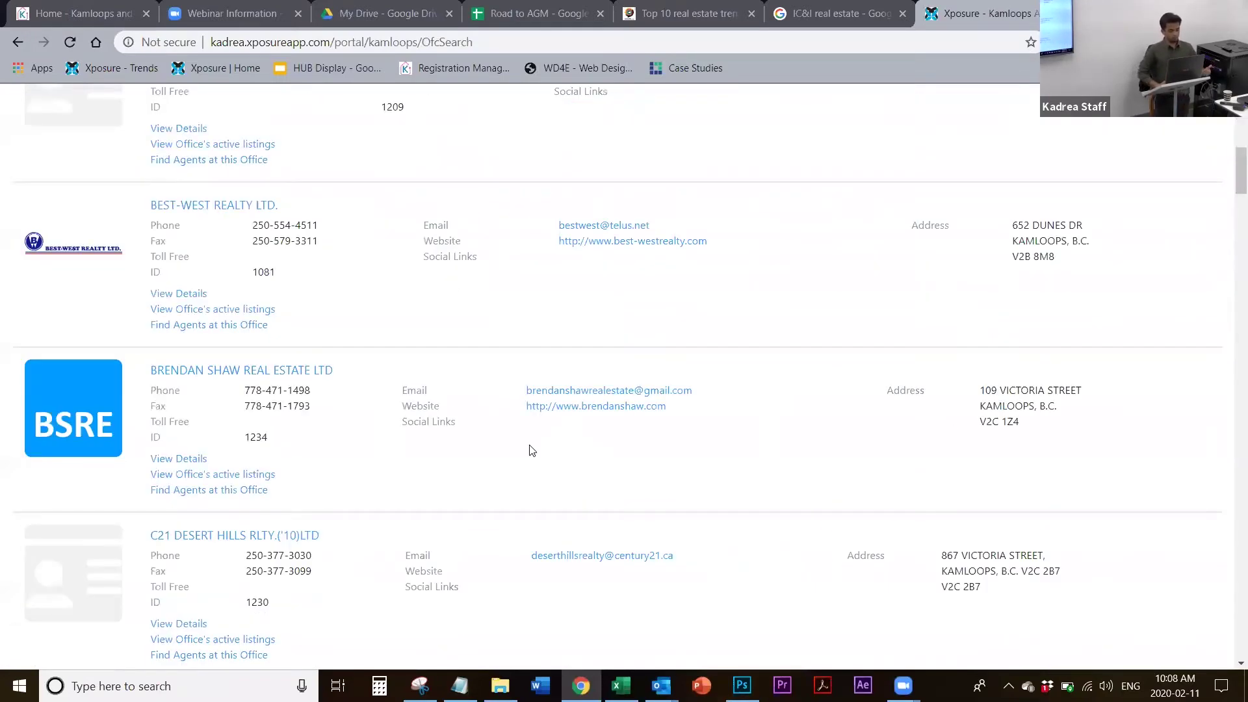
scroll(532, 450, "up", 3)
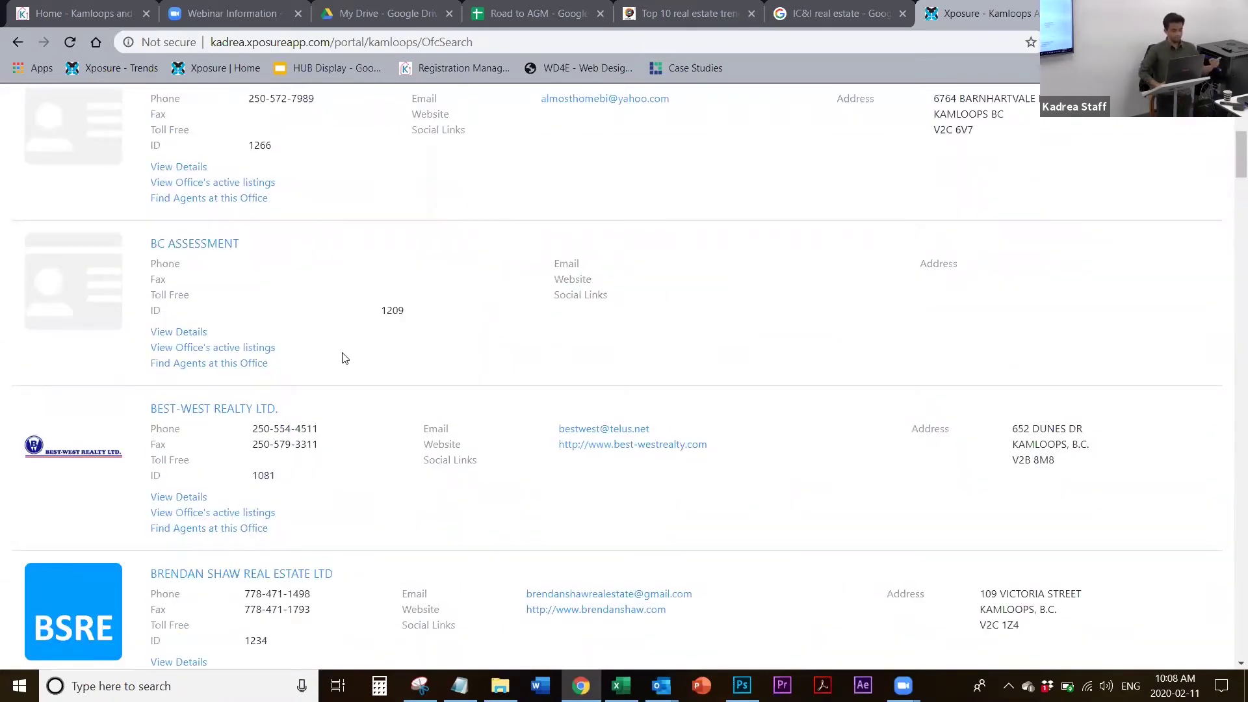
scroll(344, 358, "up", 5)
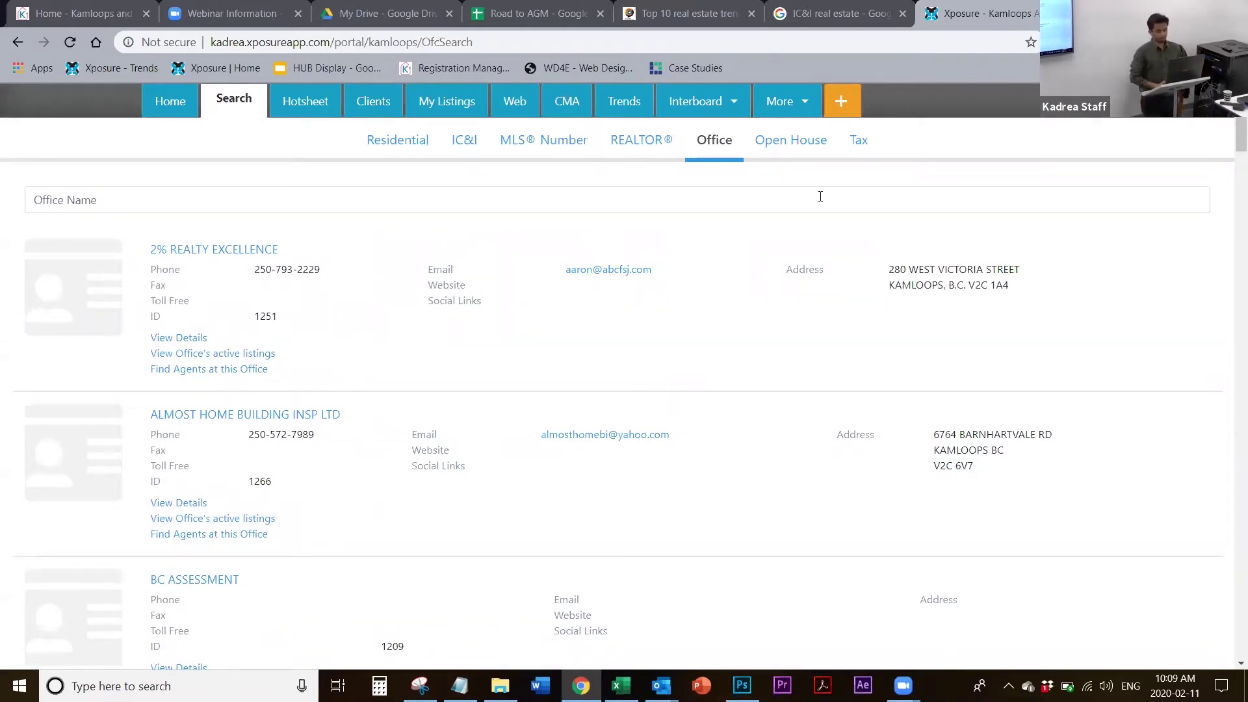
Open the Open House search and view its criteria, including the quick-select list of days
left_click(790, 156)
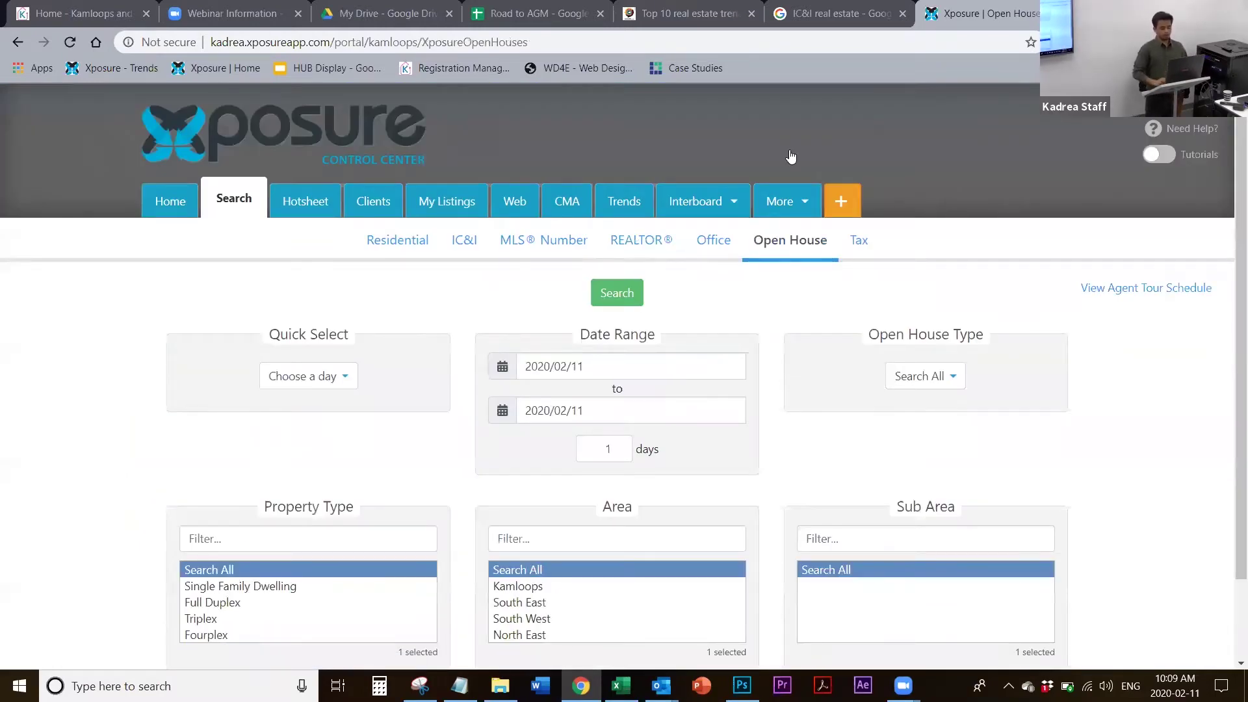
scroll(777, 410, "down", 2)
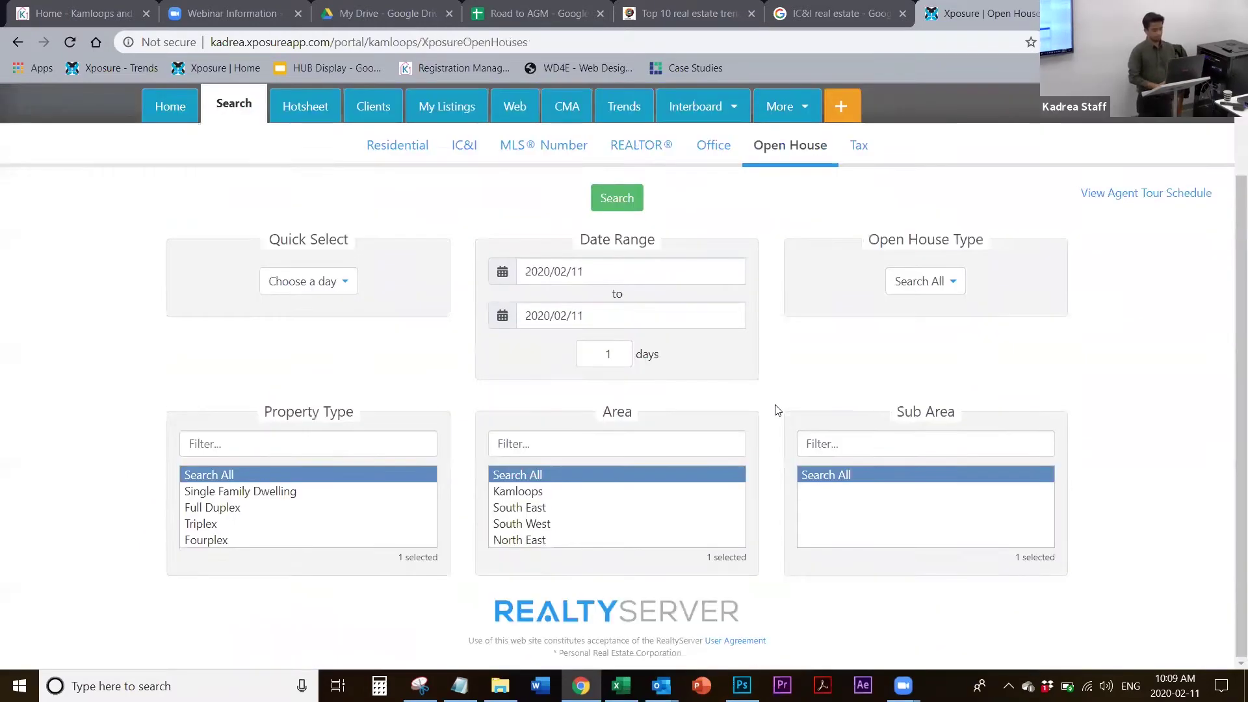
left_click(345, 283)
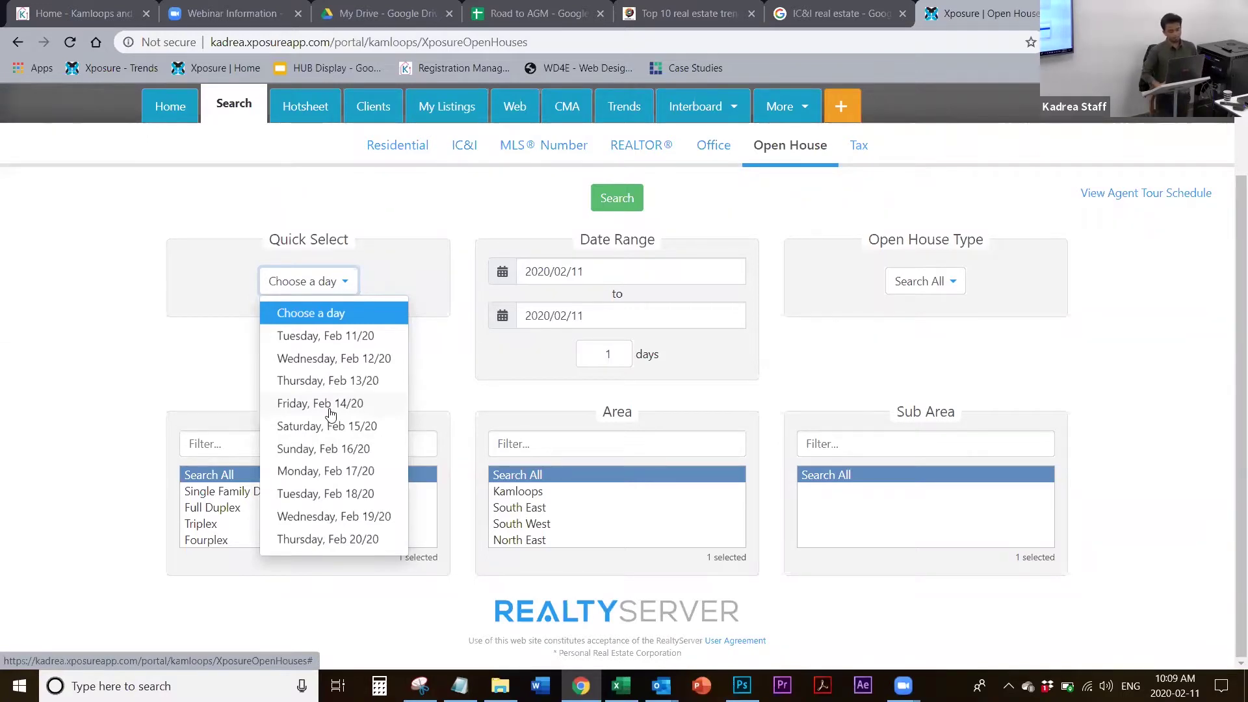
left_click(455, 408)
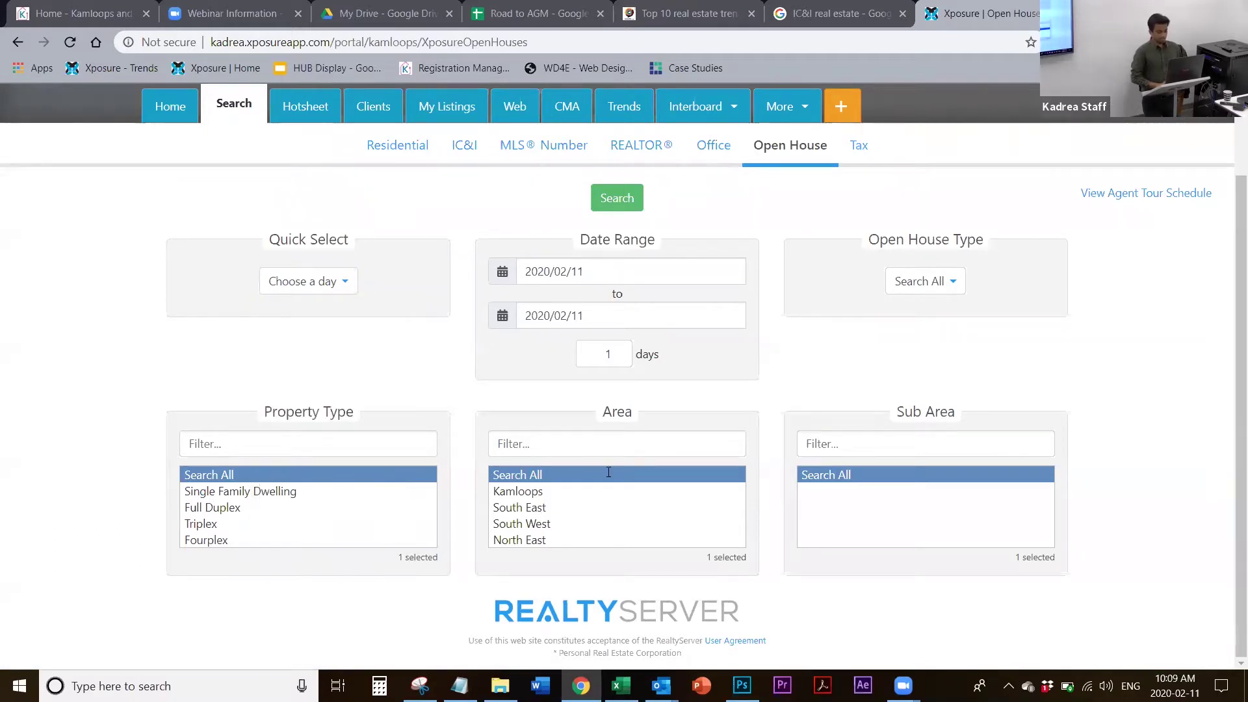
Filter the open house search to Single Family Dwelling properties in the Kamloops area, sub area Aberdeen
mouse_move(362, 487)
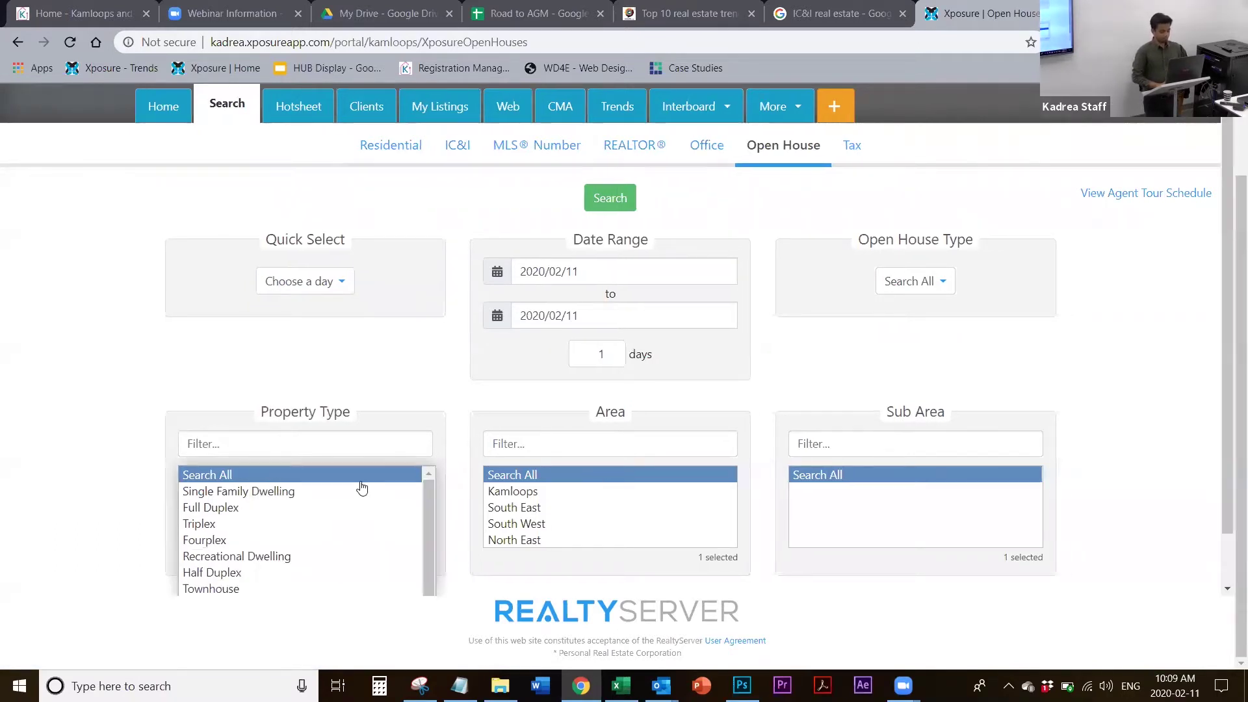
left_click(319, 497)
left_click(510, 495)
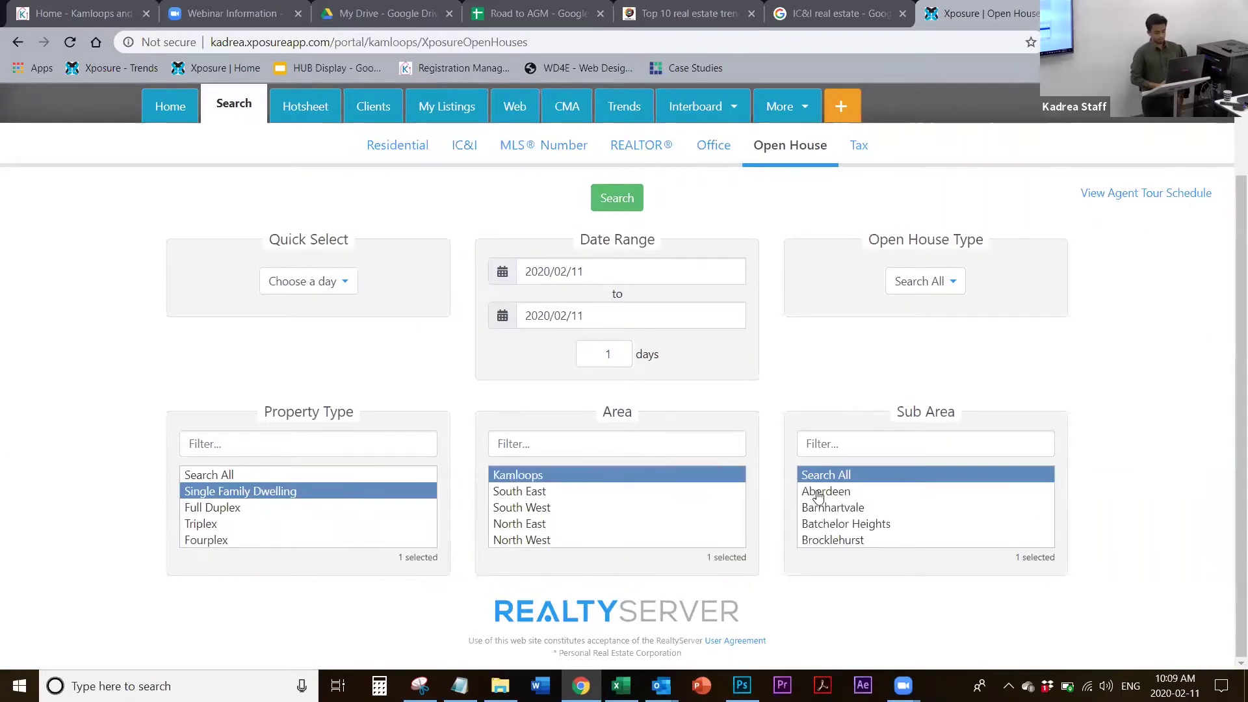
mouse_move(818, 495)
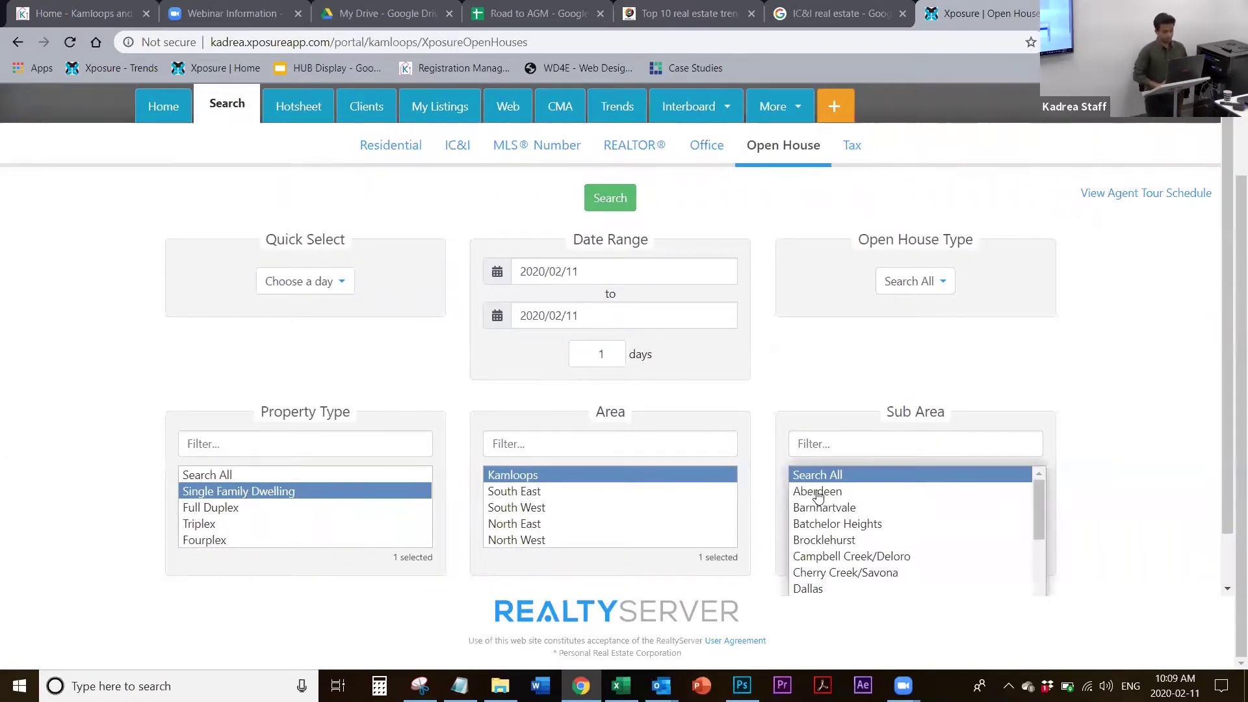
left_click(818, 492)
Set the end of the open house date range to 2020/02/19 and run the search
left_click(326, 283)
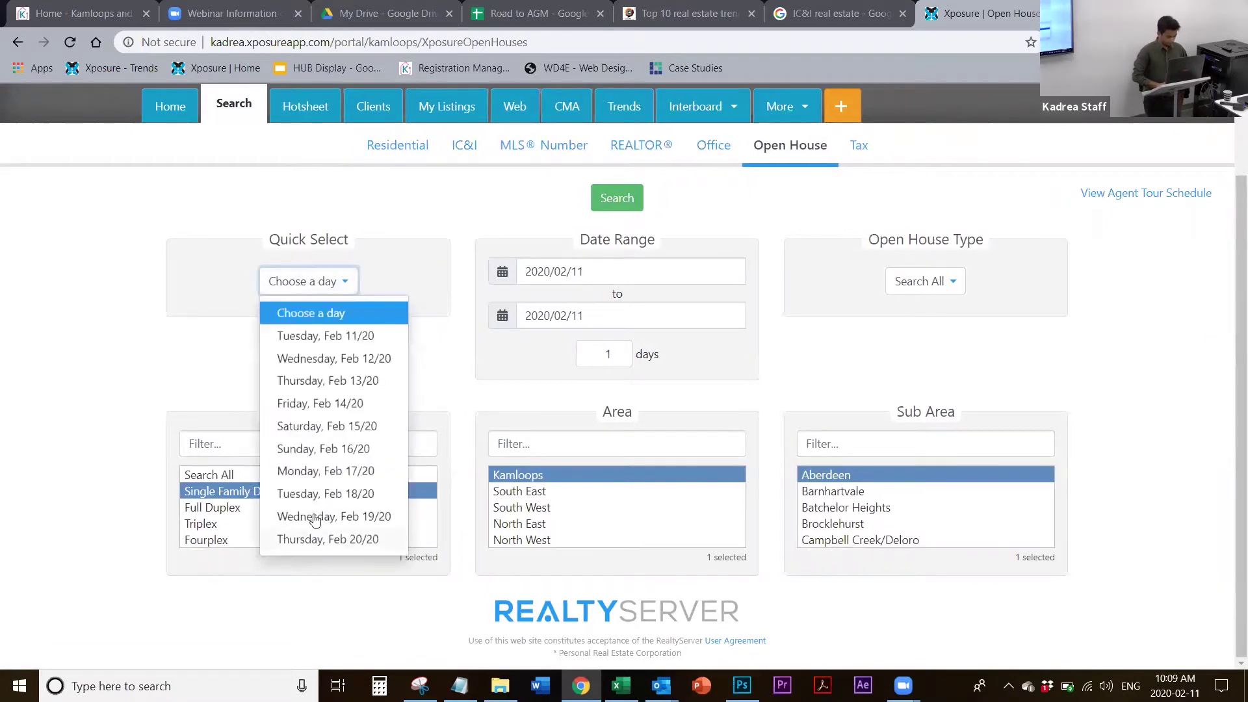
left_click(600, 278)
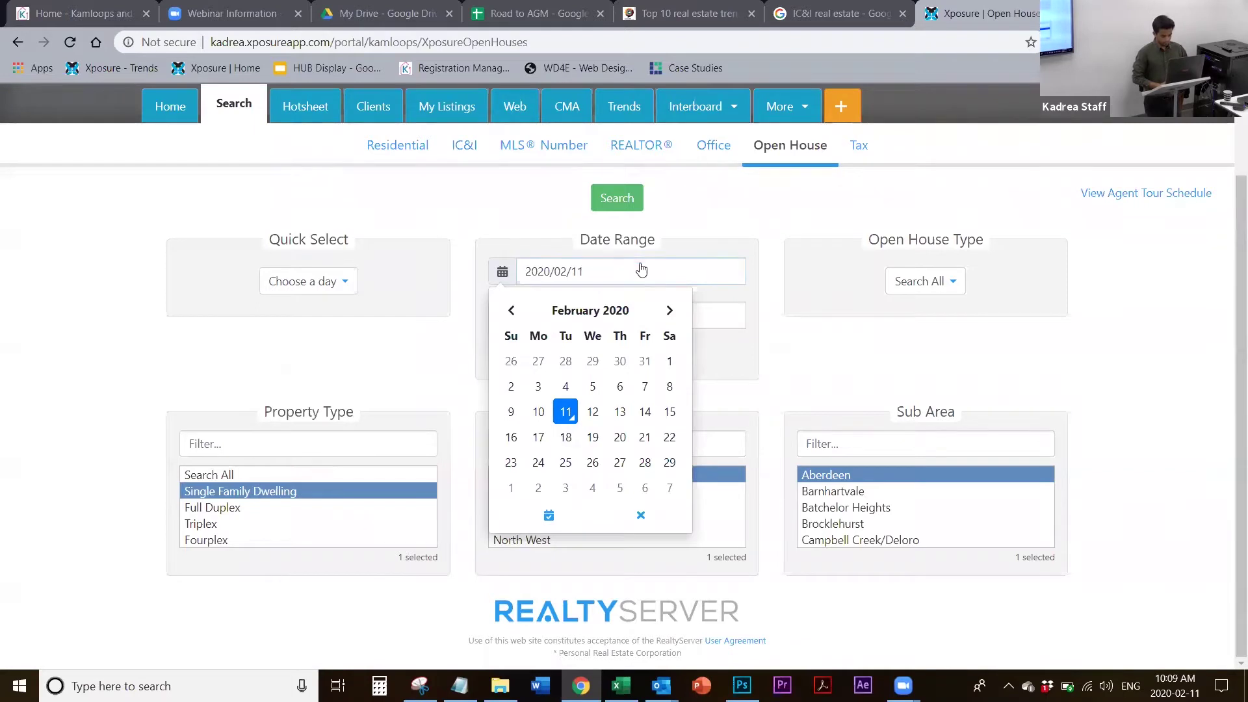
left_click(733, 228)
left_click(618, 320)
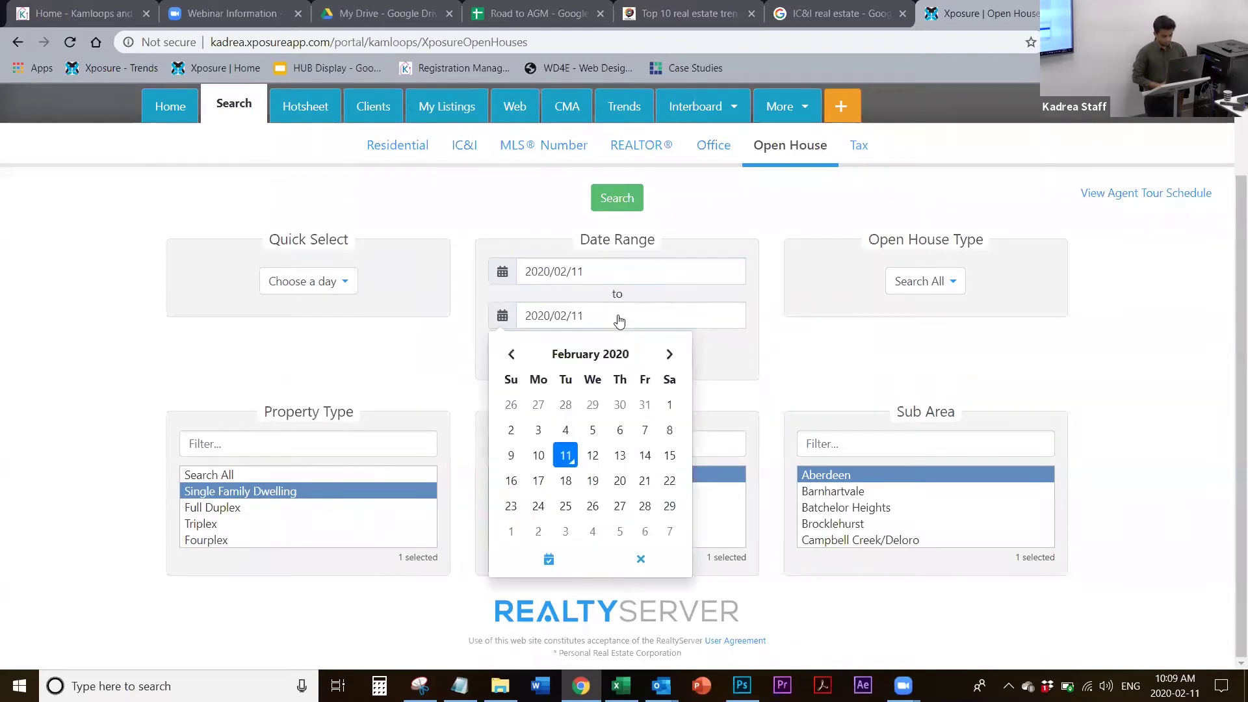
left_click(592, 480)
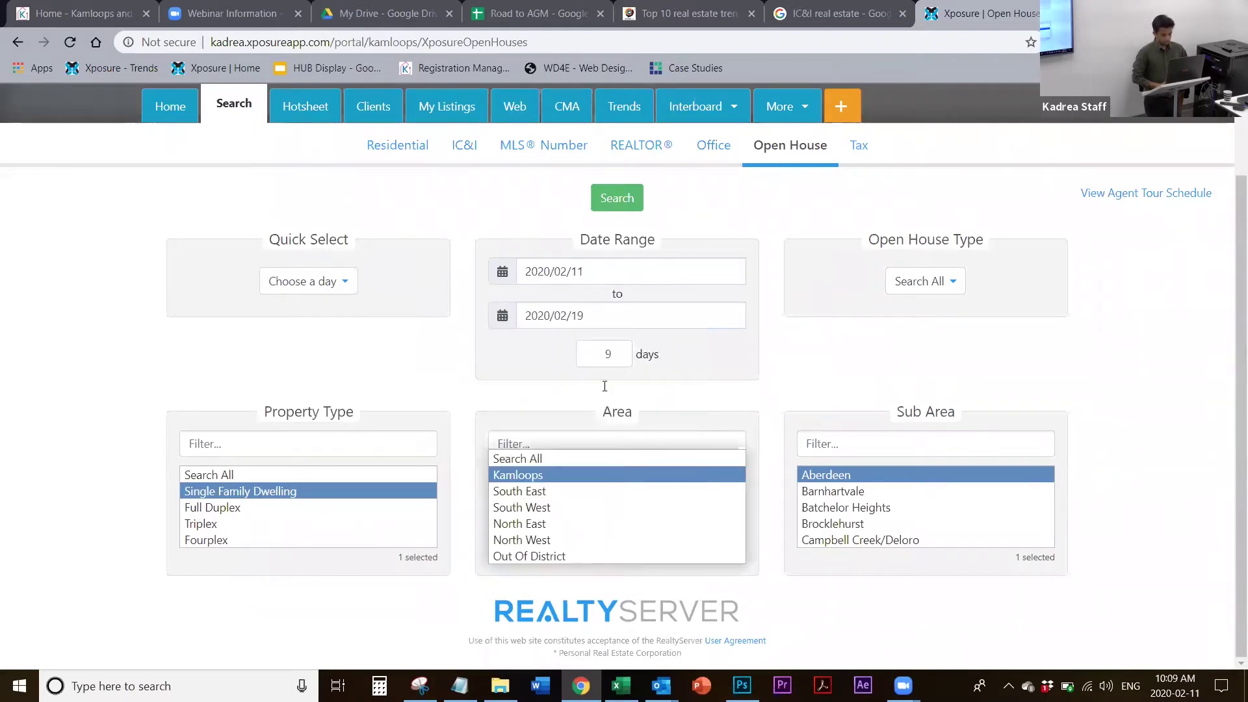
left_click(618, 200)
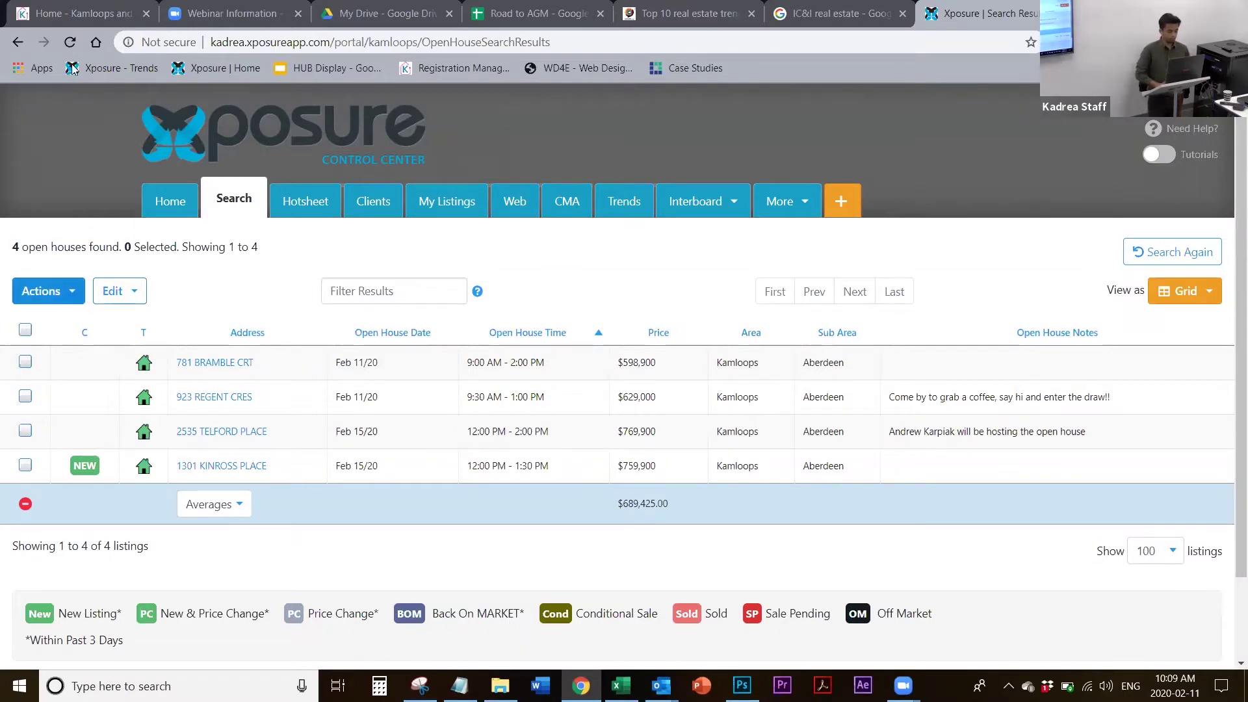
Leave the open house results, open the Tax search and look through its property, assessment and address criteria
left_click(17, 43)
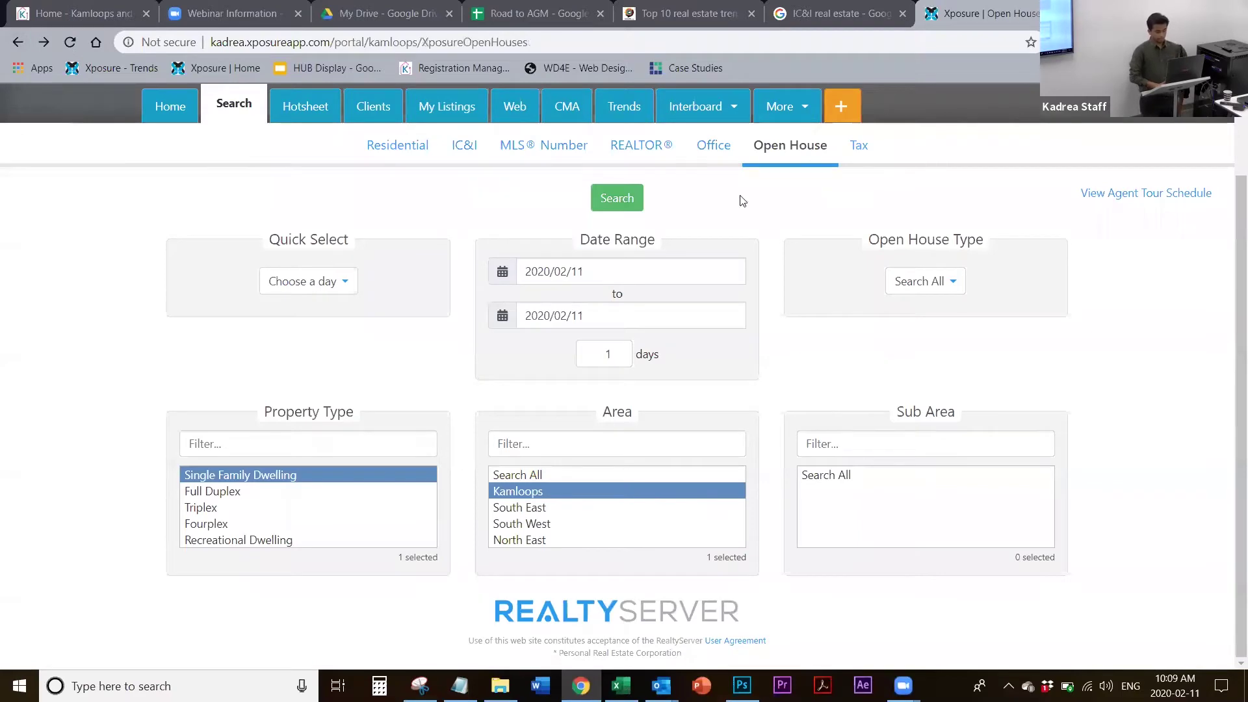
left_click(858, 145)
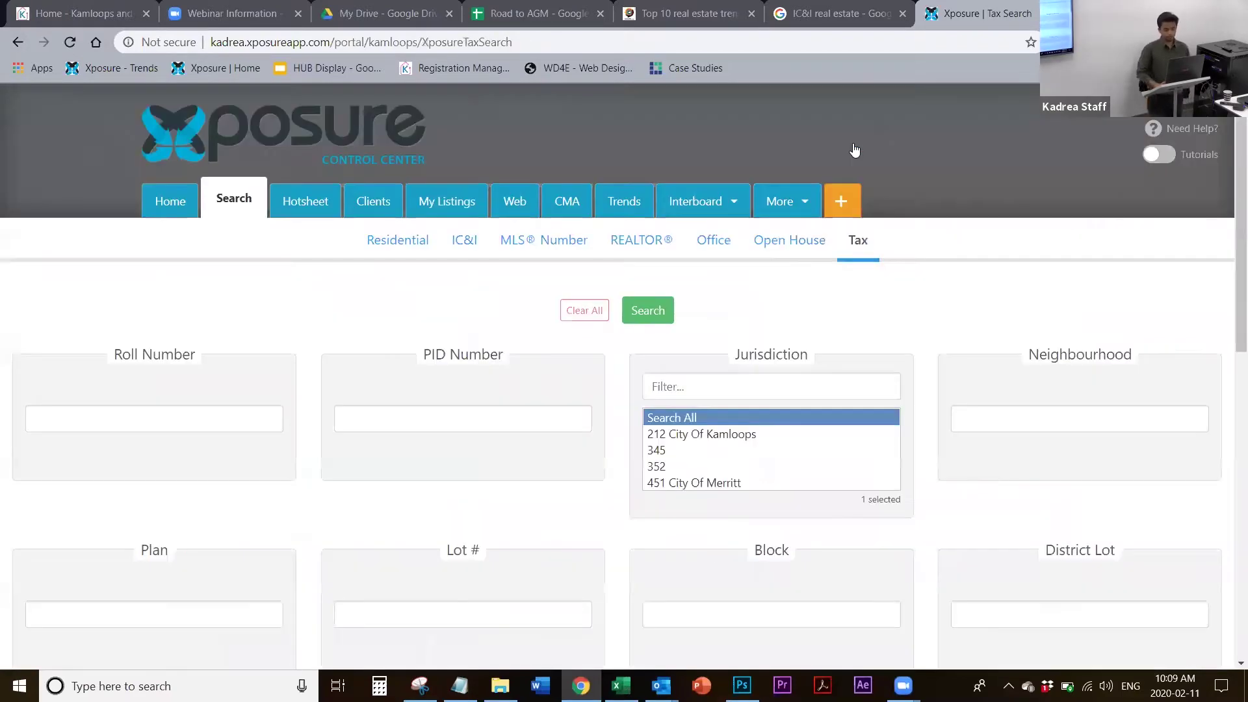
scroll(622, 412, "down", 2)
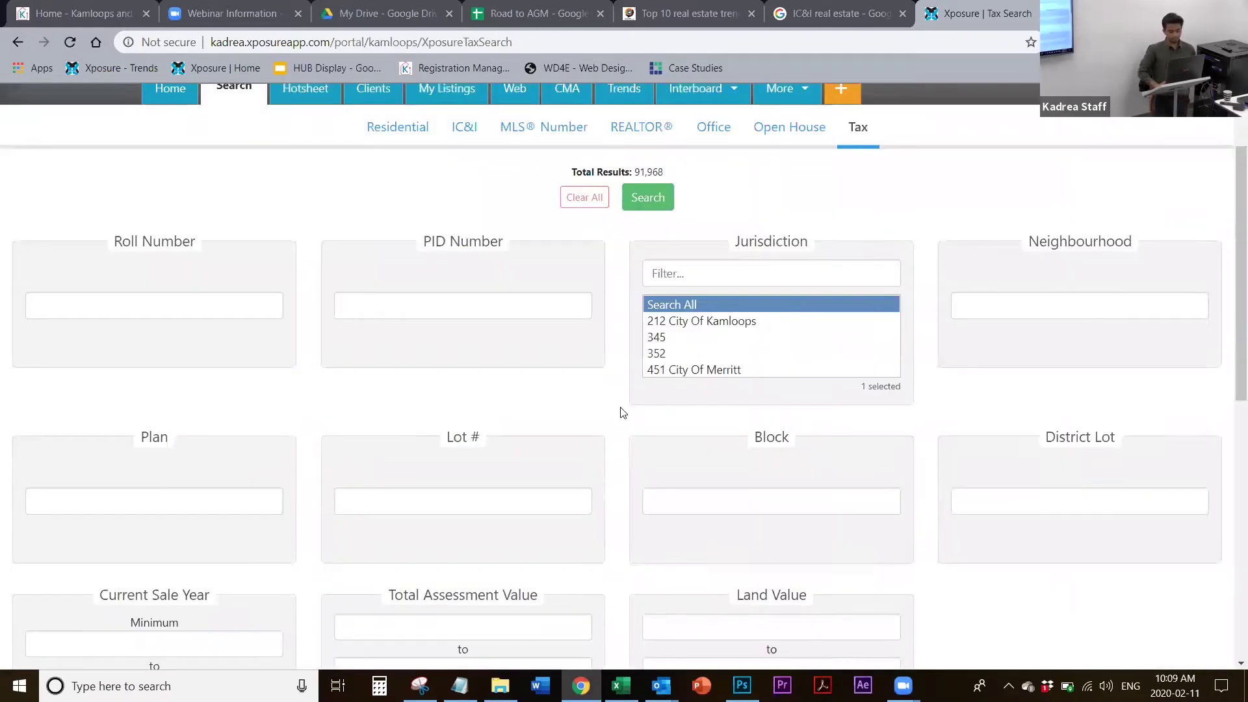
scroll(621, 412, "down", 1)
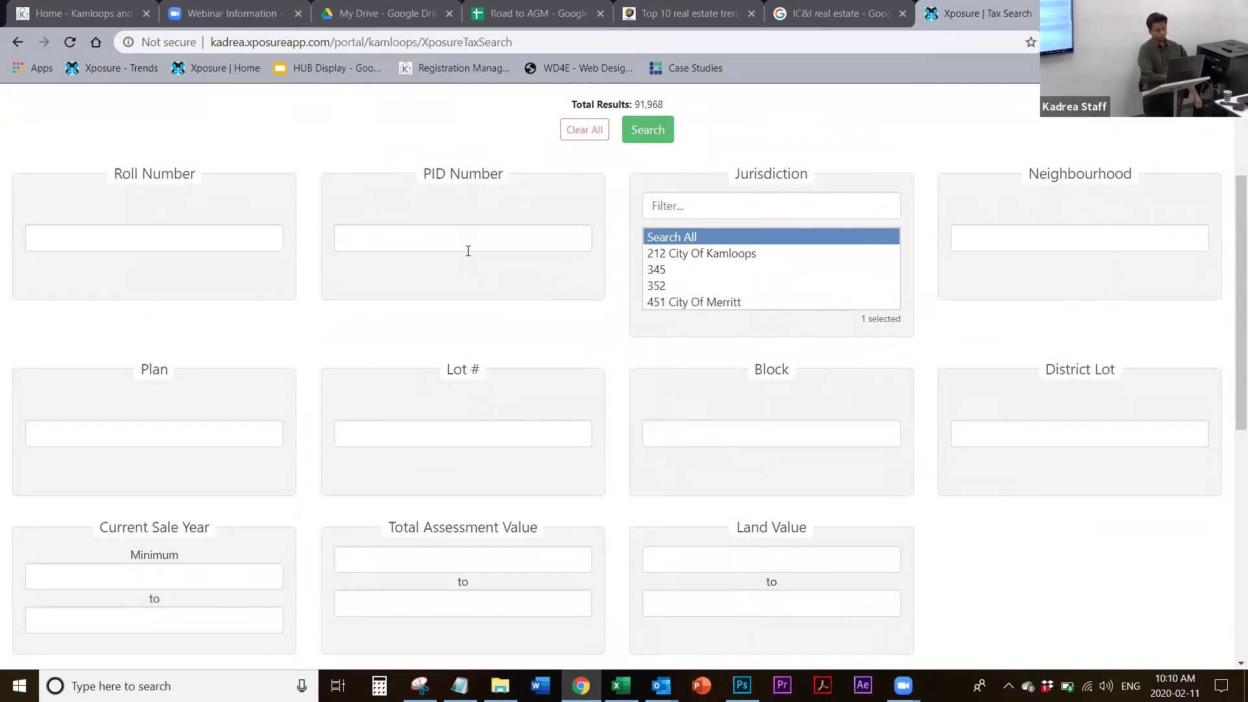
scroll(468, 250, "down", 3)
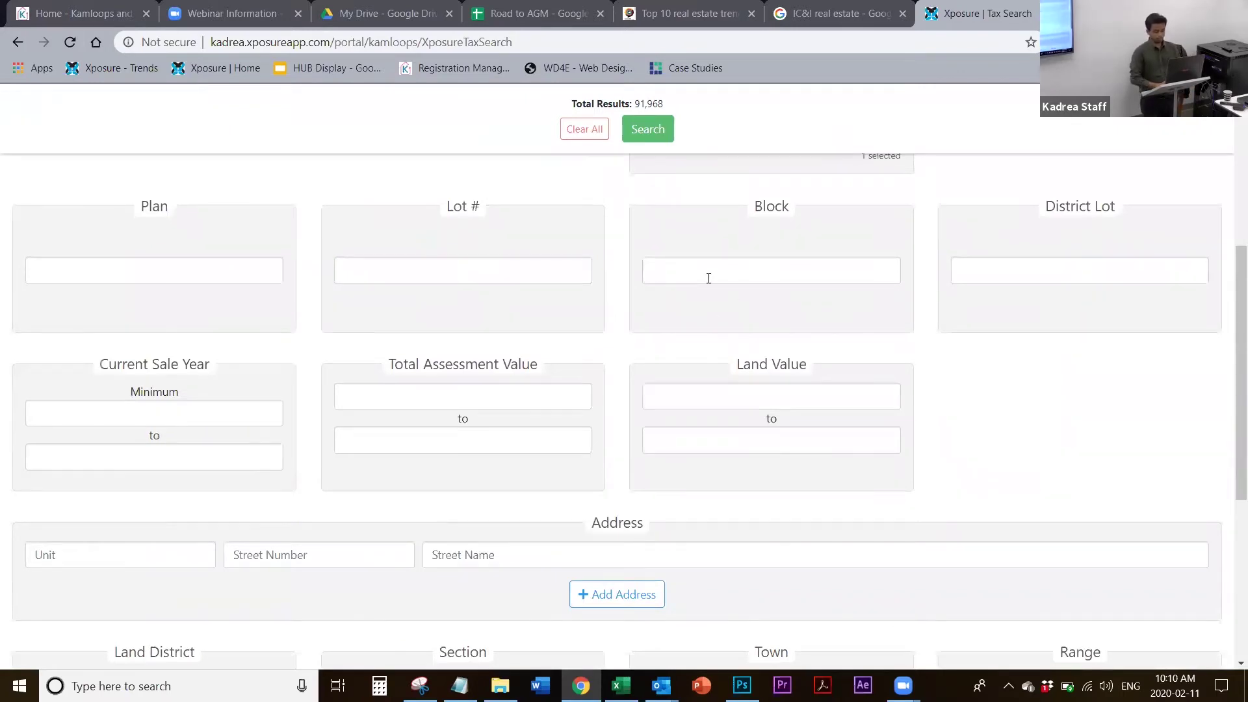
scroll(709, 279, "up", 2)
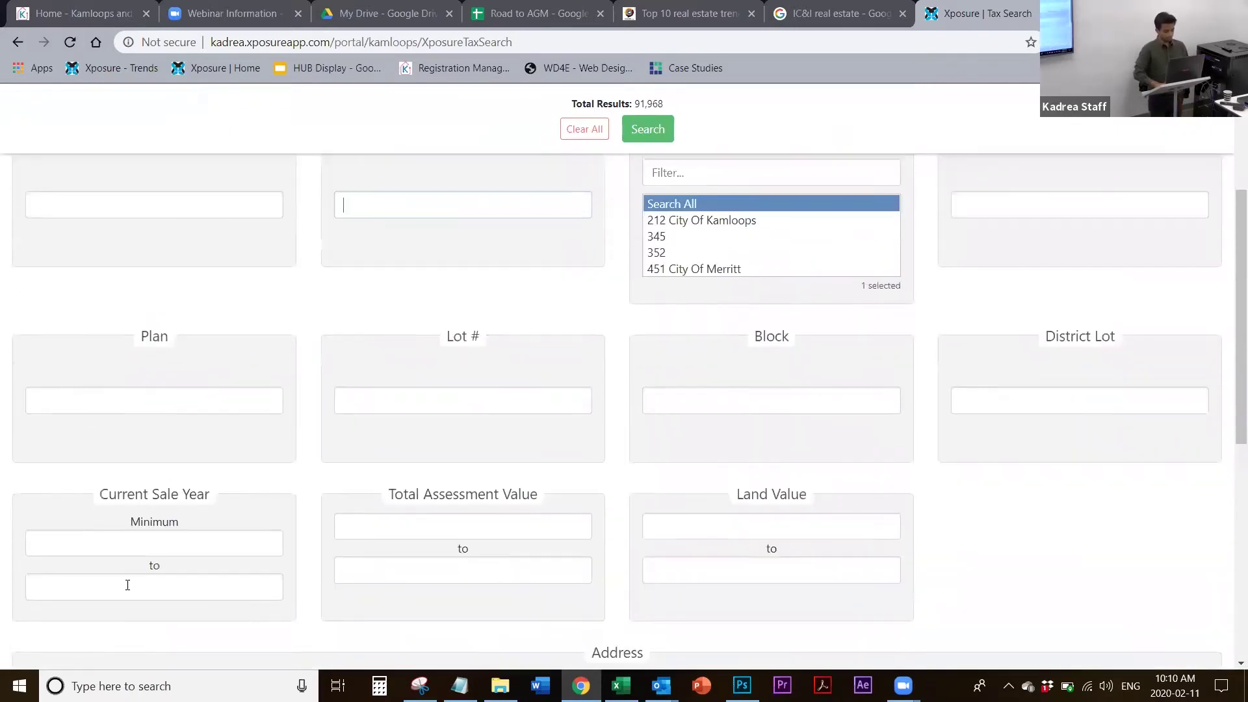
scroll(404, 603, "up", 3)
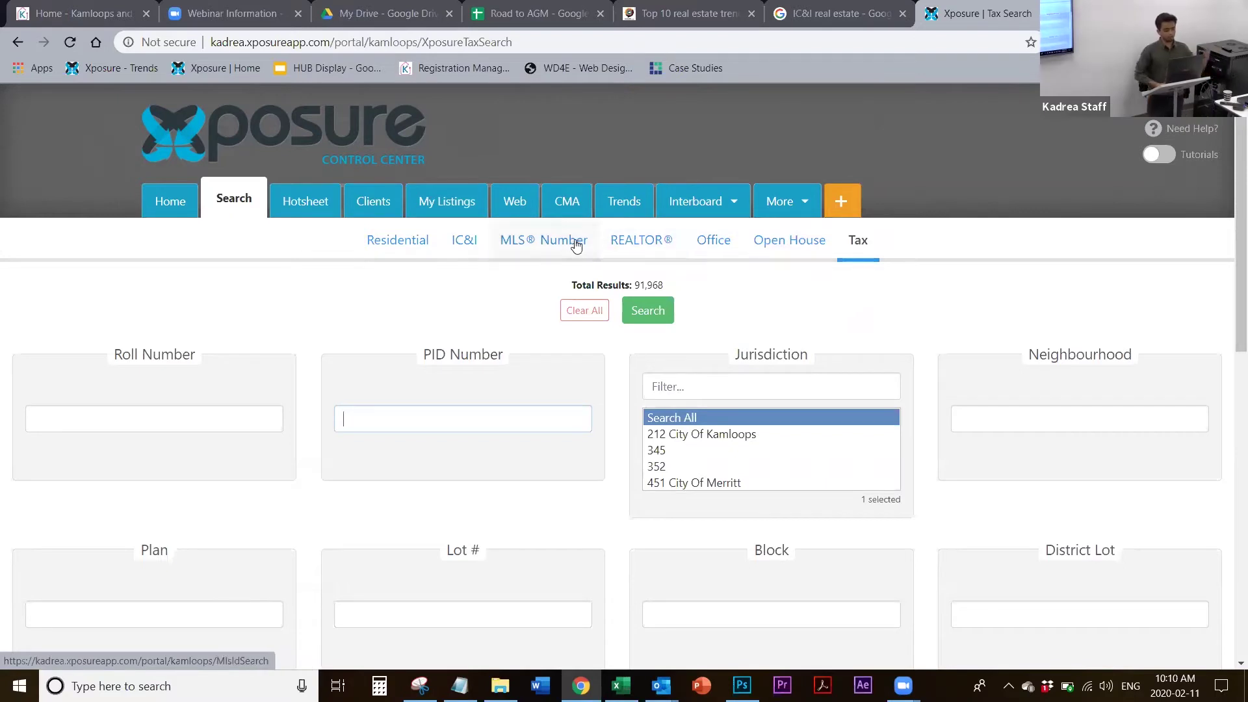
Return to the Residential search and examine its full range of listing filter criteria
left_click(410, 244)
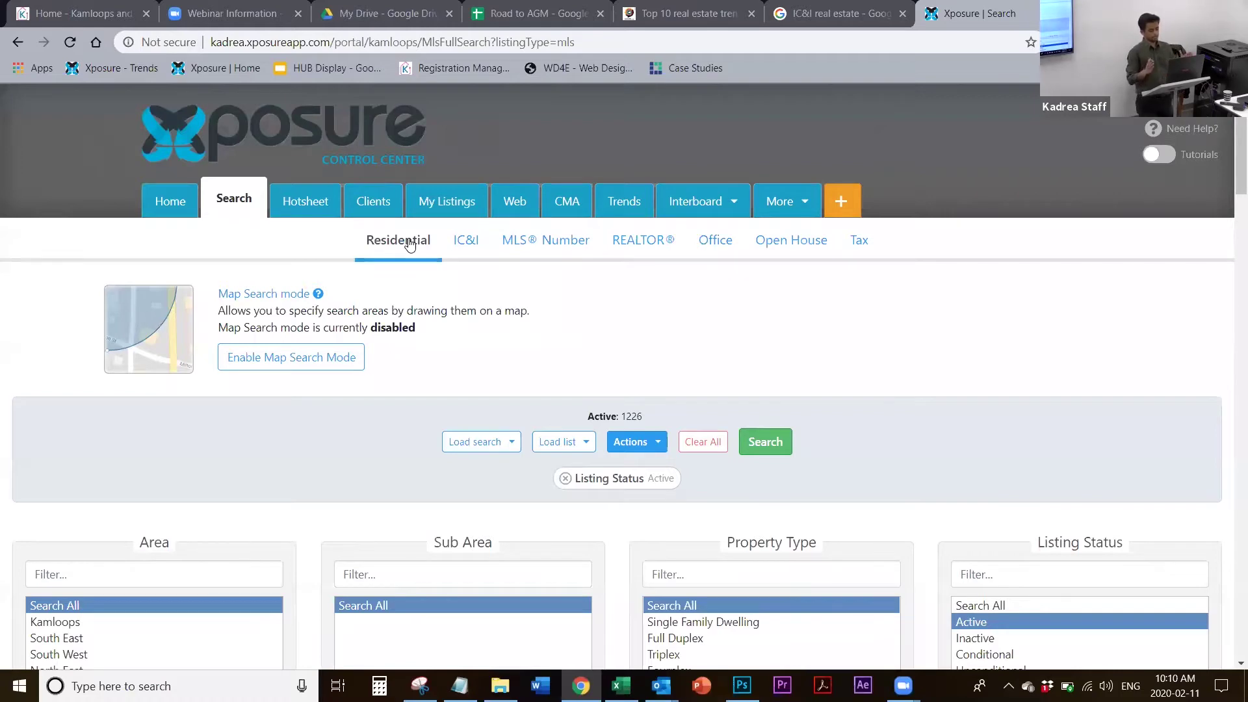
scroll(409, 244, "down", 10)
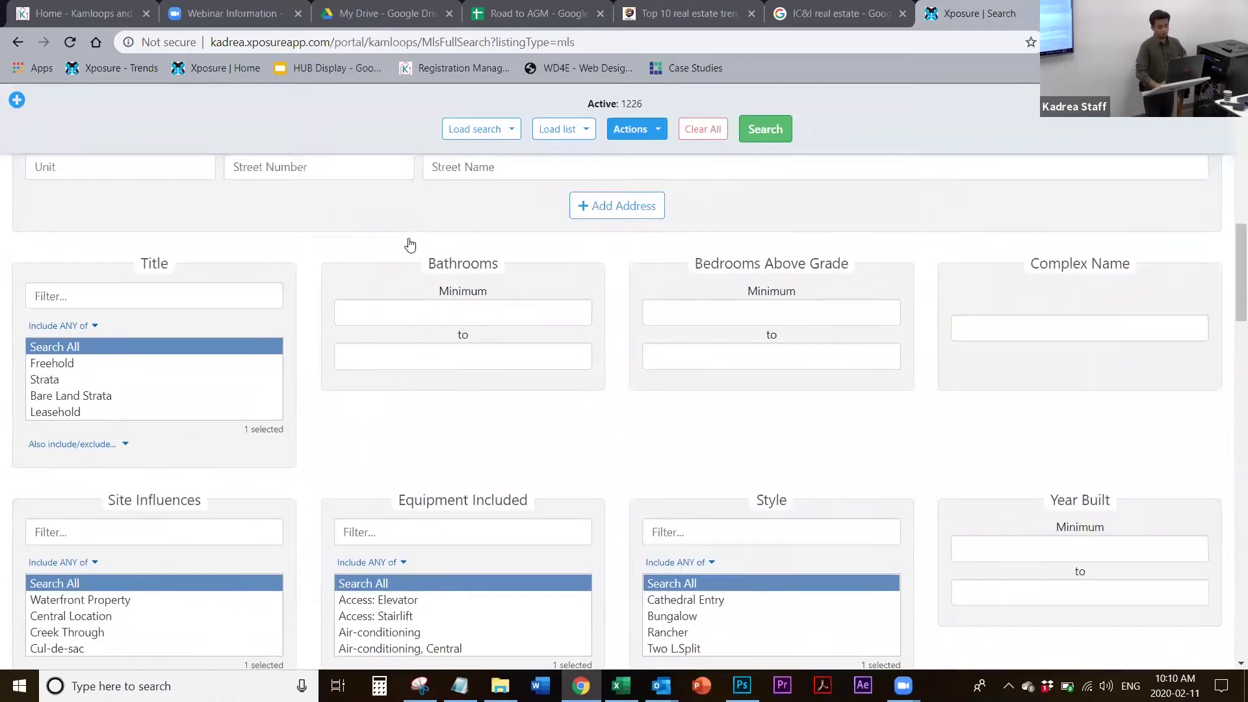
scroll(410, 245, "down", 10)
left_click(410, 195)
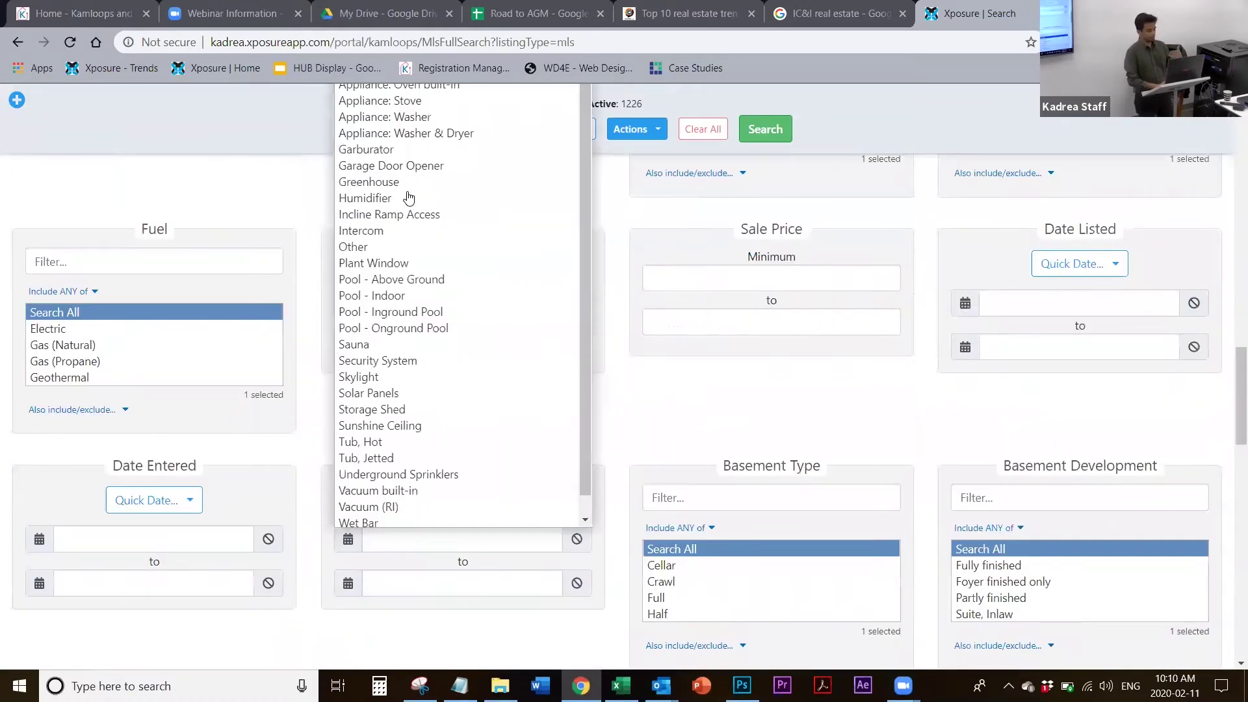
left_click(318, 297)
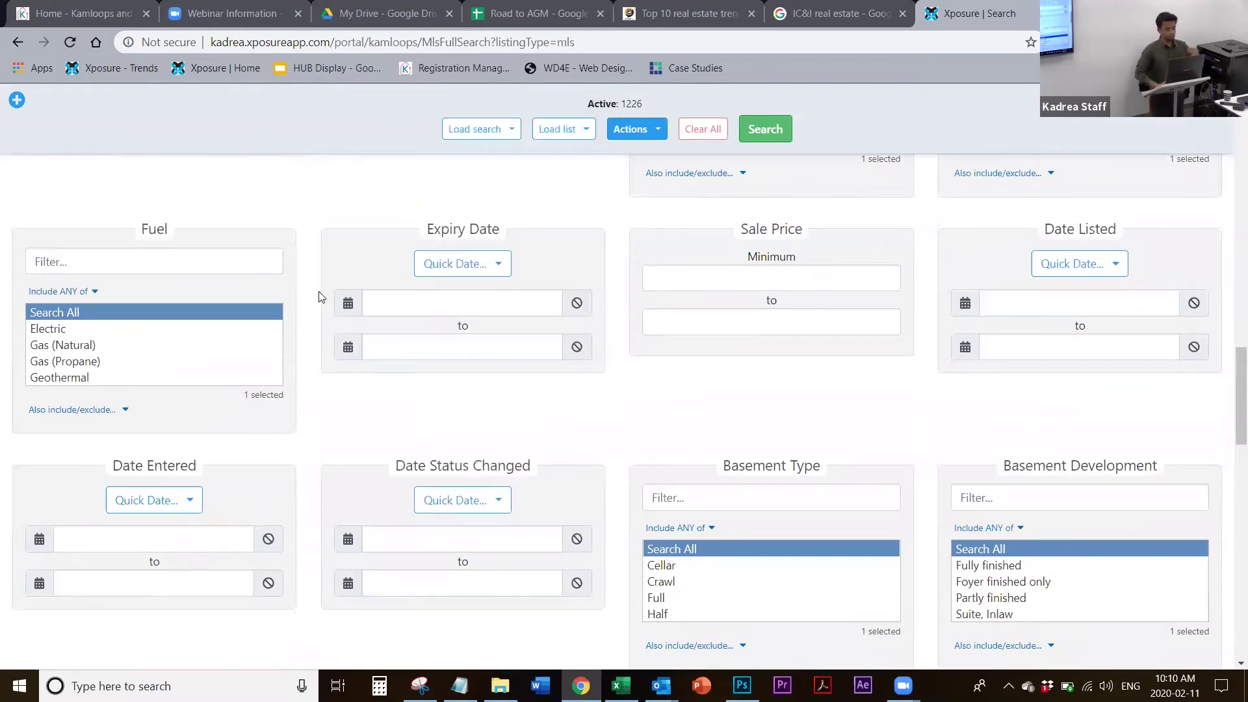
scroll(318, 296, "down", 10)
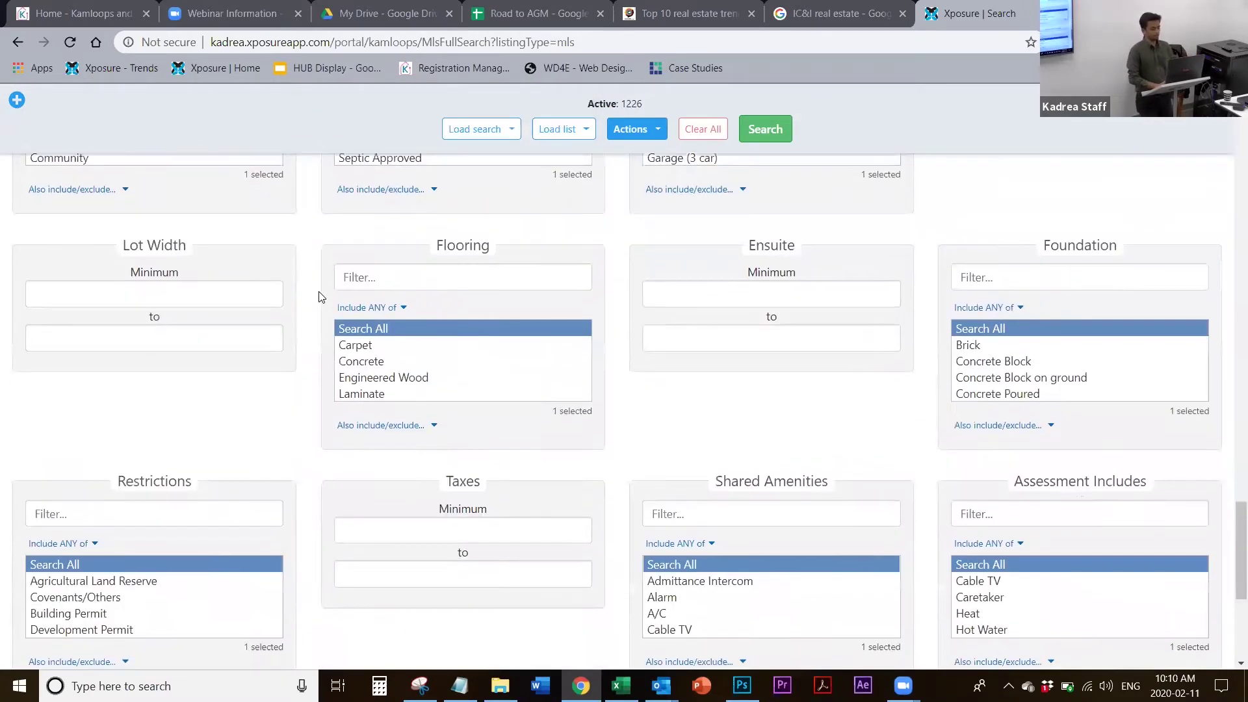
scroll(318, 297, "down", 5)
scroll(318, 297, "up", 7)
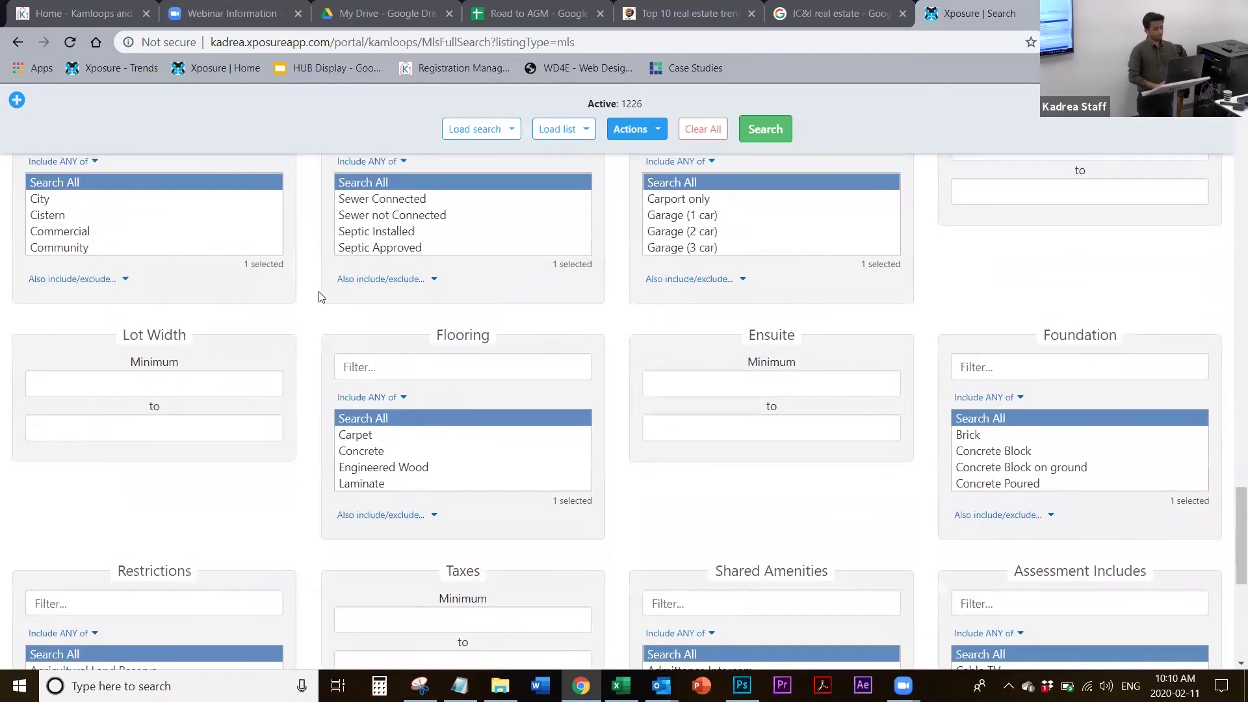
scroll(318, 297, "up", 10)
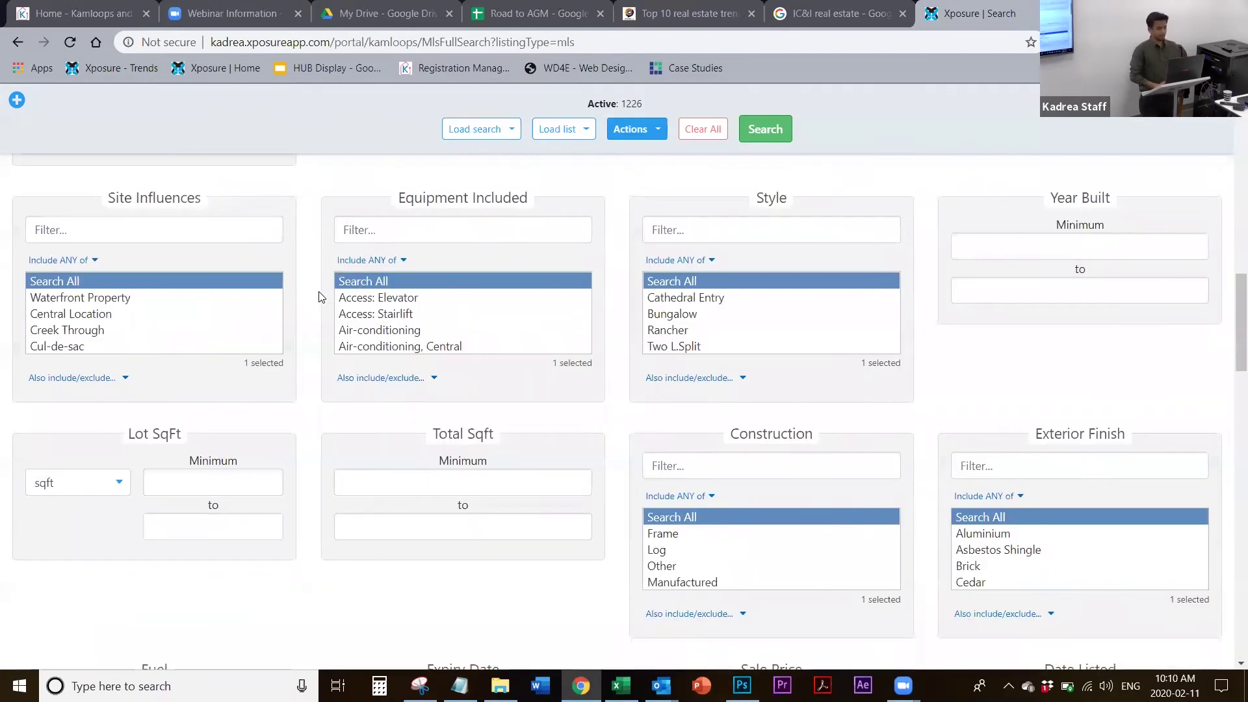
scroll(318, 296, "up", 8)
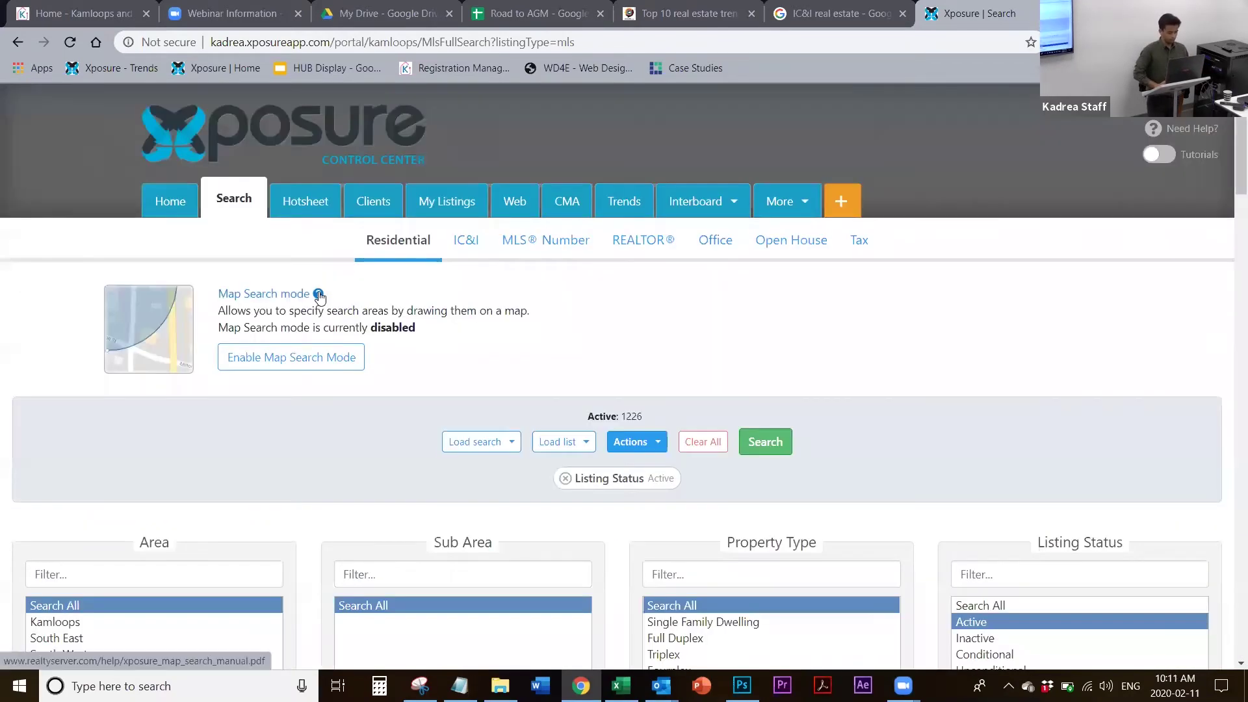
Enable Map Search Mode for the residential search and dismiss the shape-drawing instructions
left_click(323, 369)
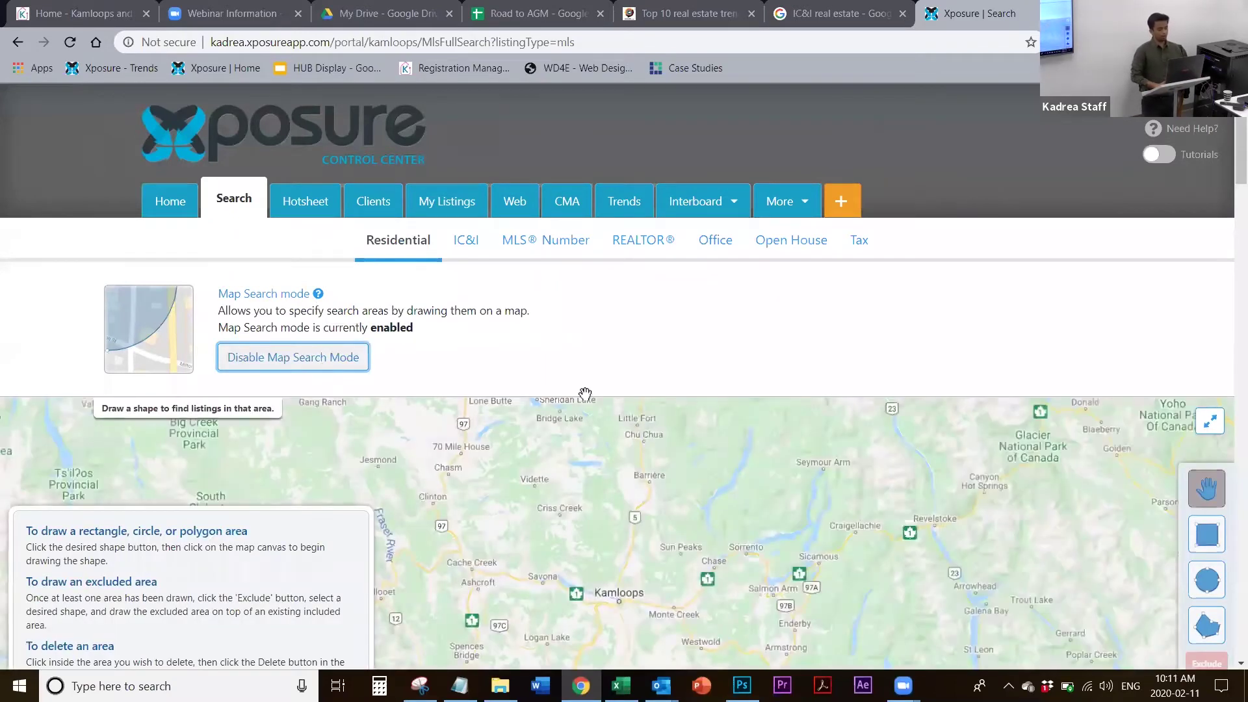
scroll(610, 366, "down", 3)
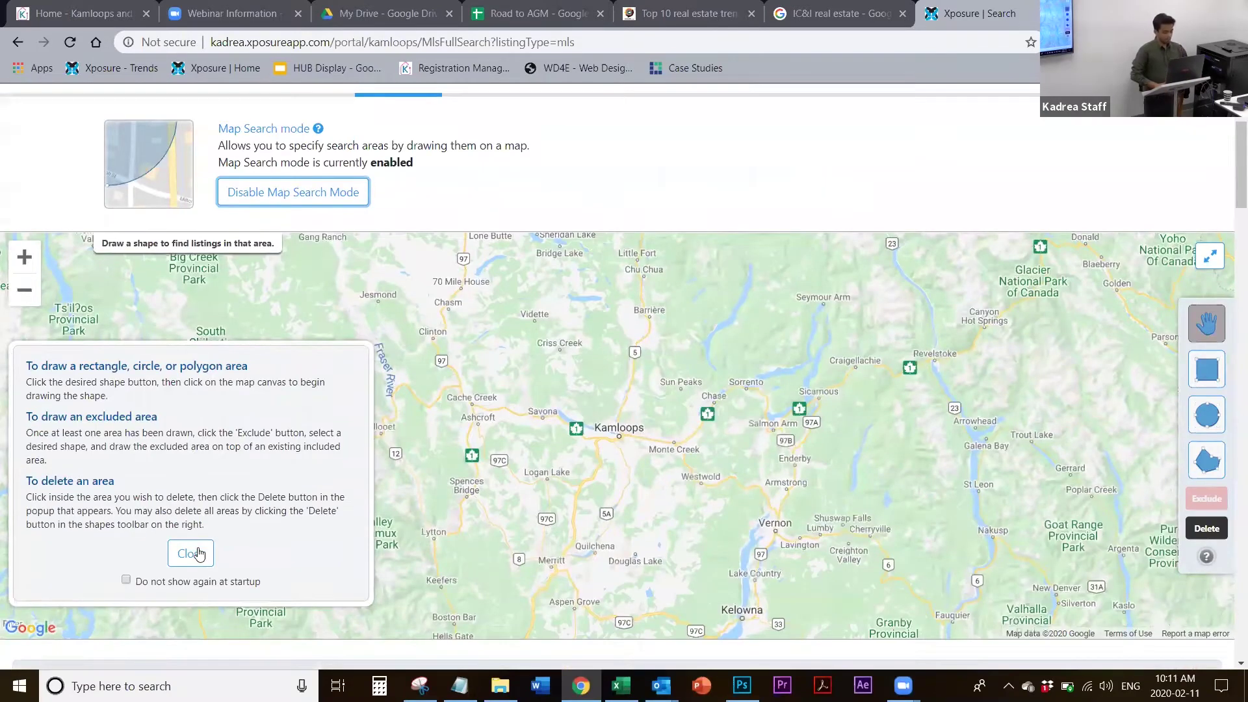
left_click(197, 549)
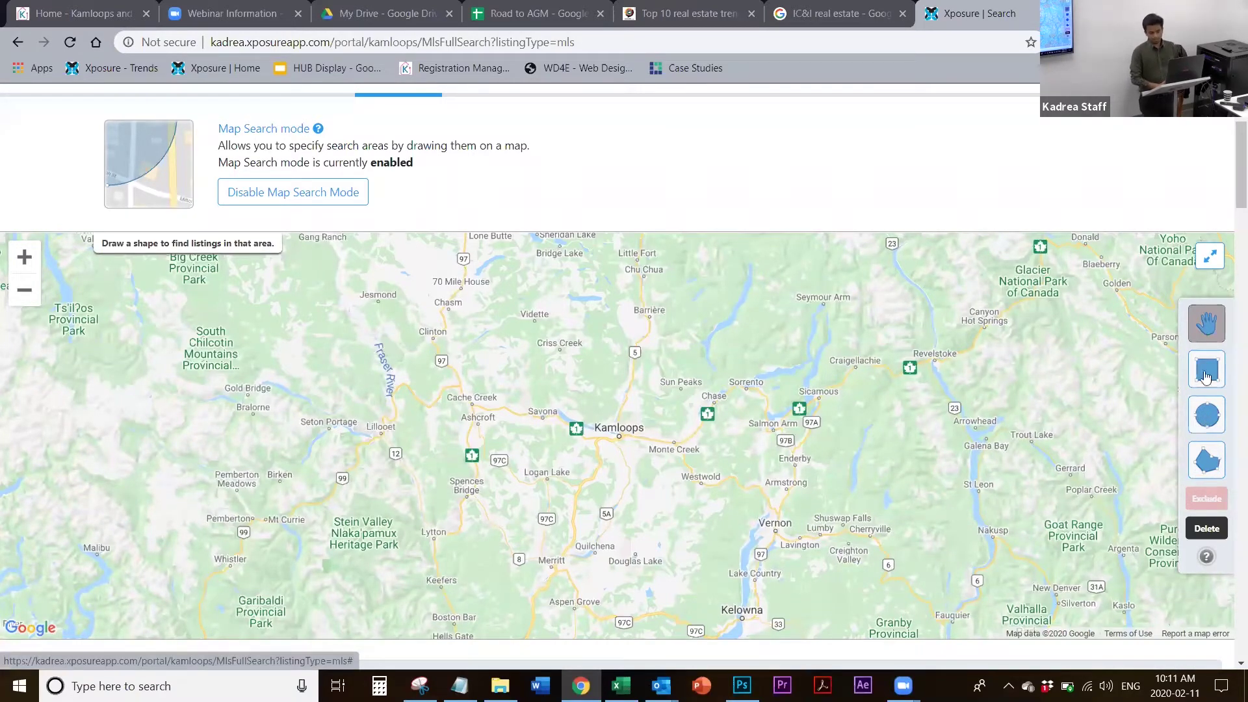
scroll(1204, 375, "down", 4)
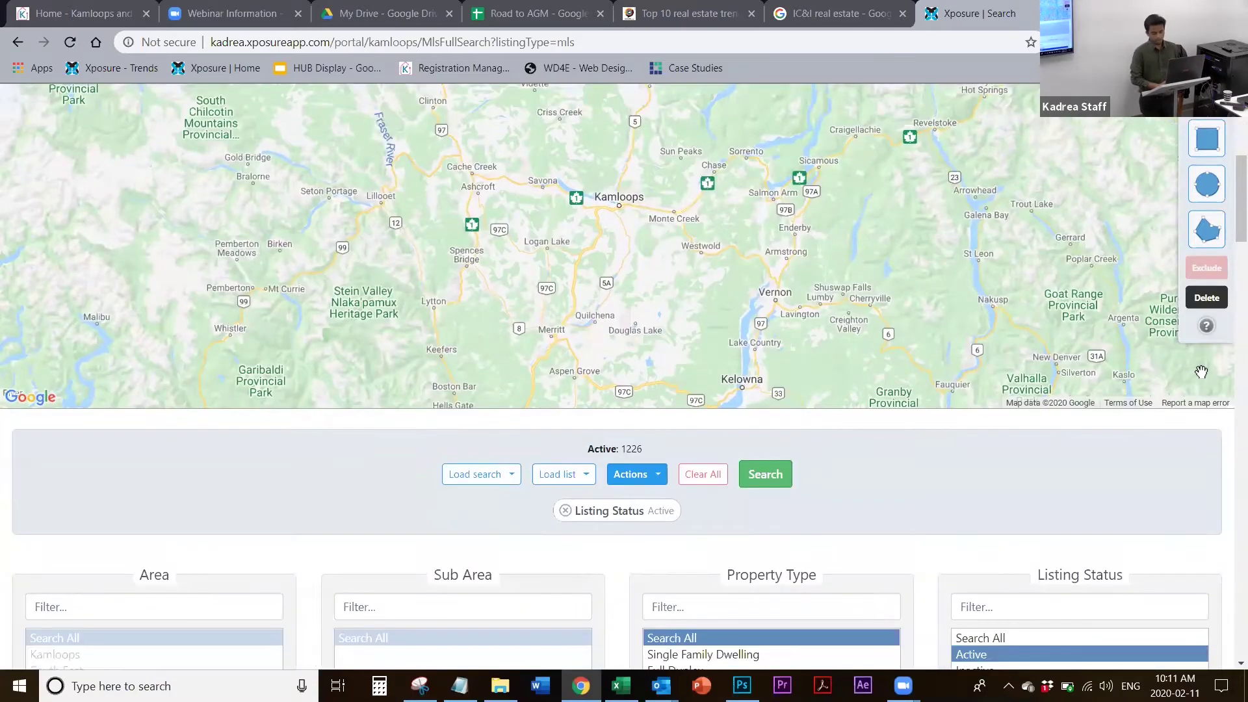
scroll(1201, 372, "up", 3)
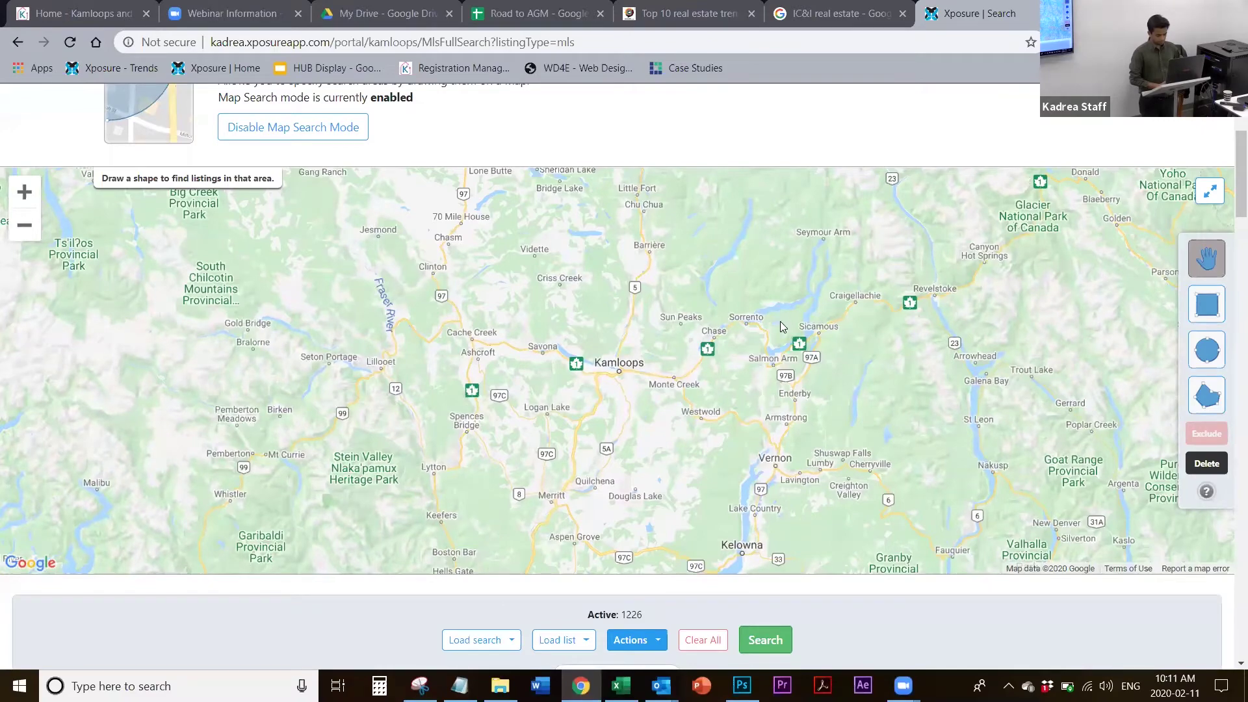
Draw a four-sided polygon search area on the map around the City Centre of Kamloops, reaching west to Greenstone and south to South Kamloops Secondary School
left_click_drag(784, 326, 662, 266)
left_click_drag(838, 258, 889, 254)
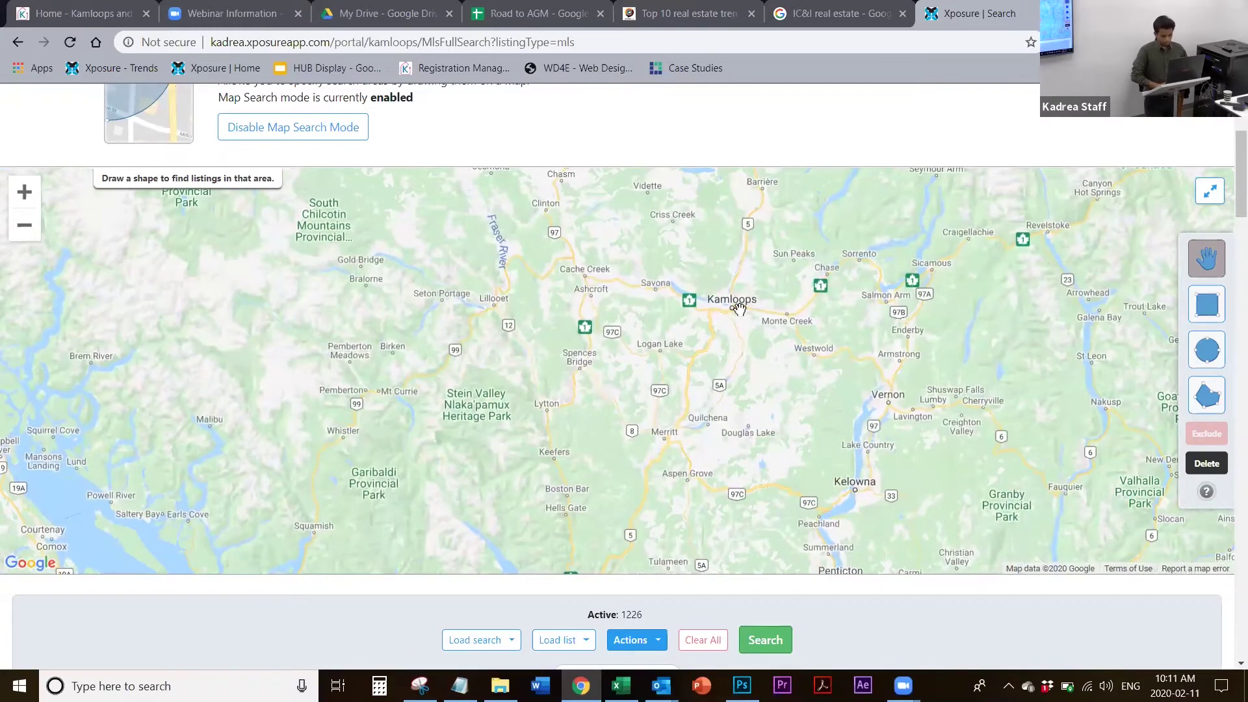
scroll(739, 307, "up", 3)
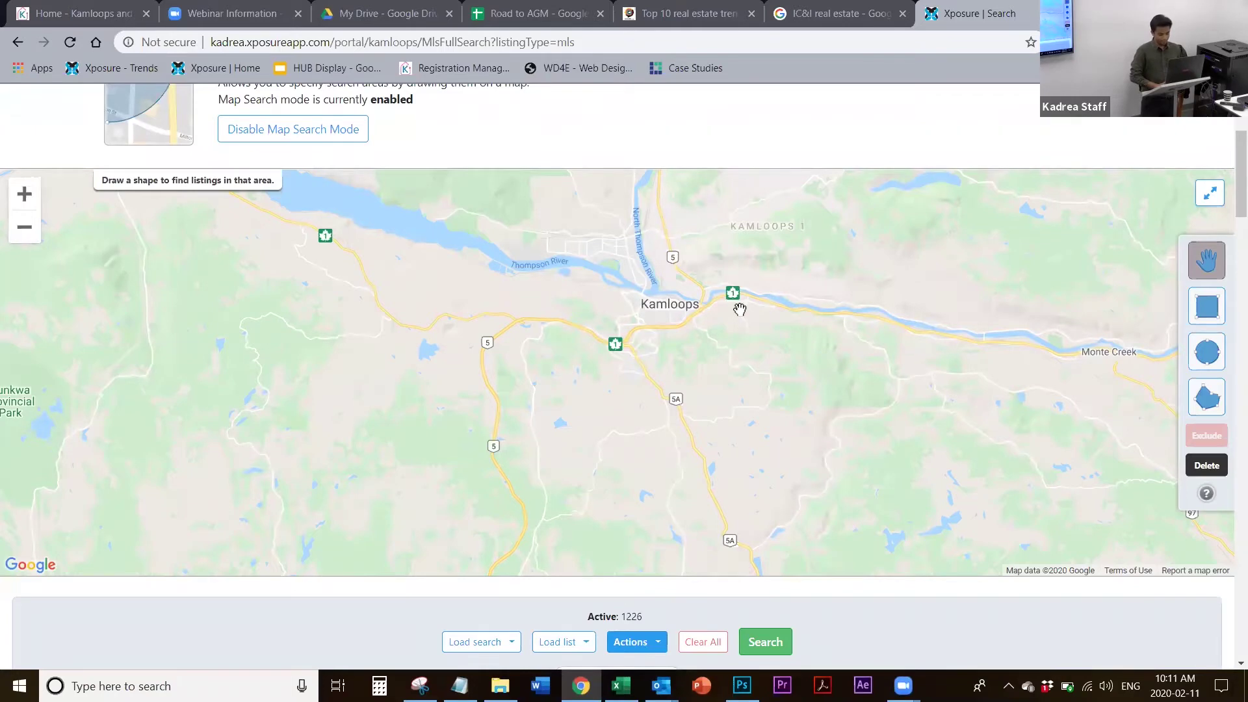
scroll(740, 310, "up", 2)
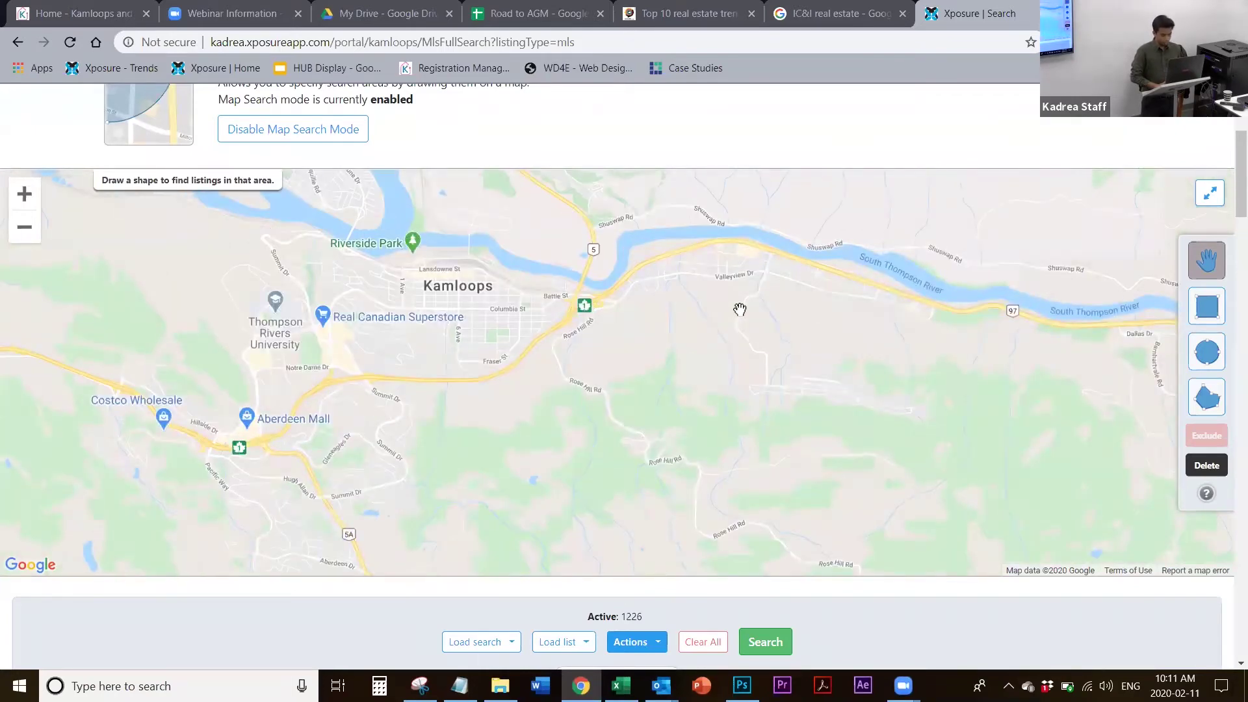
left_click_drag(634, 302, 819, 400)
scroll(679, 410, "up", 2)
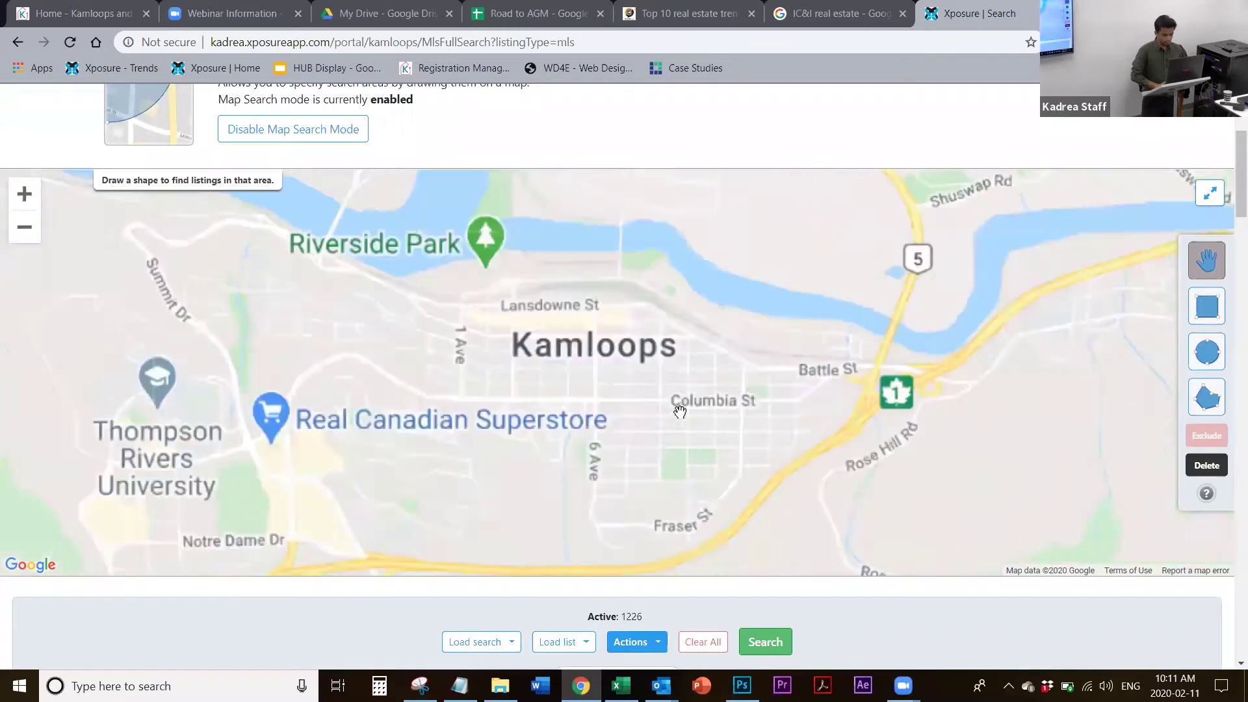
left_click_drag(546, 426, 760, 436)
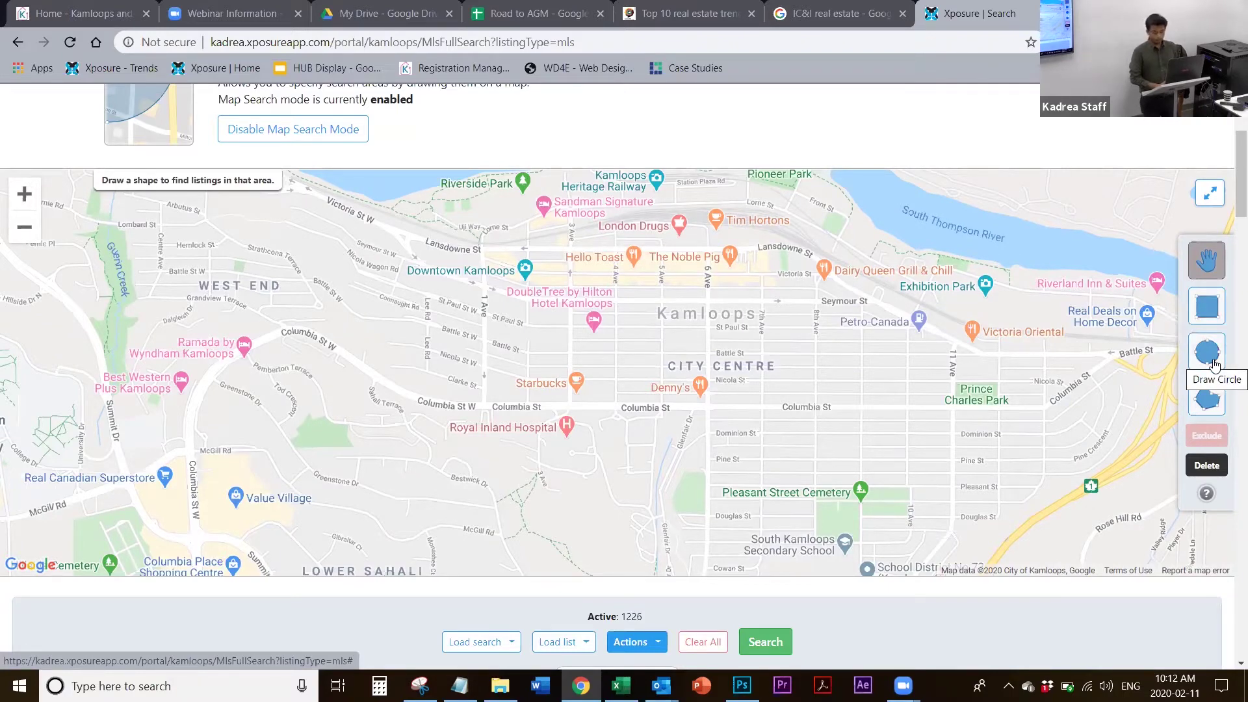
left_click(1207, 410)
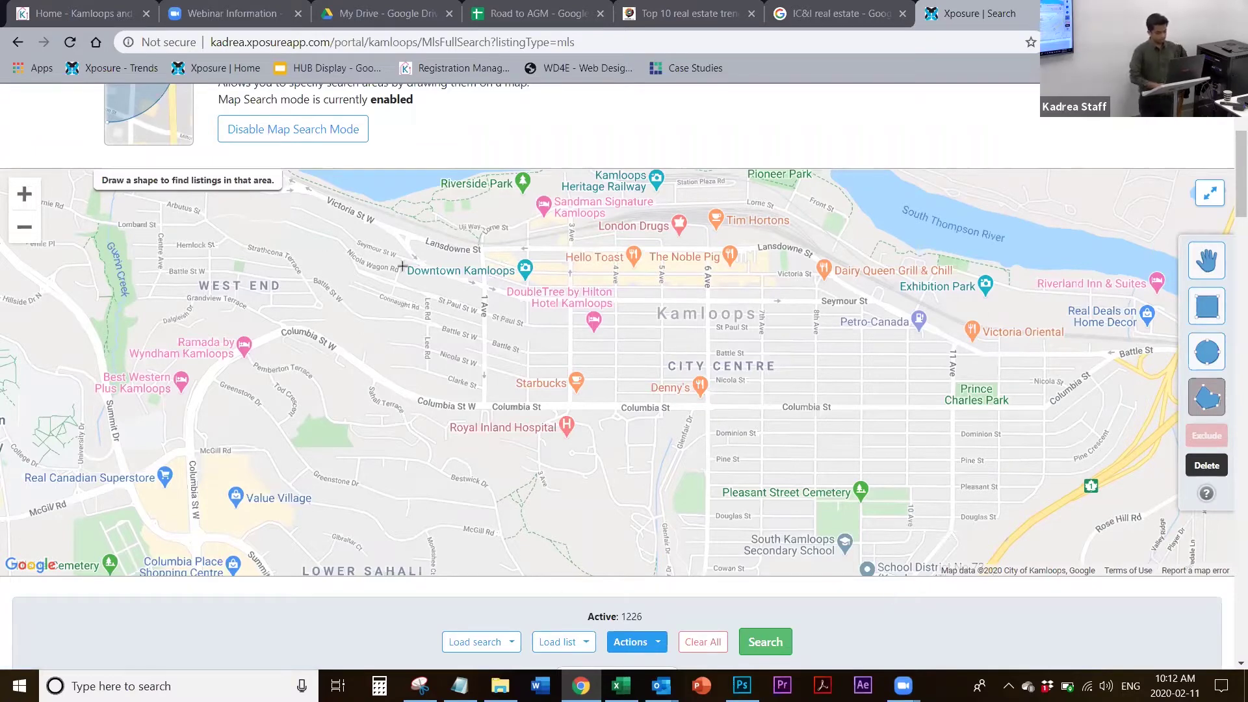
left_click(501, 217)
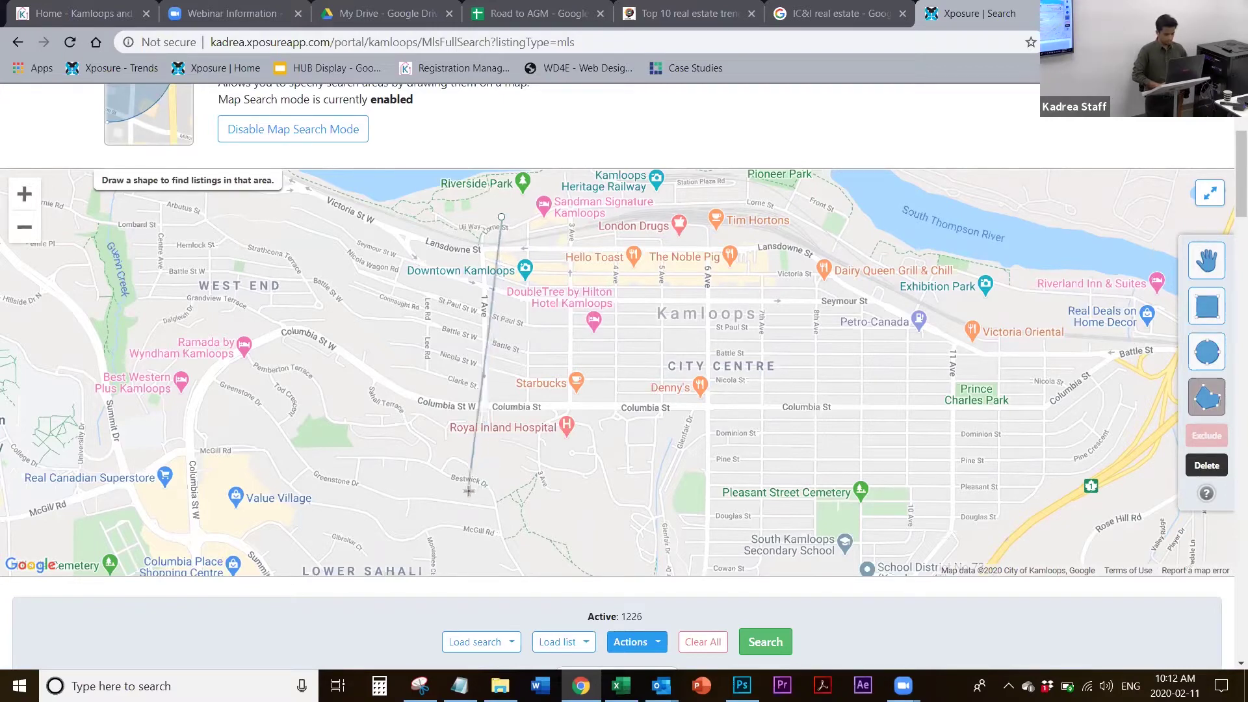
left_click(251, 409)
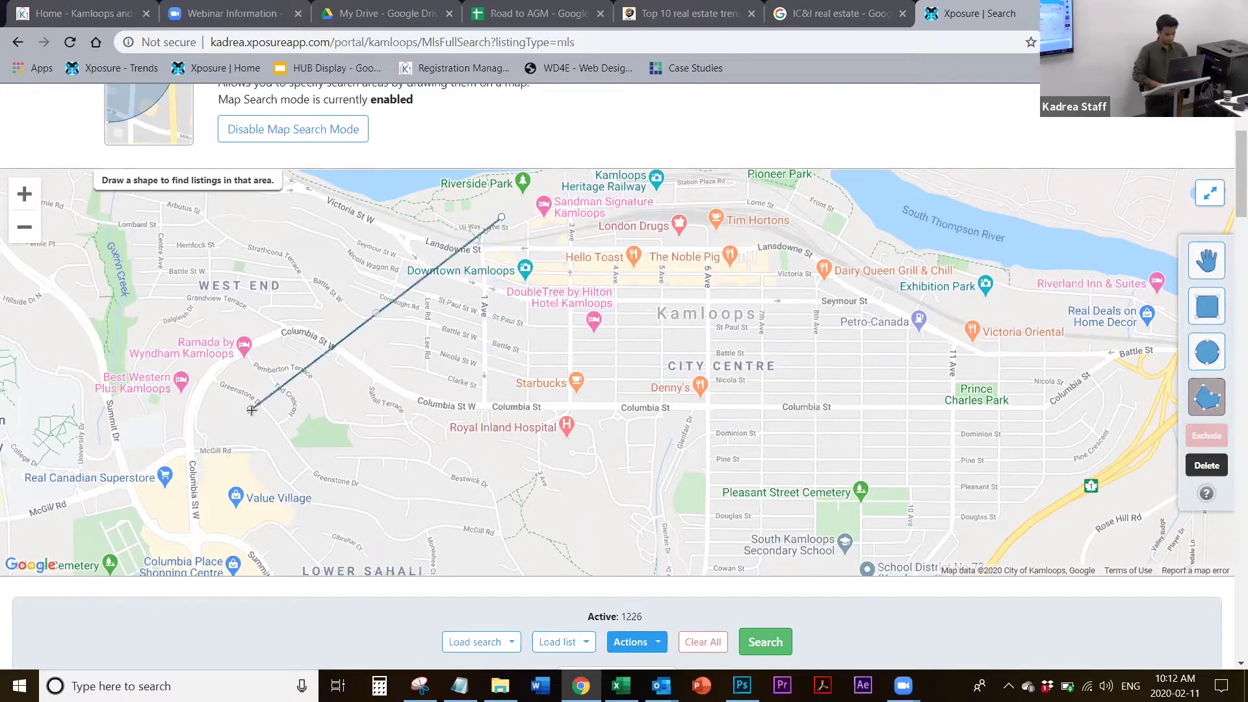
left_click(730, 553)
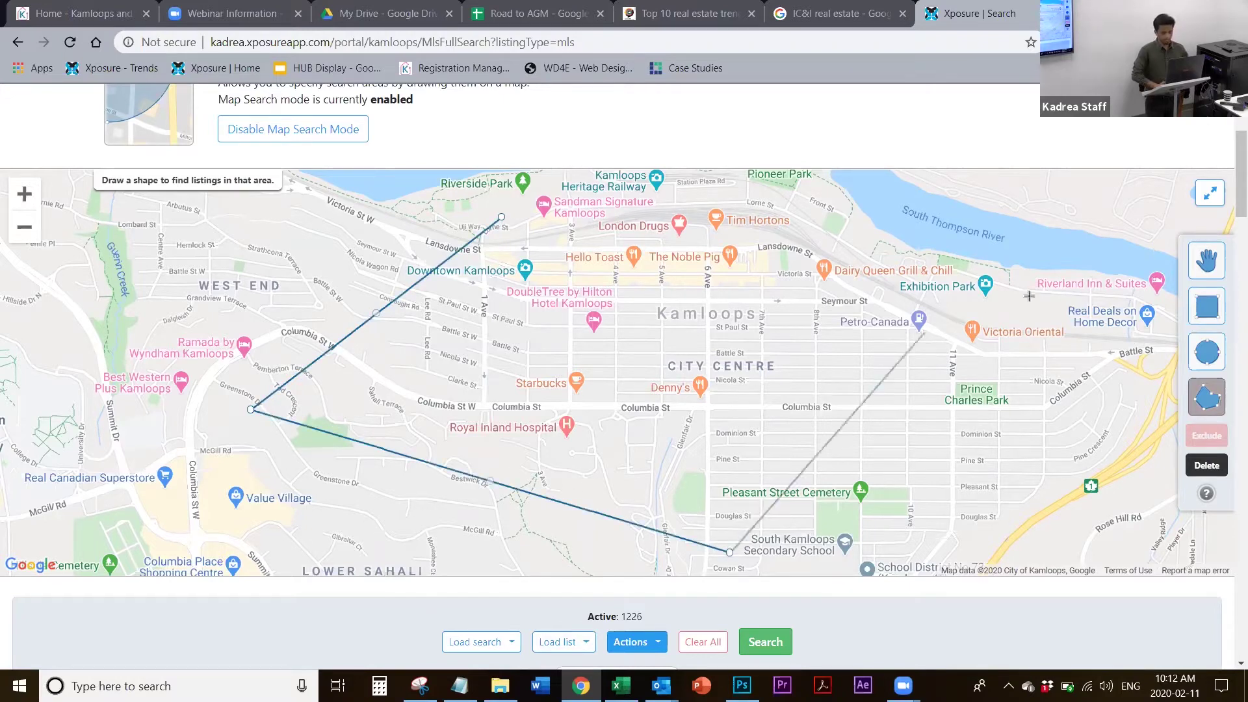
left_click(1090, 295)
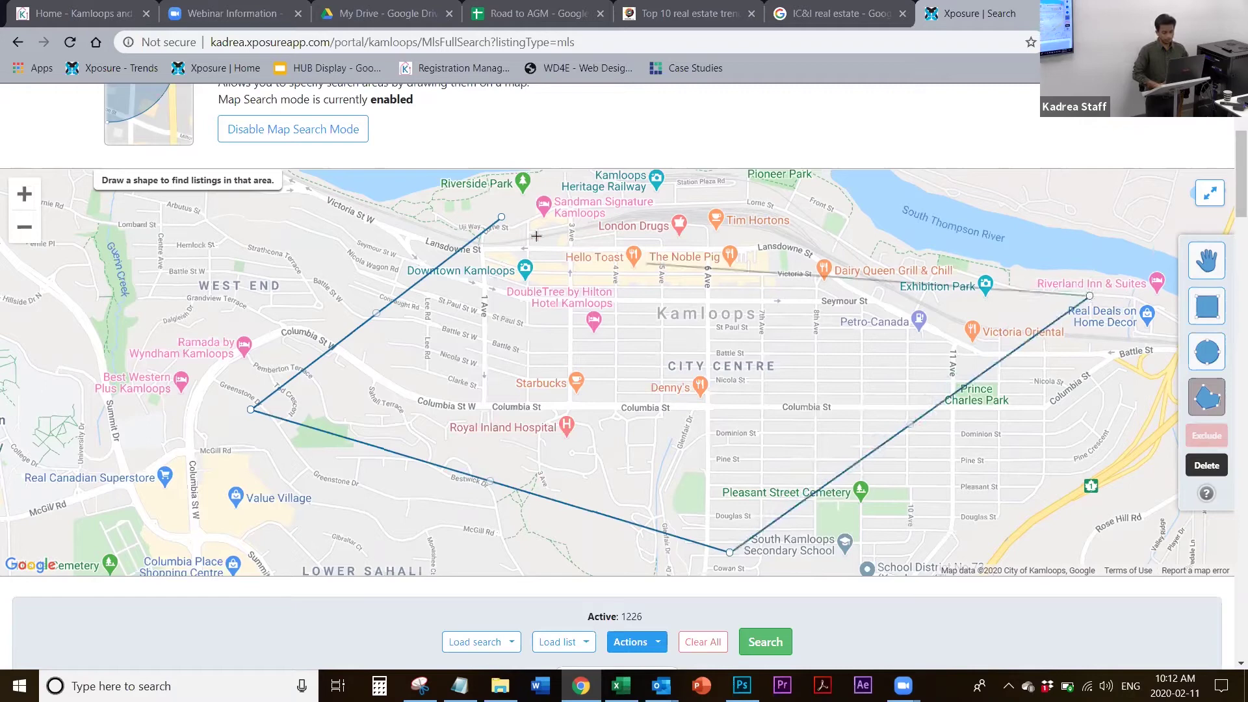
left_click(502, 219)
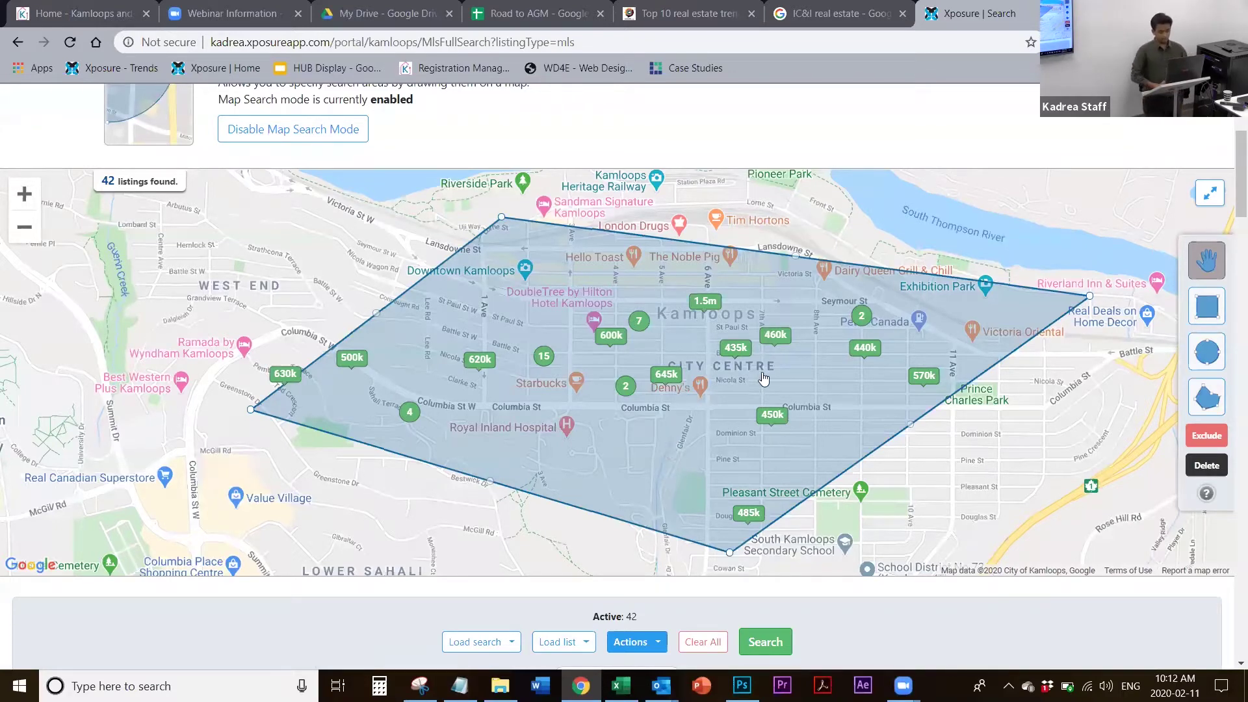
Examine the listings inside the drawn map area and the search filters below the map
scroll(764, 379, "down", 3)
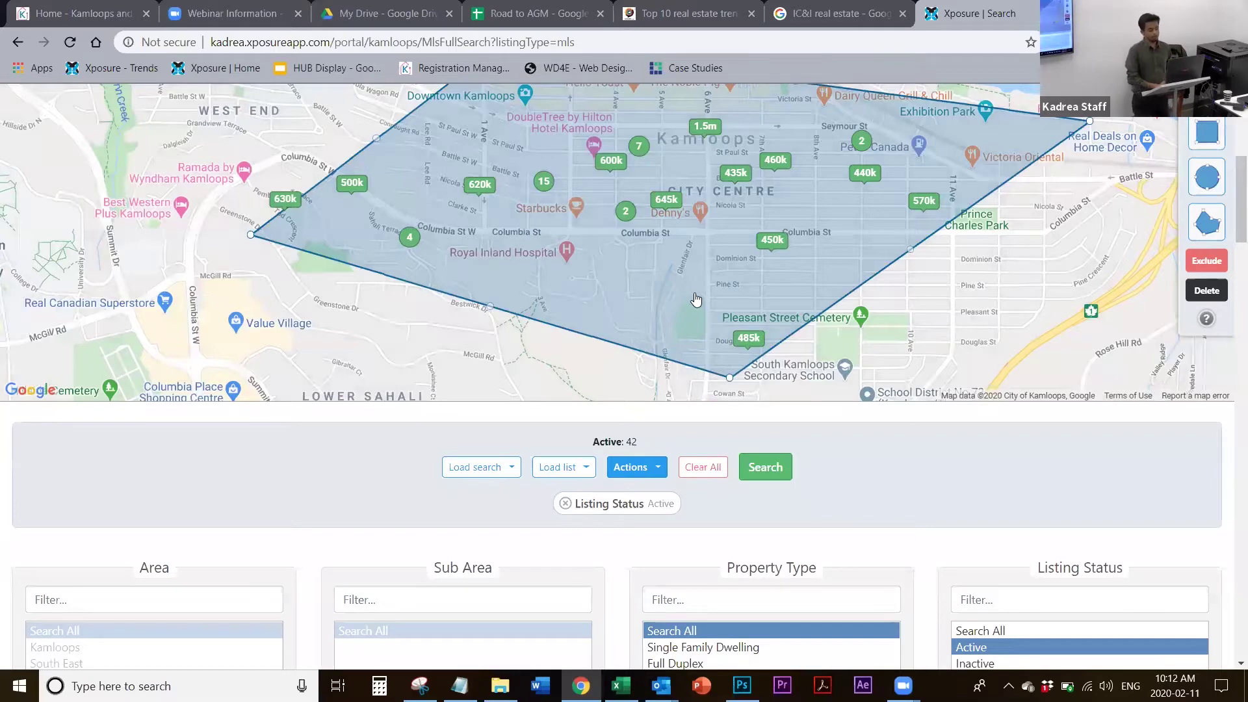
scroll(696, 299, "up", 3)
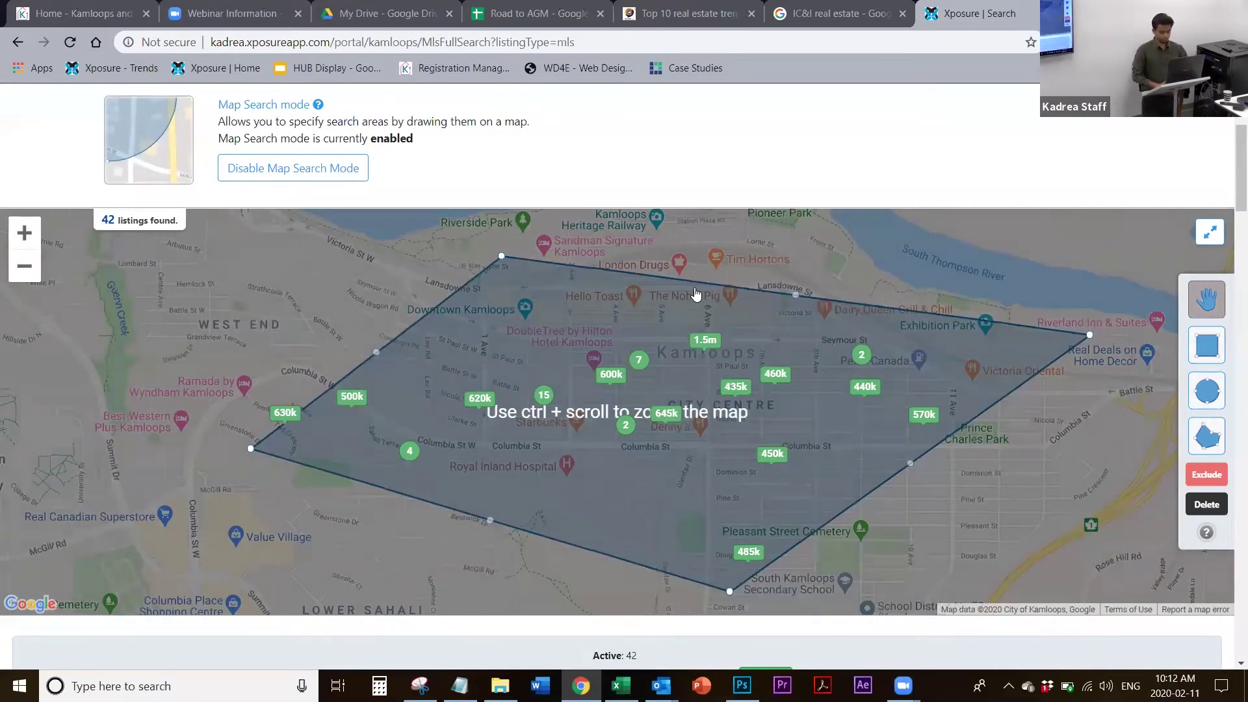
scroll(696, 298, "down", 3)
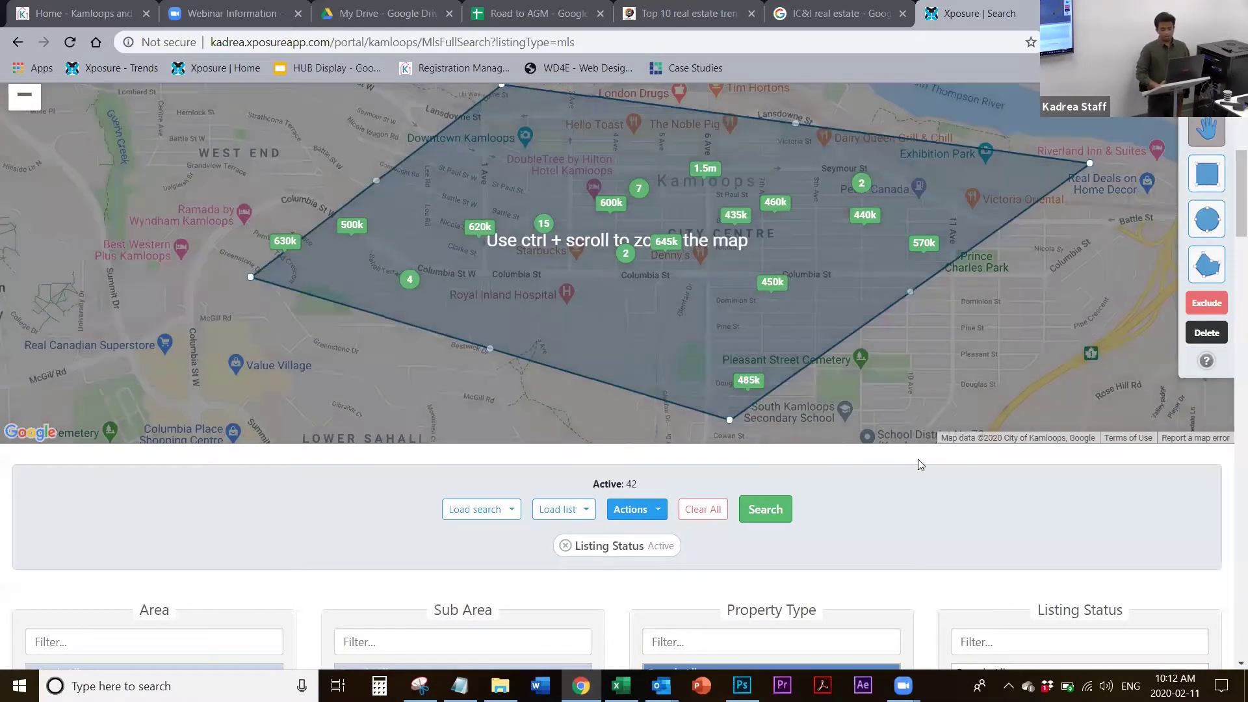
scroll(926, 484, "up", 2)
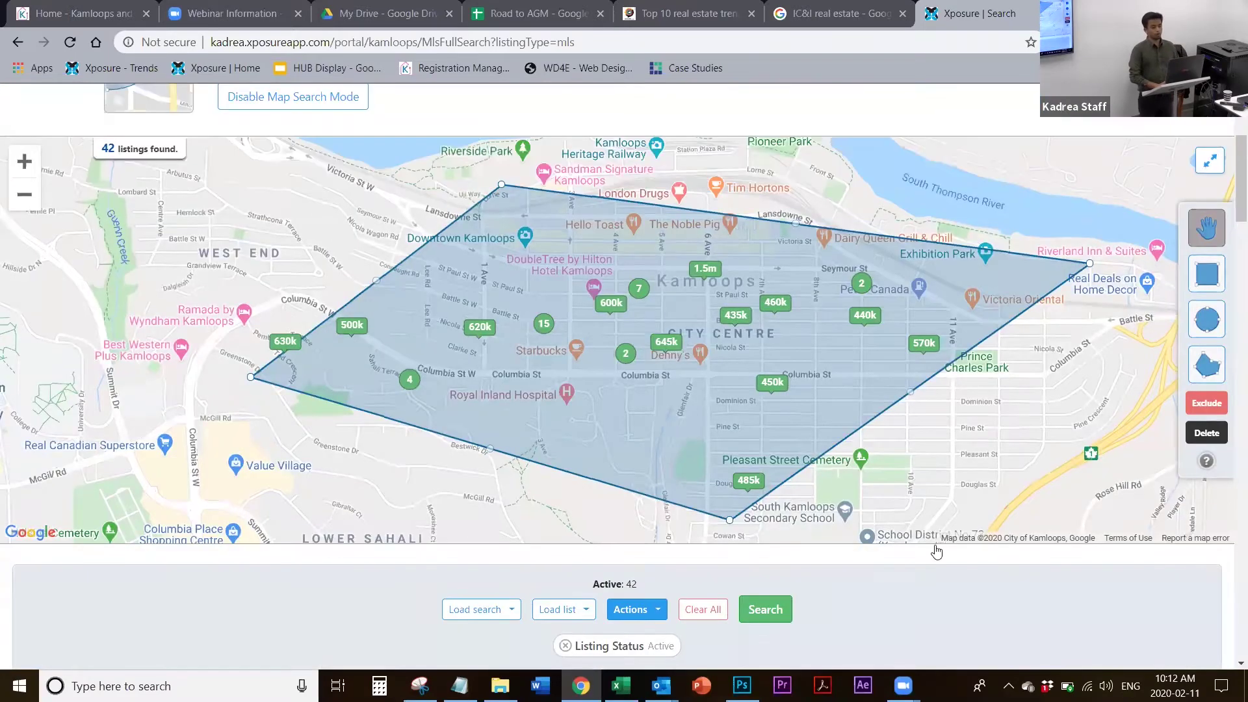
scroll(939, 570, "down", 2)
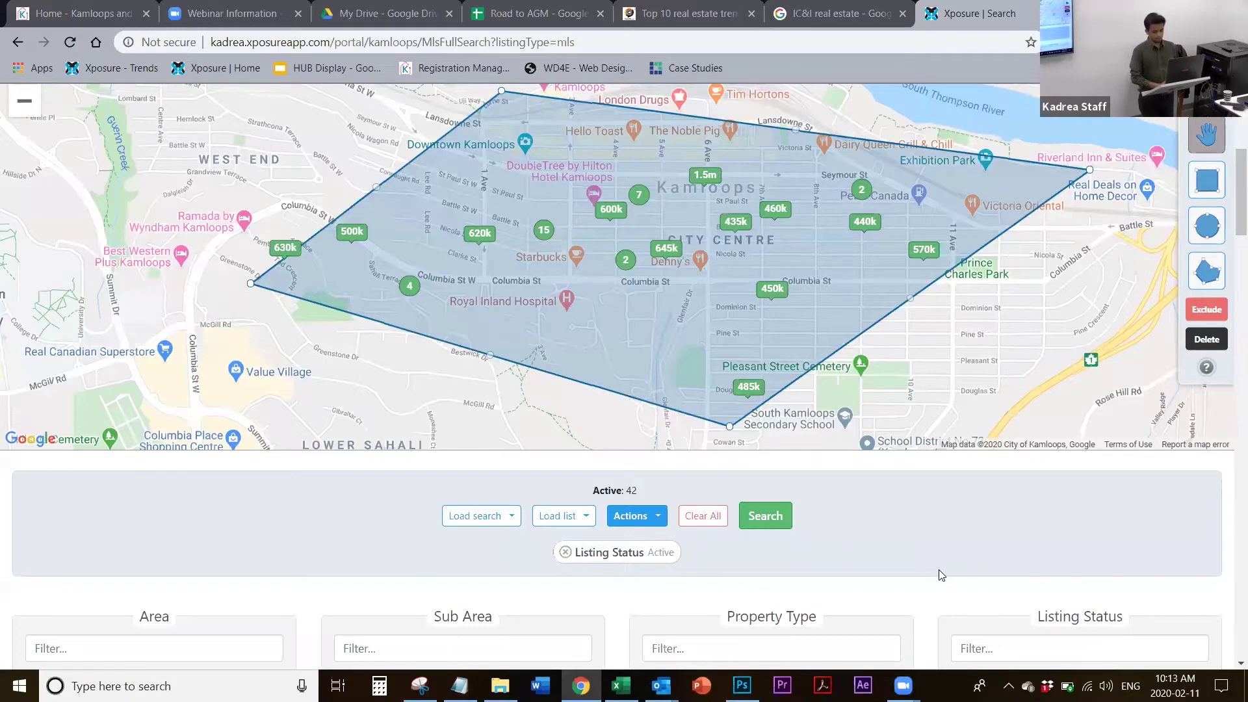
scroll(938, 575, "down", 3)
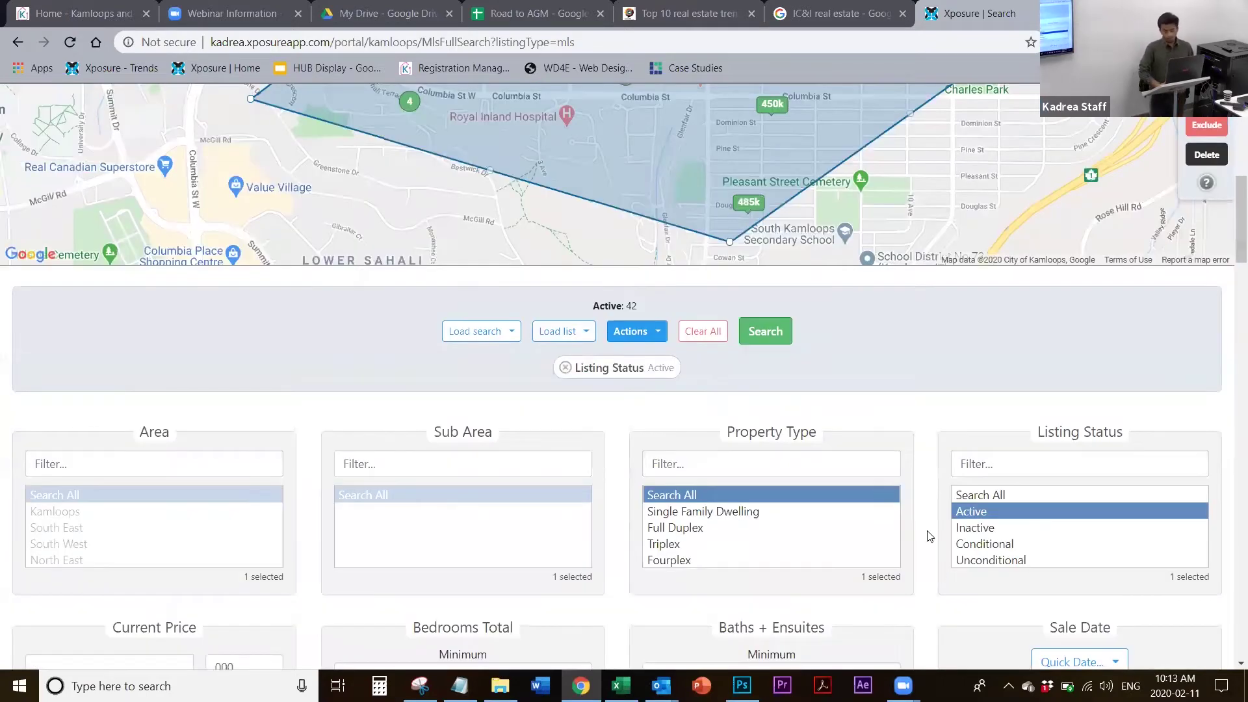
scroll(930, 536, "down", 1)
scroll(930, 535, "up", 7)
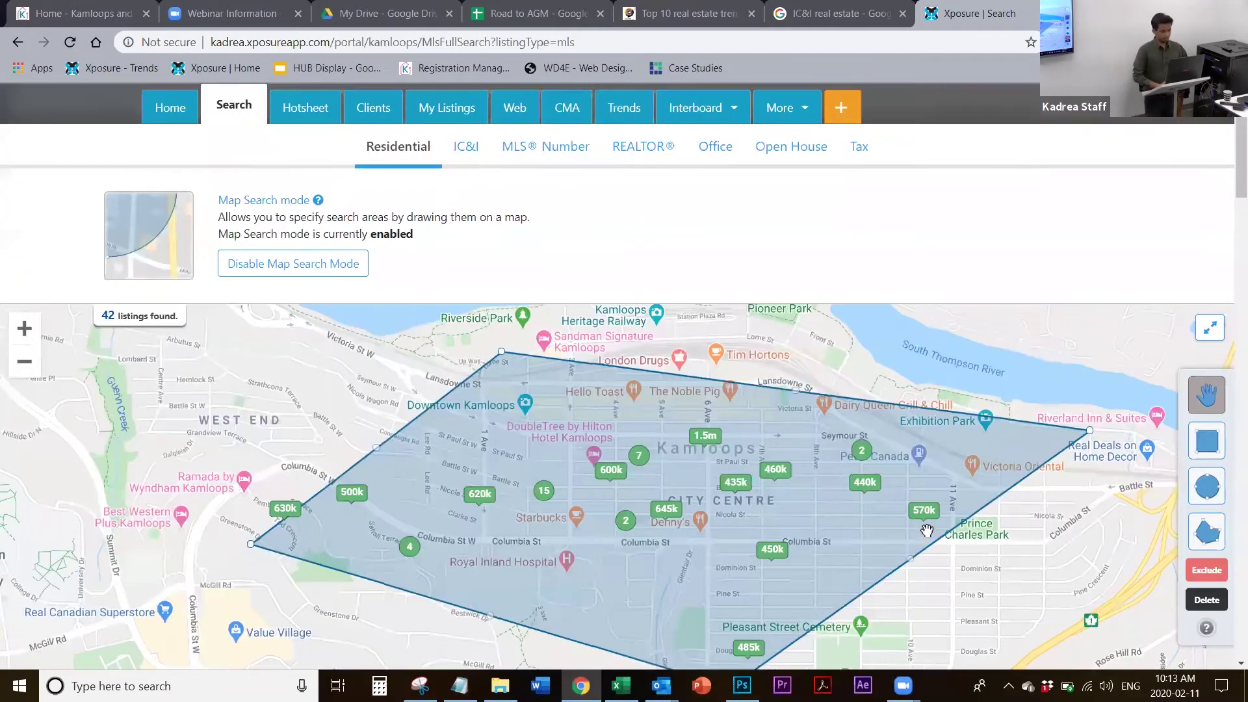
Disable Map Search Mode and confirm discarding the drawn search area
scroll(927, 530, "down", 1)
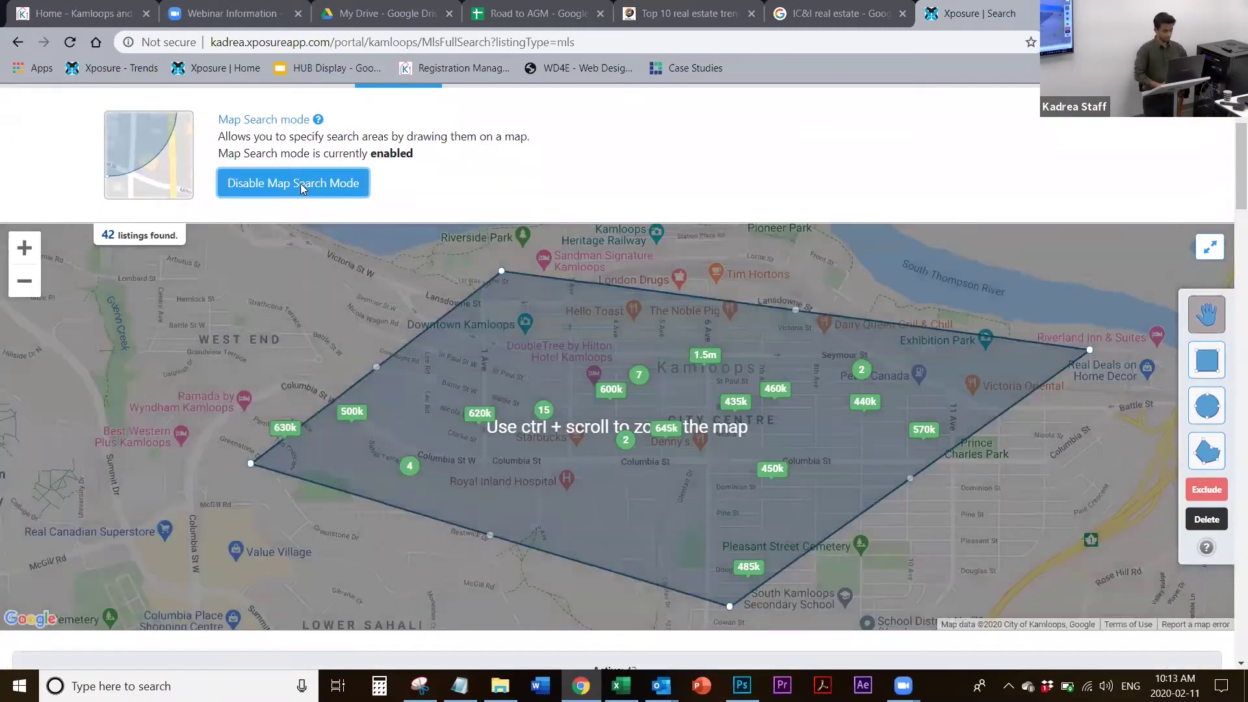
left_click(301, 187)
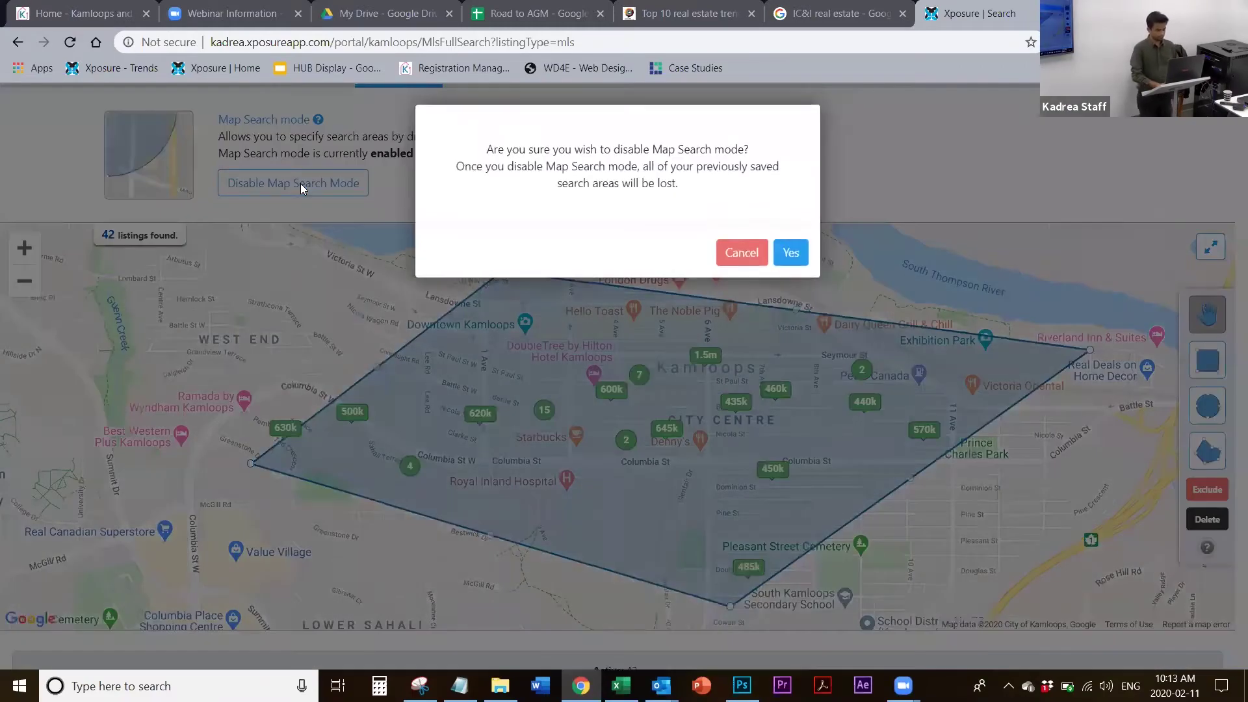
left_click(791, 253)
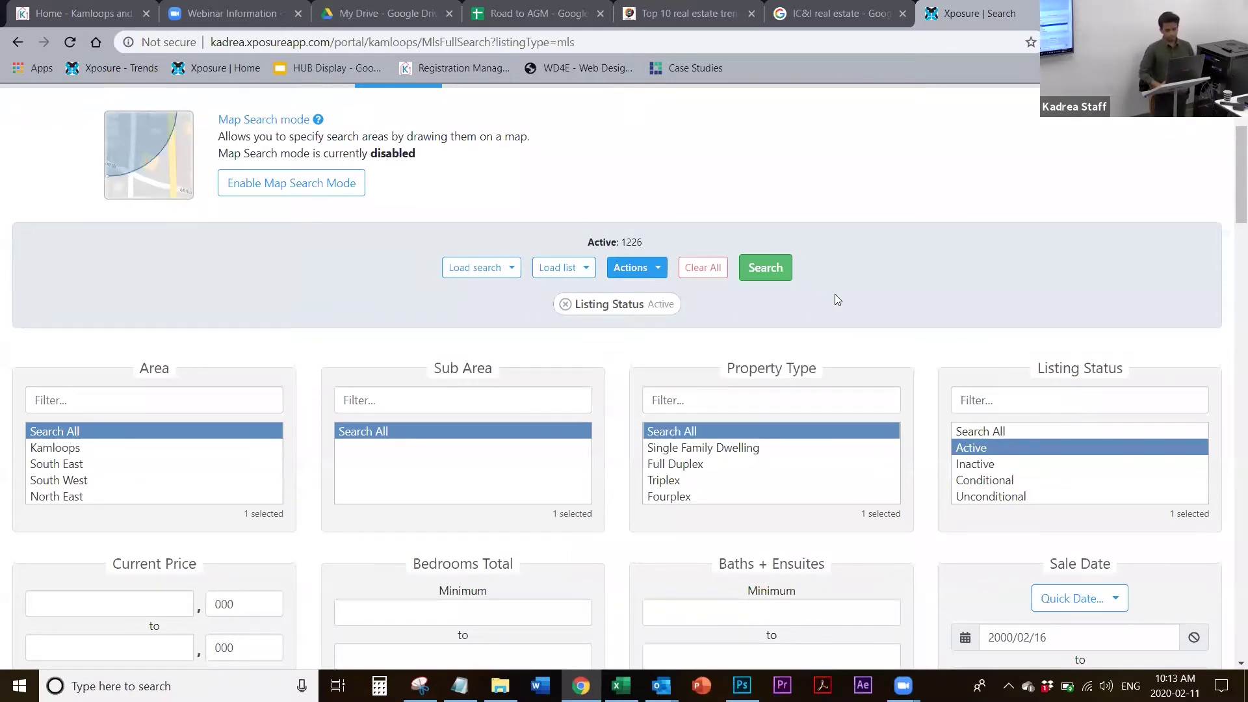
Look through the residential search boxes and the actions available for saving searches, managing lists and arranging search box layouts
scroll(837, 296, "down", 3)
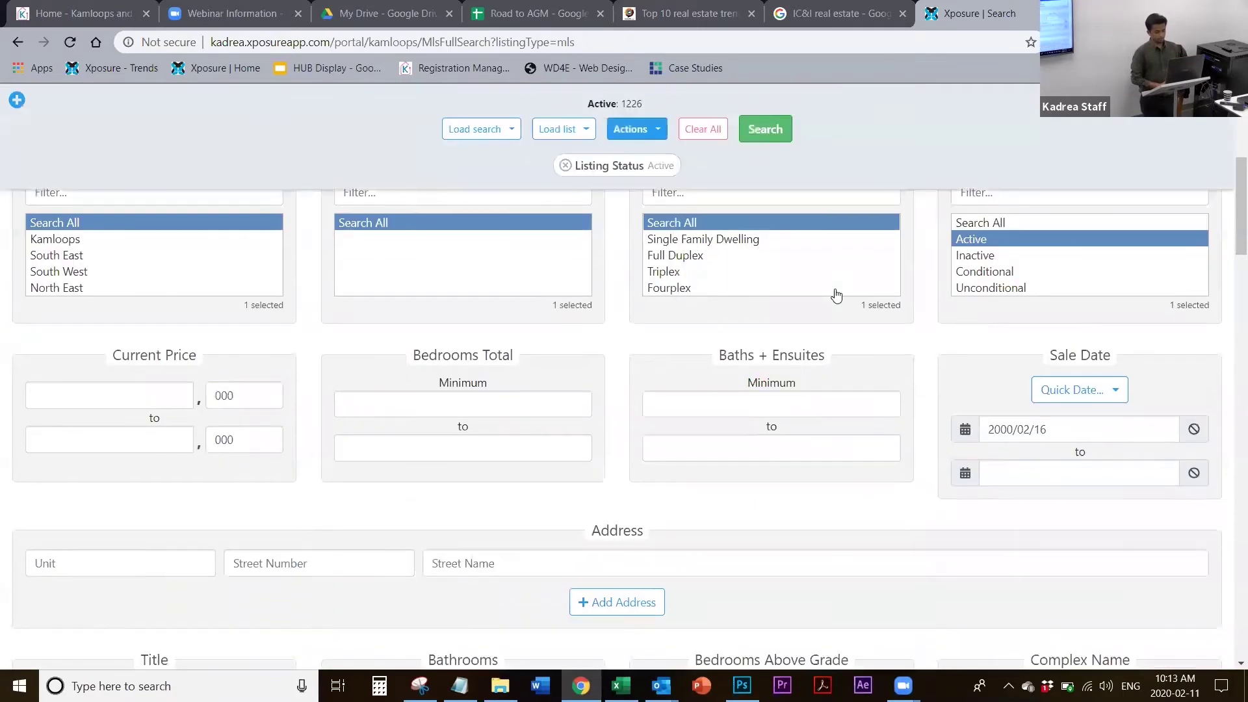
scroll(837, 294, "up", 5)
scroll(837, 294, "down", 4)
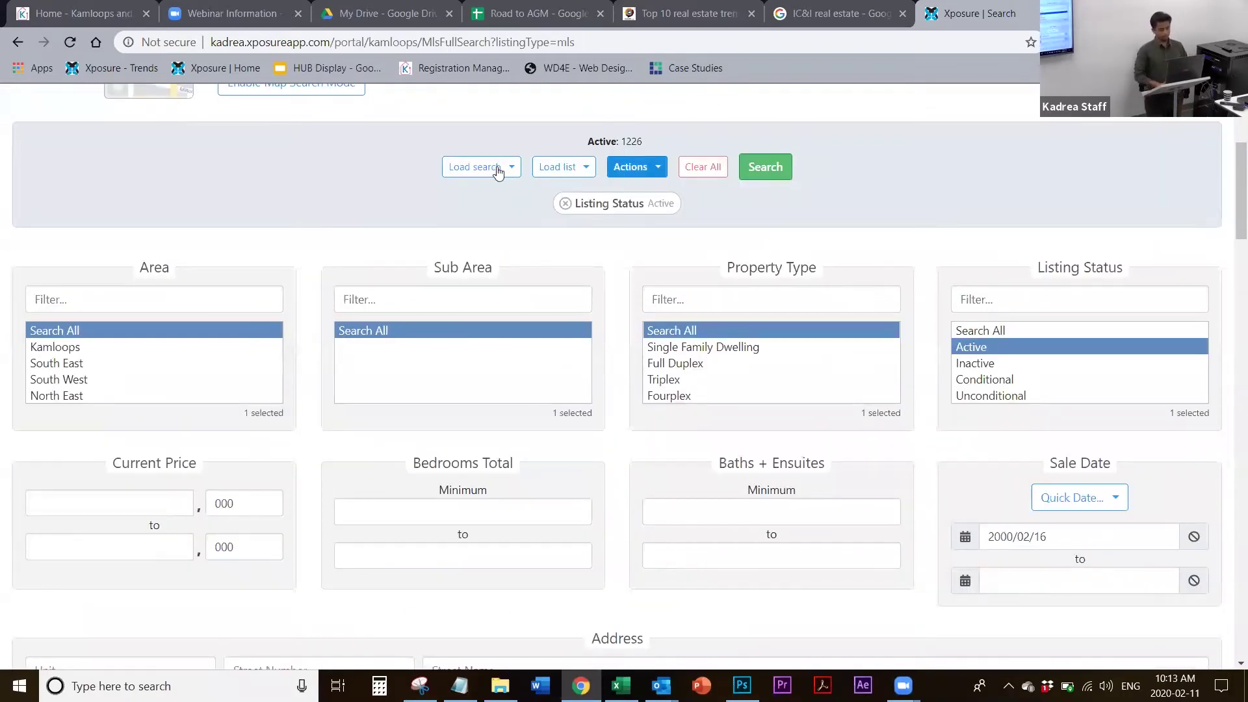
left_click(640, 168)
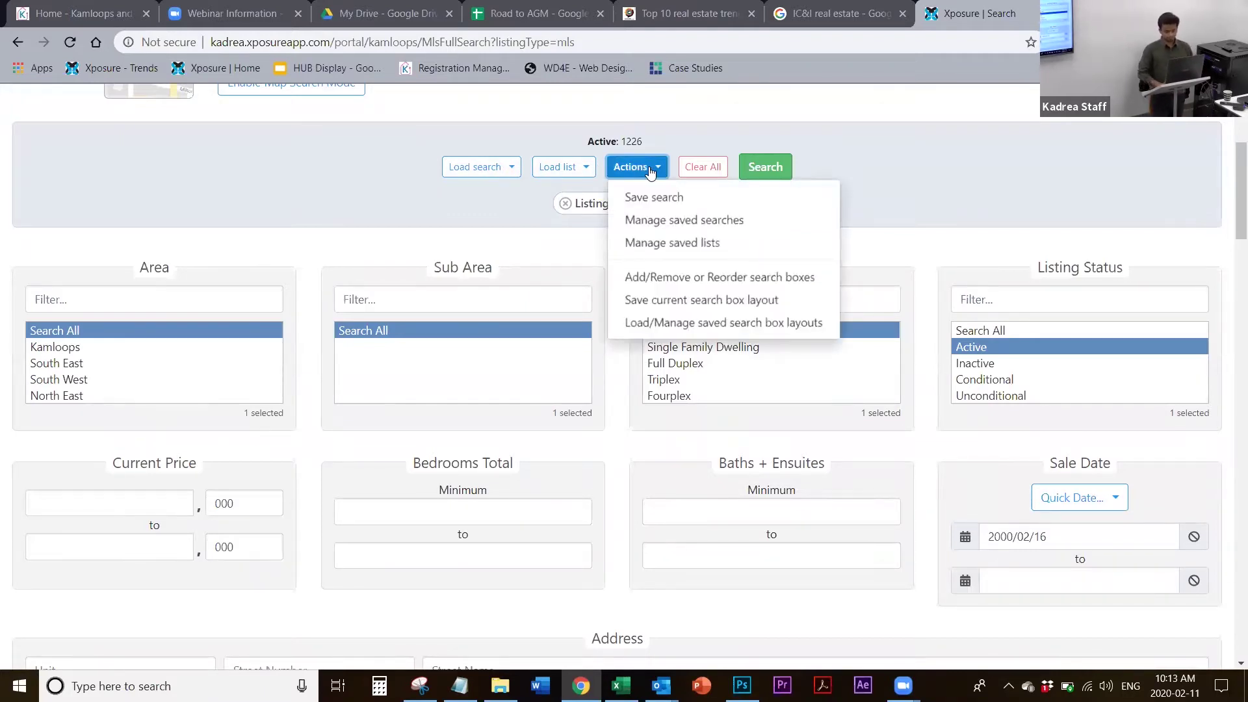
left_click(900, 172)
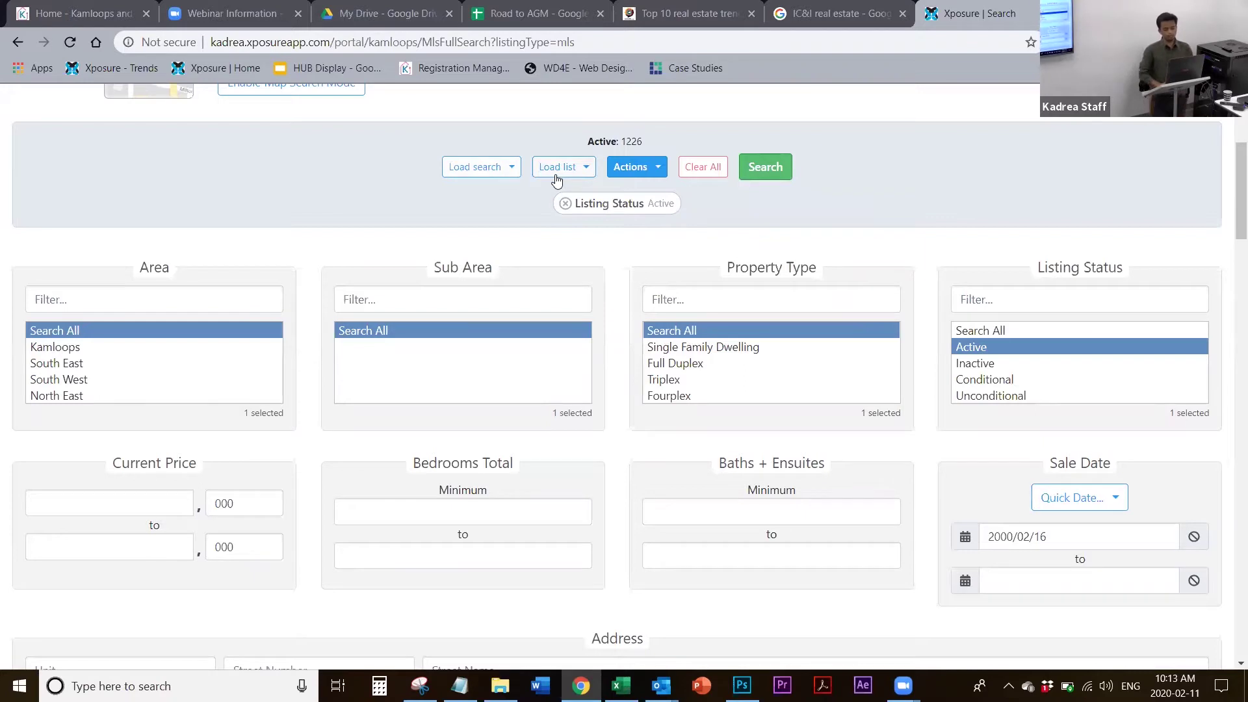
mouse_move(247, 351)
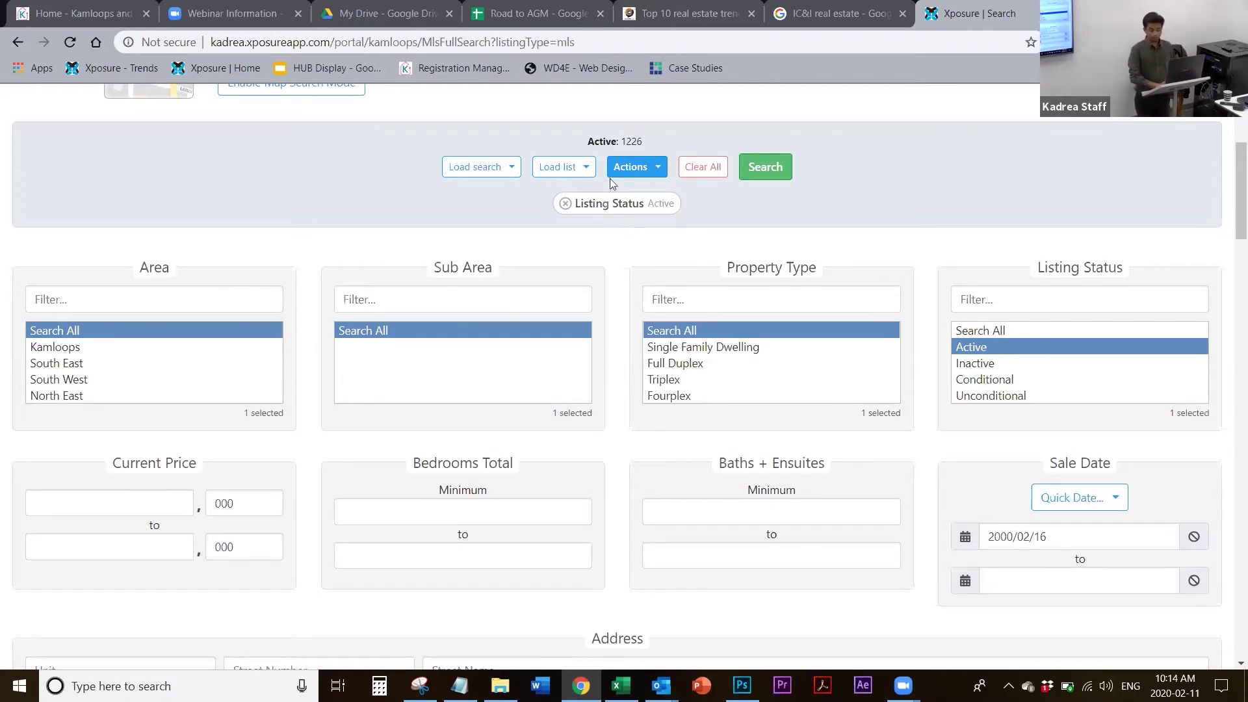
Reorder the search boxes so that Property Type comes first, ahead of Area, and apply the new order
left_click(637, 171)
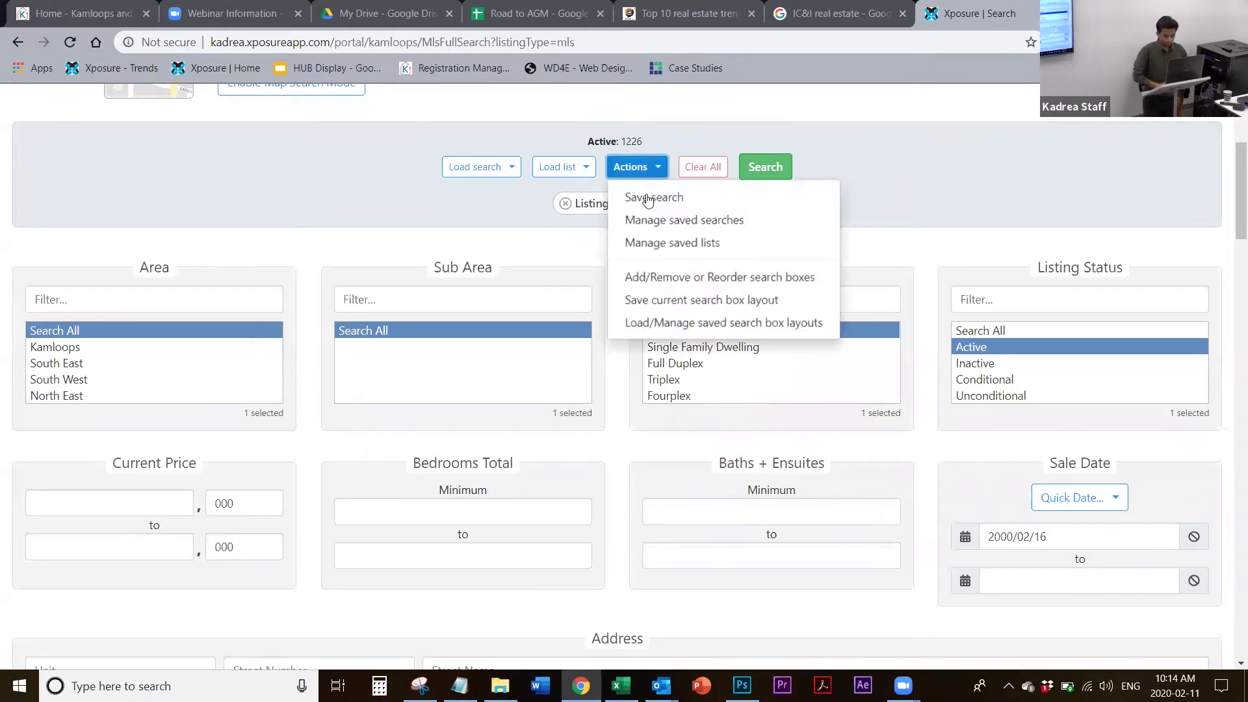
left_click(676, 288)
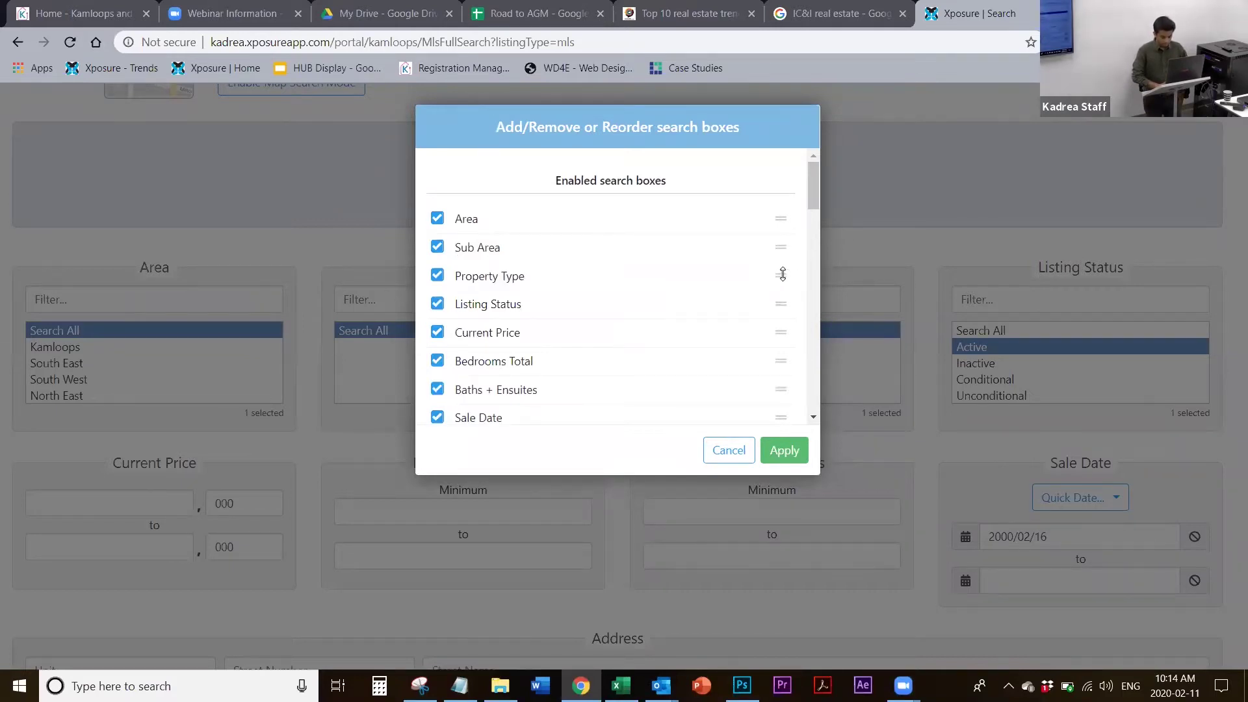
left_click_drag(781, 274, 774, 208)
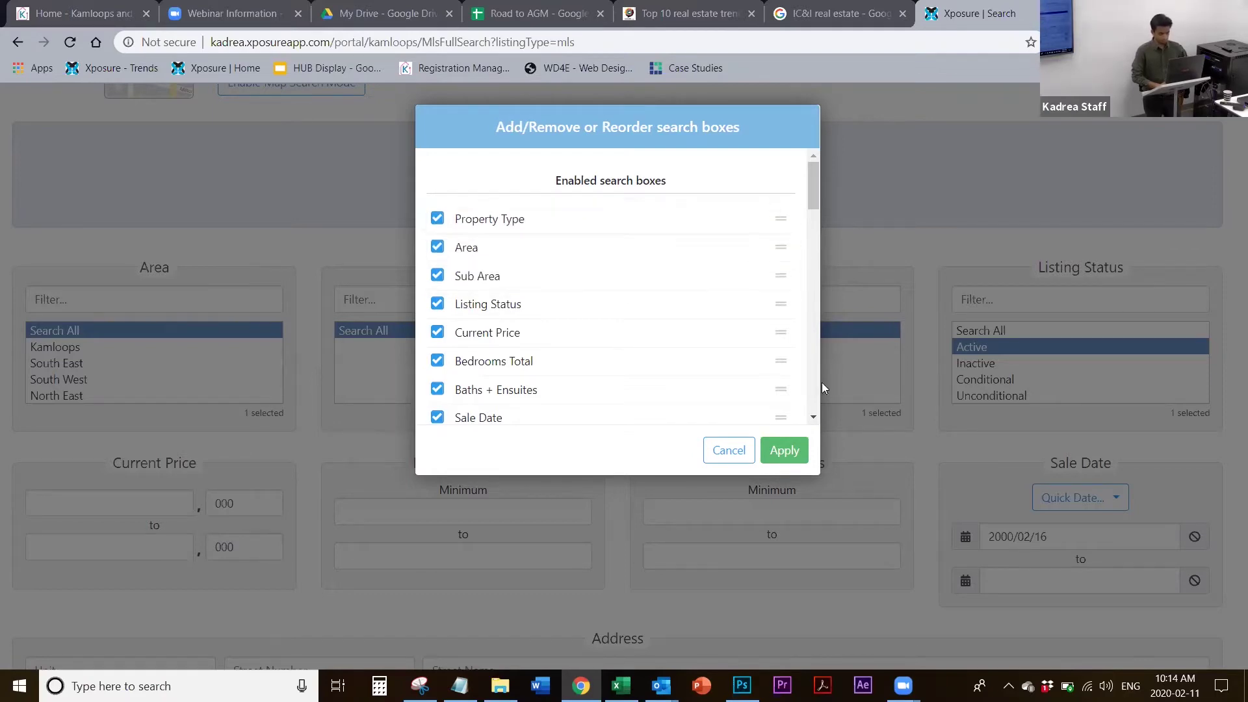
left_click(784, 450)
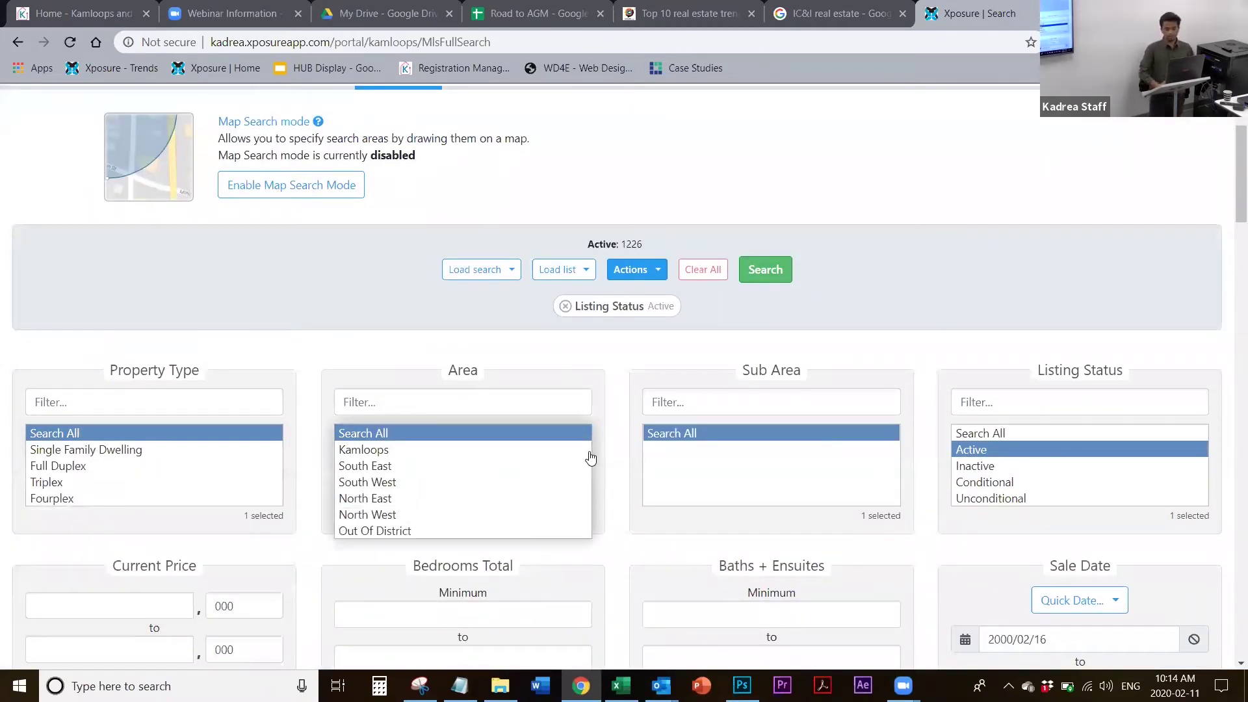
Move the Property Type search box back to third place, after Area and Sub Area, and apply the order
left_click(655, 278)
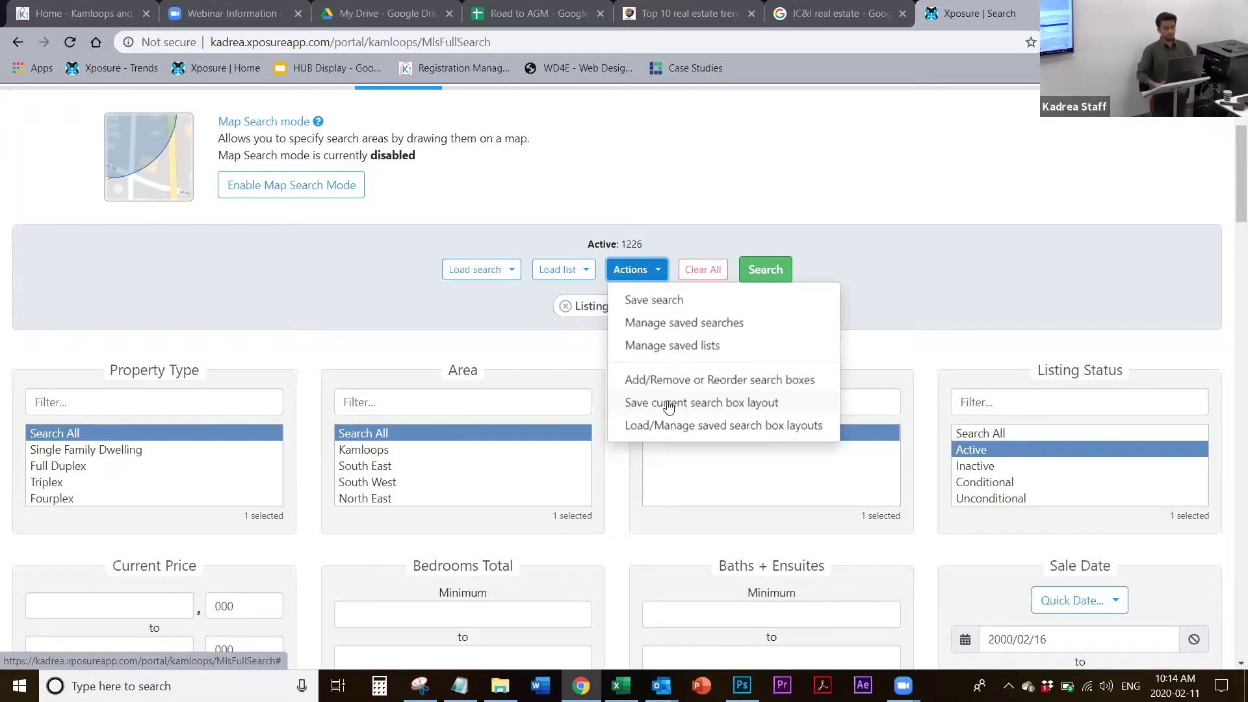
left_click(323, 366)
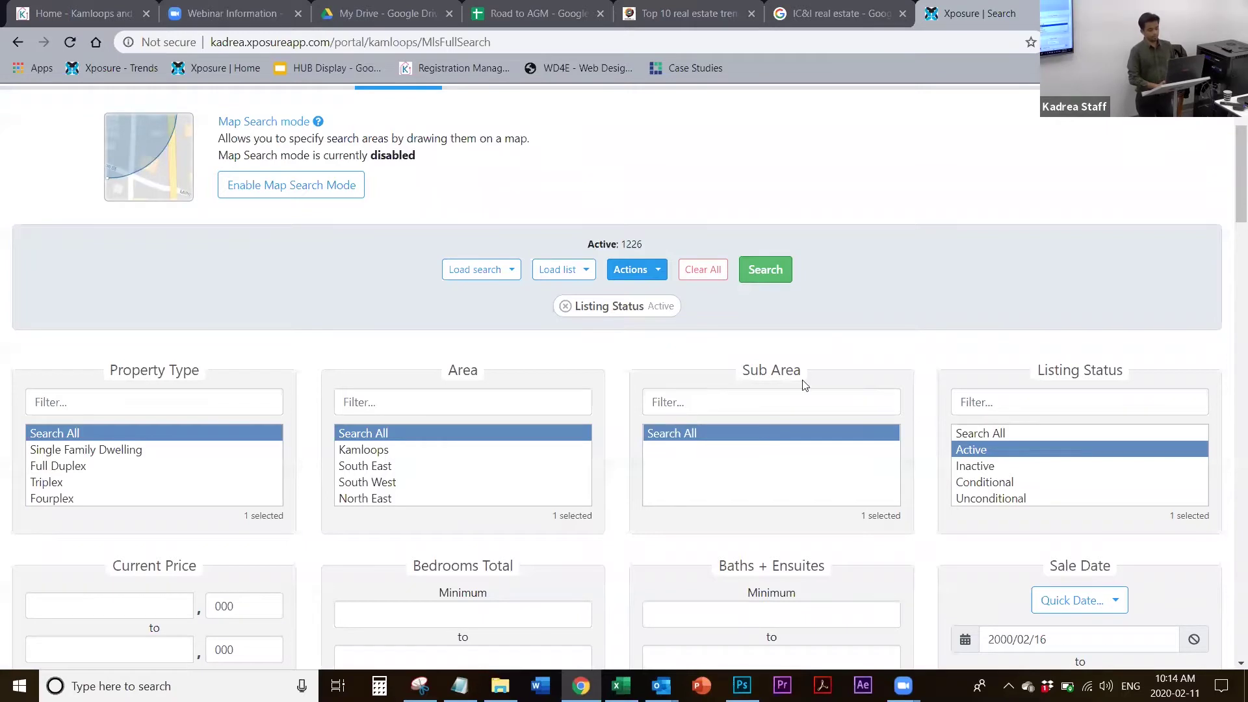
left_click(649, 280)
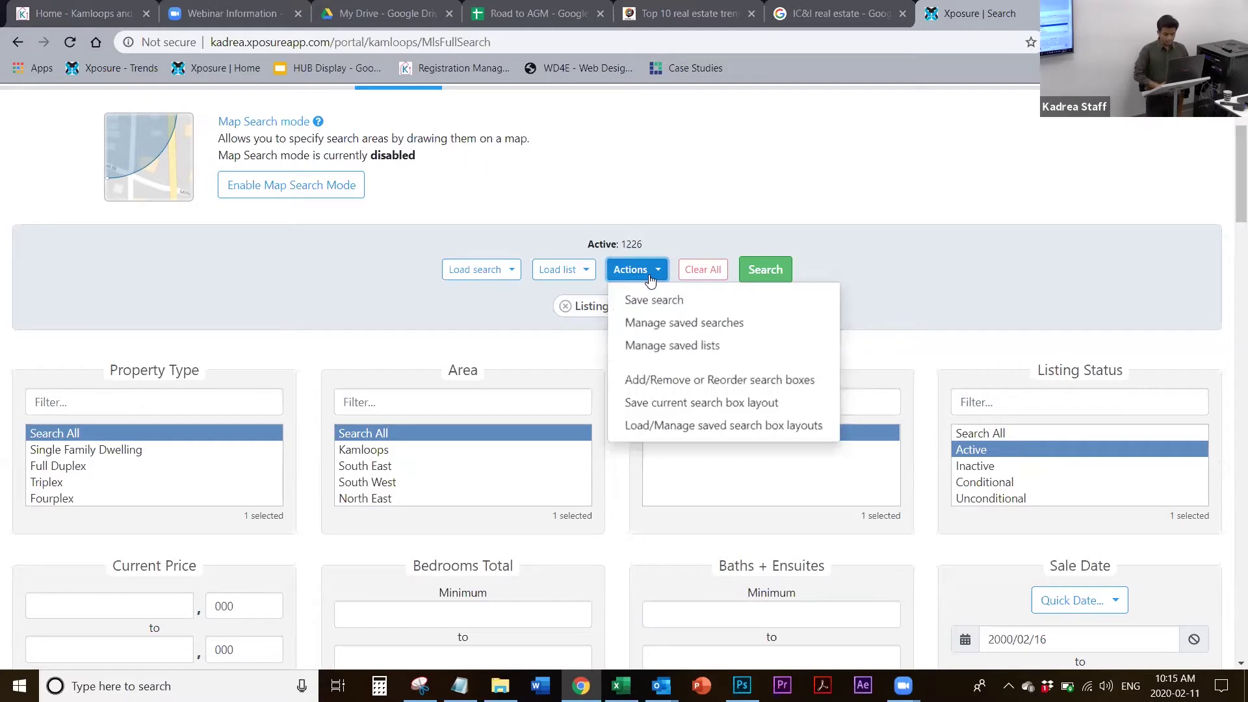
left_click(684, 384)
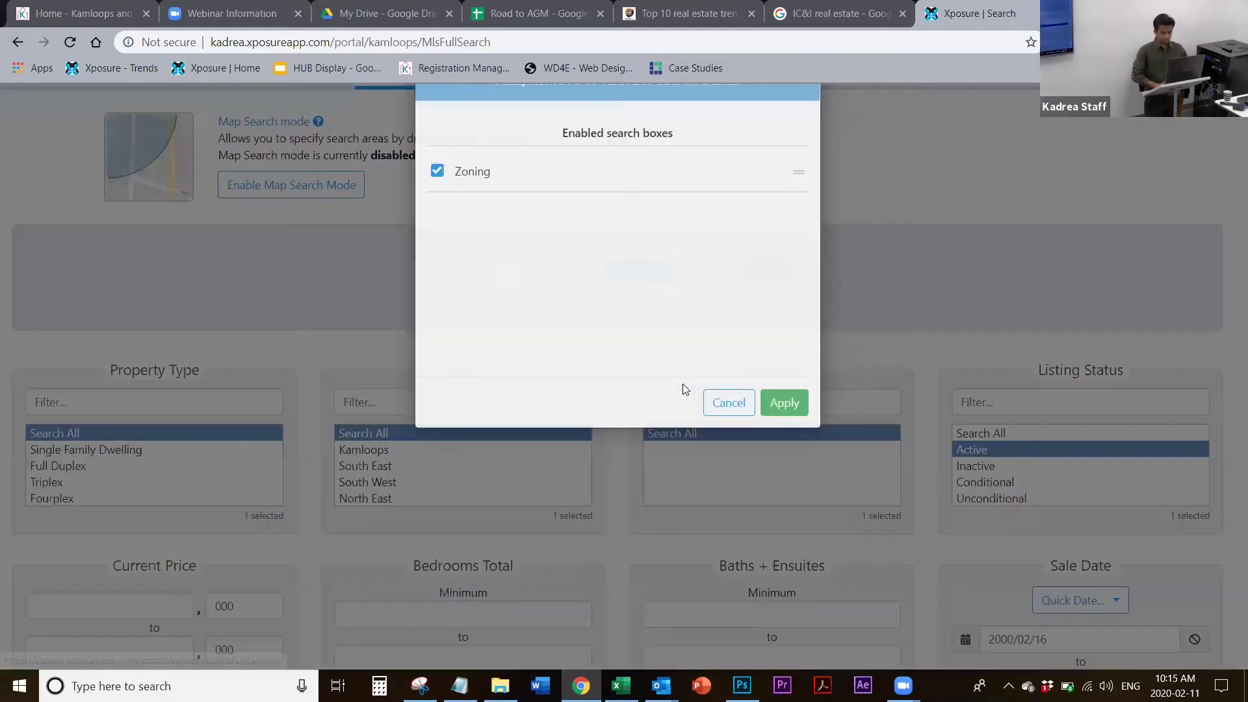
left_click_drag(778, 217, 778, 271)
left_click(785, 449)
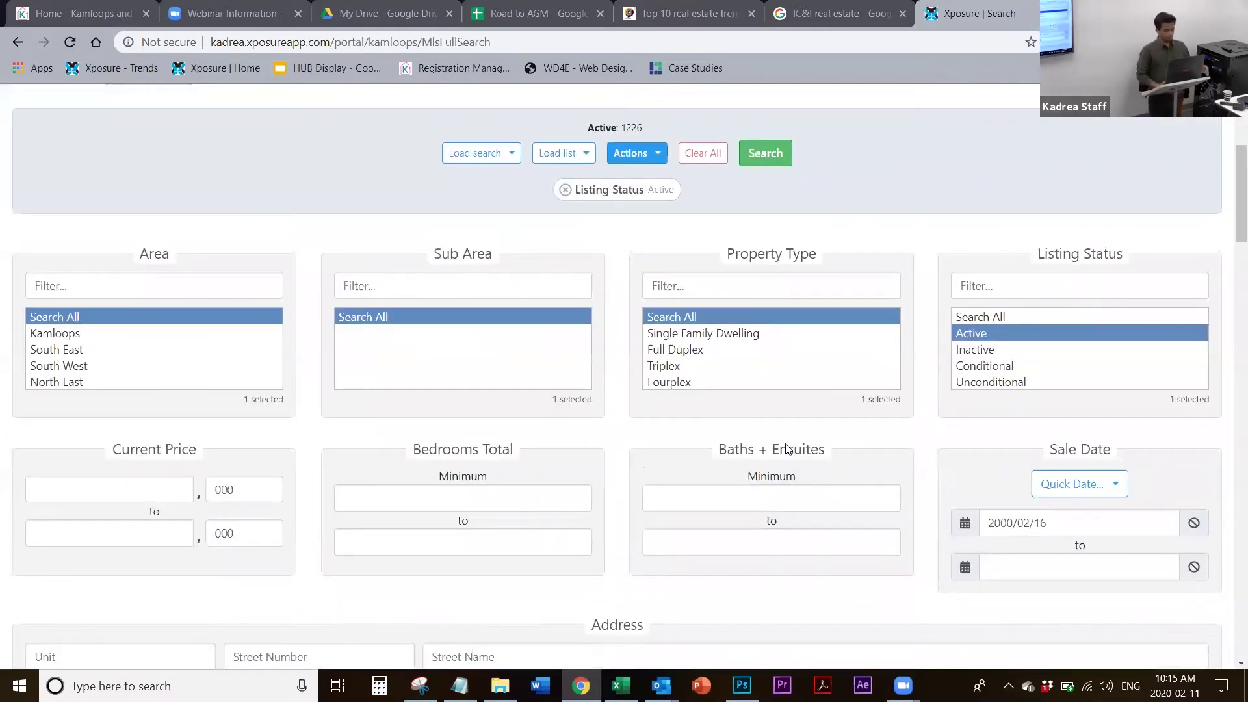
Save the current search box layout as a new layout titled "Test Feb 11"
scroll(786, 448, "up", 2)
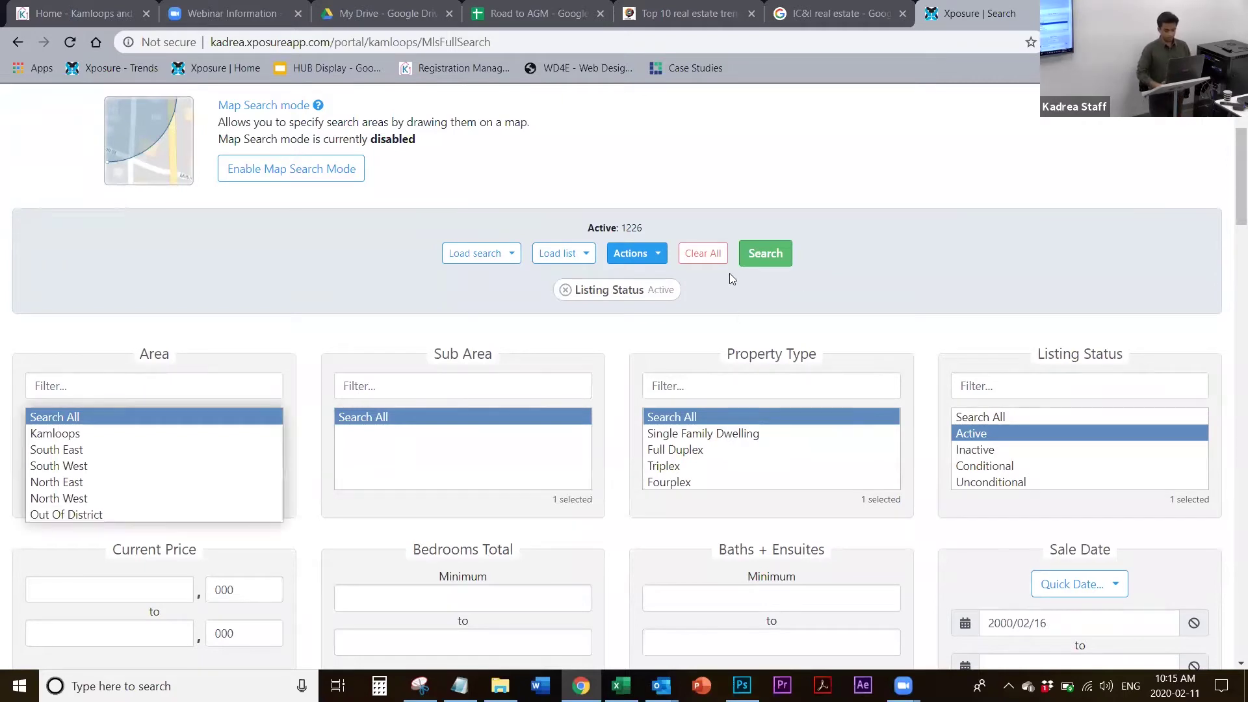
left_click(633, 253)
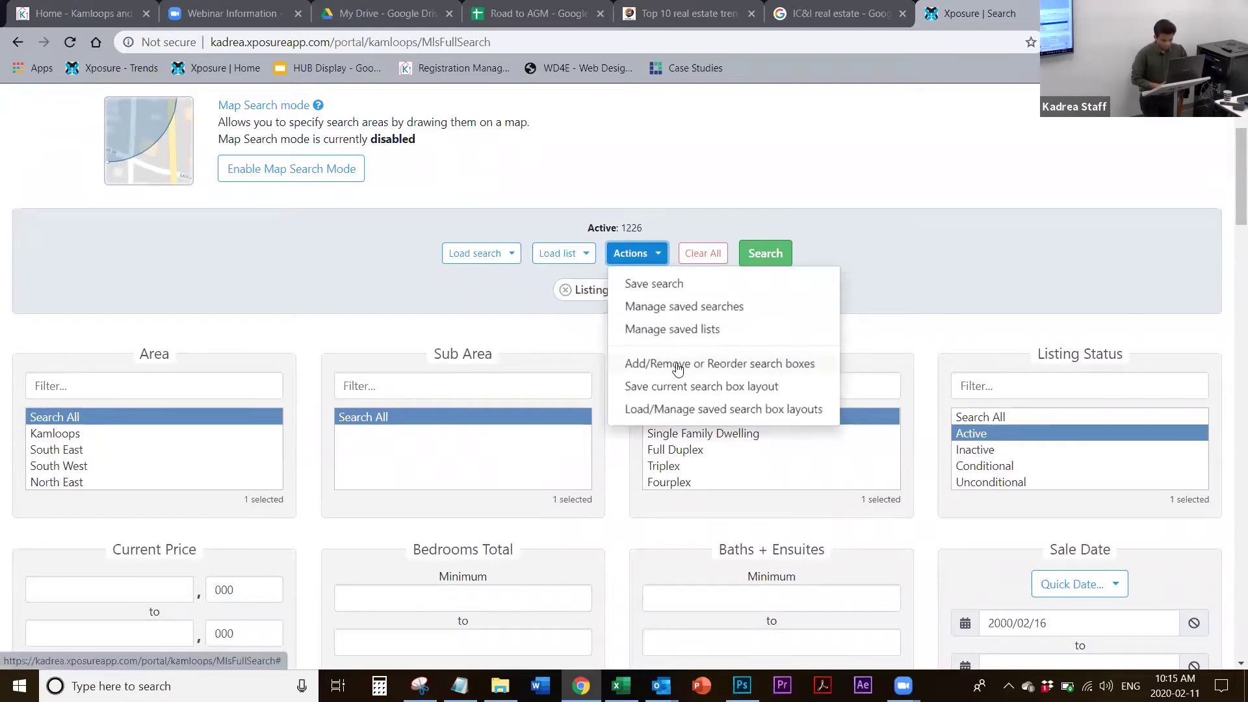
left_click(706, 387)
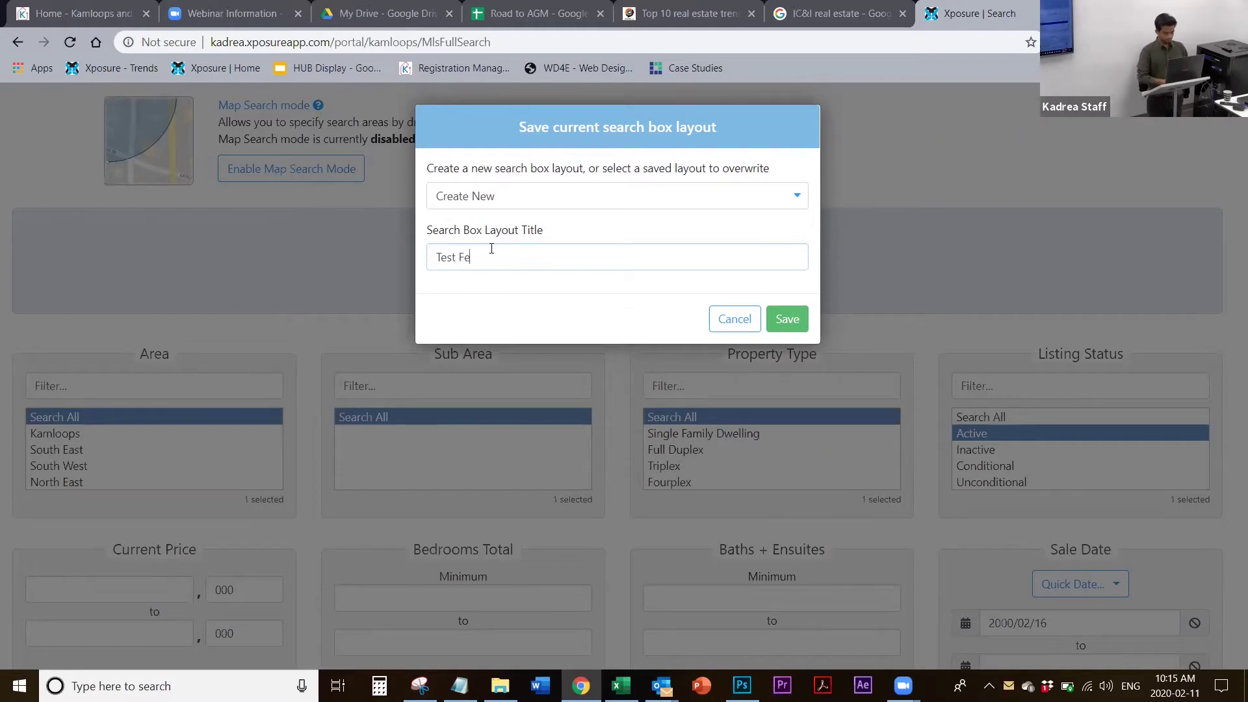
type("Test Feb 11")
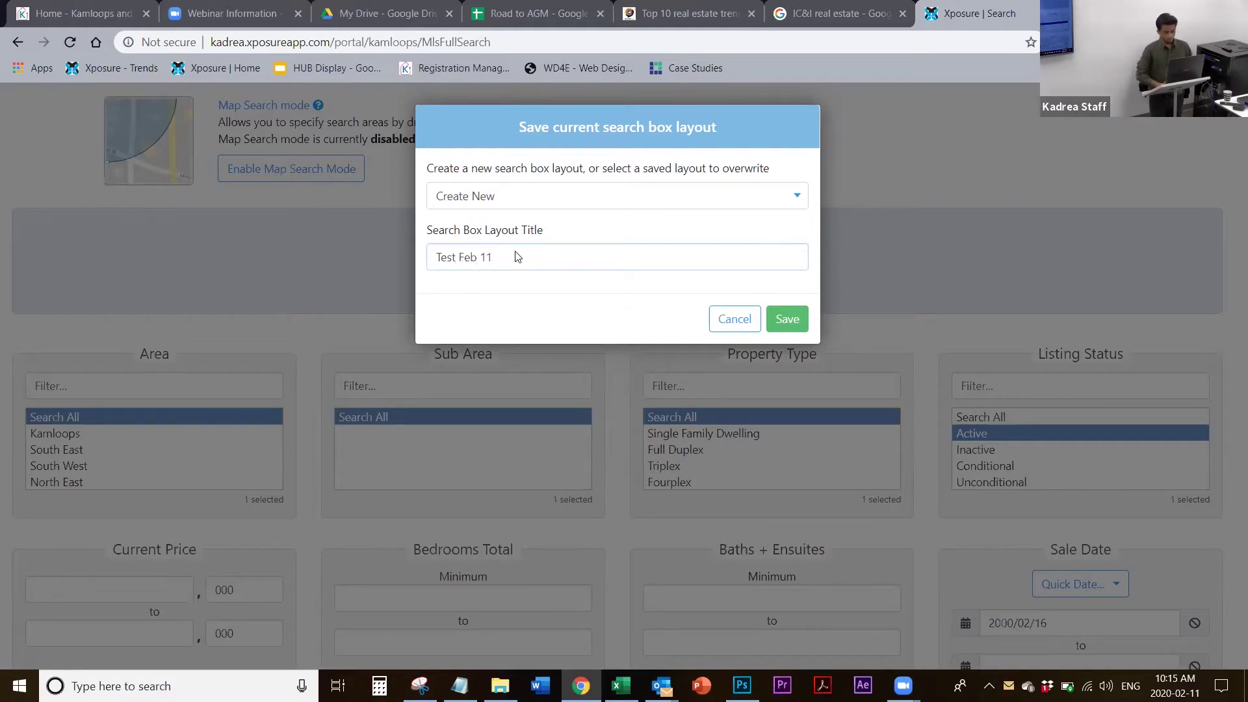
left_click(788, 323)
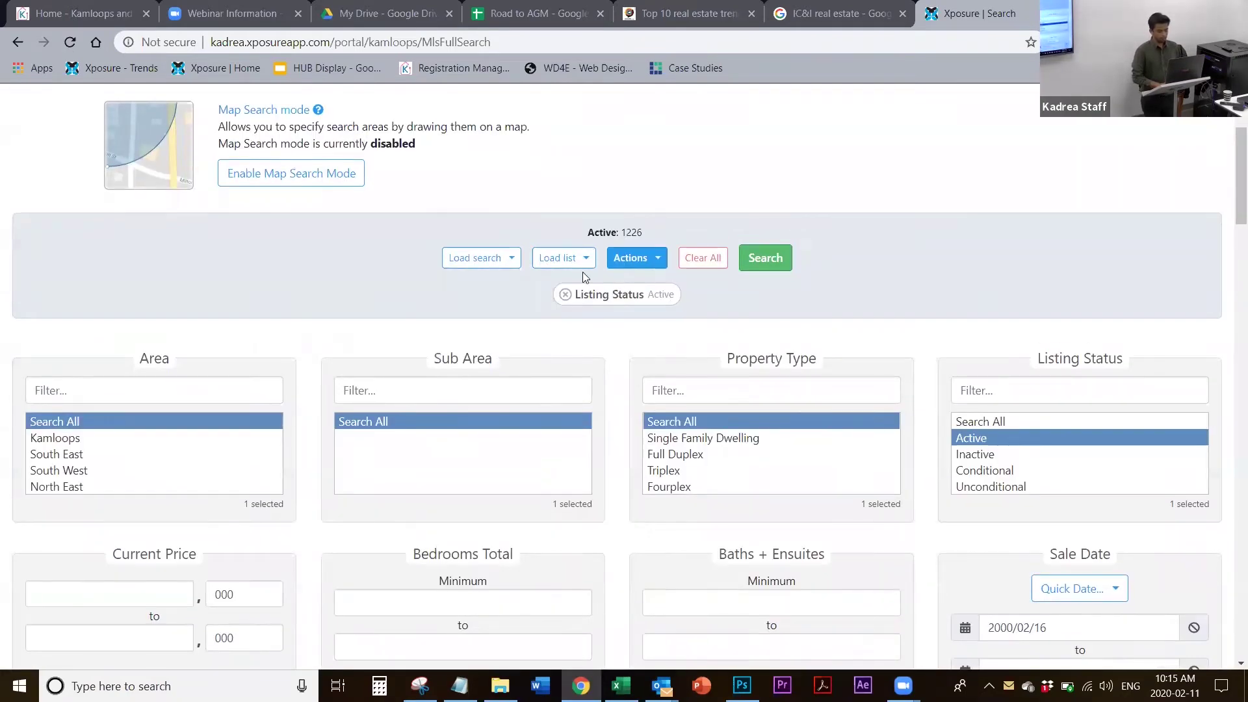
Make the saved search box layout Test Feb 11 the default layout
left_click(645, 258)
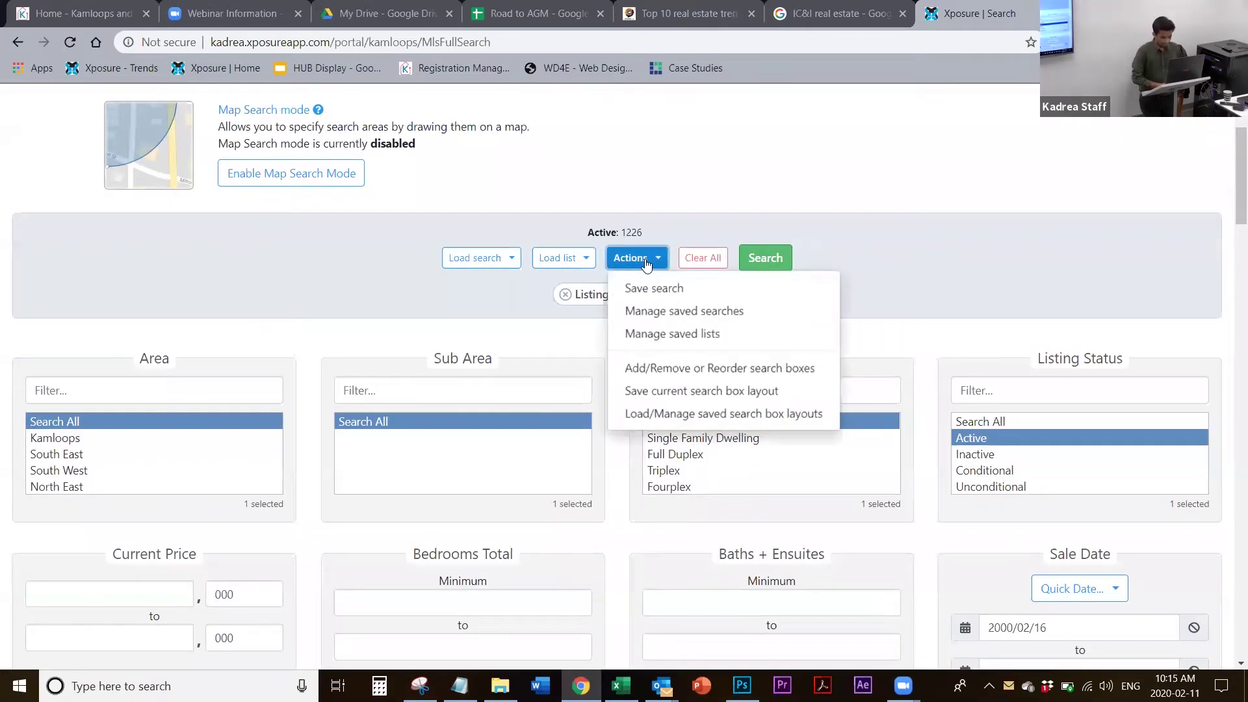
left_click(661, 417)
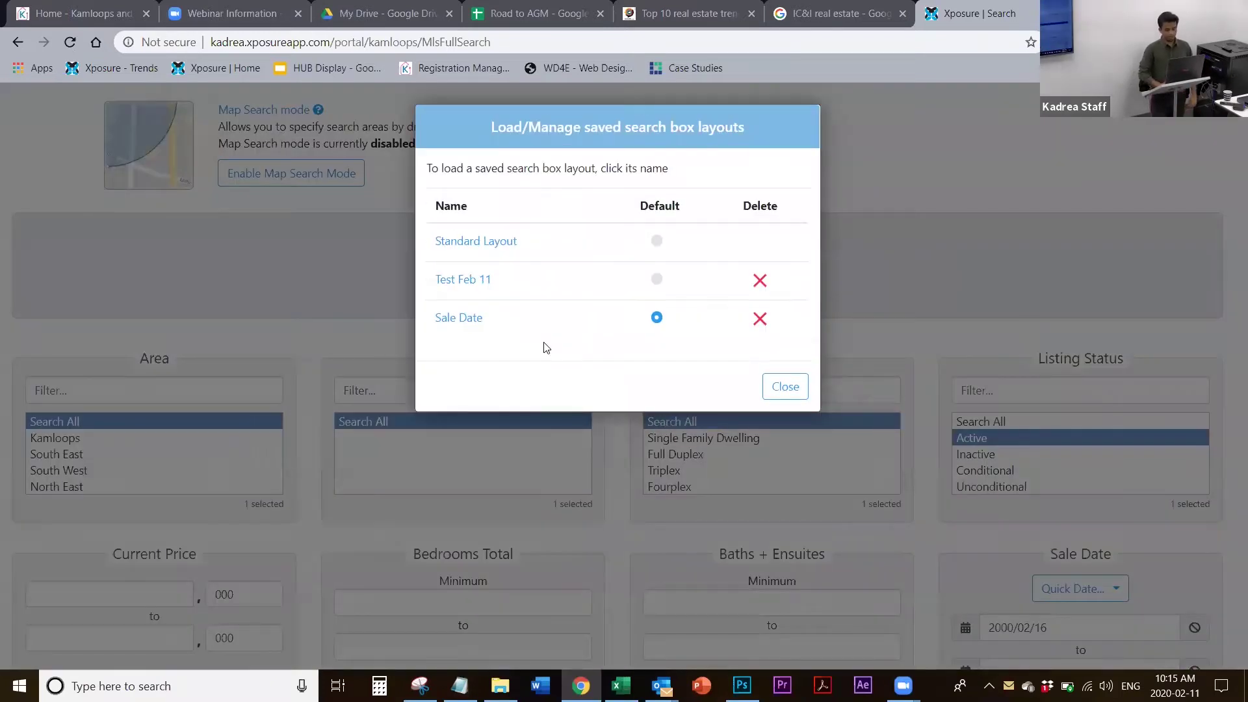
left_click(656, 278)
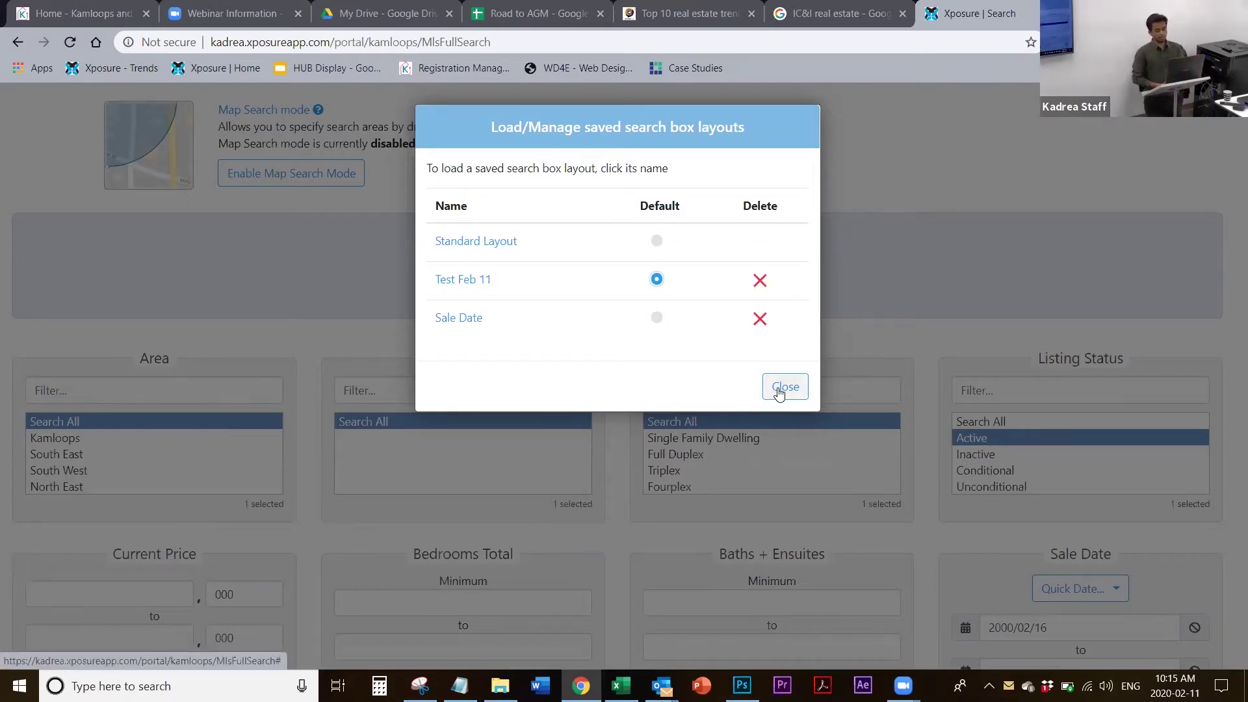
left_click(779, 390)
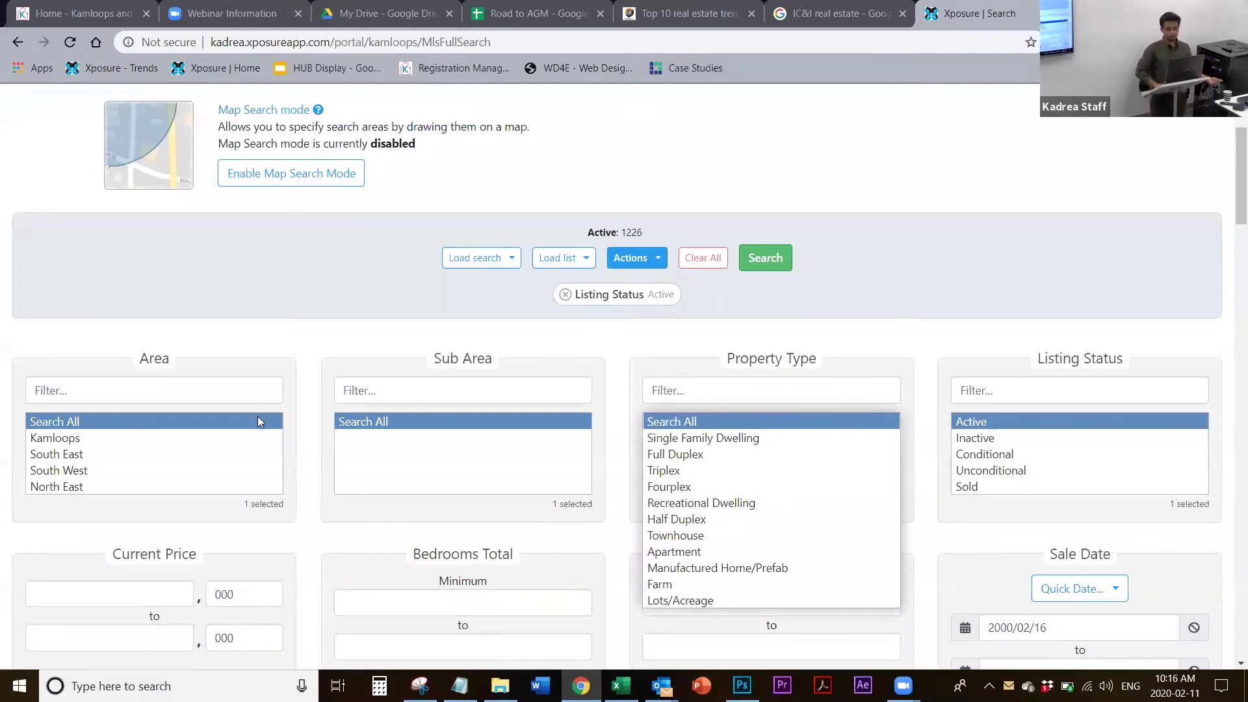
Look through the full set of residential search boxes and the available layout actions
scroll(912, 338, "down", 3)
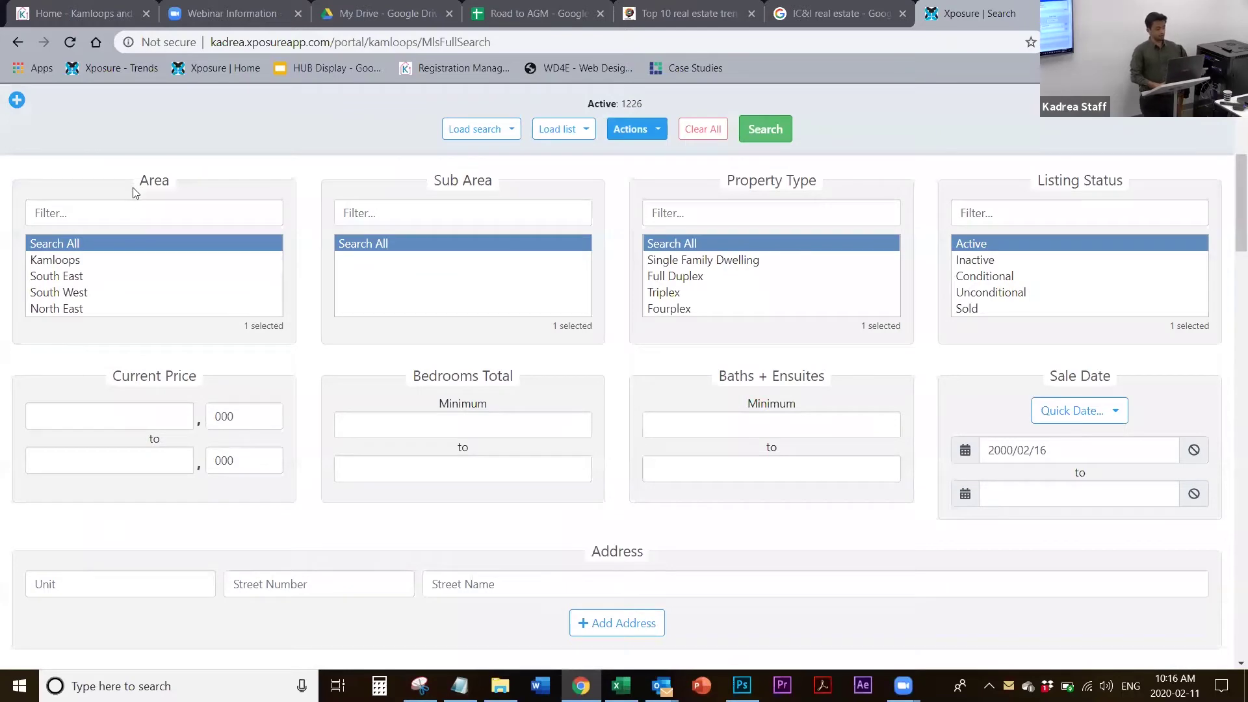
scroll(133, 187, "up", 3)
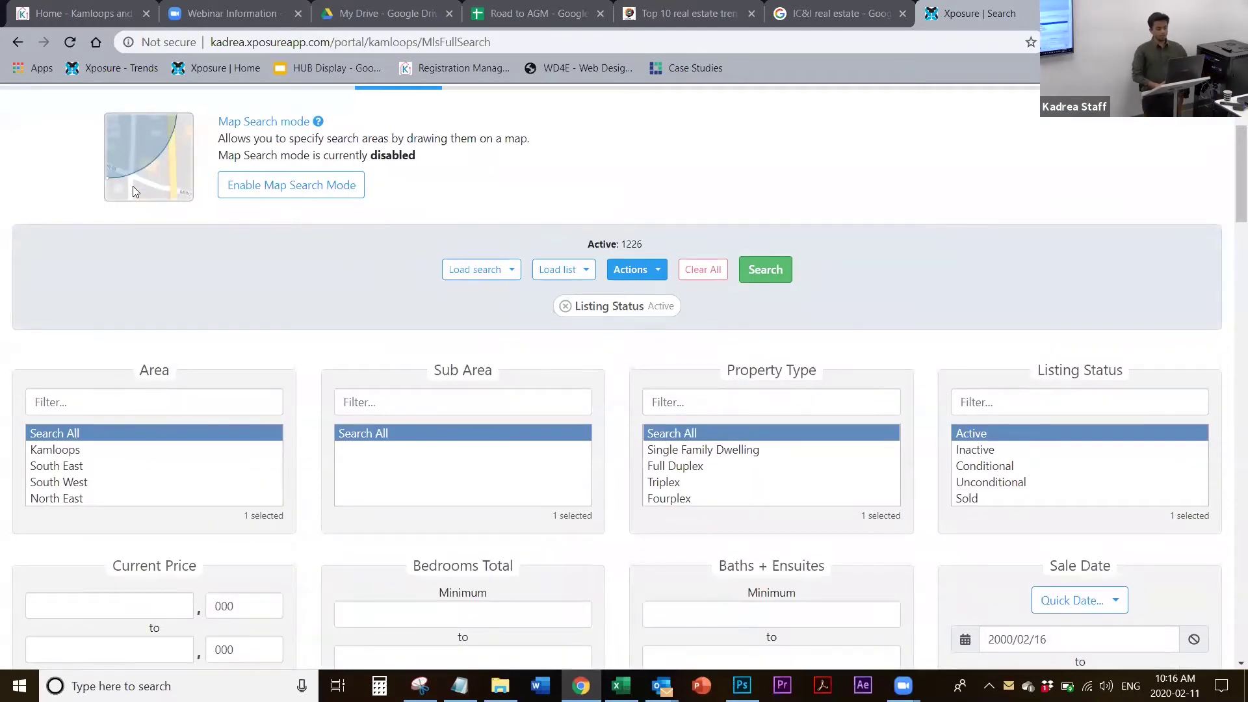
scroll(132, 186, "up", 3)
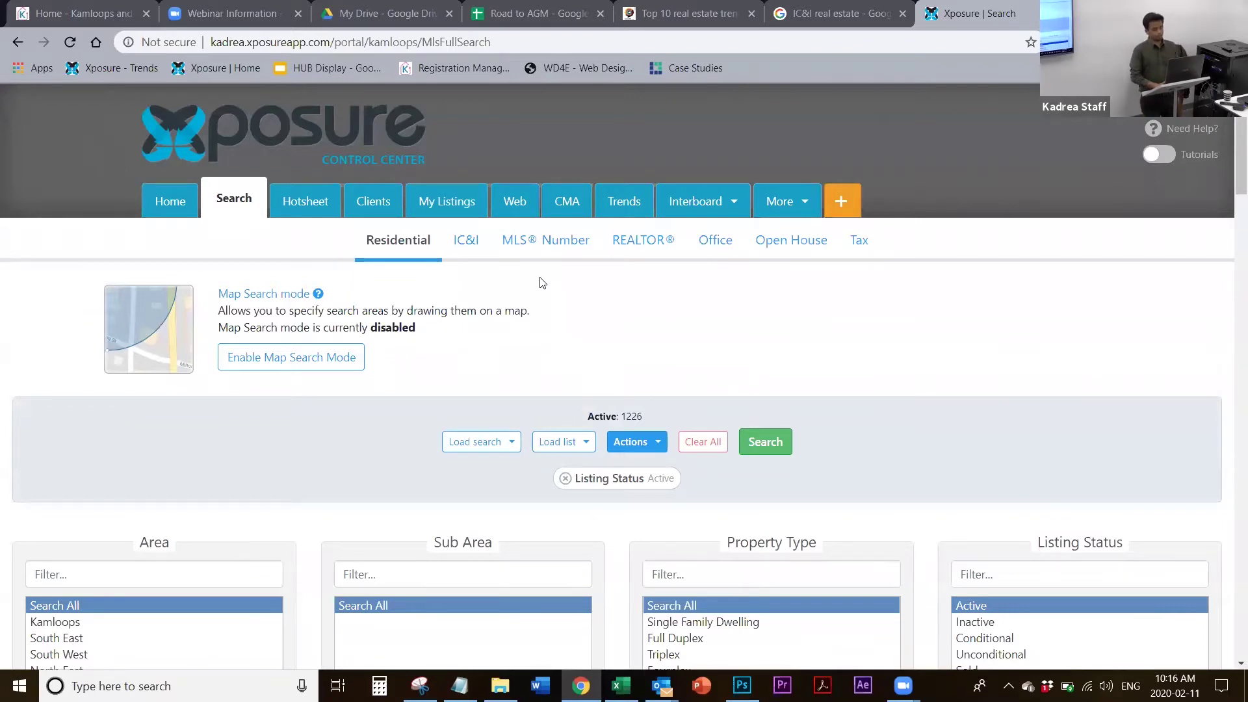
left_click(630, 447)
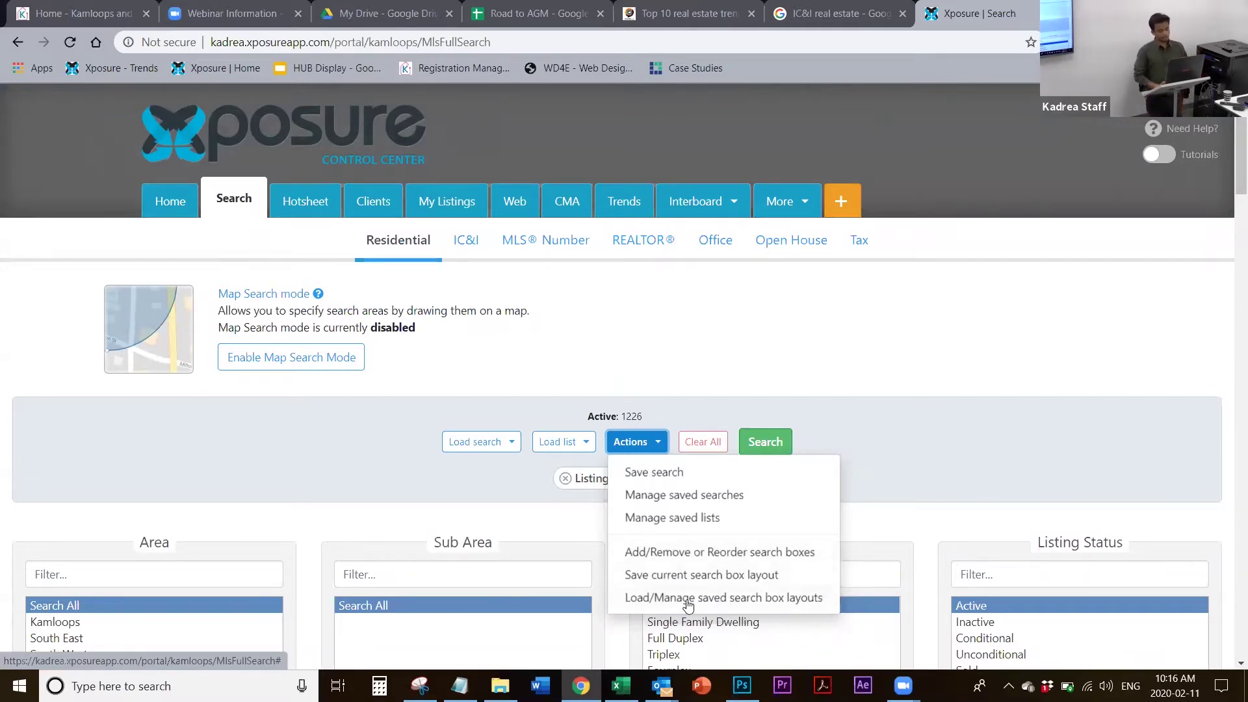
left_click(941, 506)
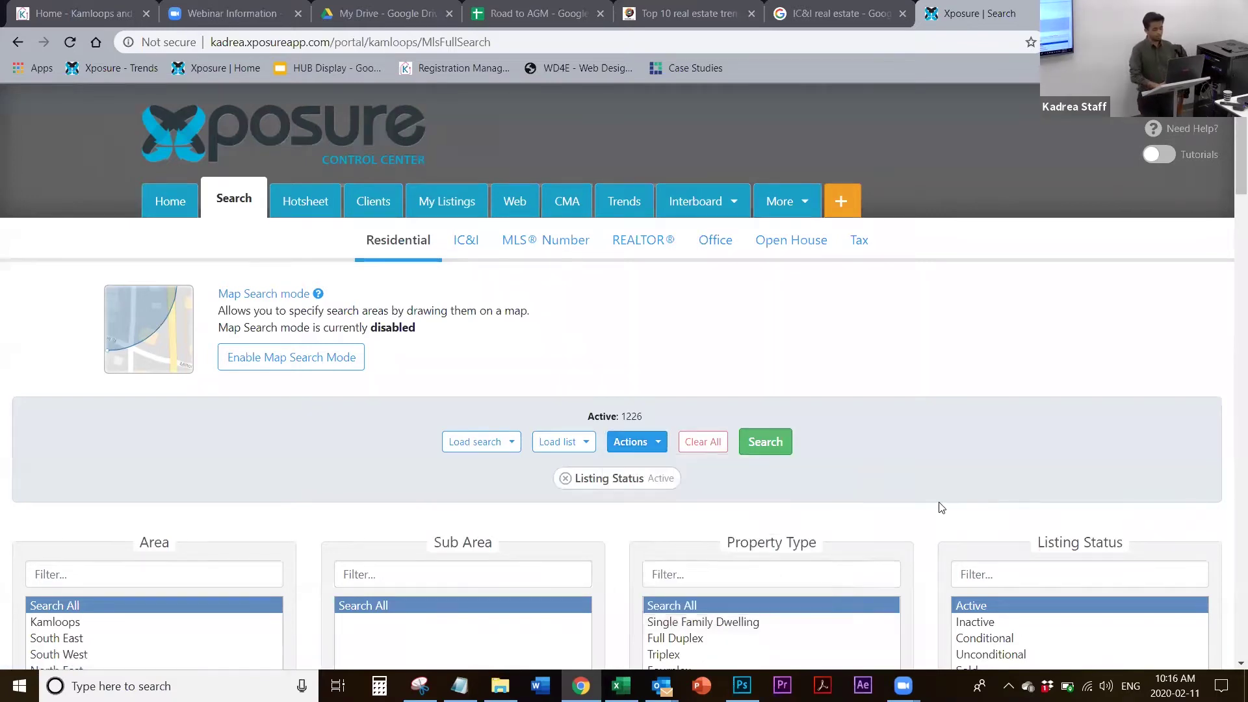
scroll(939, 507, "down", 15)
scroll(938, 502, "down", 16)
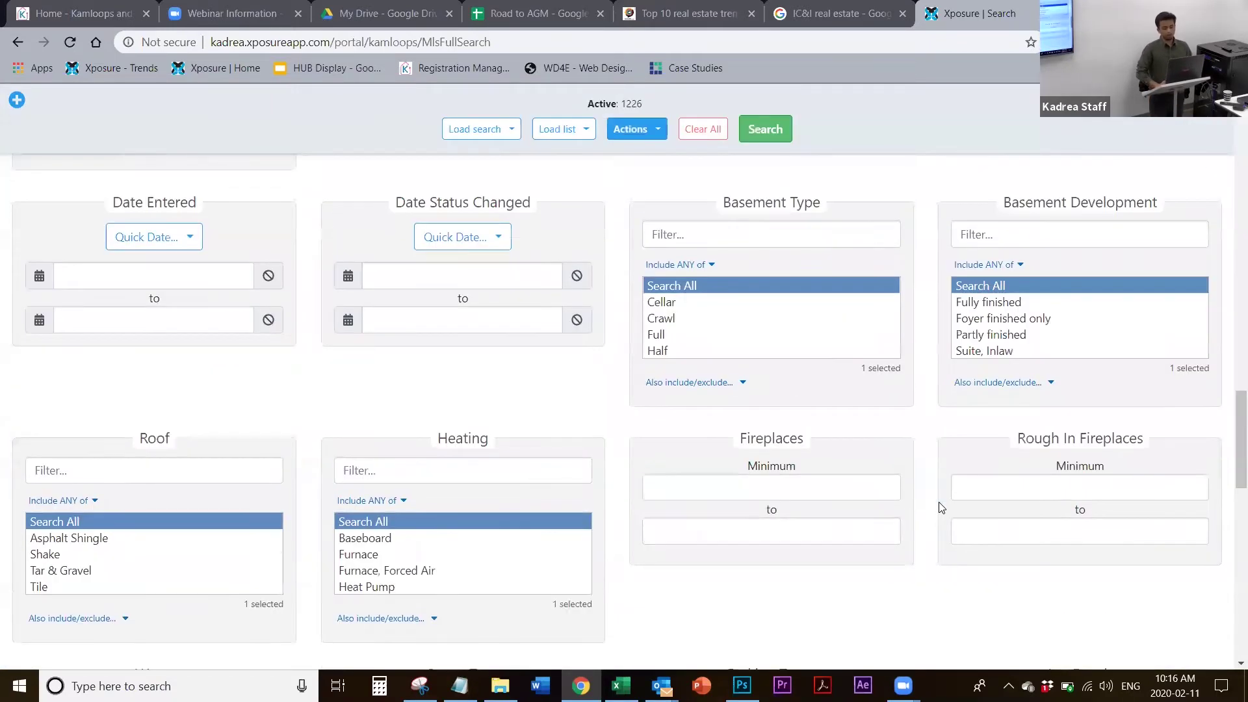
scroll(940, 500, "down", 4)
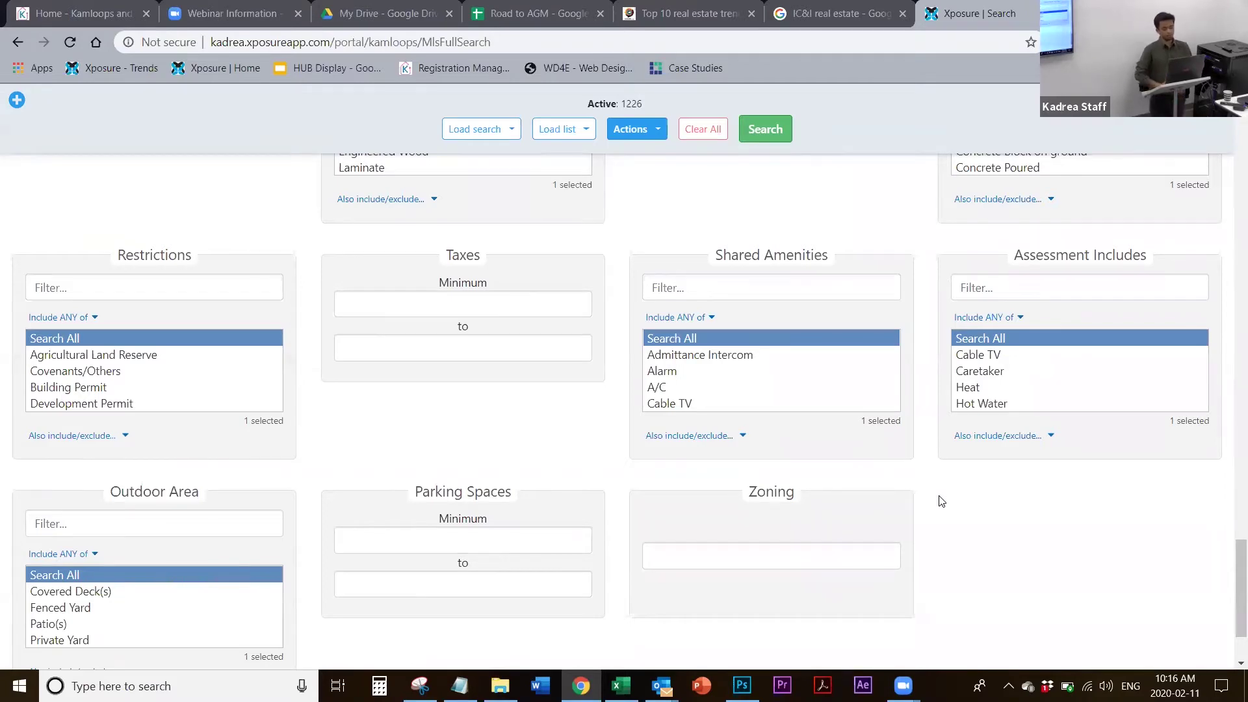
scroll(939, 502, "up", 18)
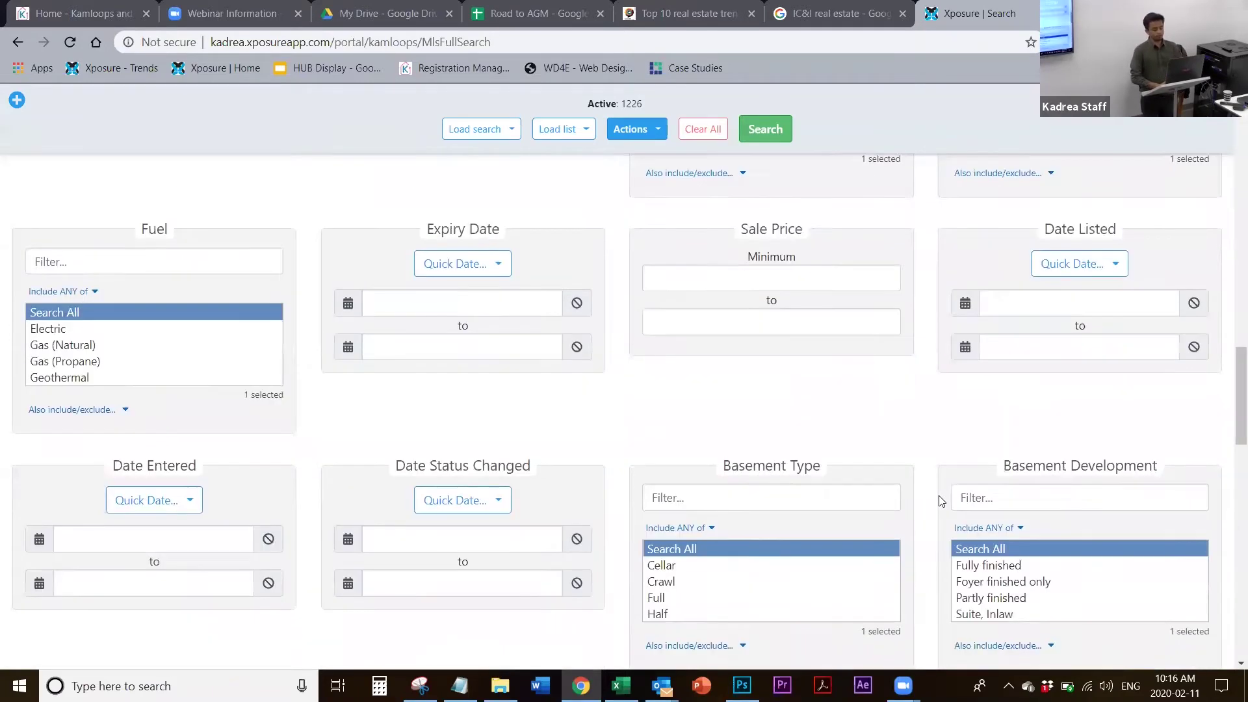
scroll(938, 501, "up", 5)
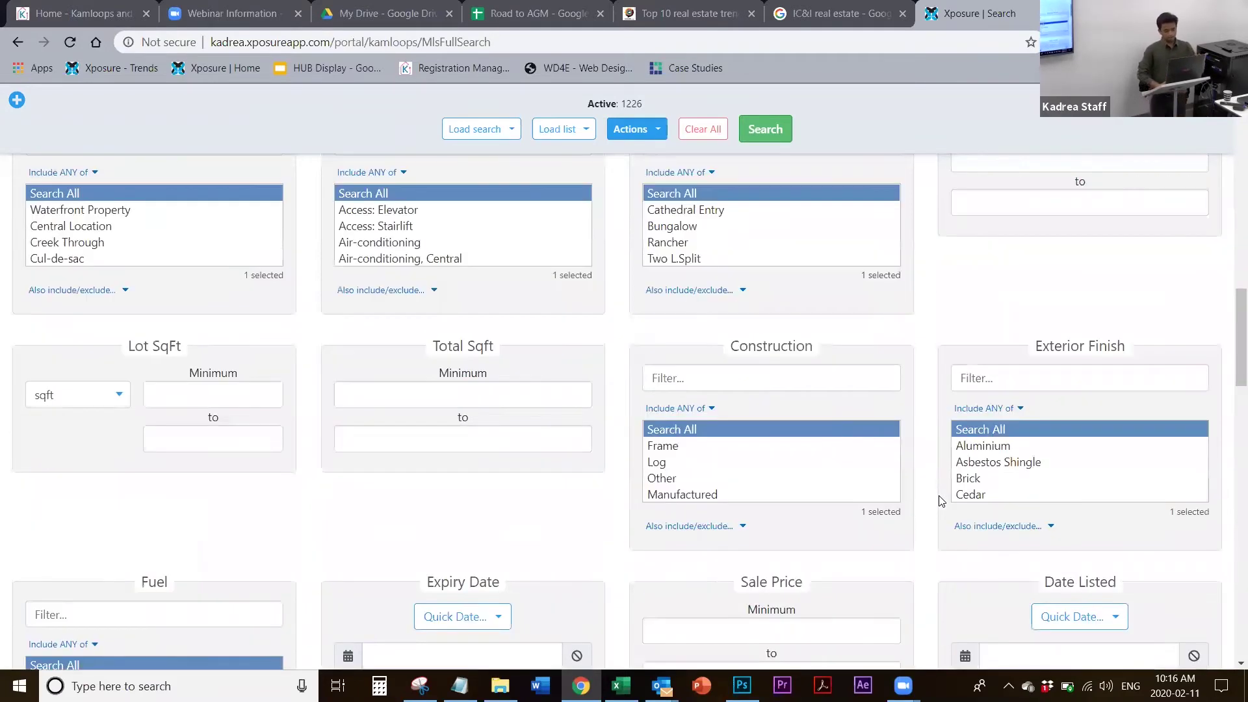
scroll(938, 495, "up", 18)
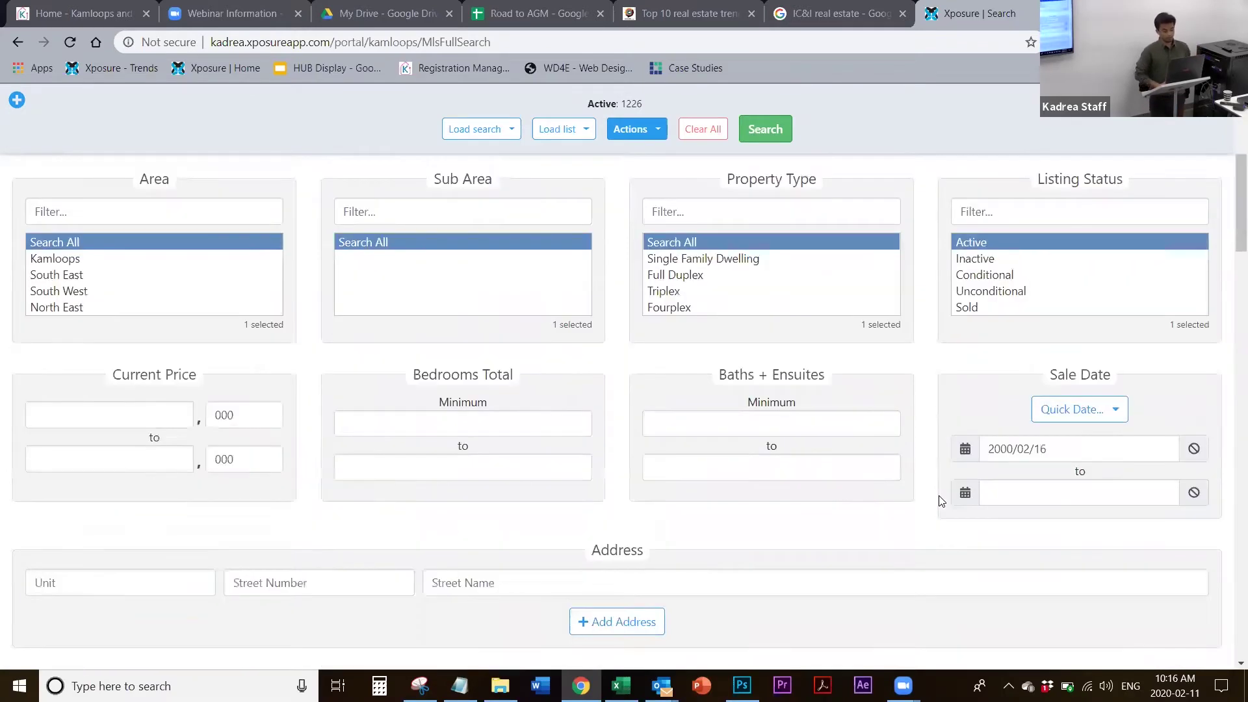
Try to search the Aberdeen sub area of Kamloops for single family dwellings with Active and Sold listing status
scroll(939, 501, "down", 3)
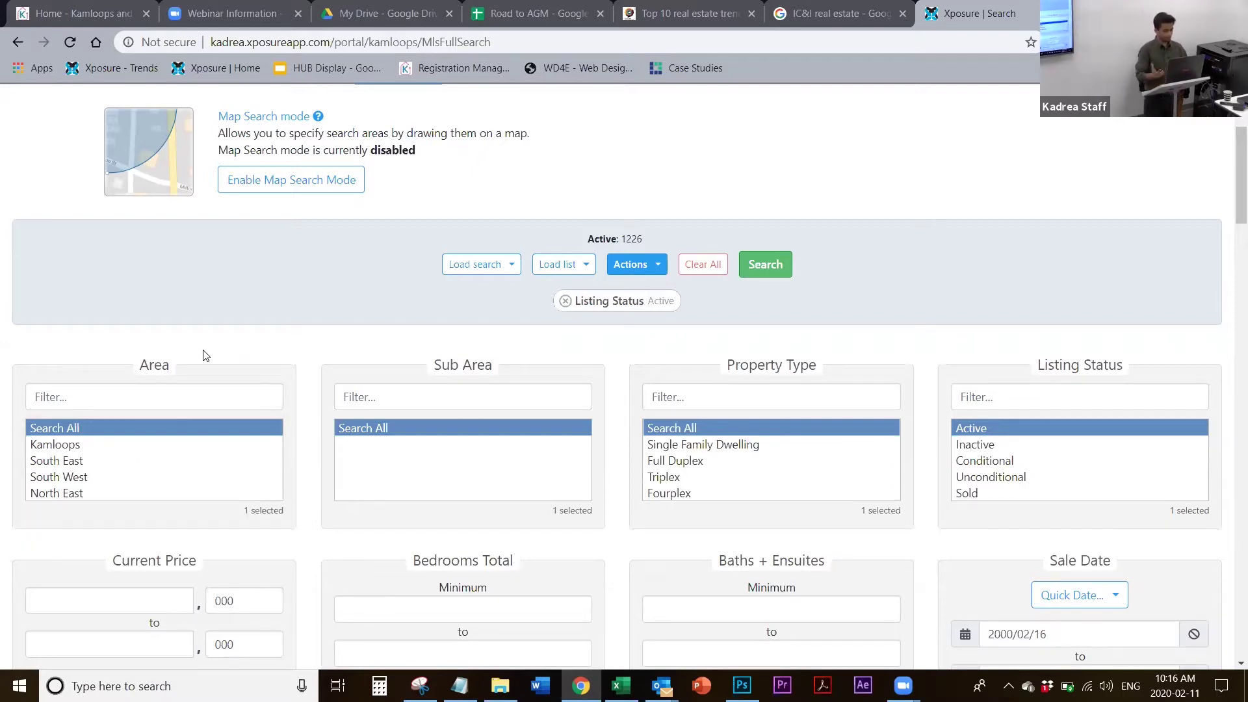
left_click(86, 446)
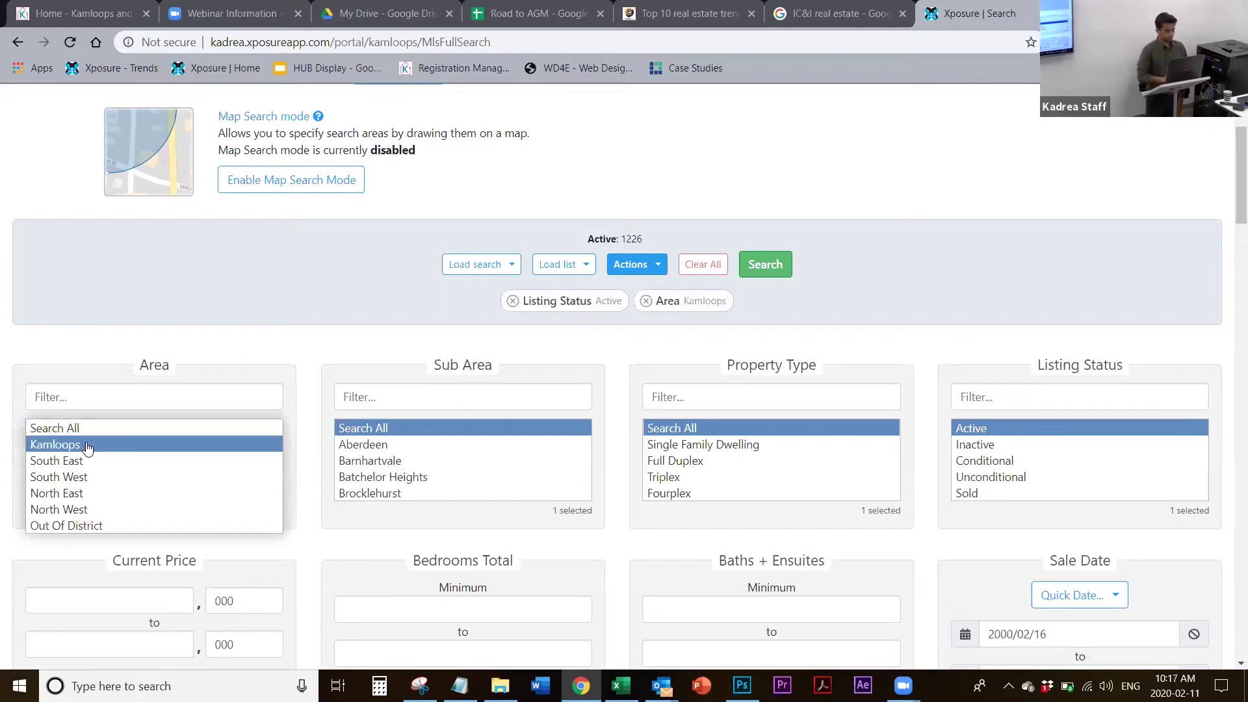
left_click(352, 447)
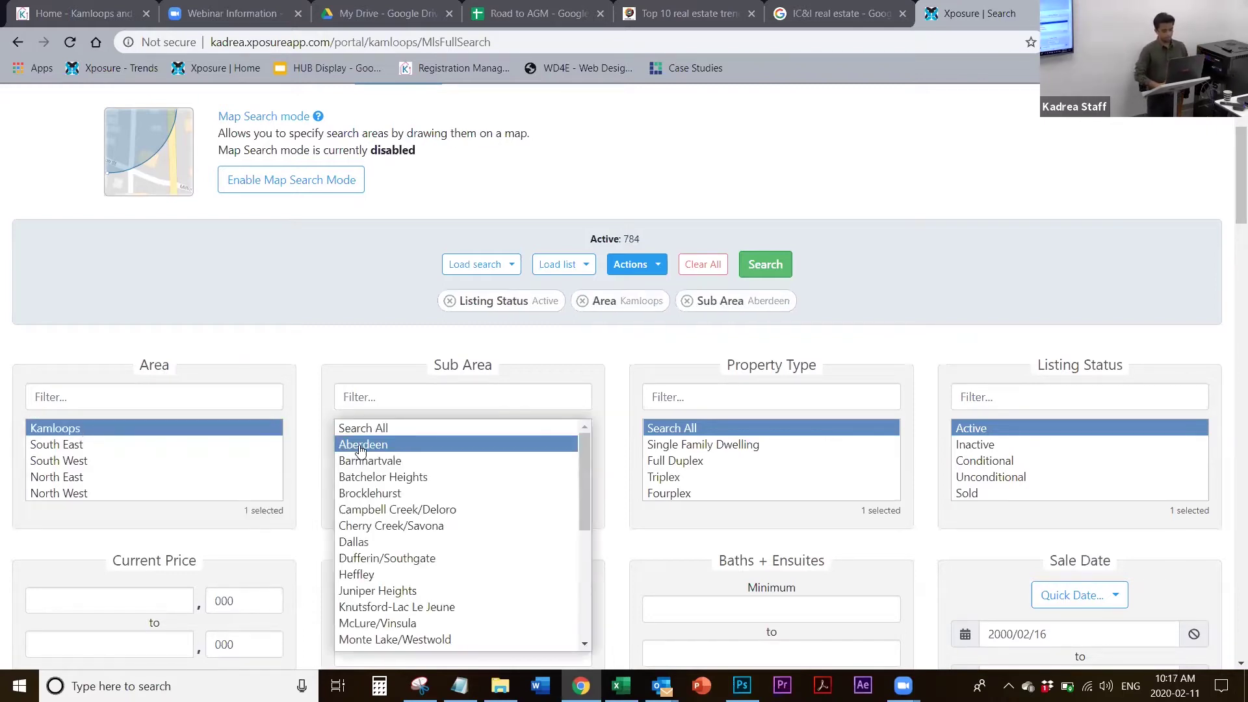
left_click(699, 447)
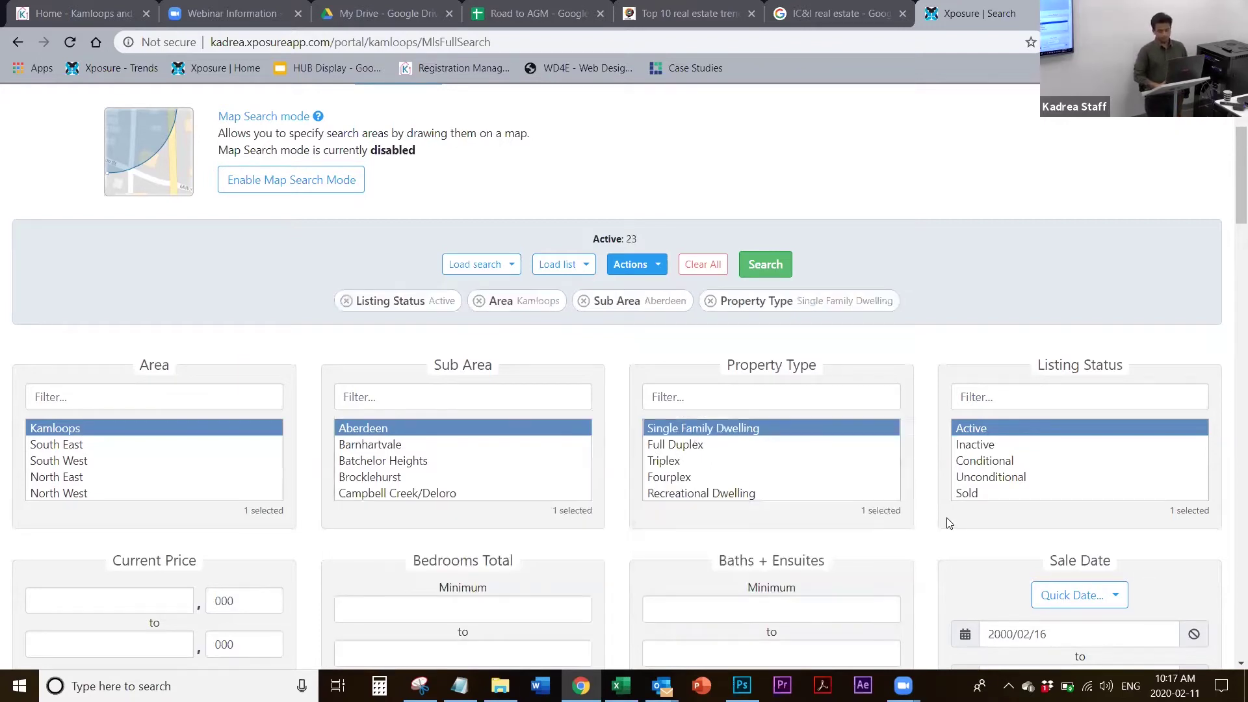
left_click(982, 495)
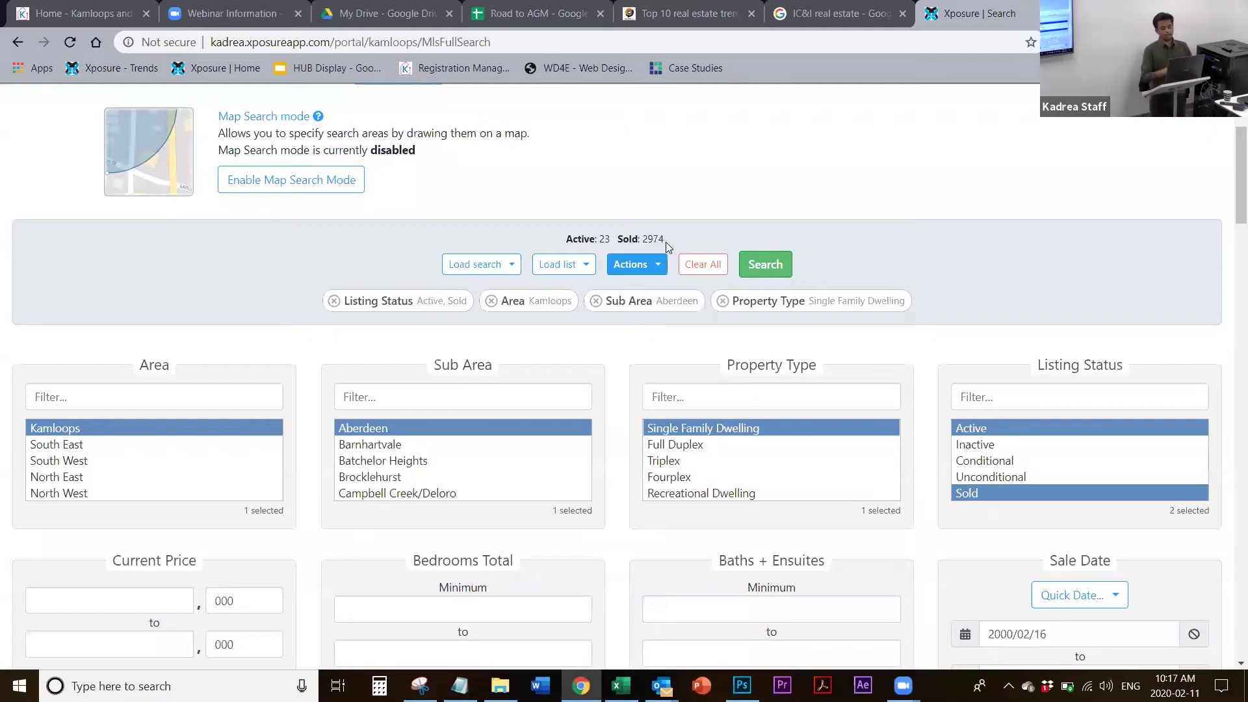
left_click(769, 271)
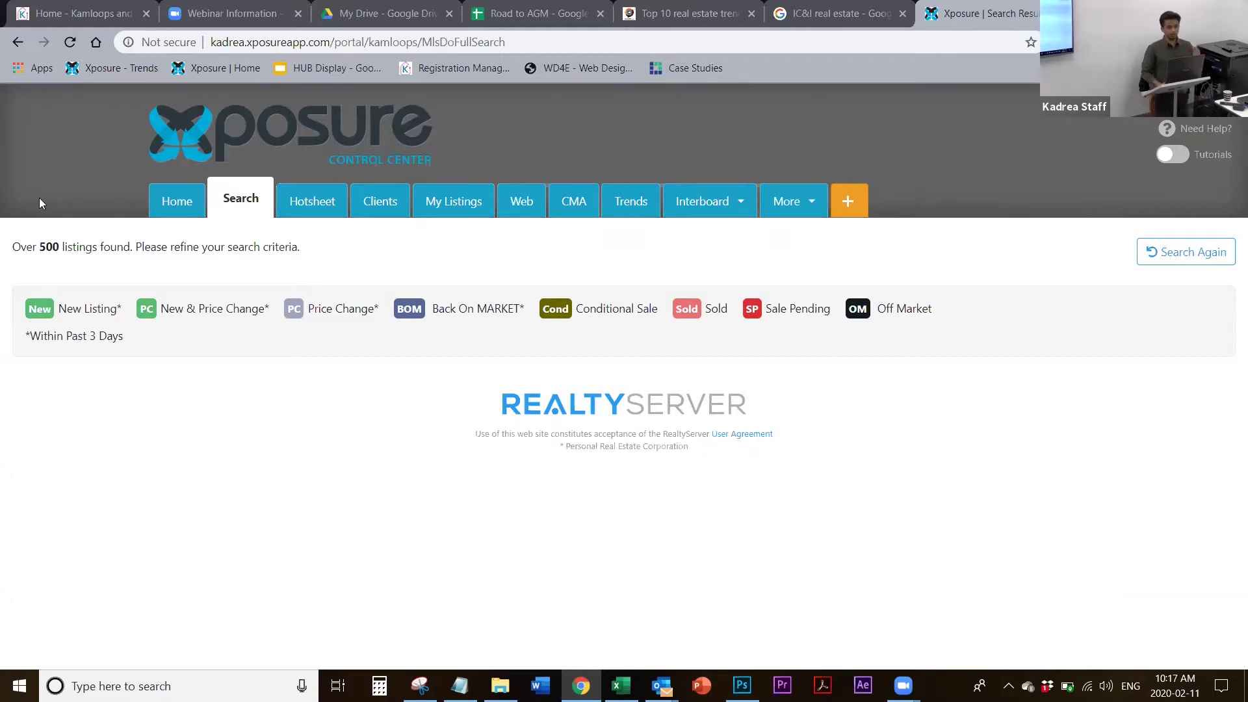
Return to the search form and reselect area Kamloops, property type Single Family Dwelling and listing status Active
left_click(17, 42)
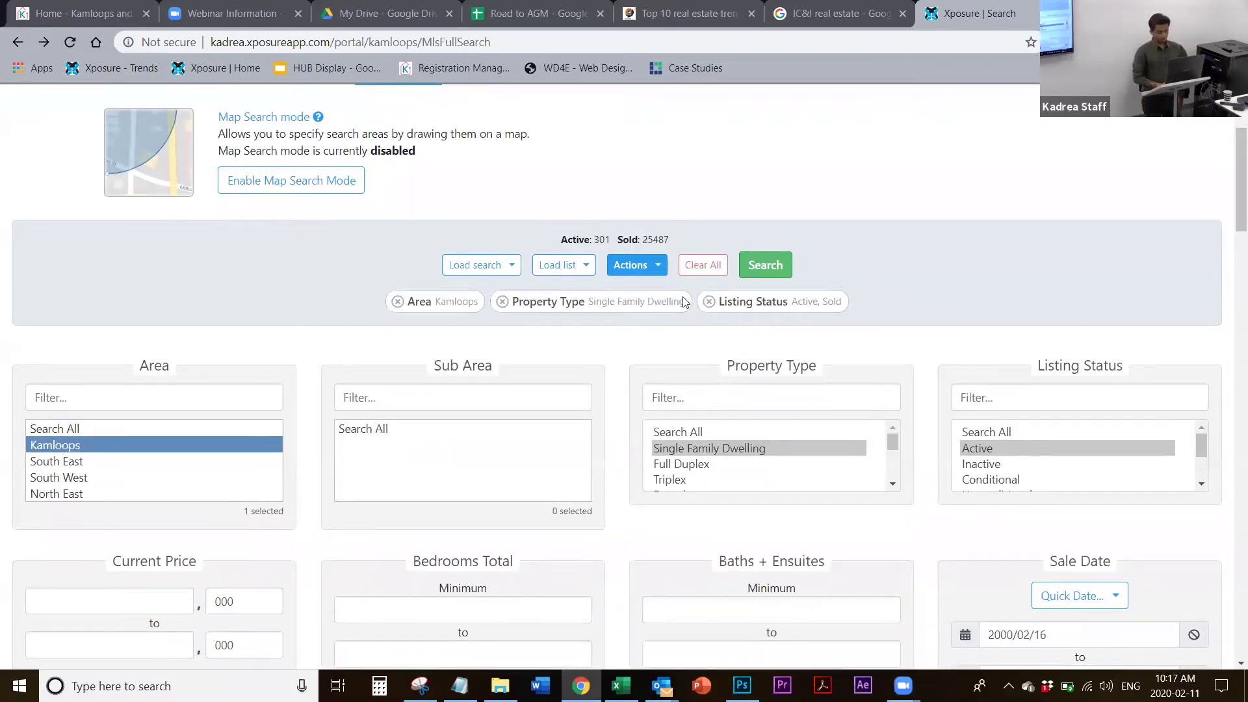
left_click(219, 454)
left_click(166, 453)
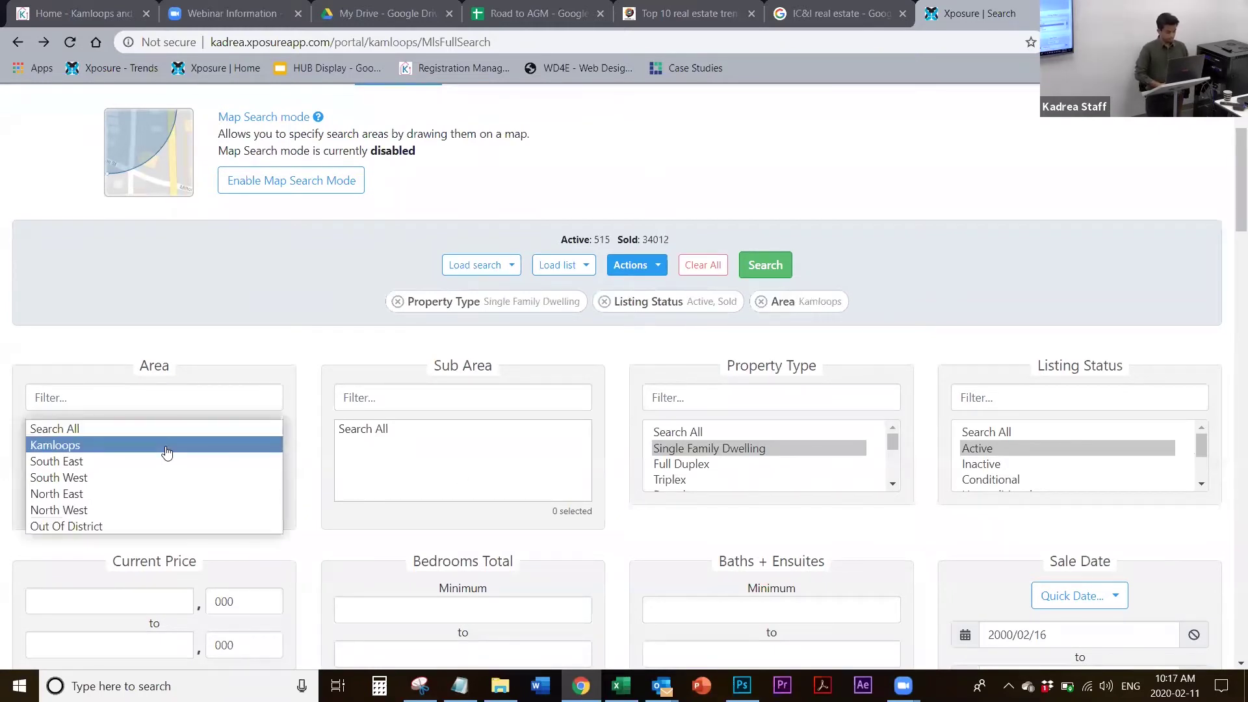
left_click(688, 453)
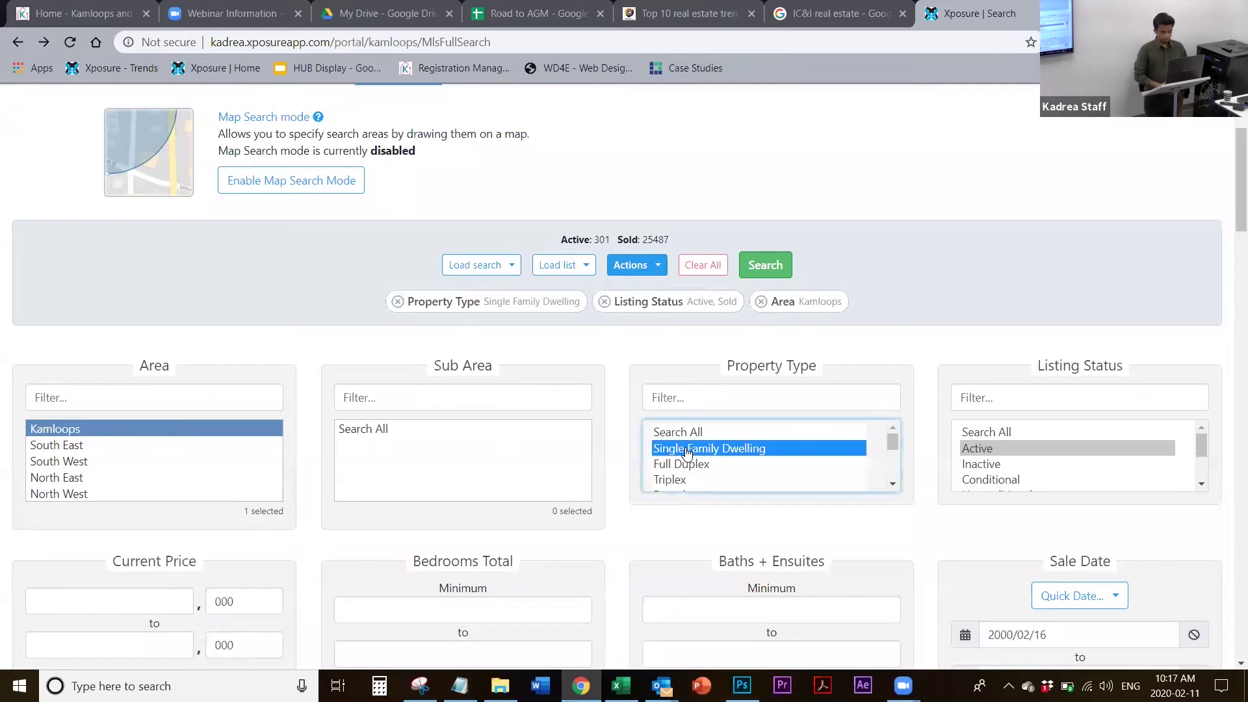
left_click(1036, 453)
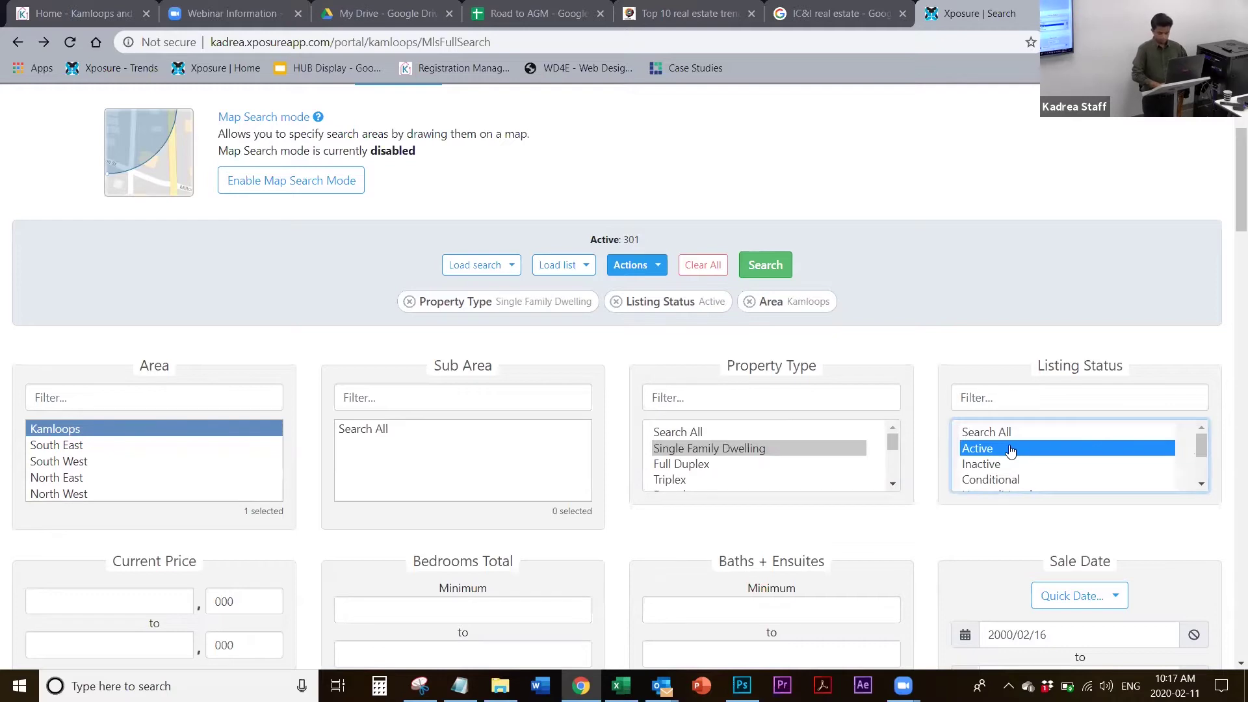
Reload the search page with form resubmission, and go back to a fresh search form
left_click(70, 43)
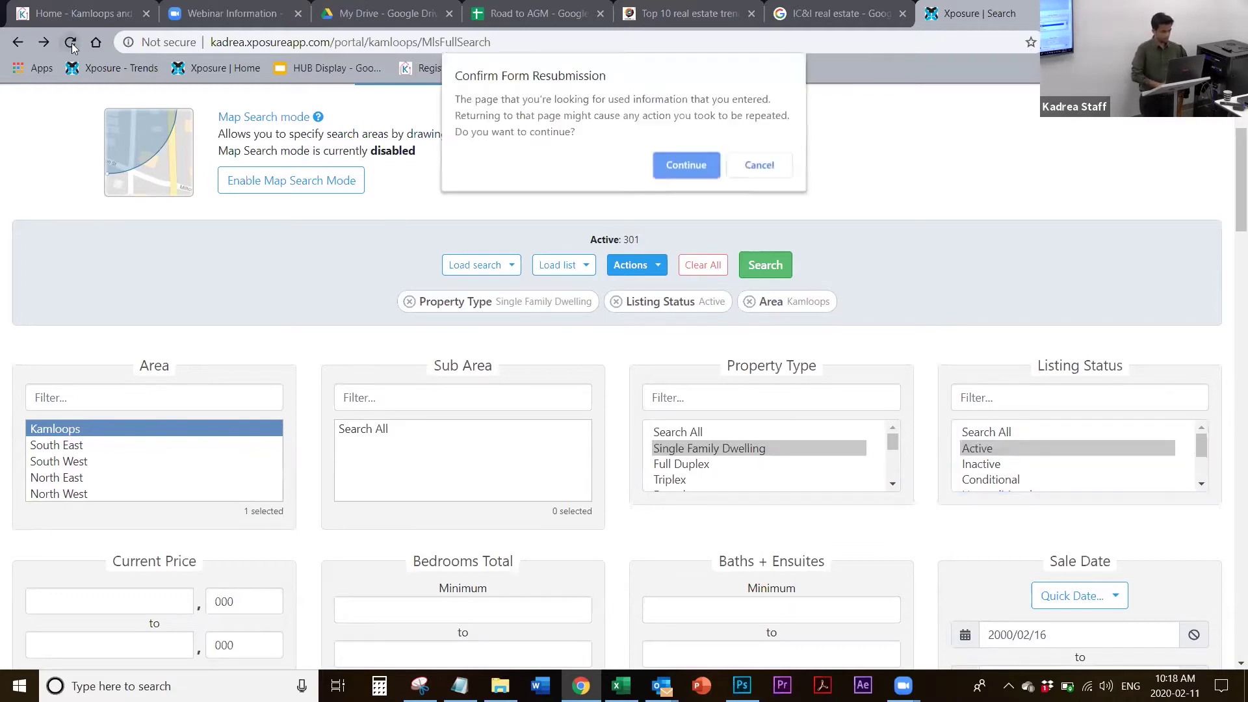
left_click(682, 168)
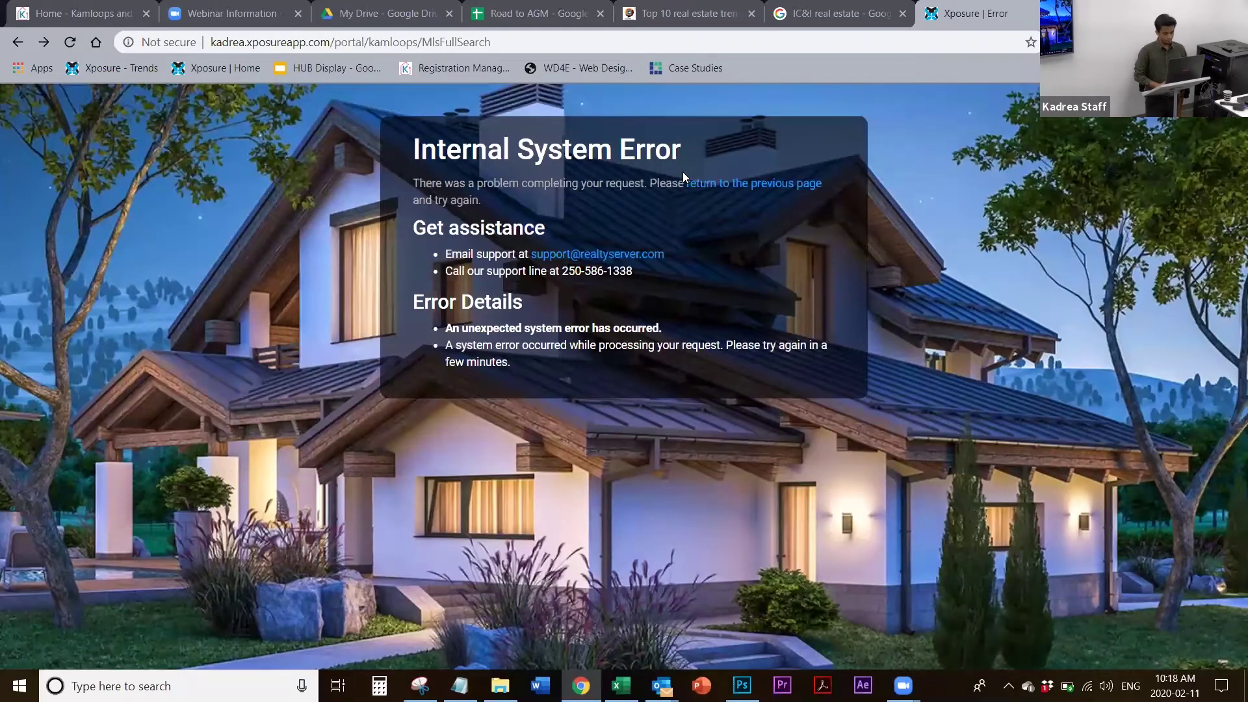
left_click(19, 43)
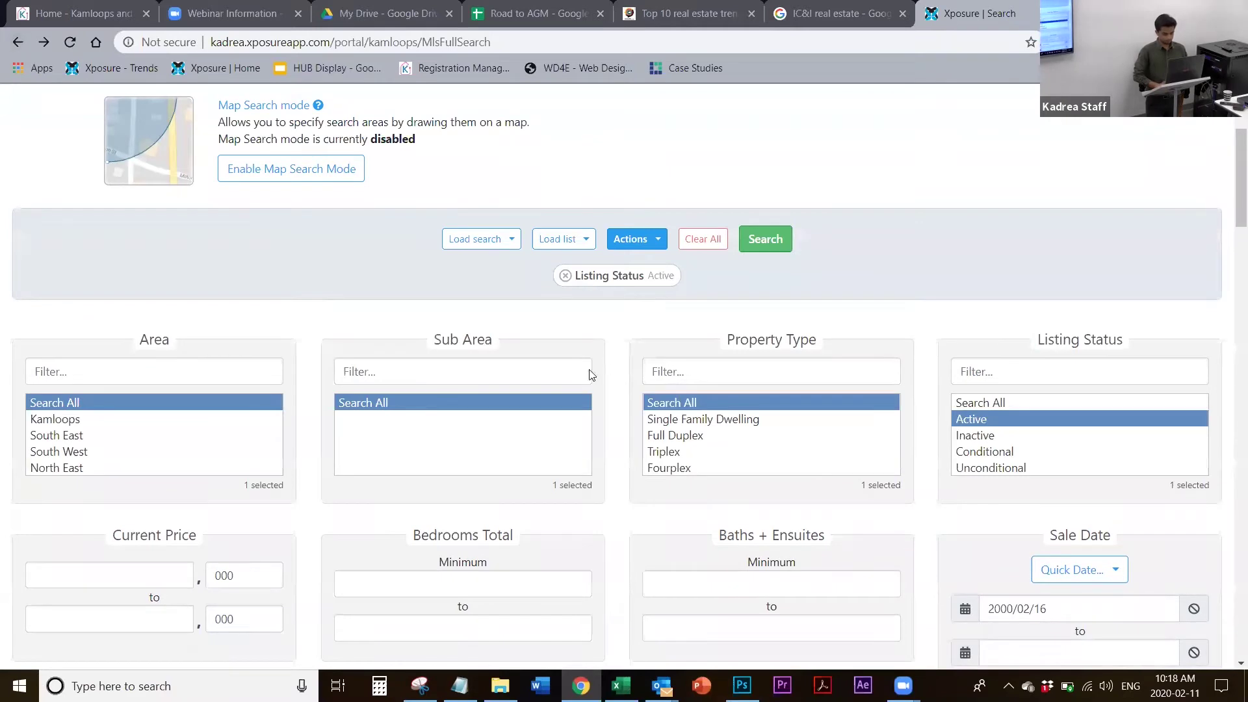
Filter the residential search to area Kamloops, sub area Aberdeen and property type Single Family Dwelling
left_click(95, 436)
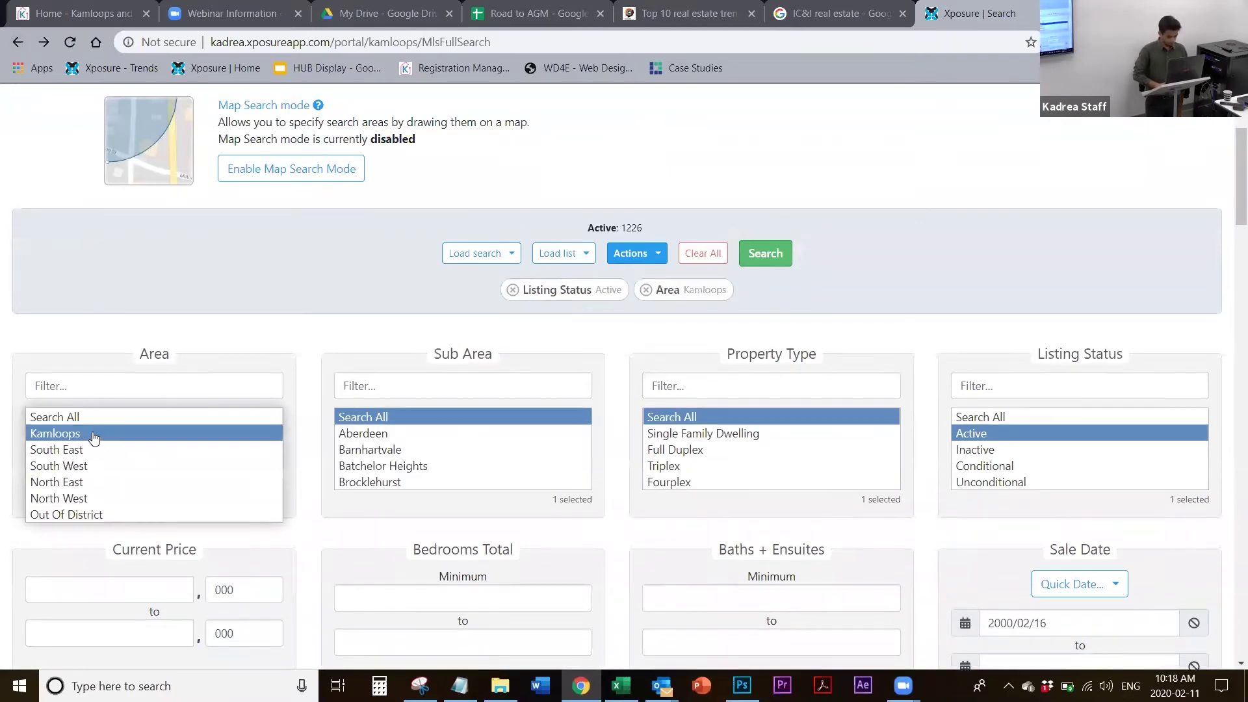
left_click(385, 435)
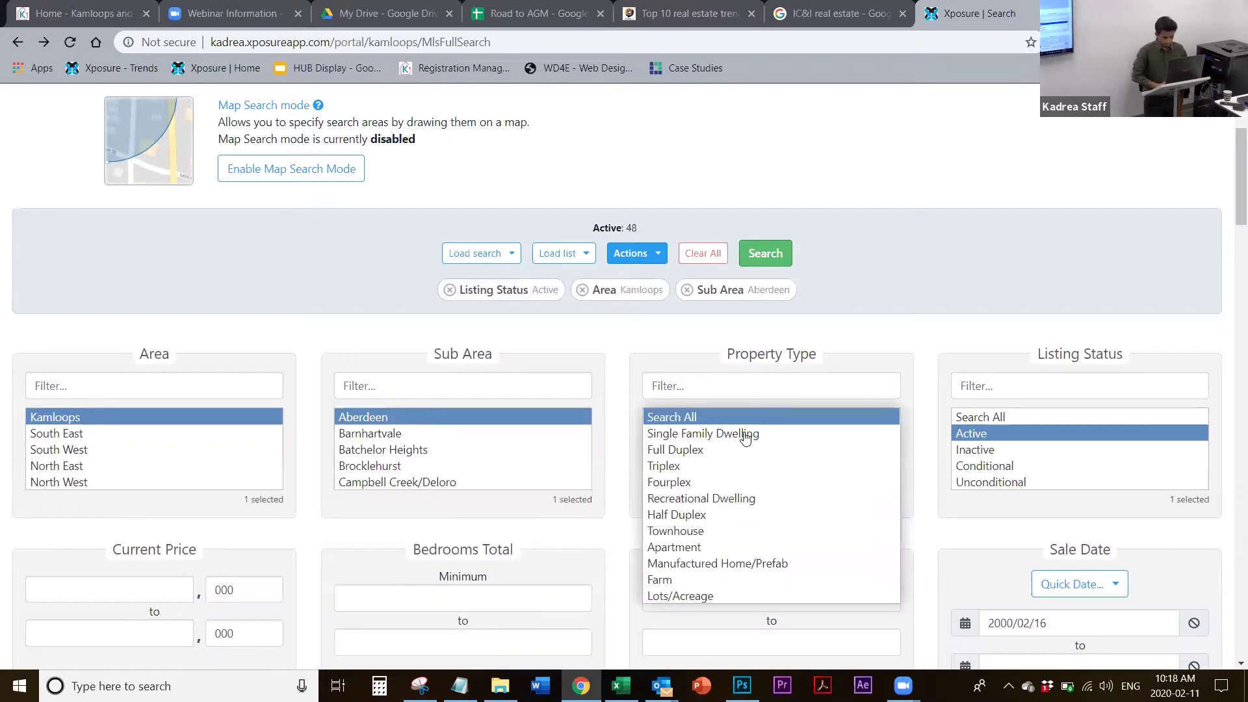
left_click(745, 436)
Deselect Active in the listing status filter and select Sold as the only status
mouse_move(998, 435)
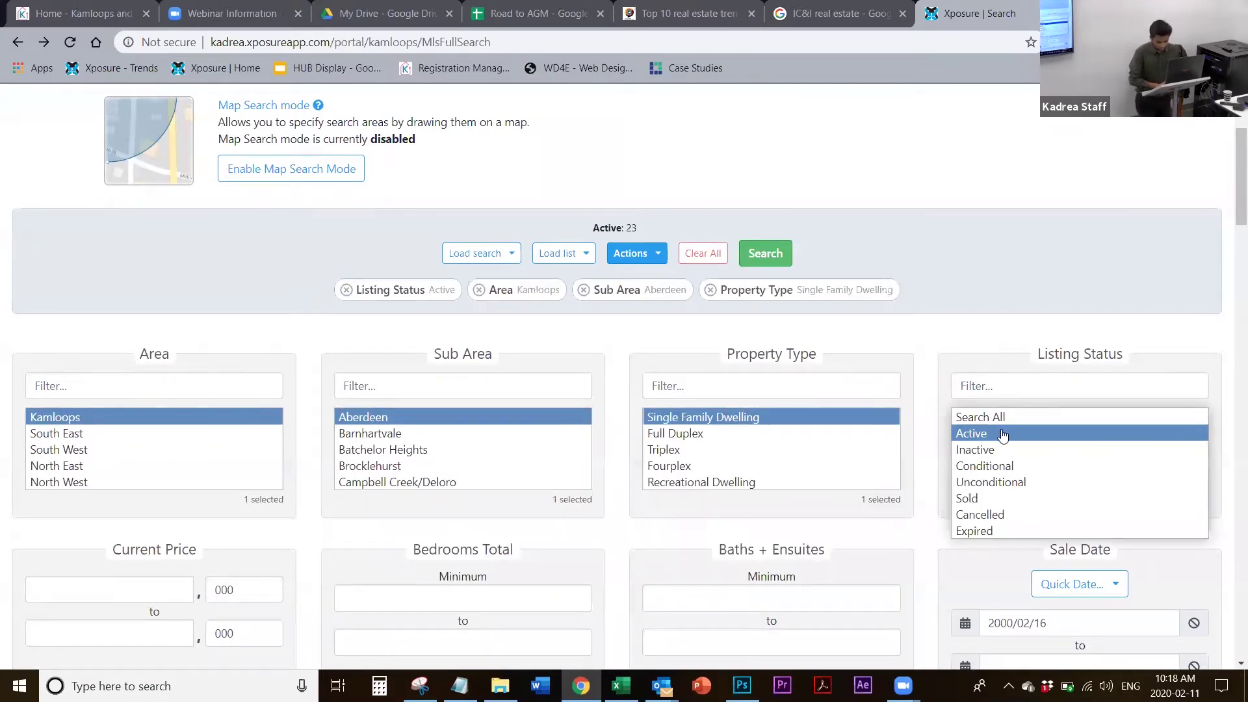
left_click(1002, 434)
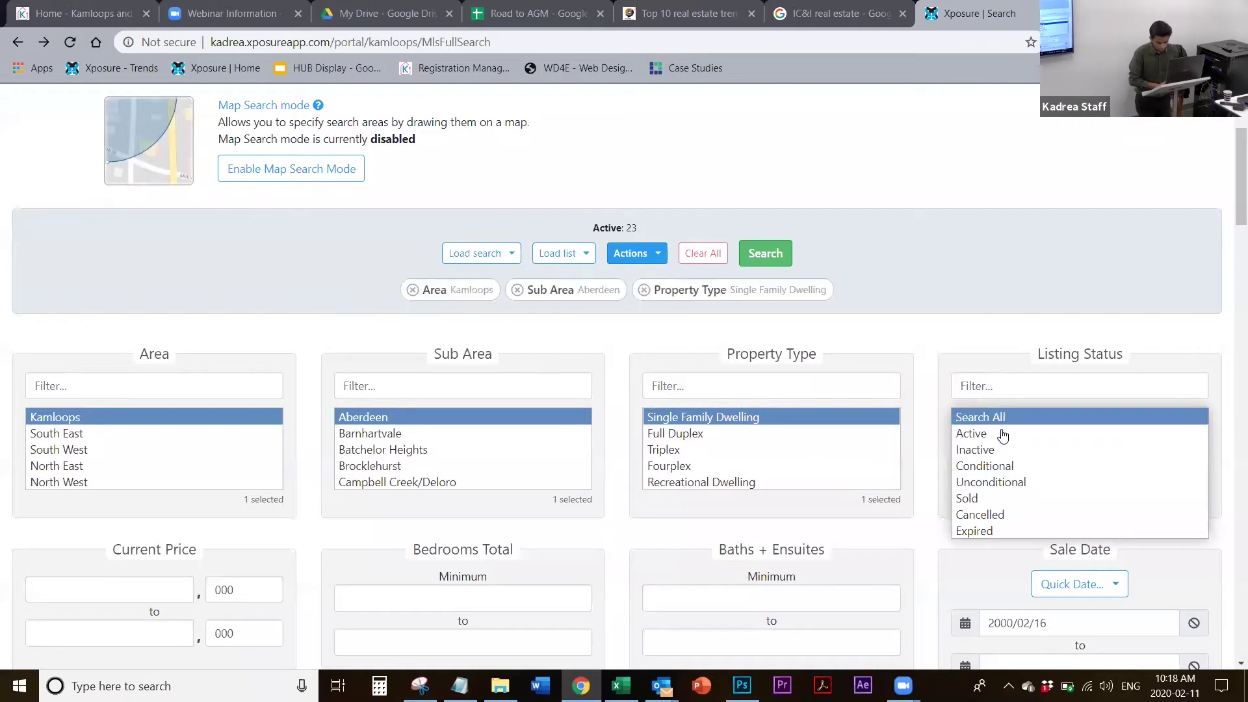
left_click(993, 500)
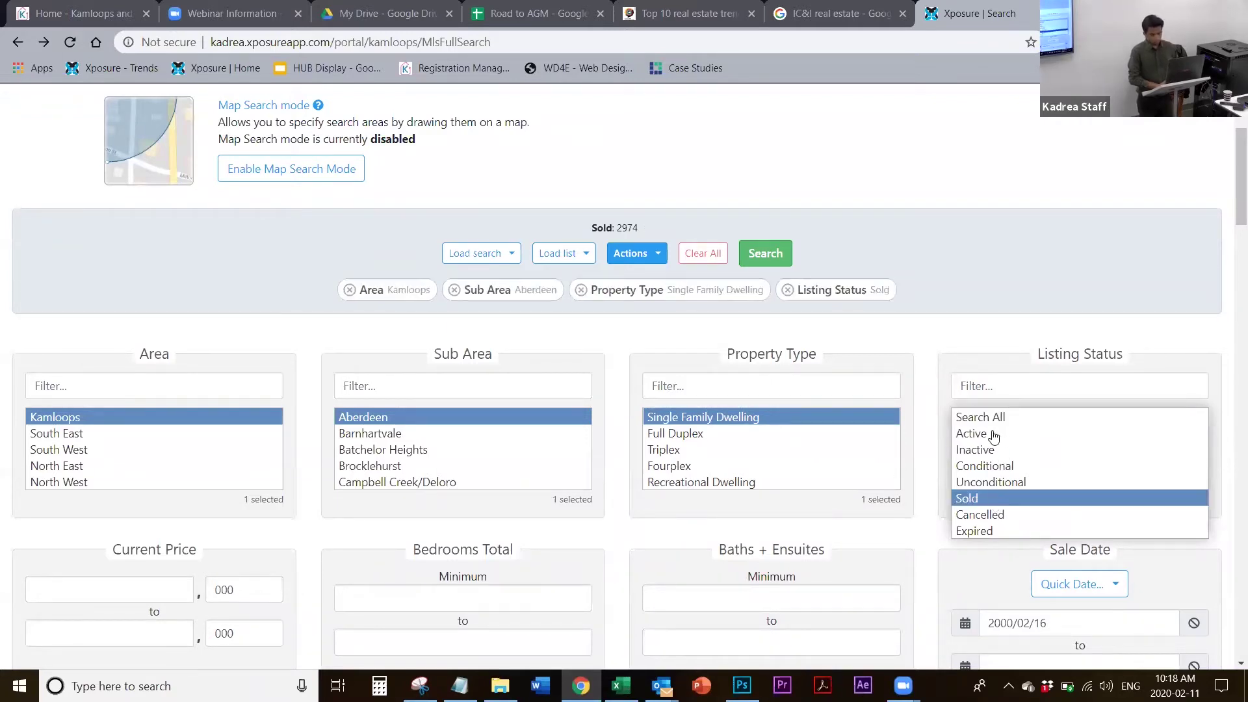
mouse_move(796, 427)
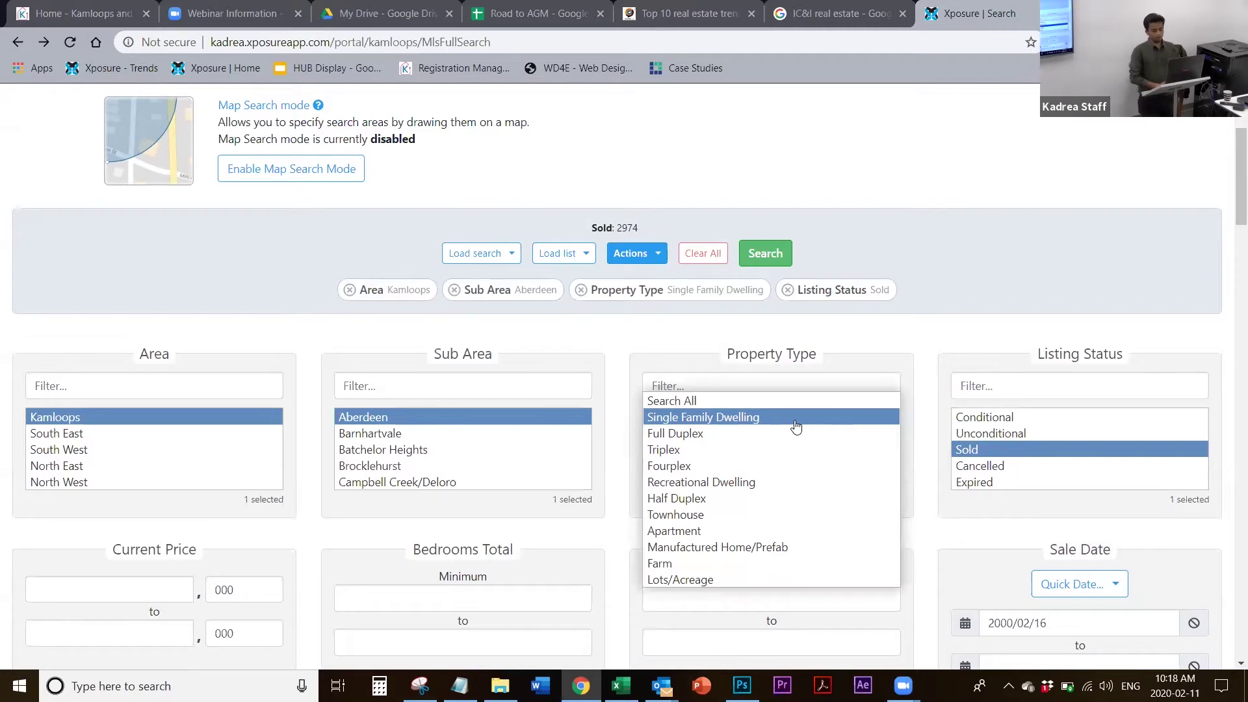
left_click(987, 455)
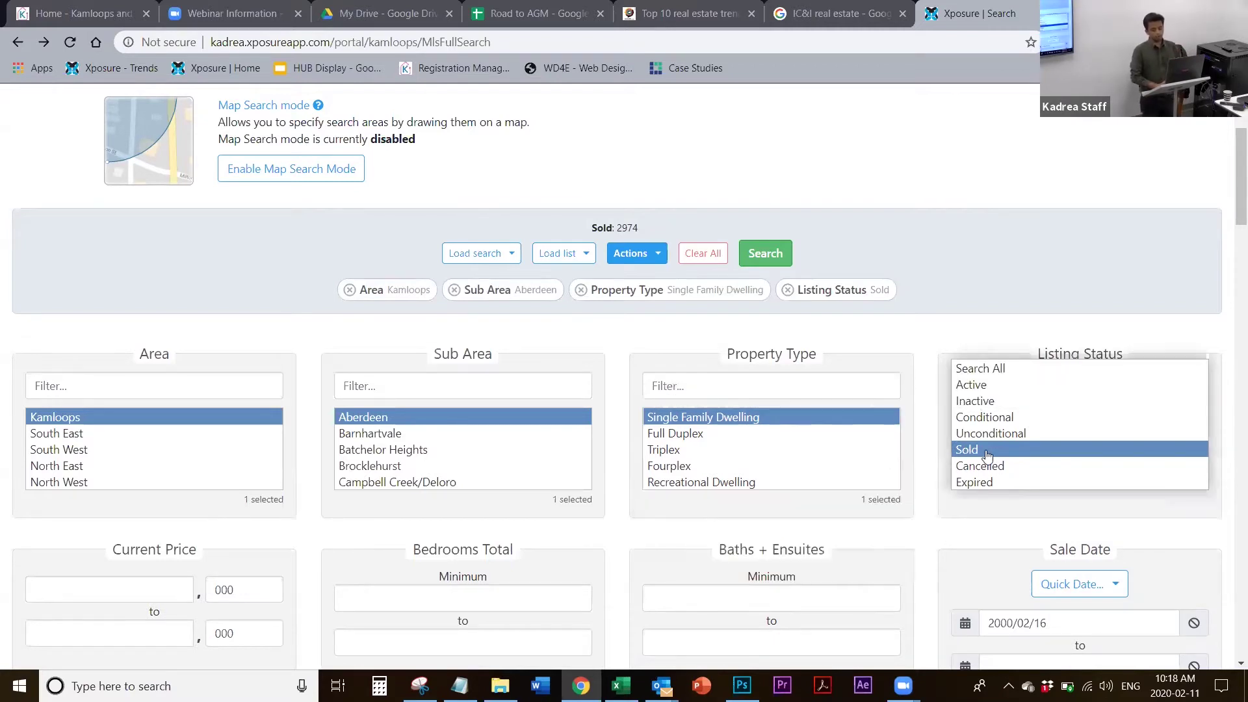
left_click(927, 302)
Set the search minimums to a current price of 550,000, 4 bedrooms total and 3 baths plus ensuites
scroll(927, 303, "down", 5)
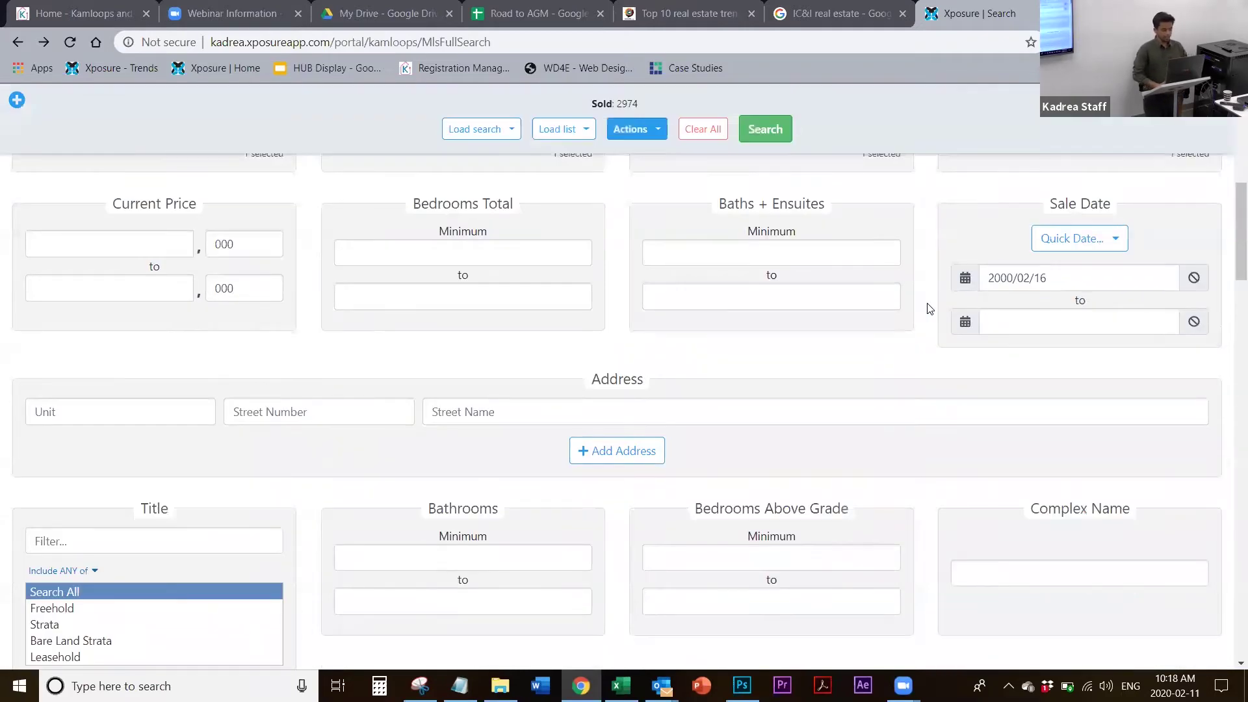
scroll(929, 308, "up", 5)
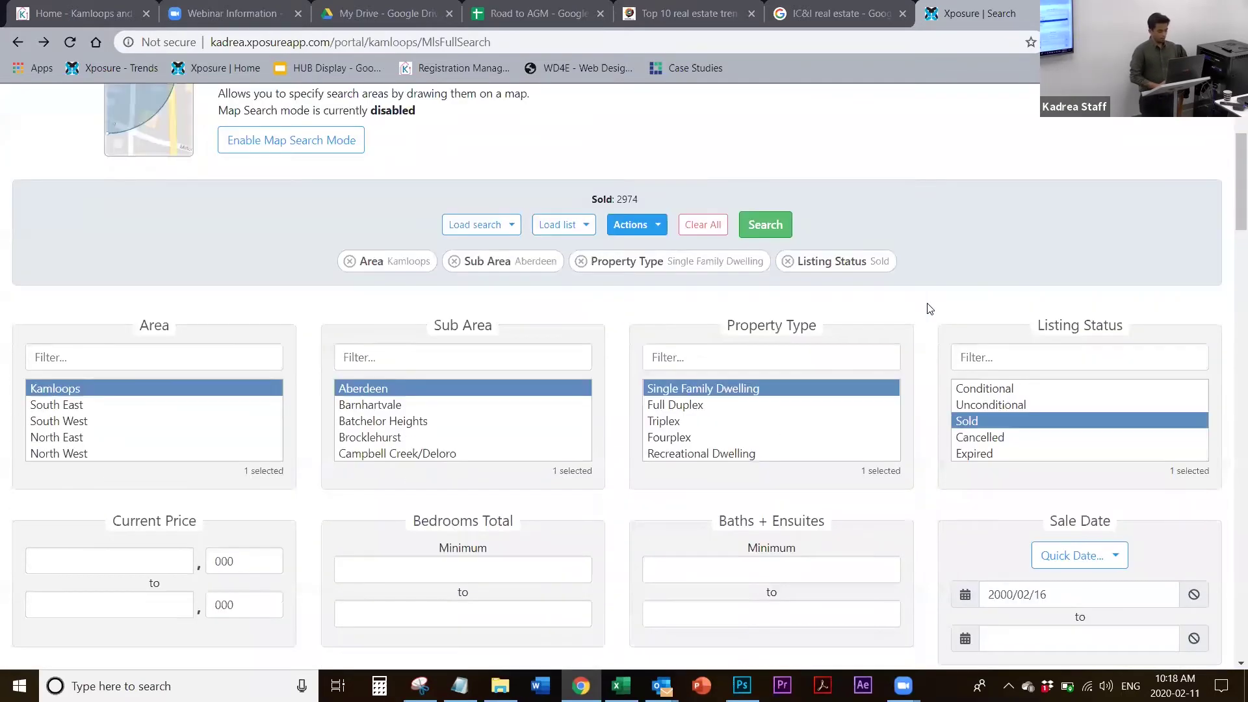
left_click(84, 563)
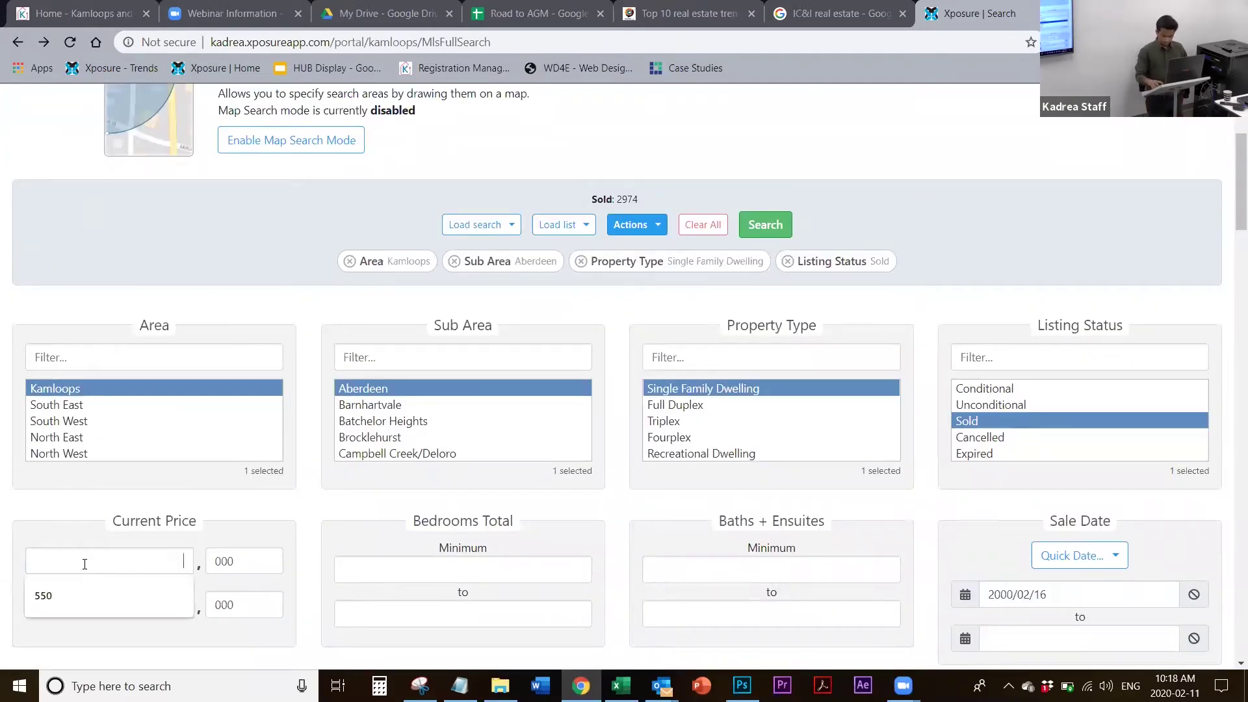
type("550")
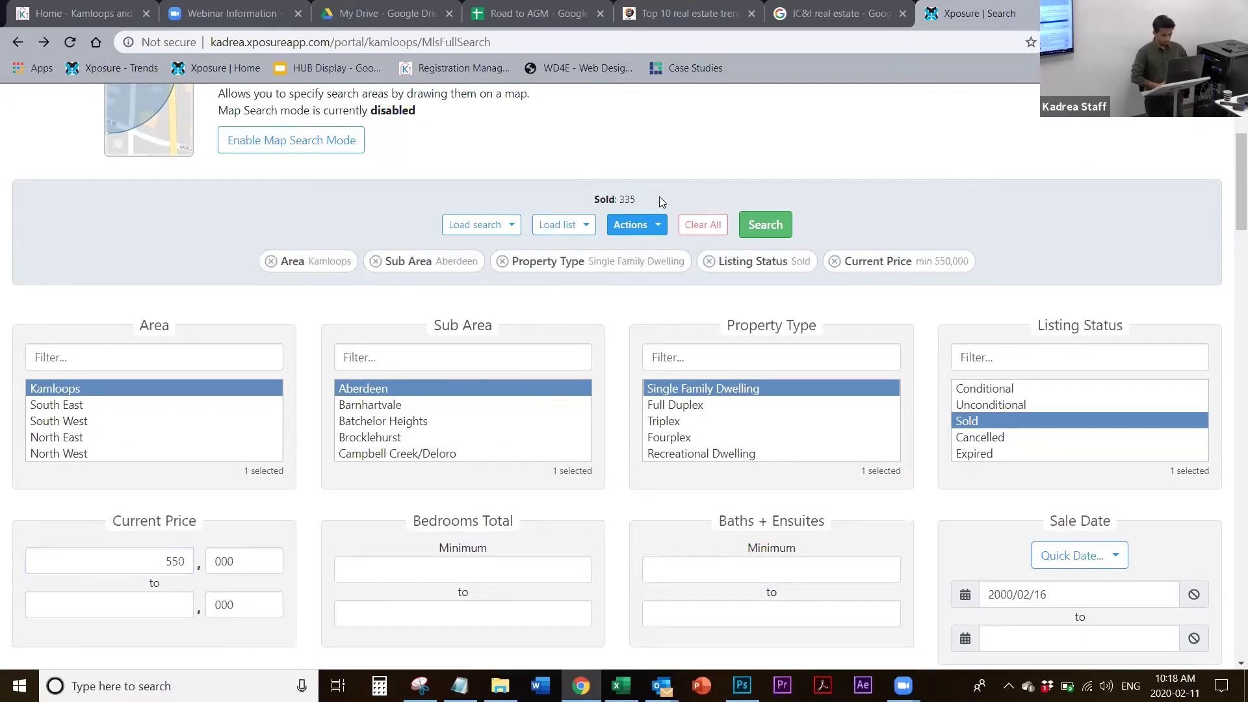
scroll(616, 386, "down", 1)
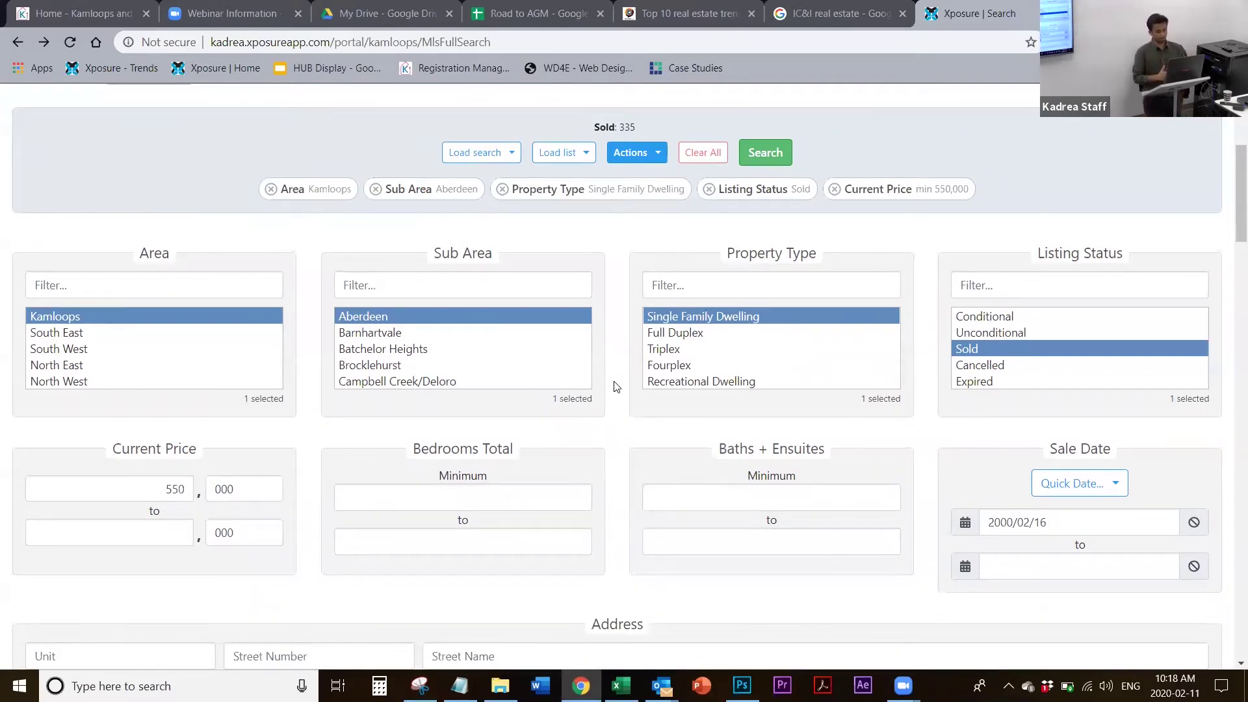
left_click(383, 497)
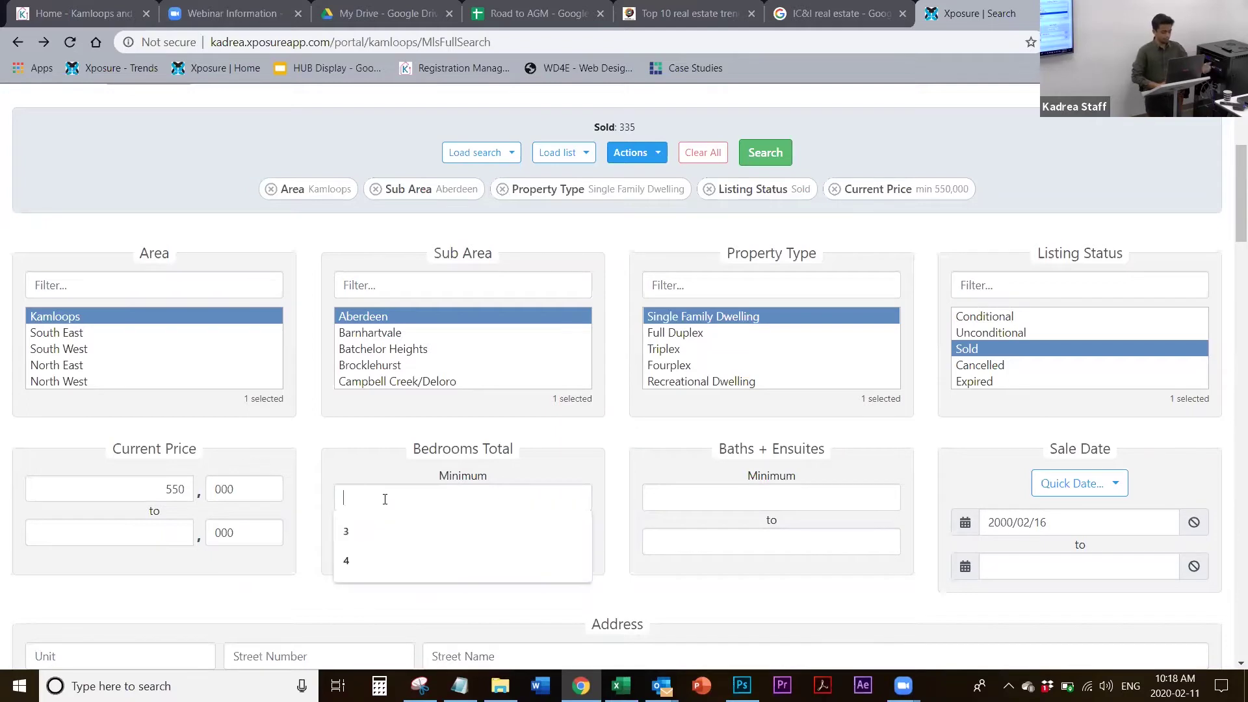
left_click(388, 560)
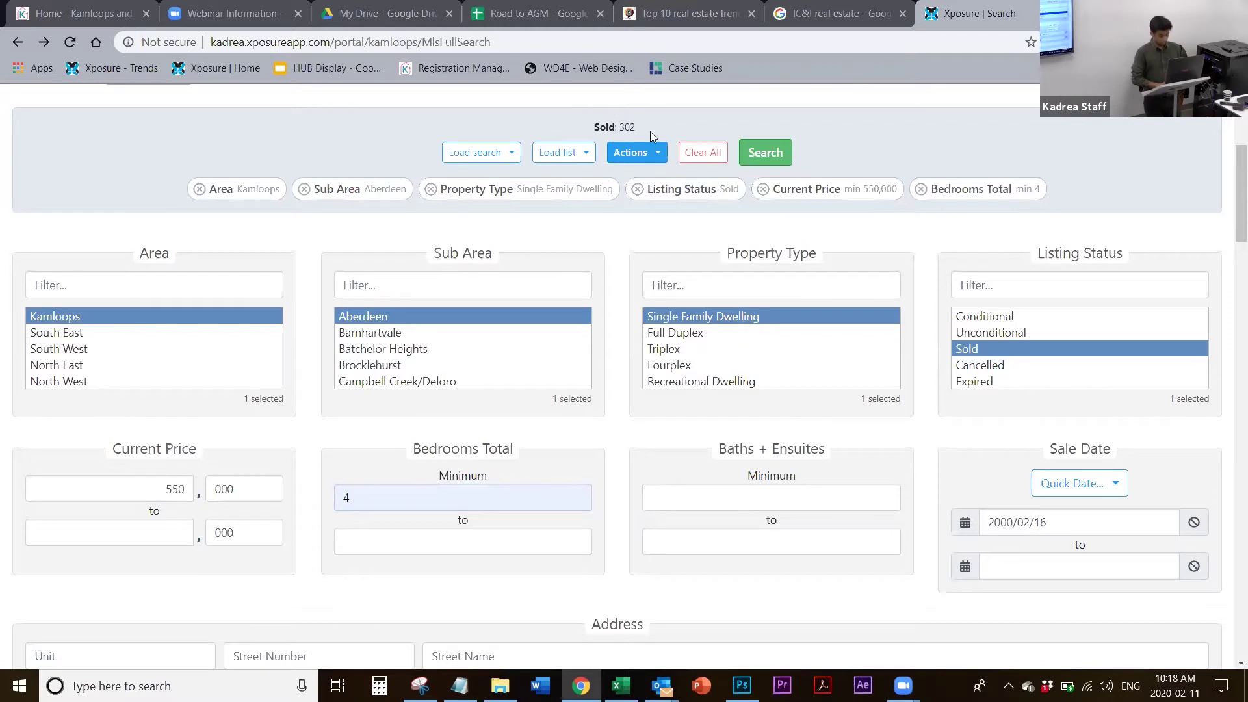
left_click(704, 500)
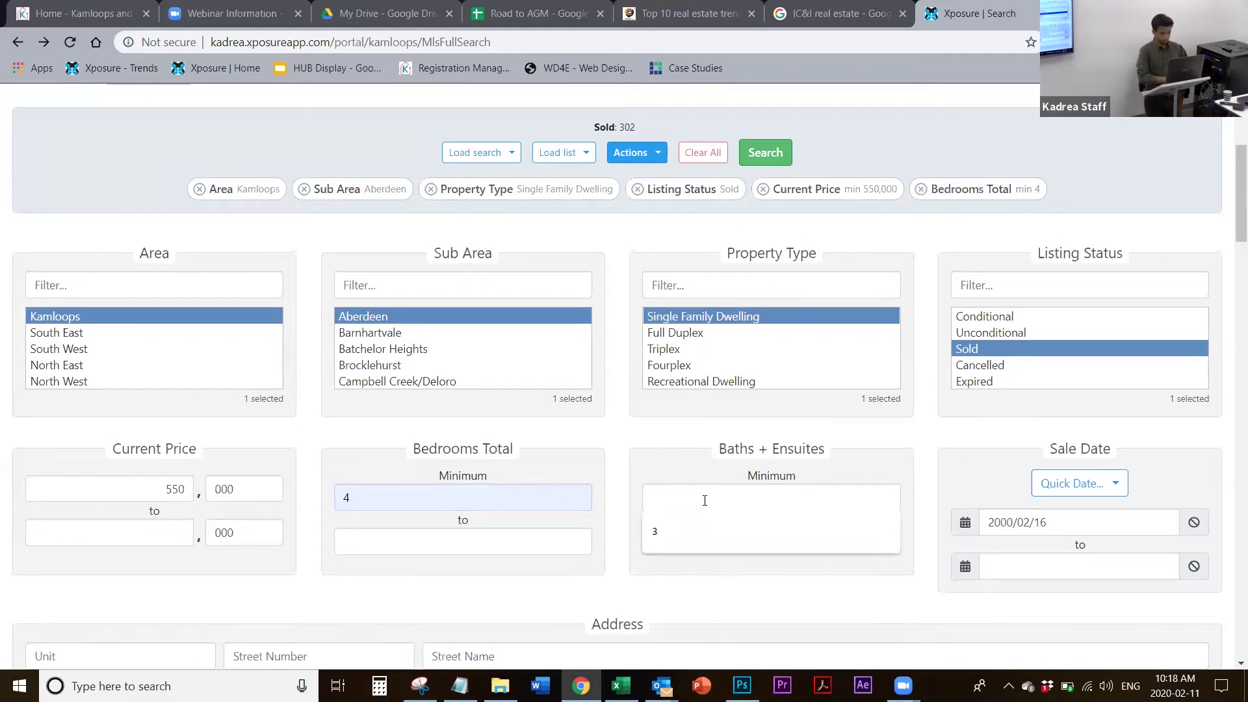
left_click(656, 531)
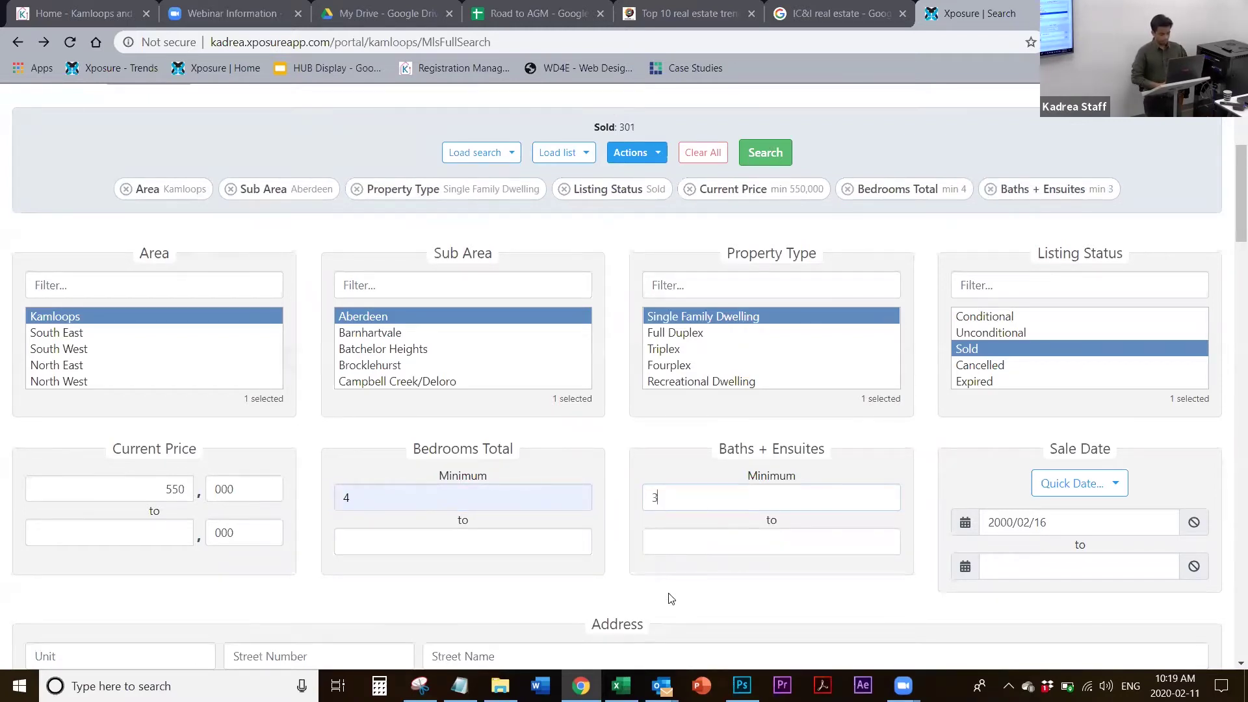
Look through the additional search boxes and set the Bathrooms minimum to 3
scroll(671, 598, "down", 3)
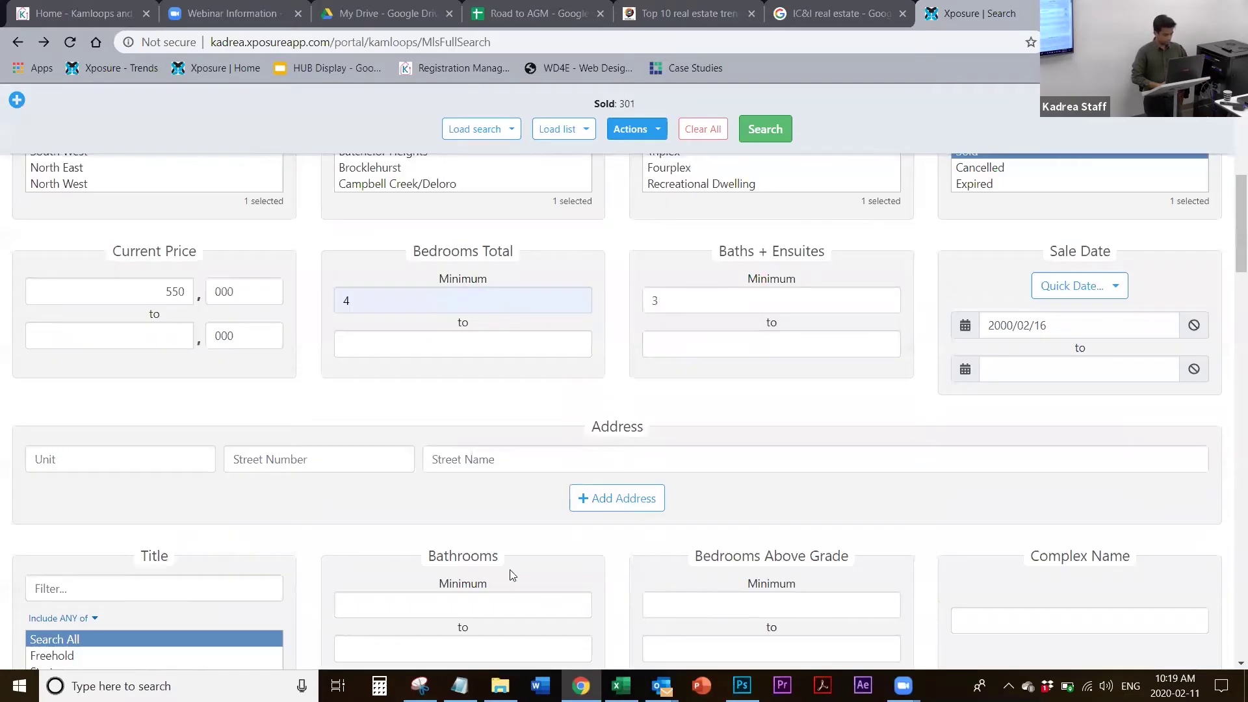
scroll(510, 569, "down", 3)
scroll(512, 574, "down", 3)
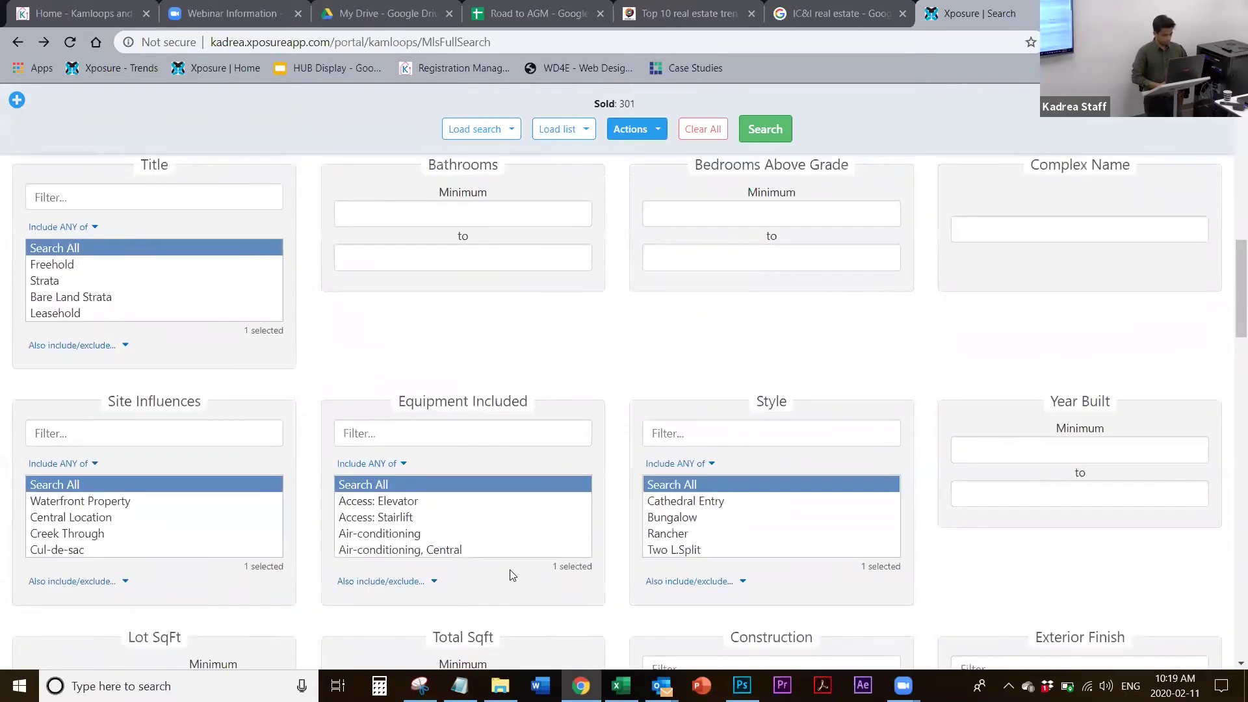
scroll(513, 575, "down", 3)
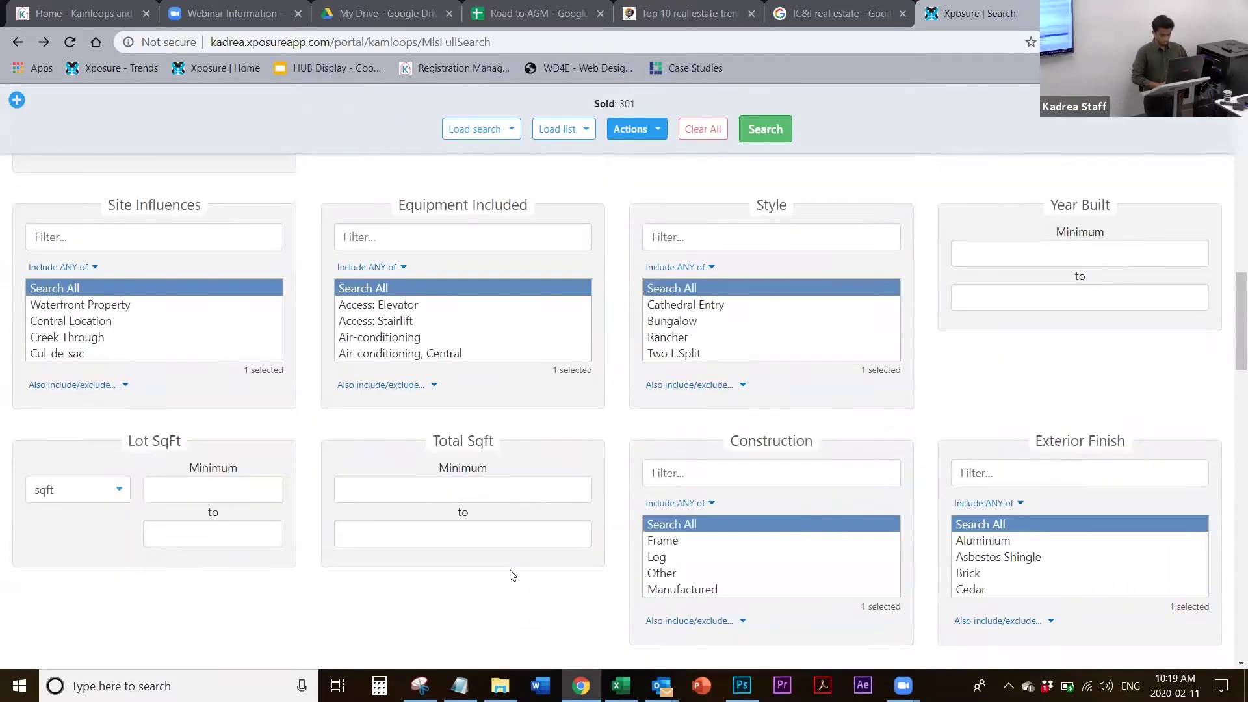
scroll(513, 575, "down", 3)
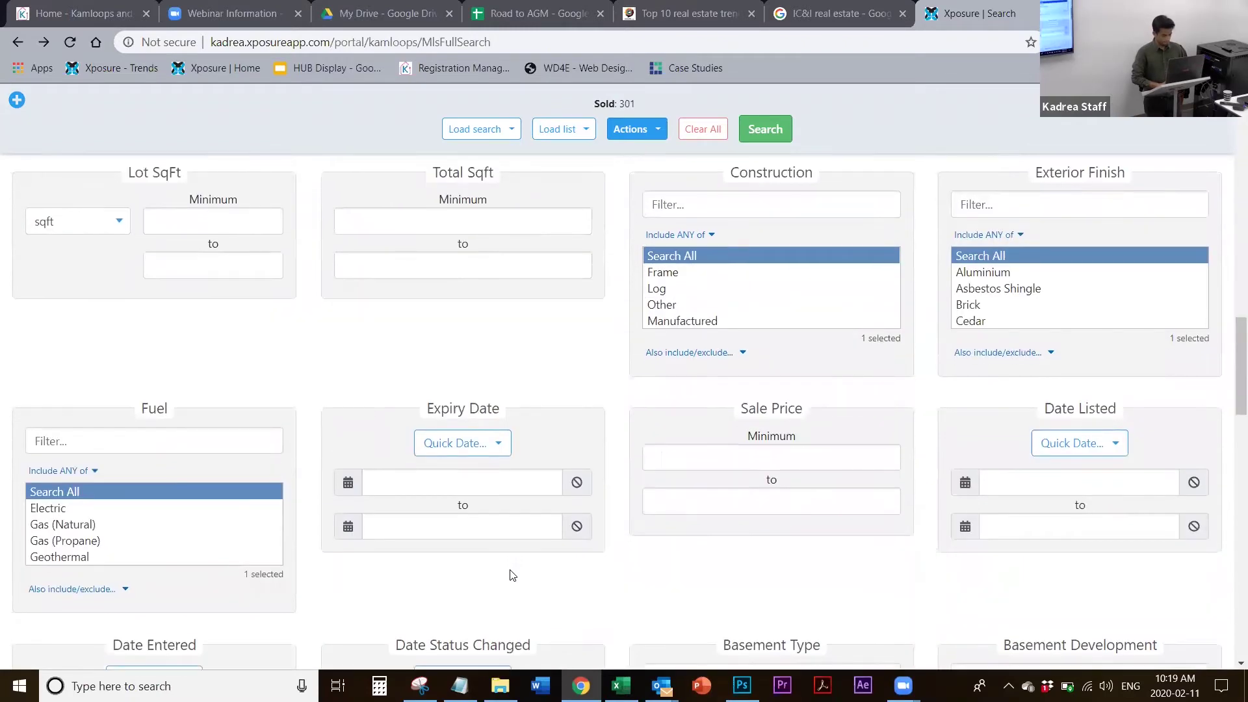
scroll(512, 575, "up", 10)
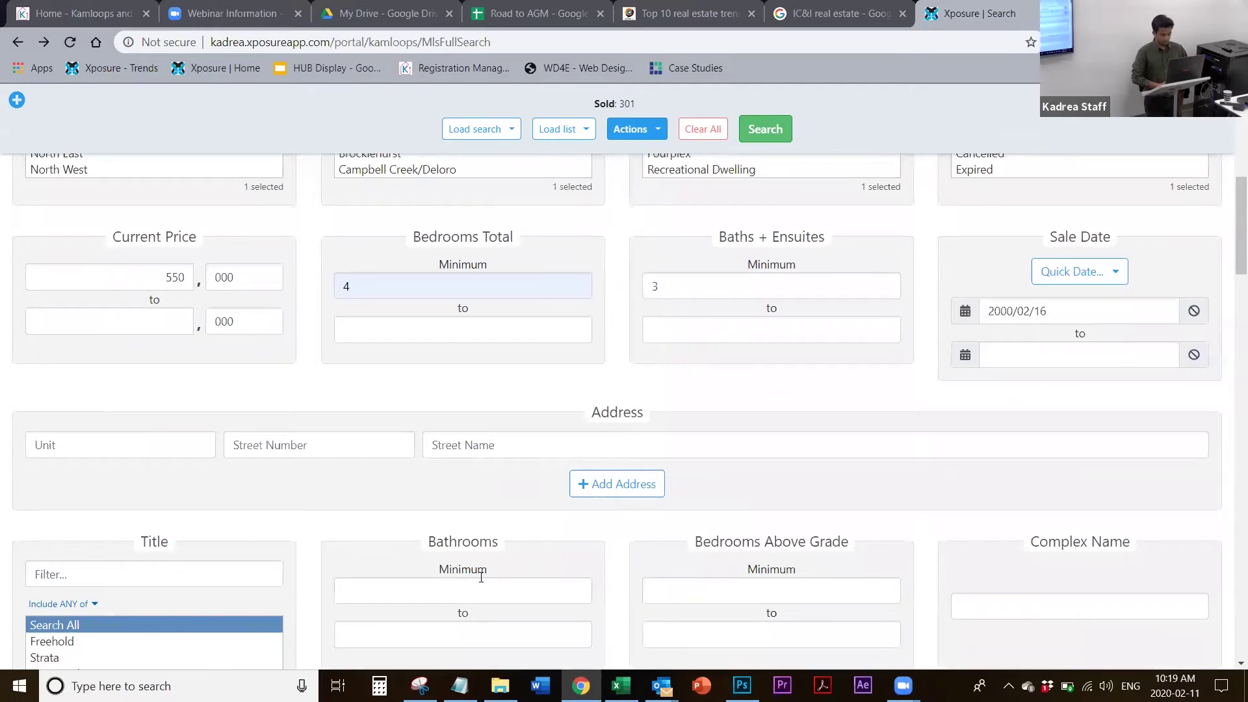
left_click(481, 582)
type("3")
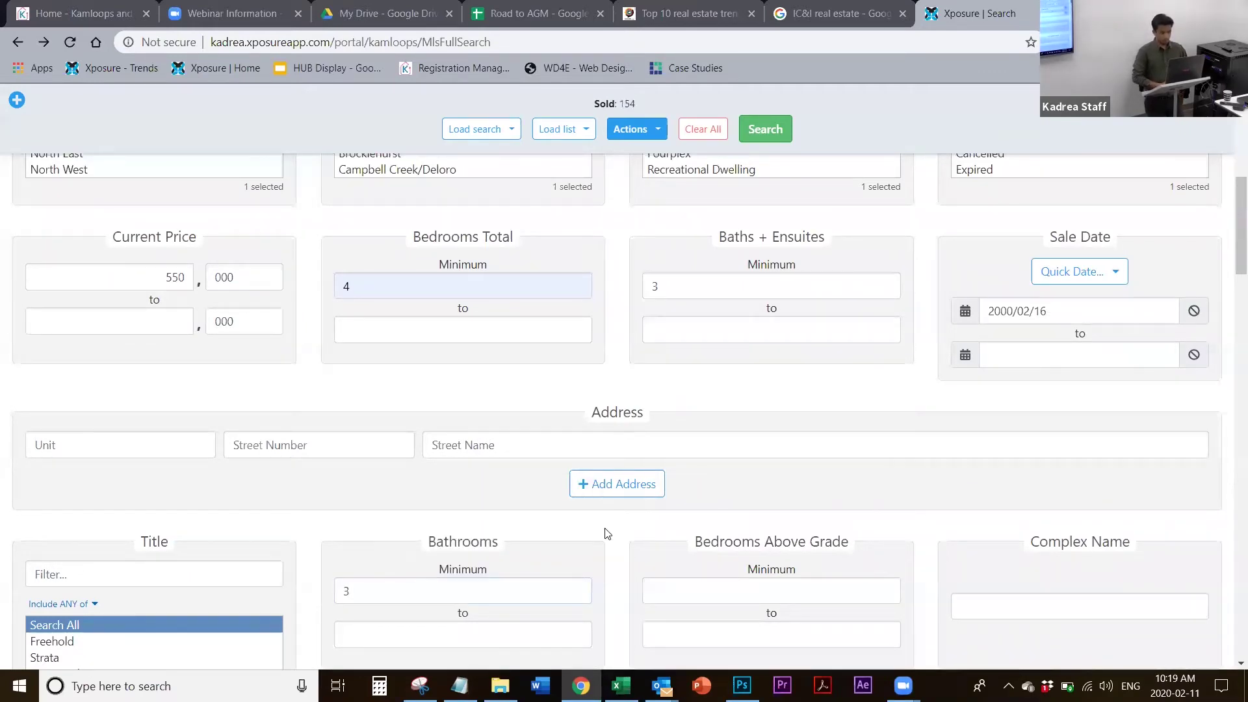
Save the current criteria as a new search titled Test Search Feb 12
scroll(604, 533, "up", 5)
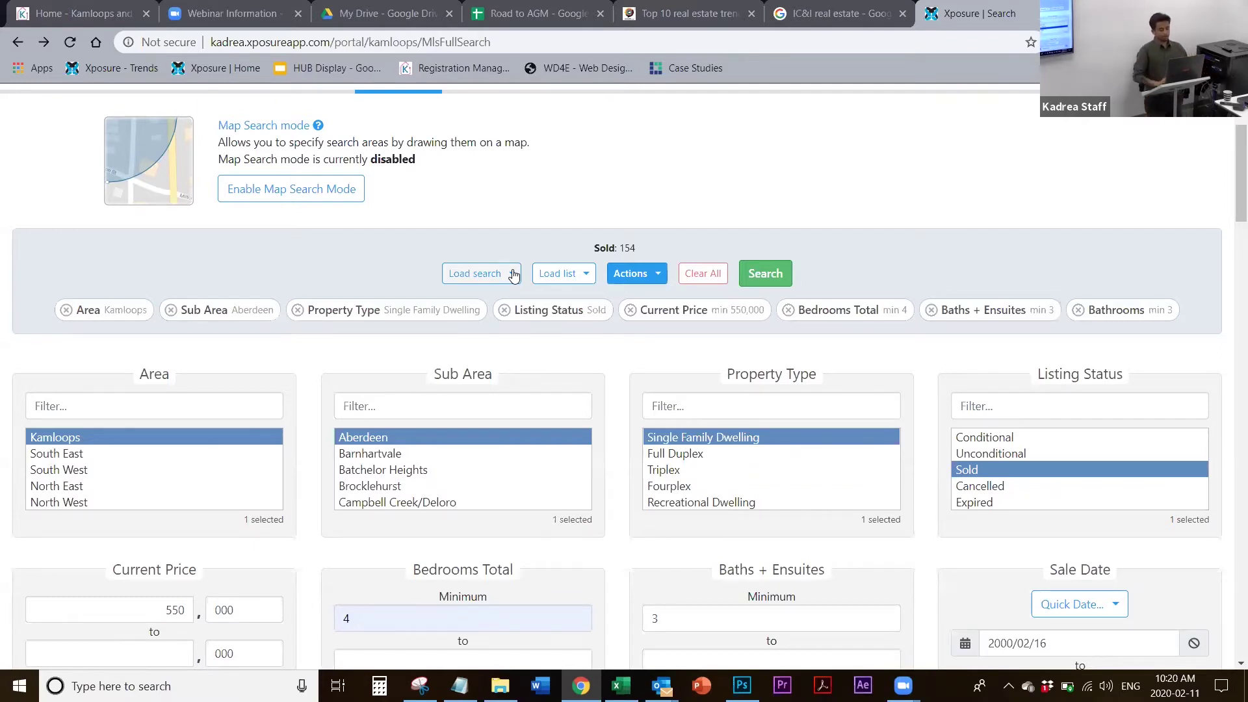
left_click(627, 275)
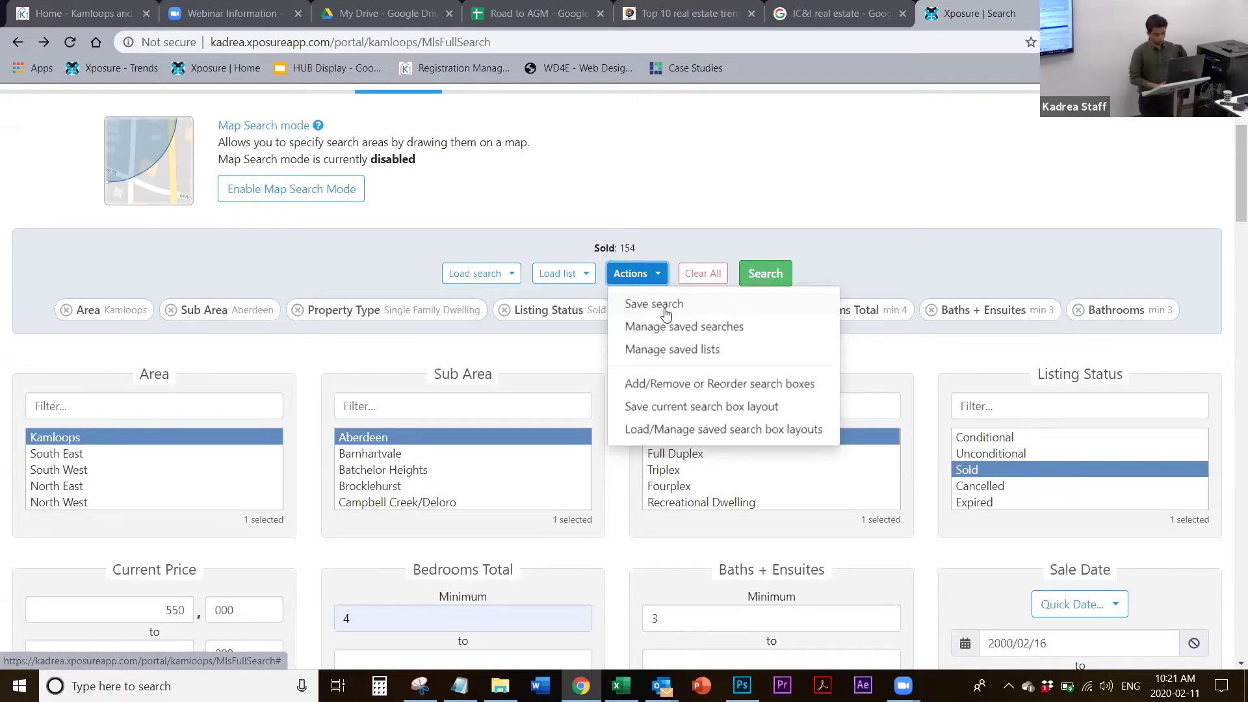
left_click(666, 310)
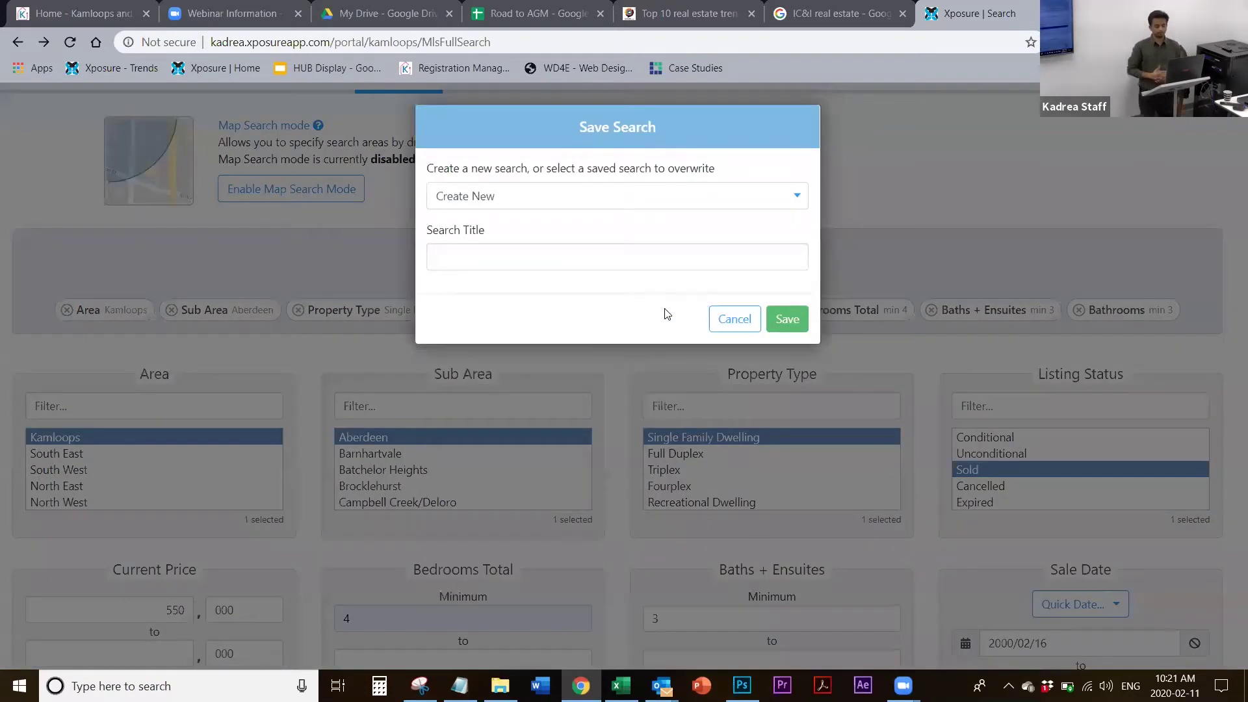
left_click(591, 195)
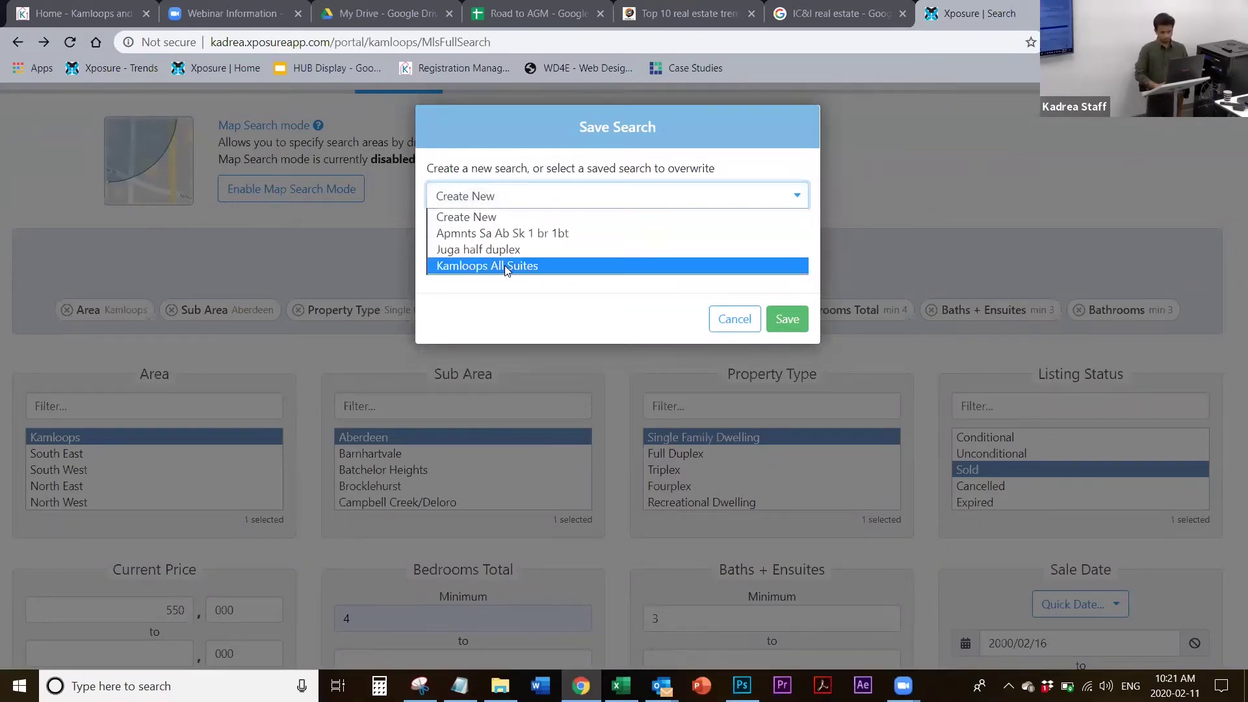
left_click(531, 306)
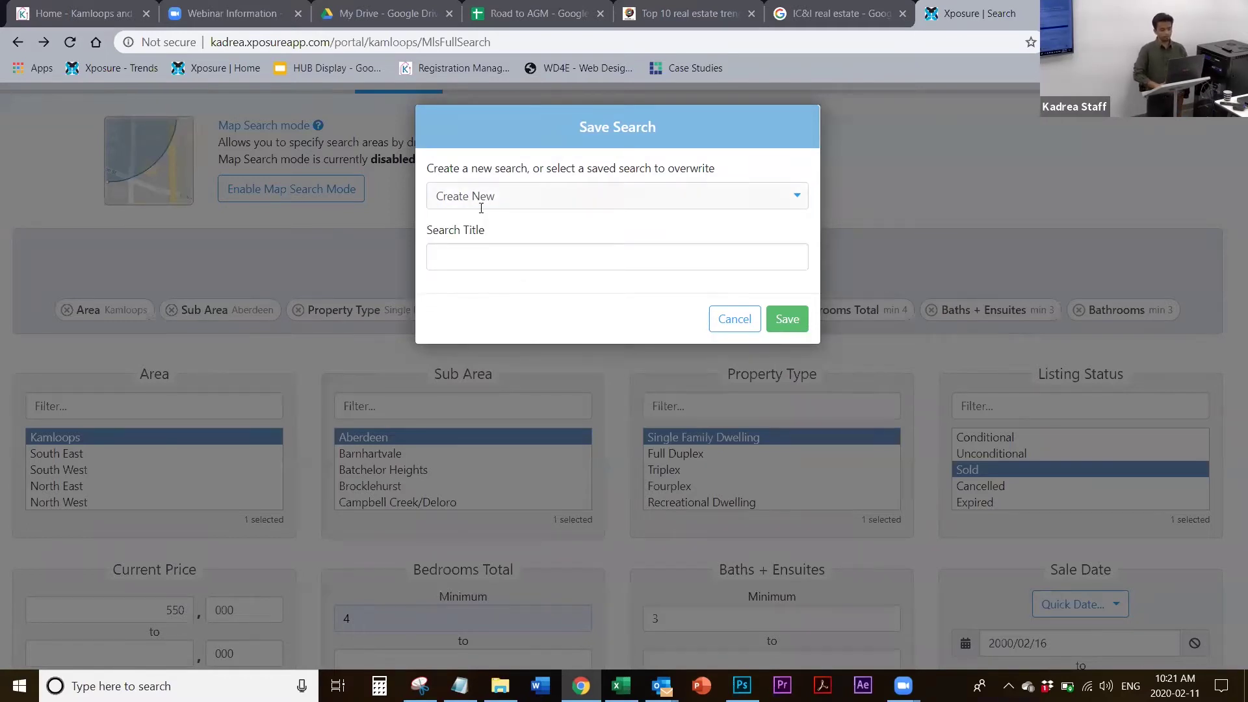
left_click(478, 250)
type("Te")
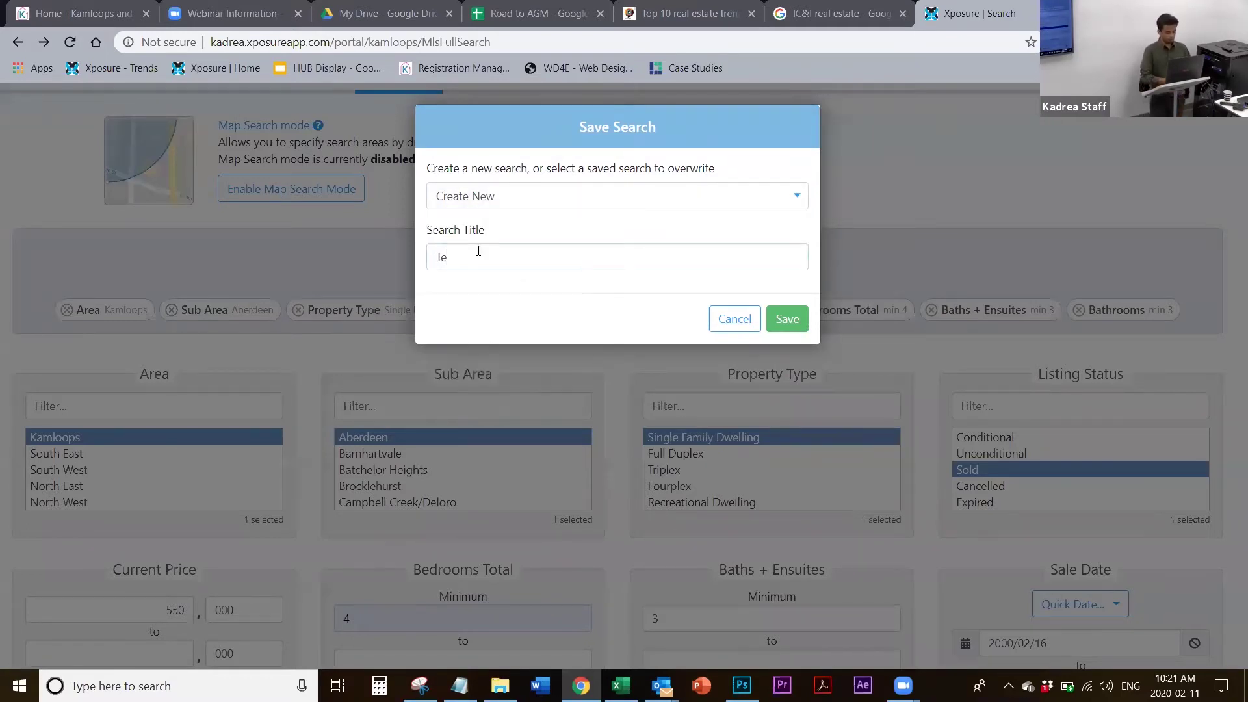
type("st Search Feb 12")
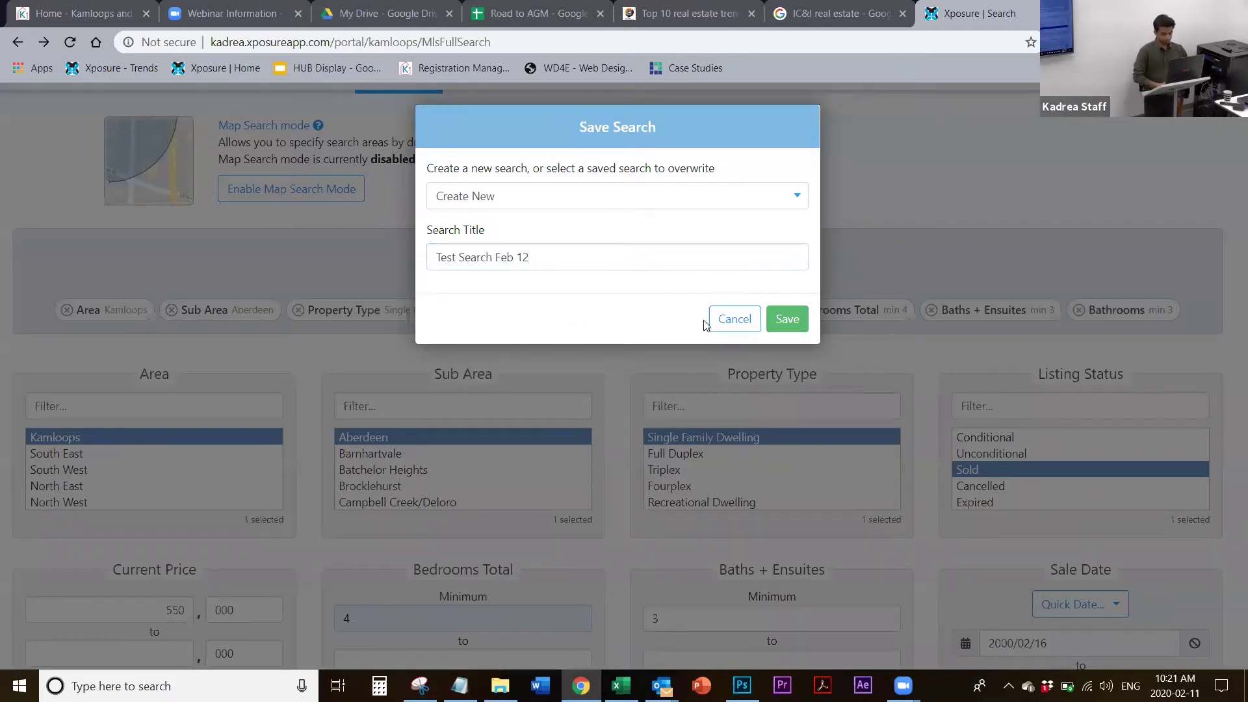
left_click(791, 329)
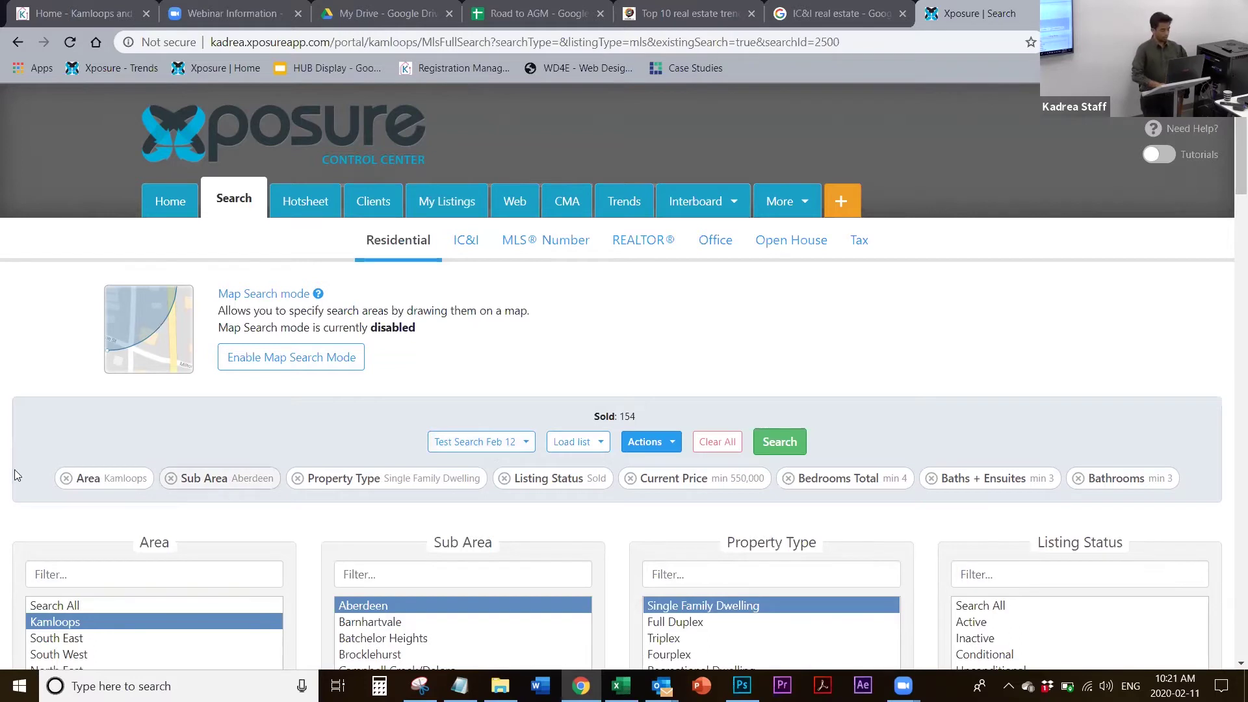
Remove the Area, Property Type and Listing Status filters, and reload the page to restore the saved search criteria
left_click(67, 479)
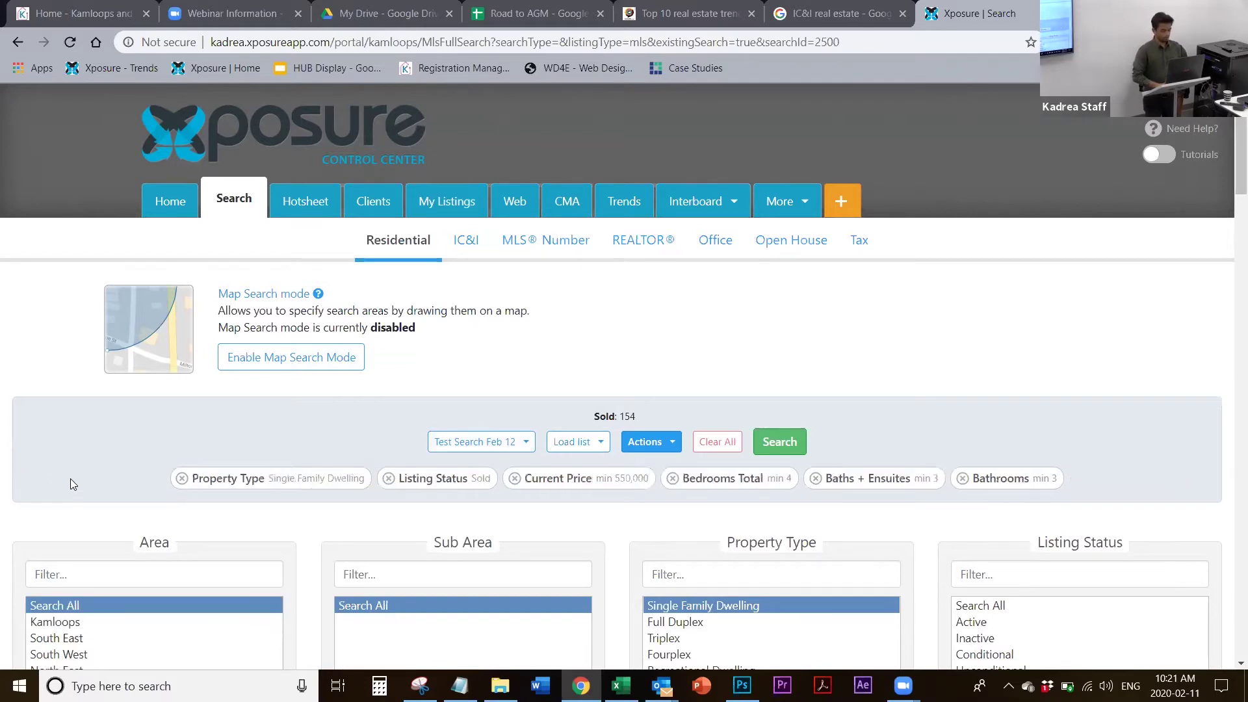
left_click(182, 479)
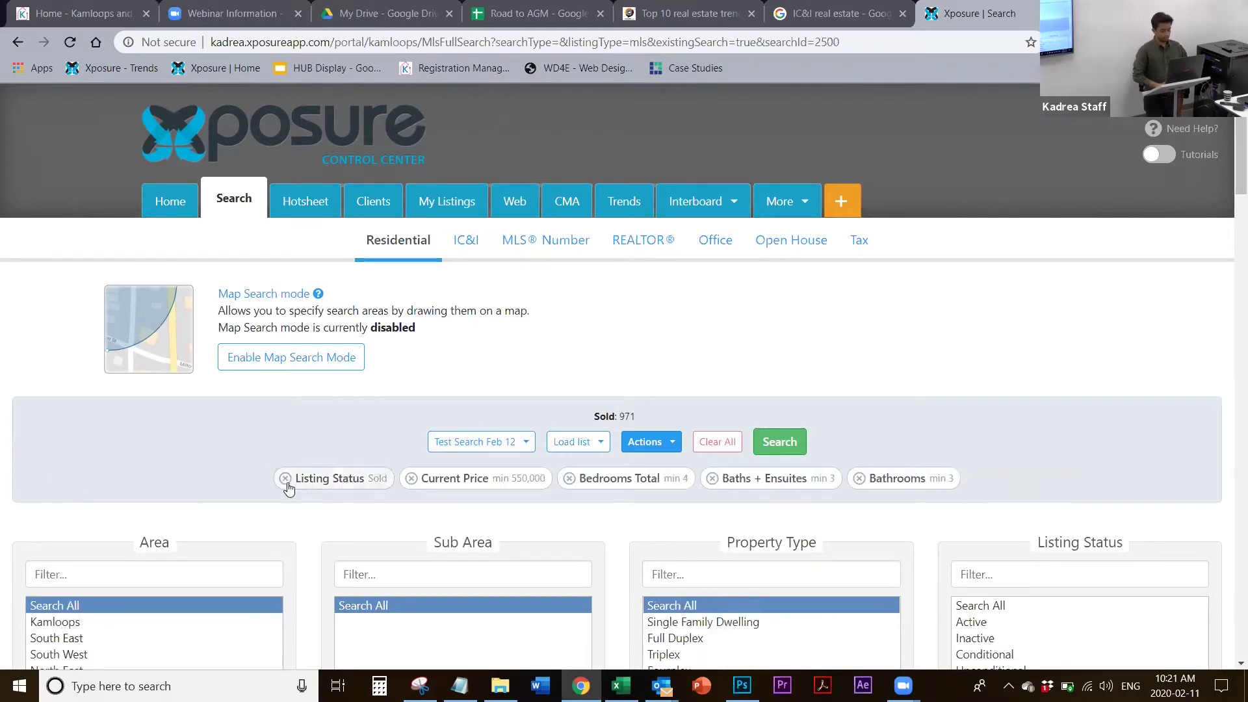
left_click(290, 480)
left_click(487, 447)
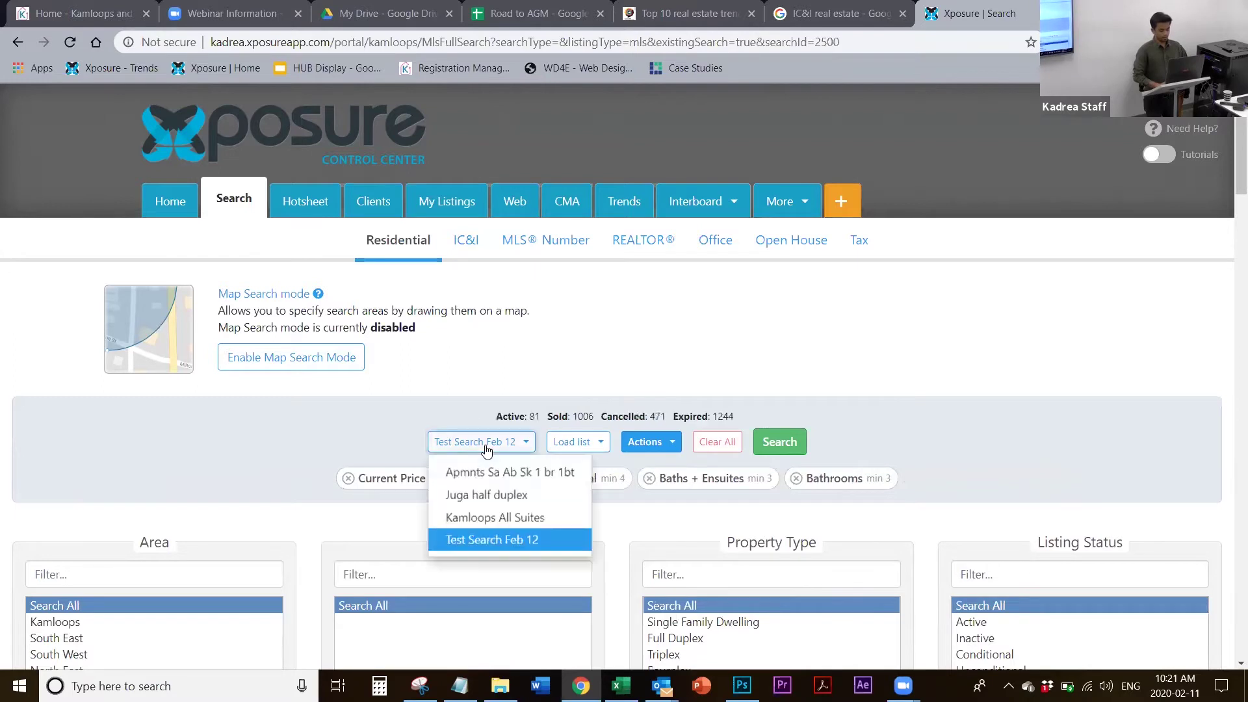
left_click(380, 436)
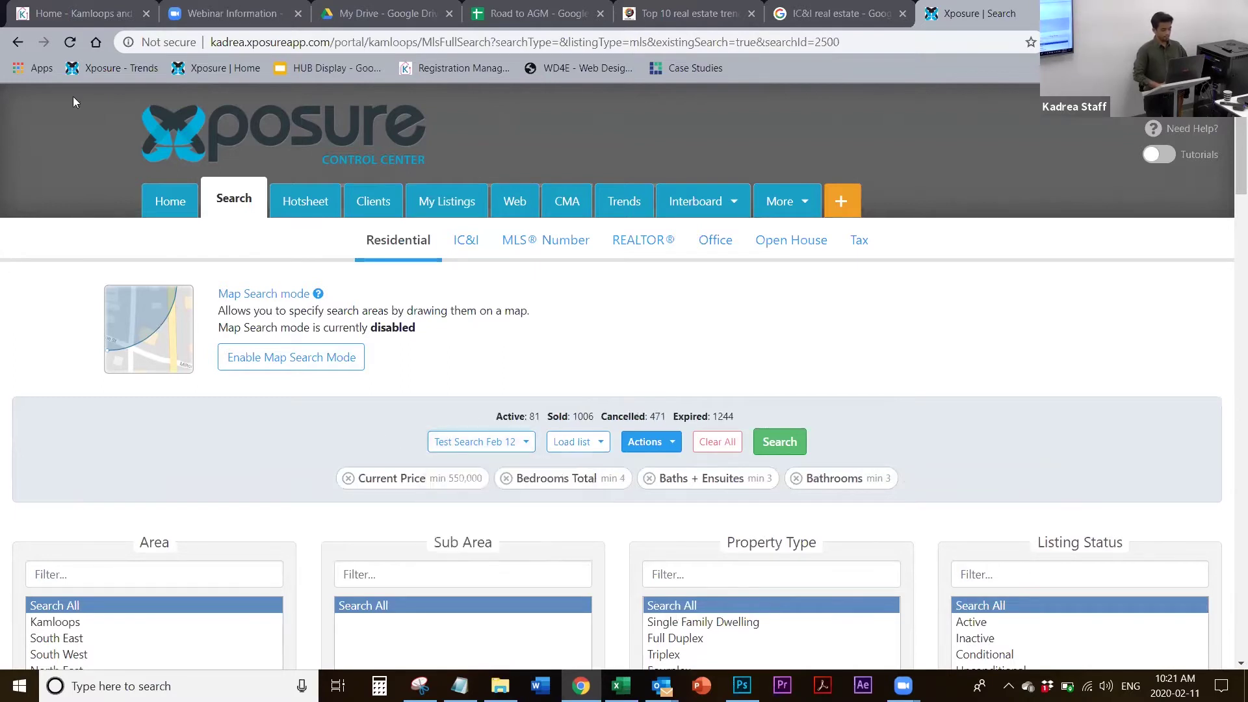
left_click(70, 43)
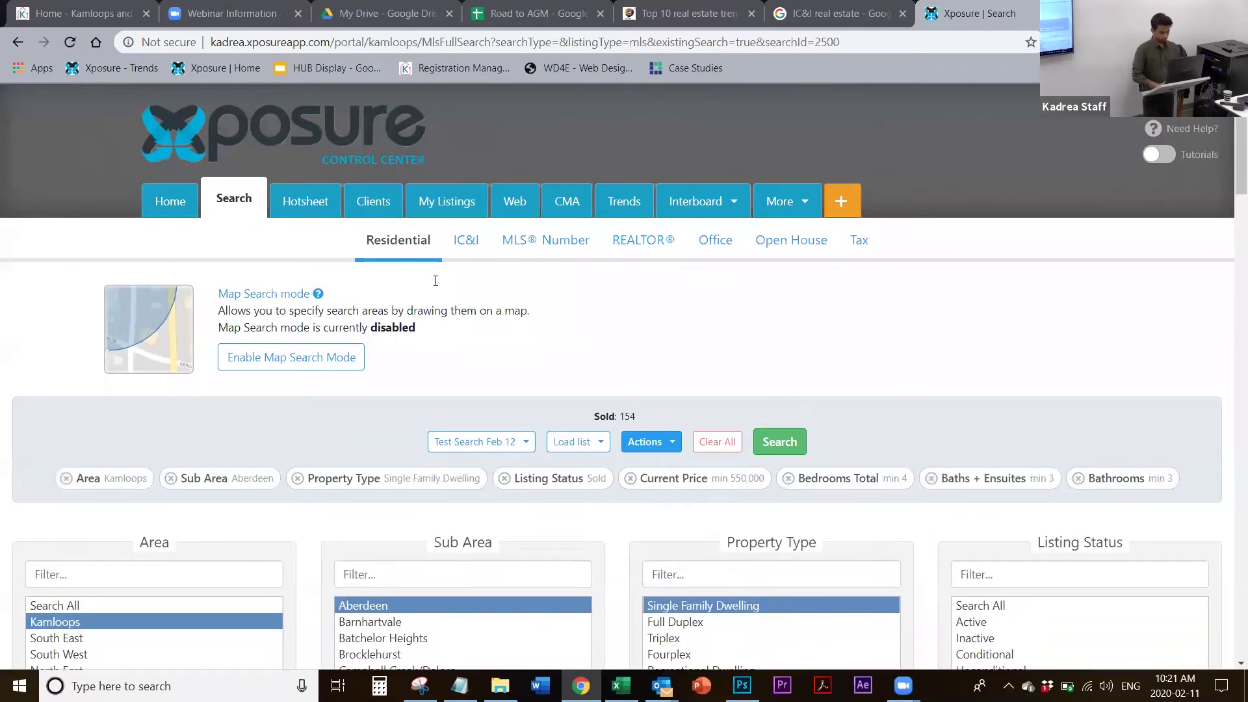
Load the saved half duplex search and switch back to the saved search Test Search Feb 12
left_click(513, 443)
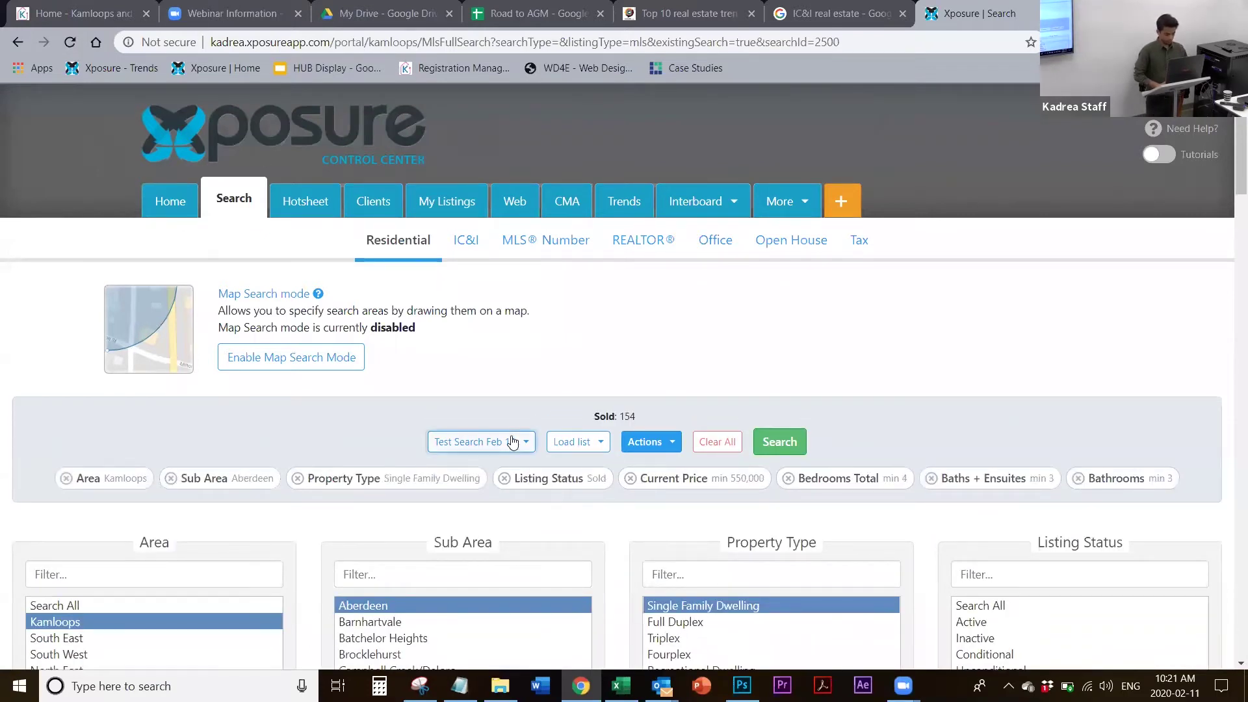
left_click(513, 495)
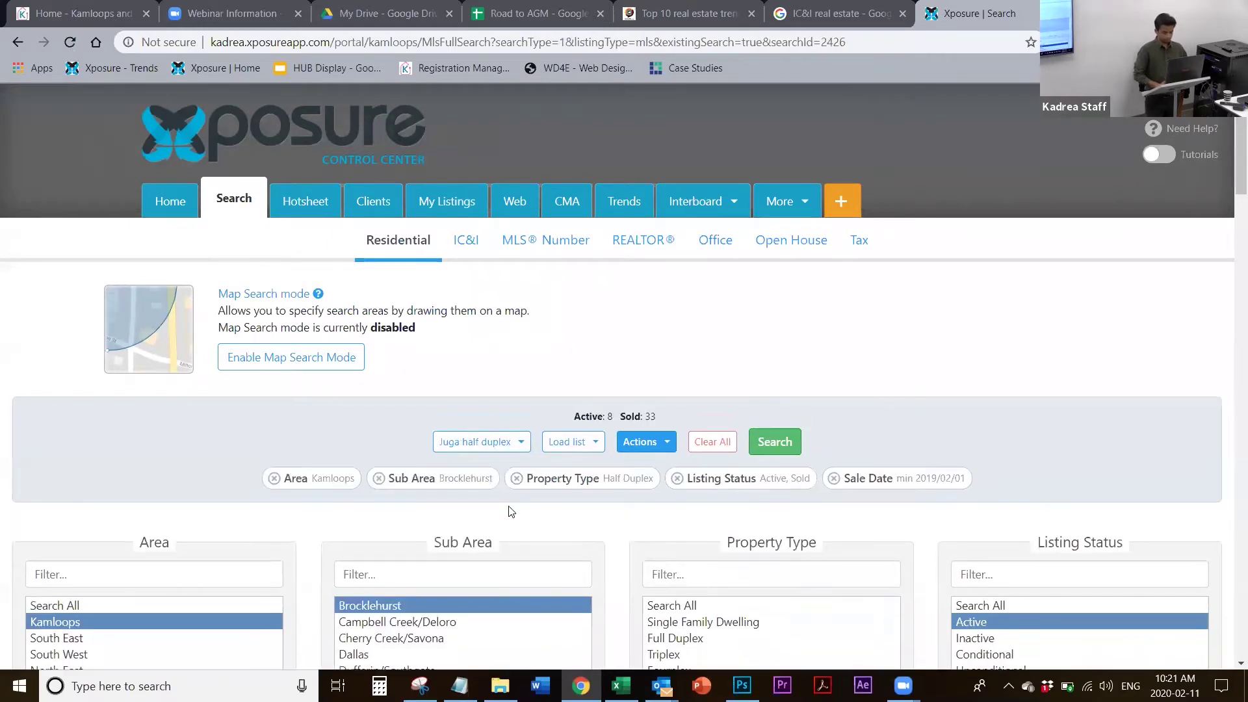
left_click(510, 442)
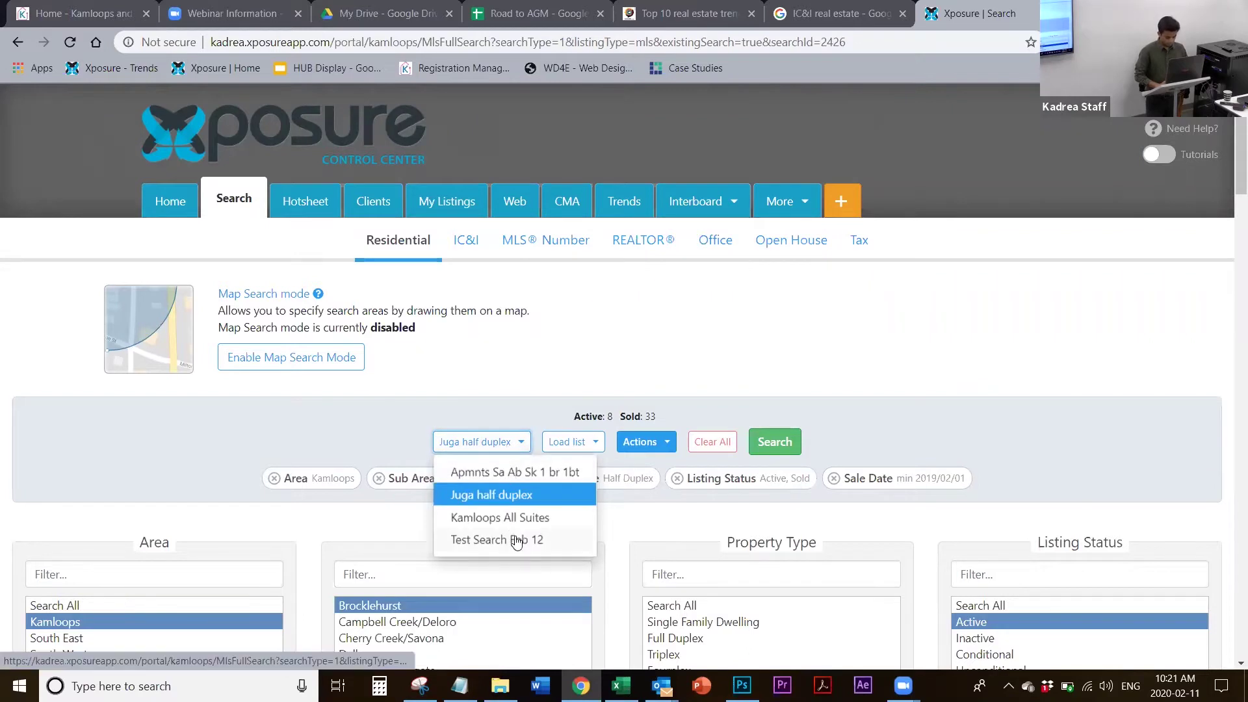
left_click(514, 539)
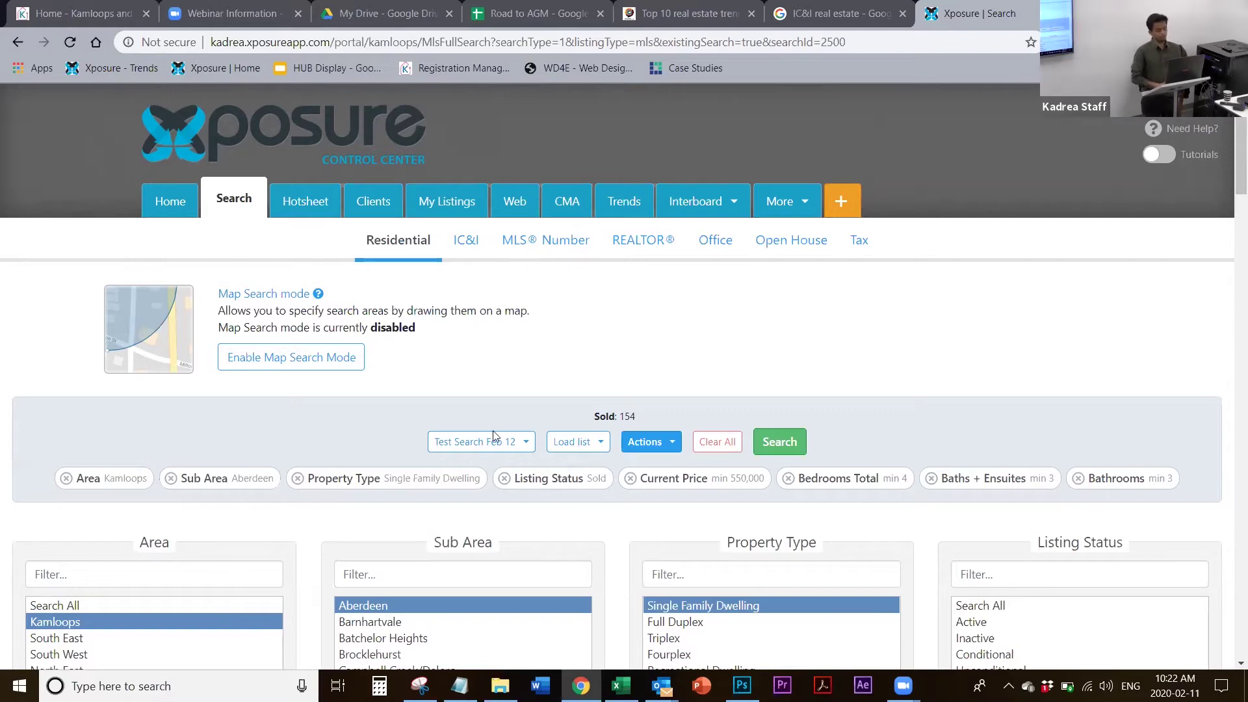
Review the loaded Test Search Feb 12 criteria and the actions available for managing saved searches, lists and search boxes
scroll(458, 402, "down", 3)
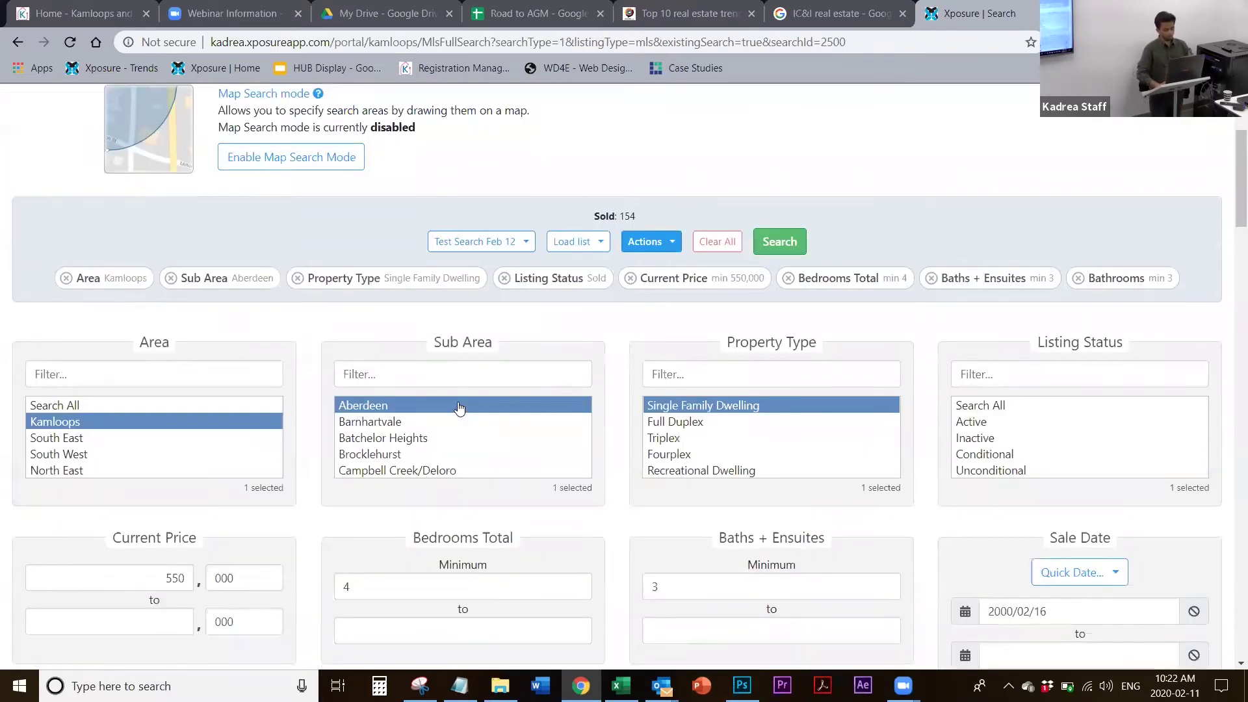
left_click(177, 426)
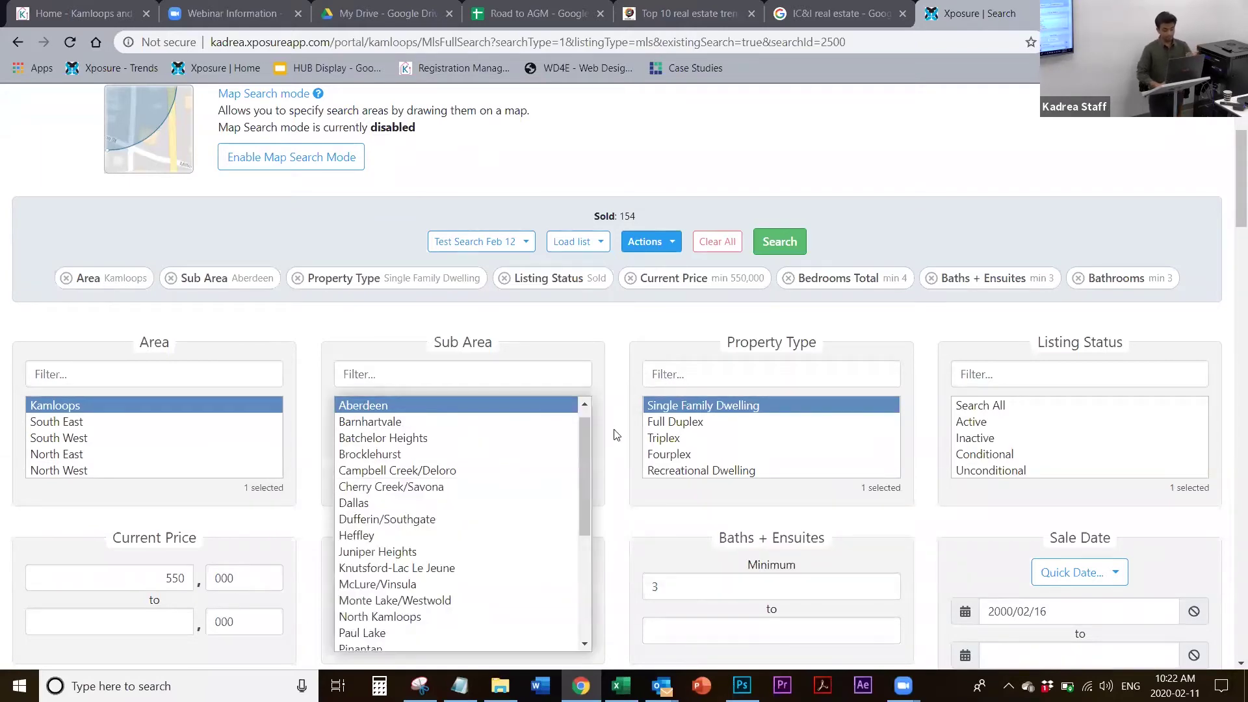
scroll(626, 440, "up", 2)
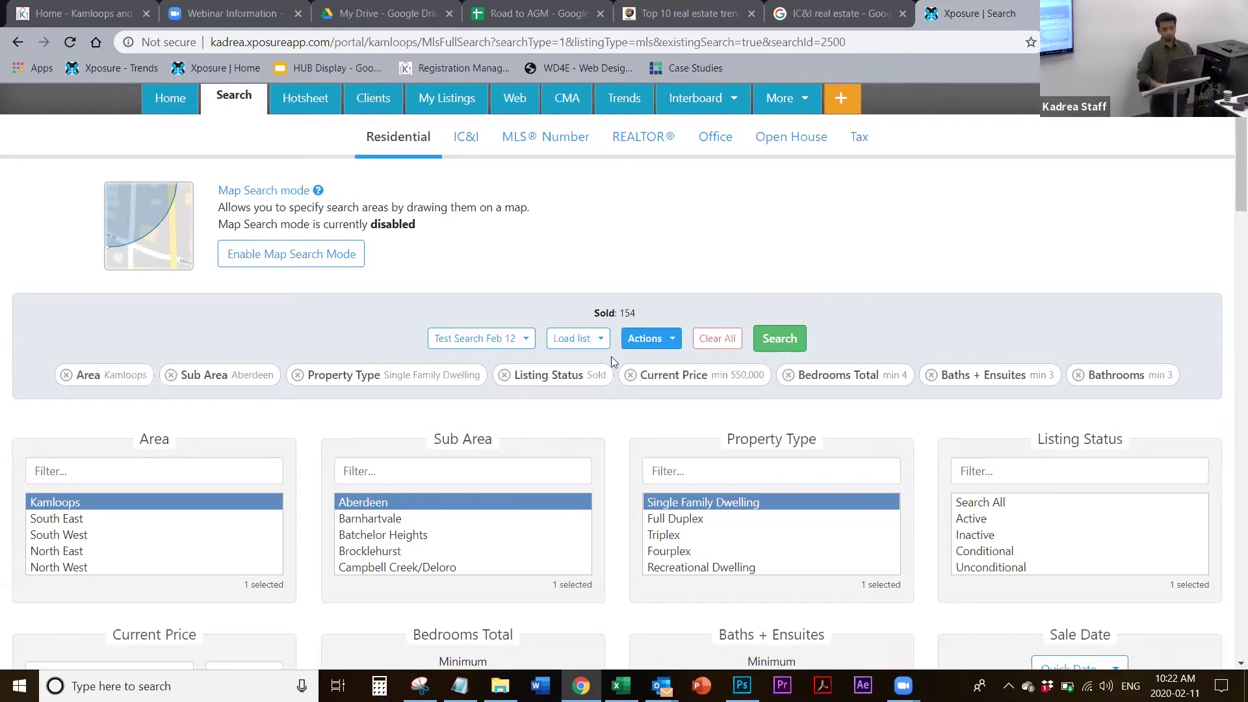
left_click(668, 347)
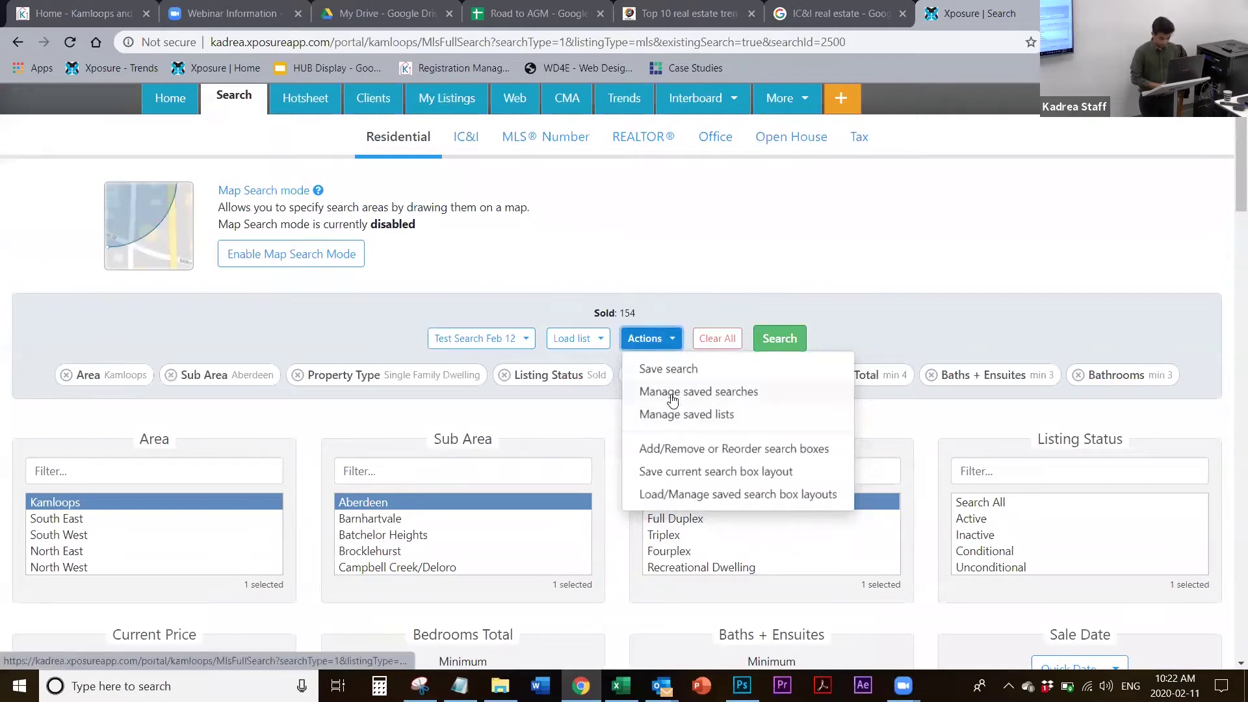
left_click(599, 435)
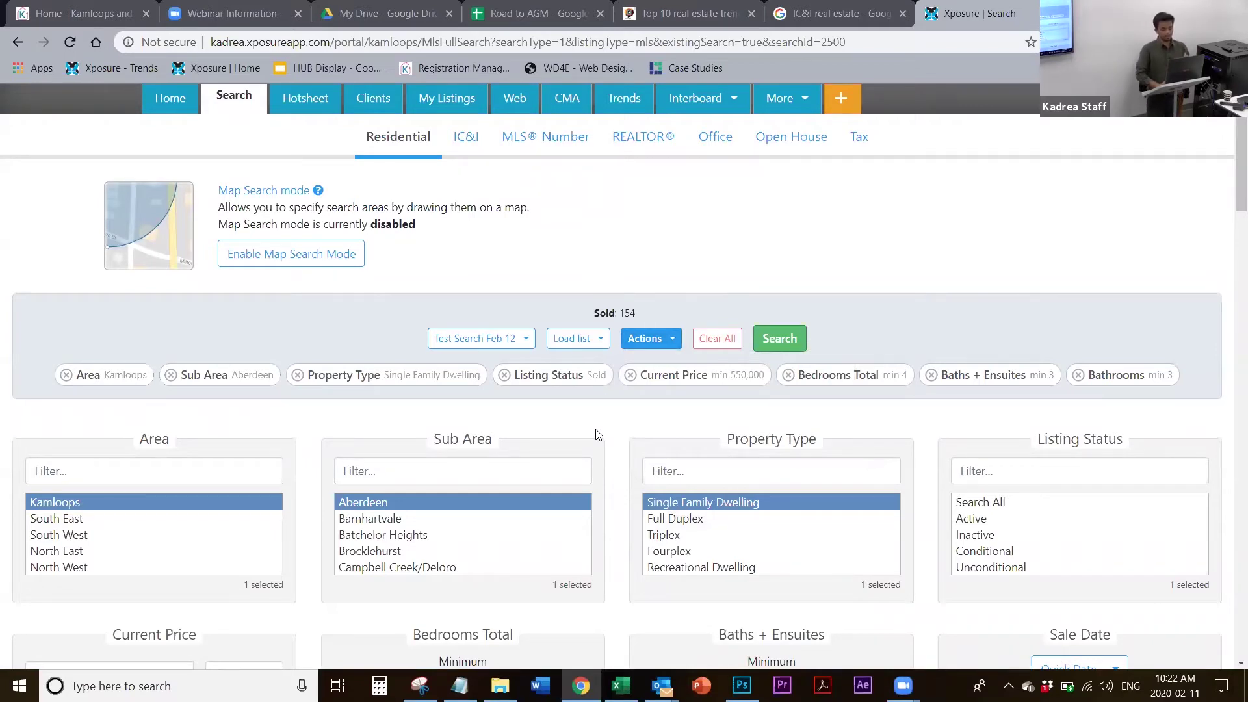
Run the Test Search Feb 12 search and look through the resulting listings and their columns
left_click(783, 340)
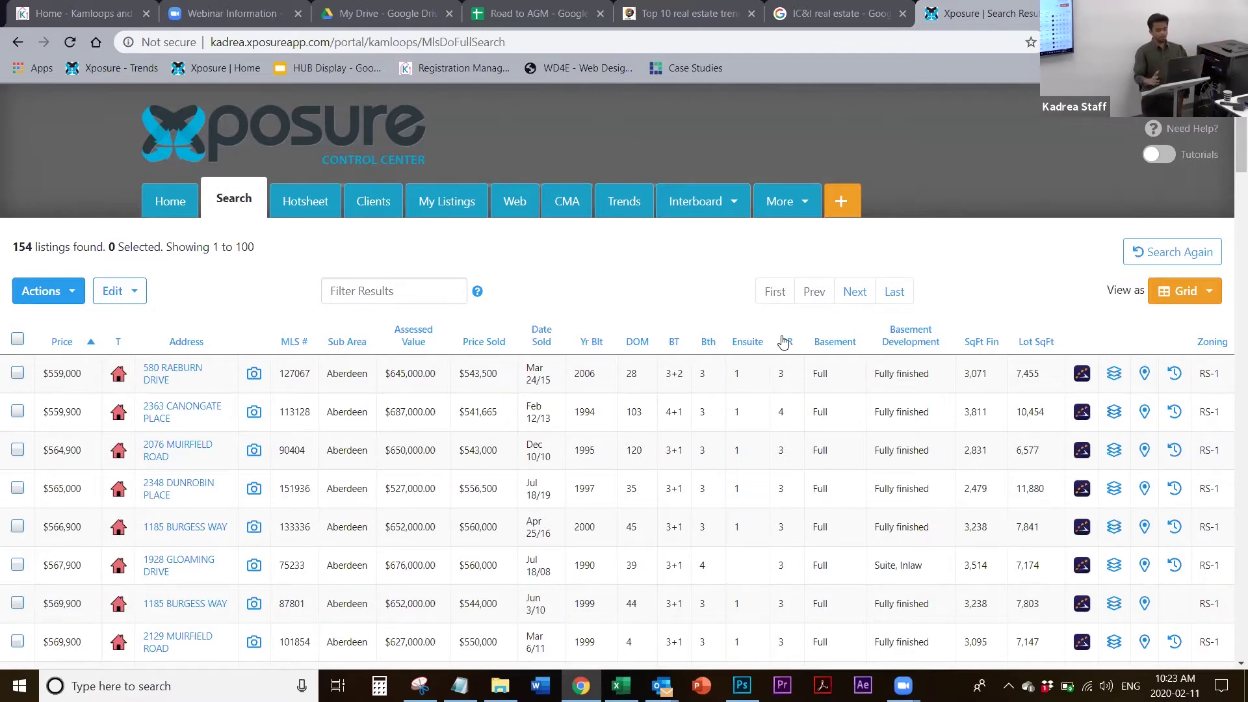
scroll(783, 341, "down", 15)
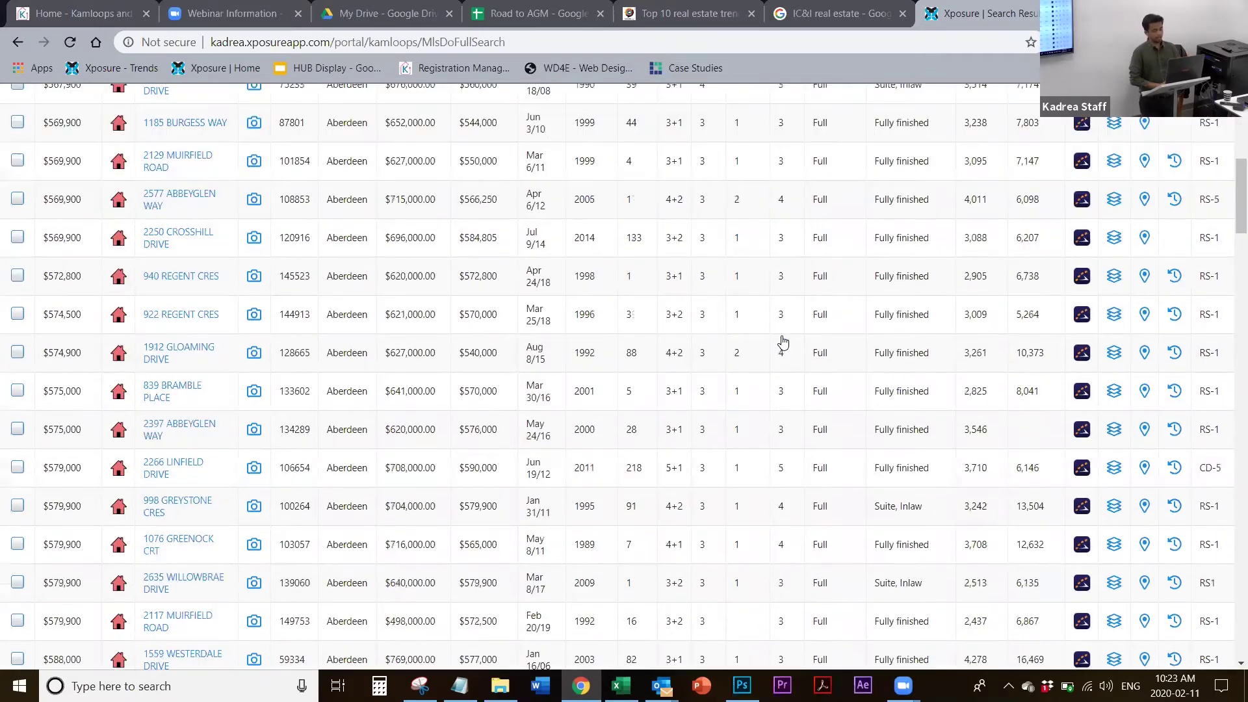
scroll(783, 341, "up", 15)
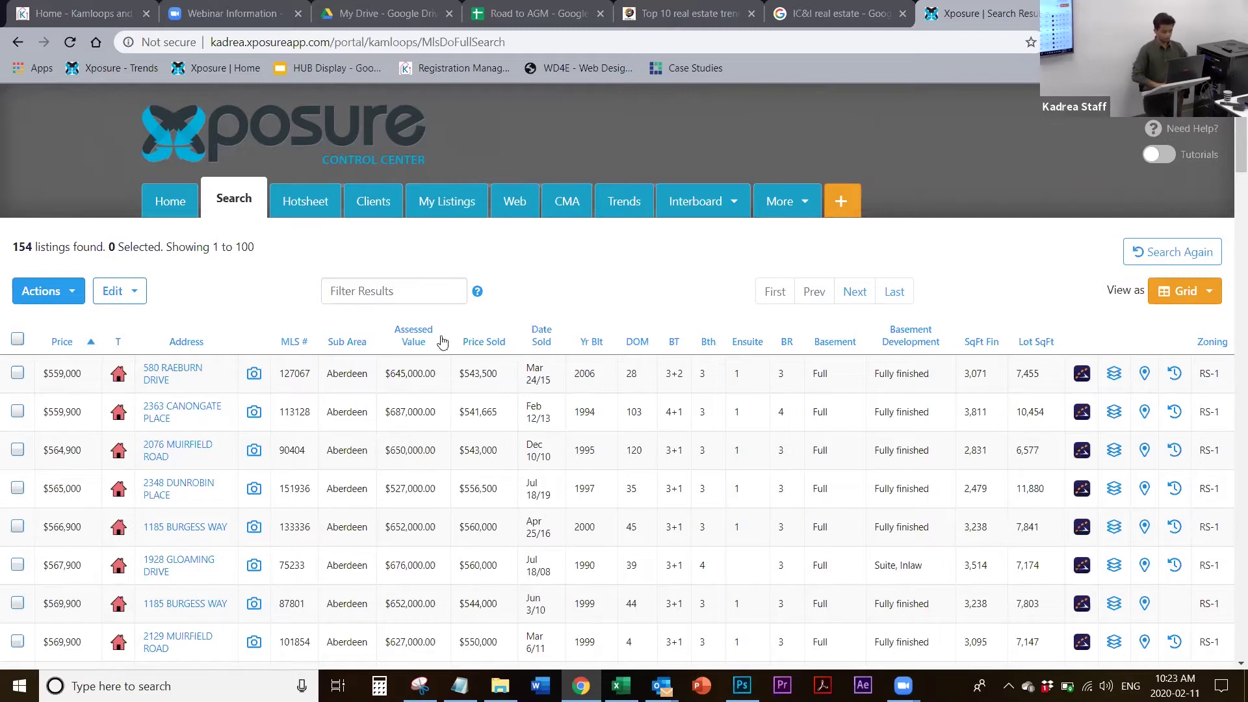
mouse_move(418, 338)
left_mouse_down()
mouse_move(299, 335)
mouse_move(546, 331)
mouse_move(357, 334)
mouse_move(421, 345)
left_mouse_up()
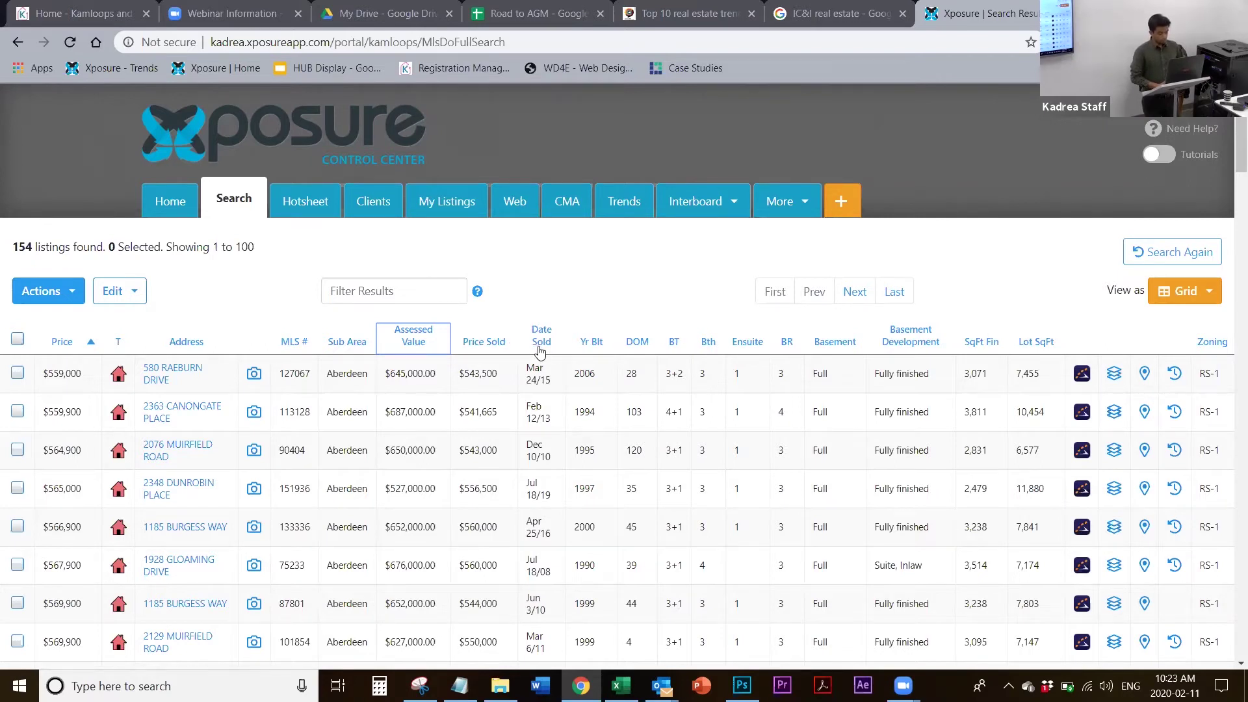
mouse_move(538, 352)
left_mouse_down()
mouse_move(484, 347)
mouse_move(541, 346)
left_mouse_up()
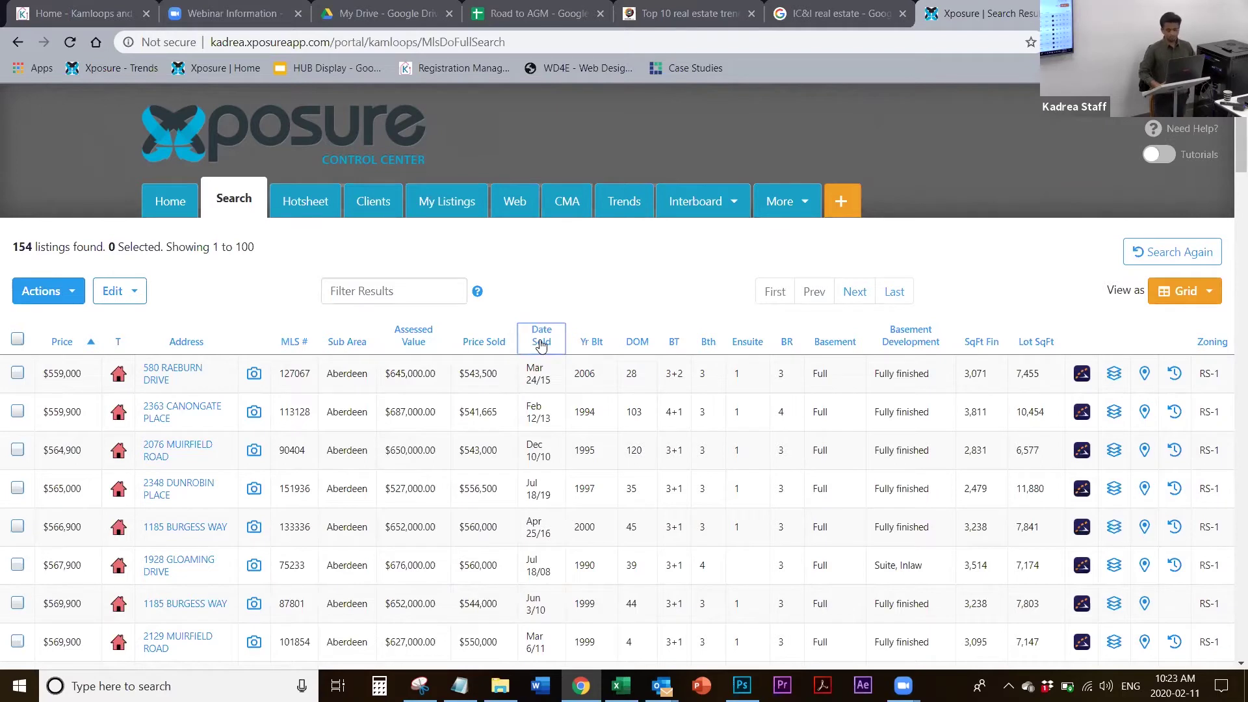
Add the calculated Ratio column to the search results grid
left_click(60, 298)
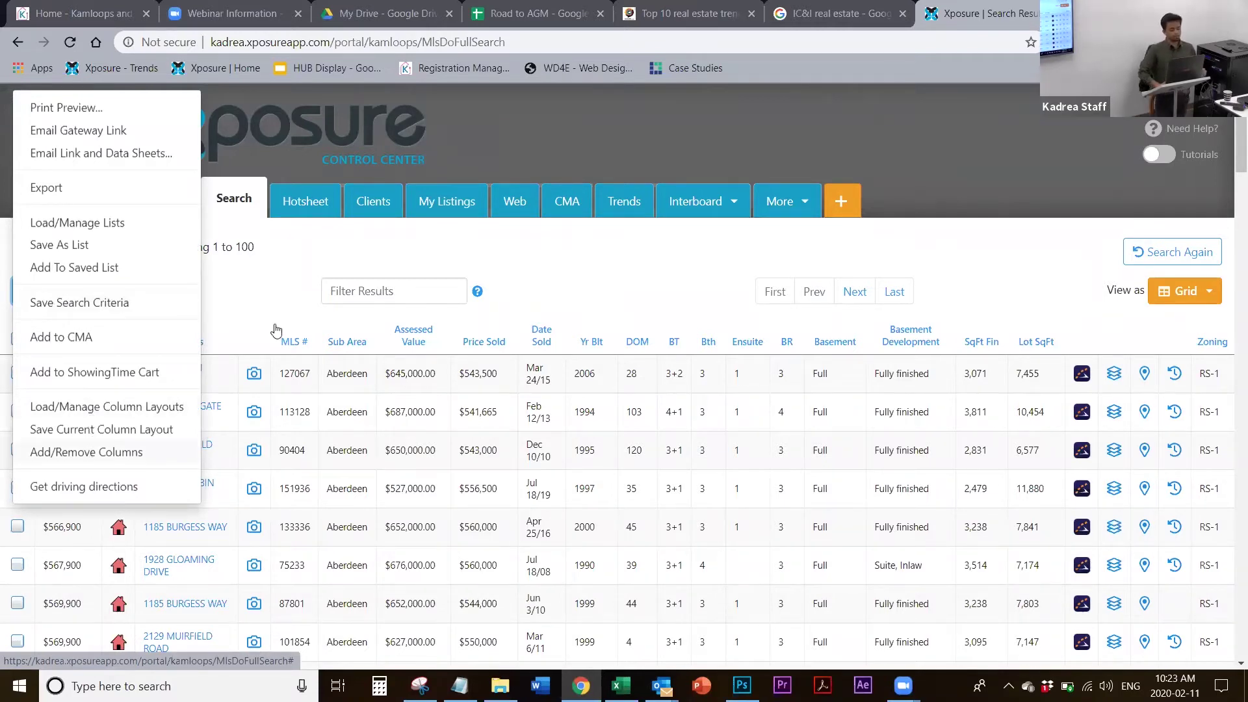
left_click(71, 293)
left_click(71, 294)
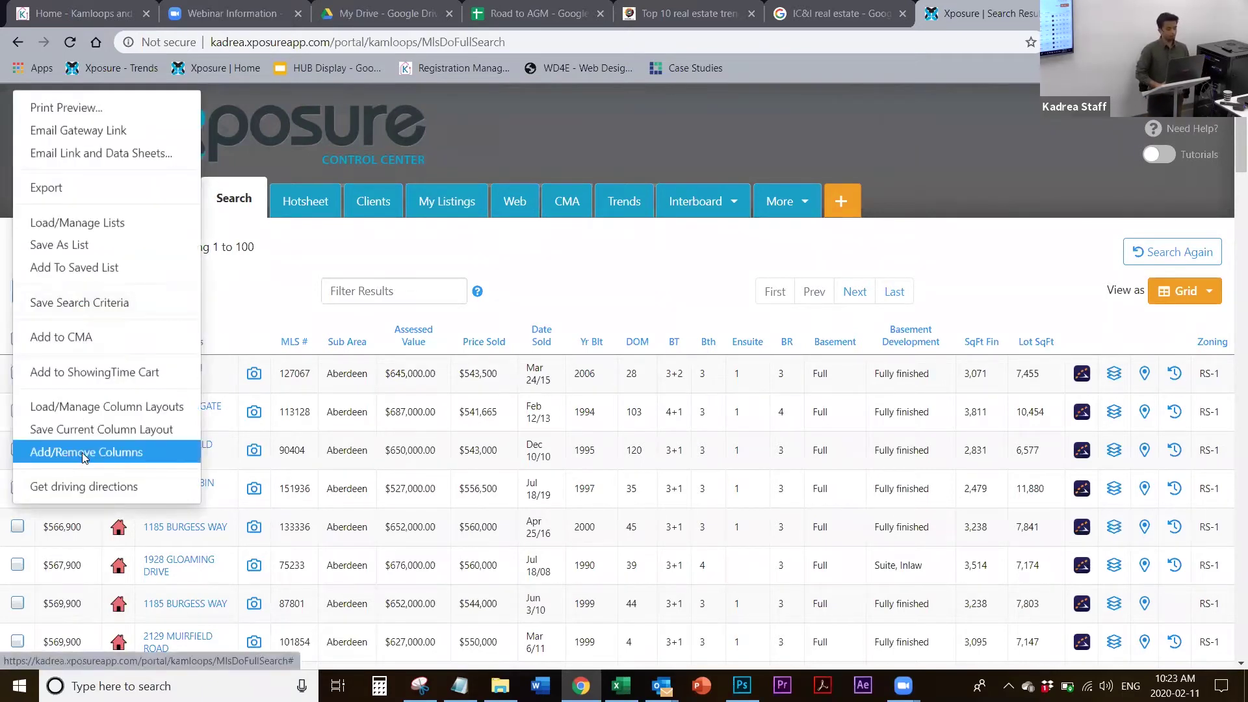
left_click(83, 452)
scroll(594, 360, "down", 2)
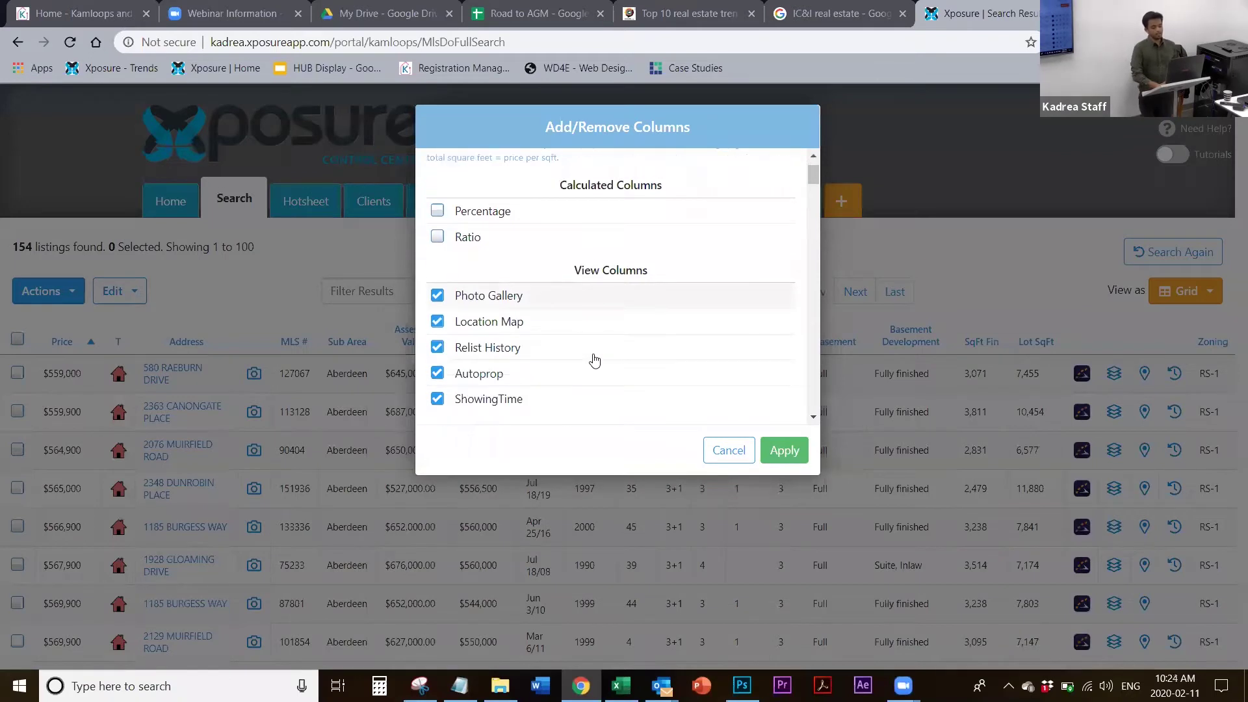
scroll(593, 359, "up", 2)
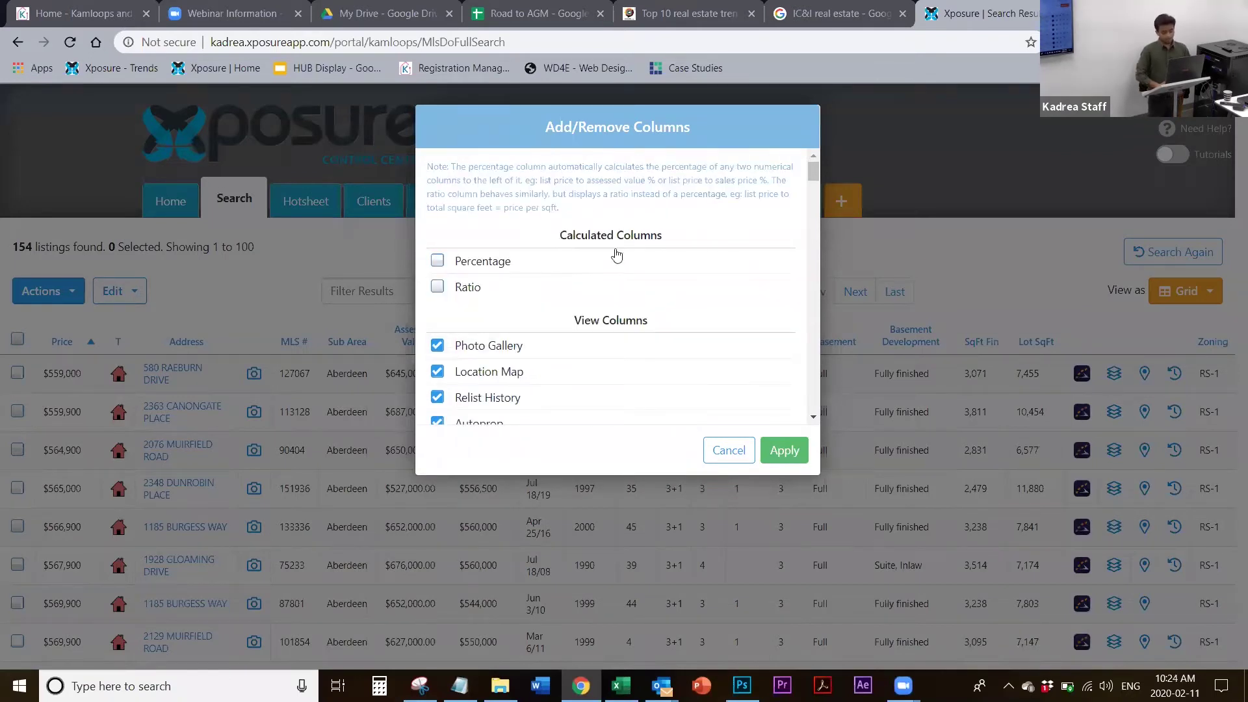
left_click(587, 281)
left_click(792, 456)
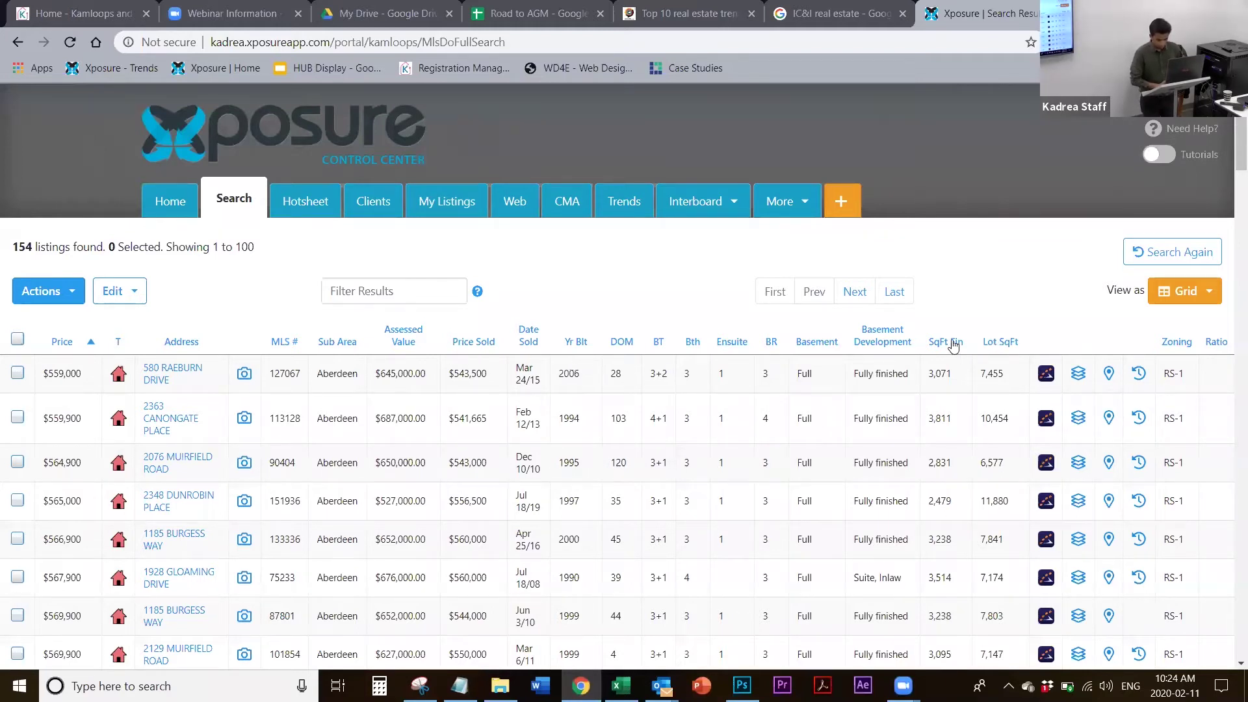
Reorder the results columns so SqFt Fin follows Price Sold and Ratio follows SqFt Fin, and check the calculated ratios
left_click_drag(953, 344, 511, 351)
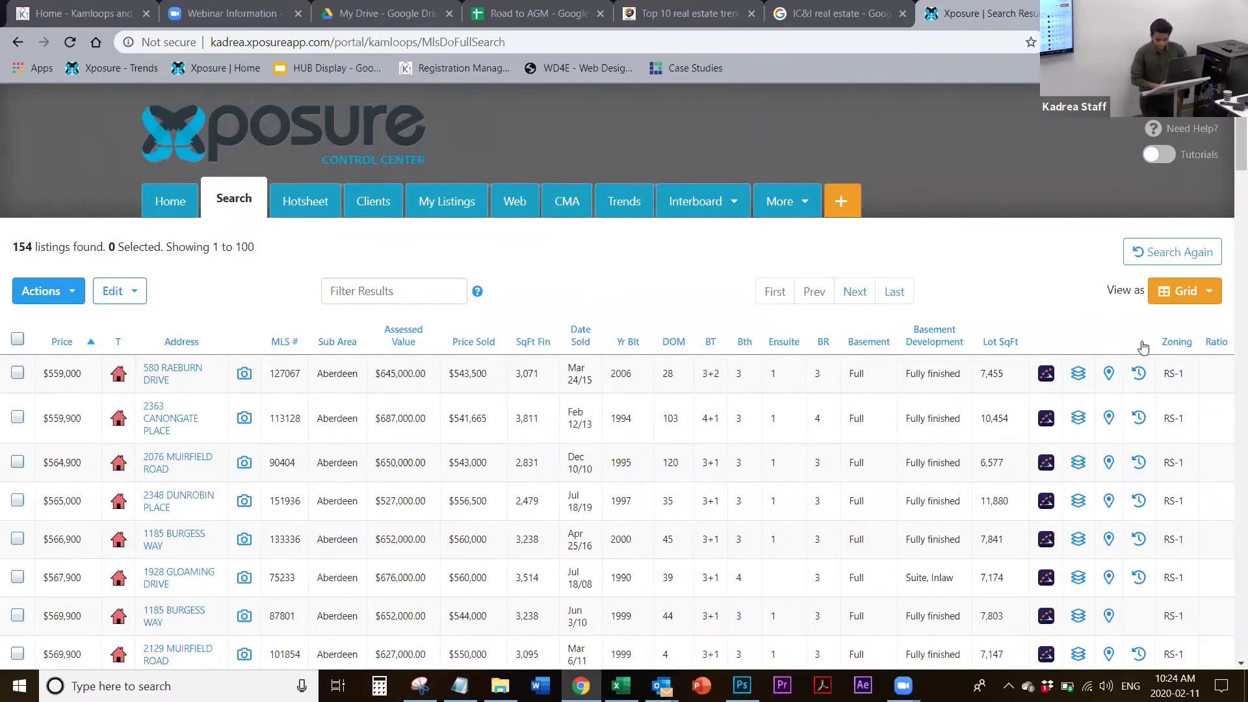
left_click_drag(1218, 345, 560, 341)
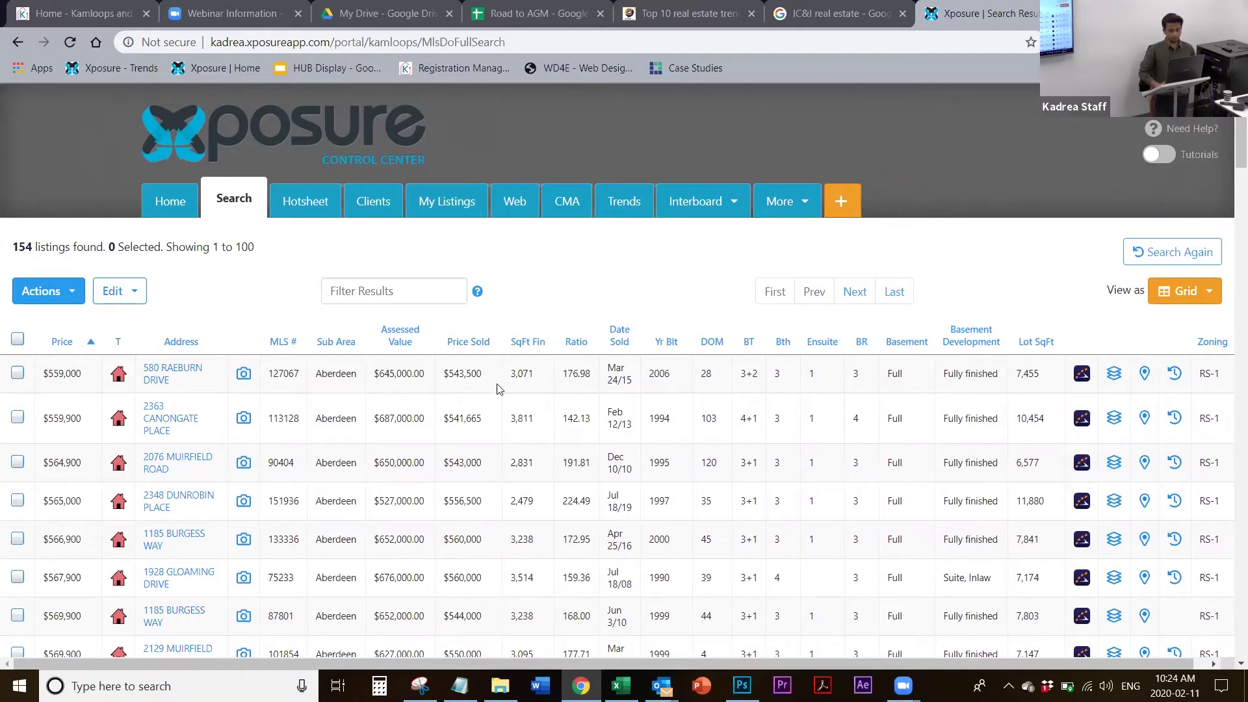
scroll(584, 386, "down", 3)
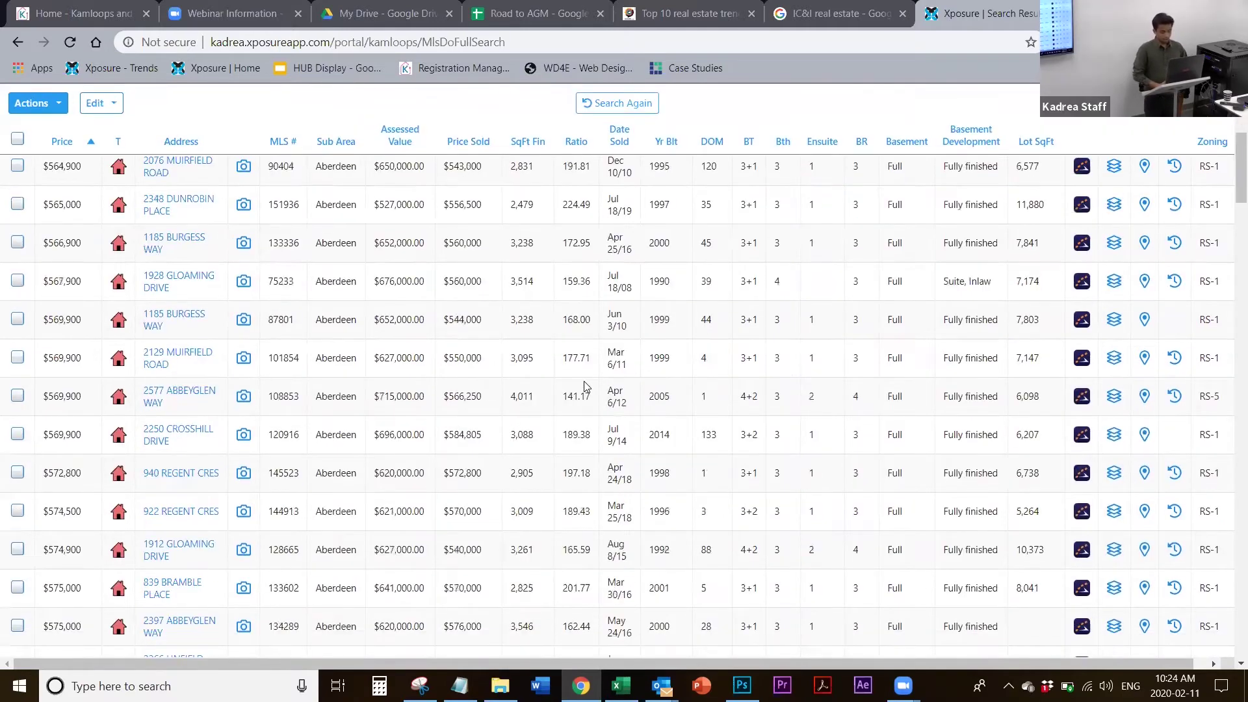
scroll(578, 351, "up", 3)
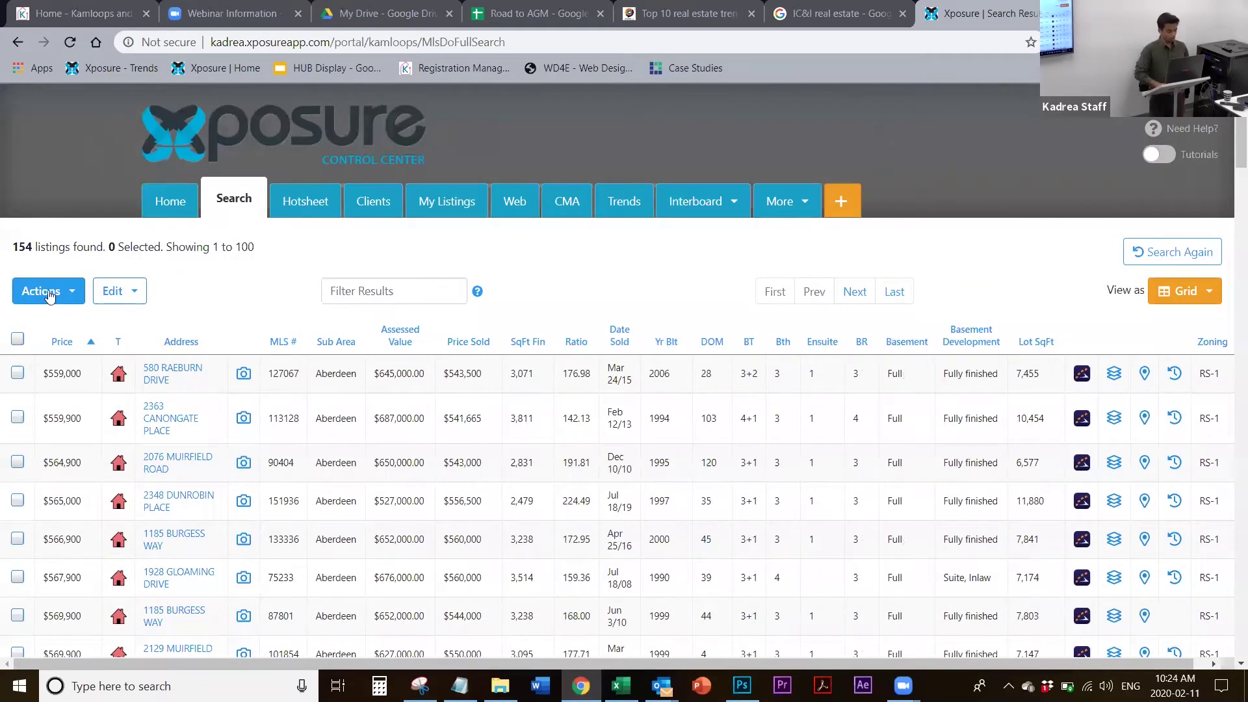
Reopen the column selection for the results grid and switch the ShowingTime and Autoprop columns off and back on
left_click(46, 294)
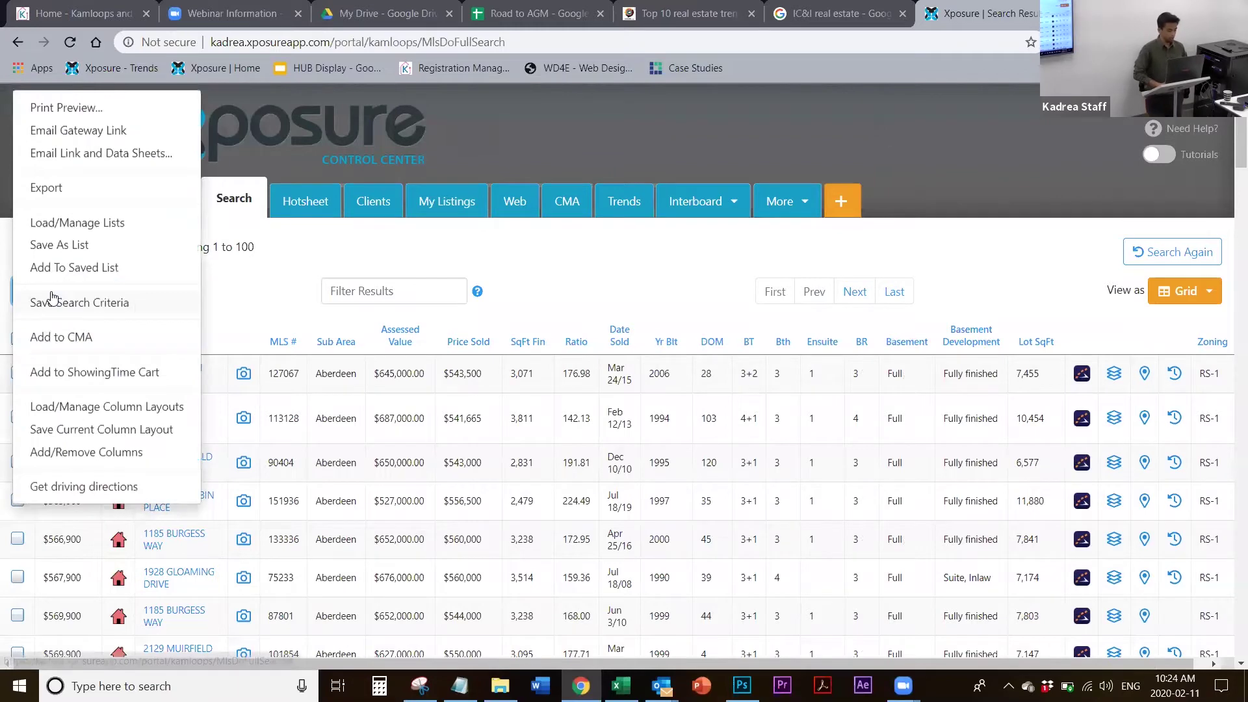
left_click(92, 452)
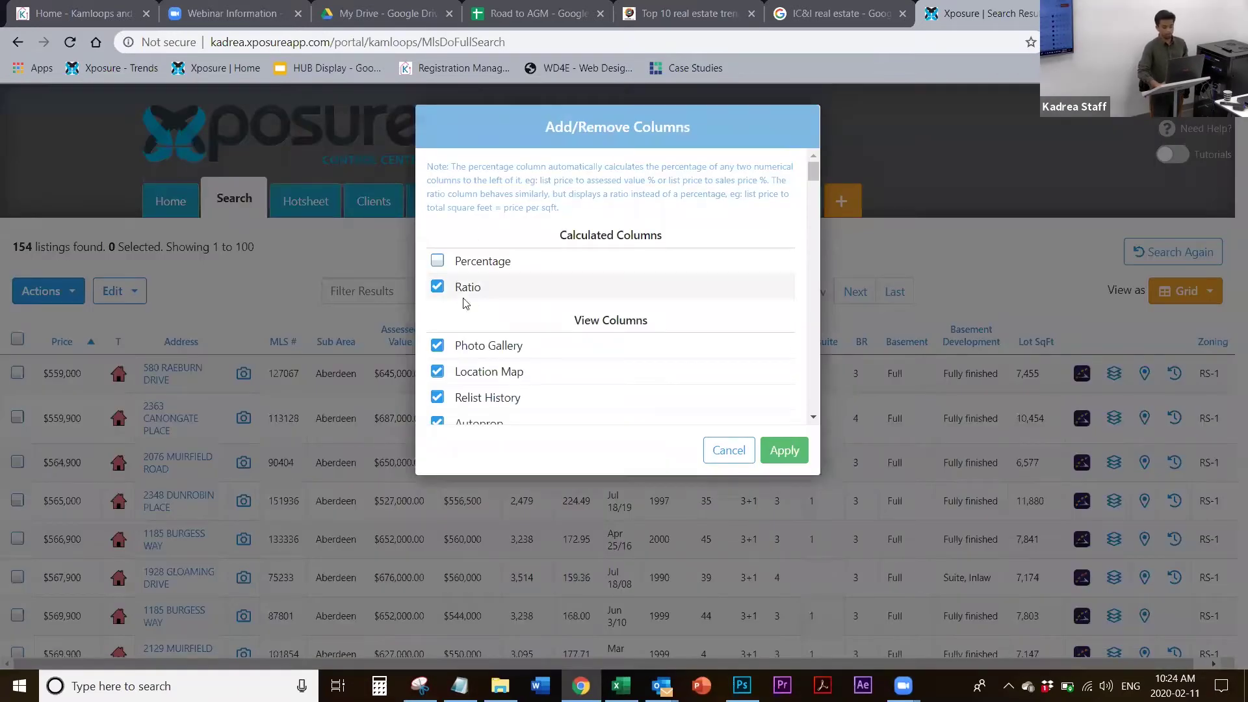
left_click(464, 298)
scroll(464, 297, "down", 3)
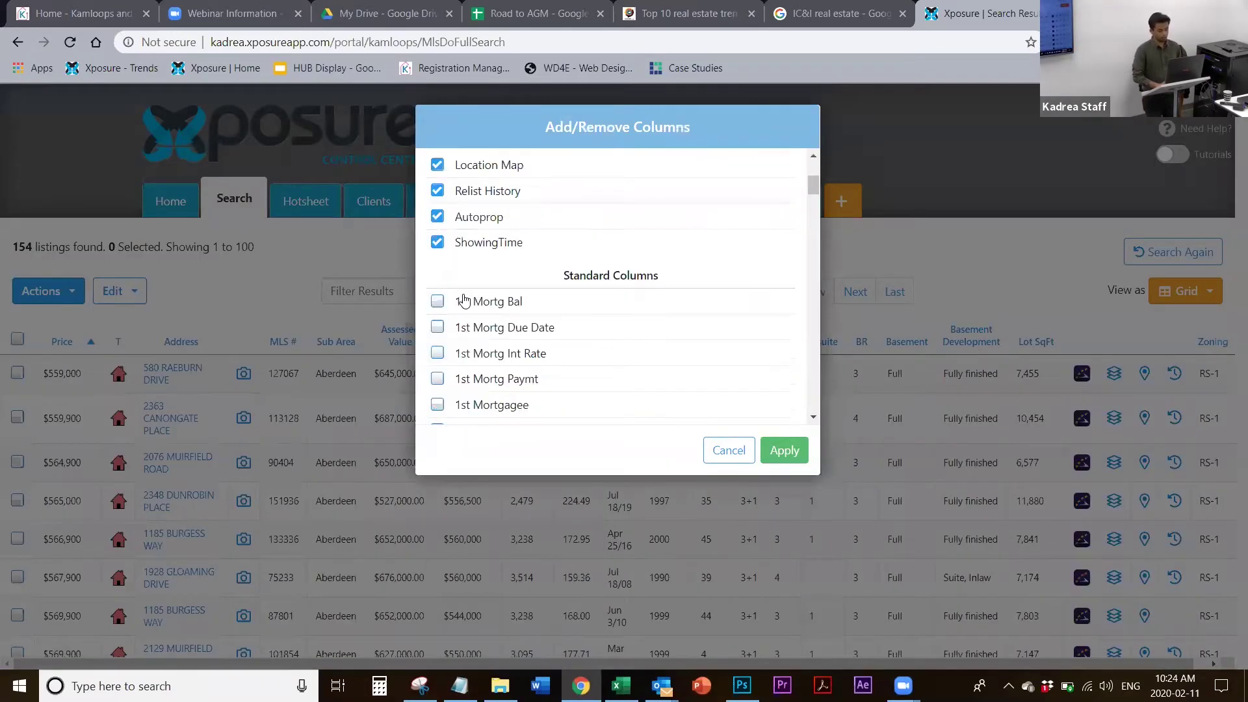
left_click(490, 243)
left_click(480, 221)
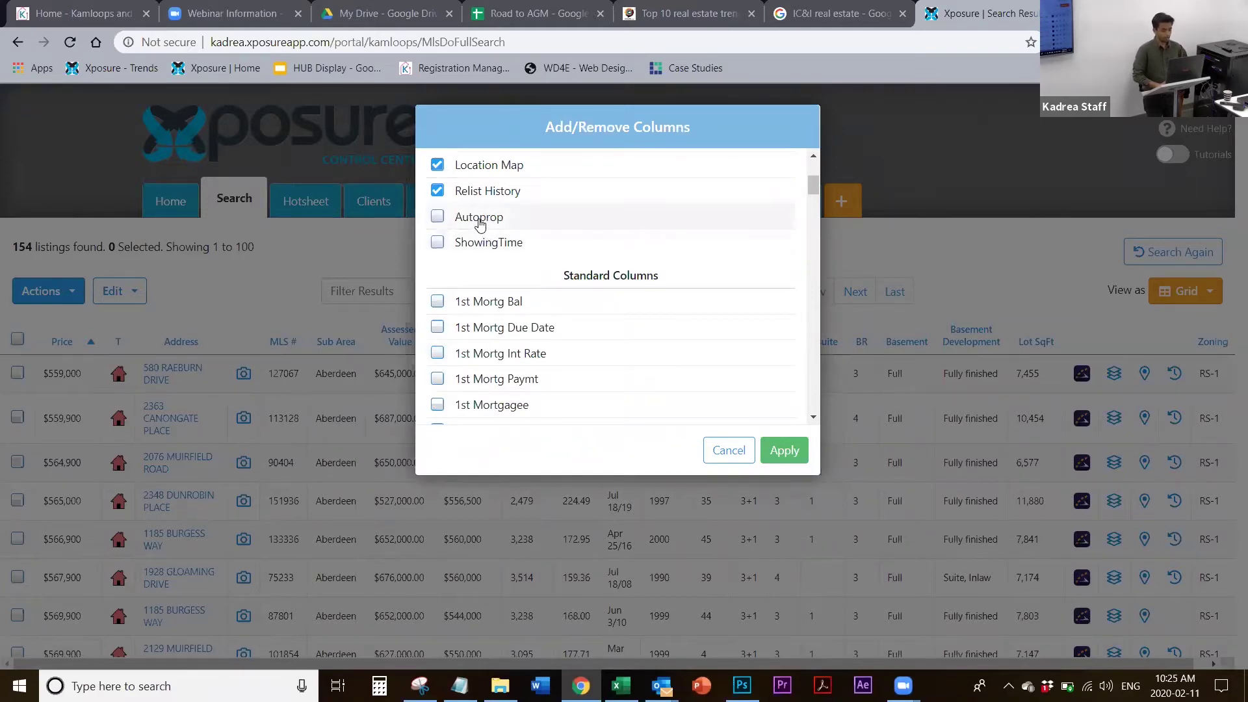
left_click(480, 222)
left_click(486, 246)
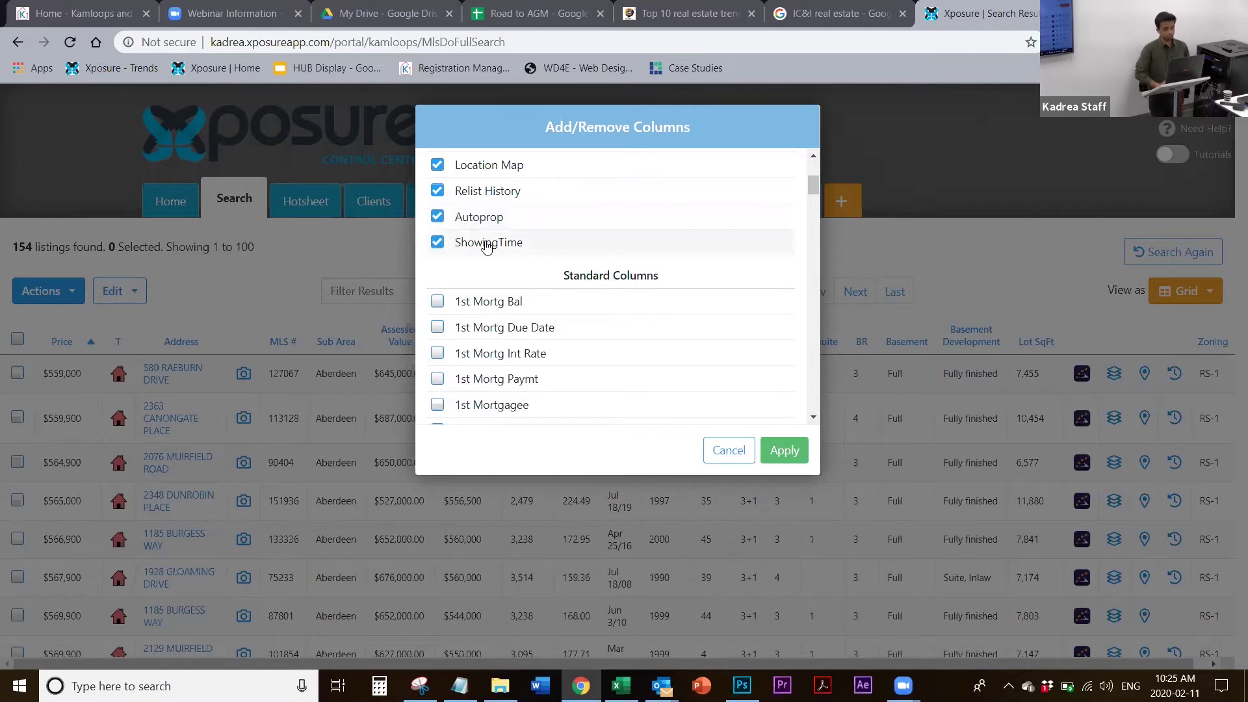
Look through the standard columns available for the results grid and cancel the column selection
scroll(486, 246, "down", 10)
scroll(486, 246, "down", 20)
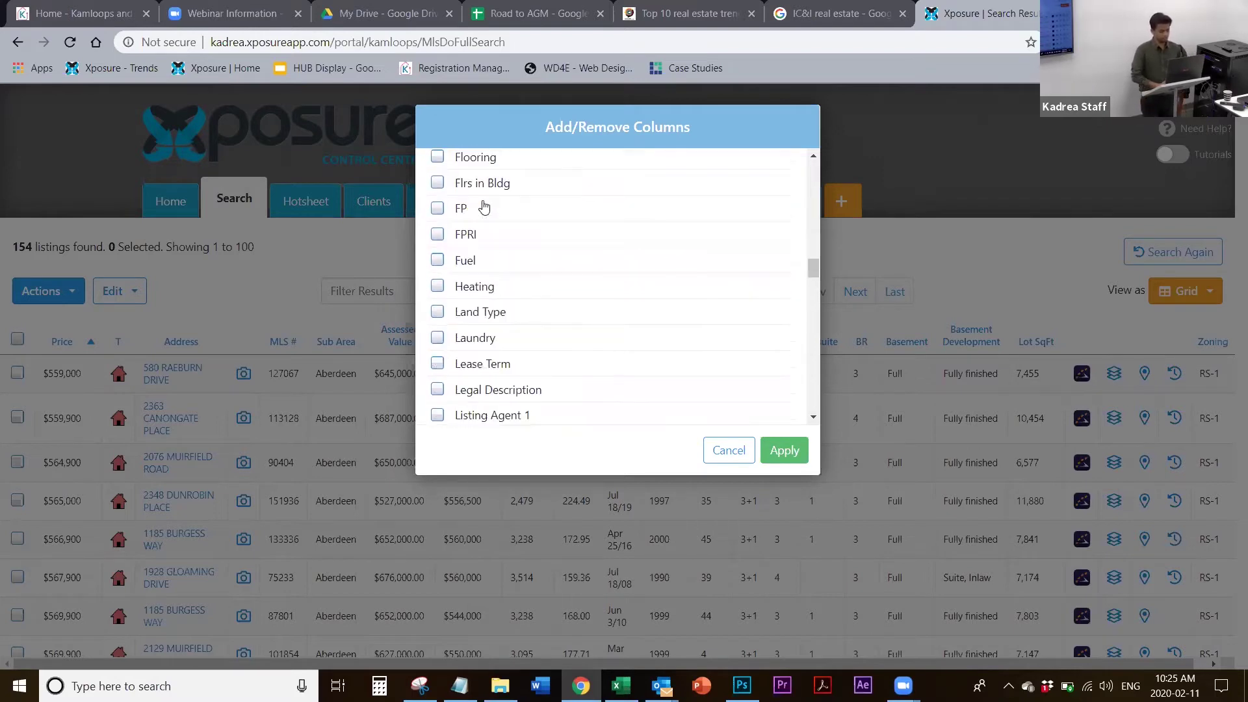
scroll(481, 176, "down", 10)
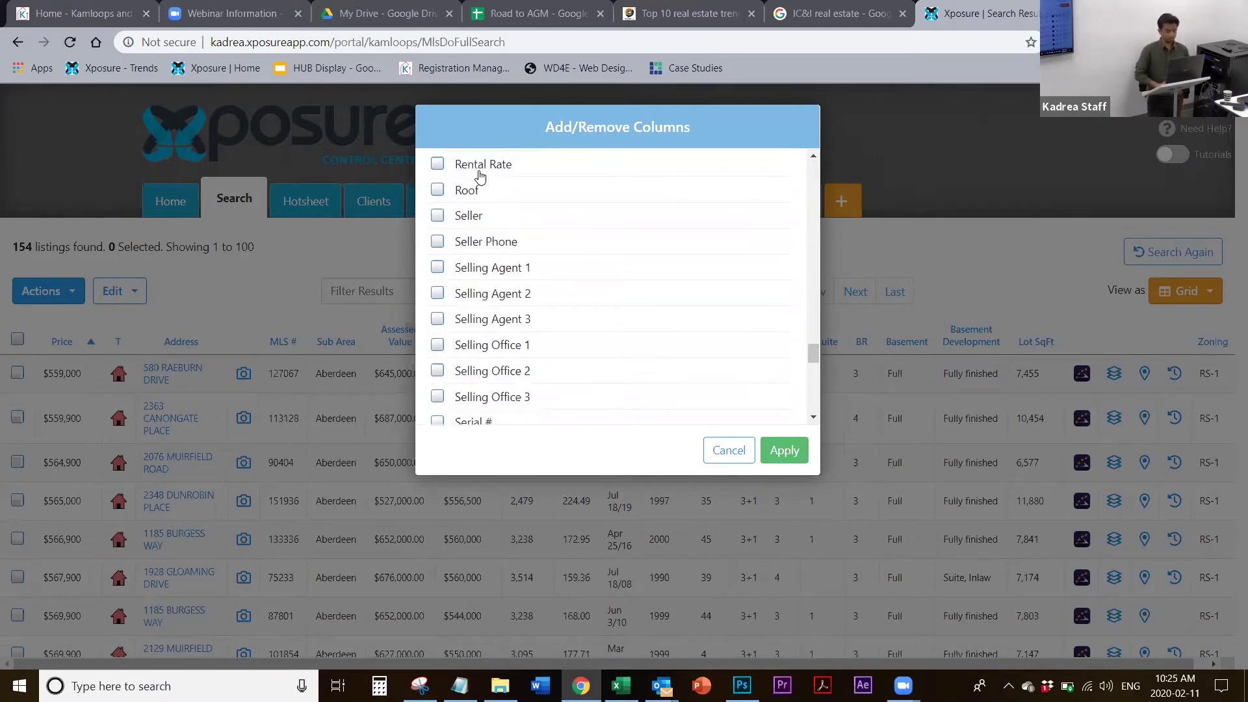
scroll(479, 176, "down", 5)
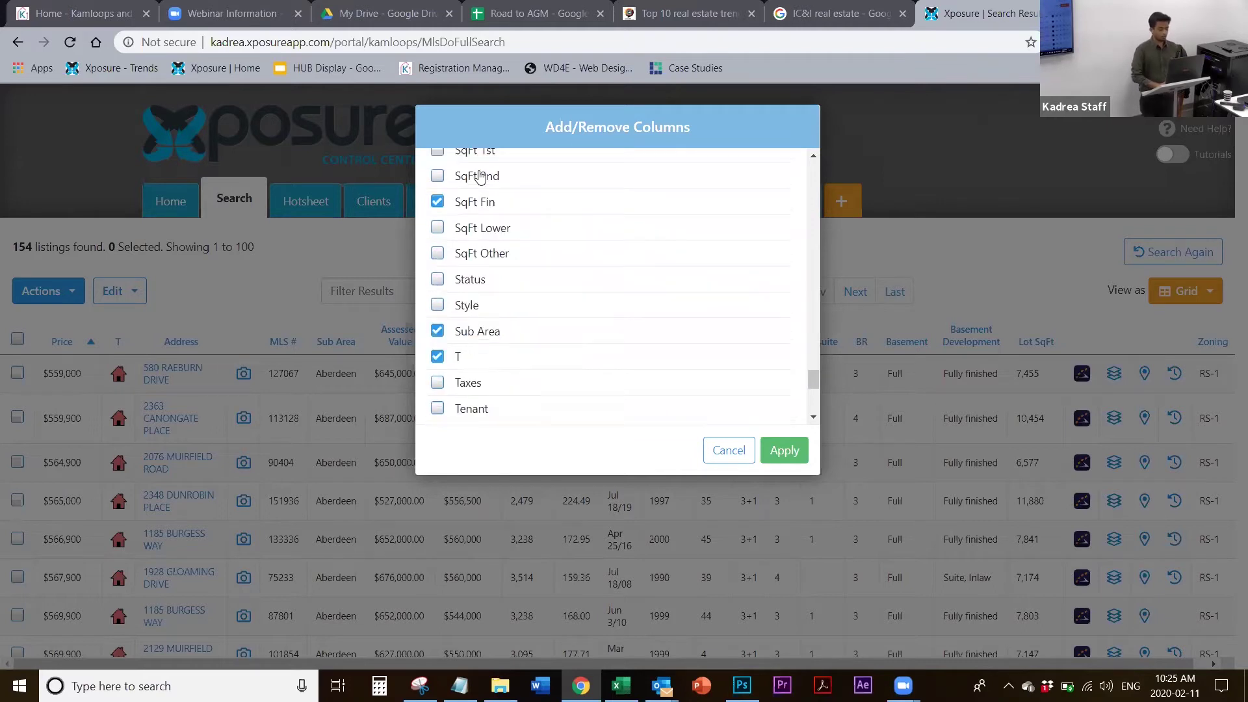
scroll(480, 176, "up", 4)
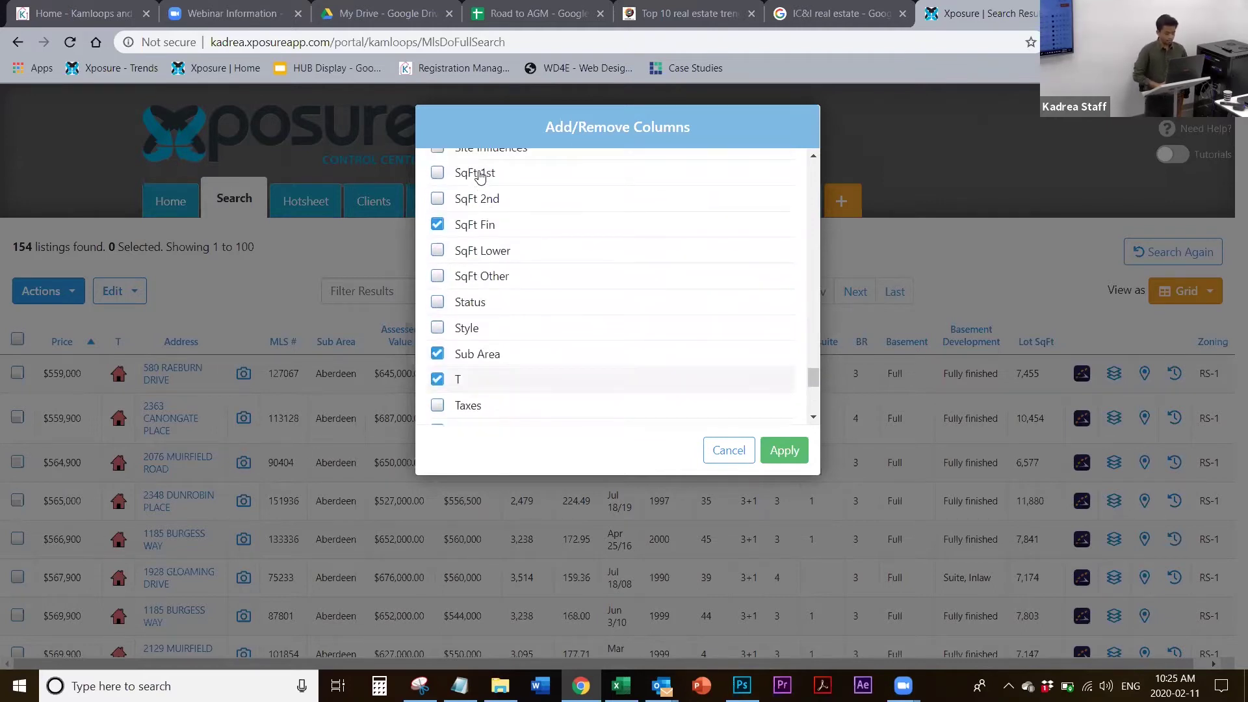
scroll(479, 175, "up", 5)
scroll(480, 176, "up", 15)
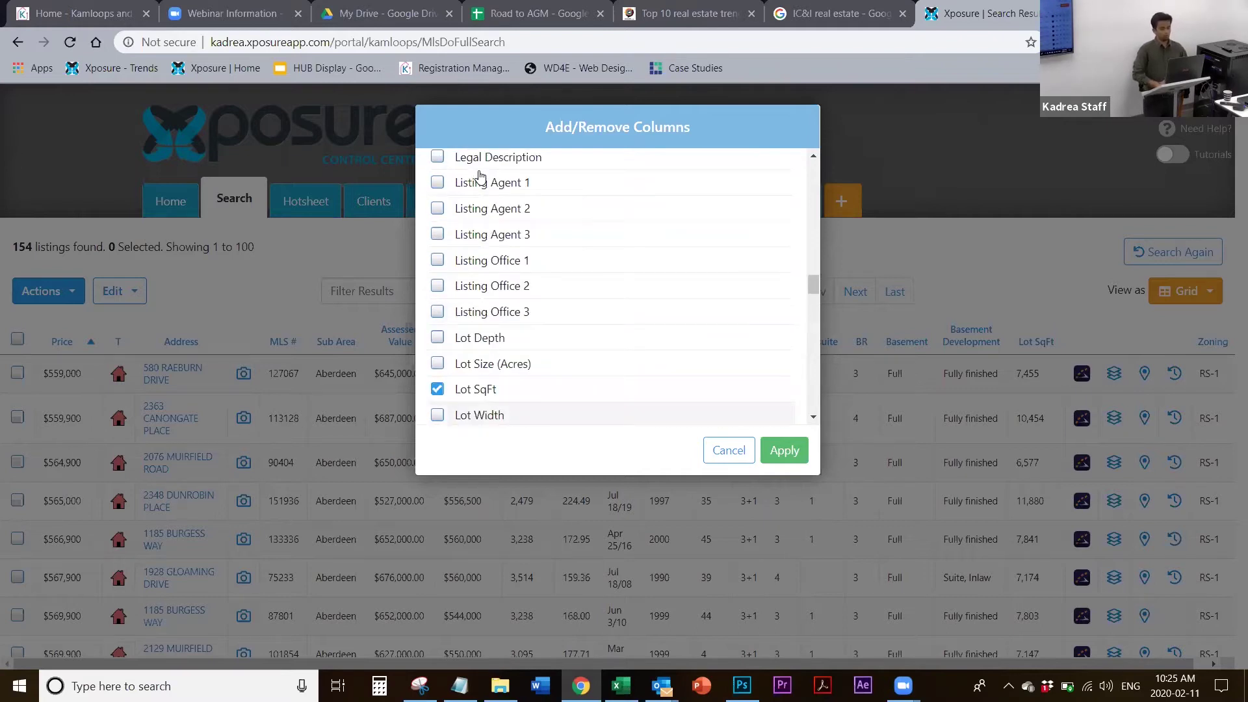
left_click(728, 455)
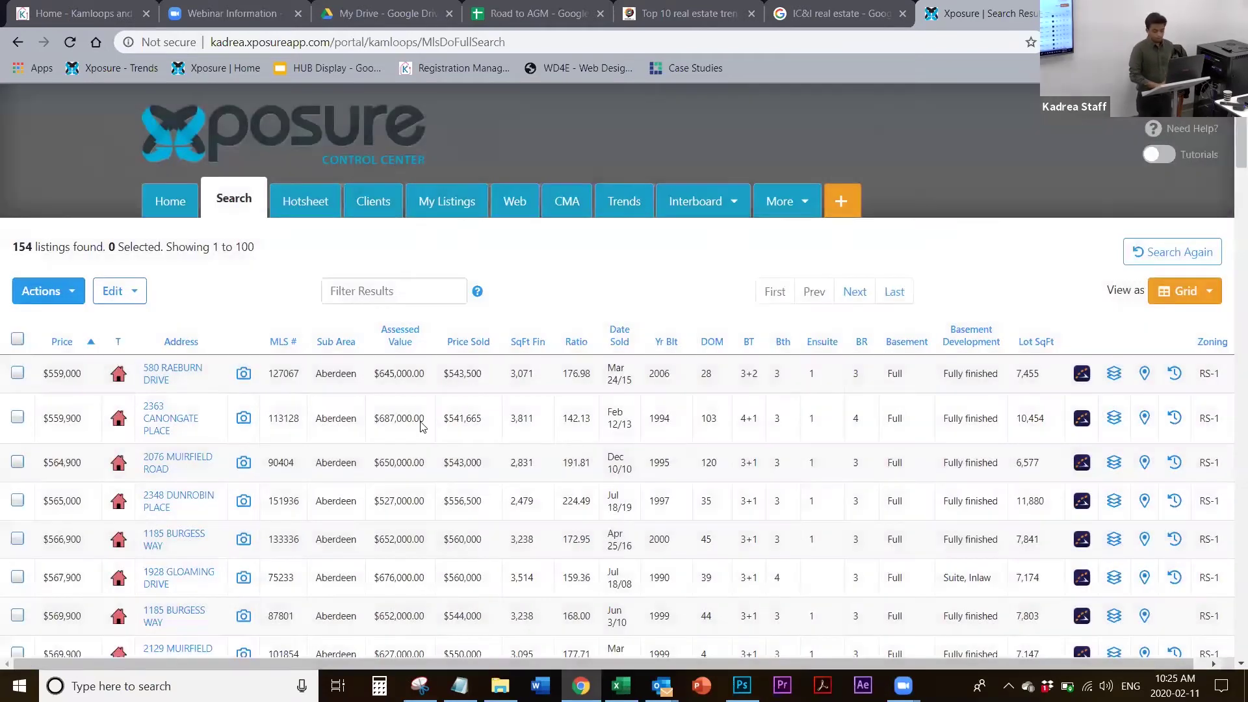
Sort the search results grid by Sub Area in ascending order
left_click(48, 294)
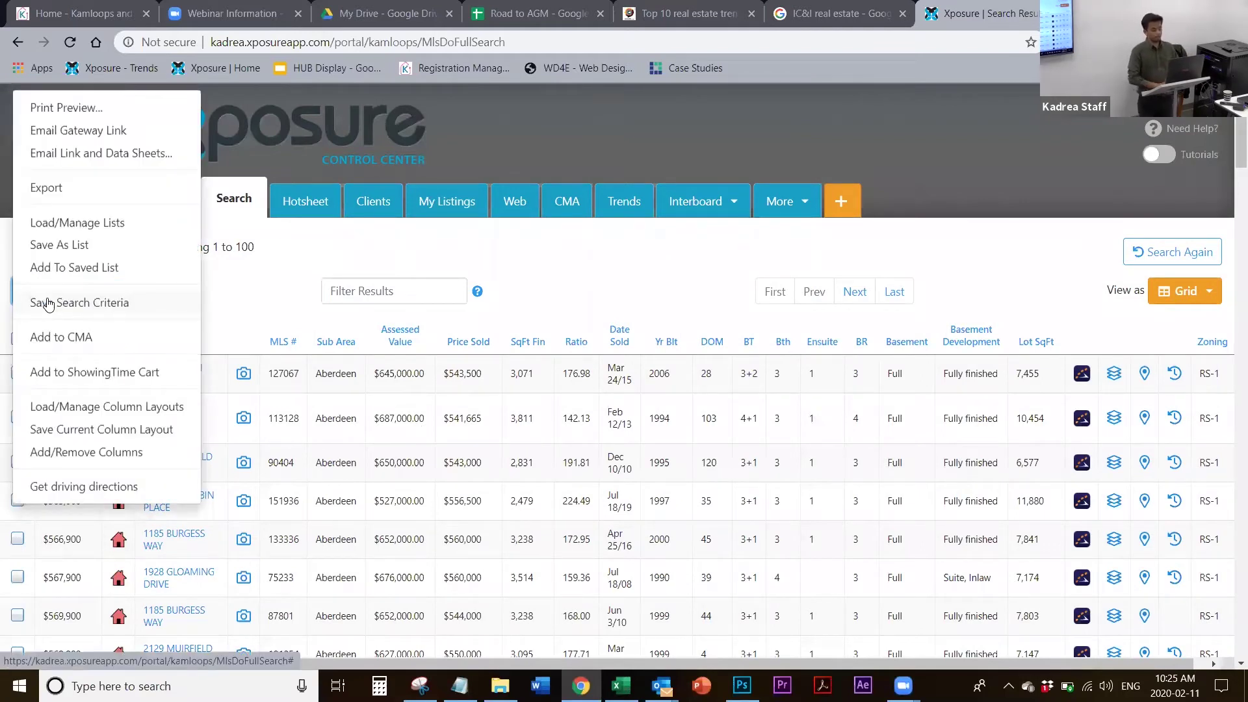
left_click(364, 339)
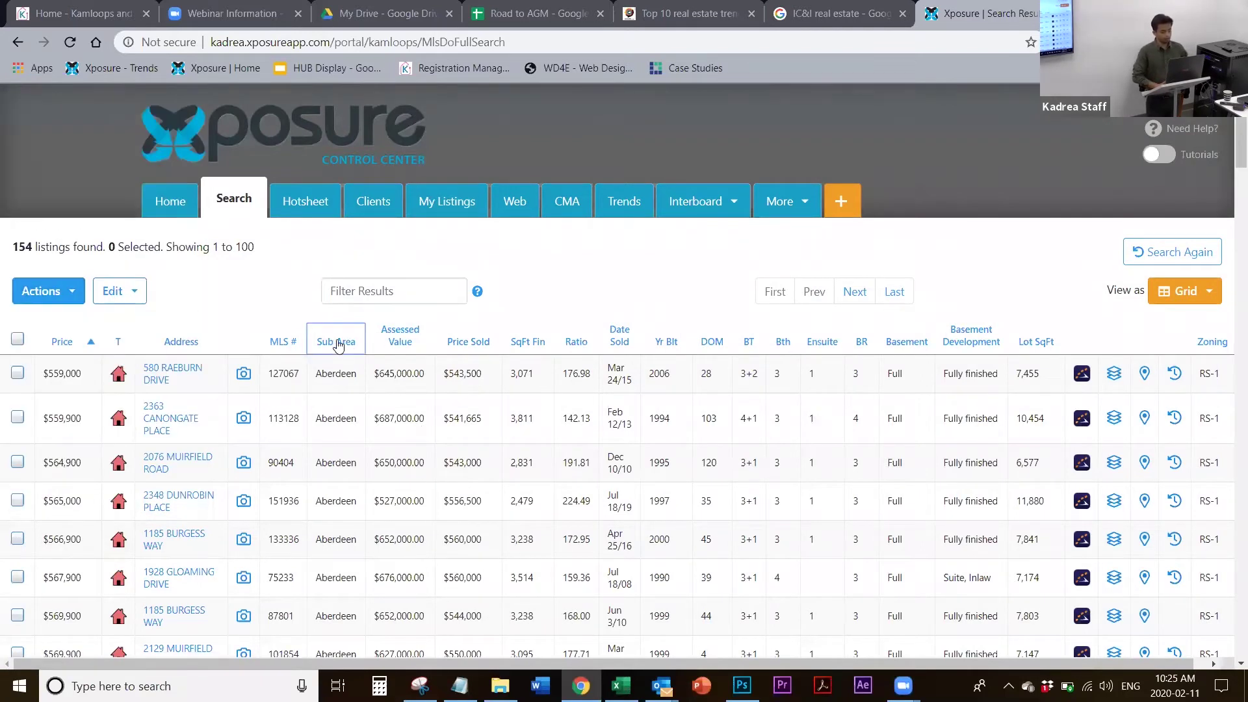
left_click(339, 345)
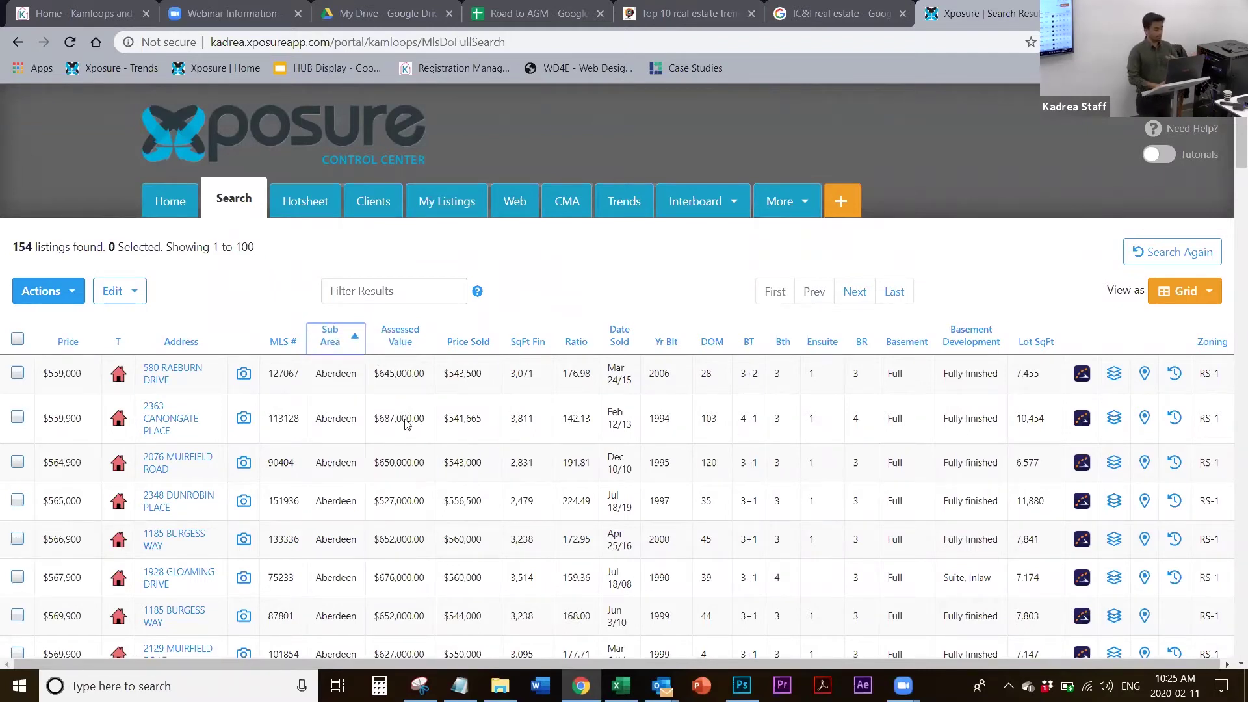
Review the saved column layouts available for the results grid, close them without loading one, and recheck the column layout actions
left_click(56, 292)
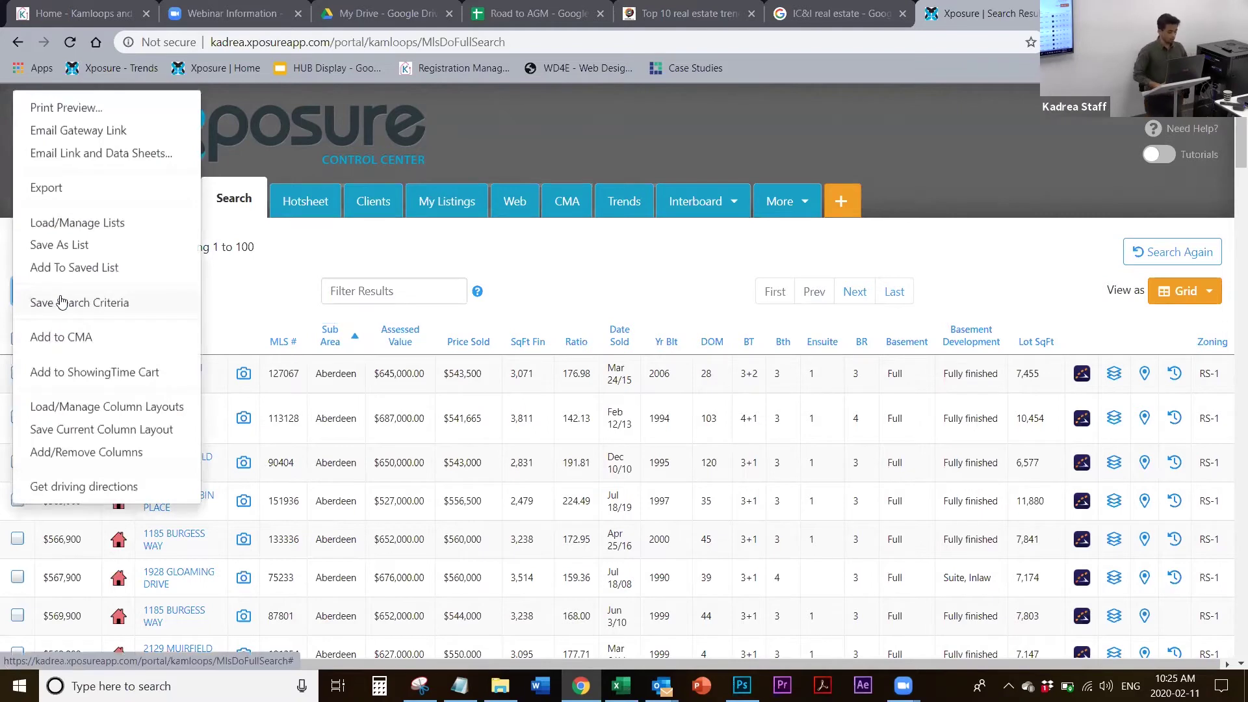
left_click(72, 406)
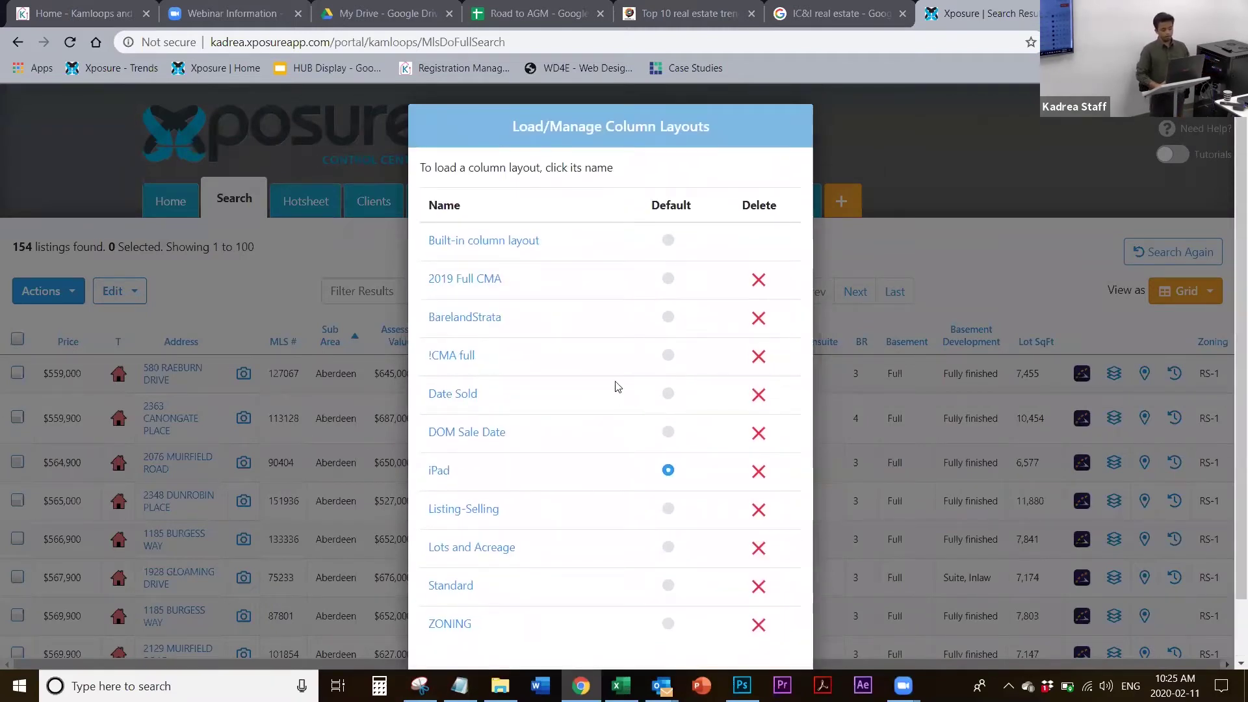
scroll(583, 418, "down", 1)
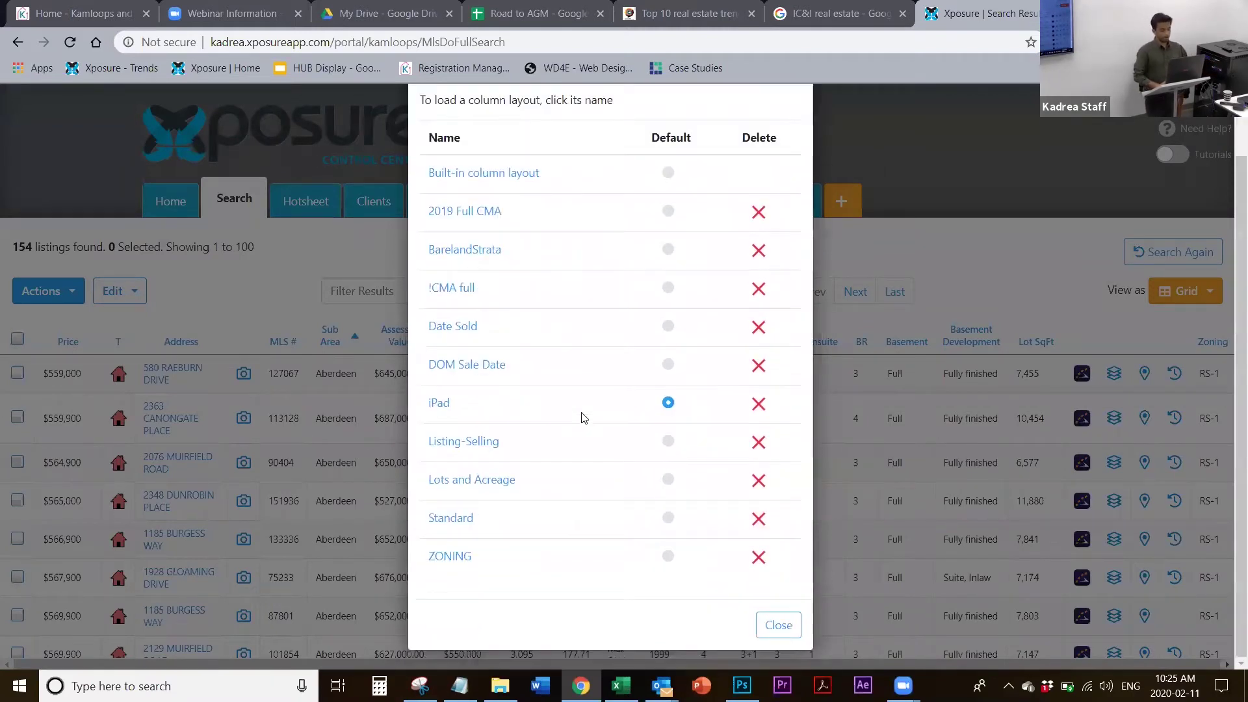
left_click(775, 637)
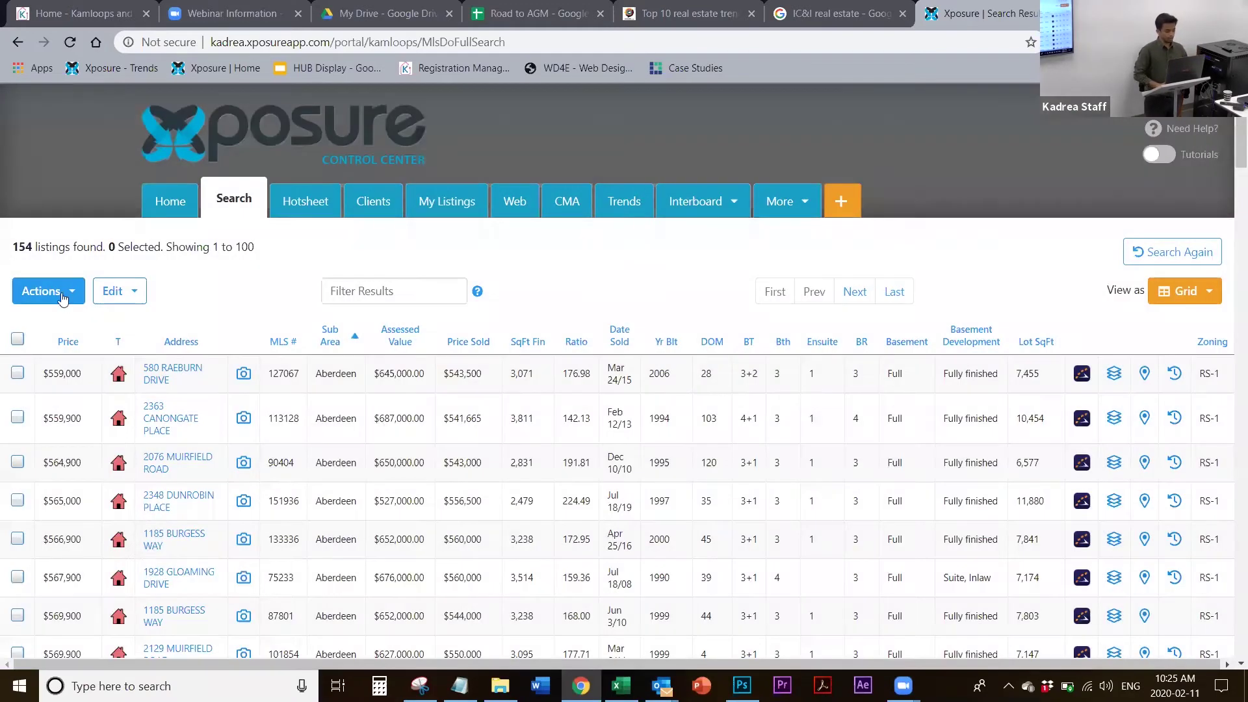
left_click(63, 297)
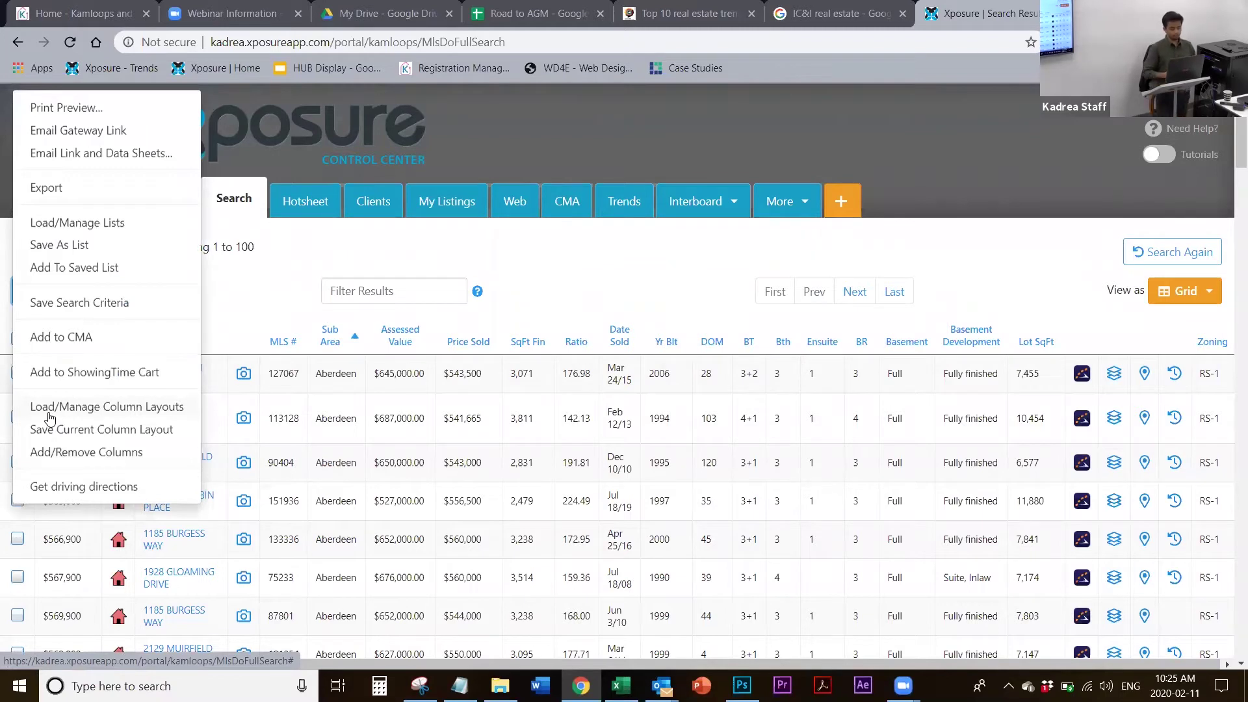
left_click(575, 305)
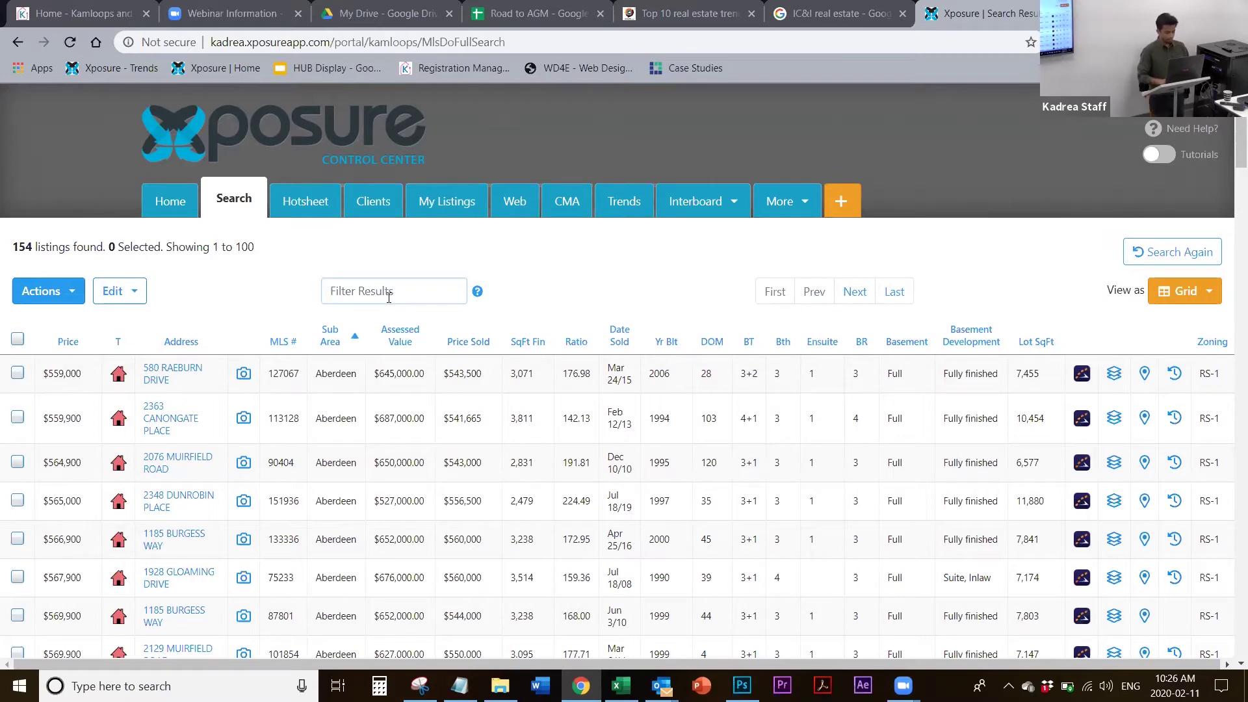
Filter the results by "dun", look over the matching listings and averages row, and clear the filter
type("dun")
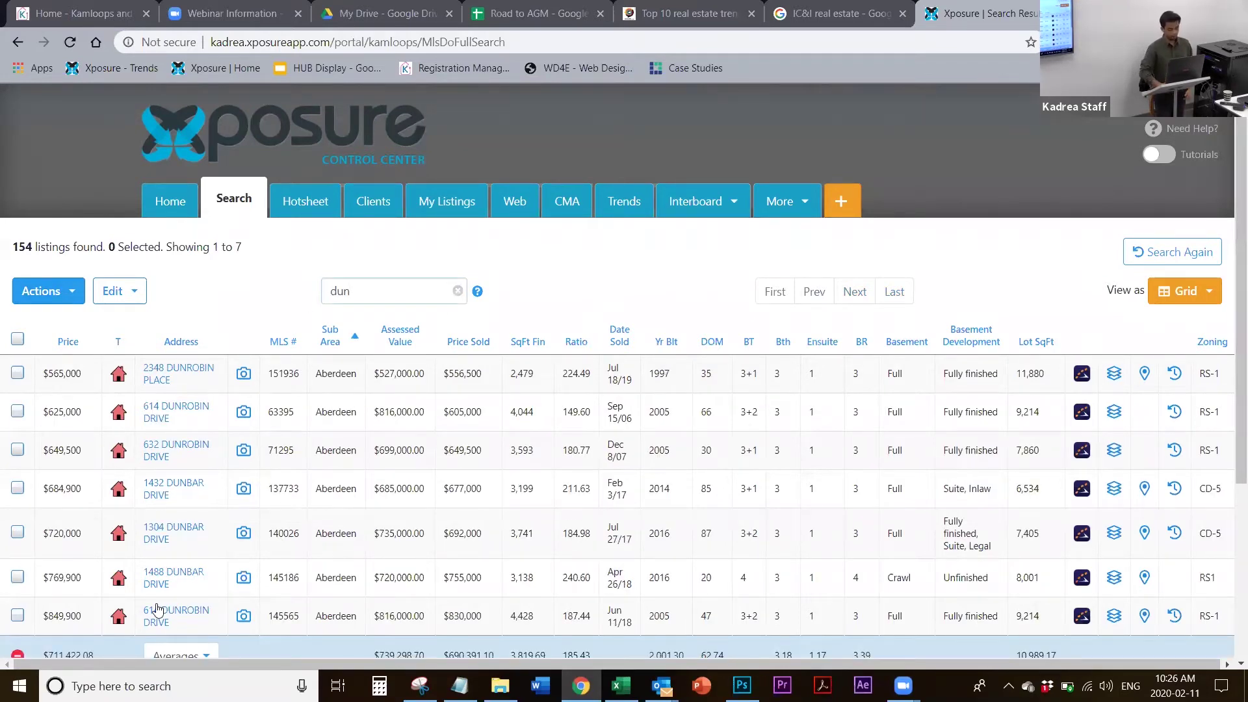
scroll(170, 570, "down", 2)
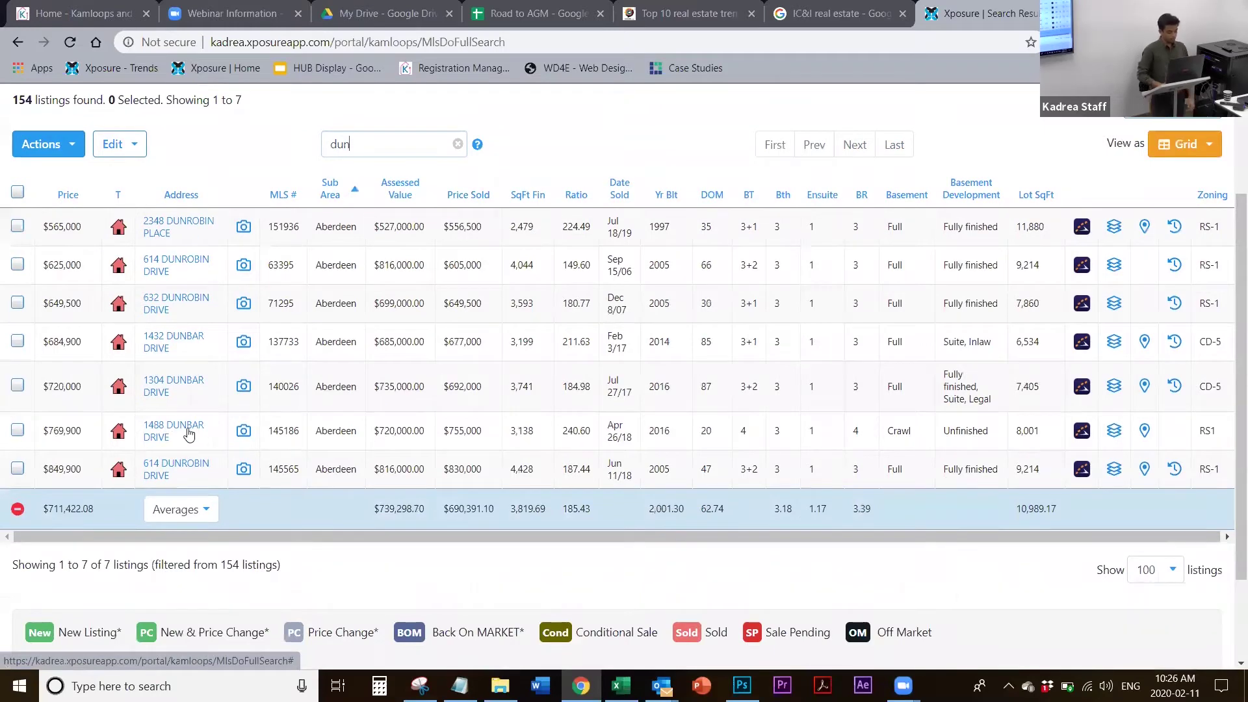
scroll(201, 414, "up", 2)
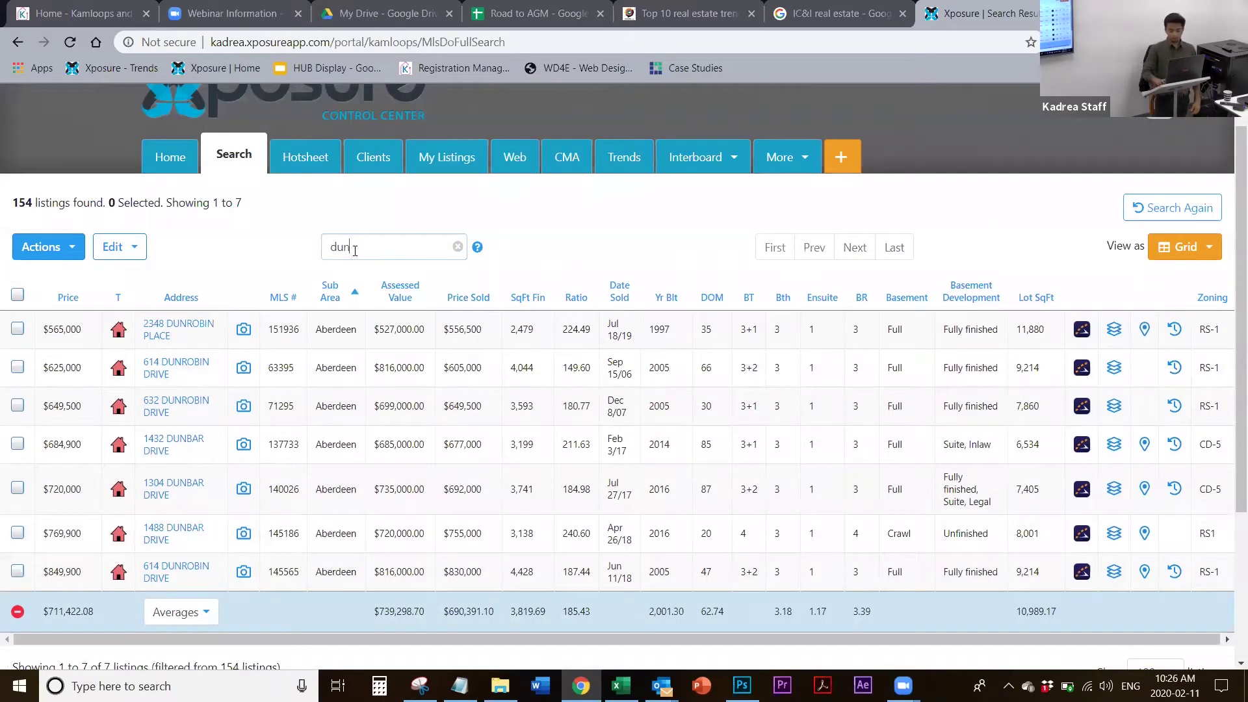
key("BackSpace")
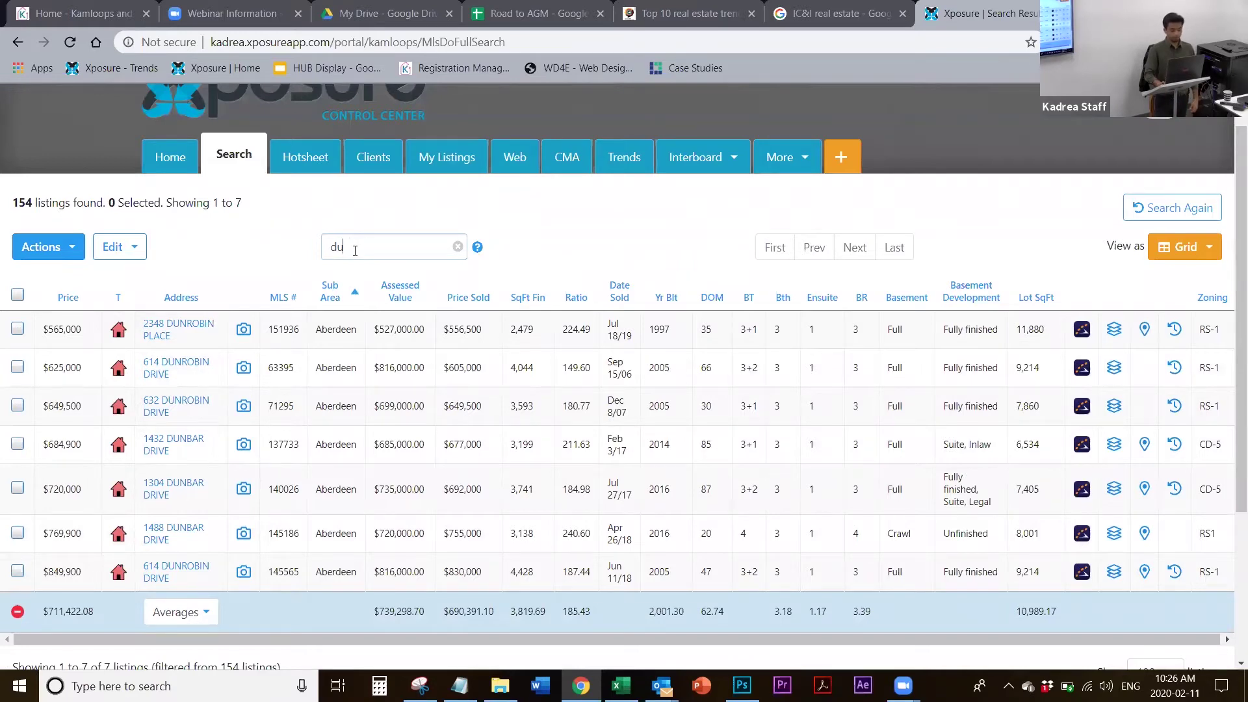
key("BackSpace")
key("BackSpace")
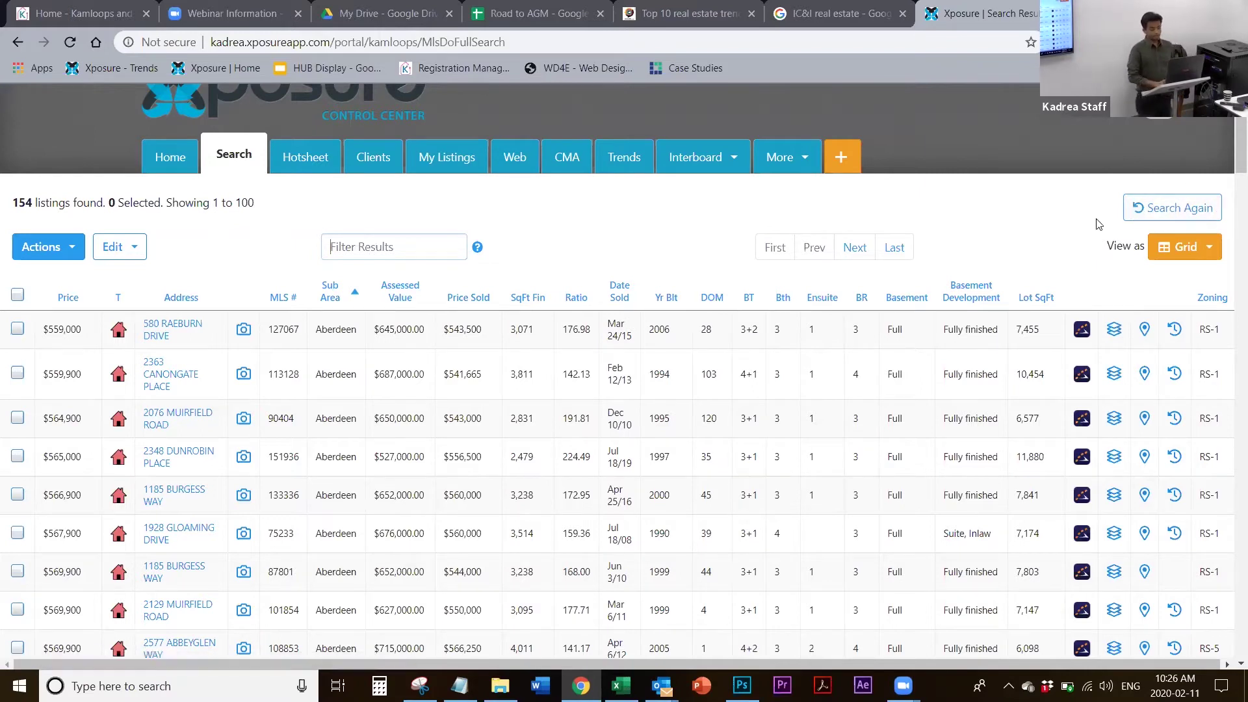
Switch the search results to Thumbnail View and look through the first listings
left_click(1178, 254)
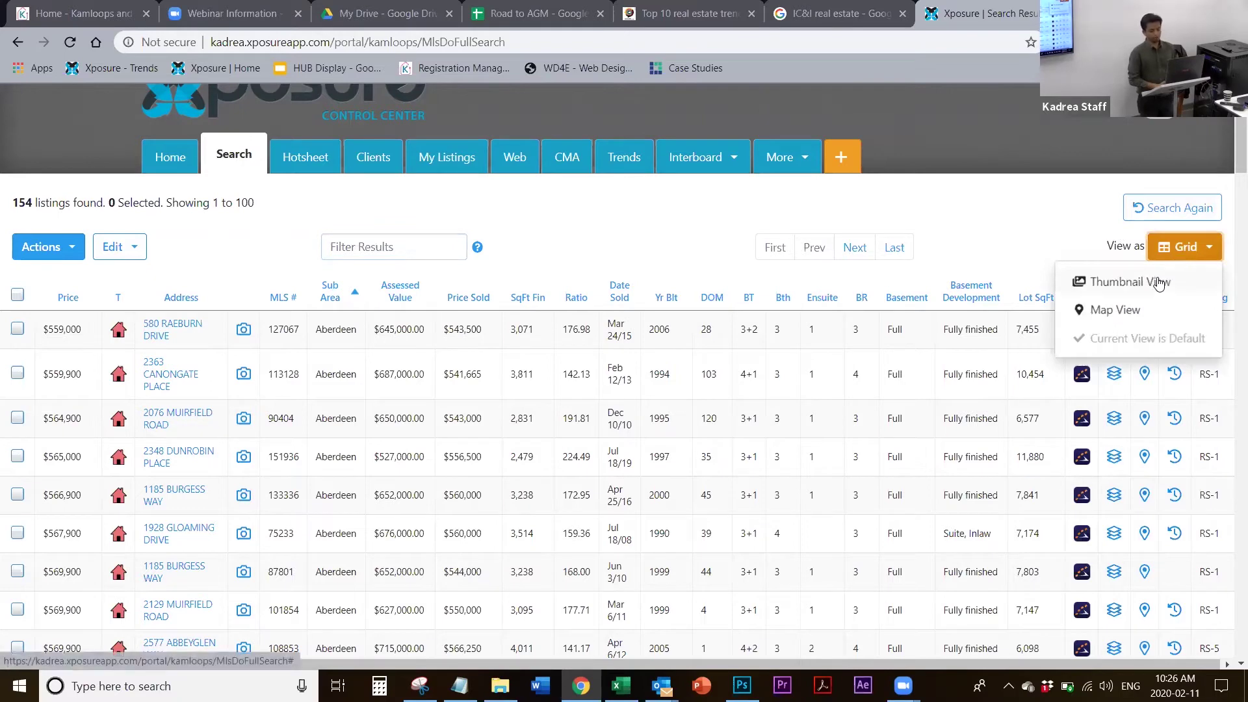
left_click(1159, 282)
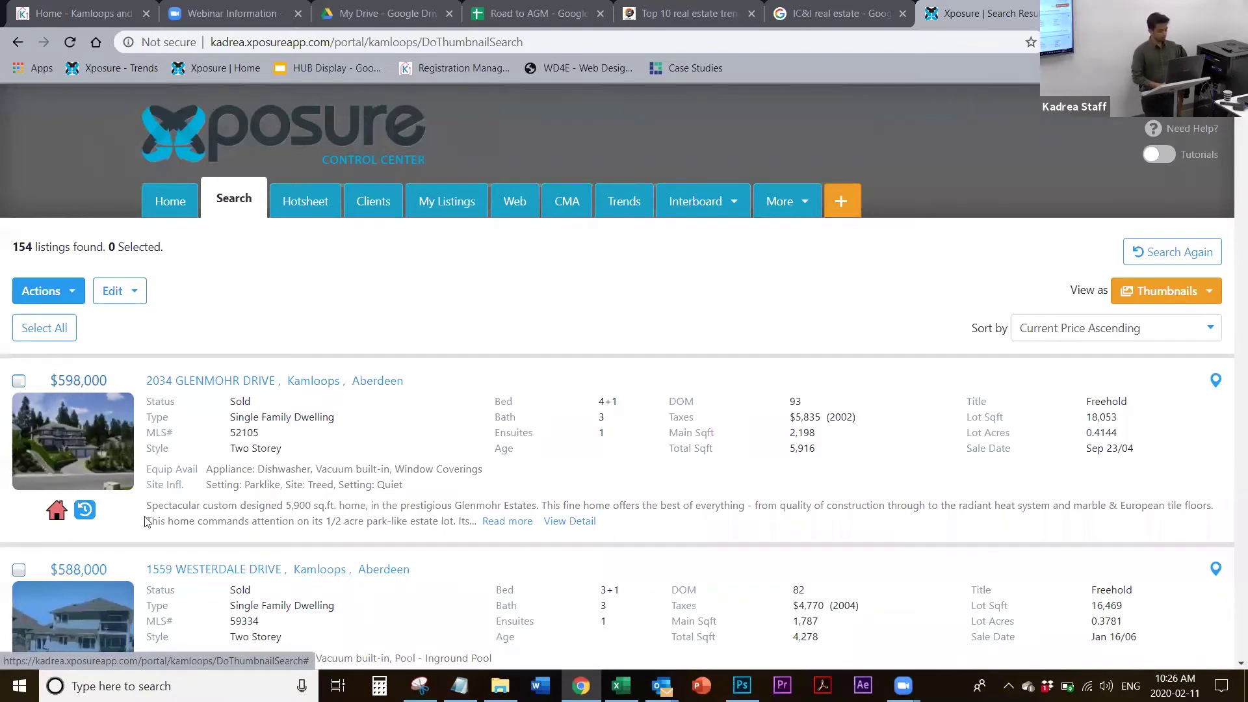
scroll(51, 530, "down", 3)
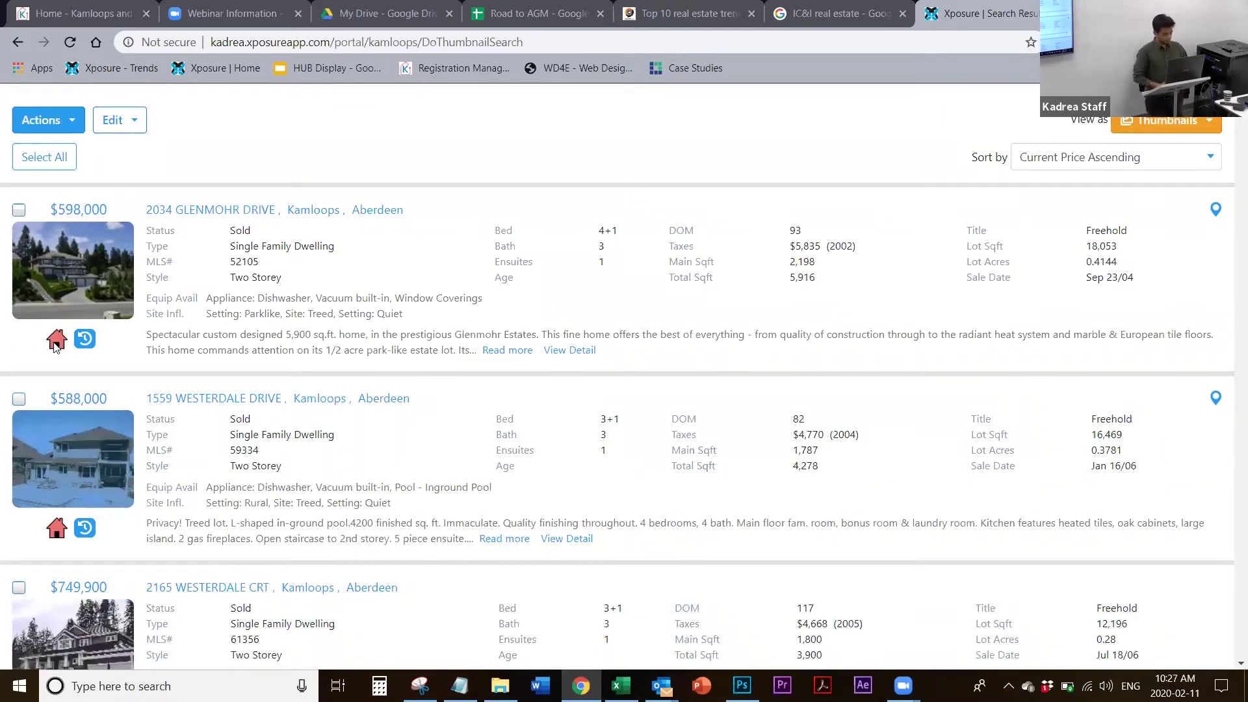
scroll(55, 348, "down", 3)
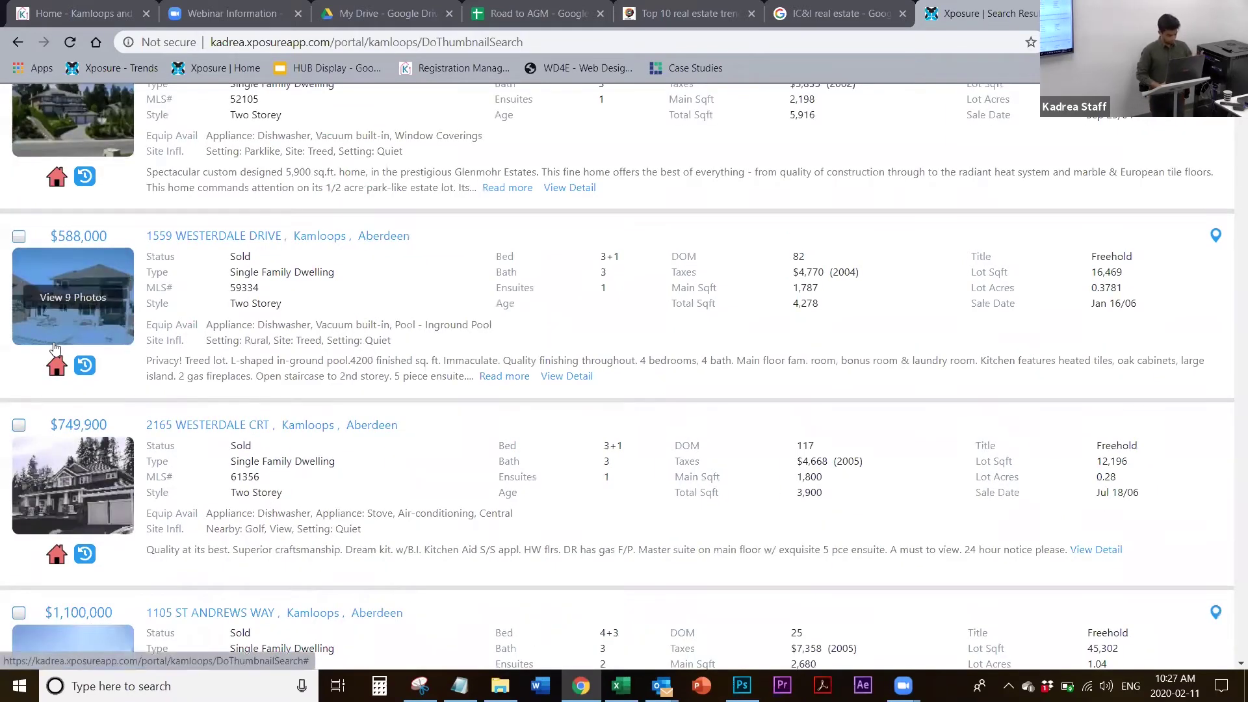
scroll(55, 349, "up", 1)
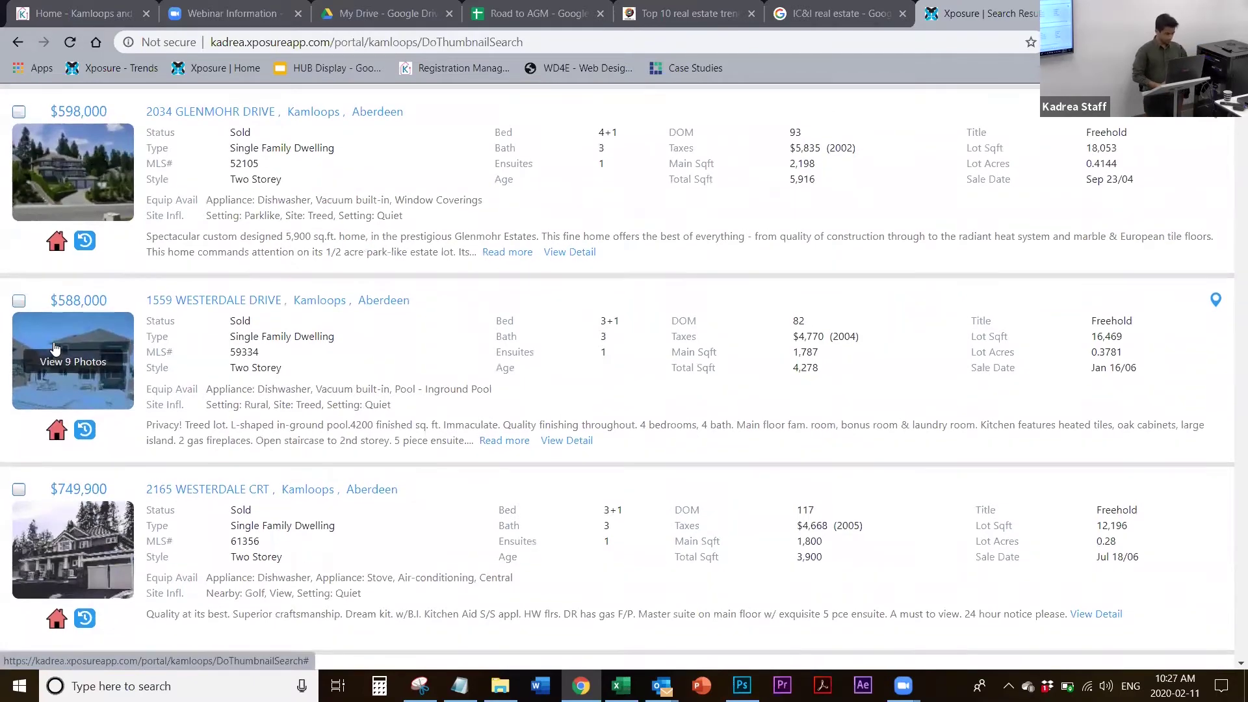
scroll(56, 349, "up", 1)
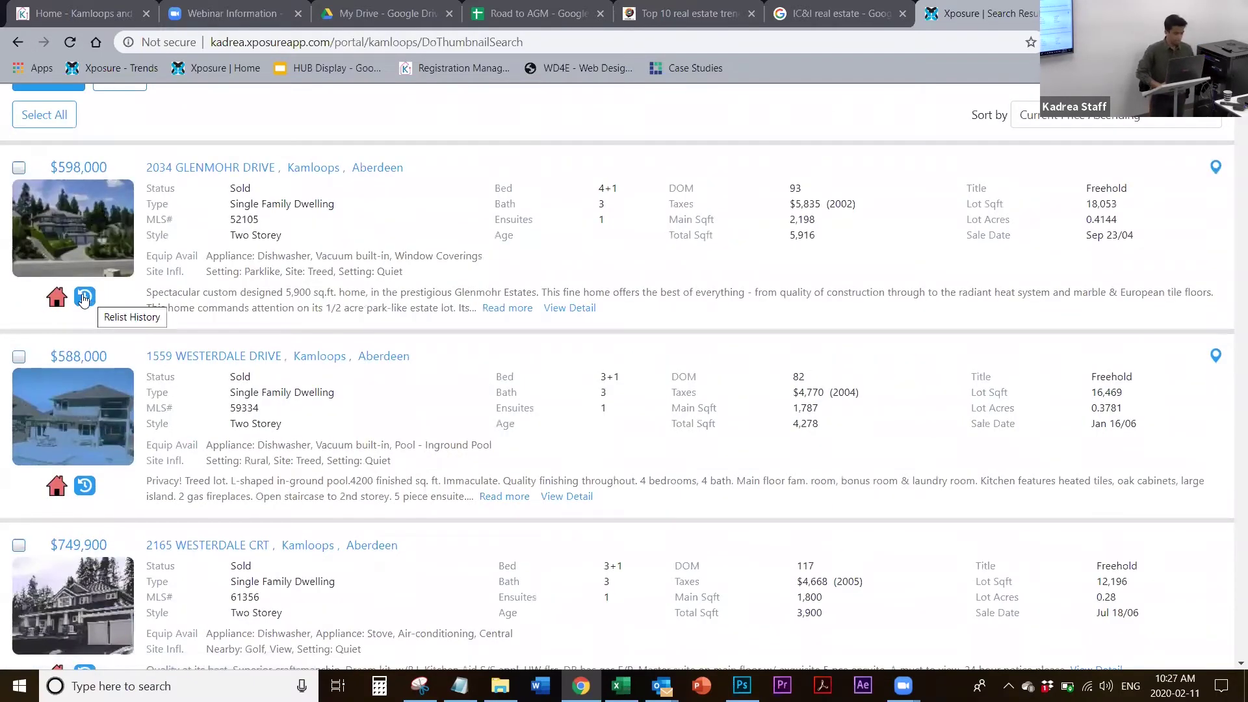
View the relist history, full description and detail page of the $598,000 listing, and return to the thumbnail results
left_click(86, 299)
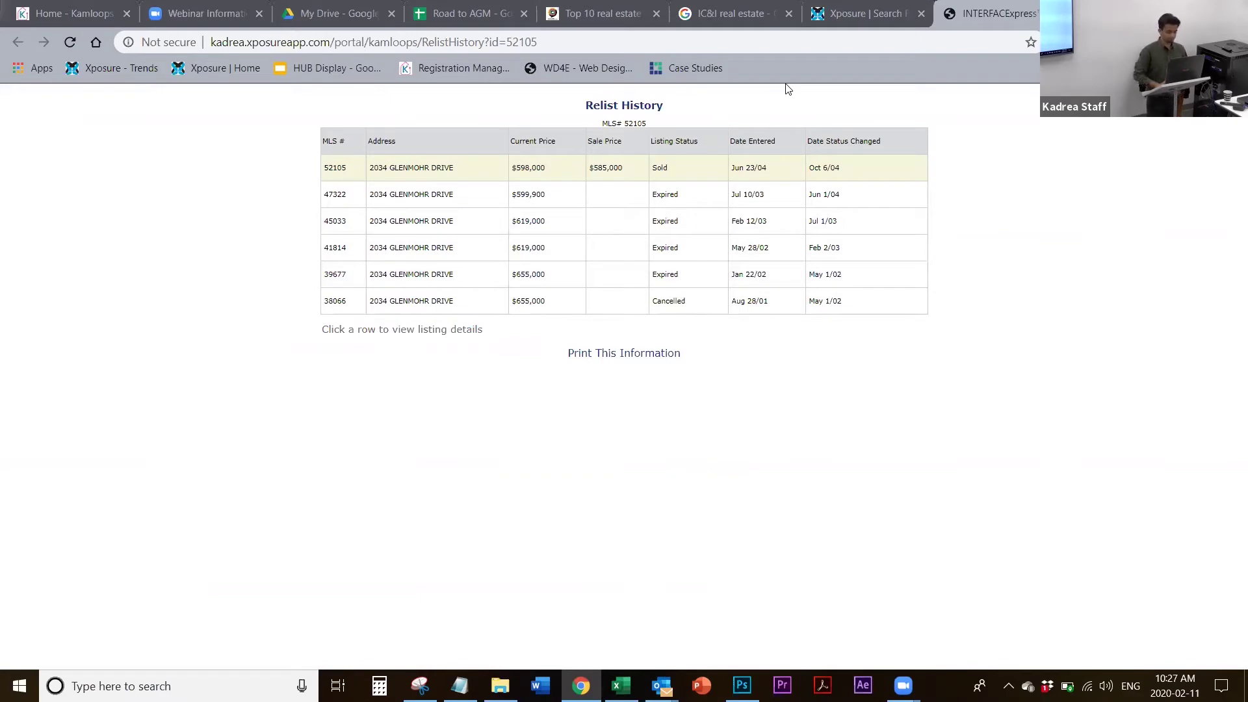
key("ctrl+shift+Tab")
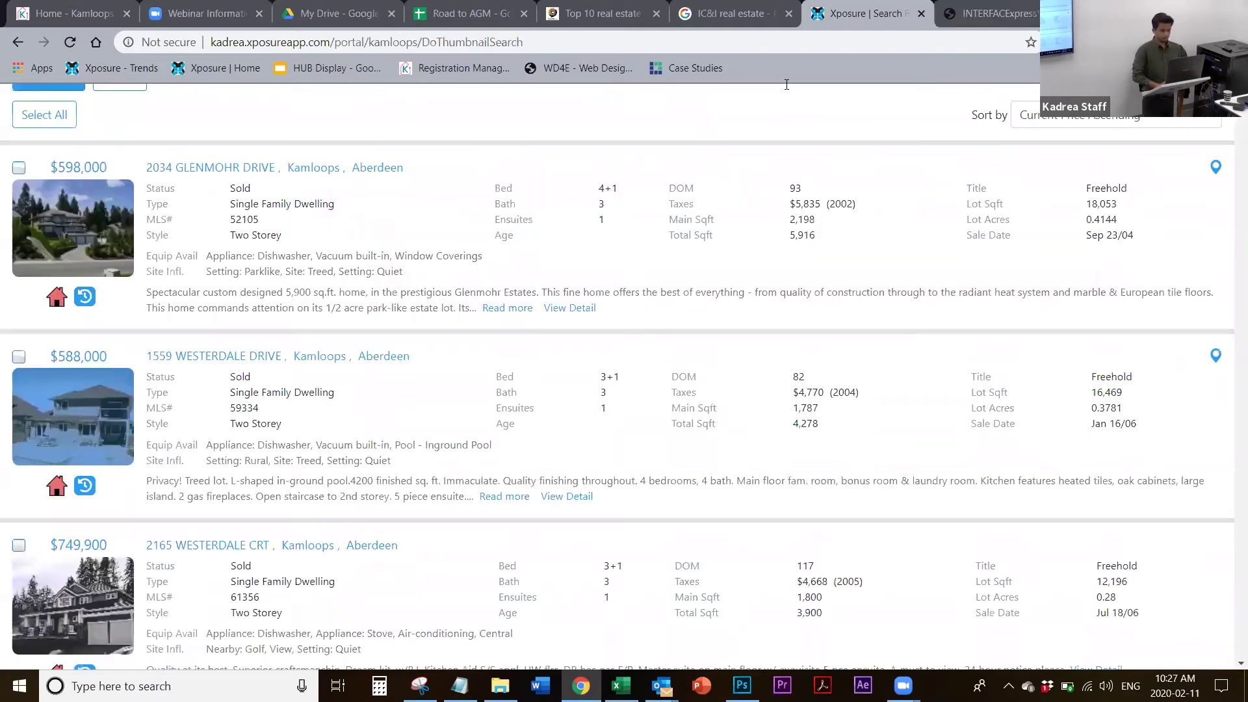
left_click(511, 310)
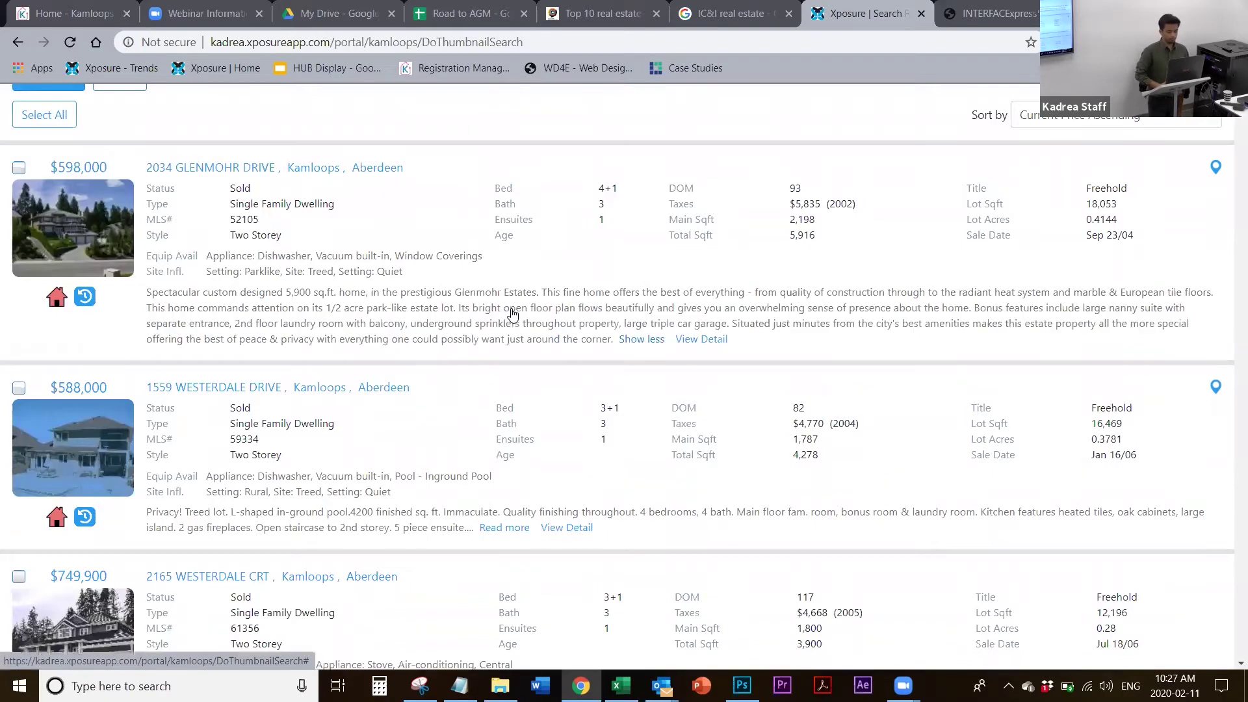
left_click(698, 339)
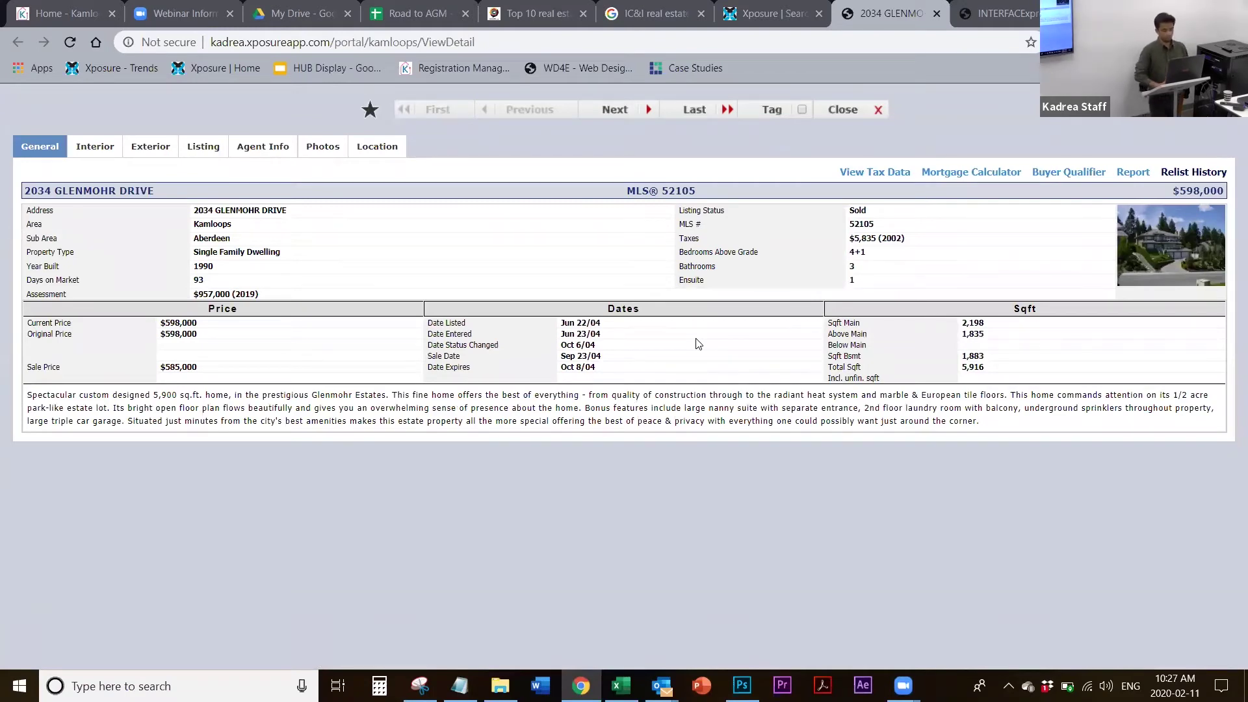
left_click(769, 24)
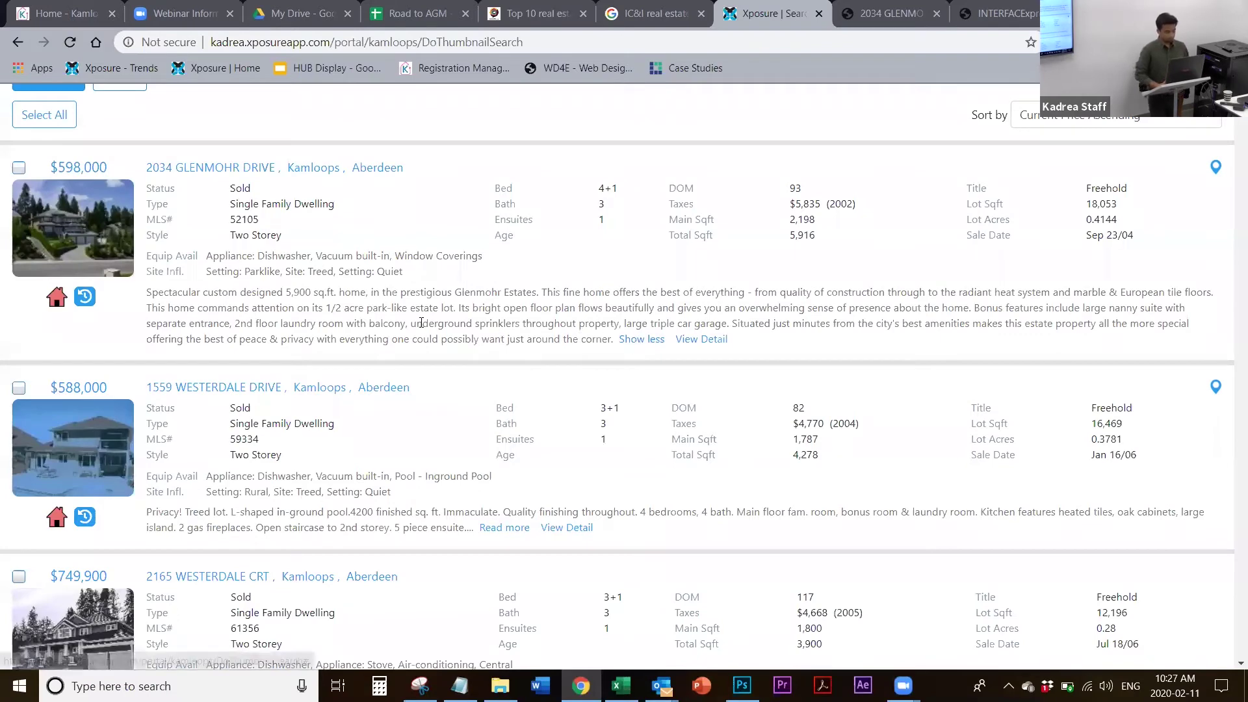
Check the thumbnail sort options, keep Current Price Ascending, and switch the results back to Grid View
scroll(634, 345, "down", 5)
scroll(634, 344, "up", 8)
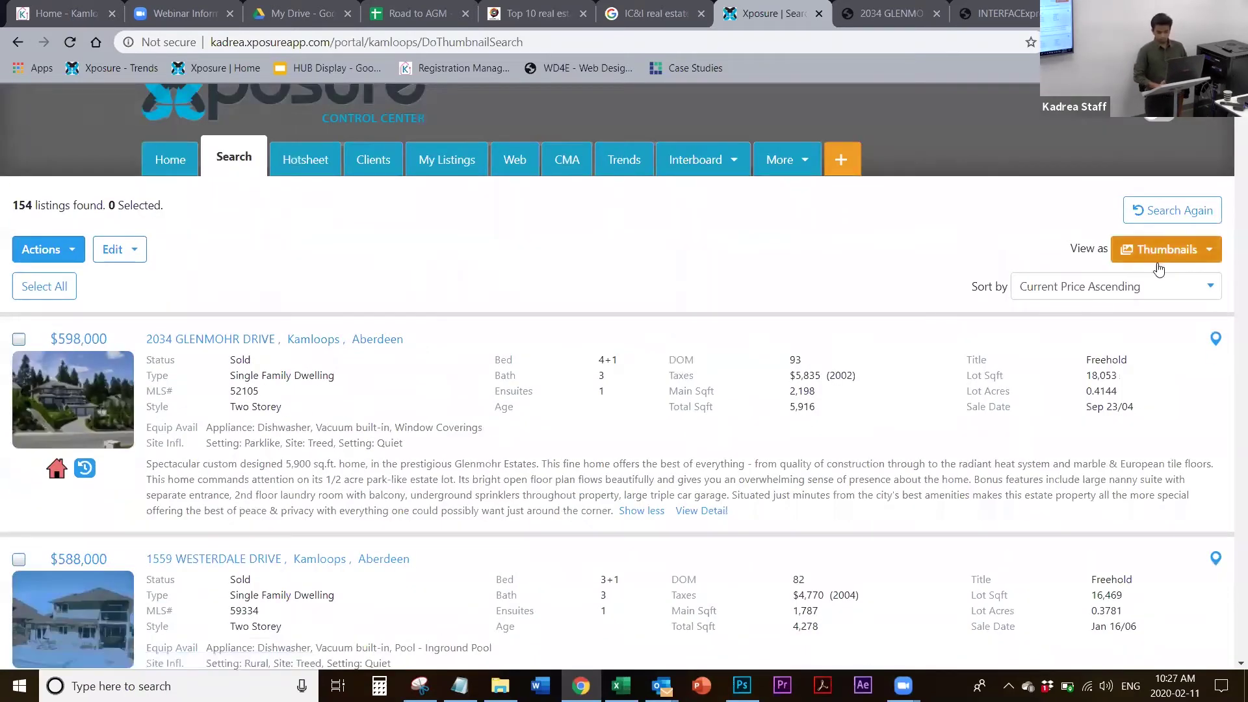
left_click(1157, 298)
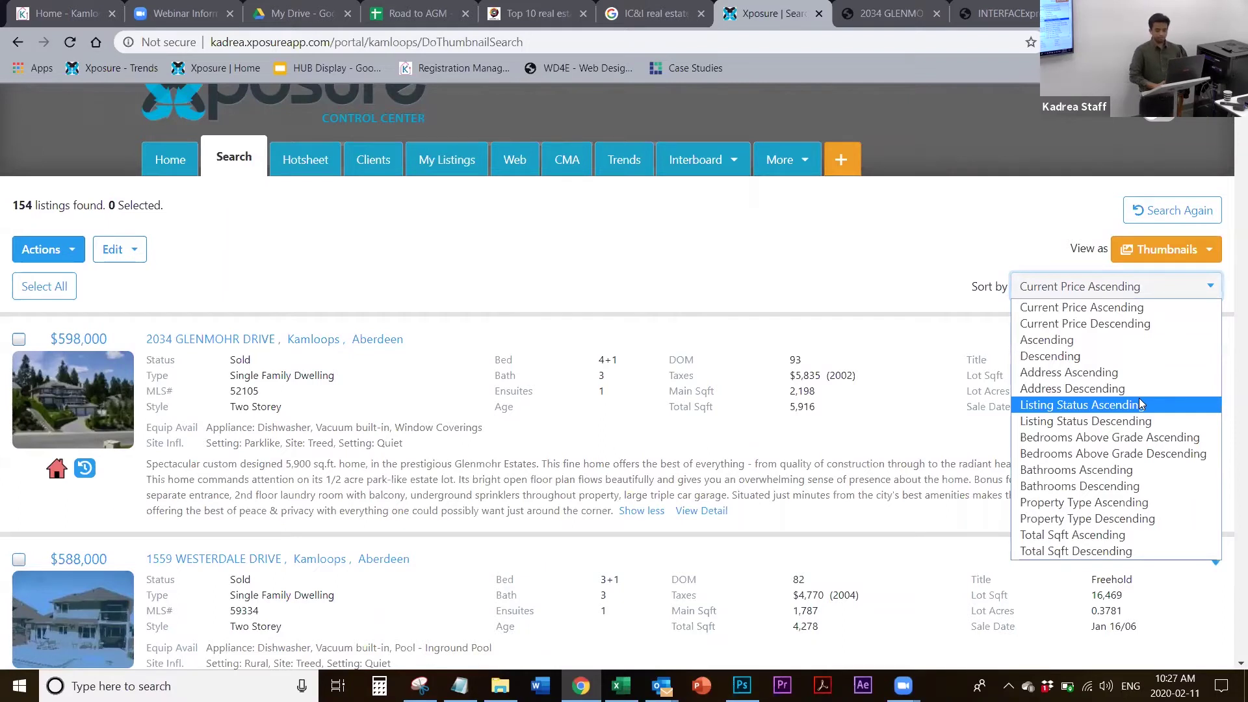
left_click(1082, 308)
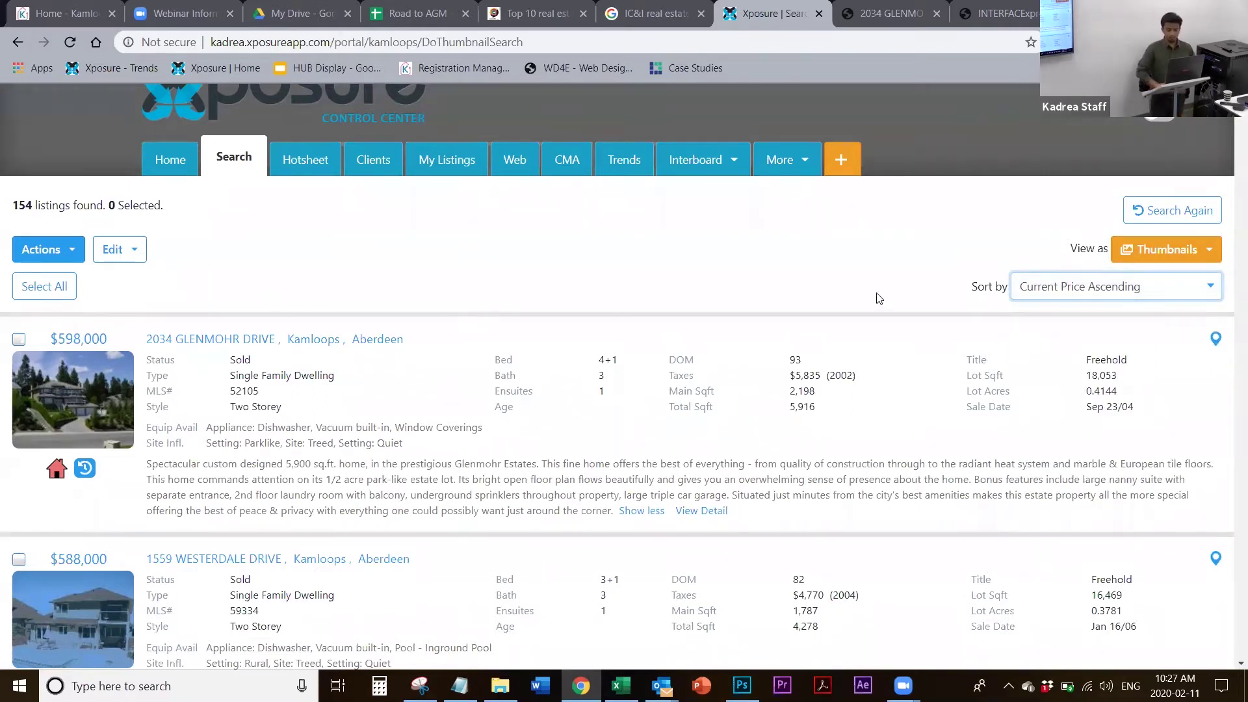
left_click(1203, 253)
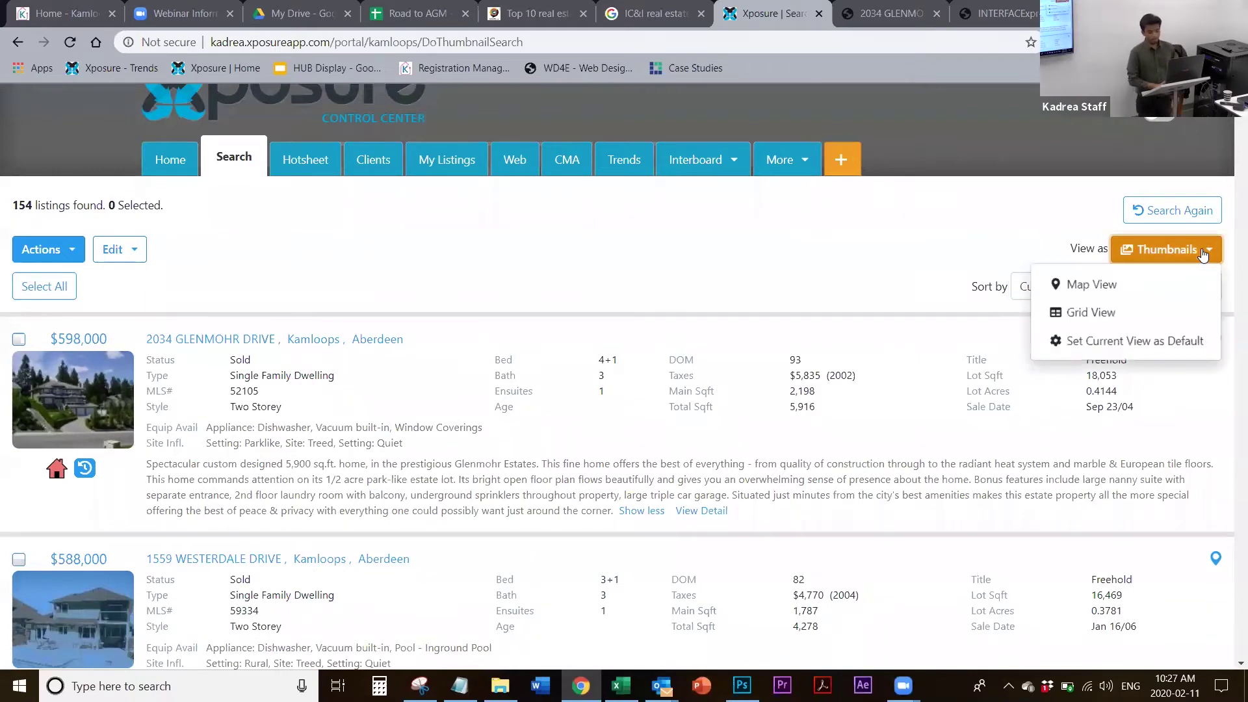
left_click(1115, 317)
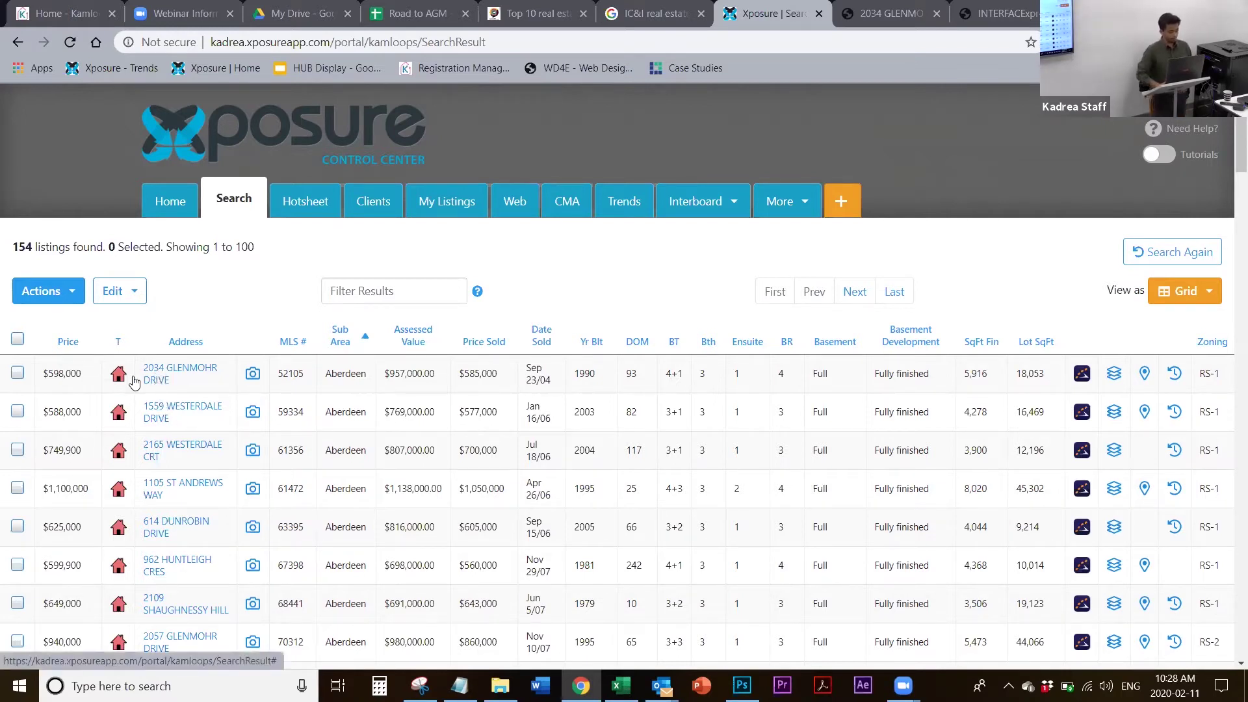
Select the $1,100,000 listing in the results grid and look over the actions available for saving it to a list
left_click(70, 301)
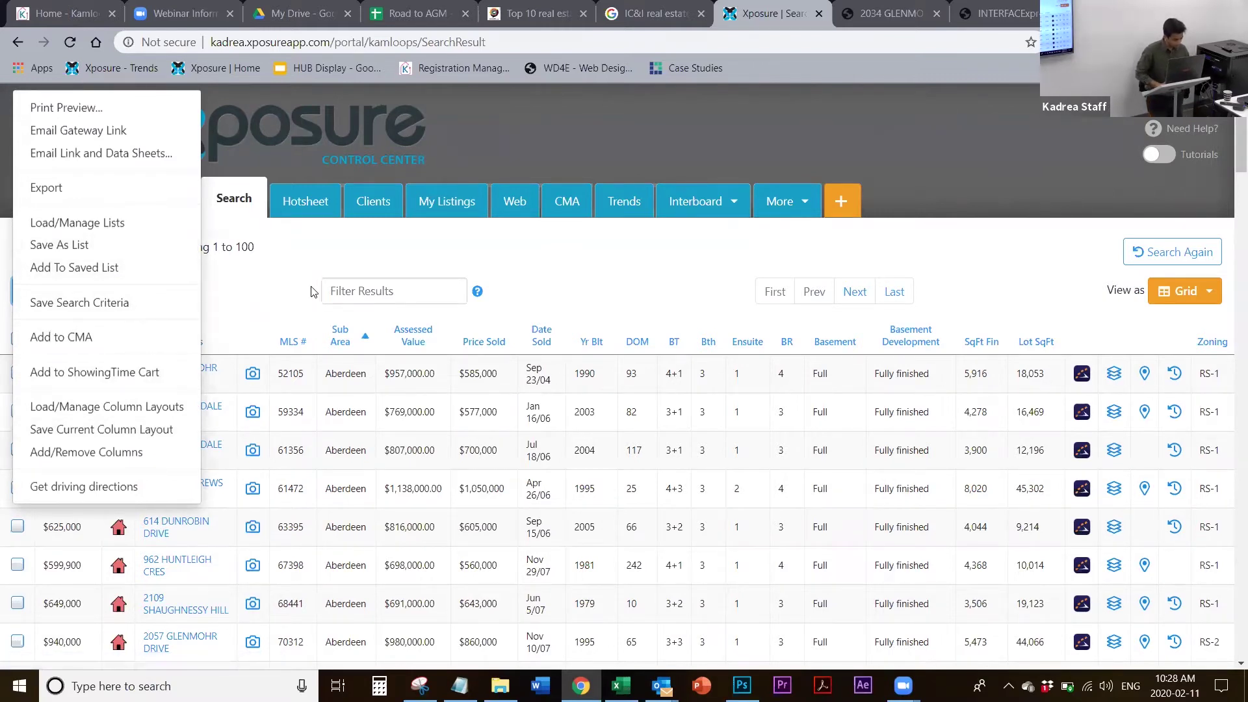
left_click(263, 301)
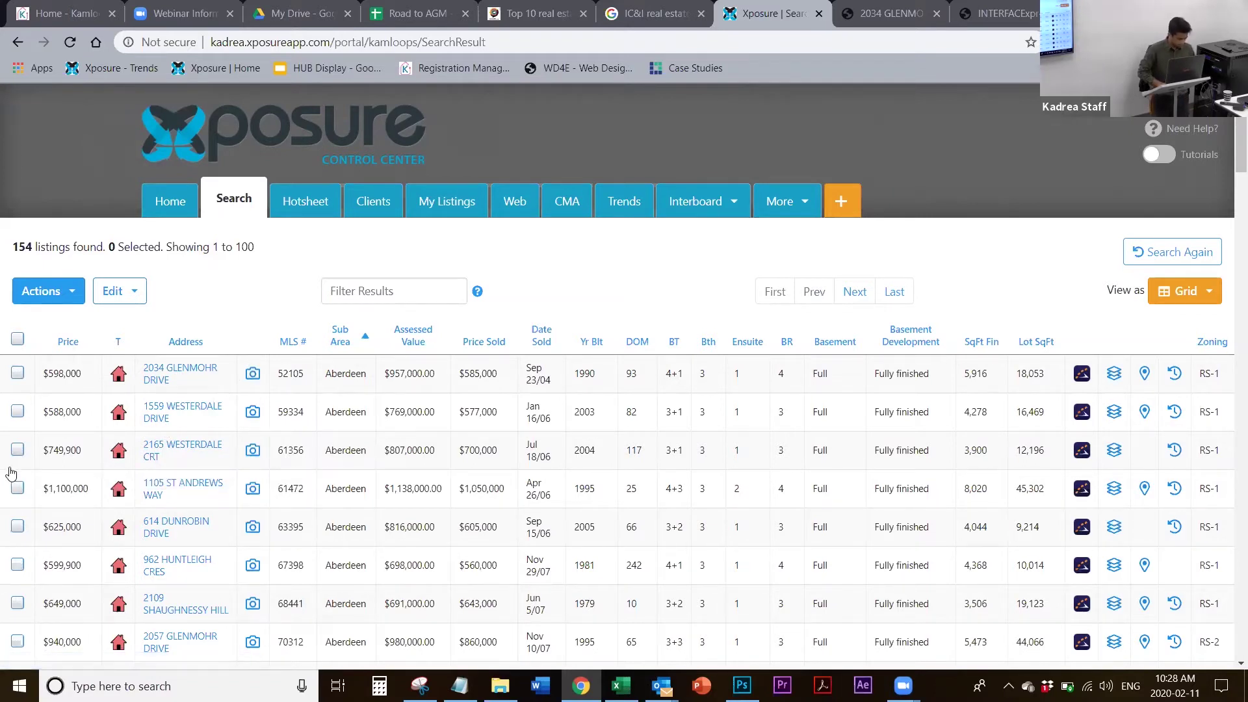
left_click(17, 487)
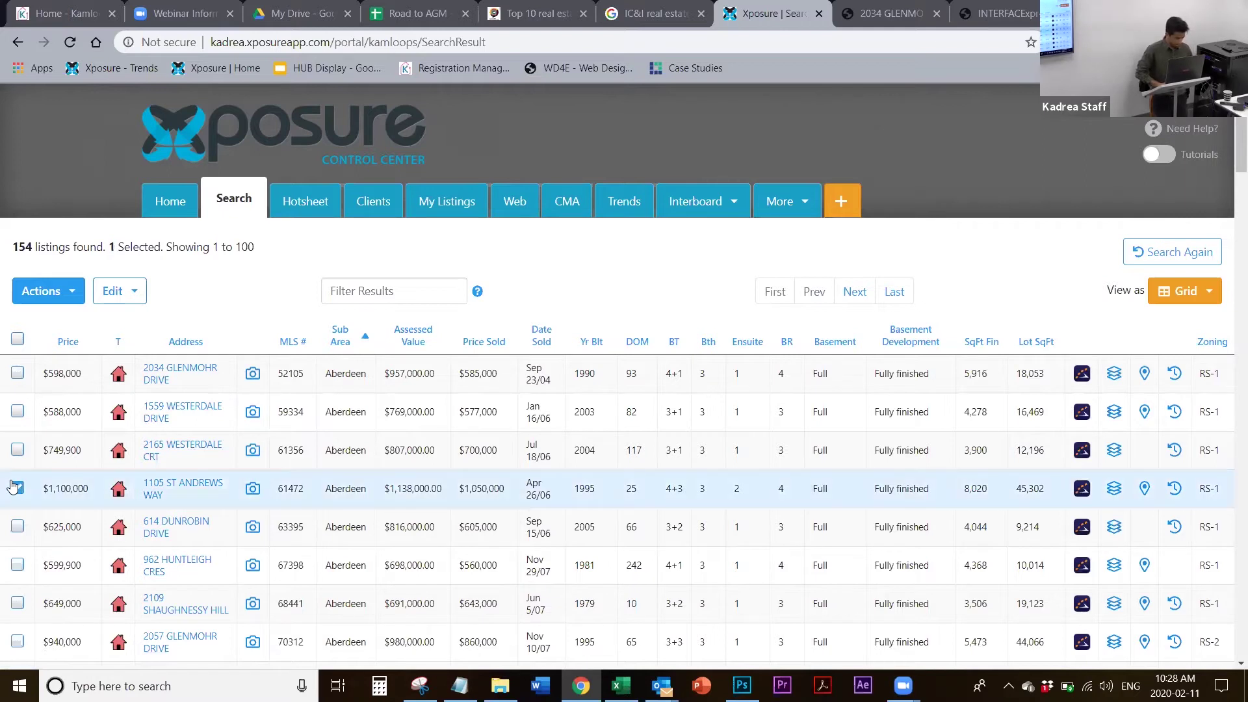
left_click(73, 290)
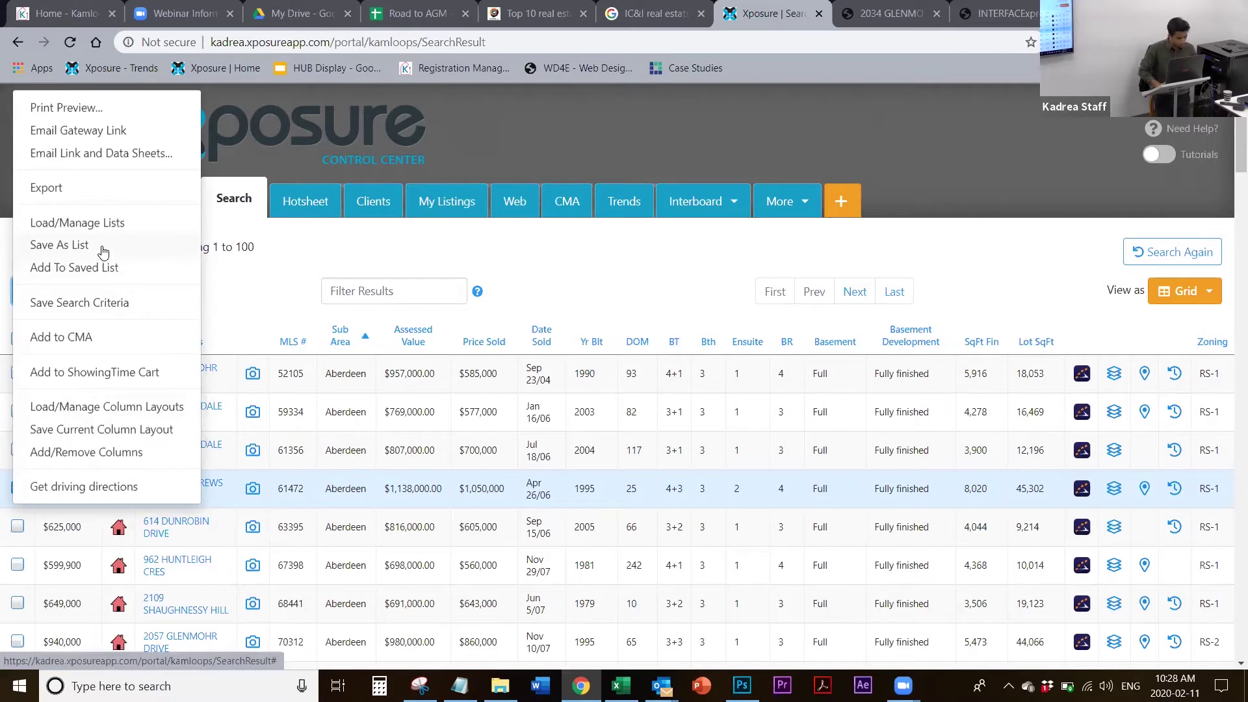
left_click(260, 296)
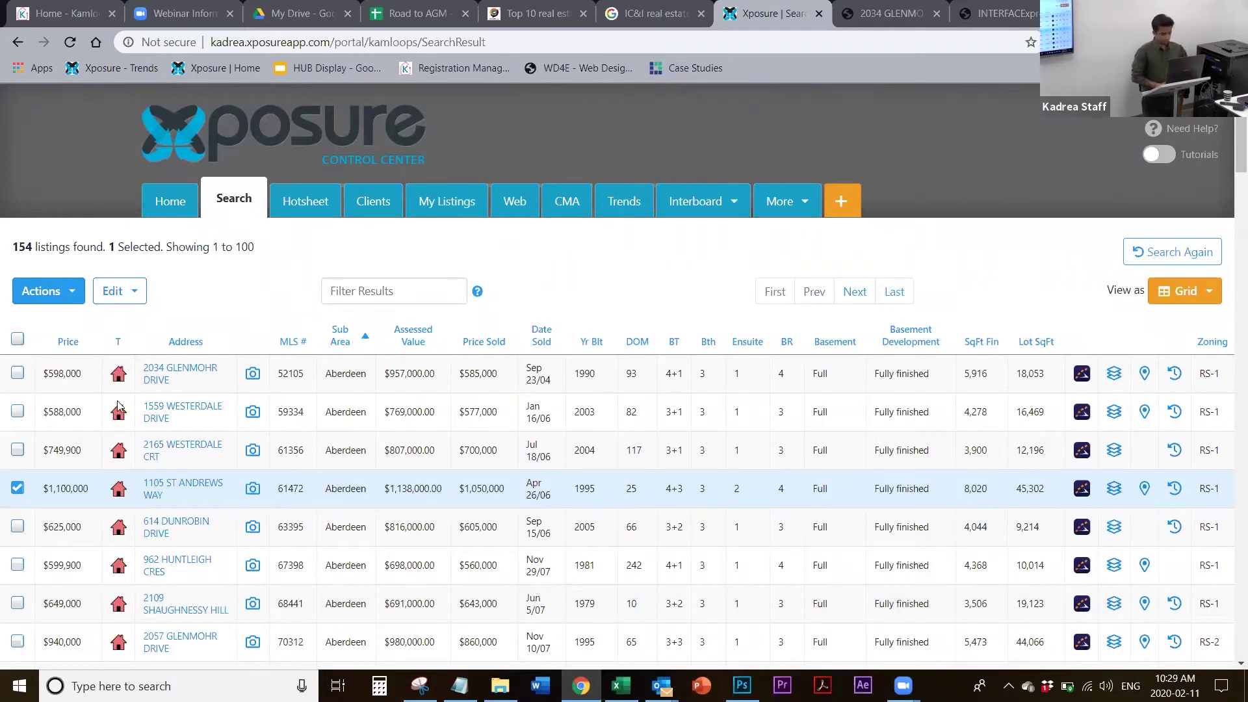
Look over the Edit options for the results and deselect the $1,100,000 listing
left_click(113, 294)
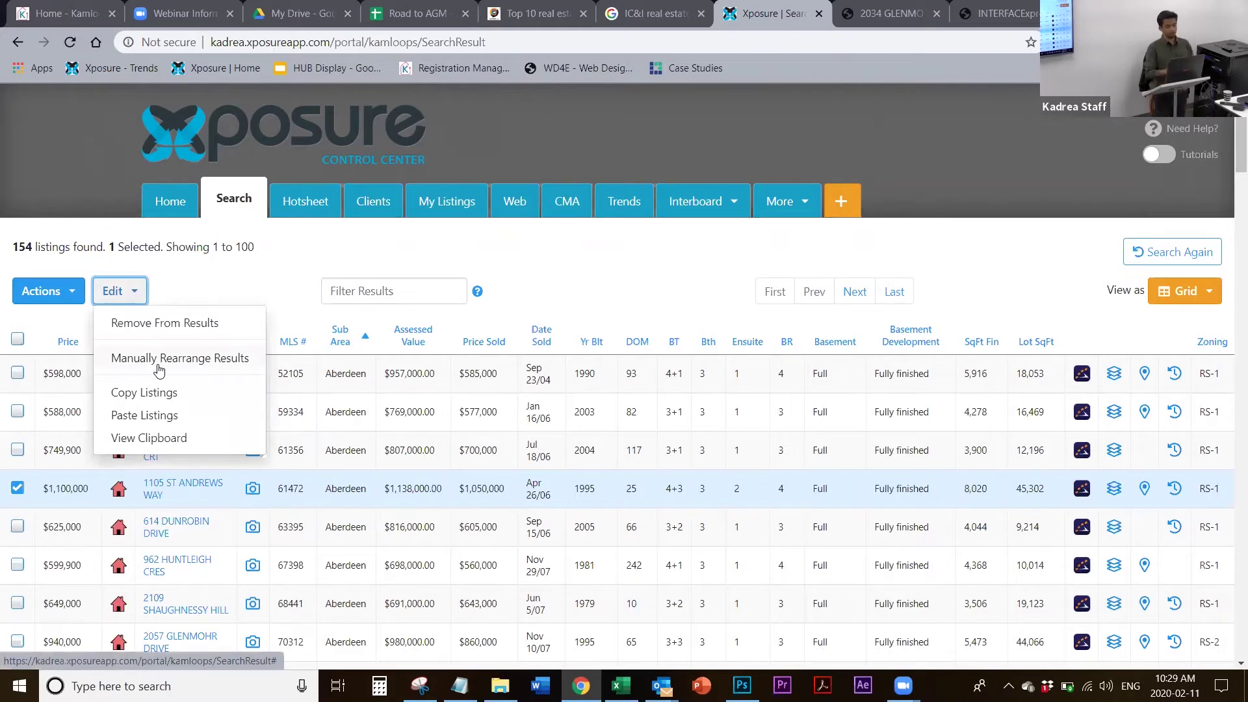
left_click(276, 270)
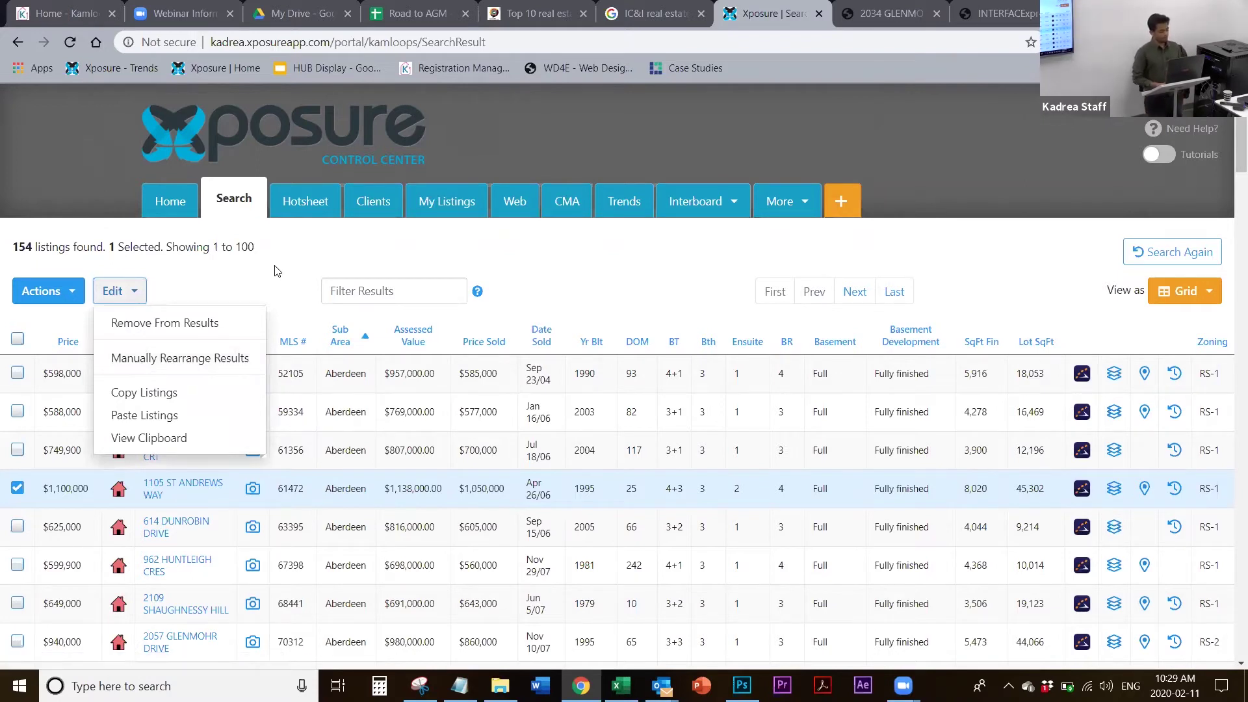
left_click(17, 488)
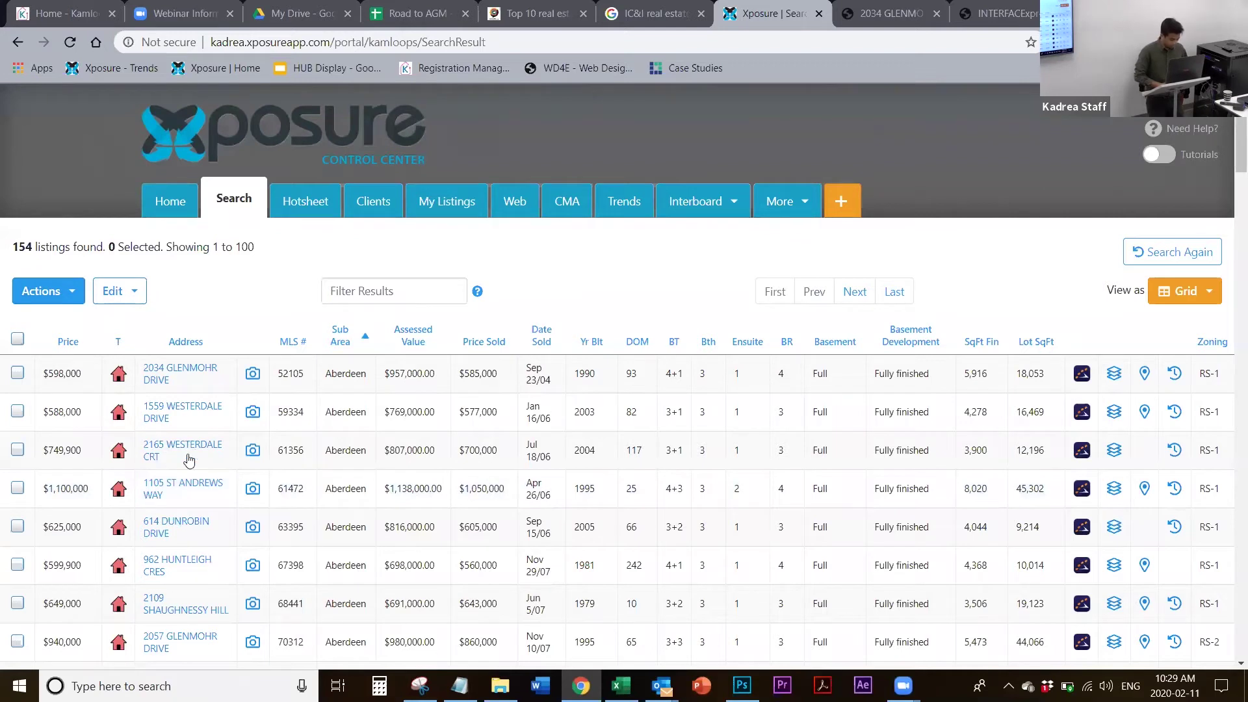
Manually rearrange the results so the $749,900 listing comes first and the $599,900 listing second
left_click(134, 293)
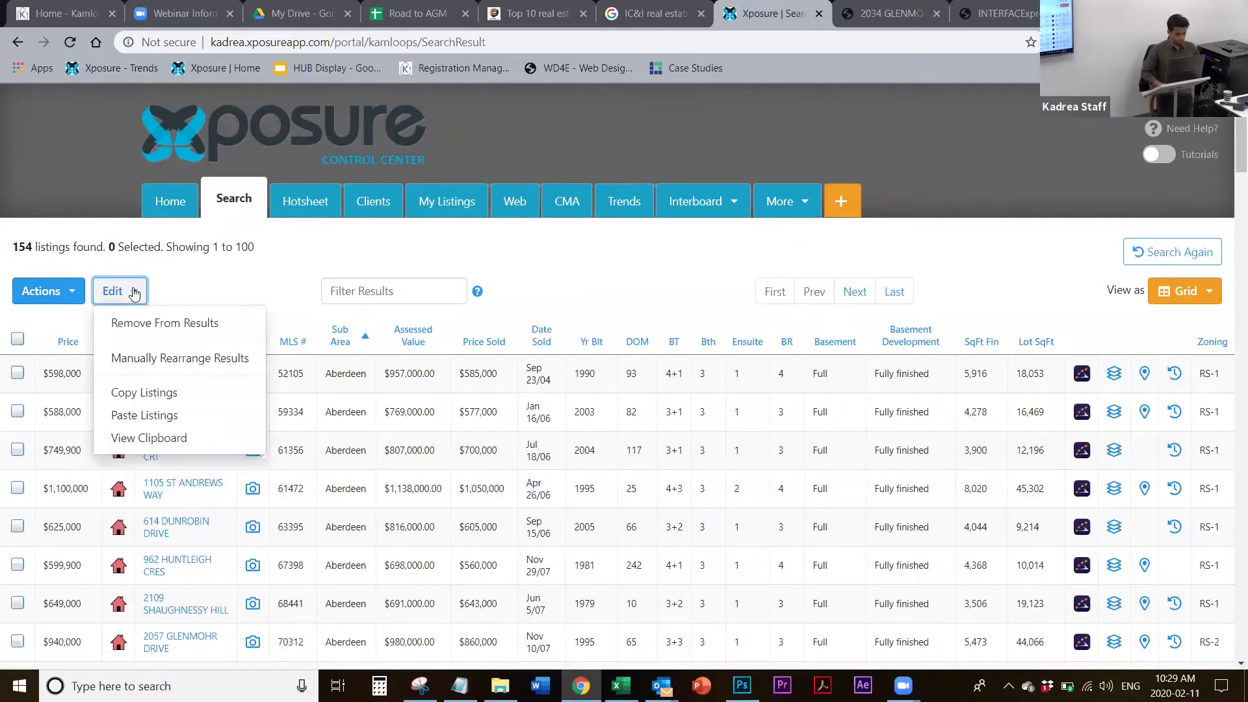
left_click(159, 356)
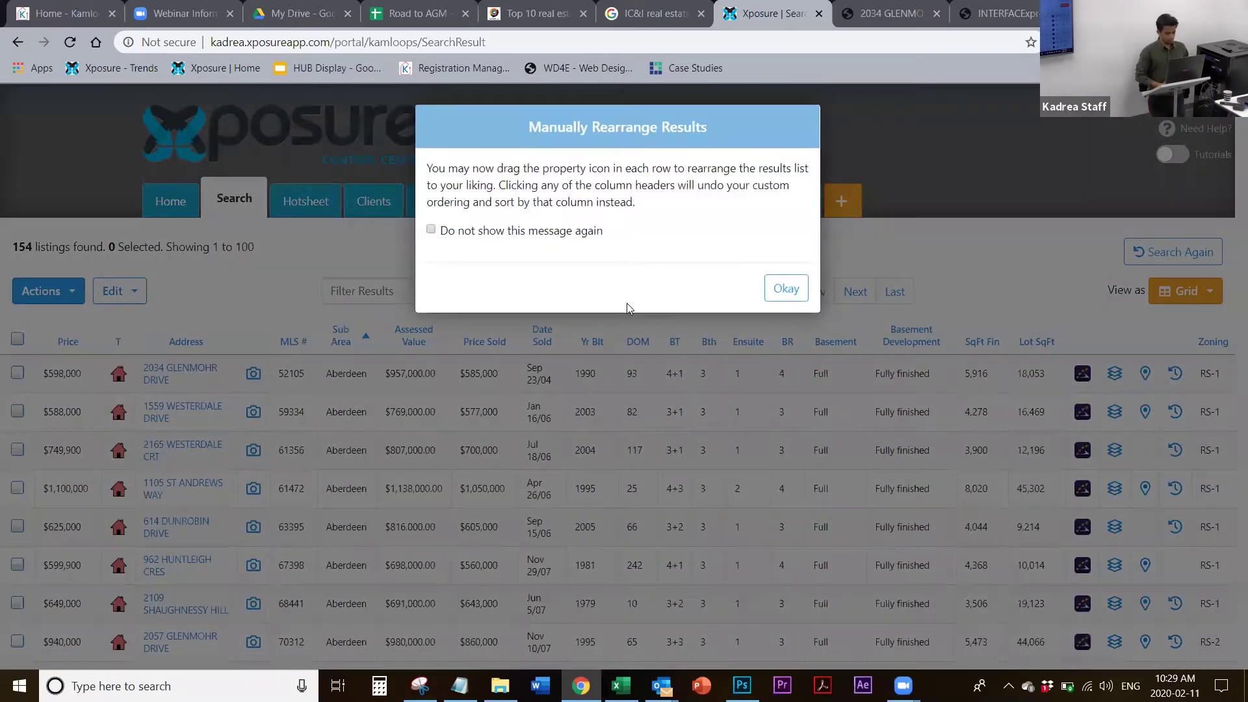
left_click(783, 289)
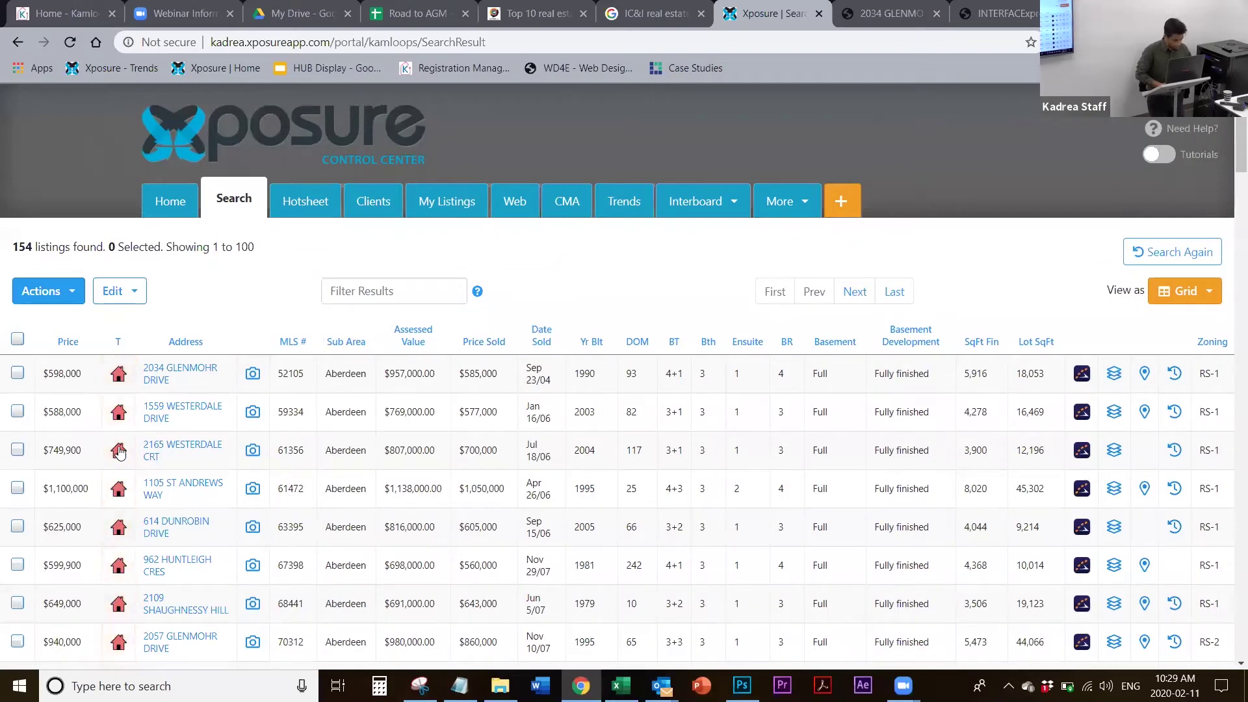
left_click_drag(119, 451, 121, 360)
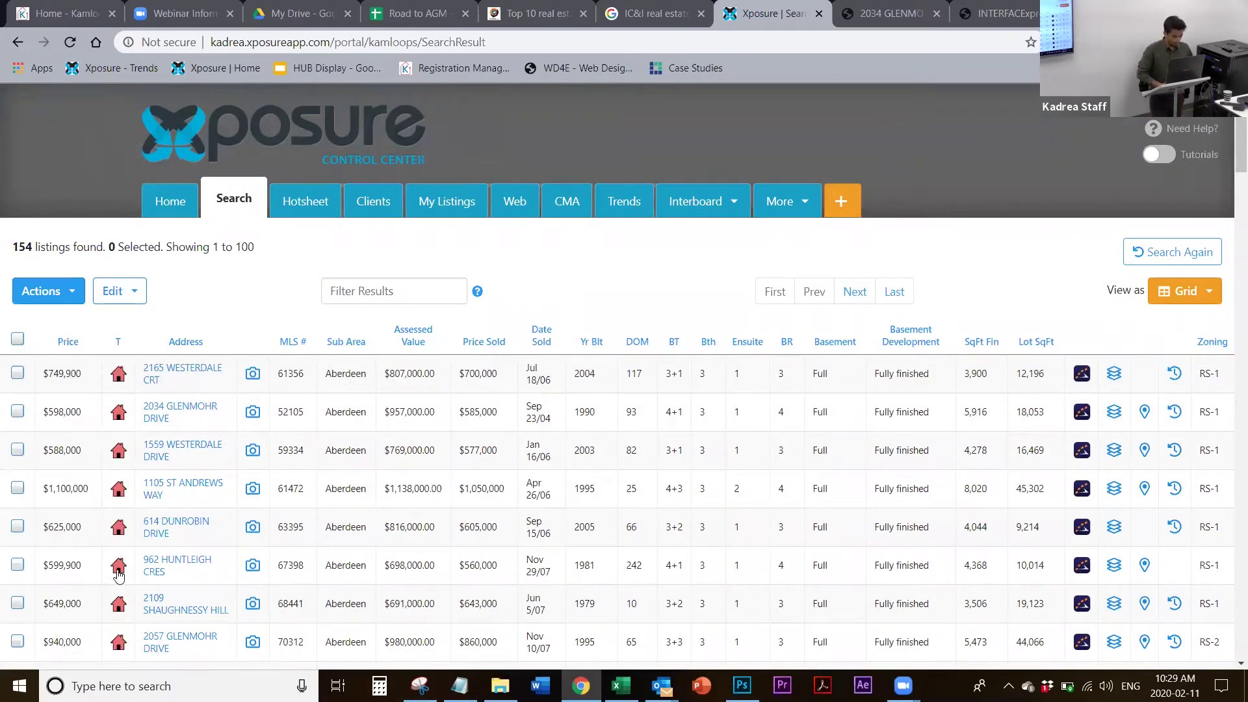
left_click_drag(118, 573, 120, 407)
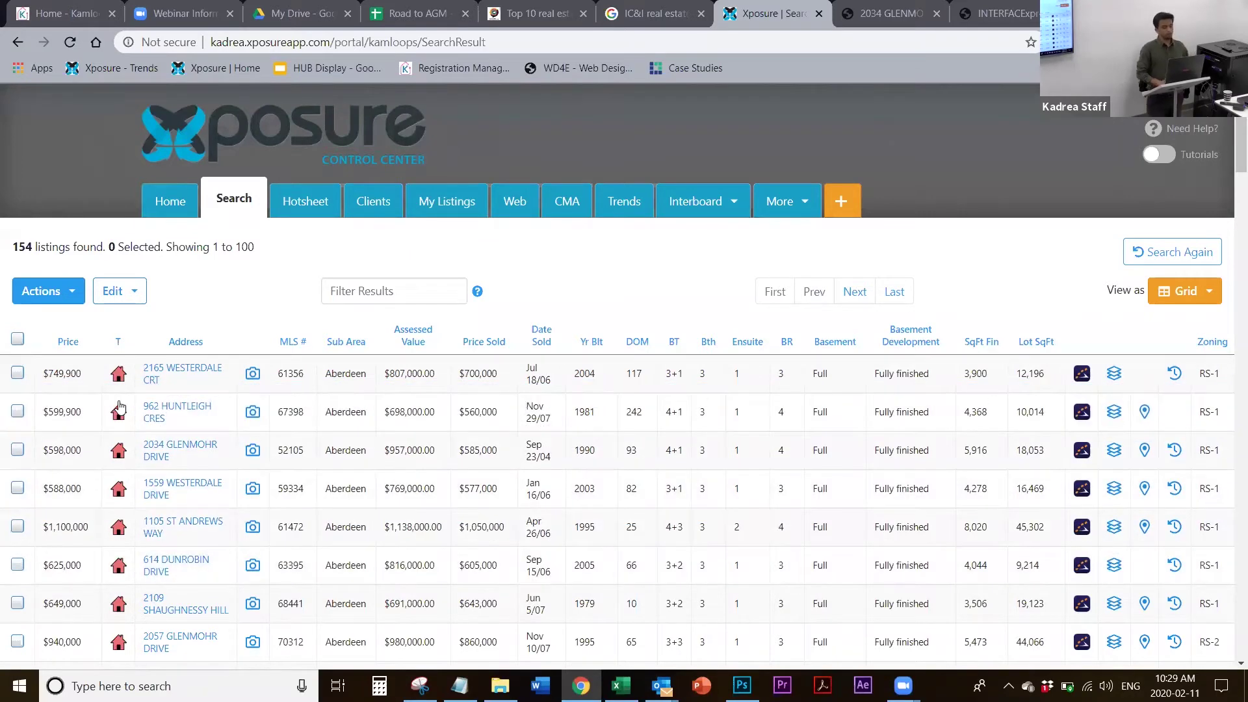
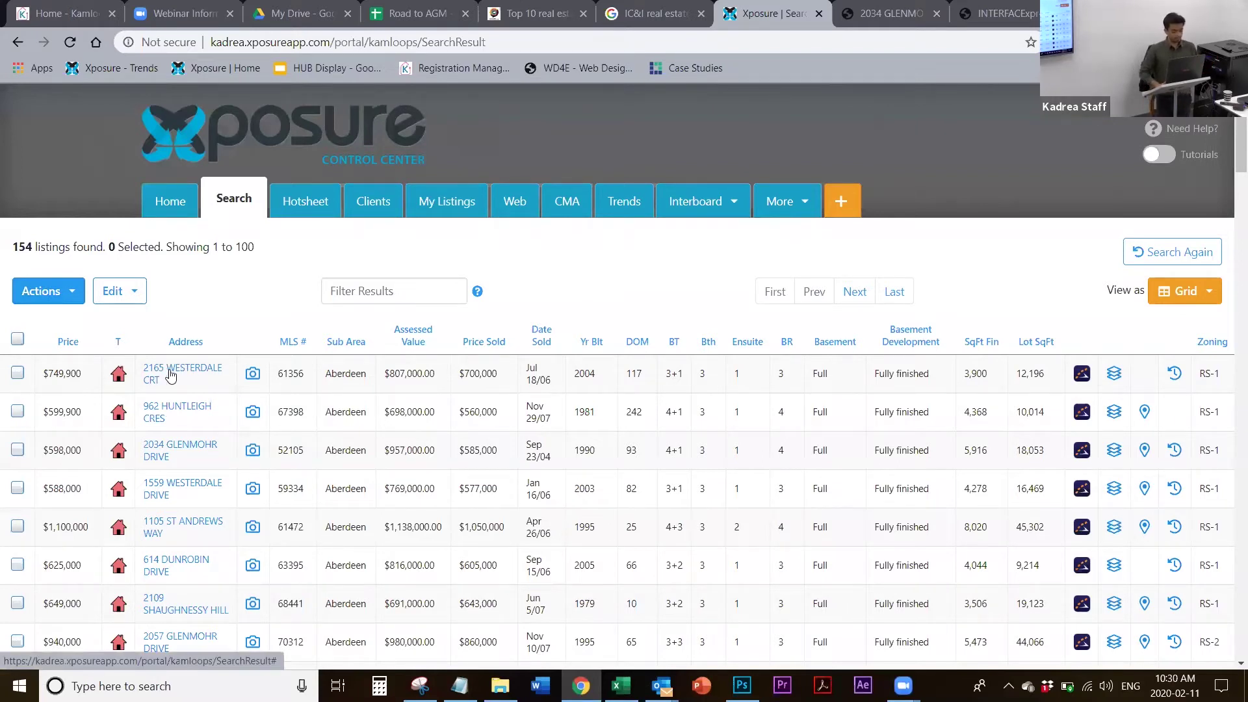
Show the results in Thumbnail View to compare their order, and return to Grid View
left_click(1161, 294)
left_click(1144, 327)
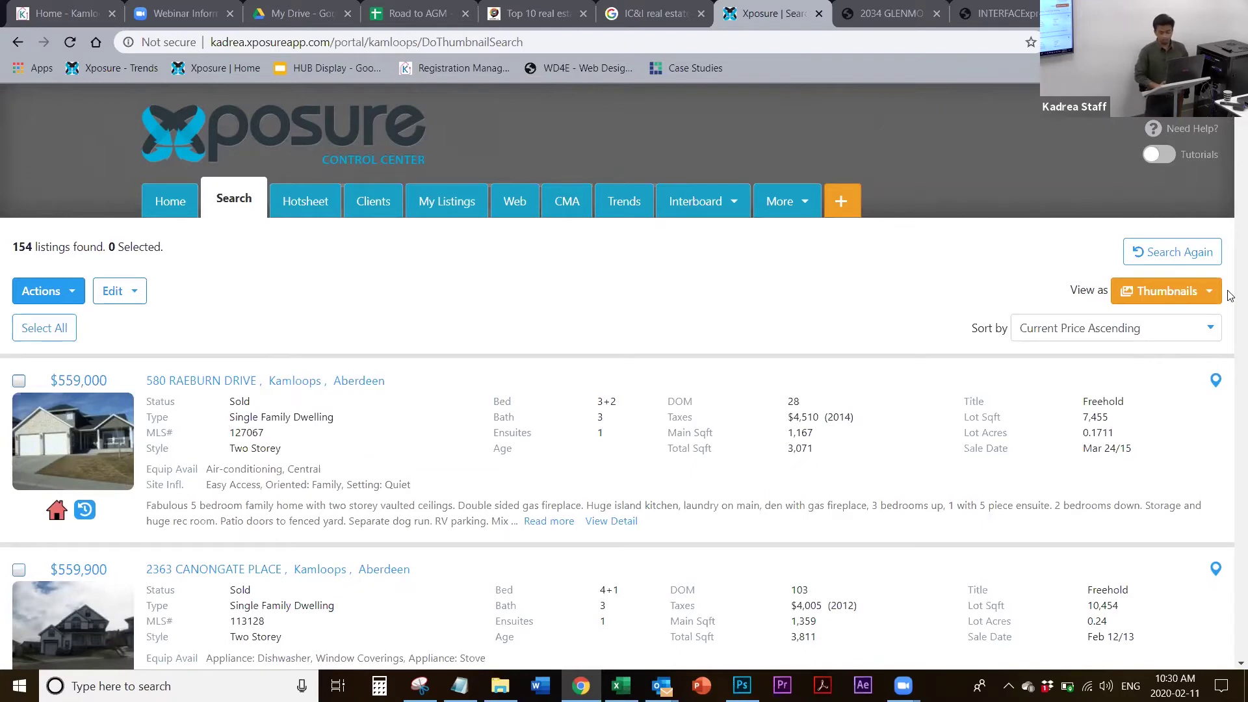
left_click(1207, 294)
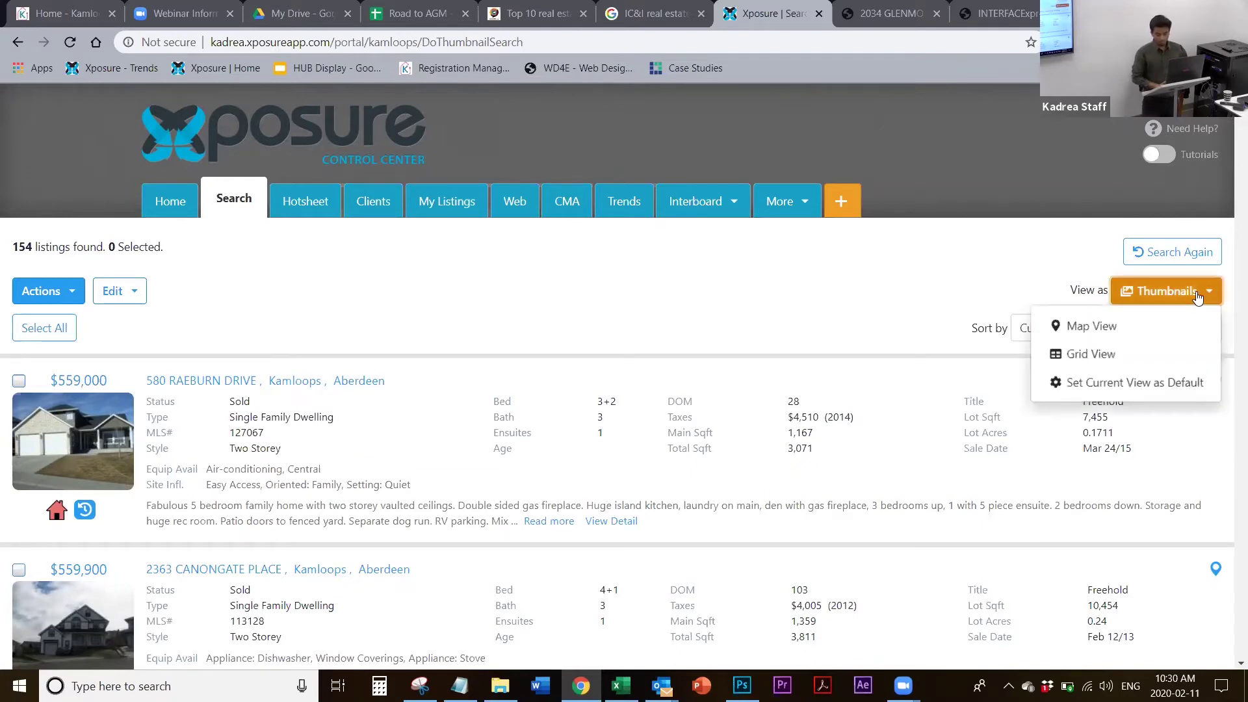
left_click(1095, 356)
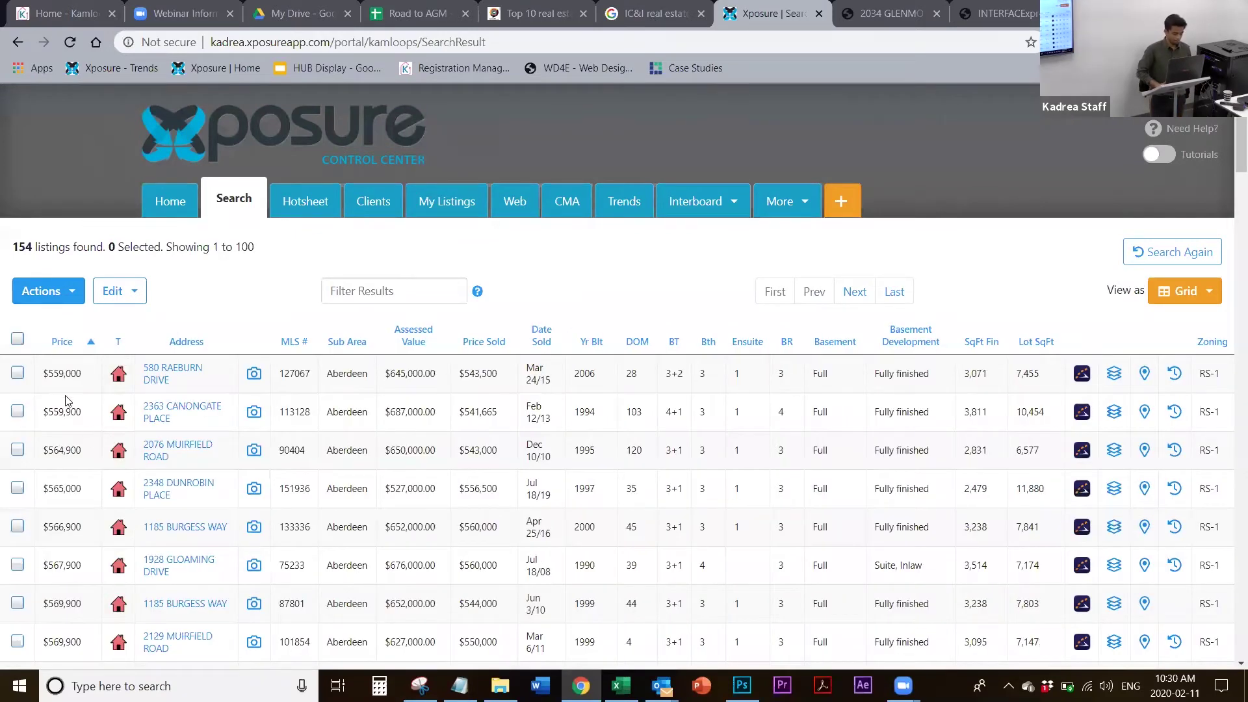
Manually rearrange the results so the $565,000 listing comes first and the $559,900 listing second
left_click(112, 293)
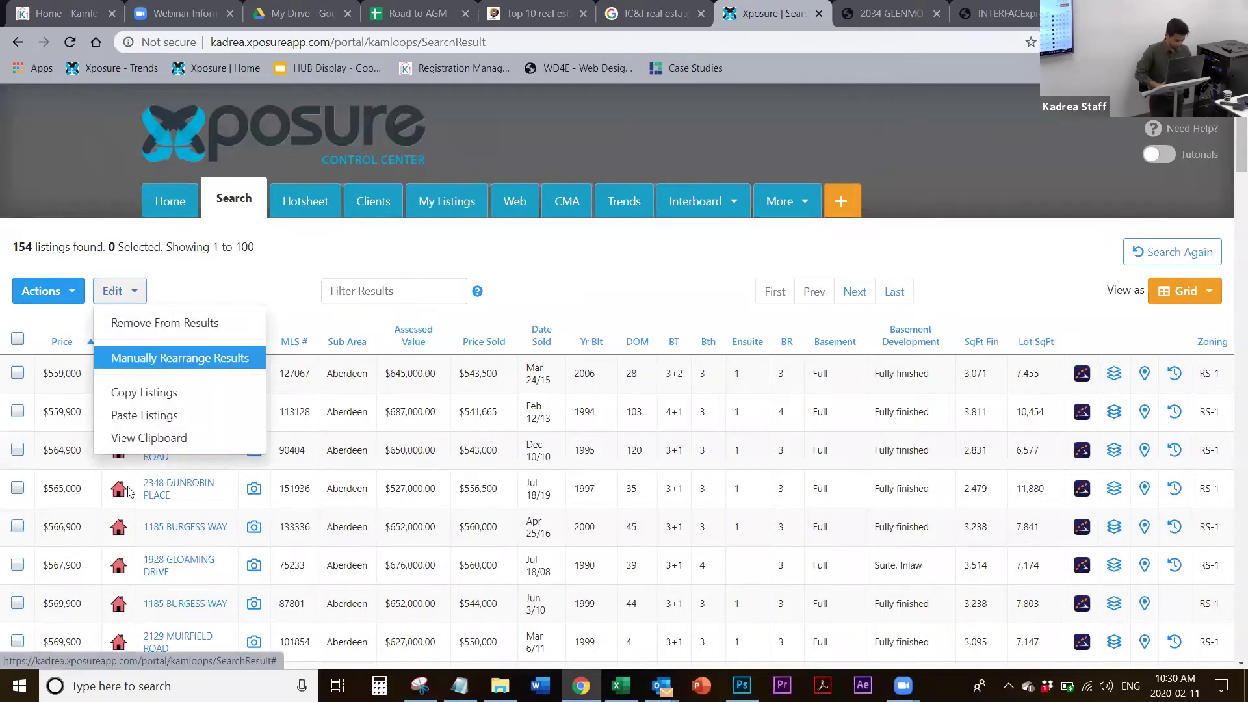
left_click(179, 358)
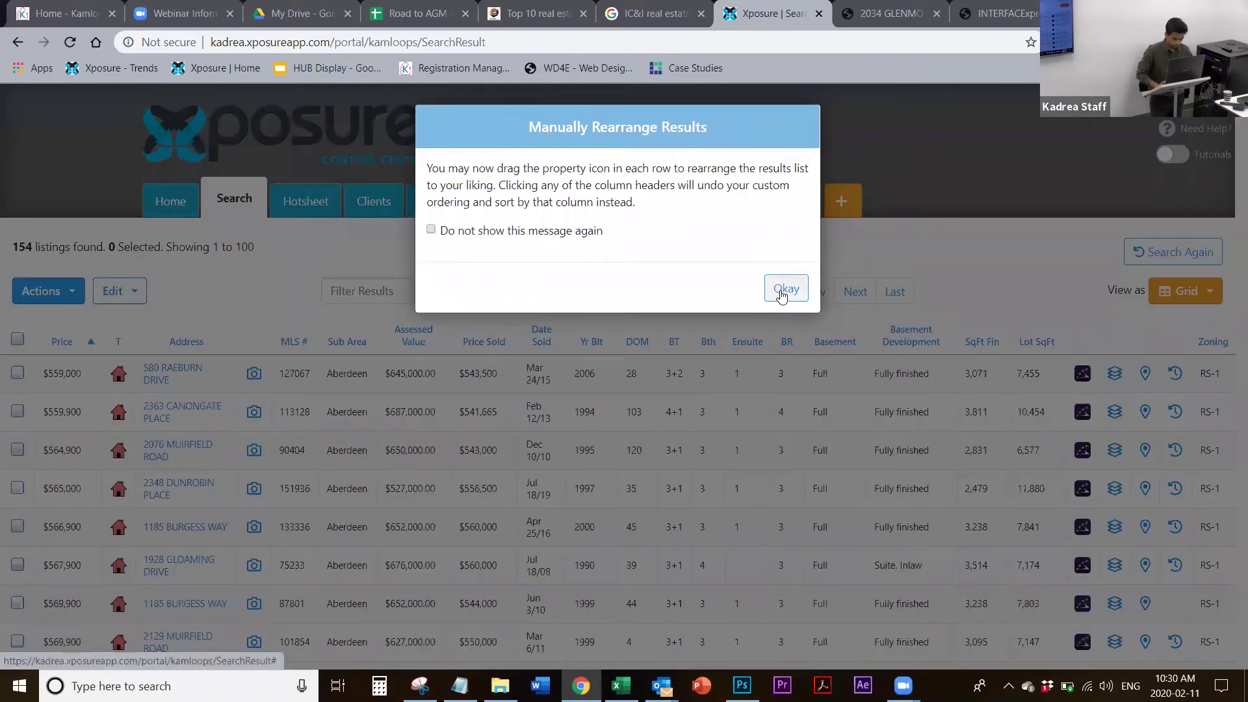
left_click(782, 294)
left_click_drag(119, 488, 118, 363)
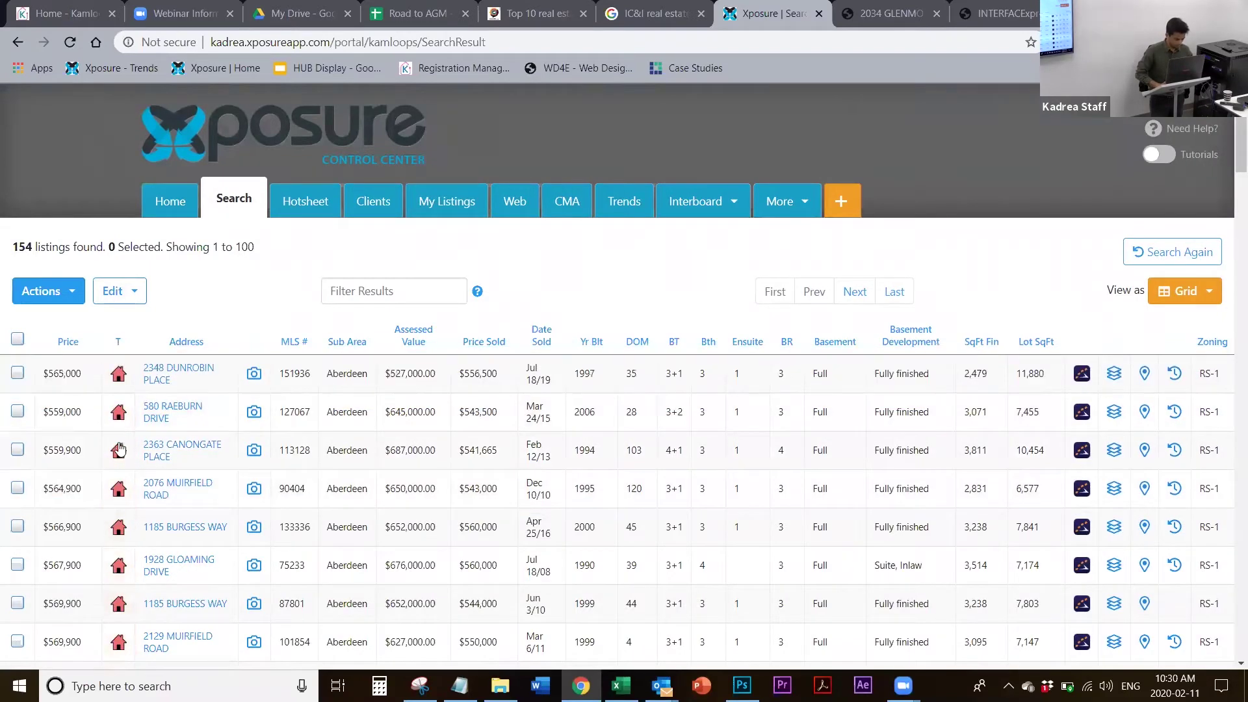
left_click_drag(121, 448, 126, 397)
Try to email a gateway link without any listings selected
left_click(63, 299)
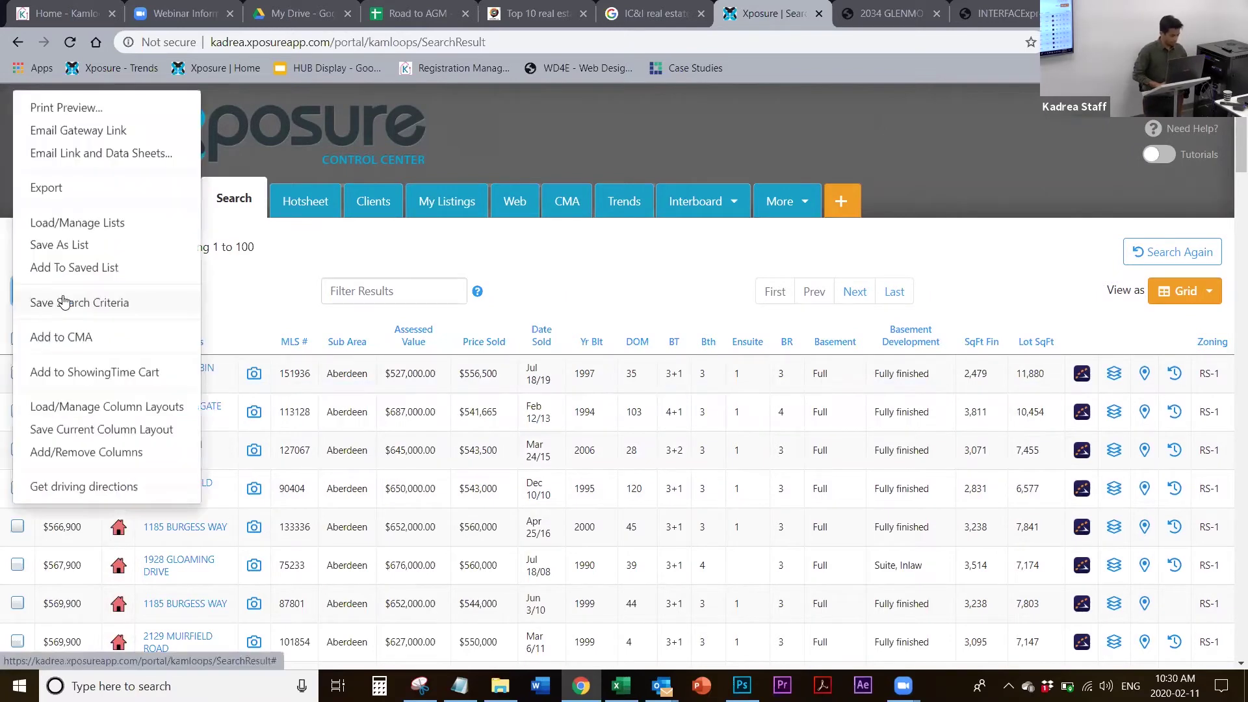
left_click(83, 132)
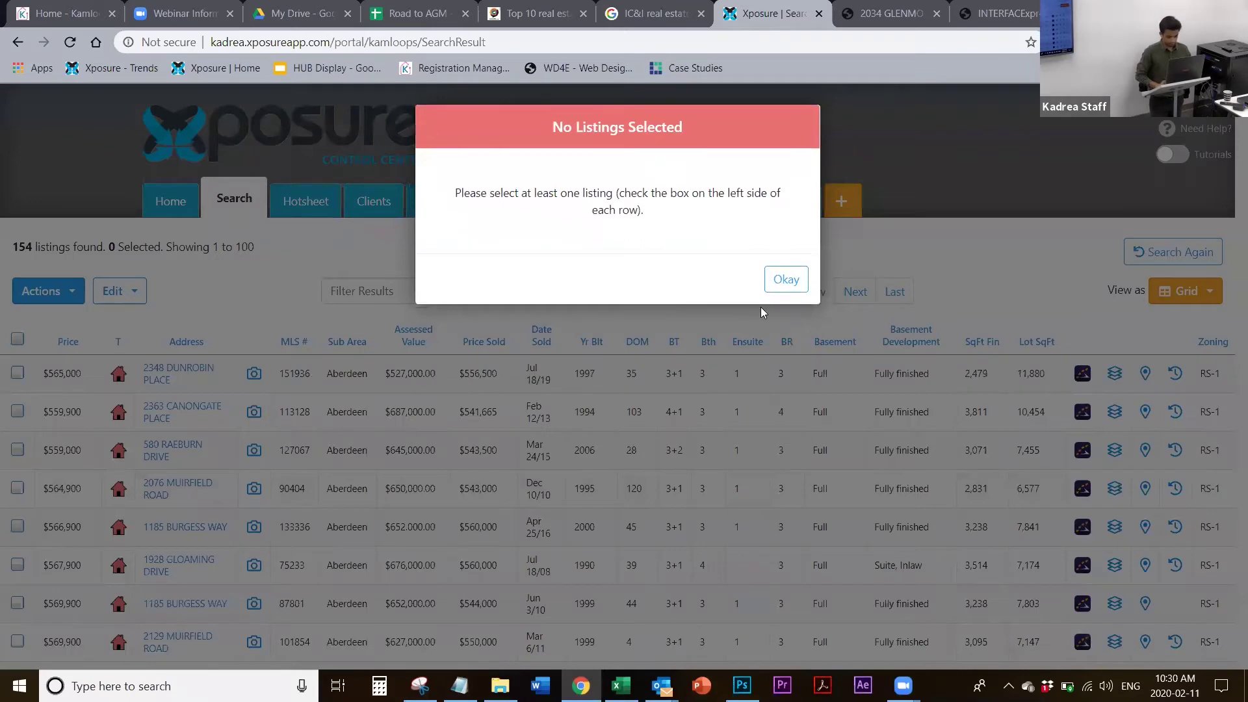
left_click(785, 279)
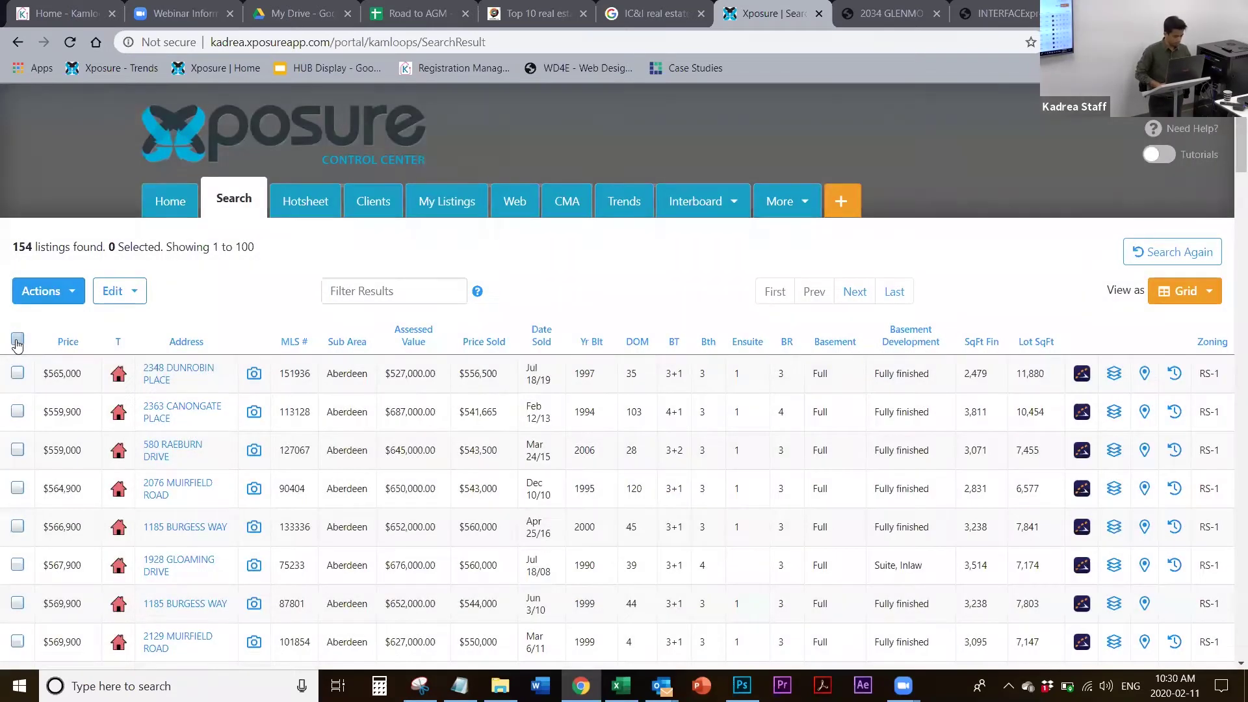
Select all listings on the first results page, preview their Email Gateway Link message, and return to the search results
left_click(17, 339)
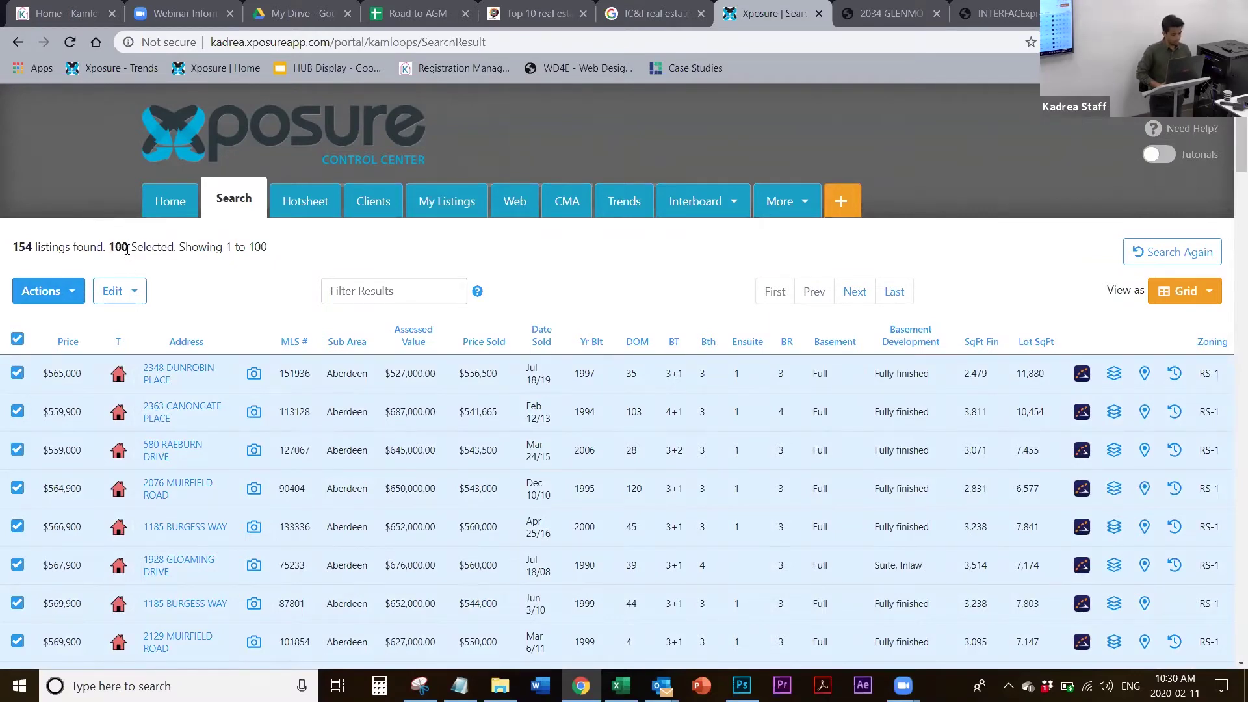
left_click(77, 303)
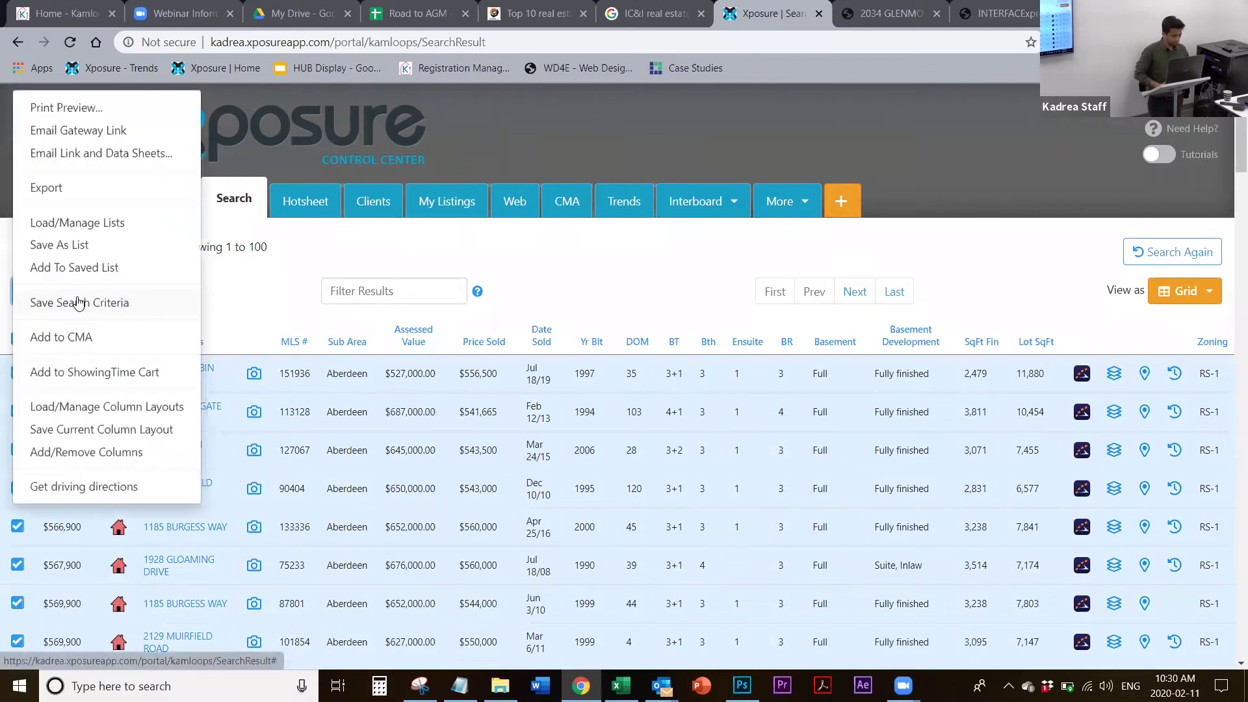
left_click(91, 133)
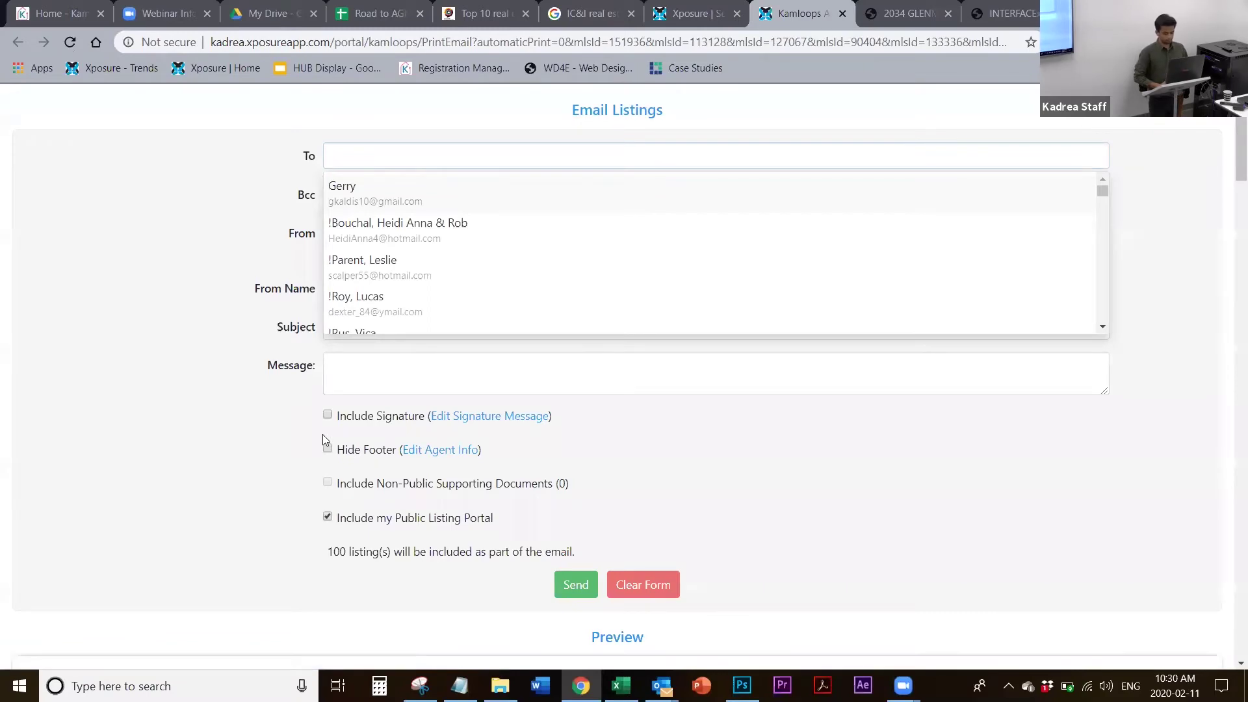
scroll(320, 439, "down", 6)
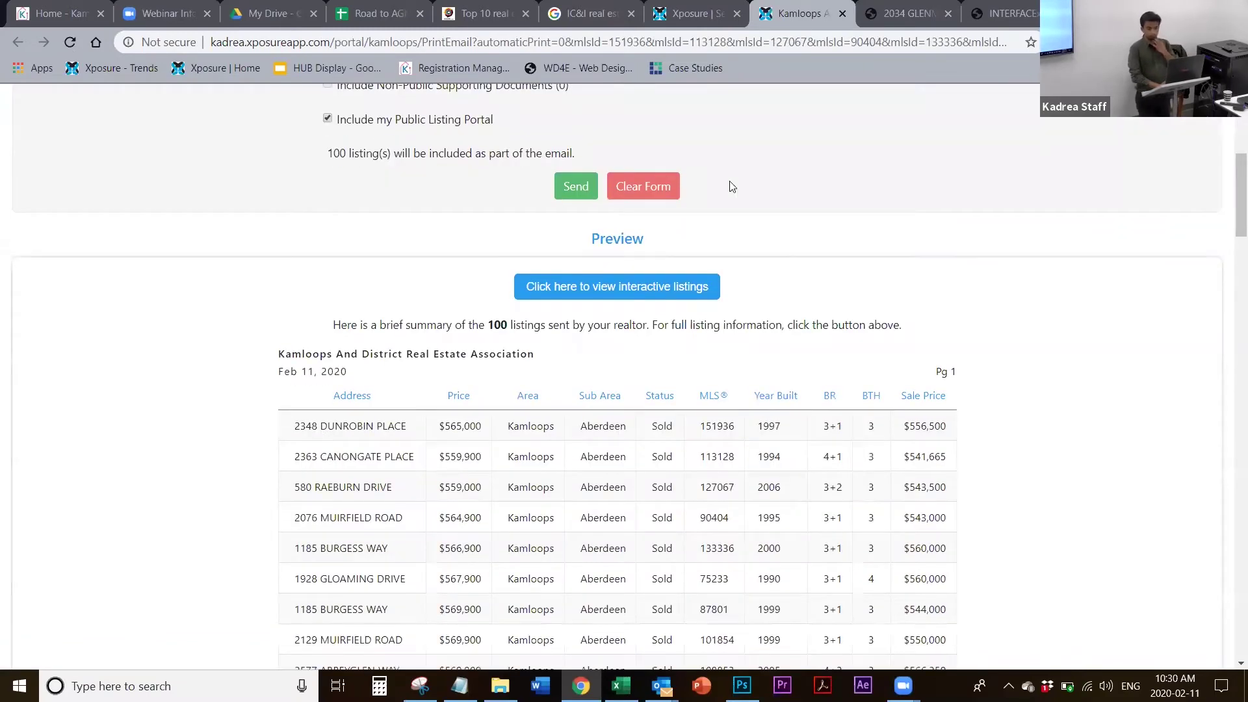
left_click(678, 26)
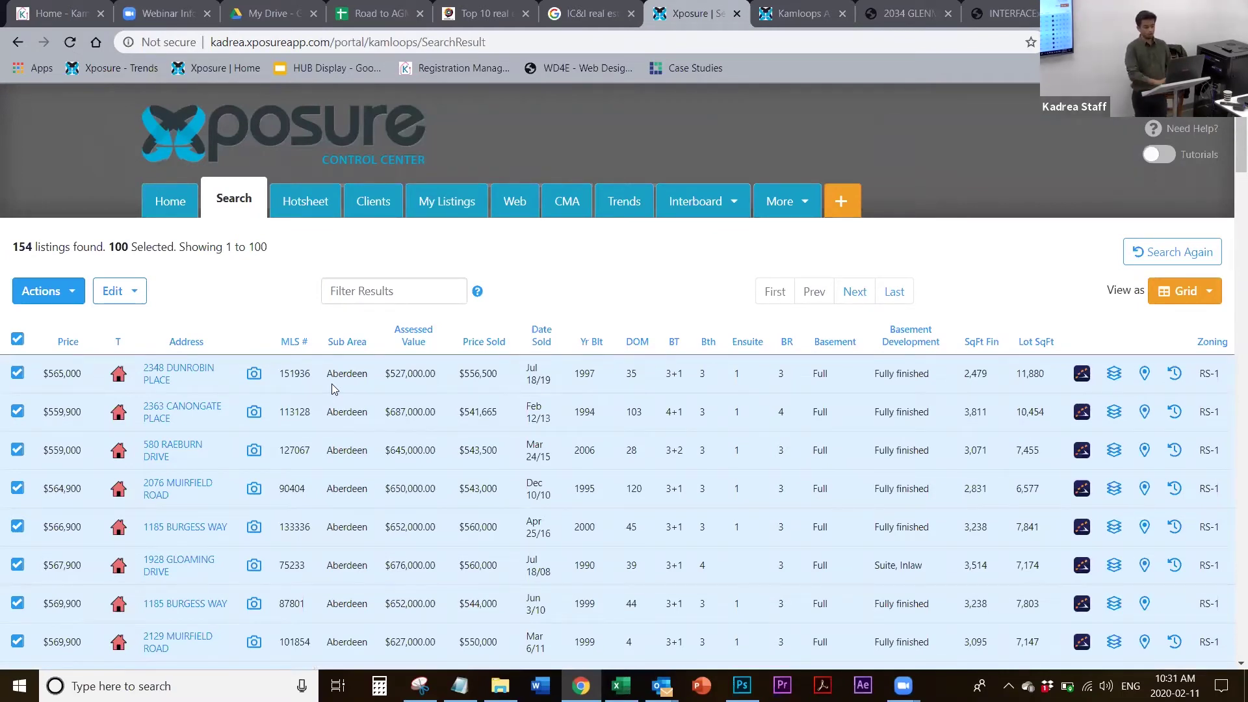
Add all listings on the second results page to the selection and return to the first page
left_click(862, 302)
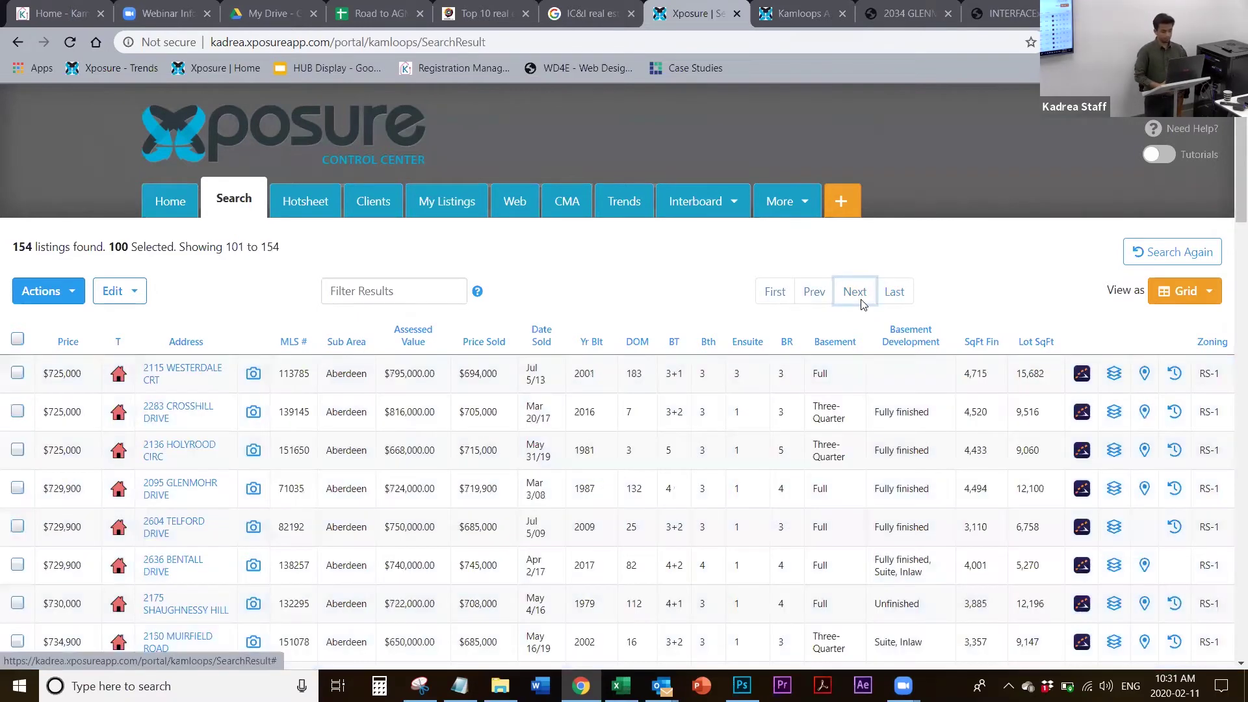
left_click(17, 340)
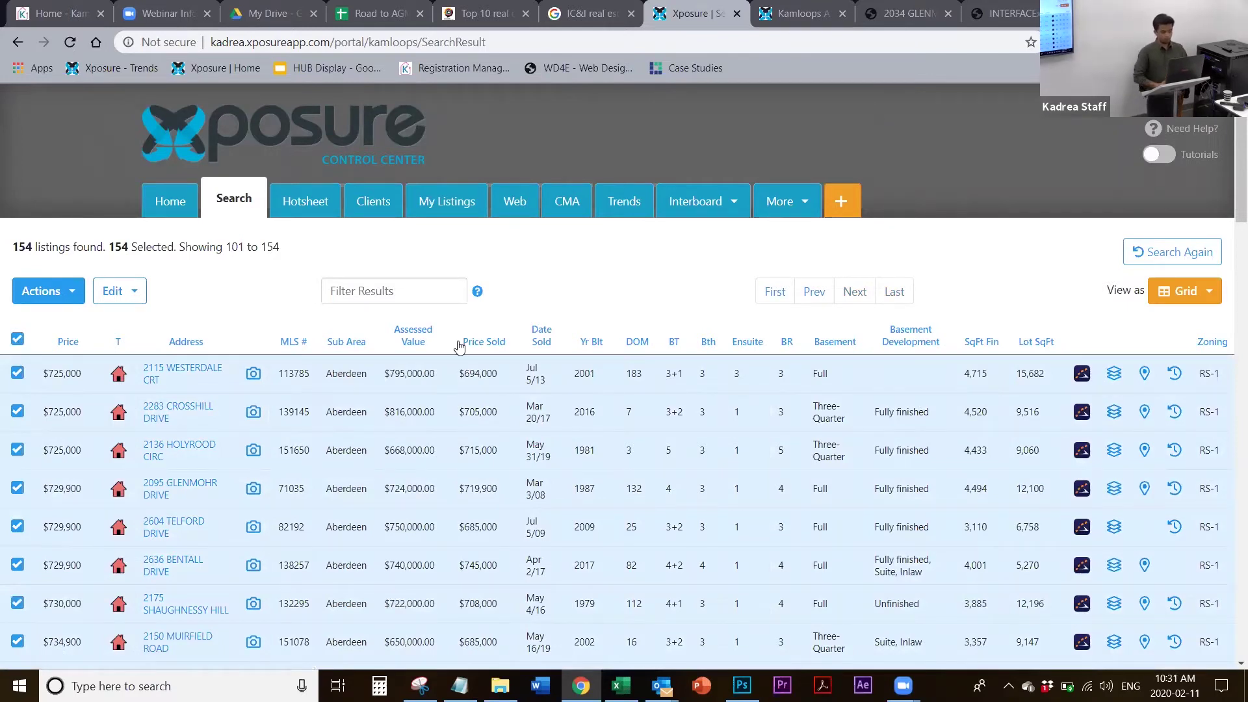
left_click(815, 293)
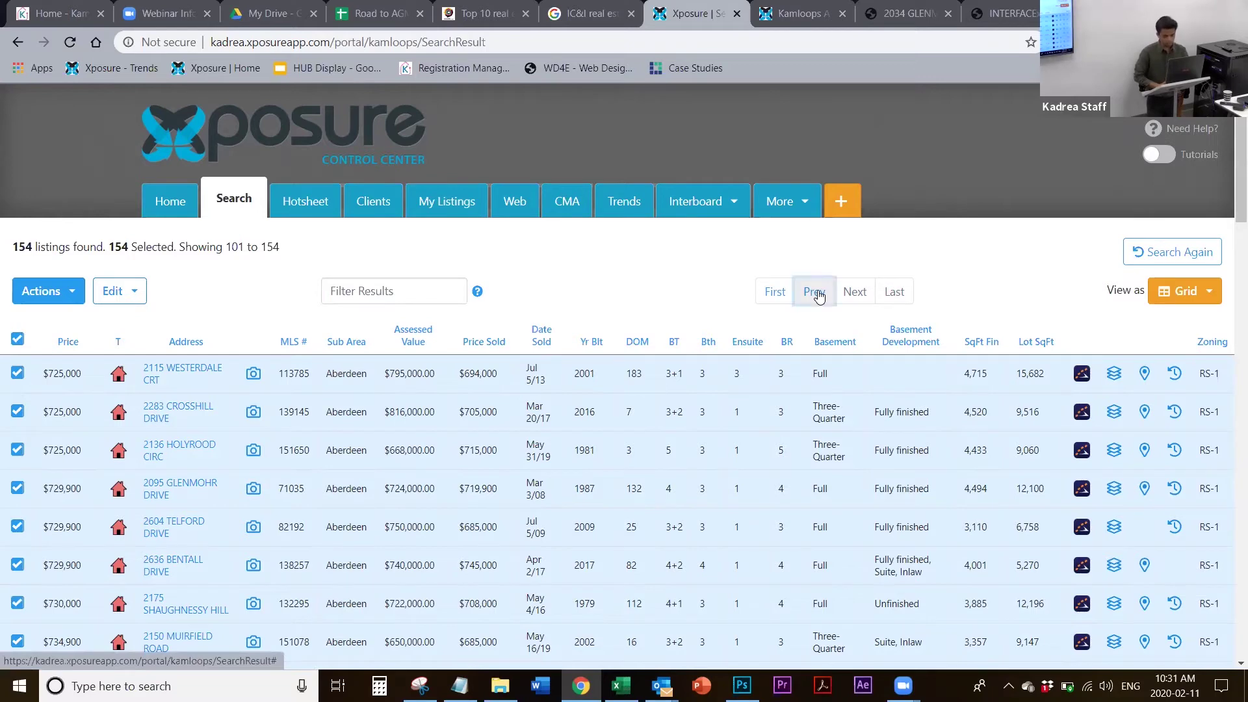
left_click(855, 296)
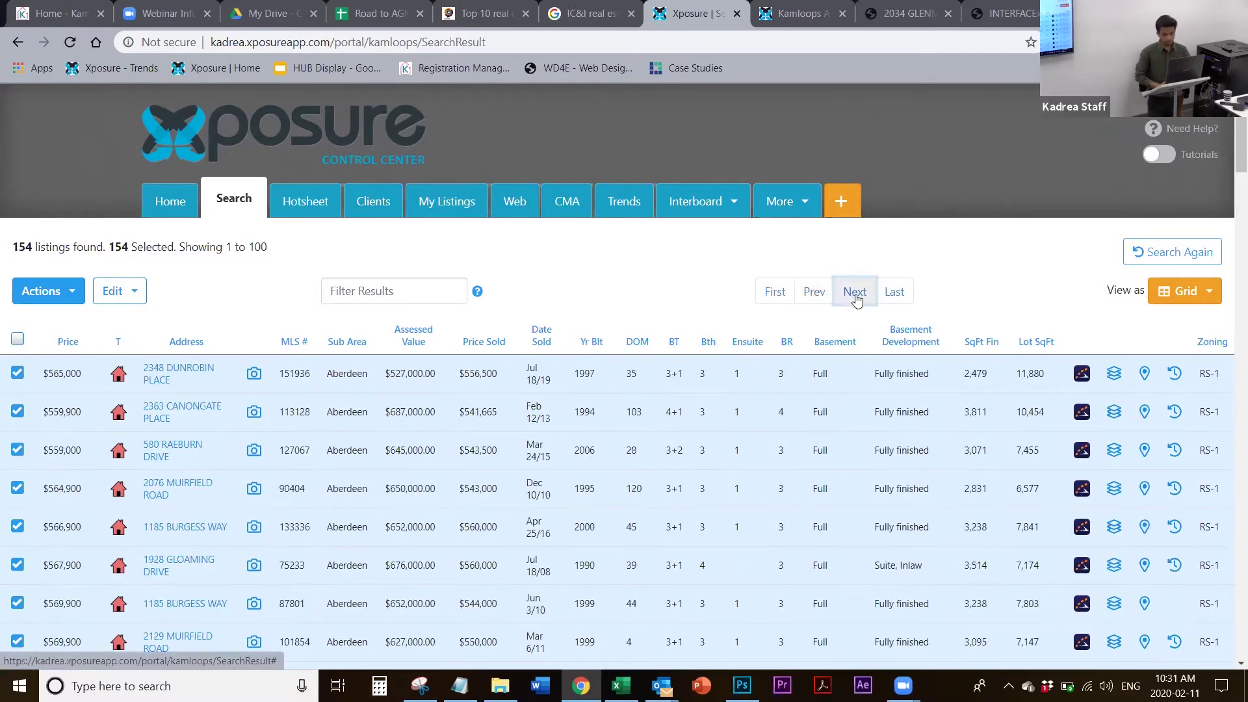
left_click(18, 341)
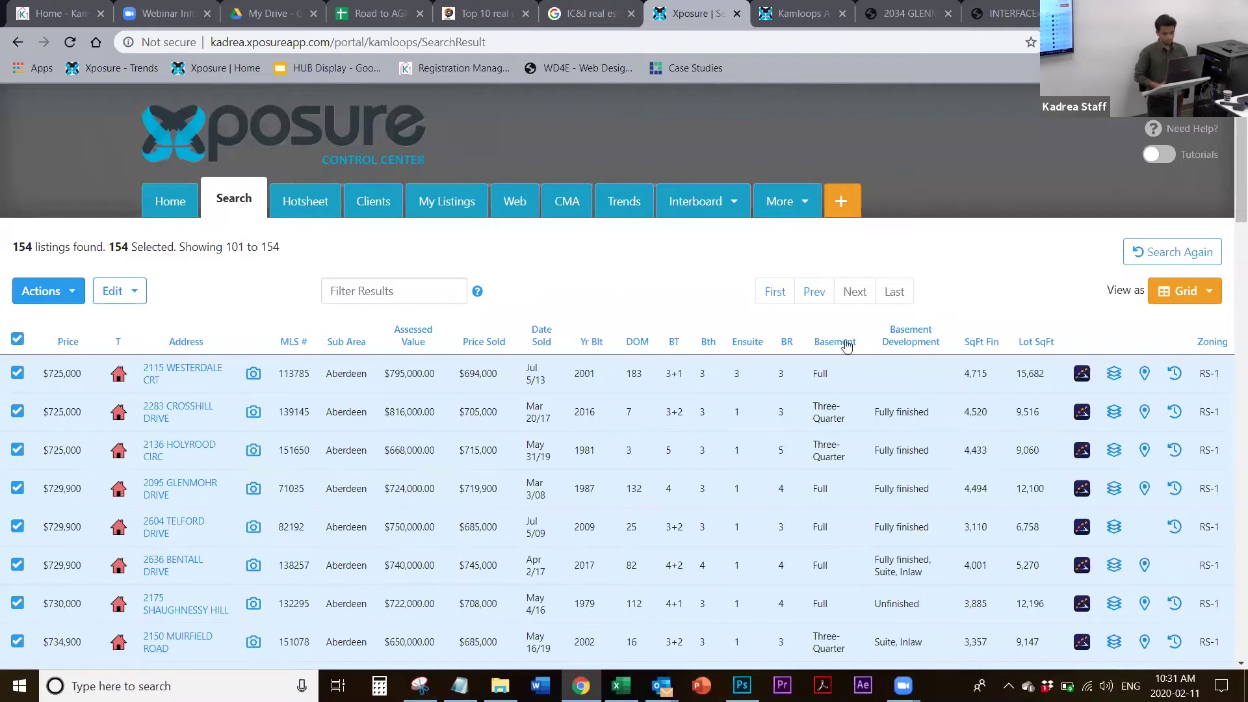
left_click(827, 294)
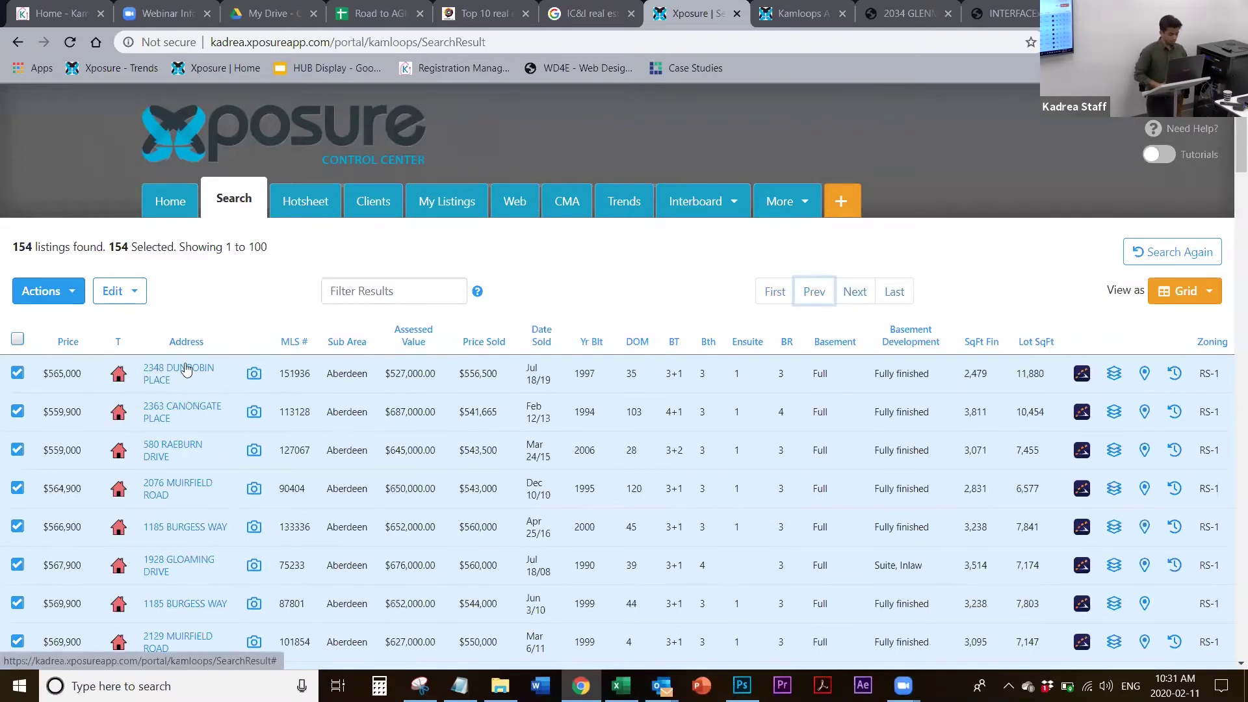
Try to email a gateway link for all listings selected across both results pages
left_click(70, 296)
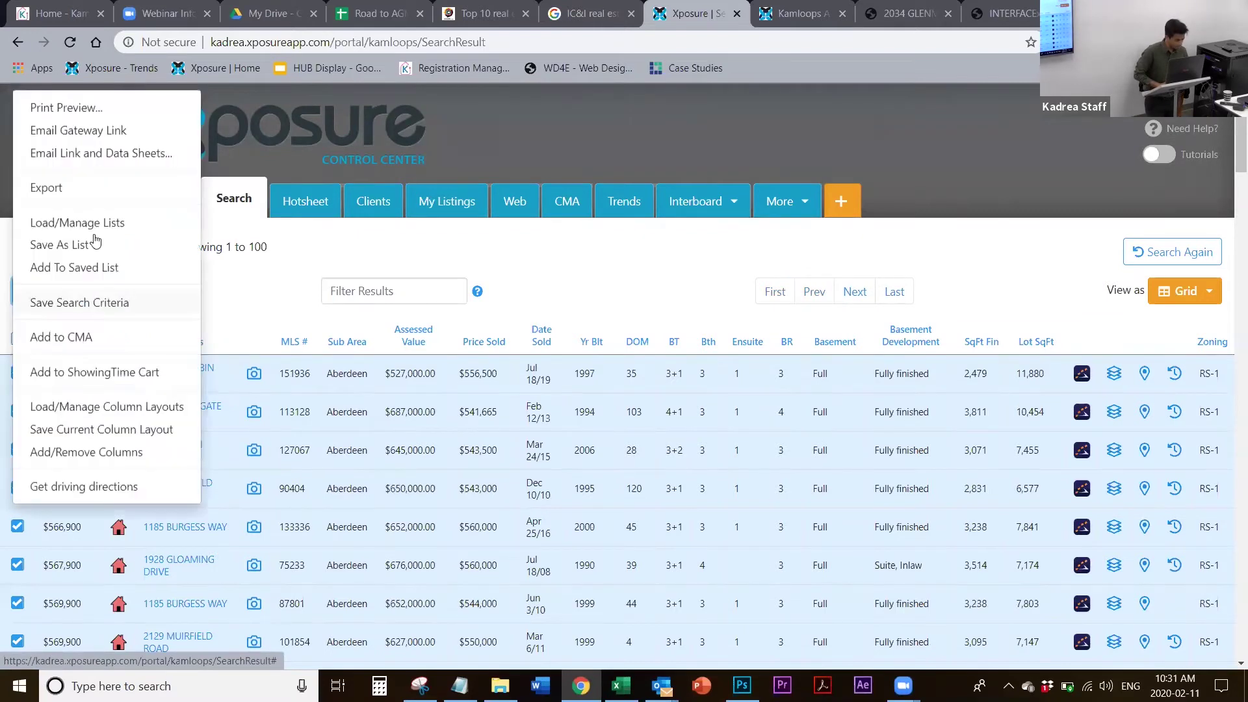
left_click(99, 133)
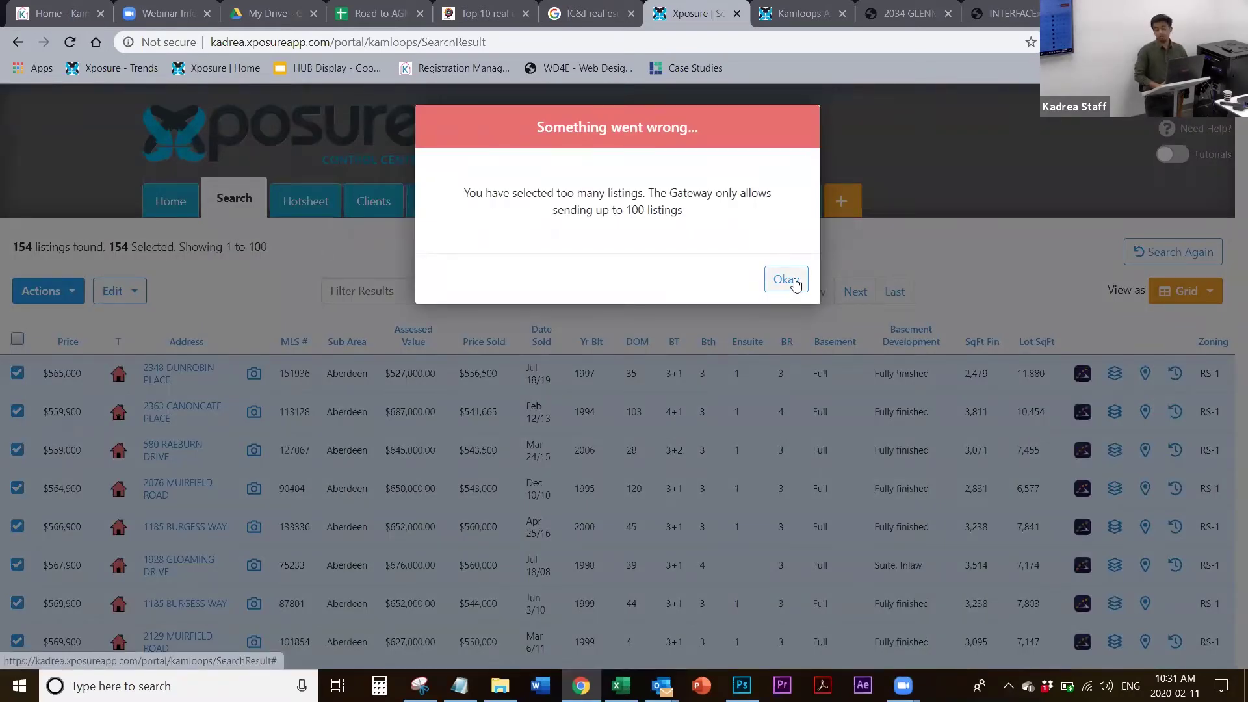
left_click(786, 279)
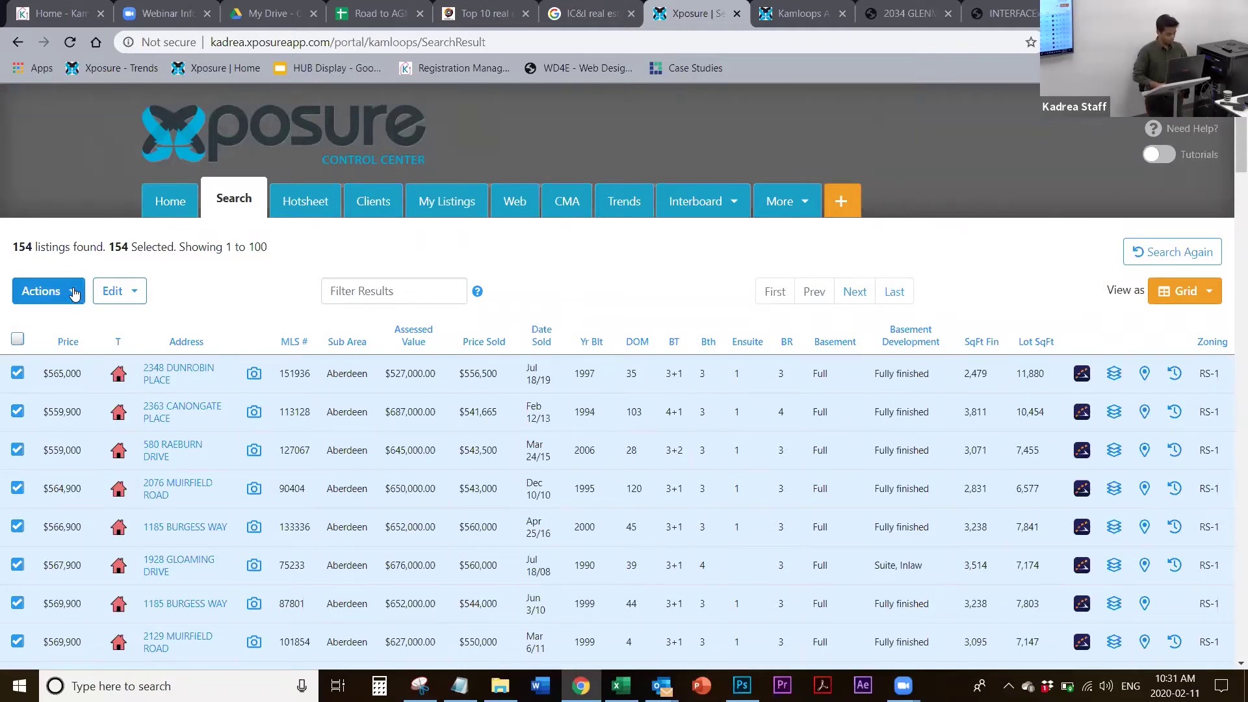
Deselect all listings on the second results page, keep the first page's listings selected, and return to the first page
left_click(18, 339)
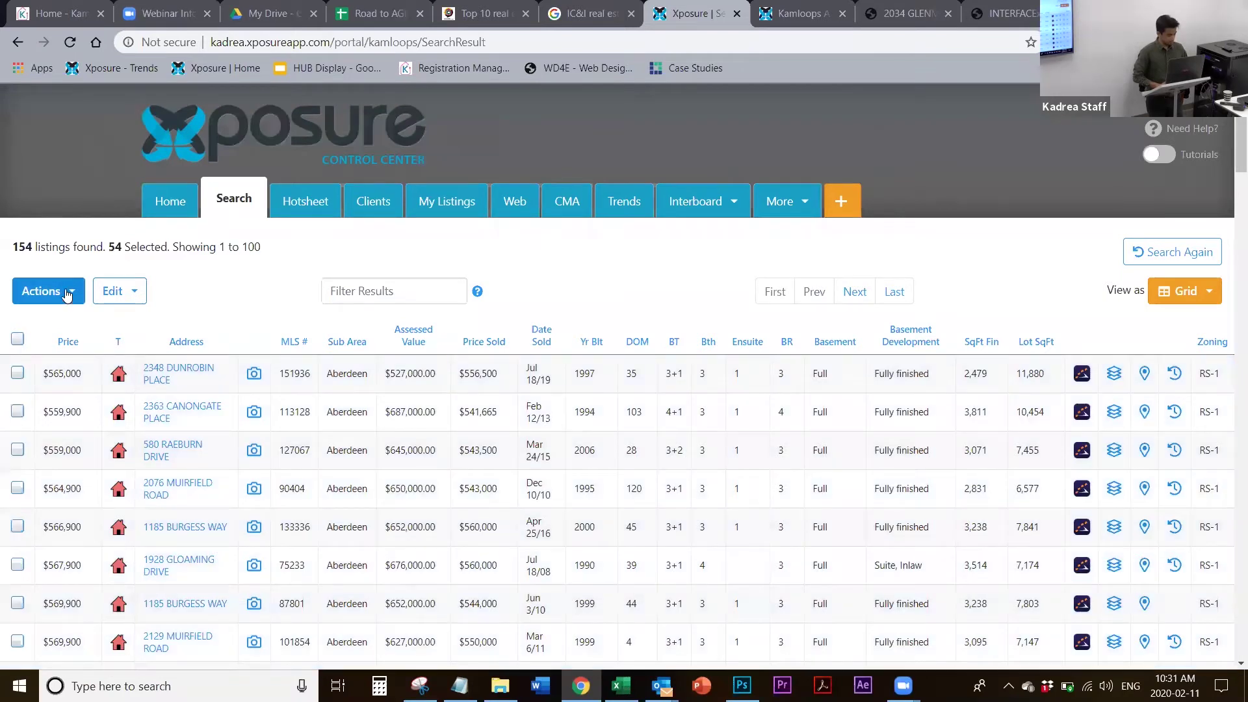
left_click(17, 338)
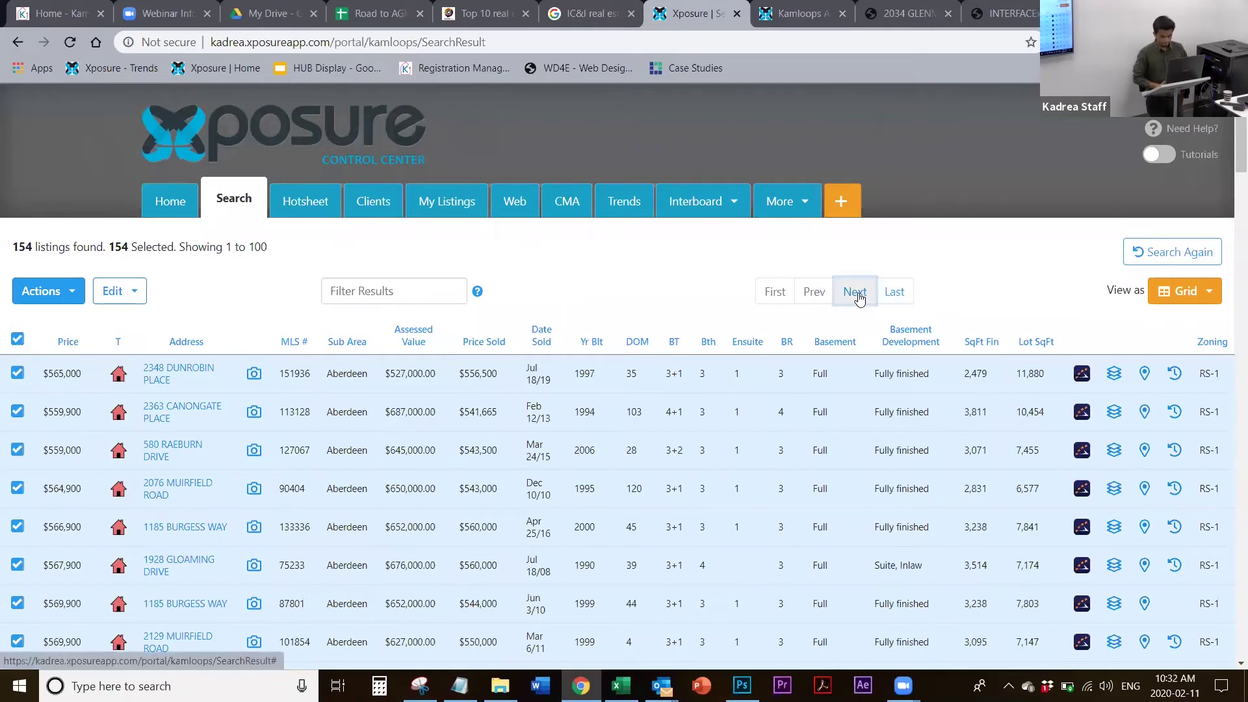
left_click(855, 291)
left_click(20, 342)
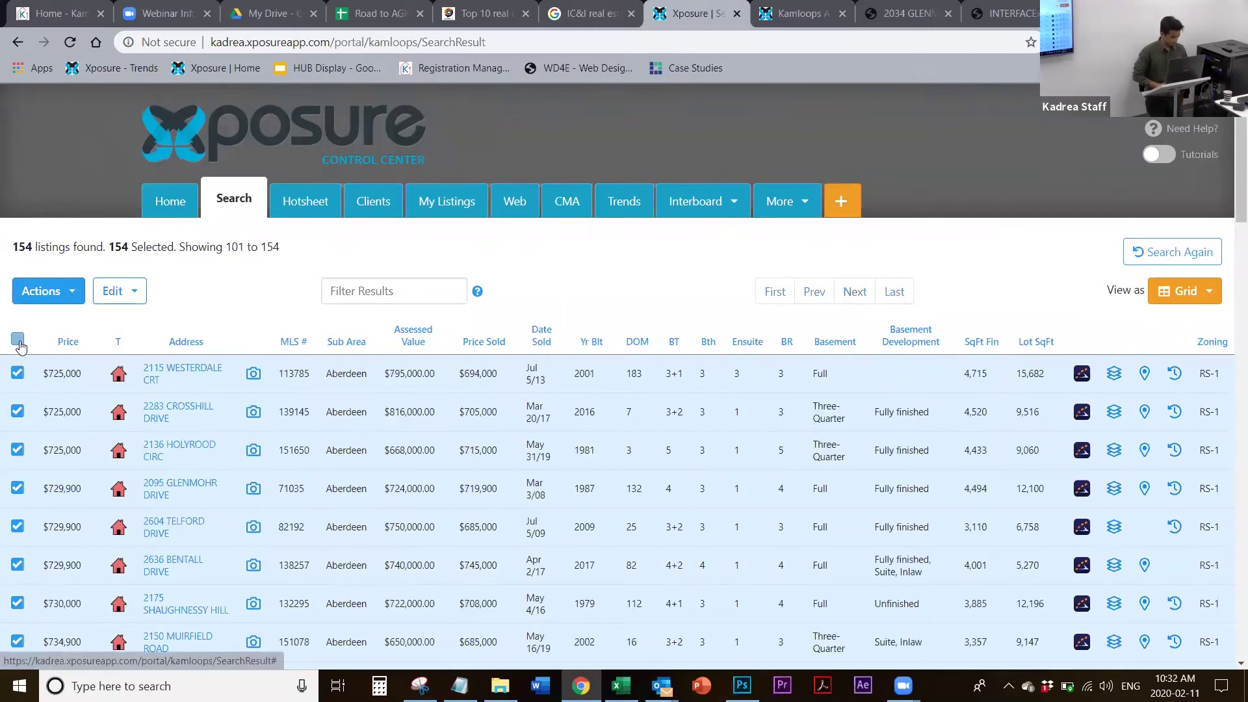
left_click(19, 345)
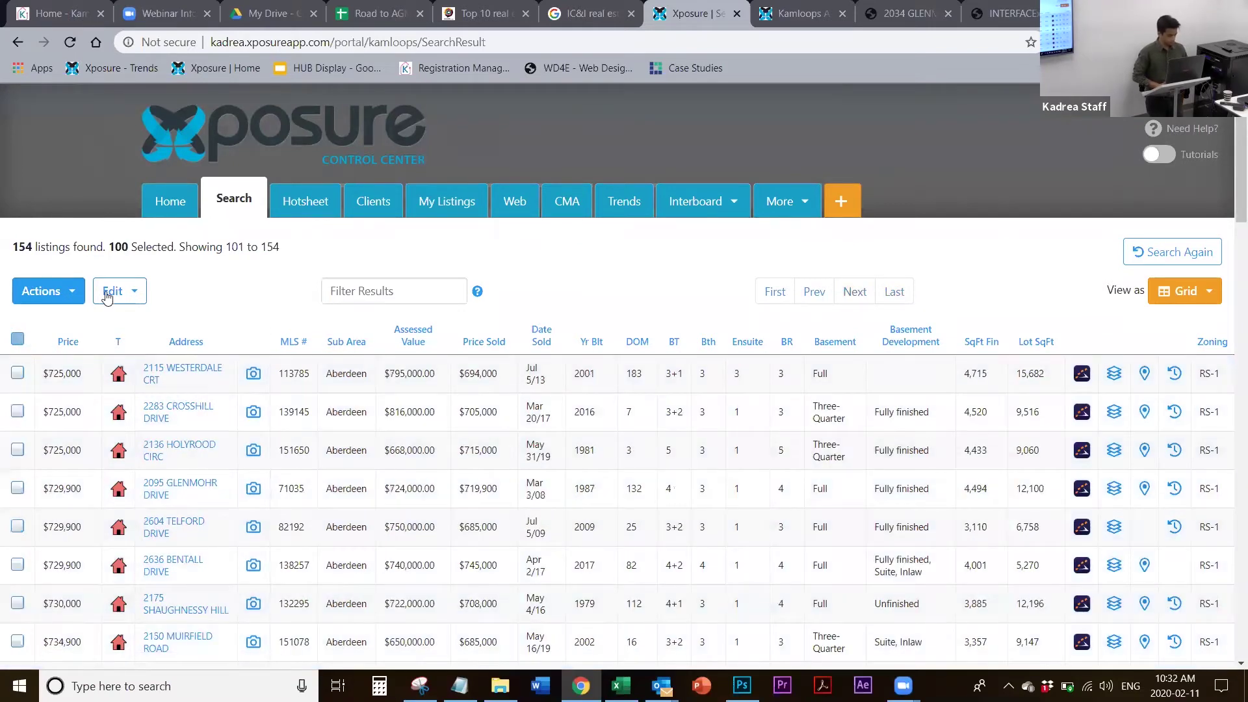
left_click(814, 291)
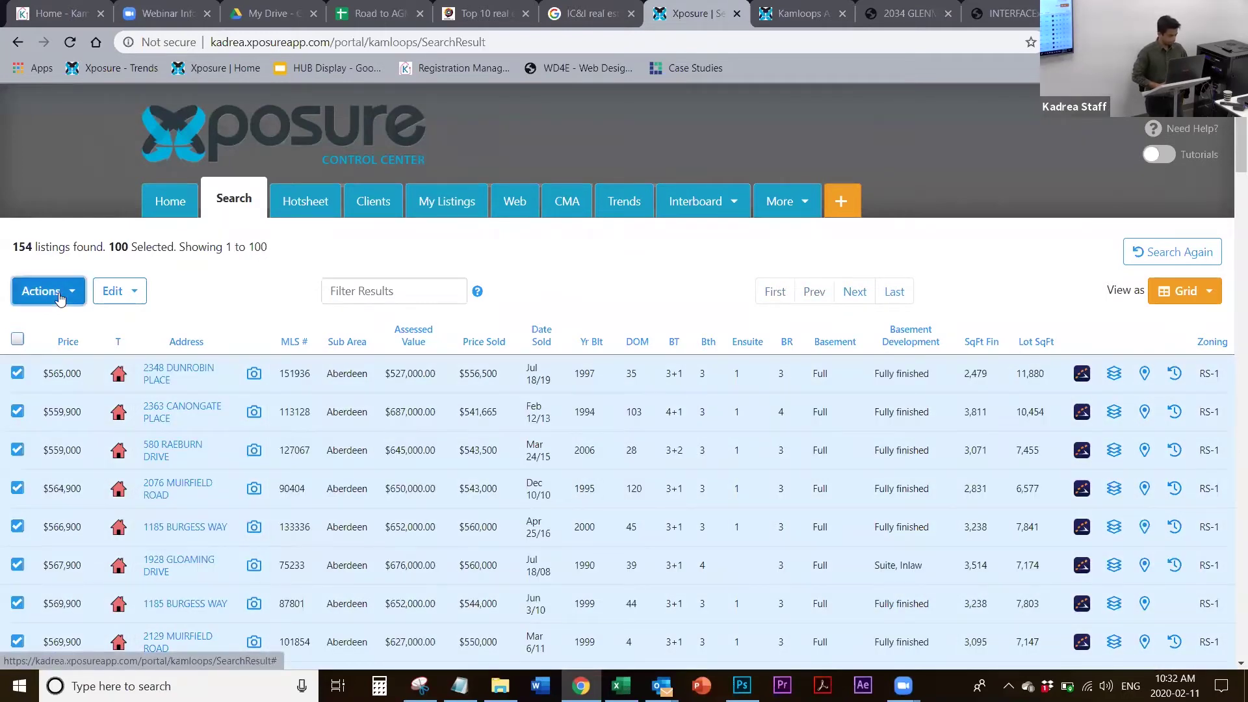
Preview the Email Gateway Link message for the first page's selected listings, and return to the search results
left_click(65, 291)
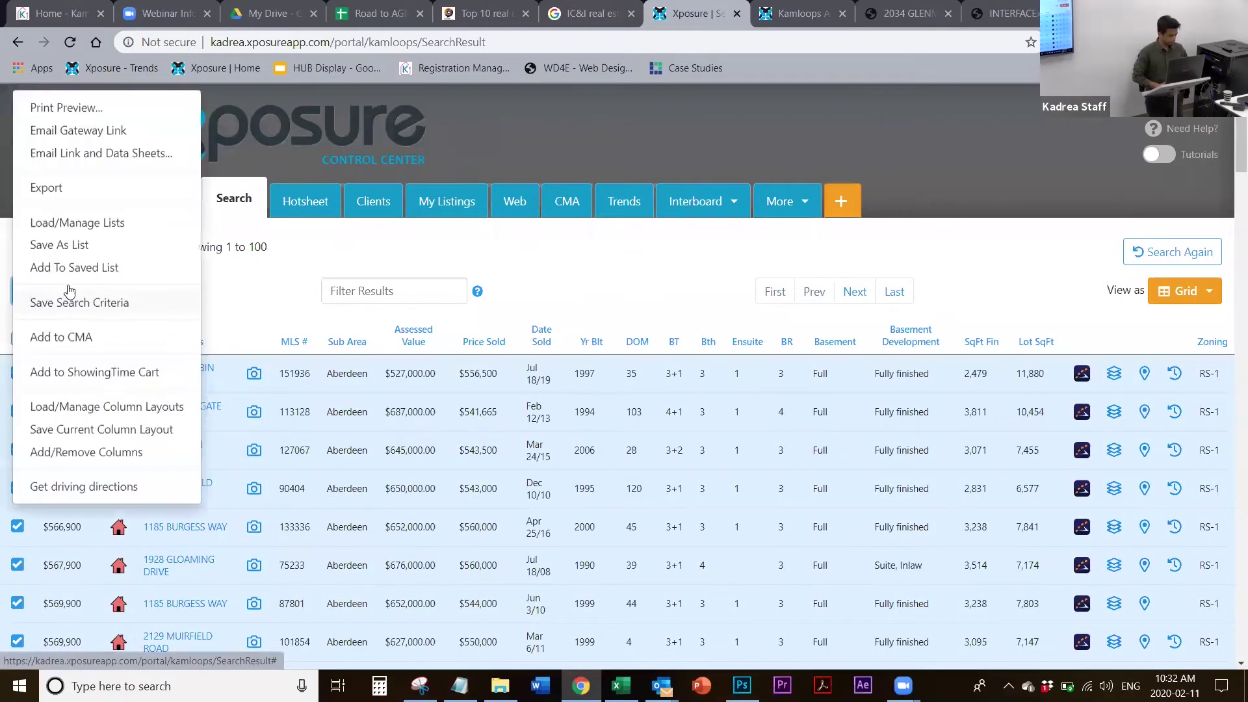
left_click(91, 132)
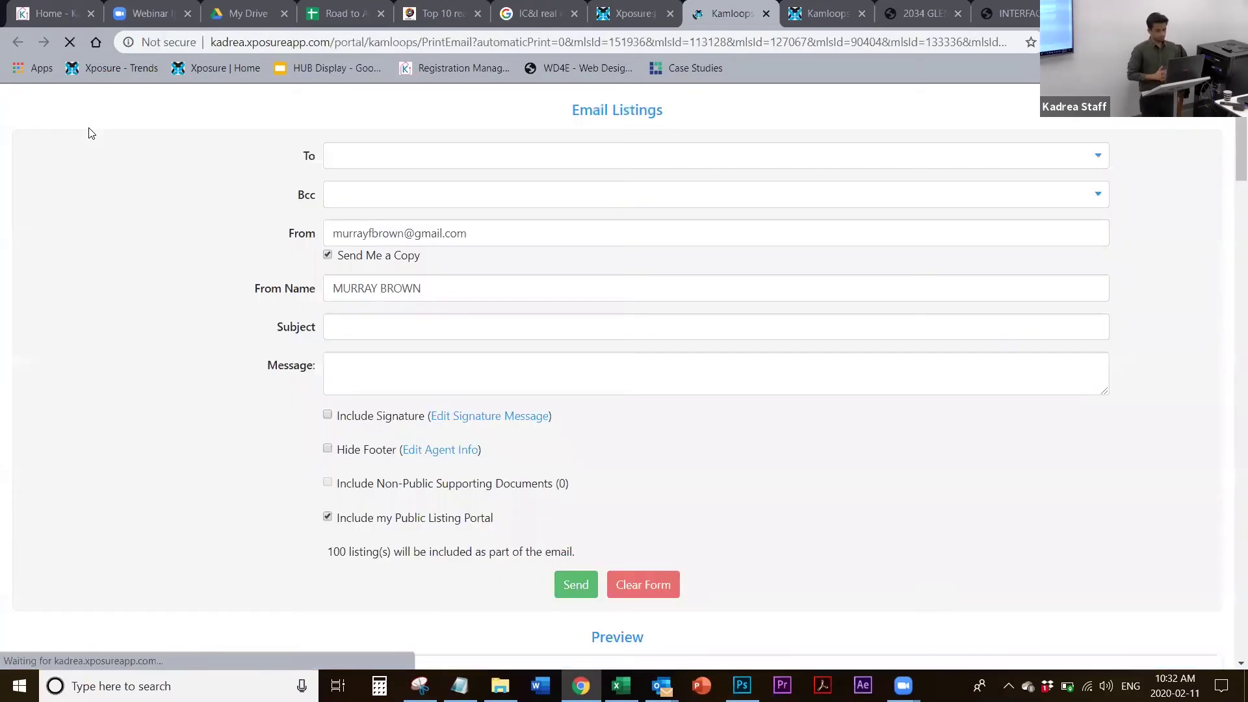
scroll(89, 132, "down", 6)
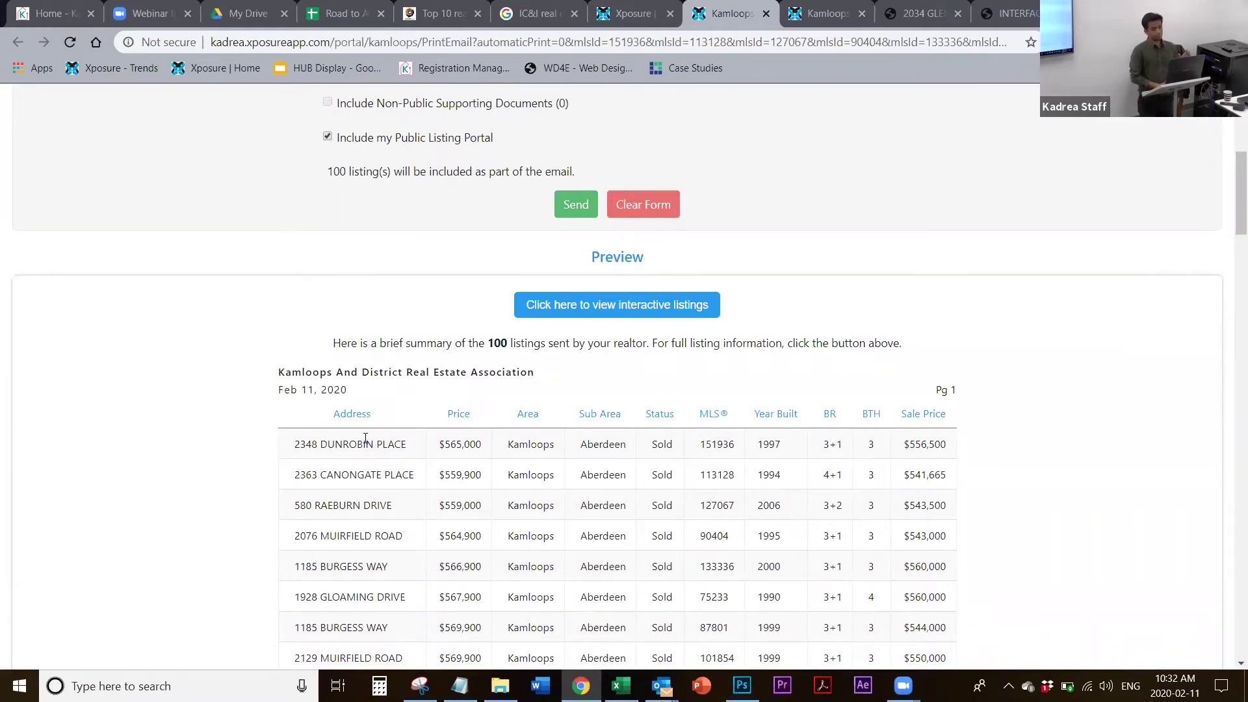
scroll(365, 437, "up", 2)
scroll(365, 437, "up", 2)
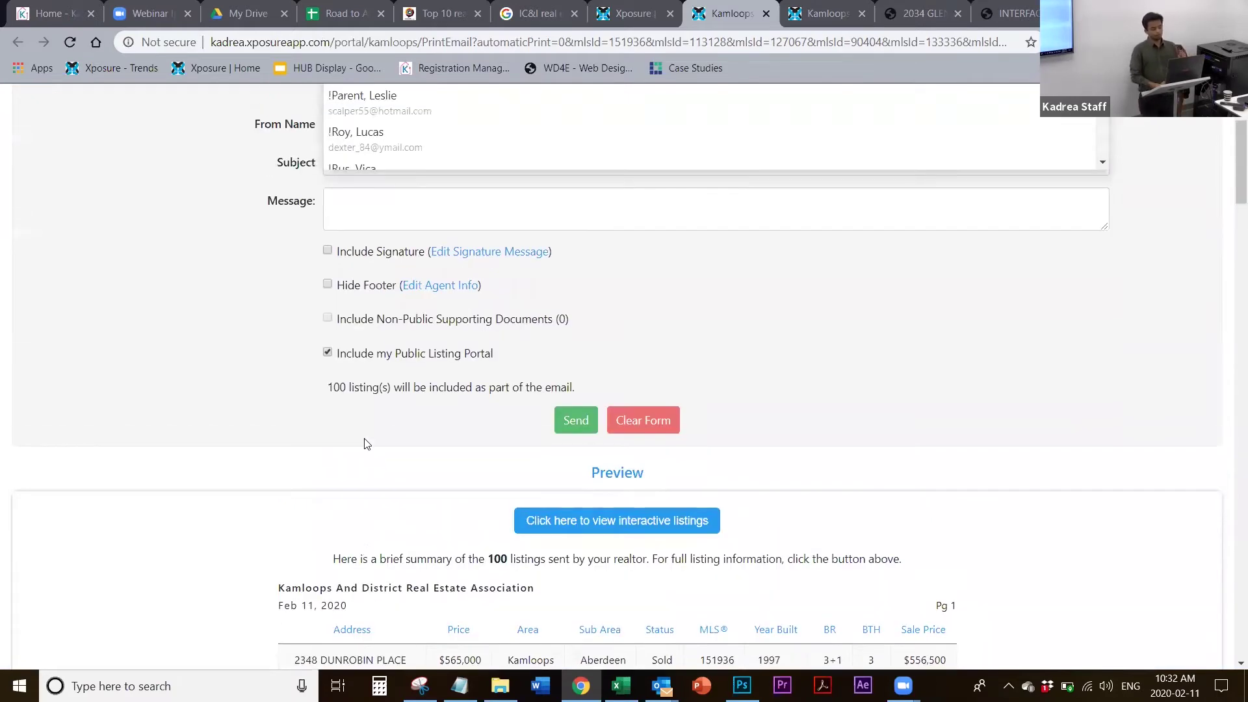
scroll(364, 443, "up", 3)
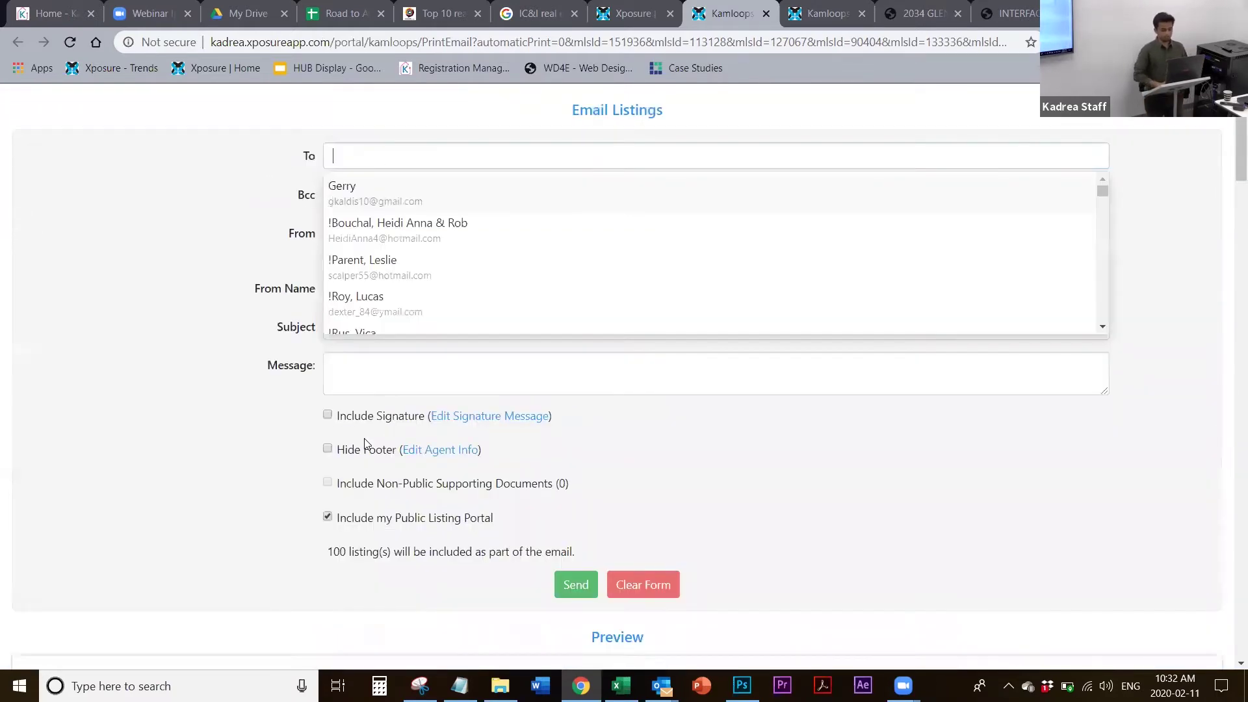
key("ctrl+shift+Tab")
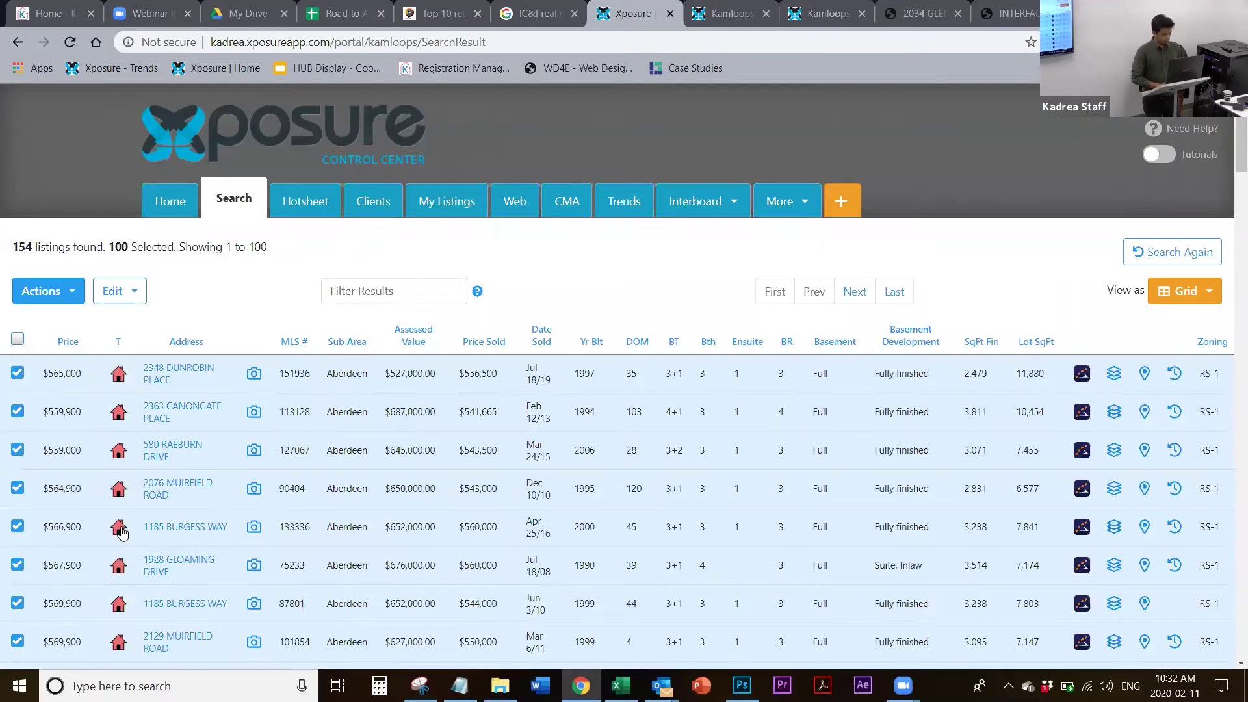
left_click_drag(120, 527, 122, 368)
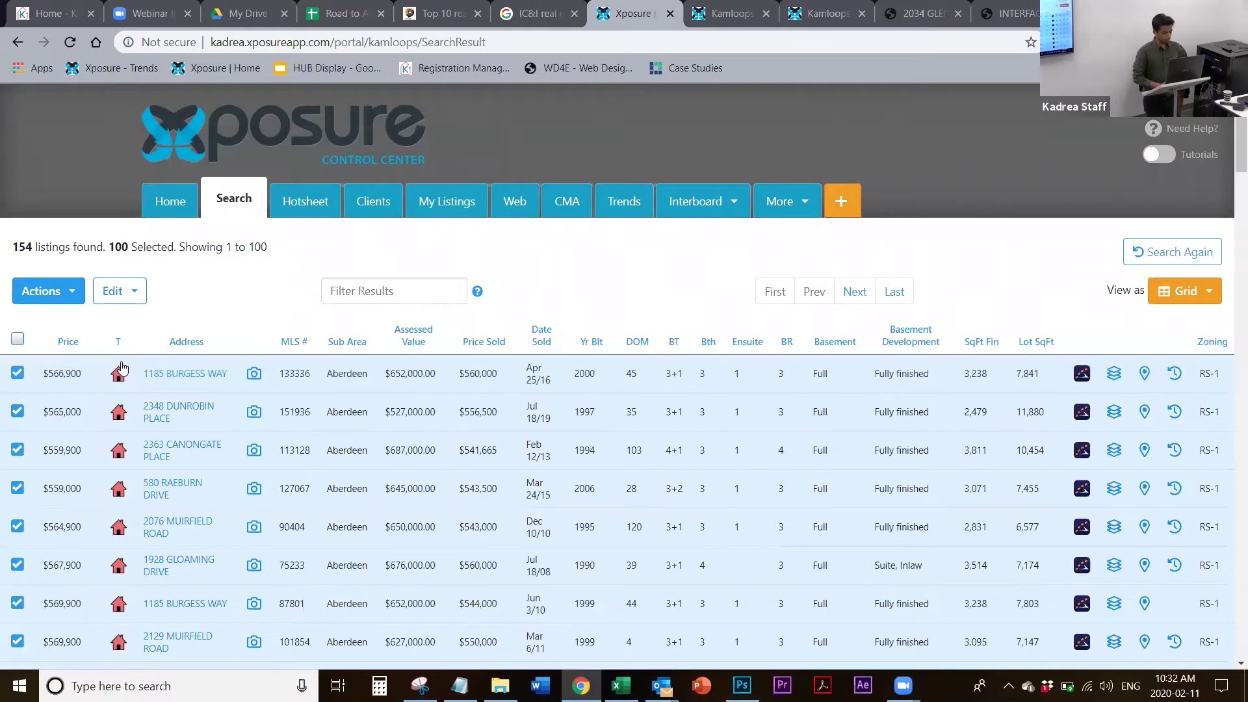
Start a Gateway Link email for the selected listings and look over the blank email form
left_click(60, 298)
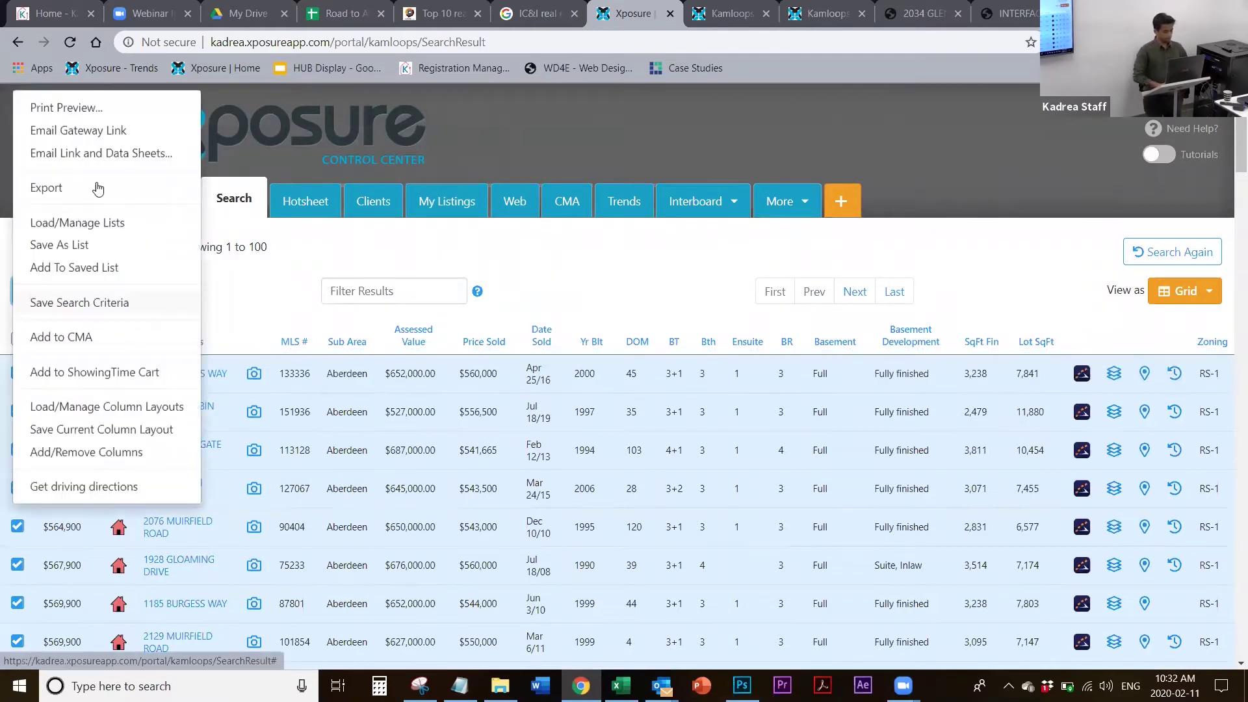
left_click(93, 132)
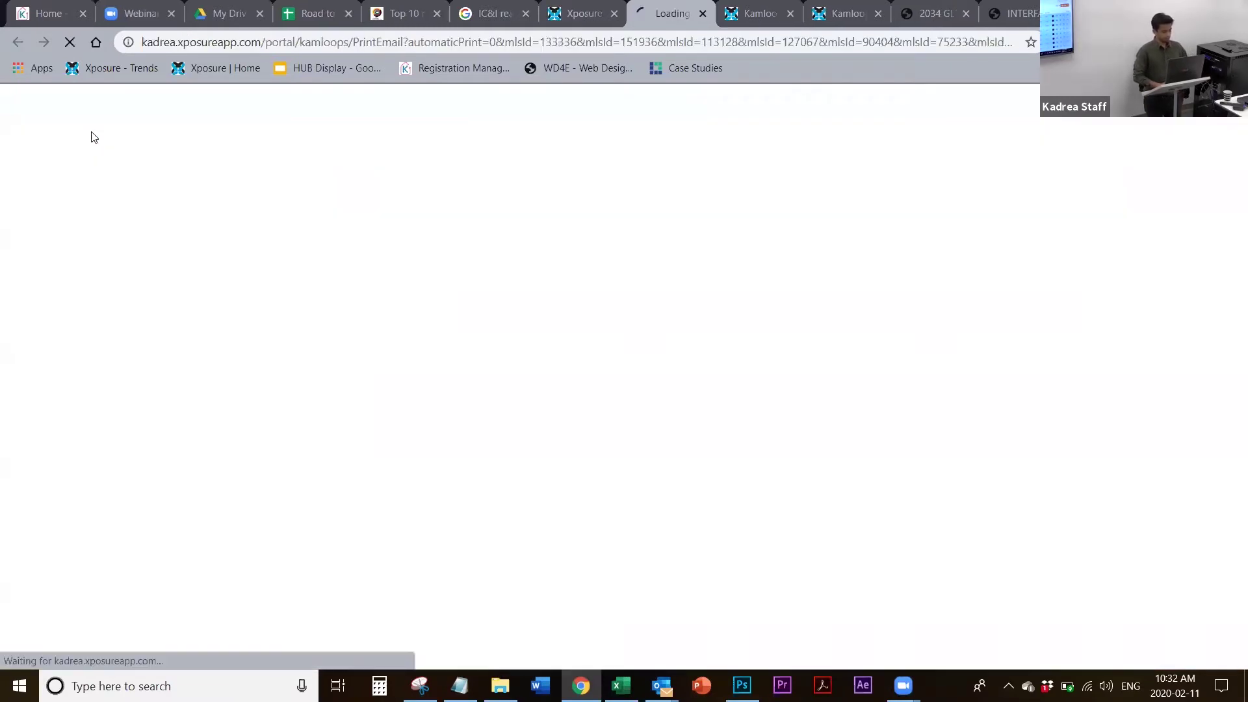
scroll(93, 136, "down", 5)
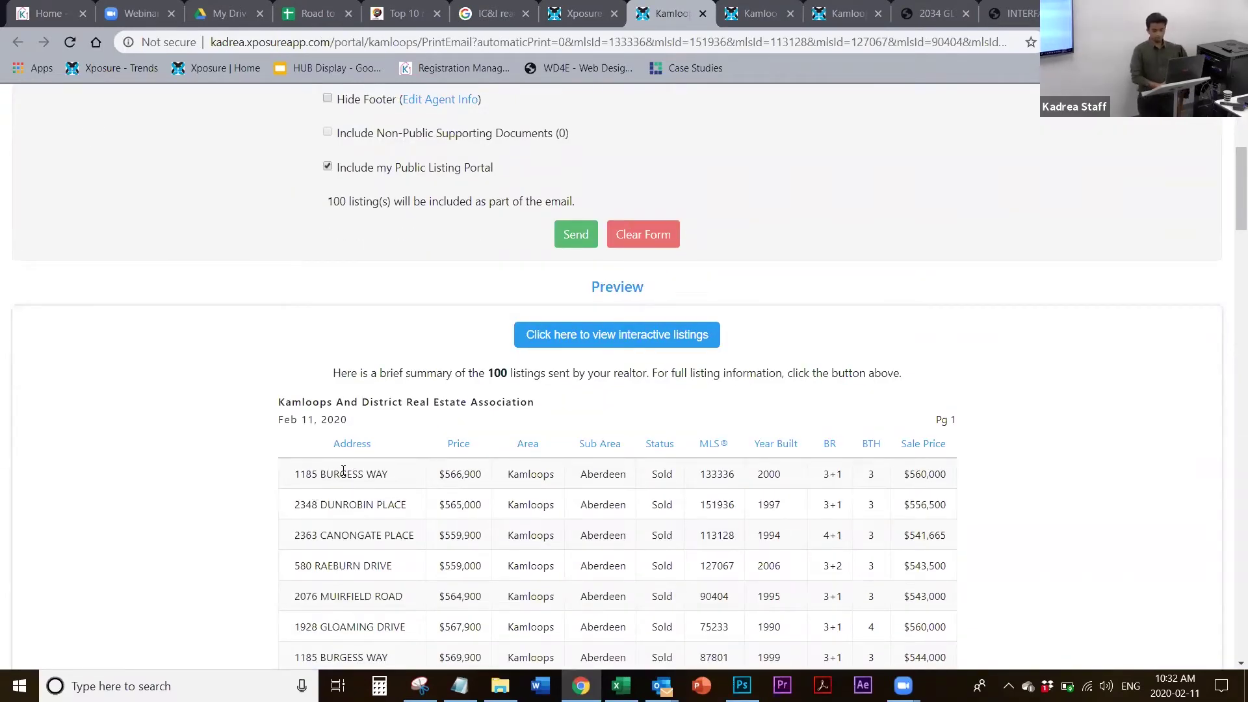
scroll(343, 470, "up", 3)
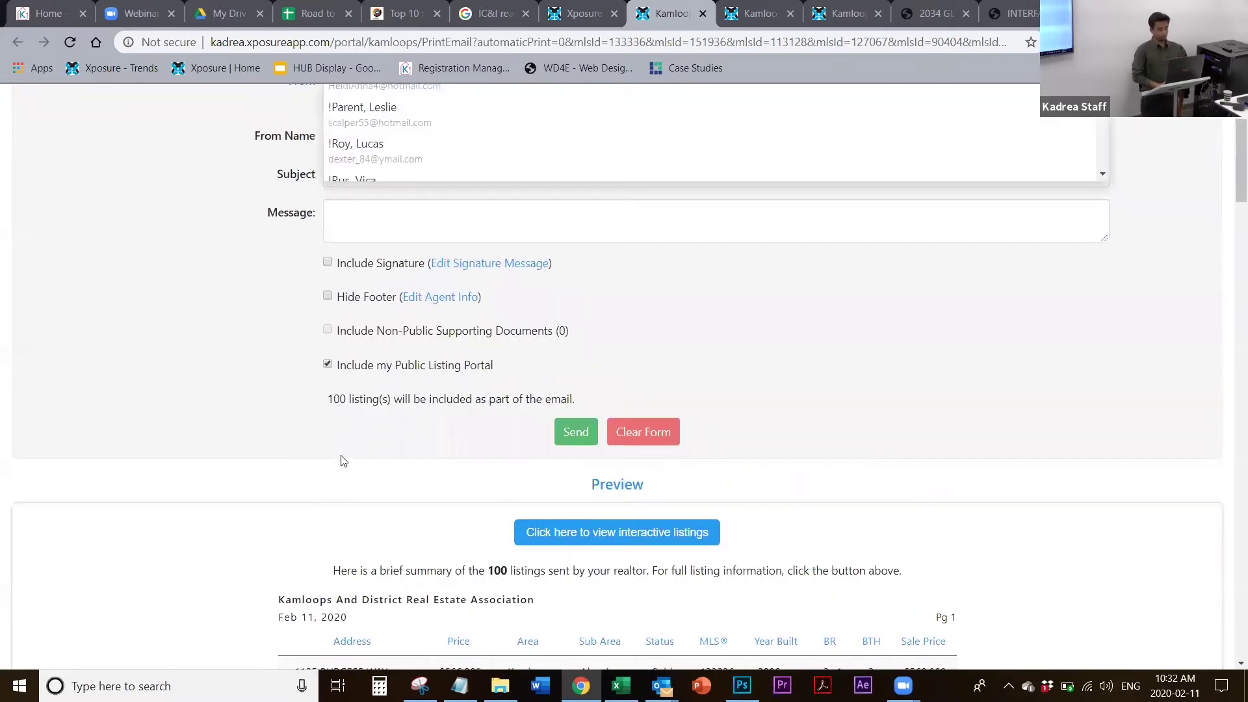
scroll(343, 459, "down", 2)
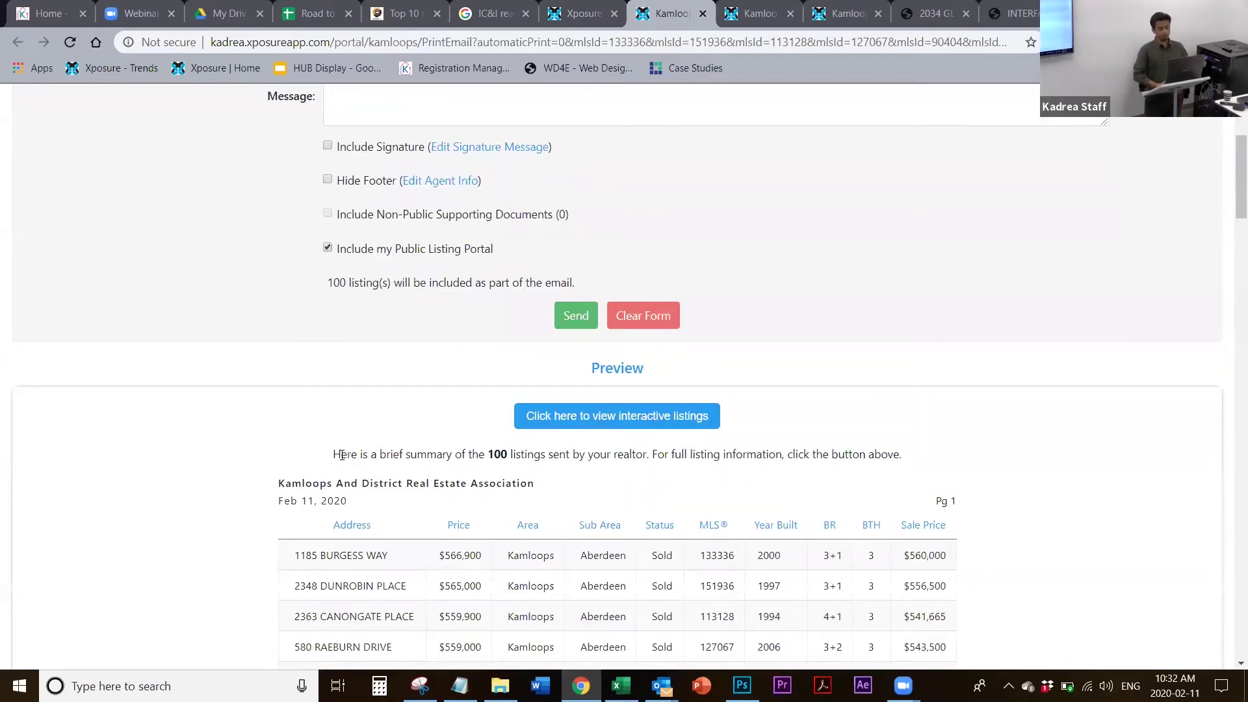
scroll(341, 454, "up", 4)
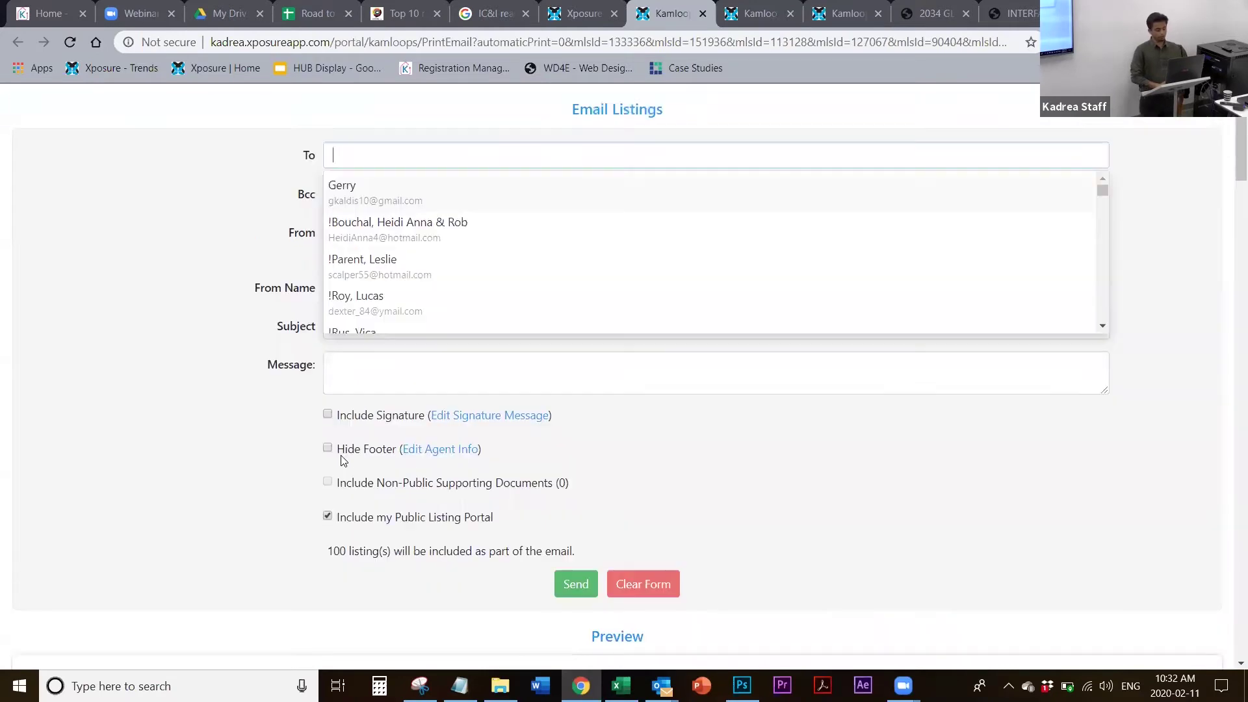
left_click(213, 353)
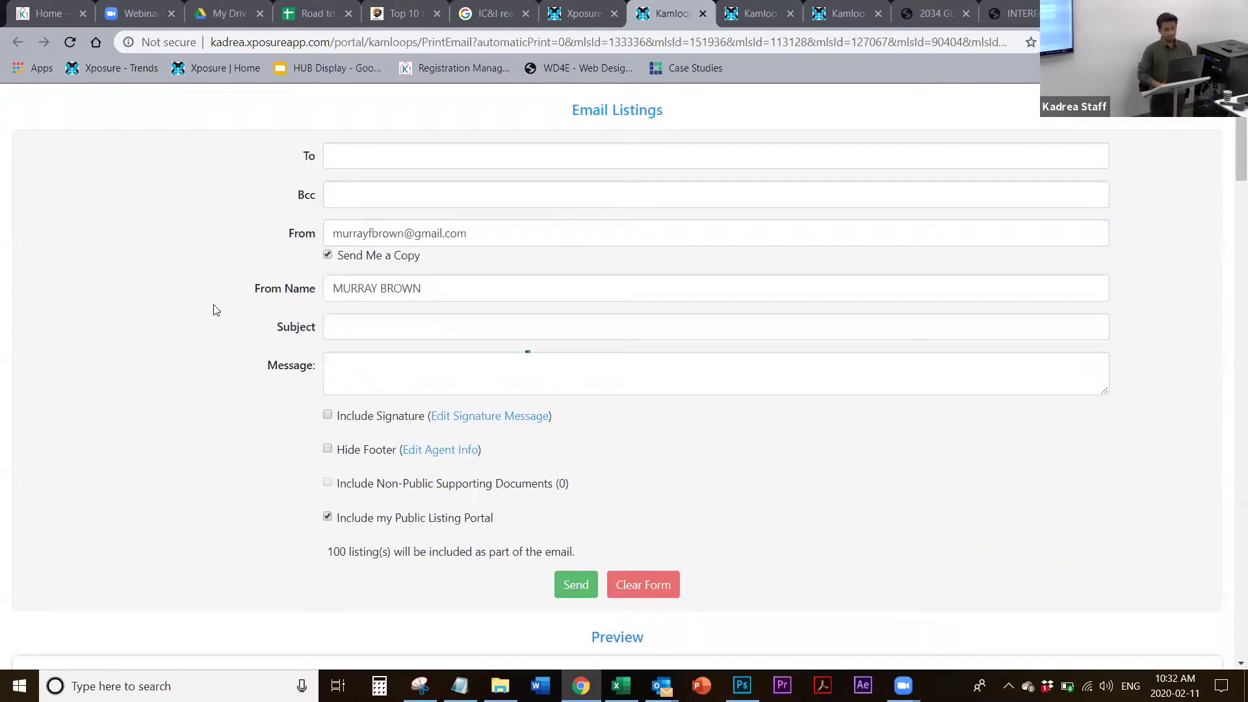
Browse the saved contacts offered for the email's To field without choosing one
left_click(347, 149)
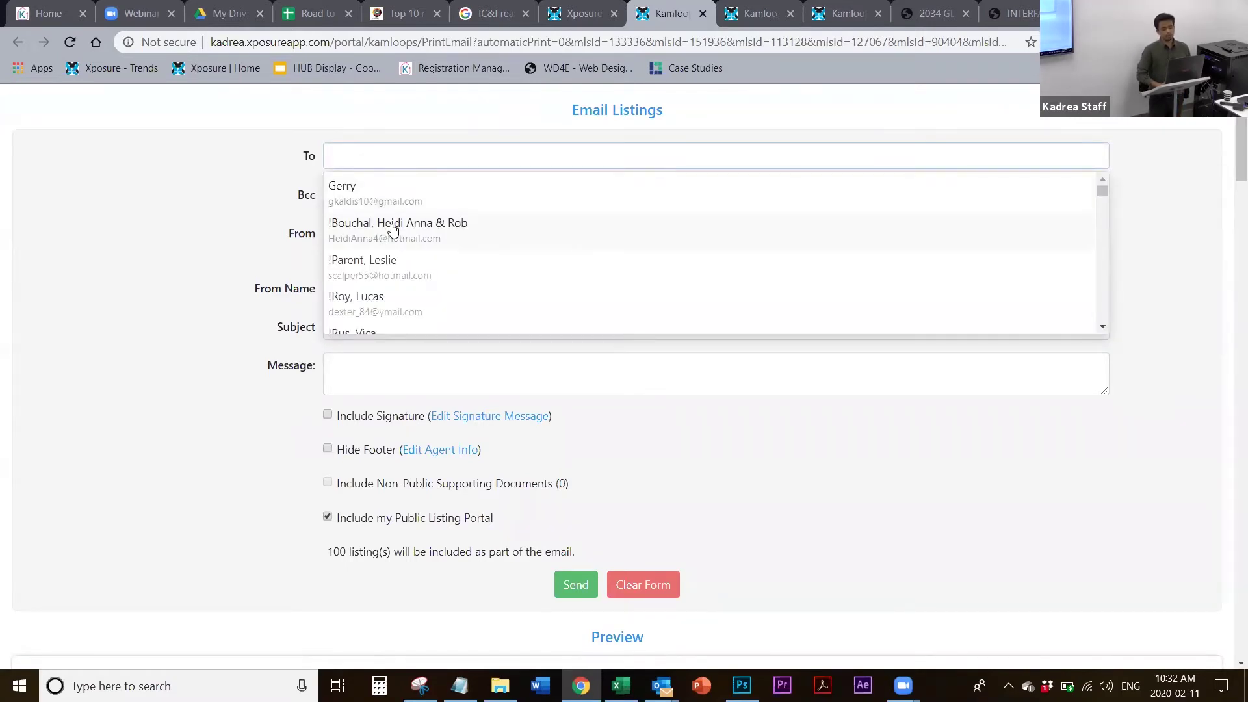
scroll(392, 227, "down", 5)
scroll(393, 230, "down", 2)
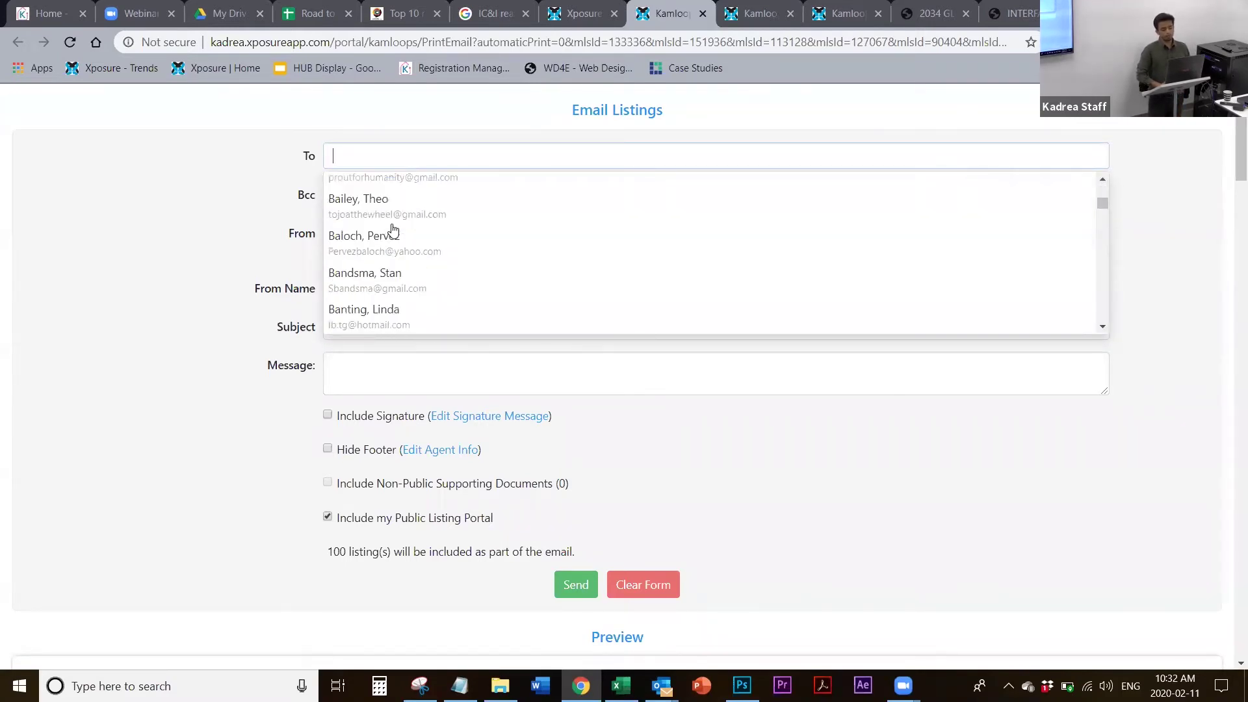
scroll(392, 234, "down", 2)
left_click(191, 244)
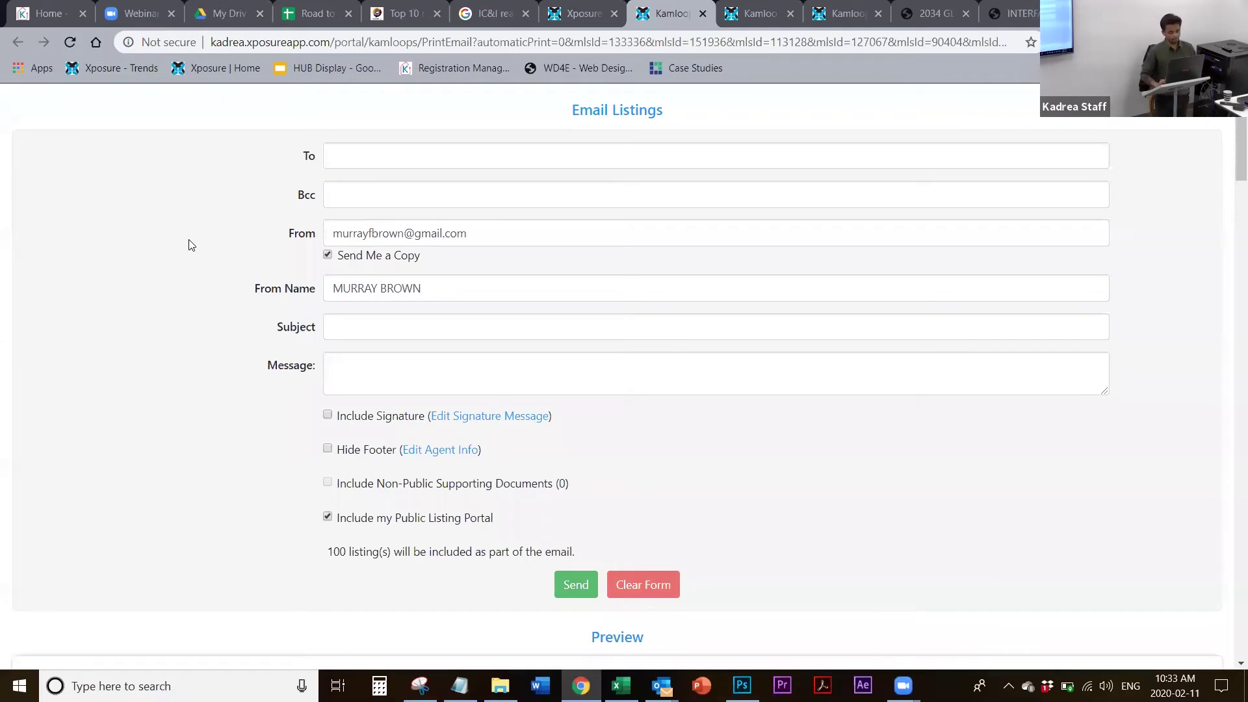
Filter the contacts offered for the To field by "ha" and clear the field again
left_click(347, 147)
type("h")
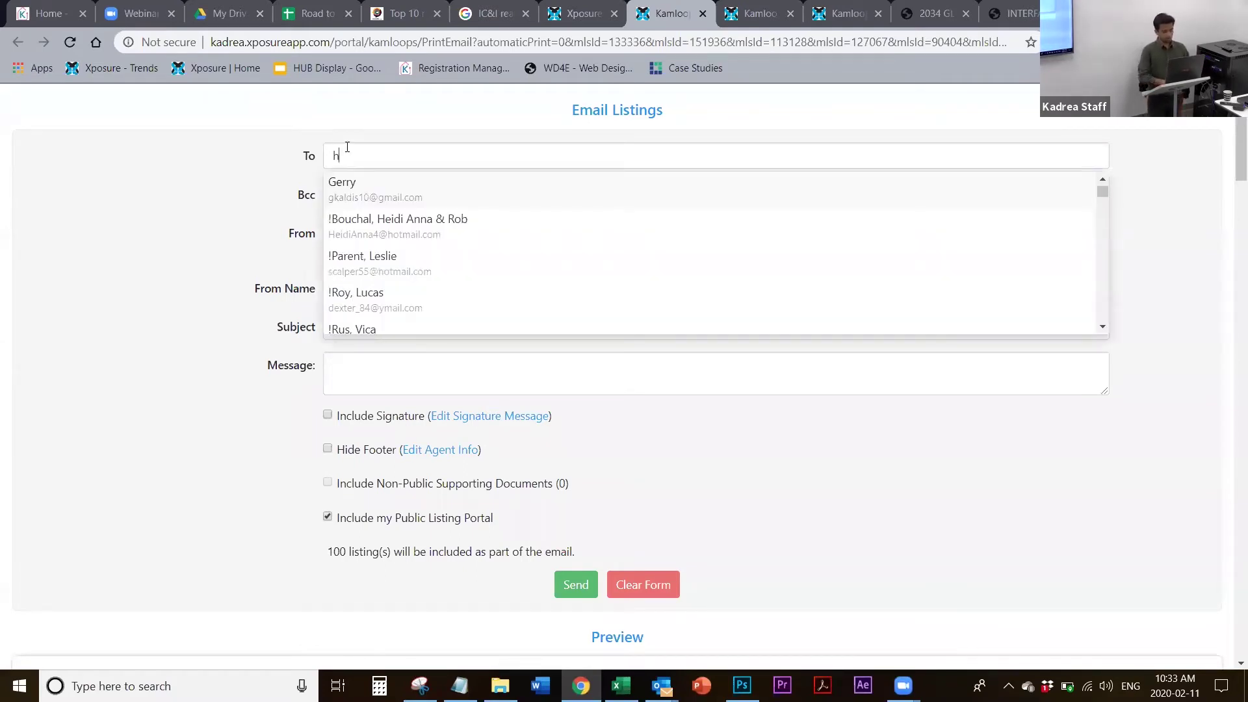
type("a")
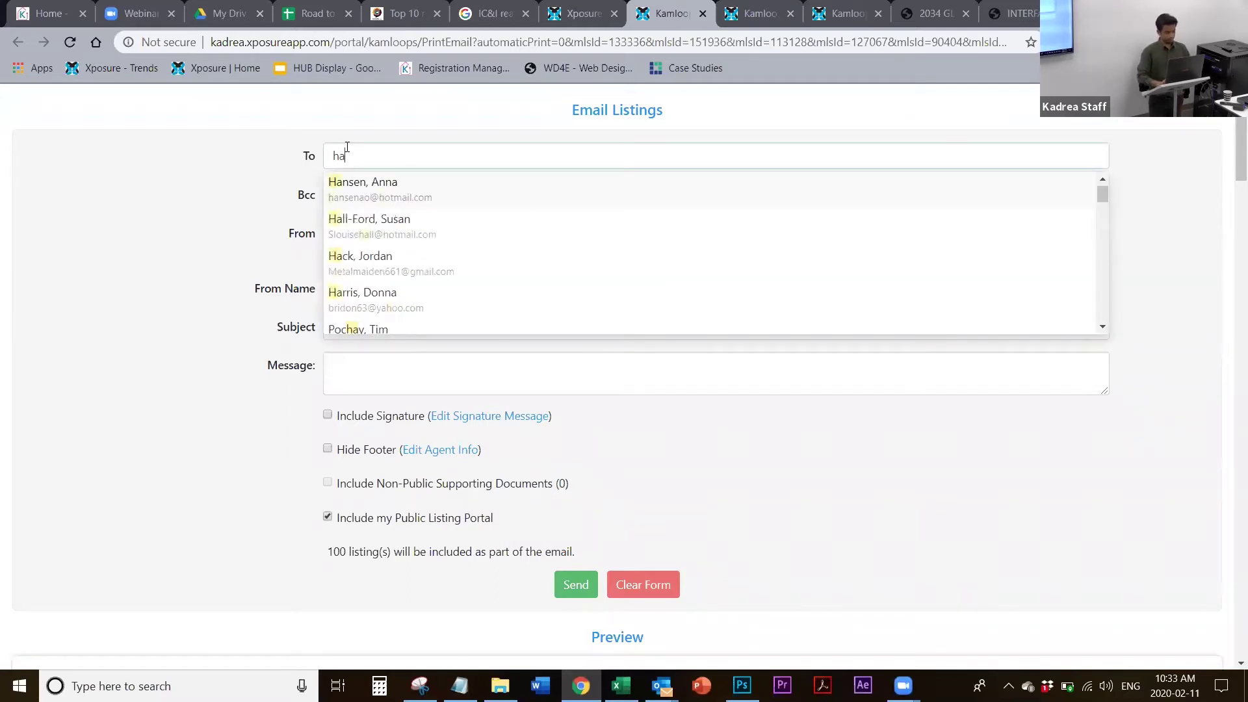
key("BackSpace")
key("BackSpace")
left_click(154, 214)
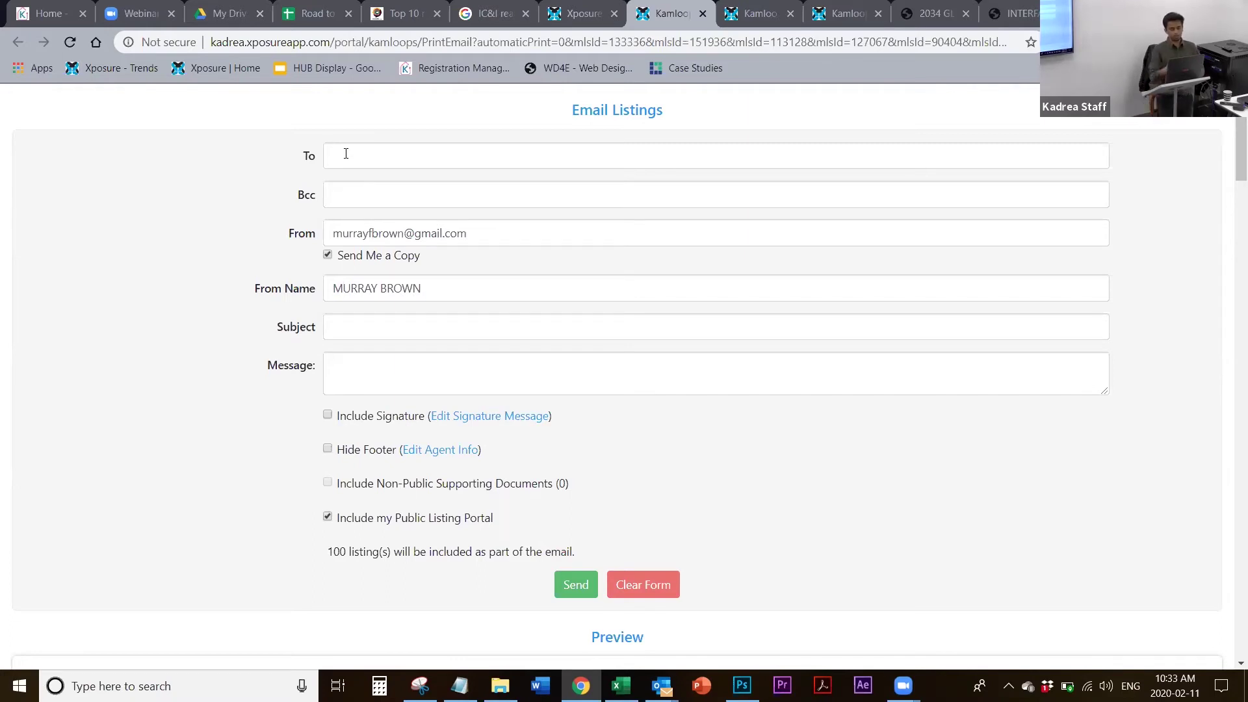
left_click(346, 153)
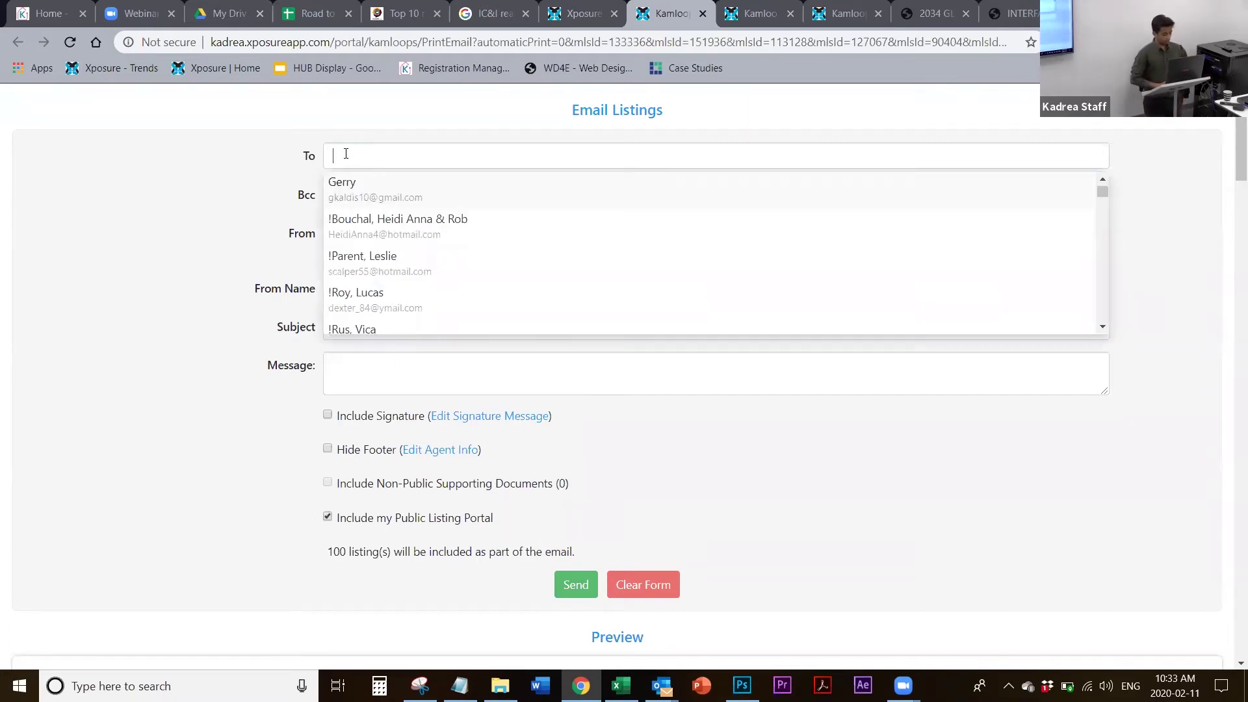
left_click(189, 206)
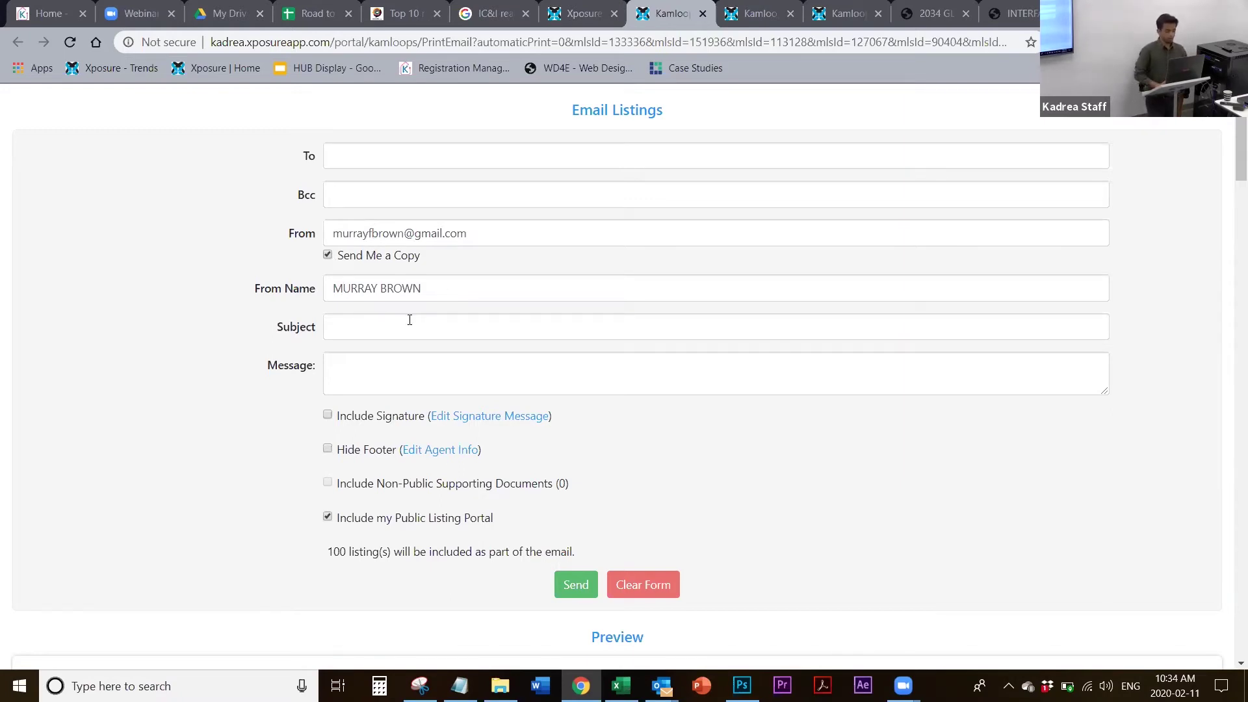
Review the email form's signature, footer, supporting document and public listing portal options
scroll(408, 325, "down", 1)
scroll(408, 330, "down", 1)
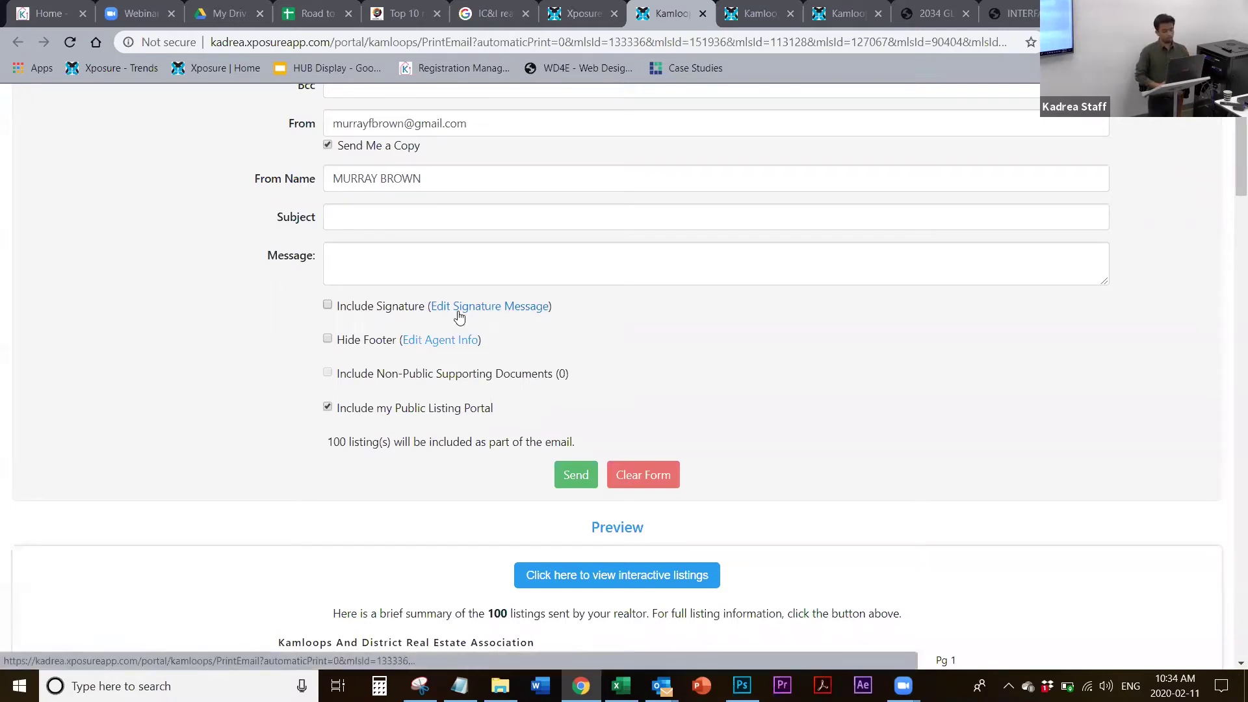
scroll(459, 317, "down", 1)
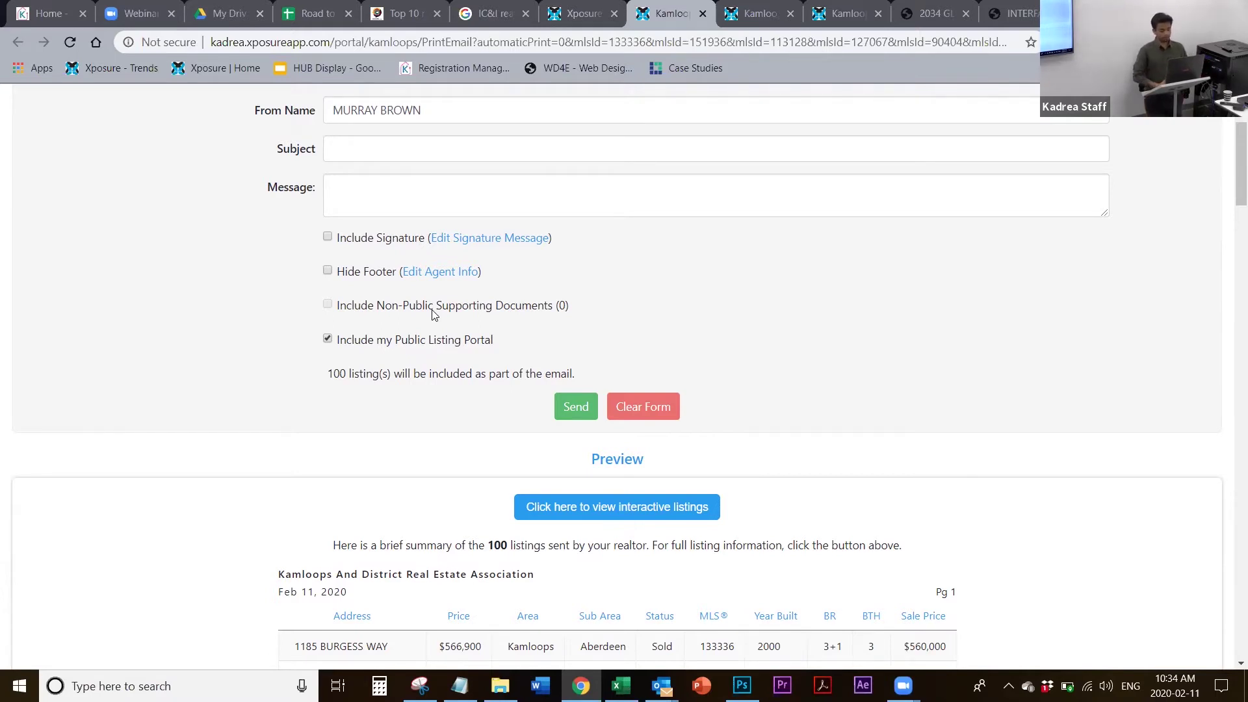
scroll(434, 314, "down", 2)
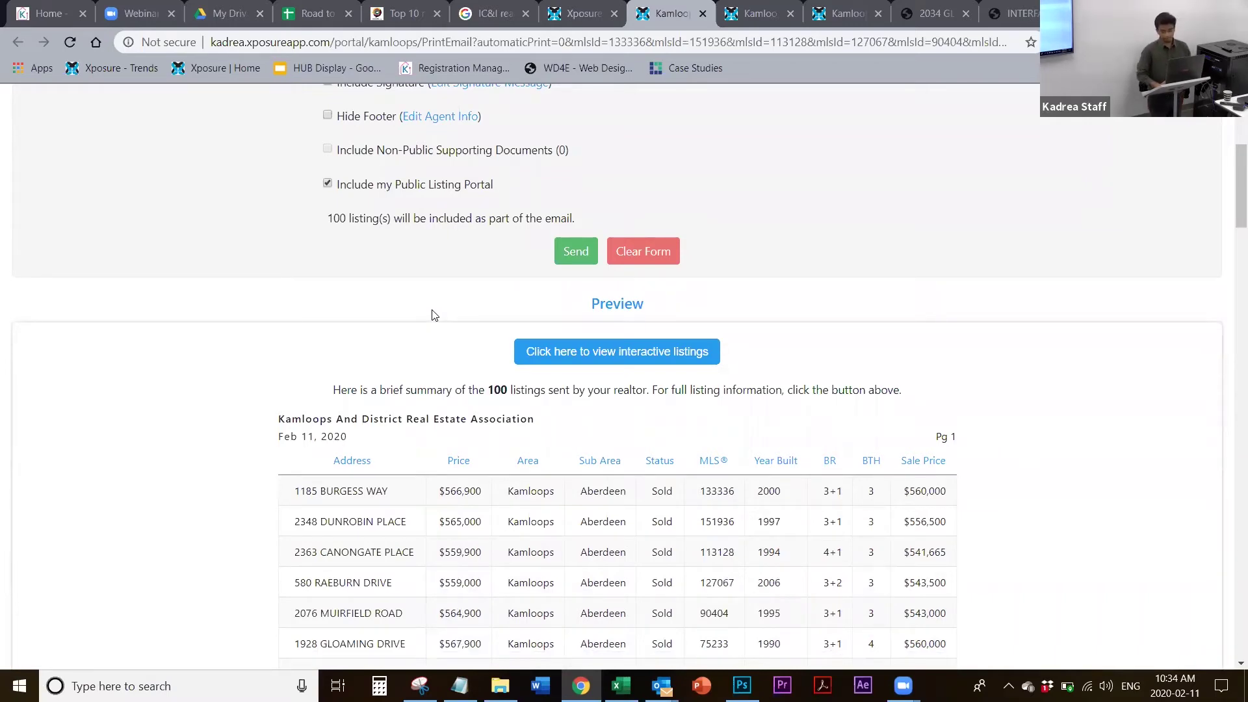
Examine the email preview, including the interactive listings link and the summary table of listings across its pages
scroll(435, 315, "down", 2)
scroll(434, 309, "up", 4)
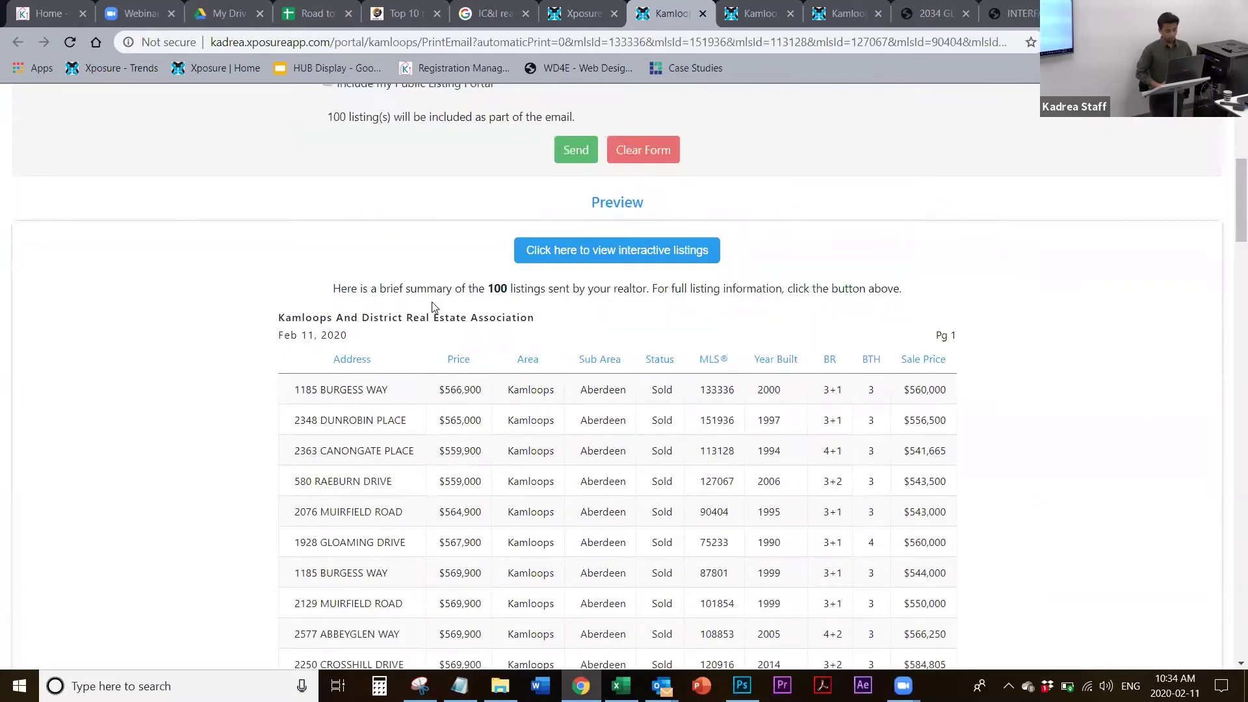
scroll(435, 307, "down", 9)
scroll(435, 307, "up", 9)
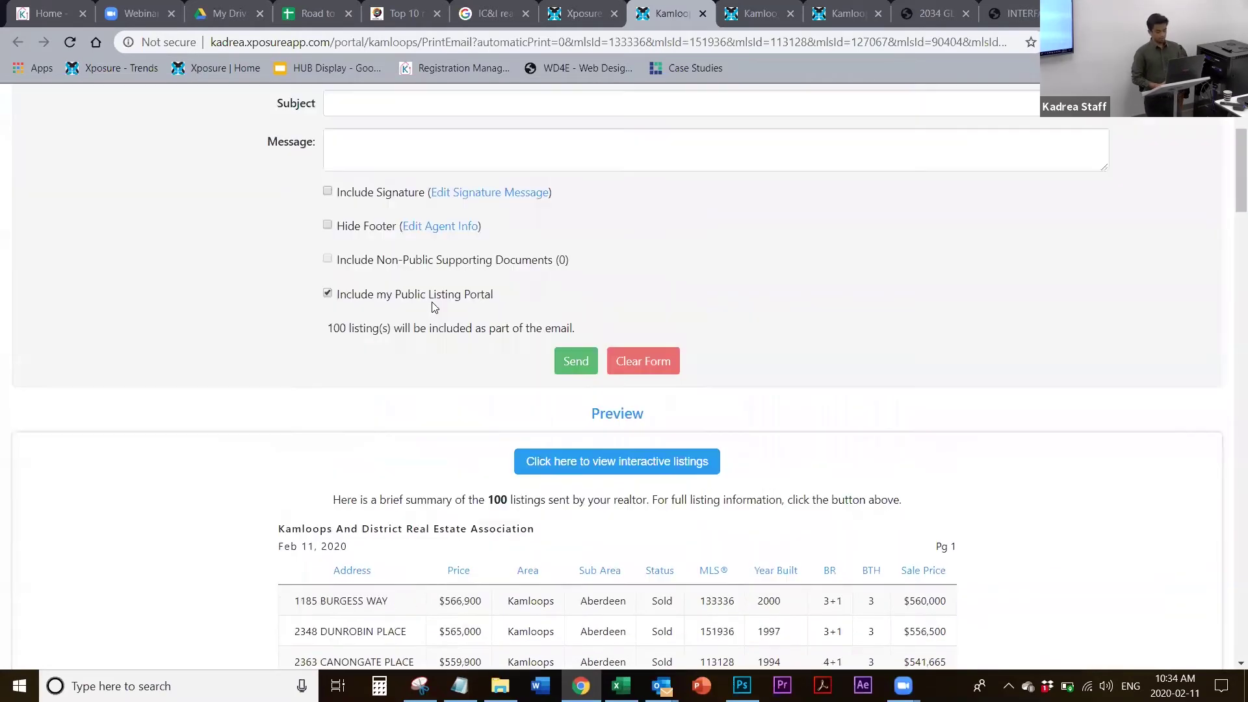
scroll(434, 307, "down", 7)
scroll(434, 307, "up", 6)
scroll(435, 307, "down", 2)
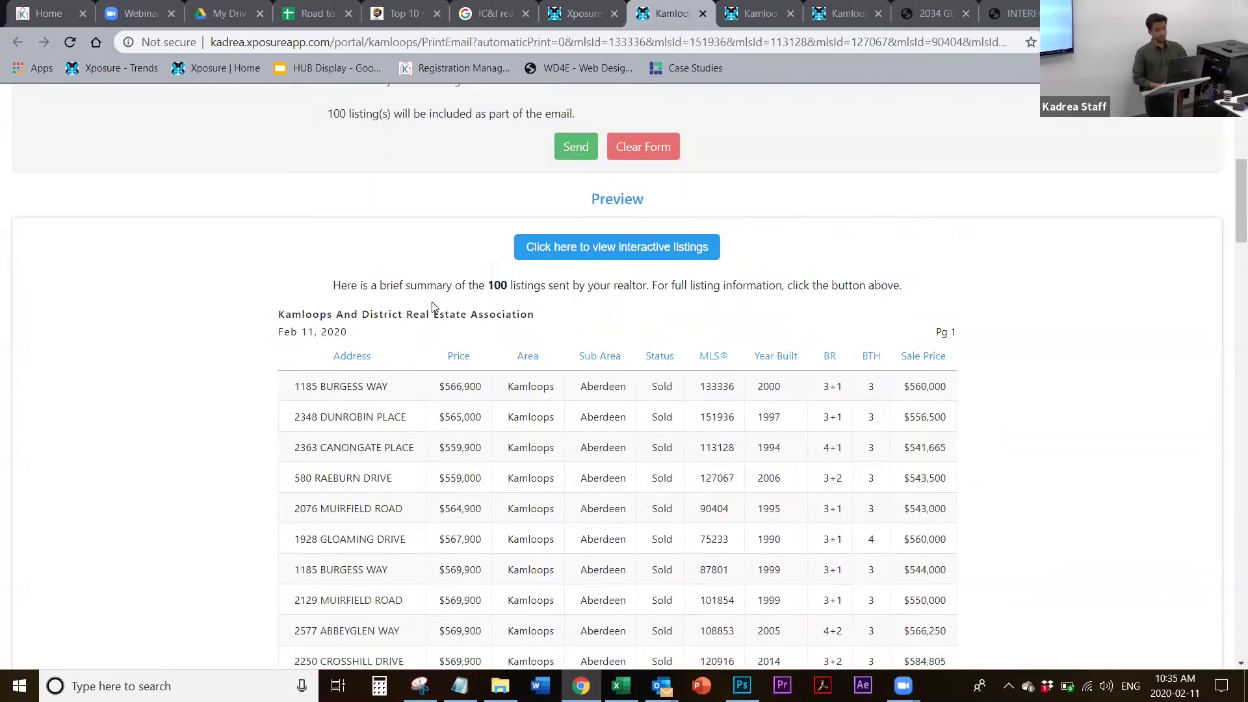
scroll(432, 305, "down", 2)
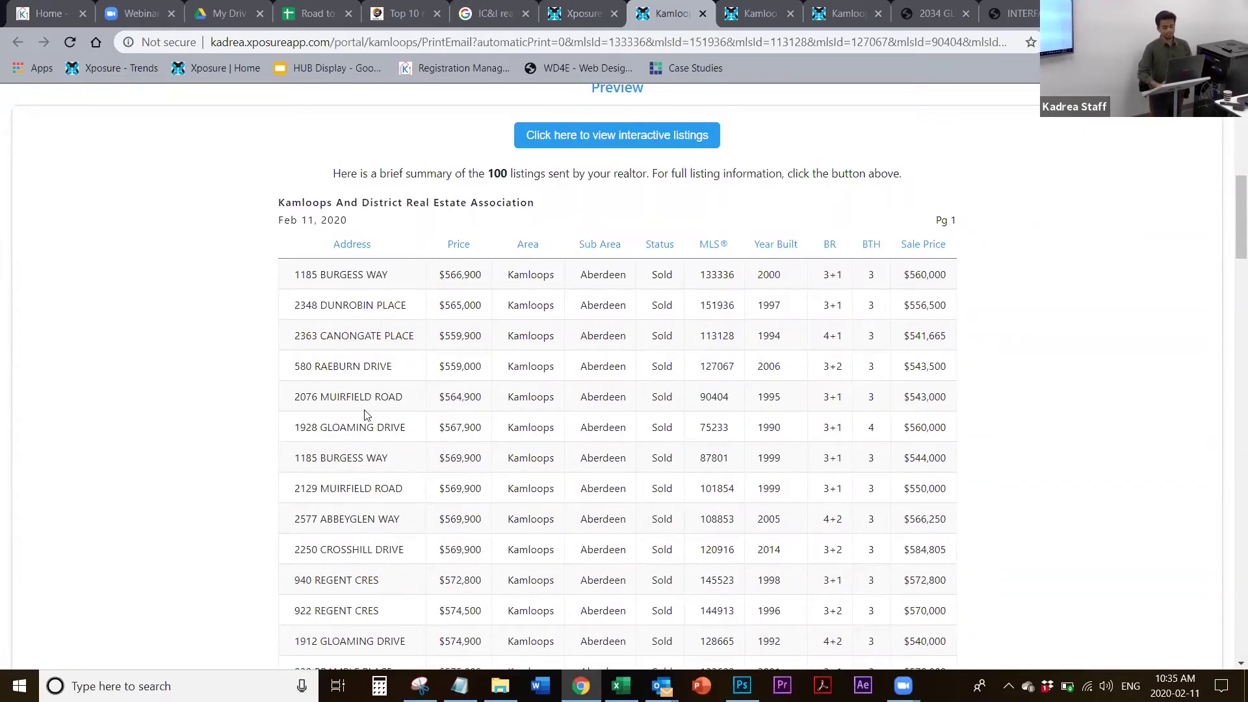
scroll(370, 325, "down", 14)
scroll(362, 373, "down", 7)
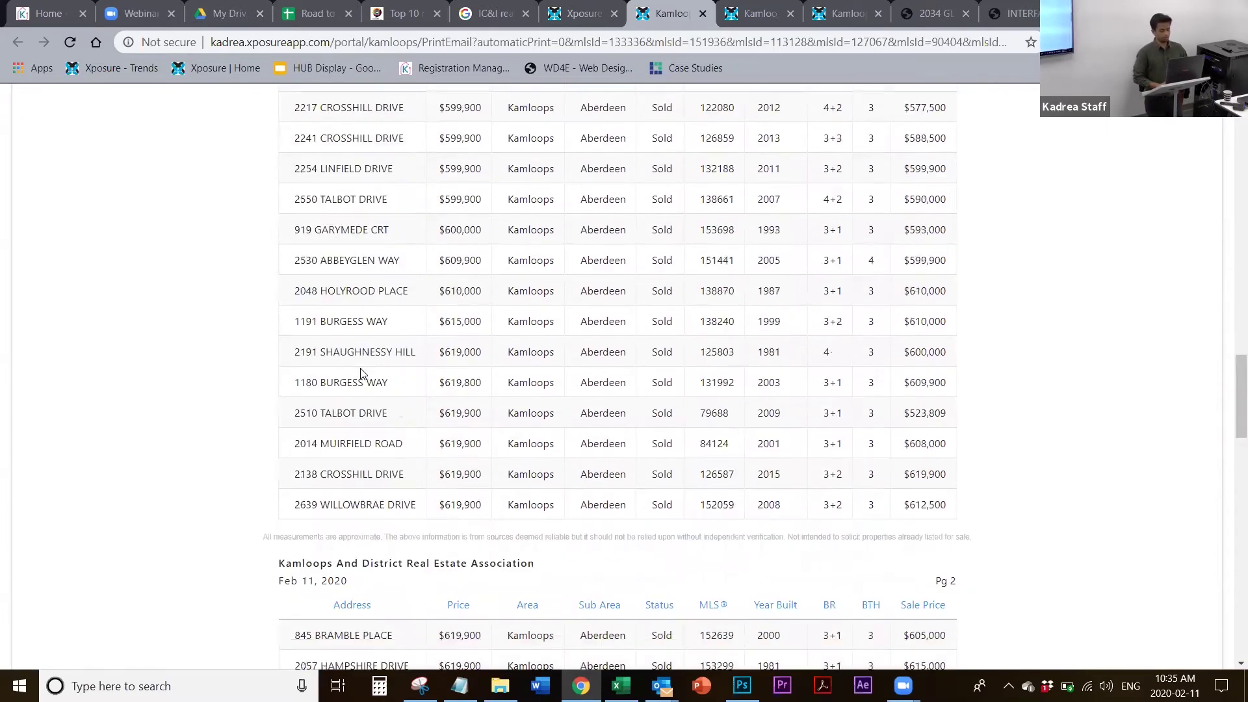
scroll(362, 374, "up", 7)
scroll(362, 373, "down", 7)
scroll(362, 374, "up", 20)
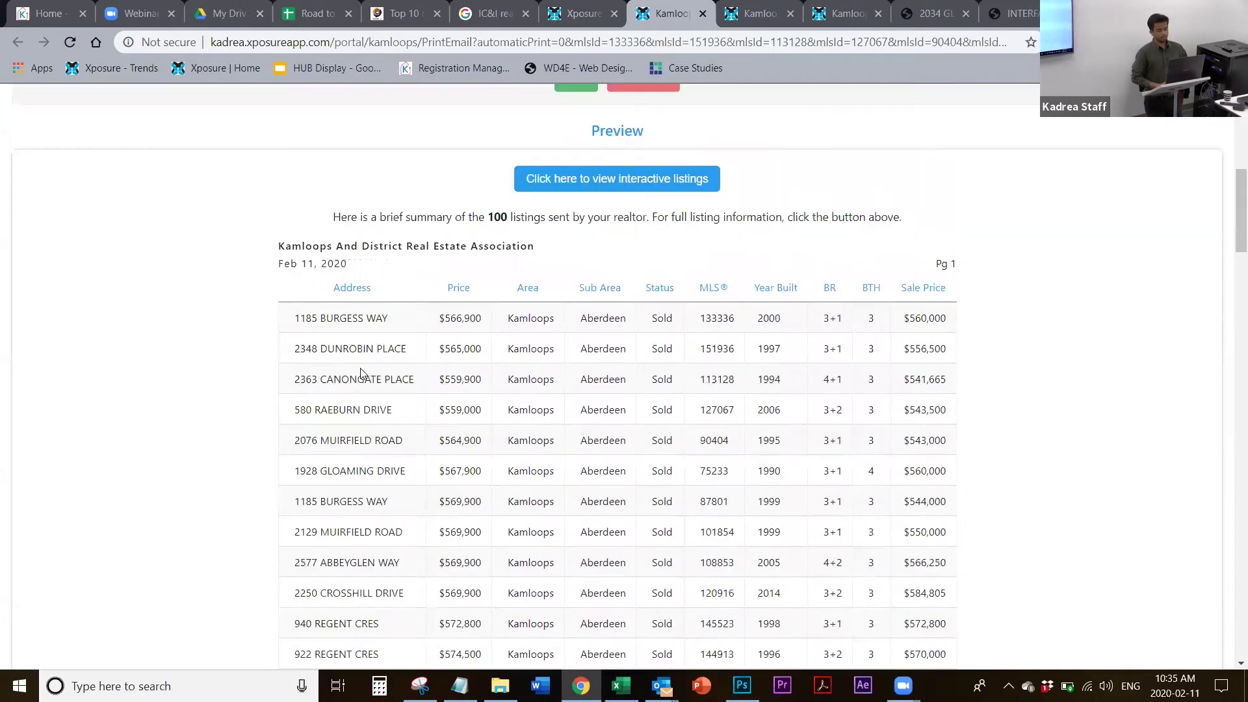
scroll(390, 375, "down", 4)
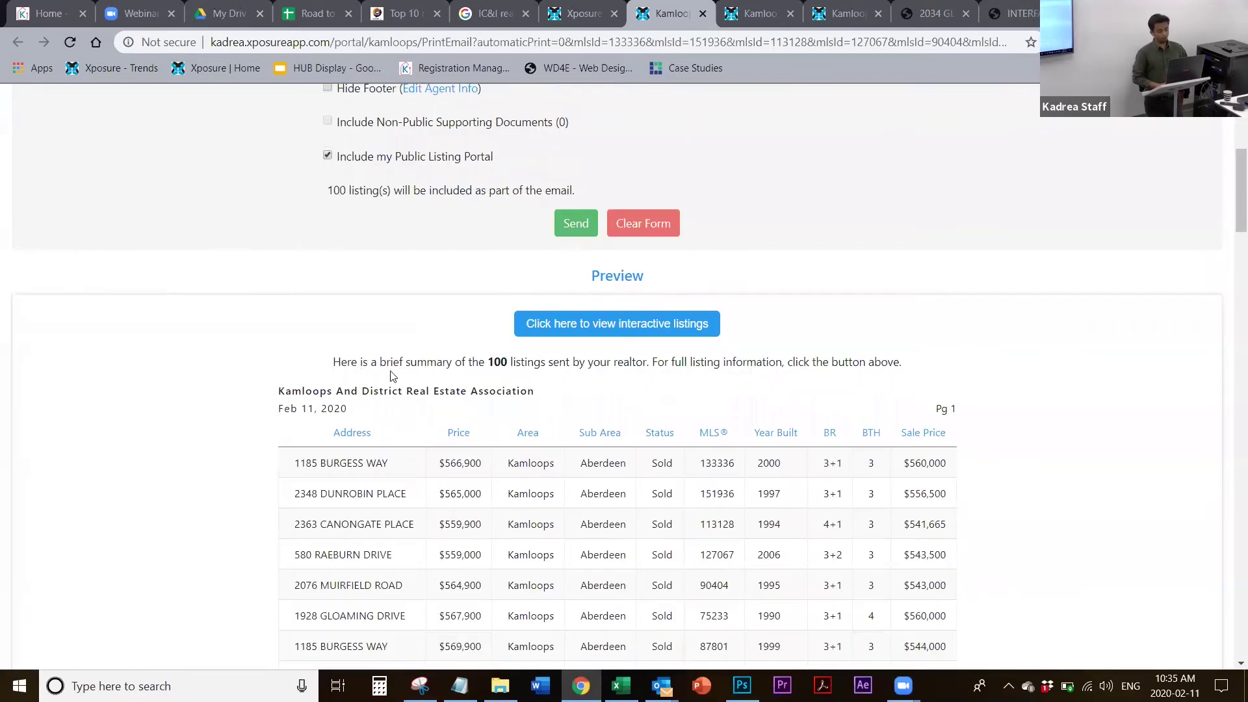
Open the interactive listings page from the preview and view the listings as a map, a table and thumbnails
left_click(599, 328)
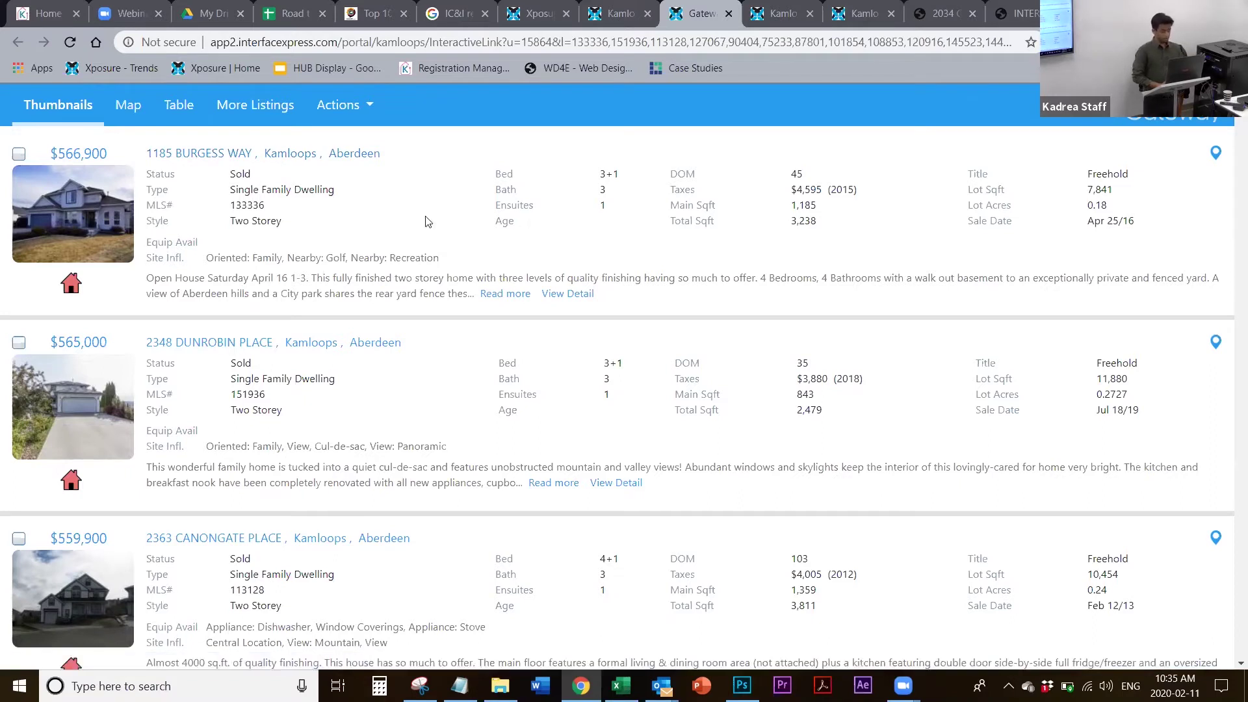
left_click(132, 113)
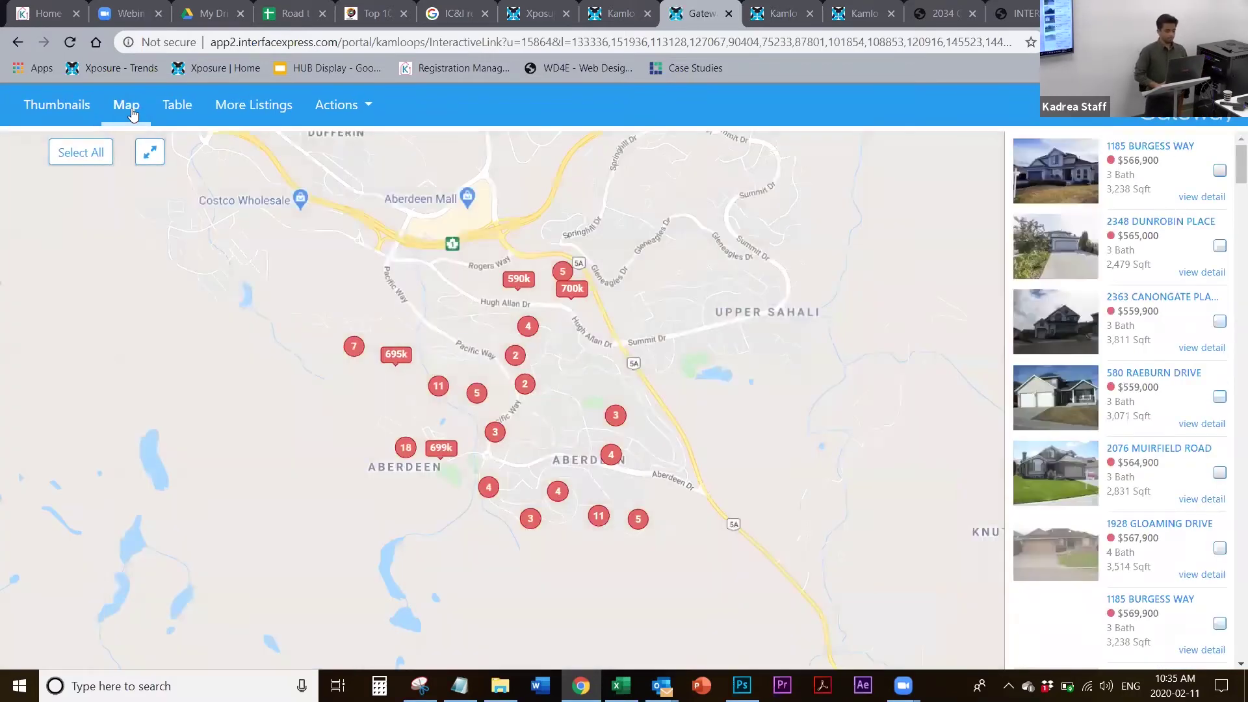
left_click(175, 112)
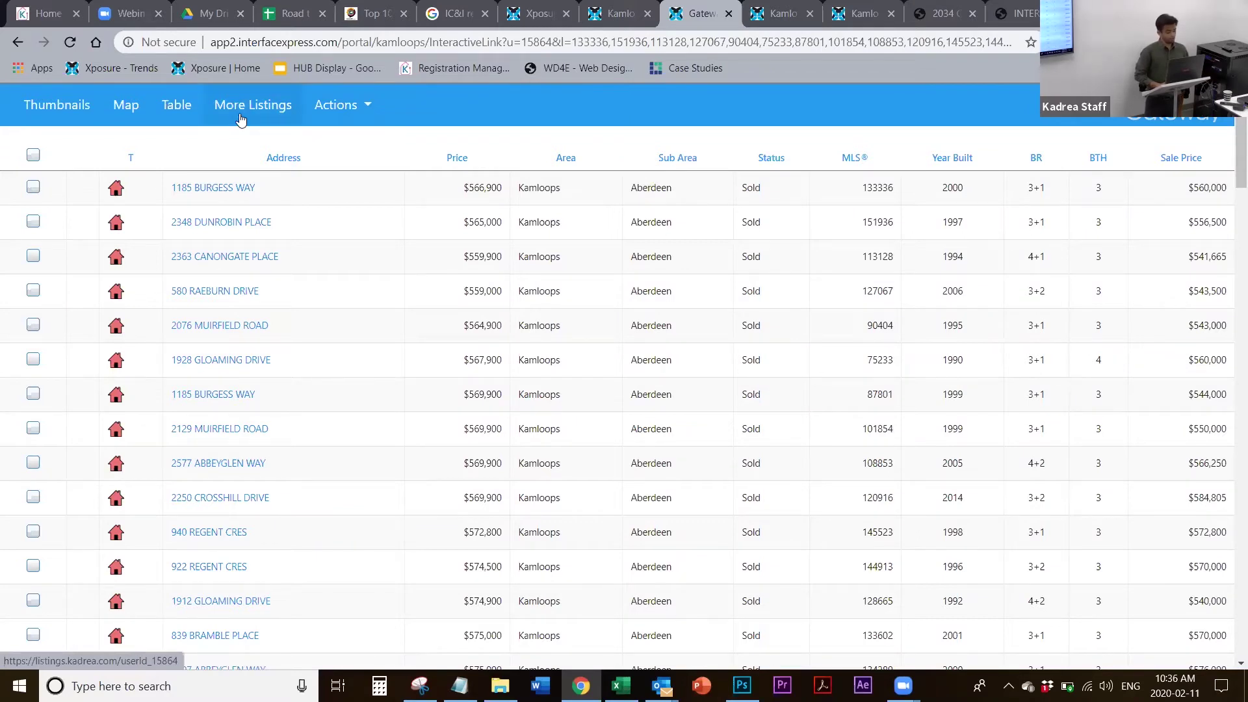
left_click(354, 114)
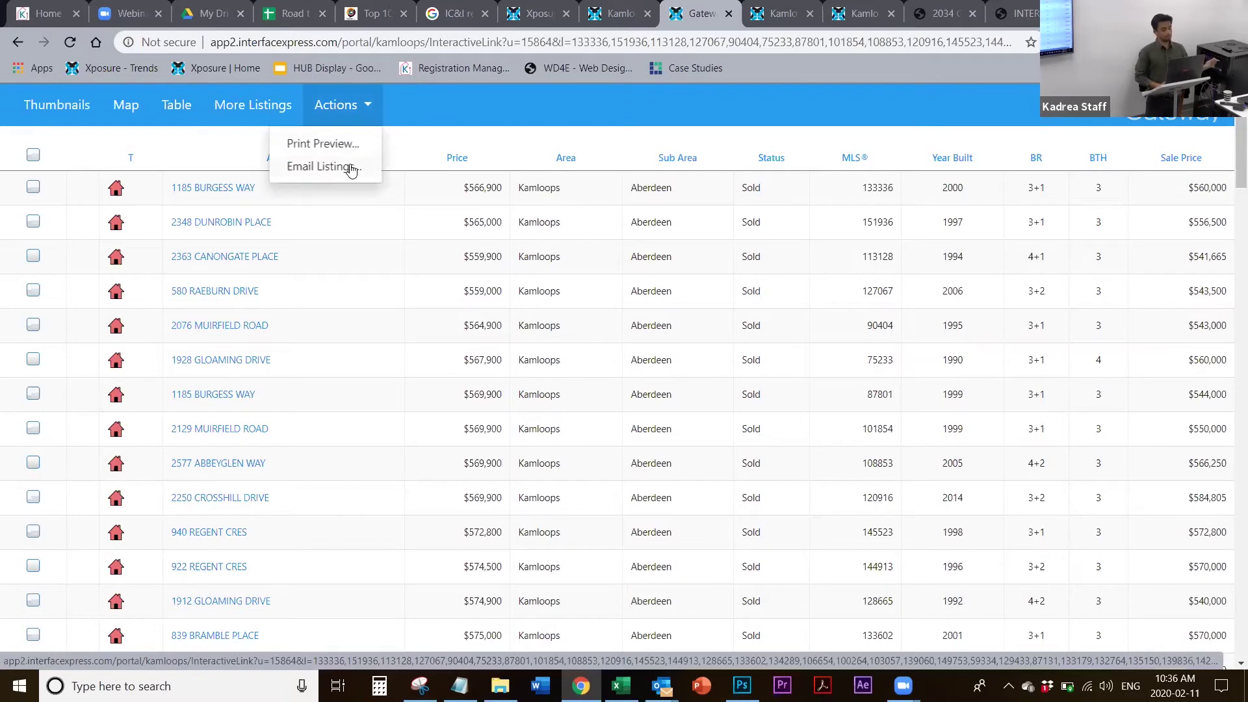
left_click(60, 105)
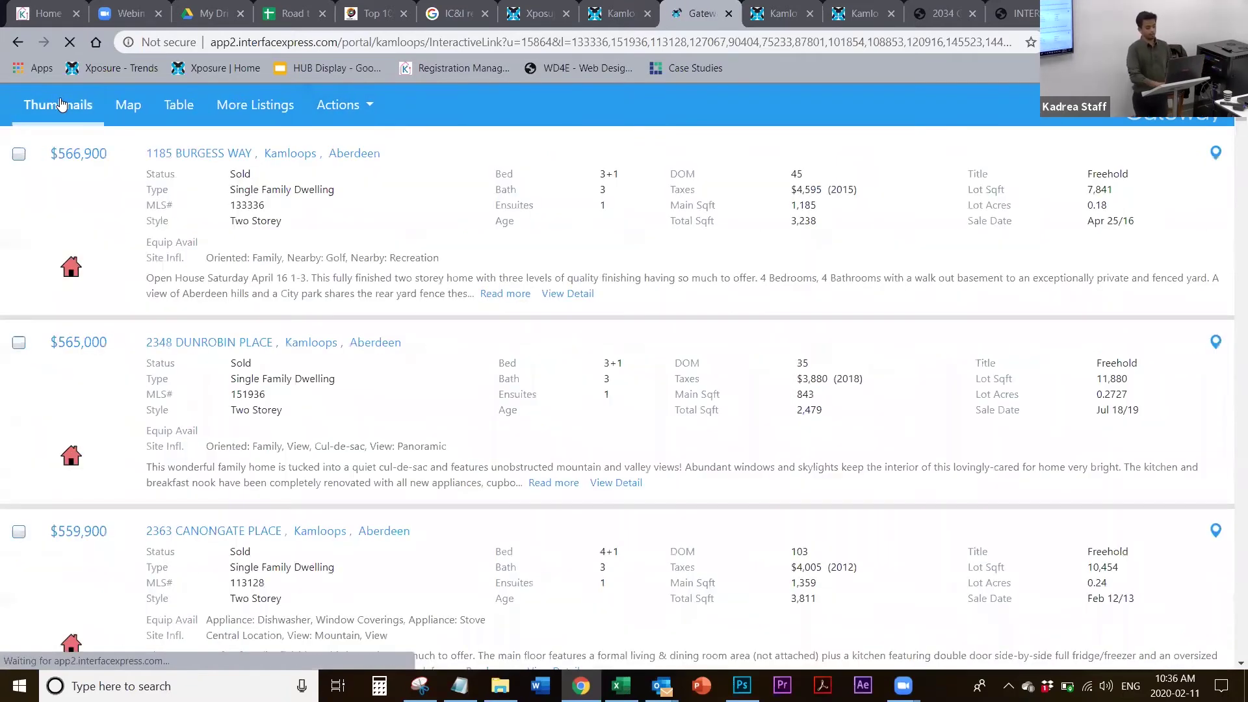
Reopen the interactive listings from the email preview and open the first listing's detail page
key("ctrl+shift+Tab")
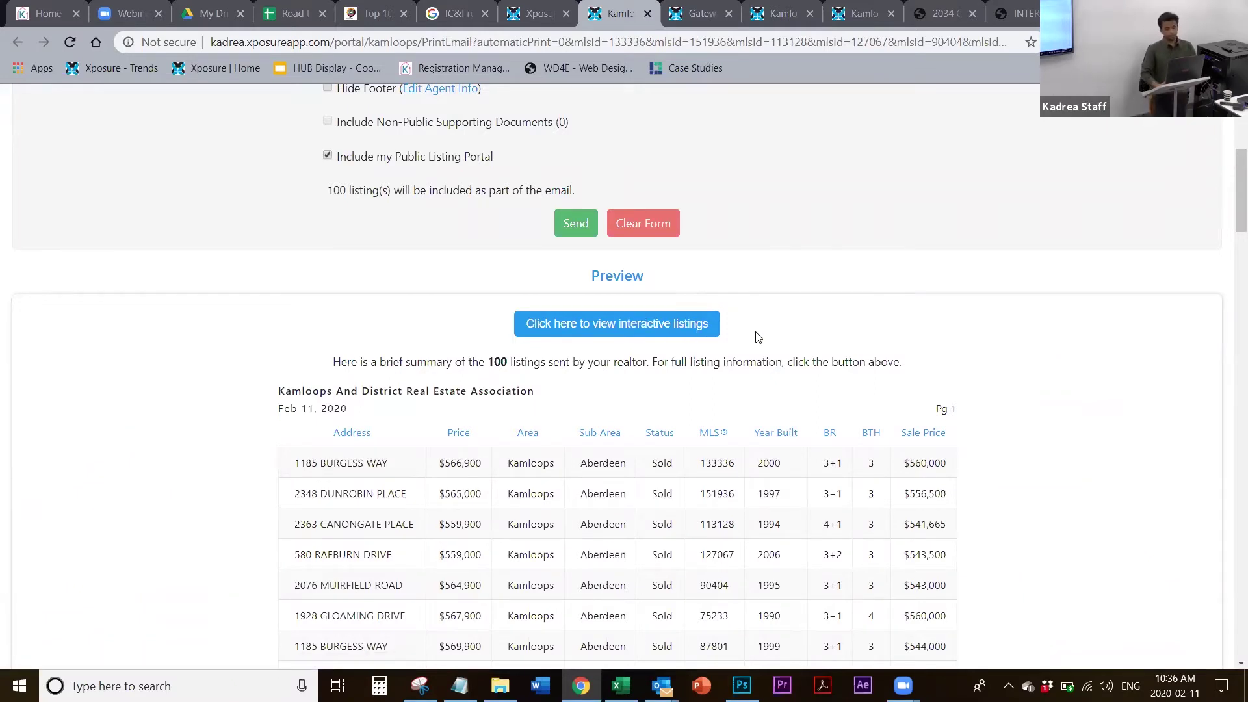
left_click(666, 326)
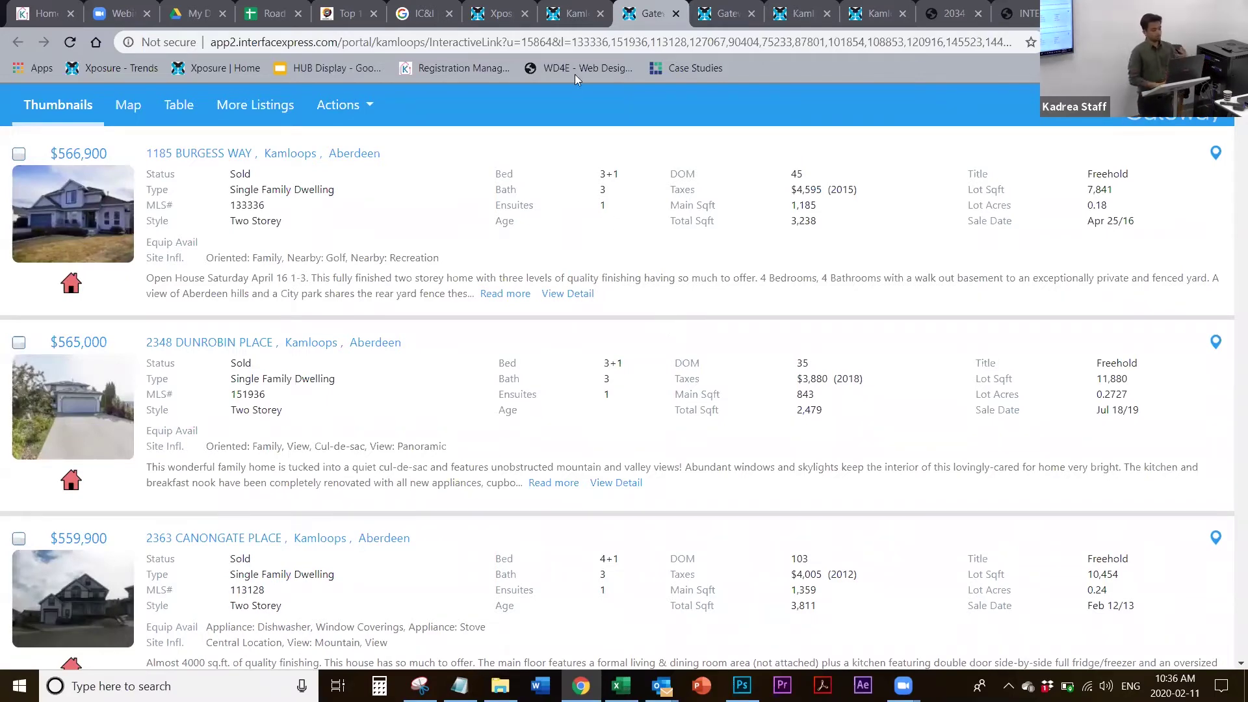
key("ctrl+shift+Tab")
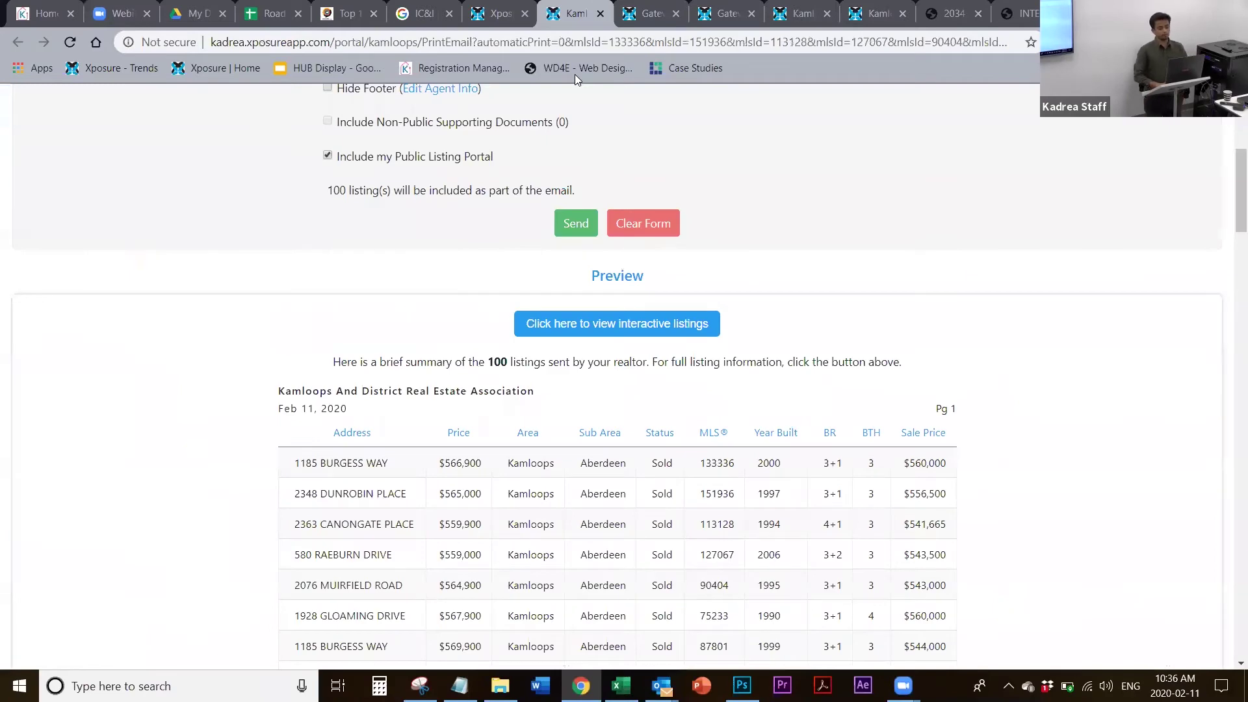
left_click(655, 30)
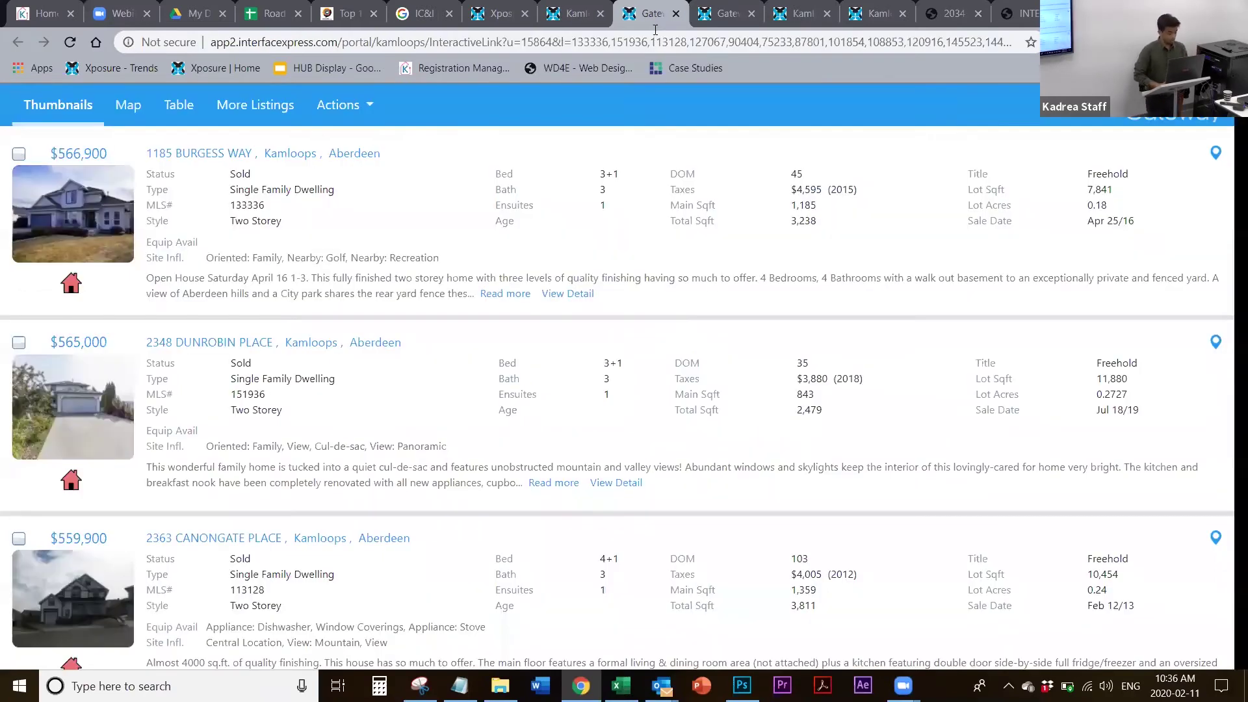
left_click(260, 156)
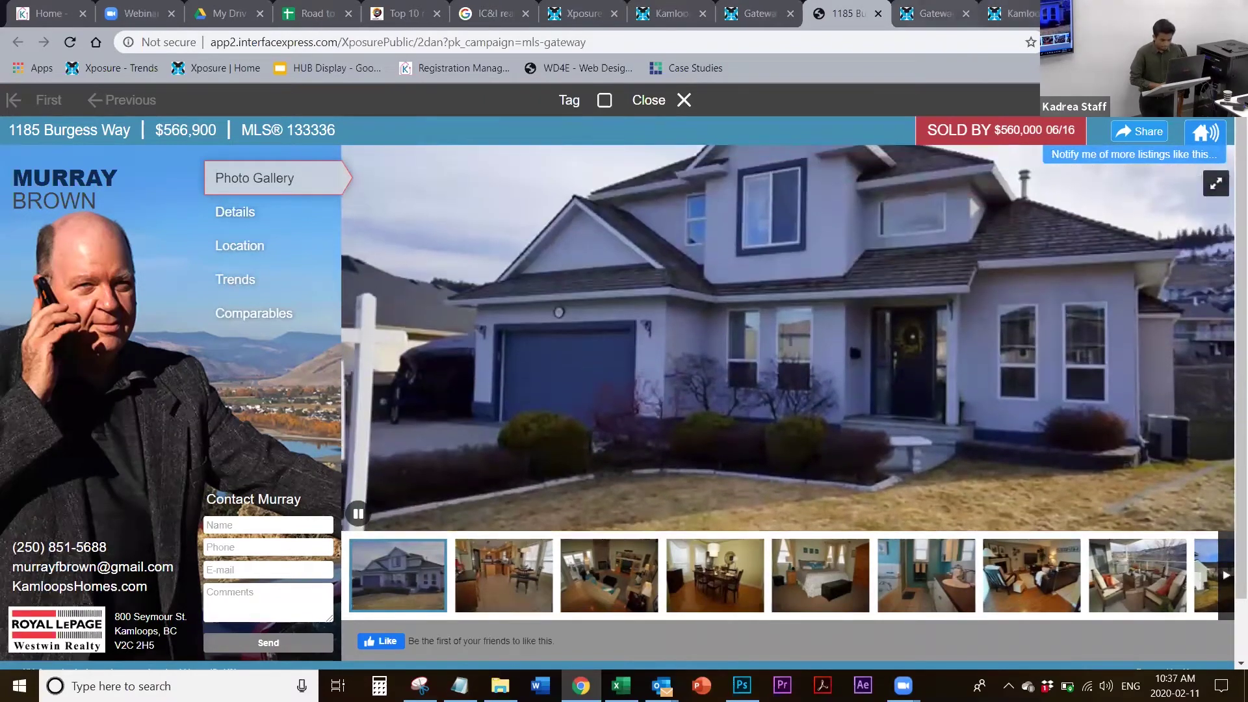
Close the listing detail page and check how the interactive listings adapt to a narrow, phone-sized window before restoring it to full size
left_click(877, 13)
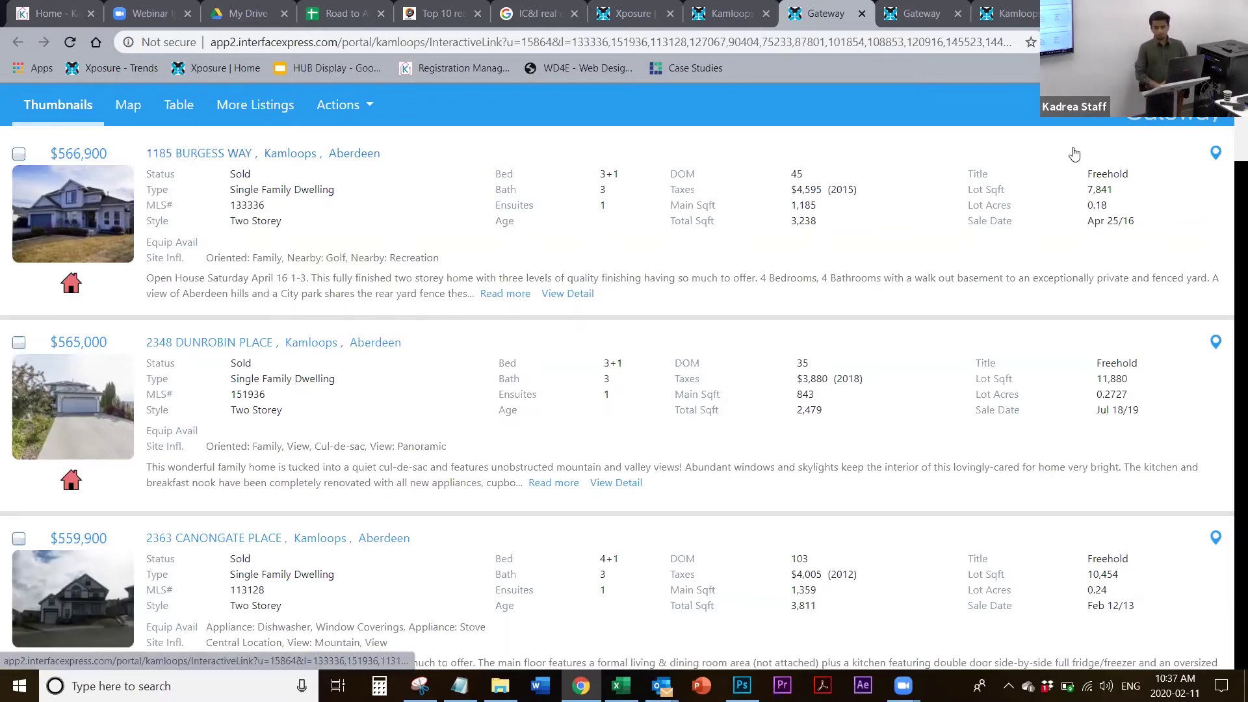
key("super+Down")
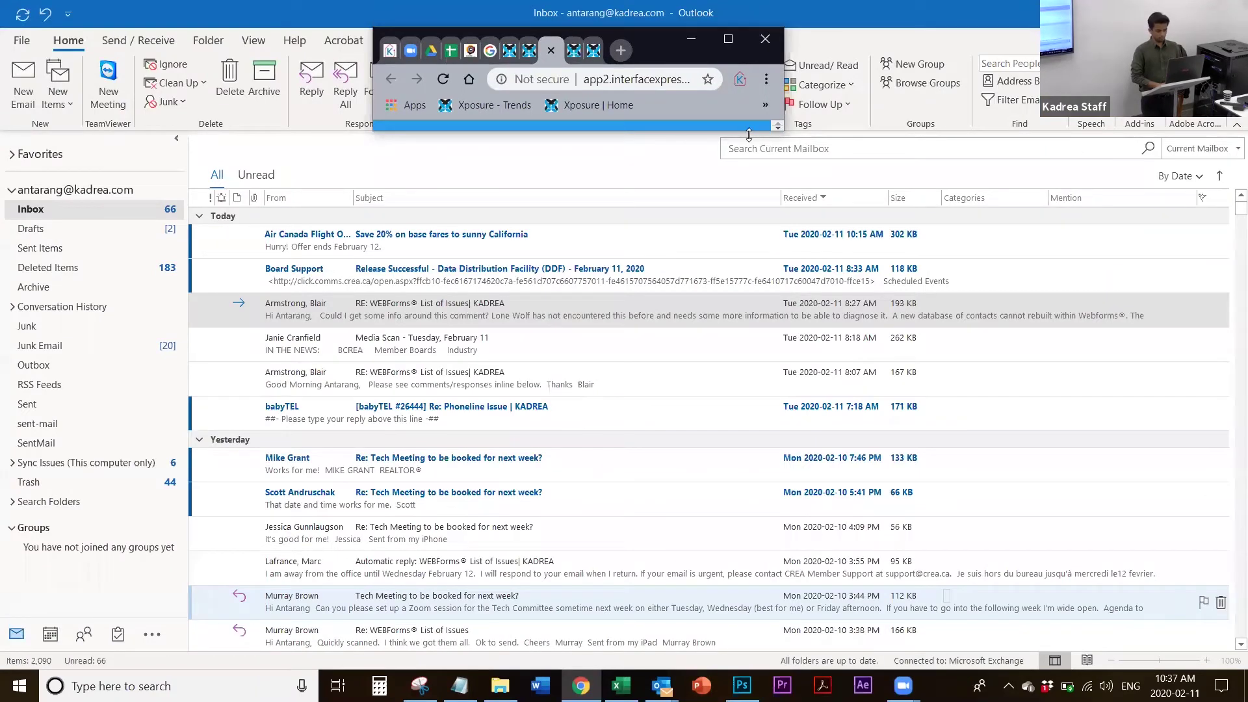
left_click_drag(749, 134, 754, 672)
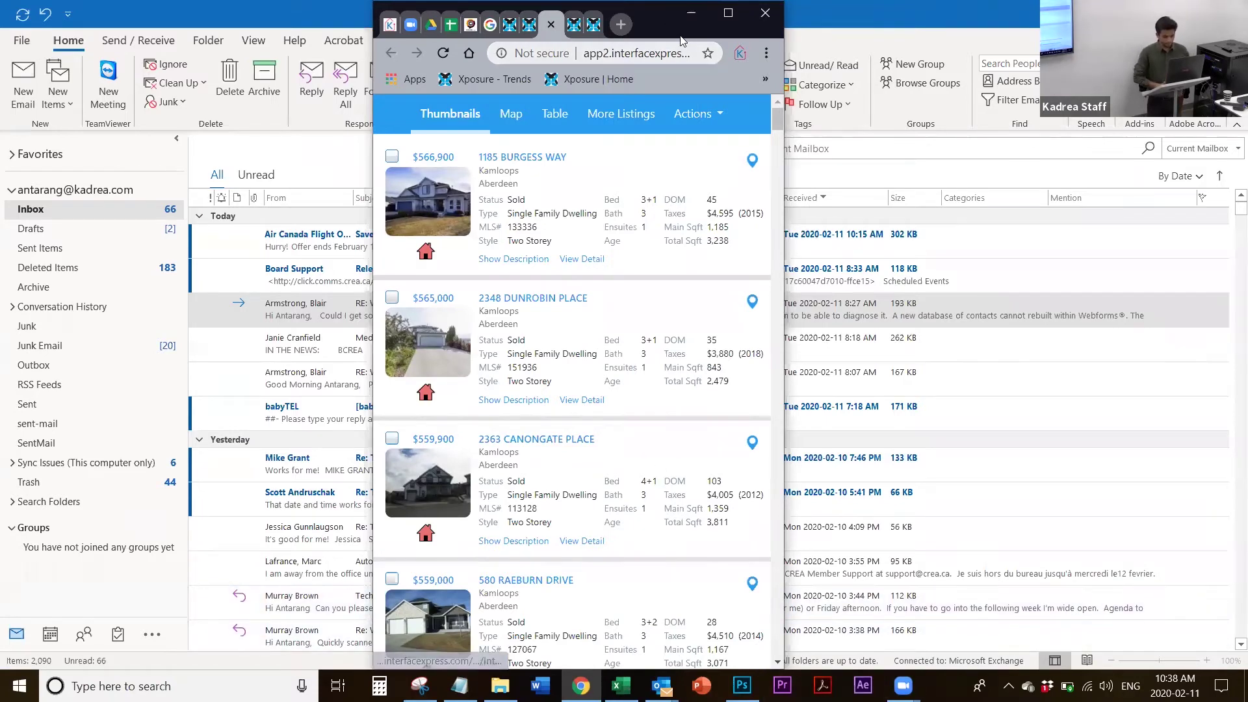
left_click_drag(666, 24, 707, 40)
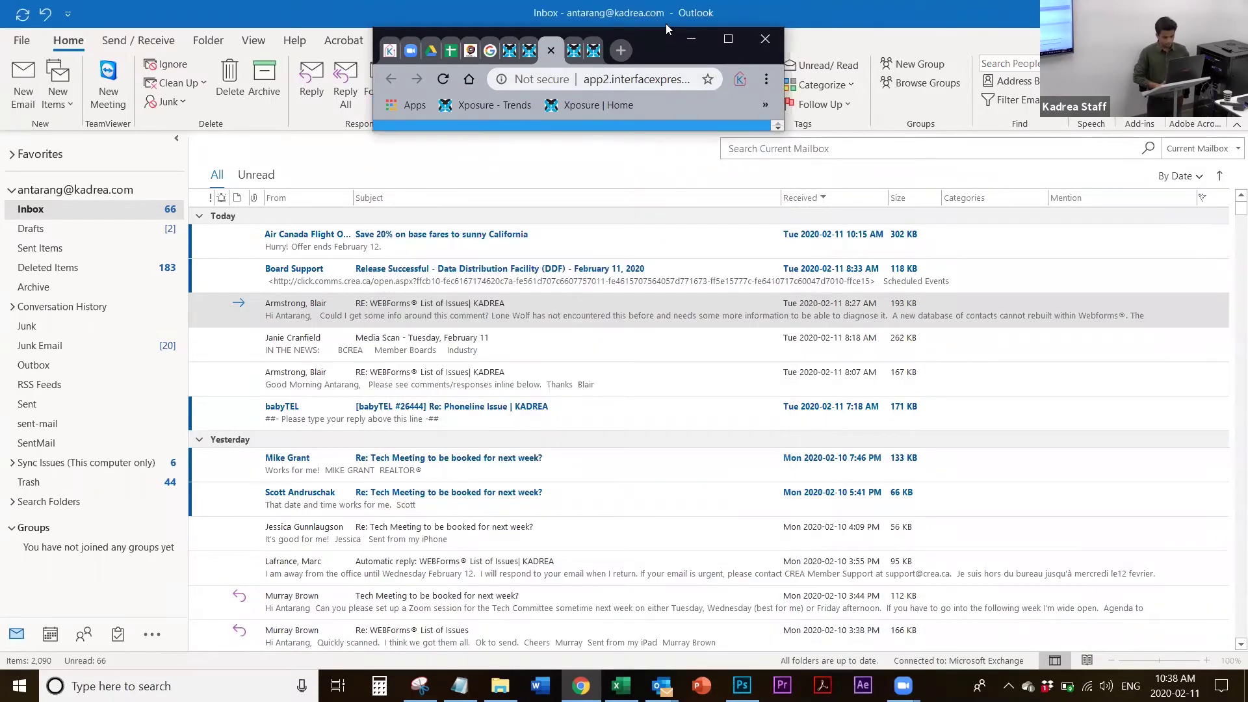
left_click(724, 38)
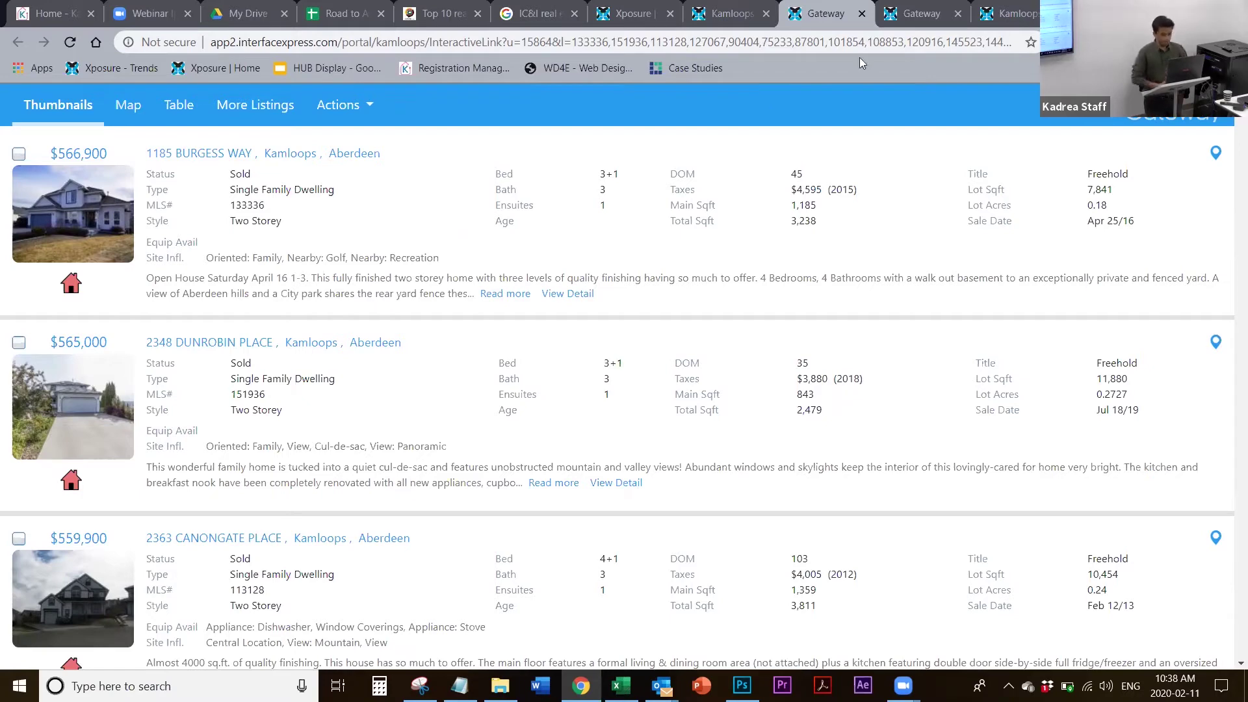
Return to the email form and enter HAPPY as the message
key("ctrl+Tab")
key("ctrl+Tab")
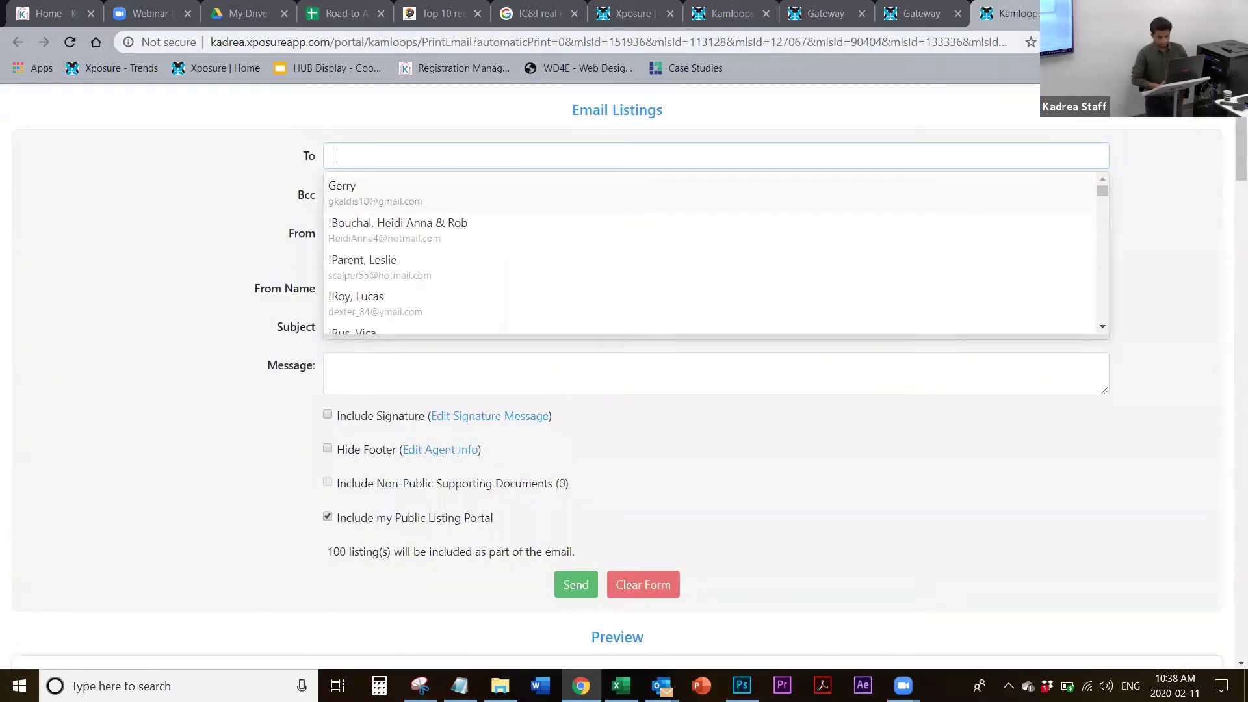
key("ctrl+w")
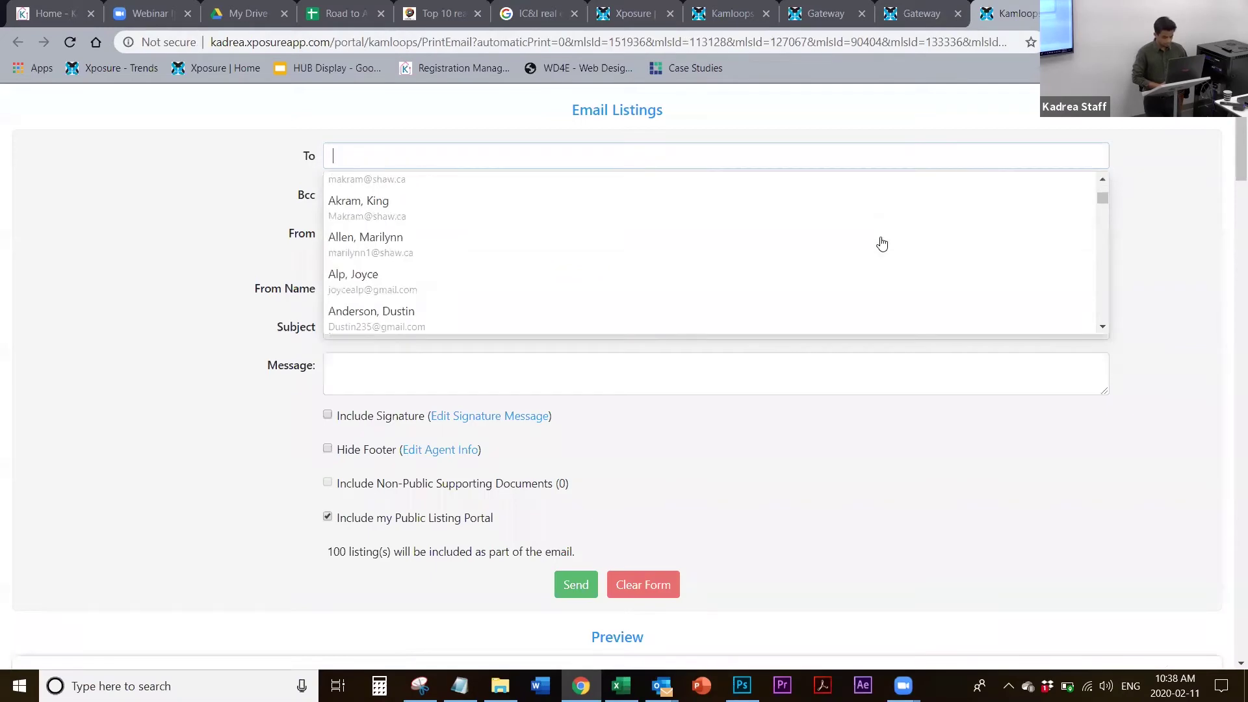
scroll(888, 610, "down", 6)
scroll(887, 611, "up", 4)
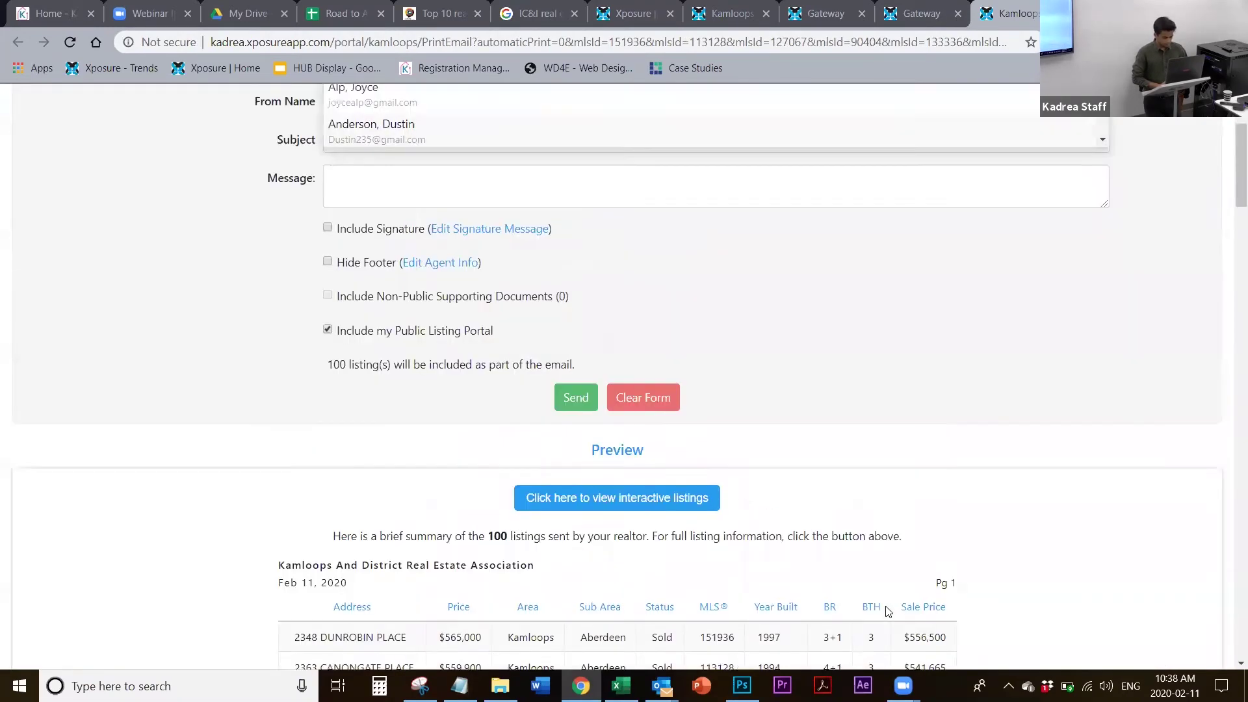
left_click(371, 271)
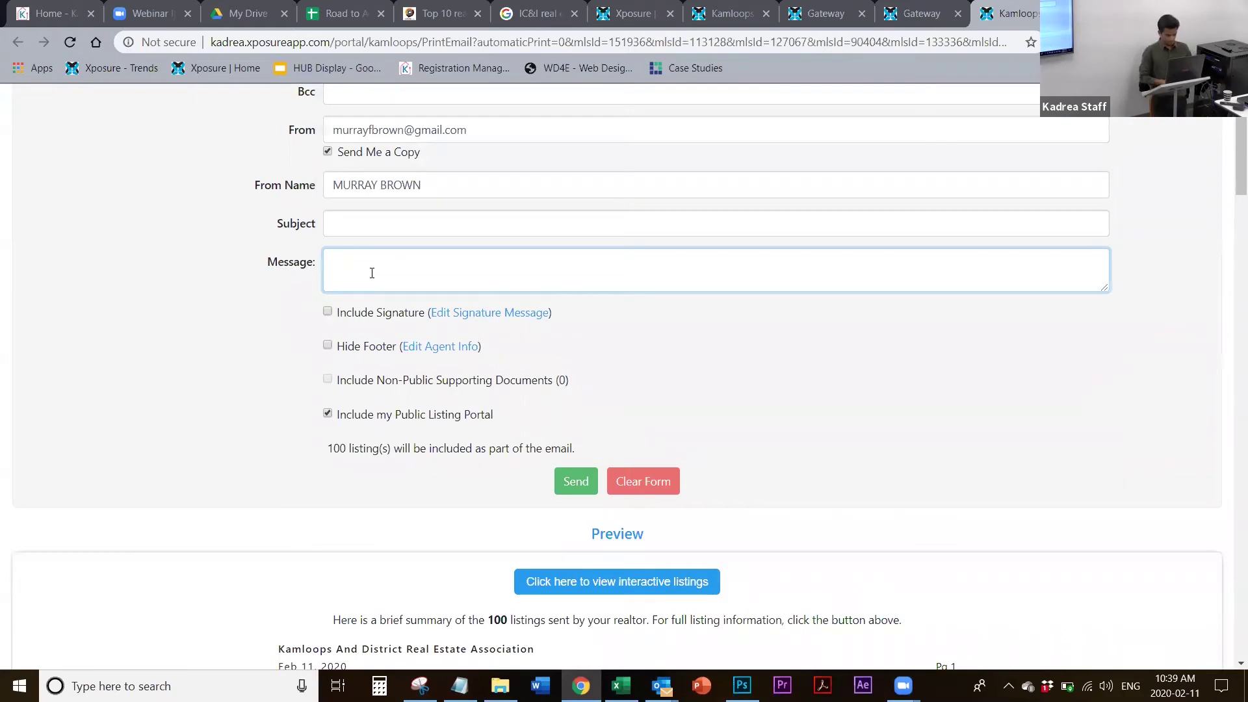
type("HA")
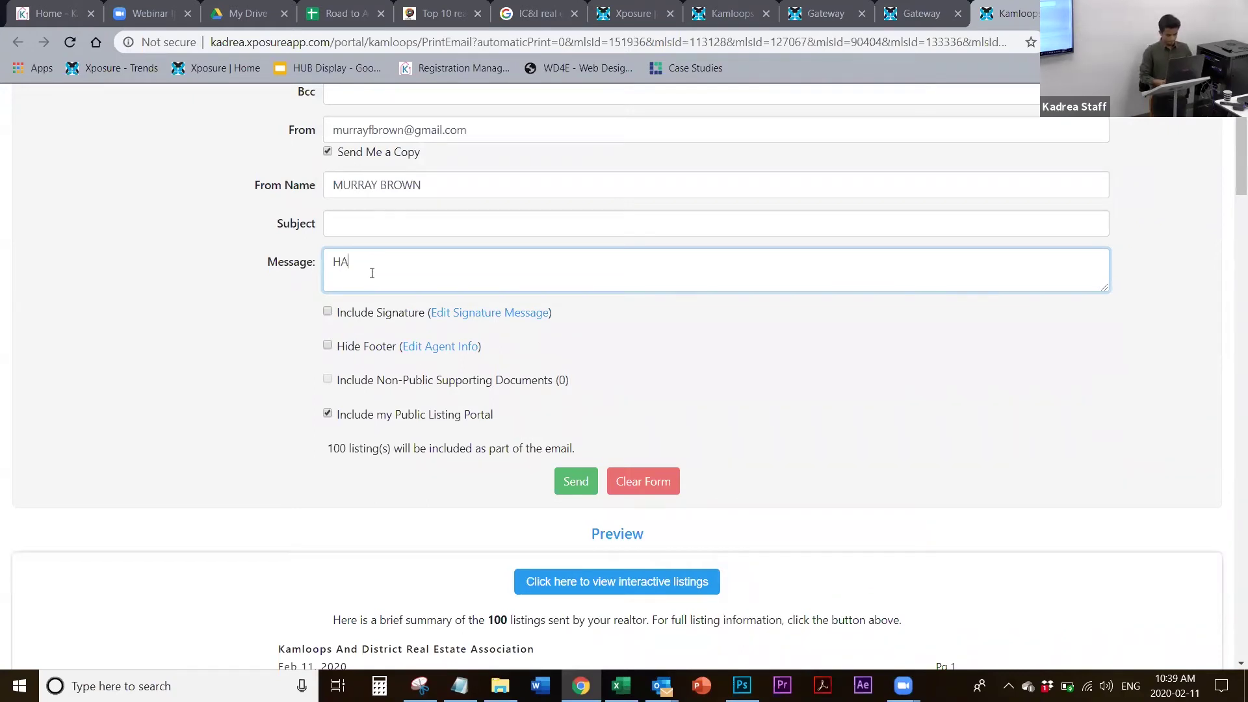
type("PPY")
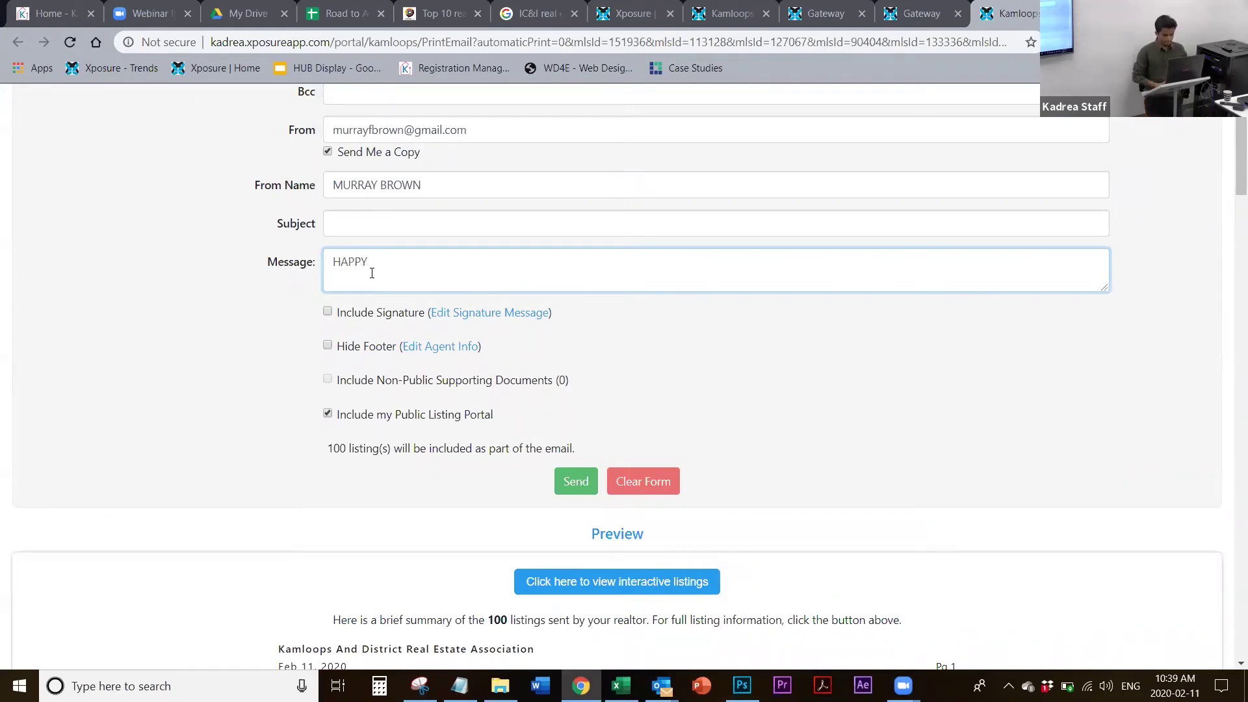
left_click(651, 368)
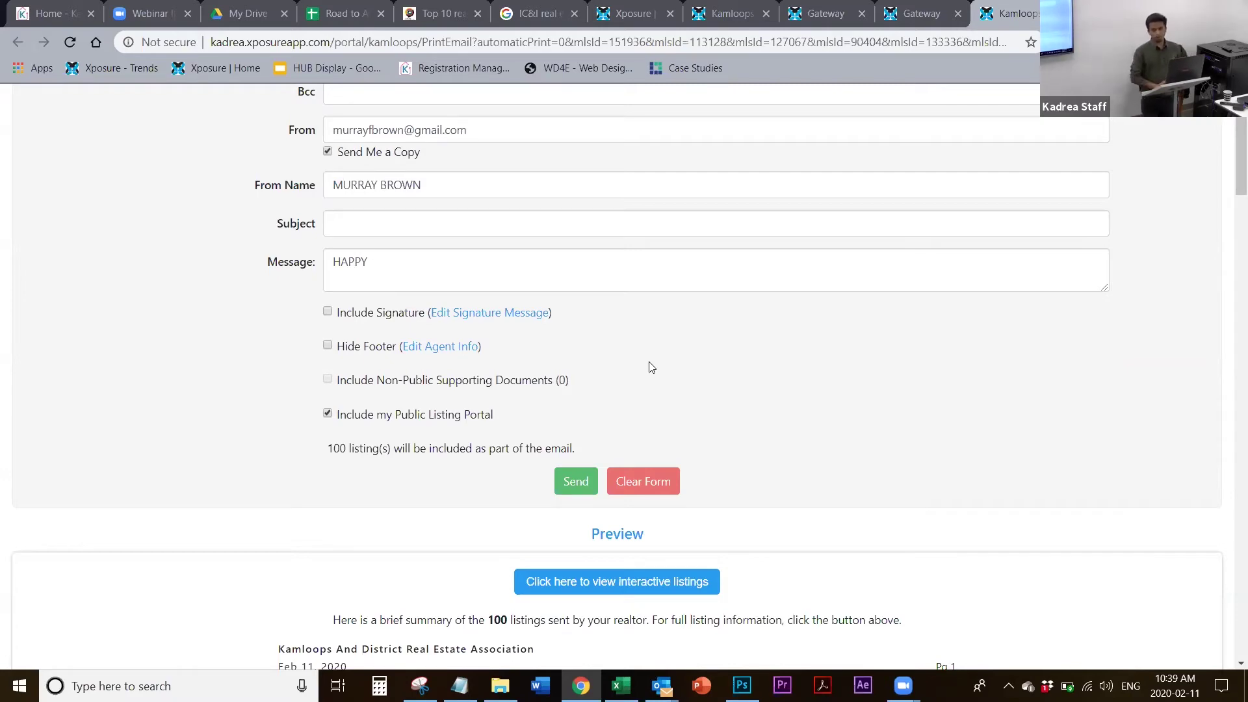
Review the email form and its preview, closing the extra Gateway page, and reopen the interactive listings from the preview
scroll(651, 367, "up", 2)
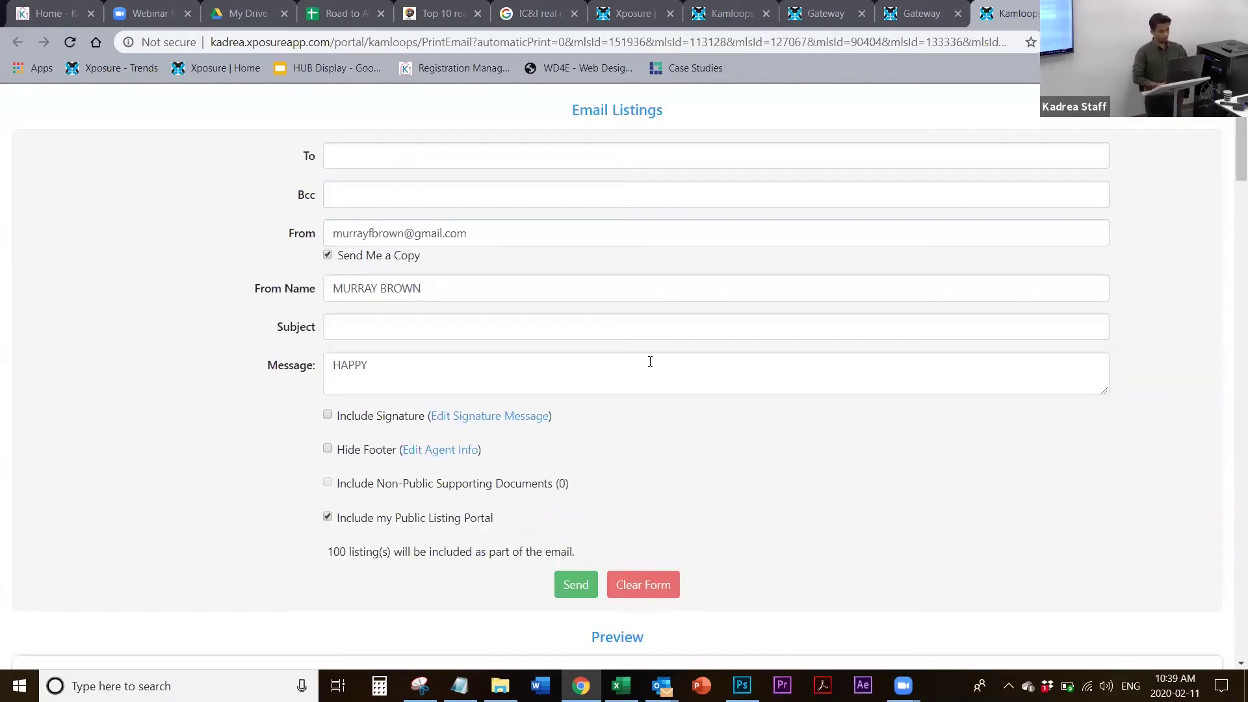
scroll(649, 361, "down", 7)
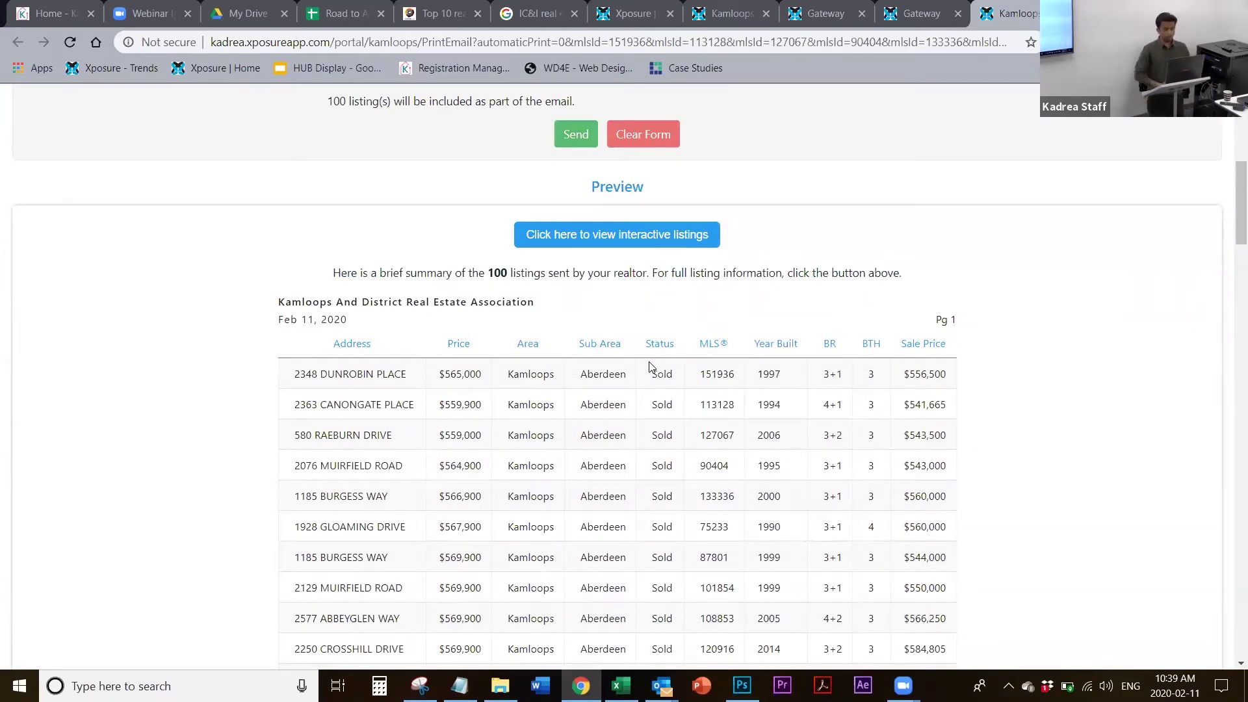
key("ctrl+shift+Tab")
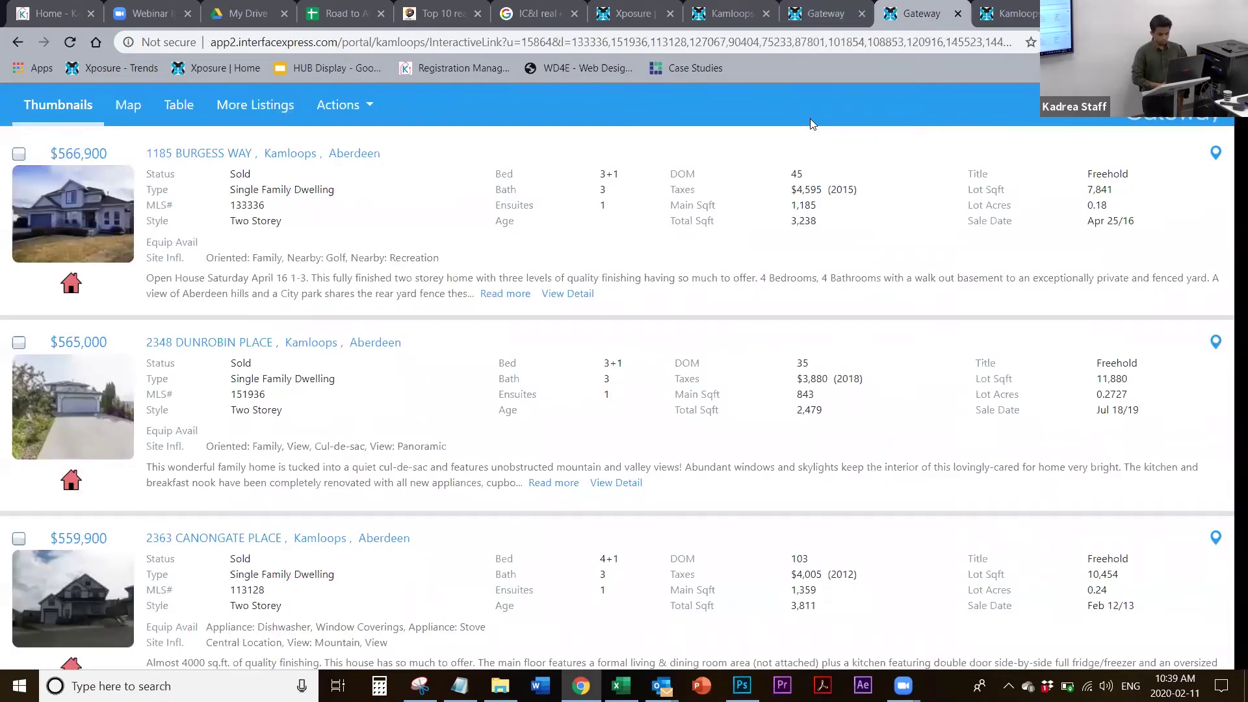
left_click(958, 14)
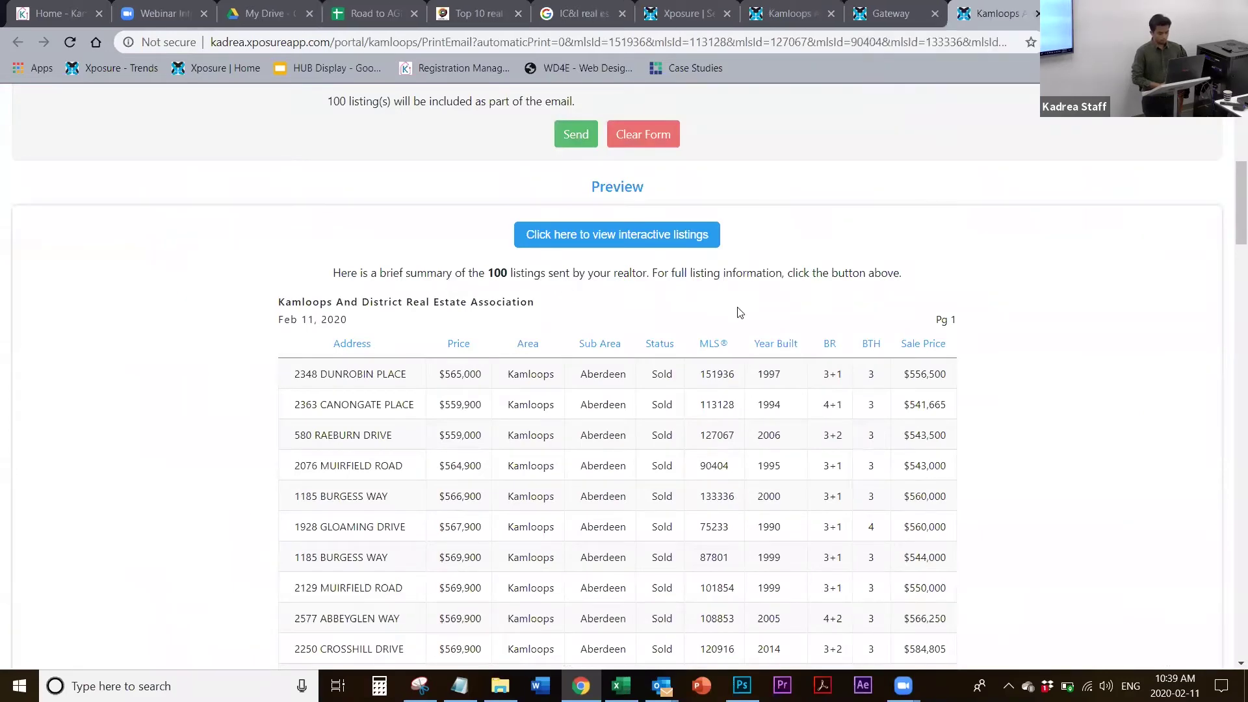
scroll(608, 400, "down", 4)
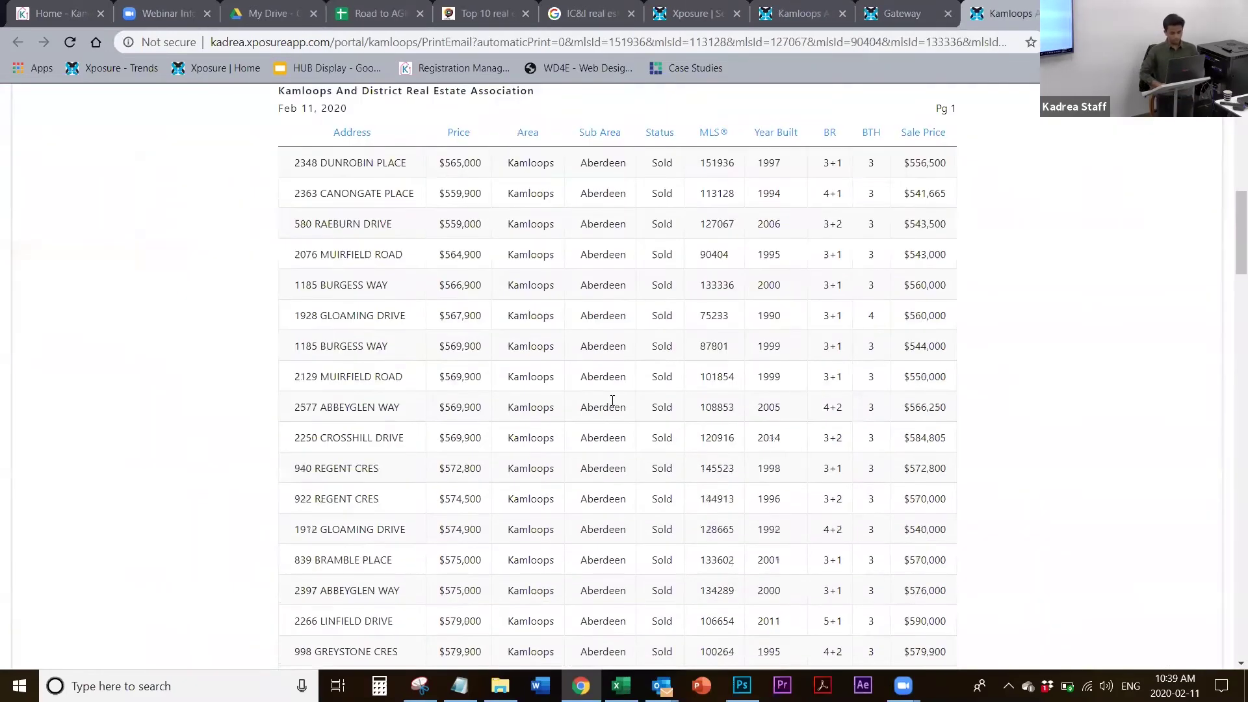
scroll(611, 401, "up", 7)
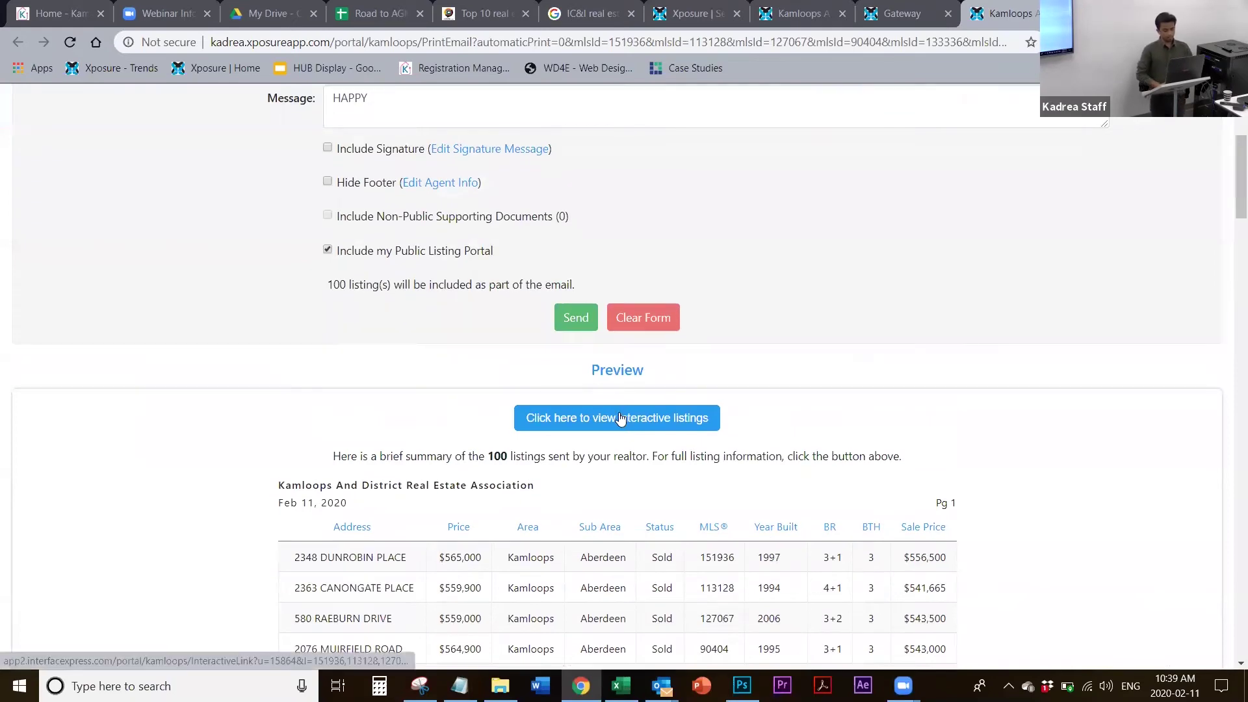
left_click(619, 414)
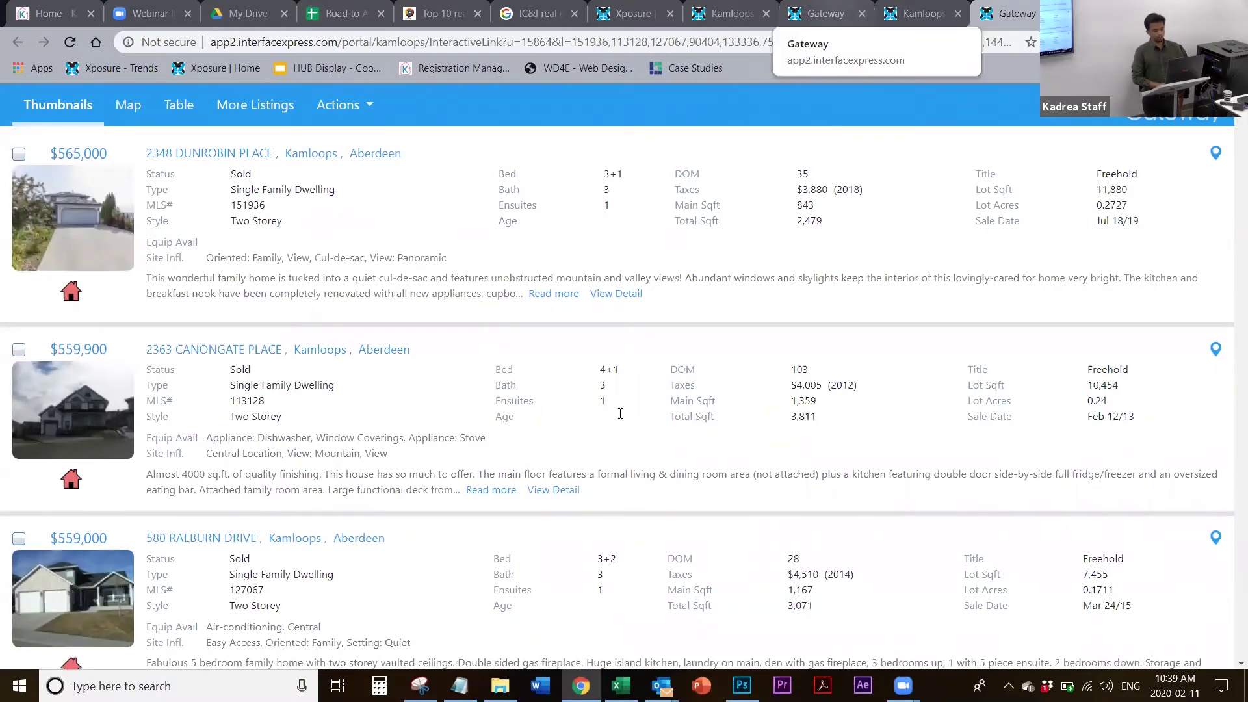
Close the open Gateway and Email Listings pages to return to the search results
key("ctrl+Page_Up")
key("ctrl+Page_Up")
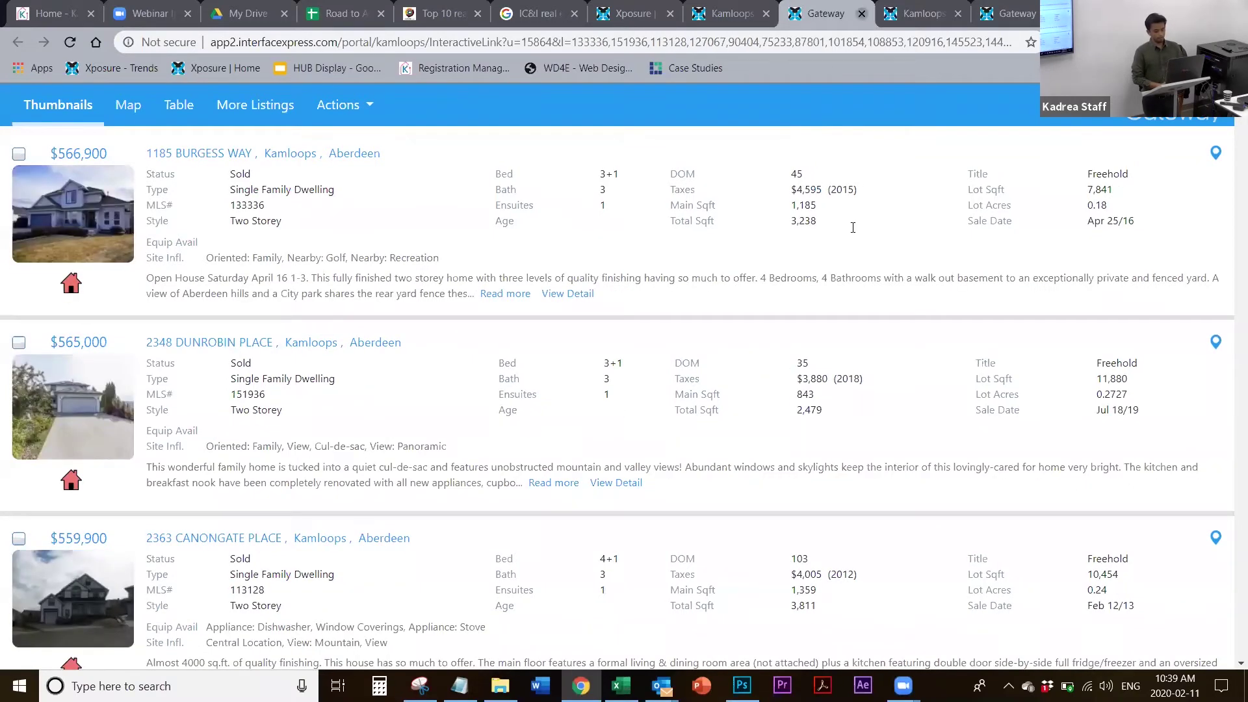
key("ctrl+w")
left_click(861, 13)
left_click(862, 13)
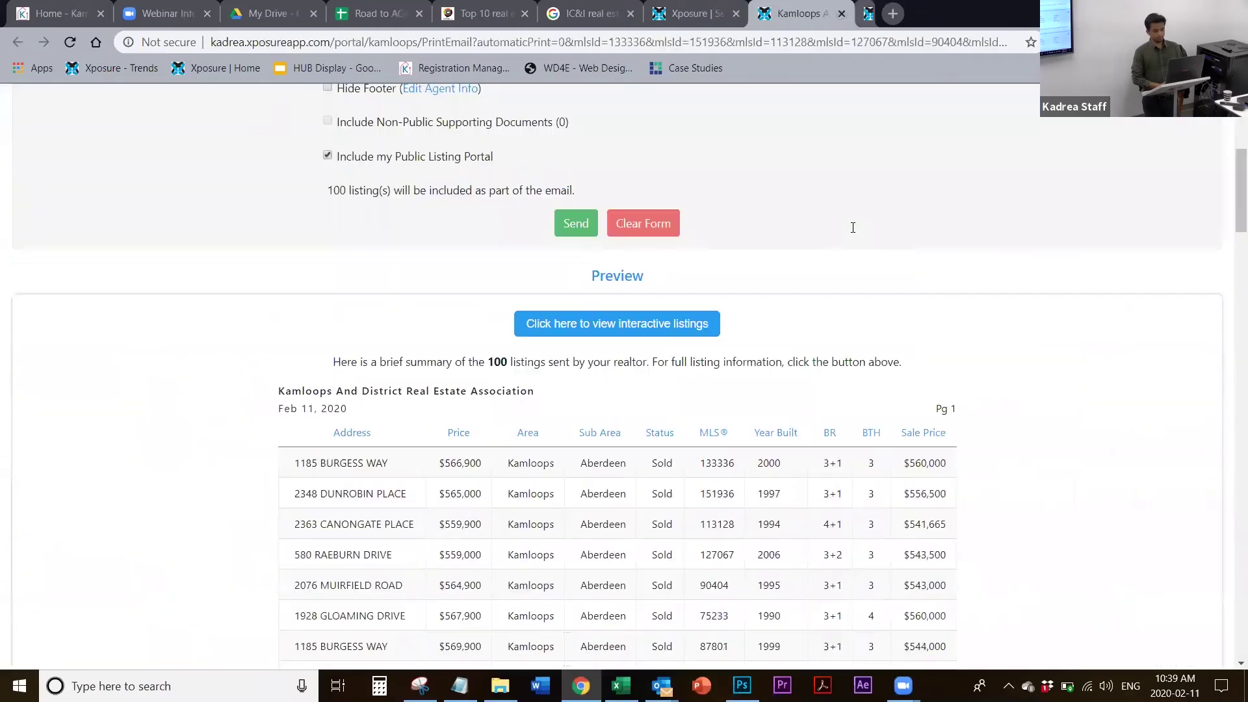
key("ctrl+w")
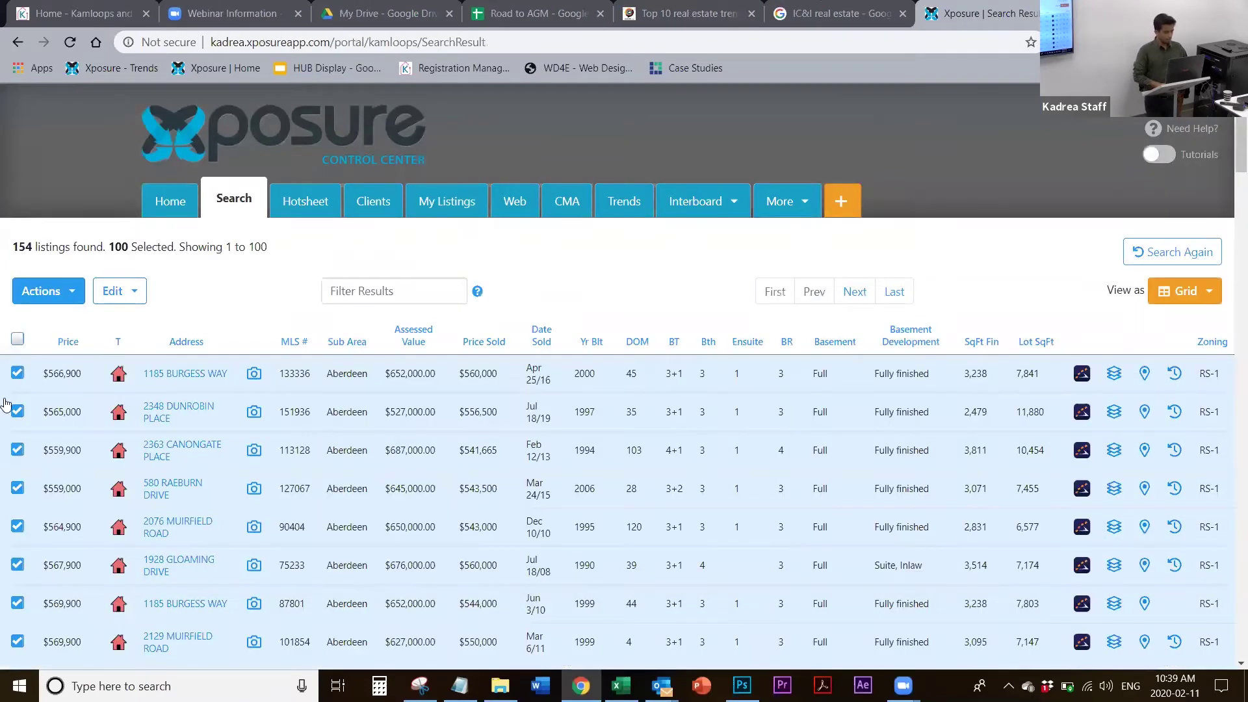
Start an Email Link and Data Sheets message for the selected listings using the Tour Sheet: Client template
left_click(41, 294)
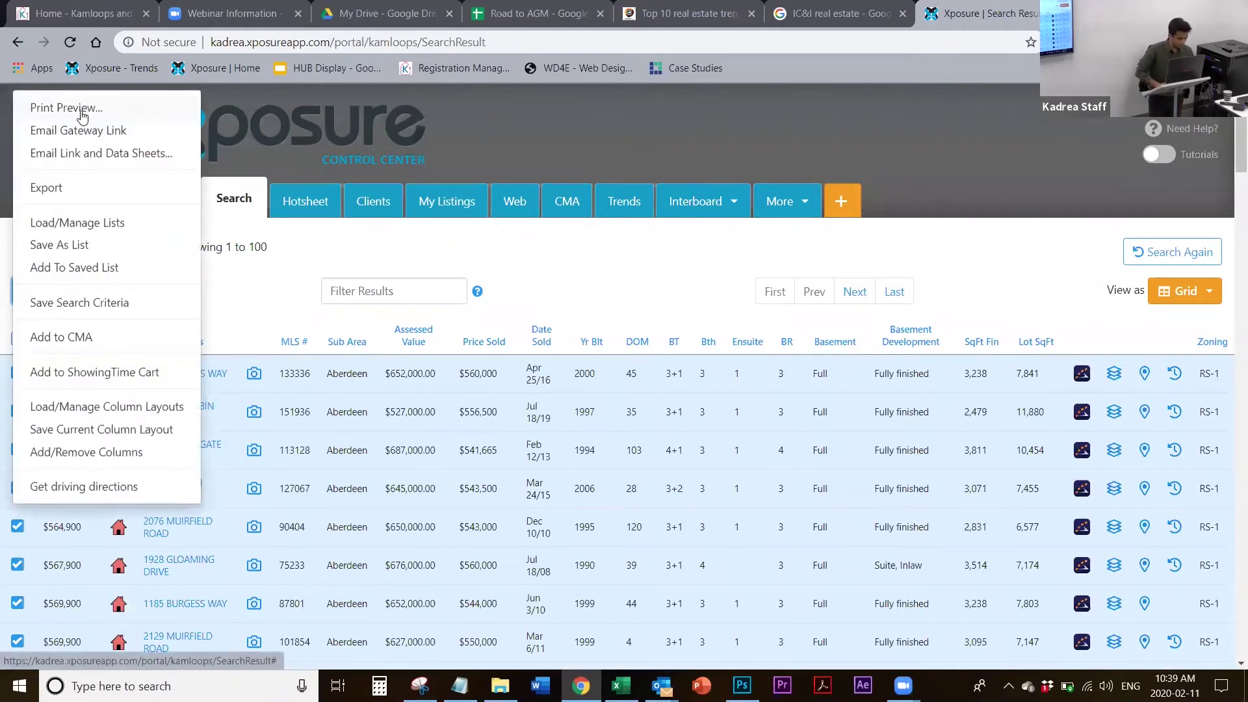
left_click(107, 156)
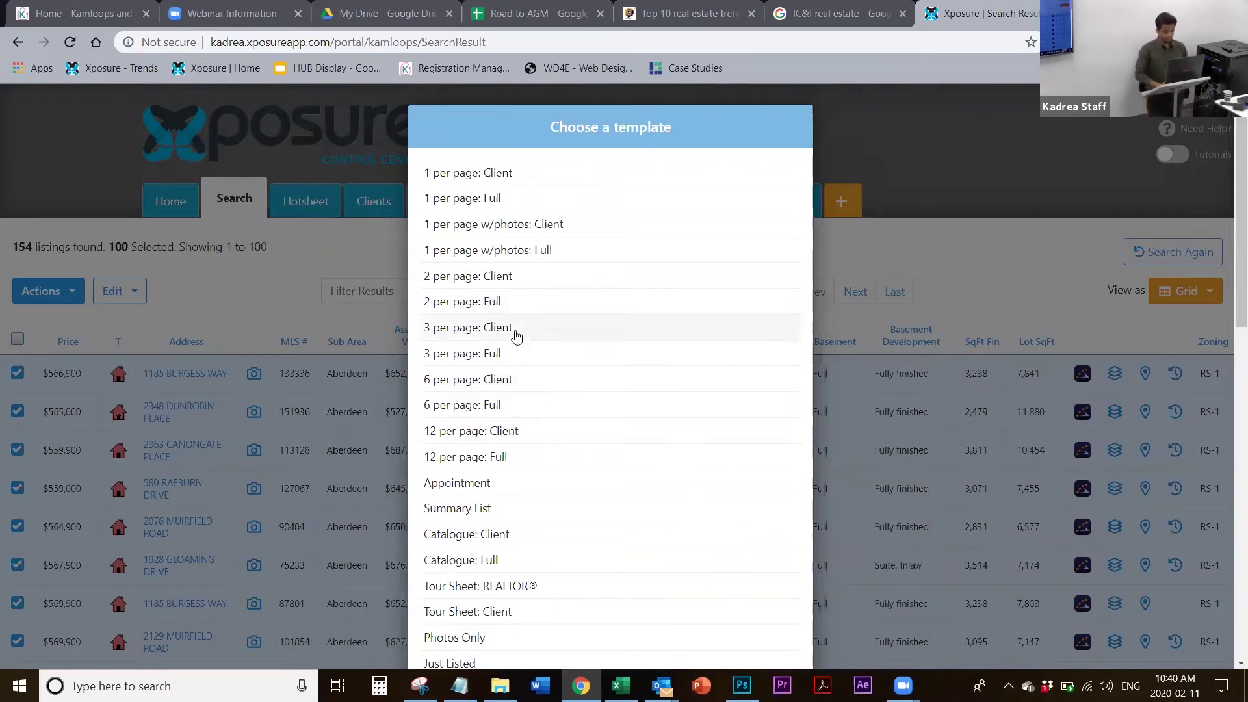
scroll(516, 515, "down", 2)
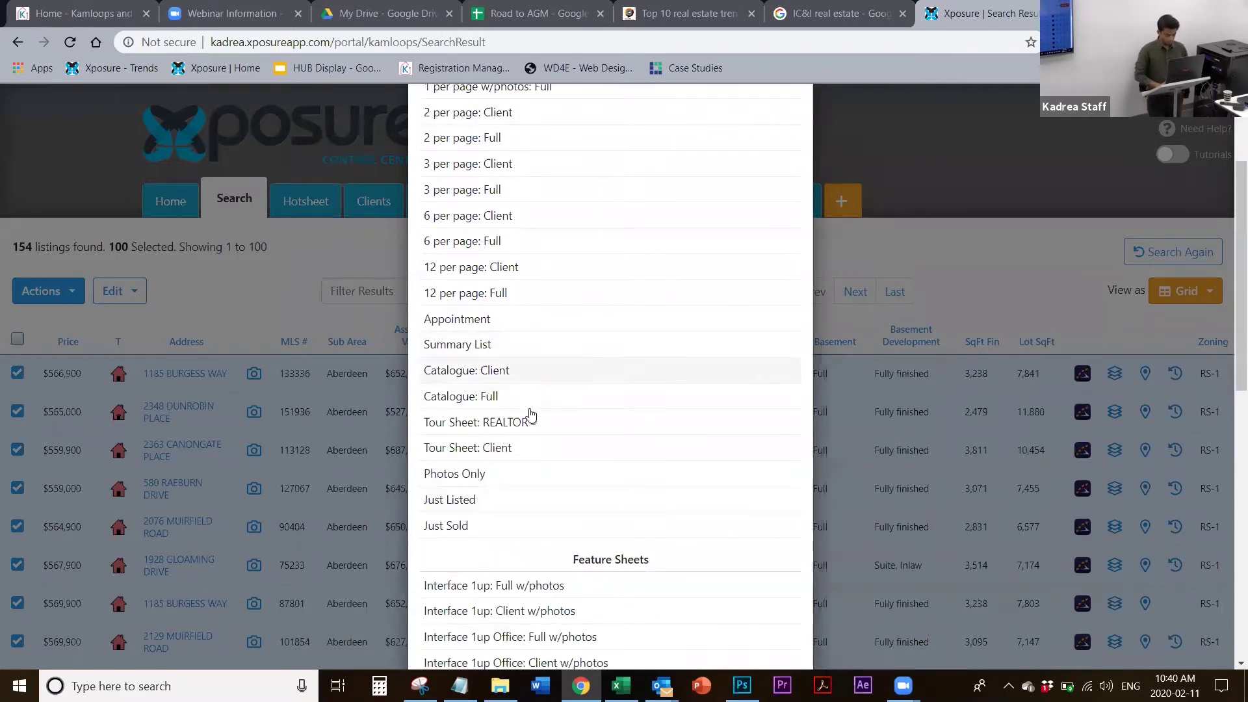
left_click(534, 448)
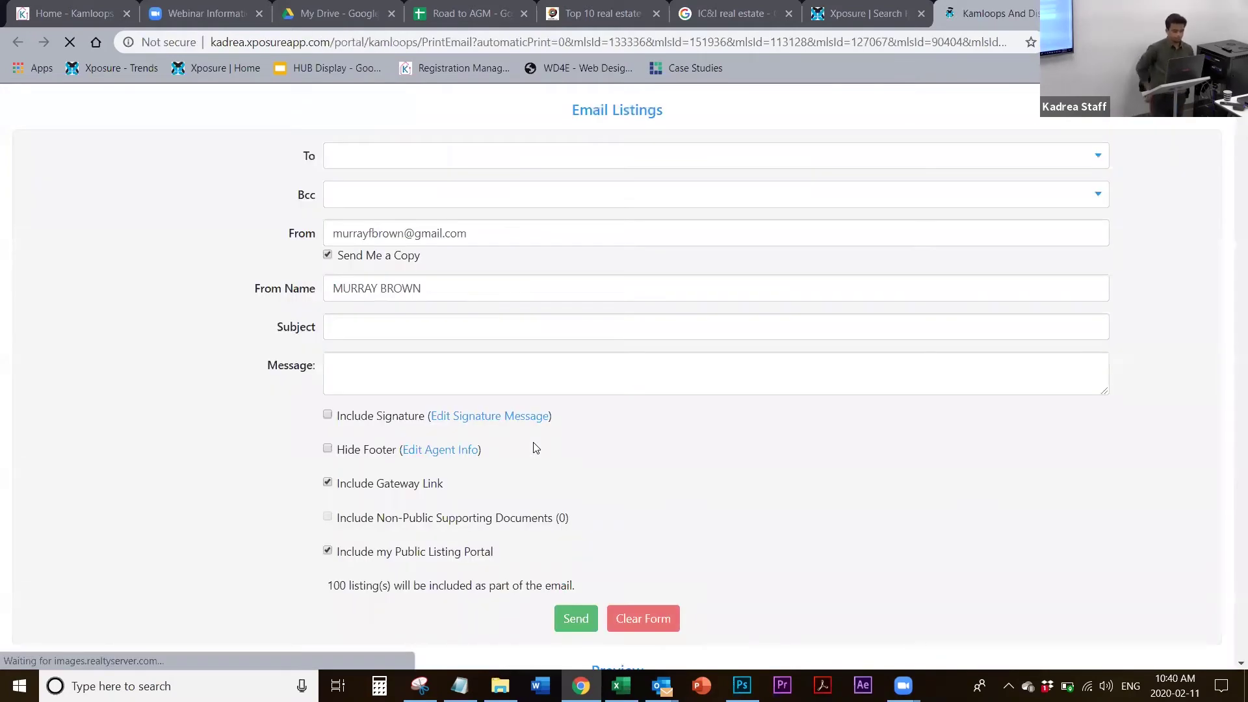
Open the interactive listings from the tour sheet email preview, view the Gateway page, and return to the email form
scroll(534, 448, "down", 4)
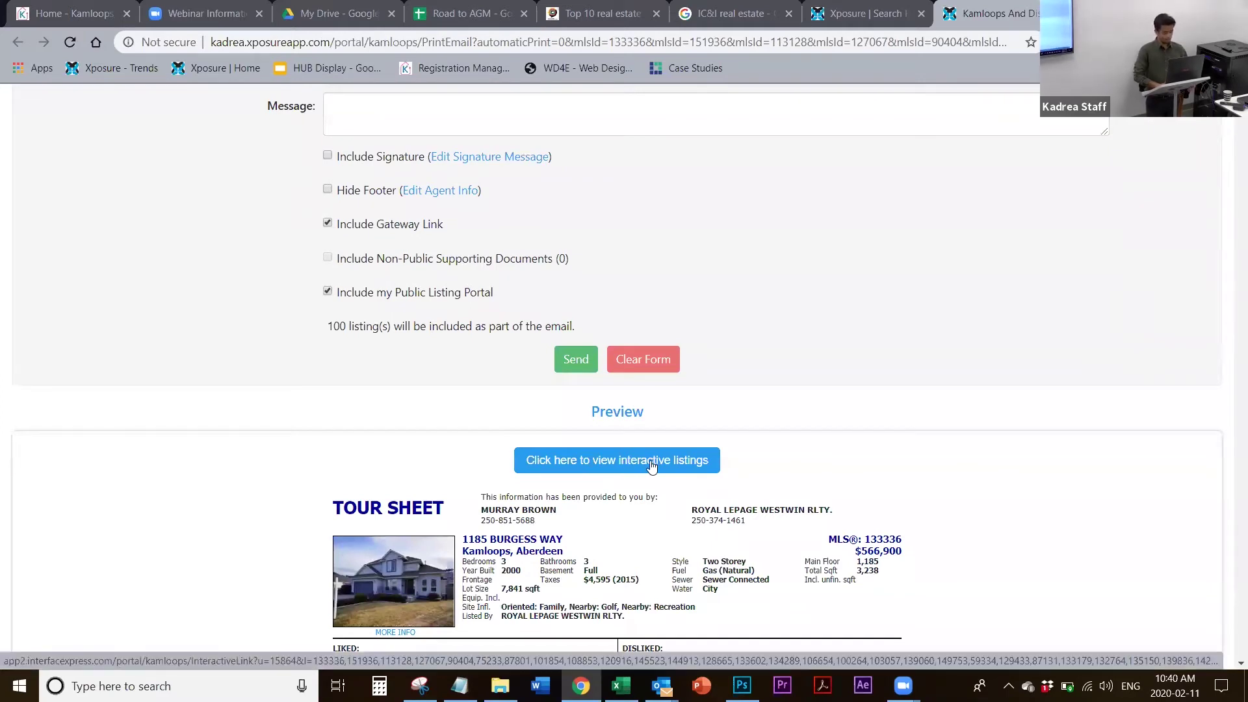
left_click(651, 465)
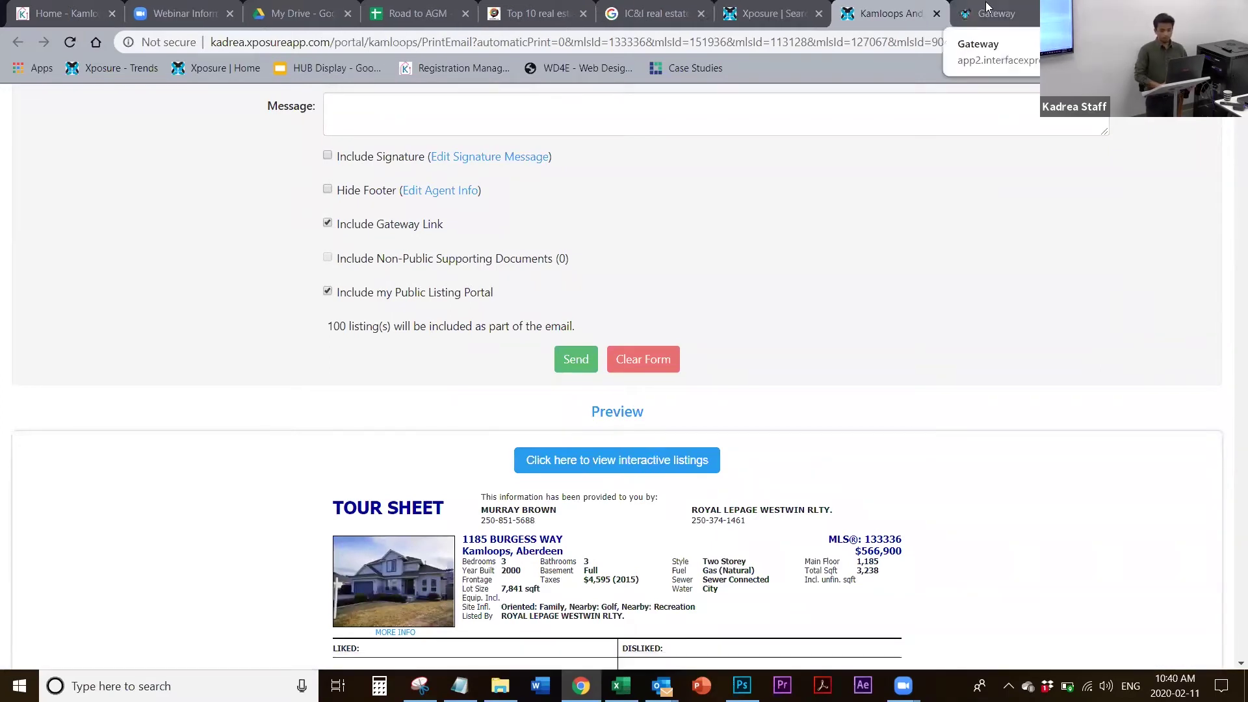
left_click(986, 8)
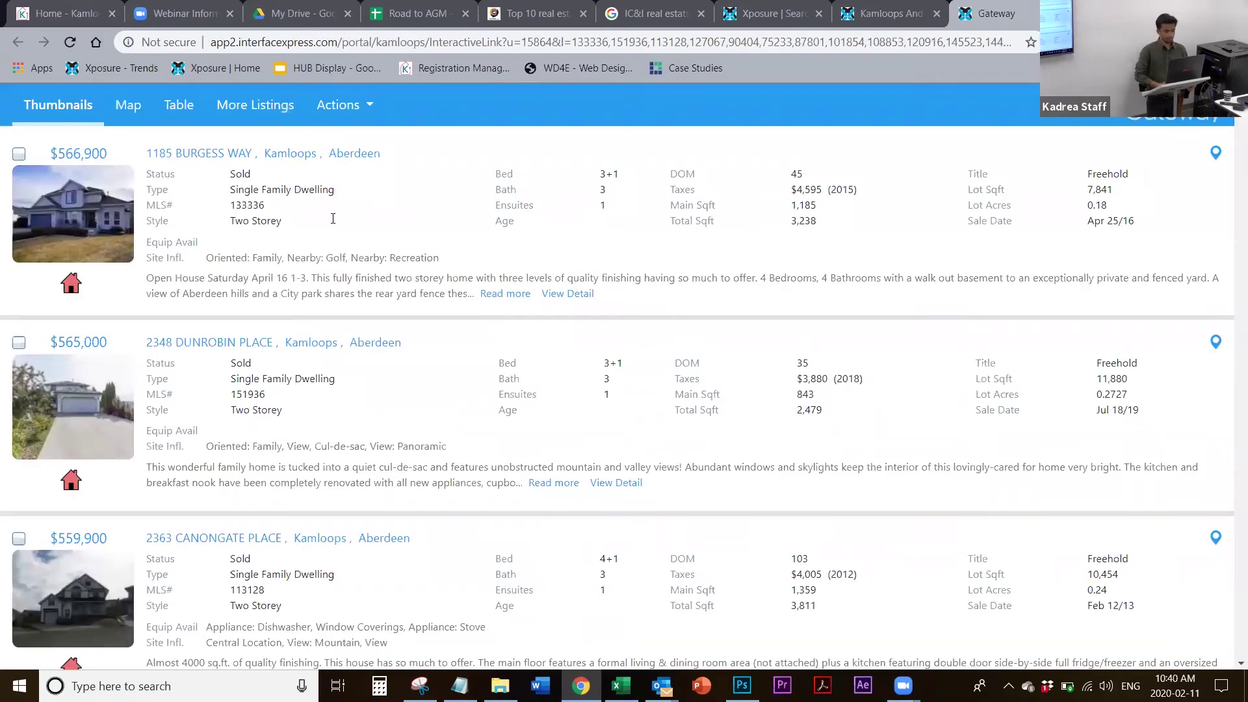
left_click(890, 13)
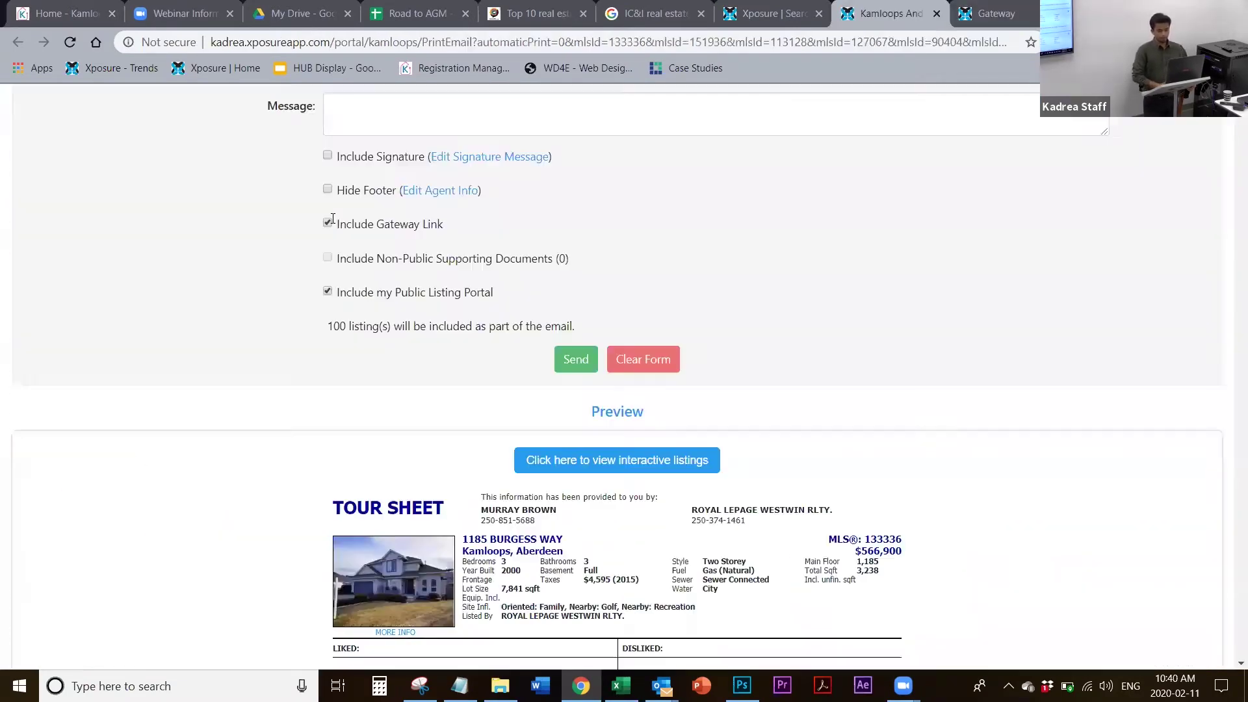
Examine the tour sheets in the email preview, including each listing's details and its liked, disliked and rank sections
scroll(851, 473, "down", 3)
scroll(853, 473, "down", 20)
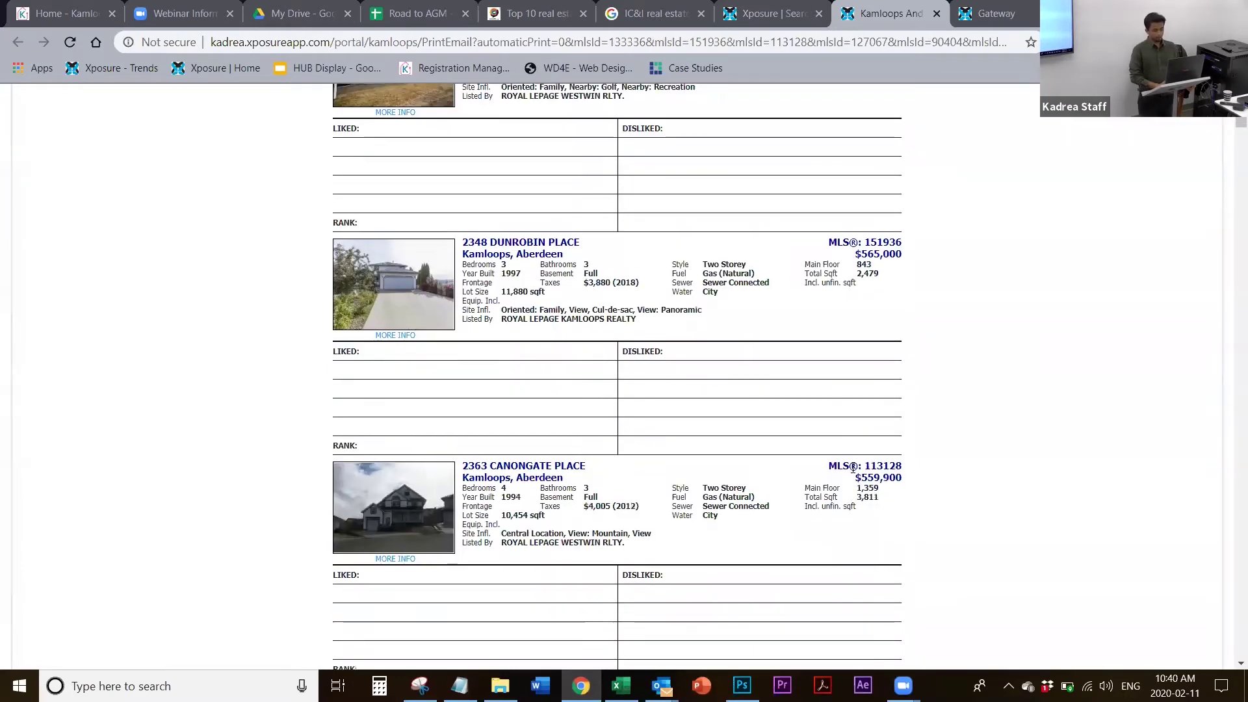
scroll(853, 472, "down", 6)
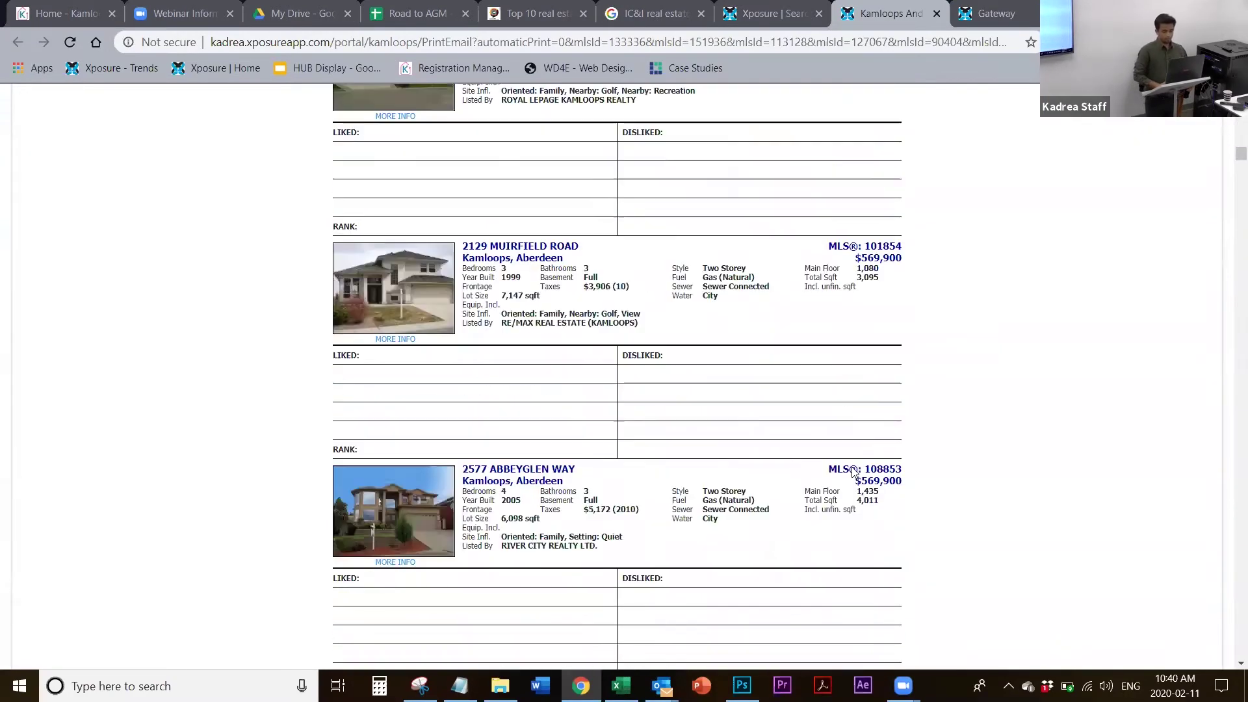
scroll(854, 473, "up", 17)
scroll(853, 472, "up", 14)
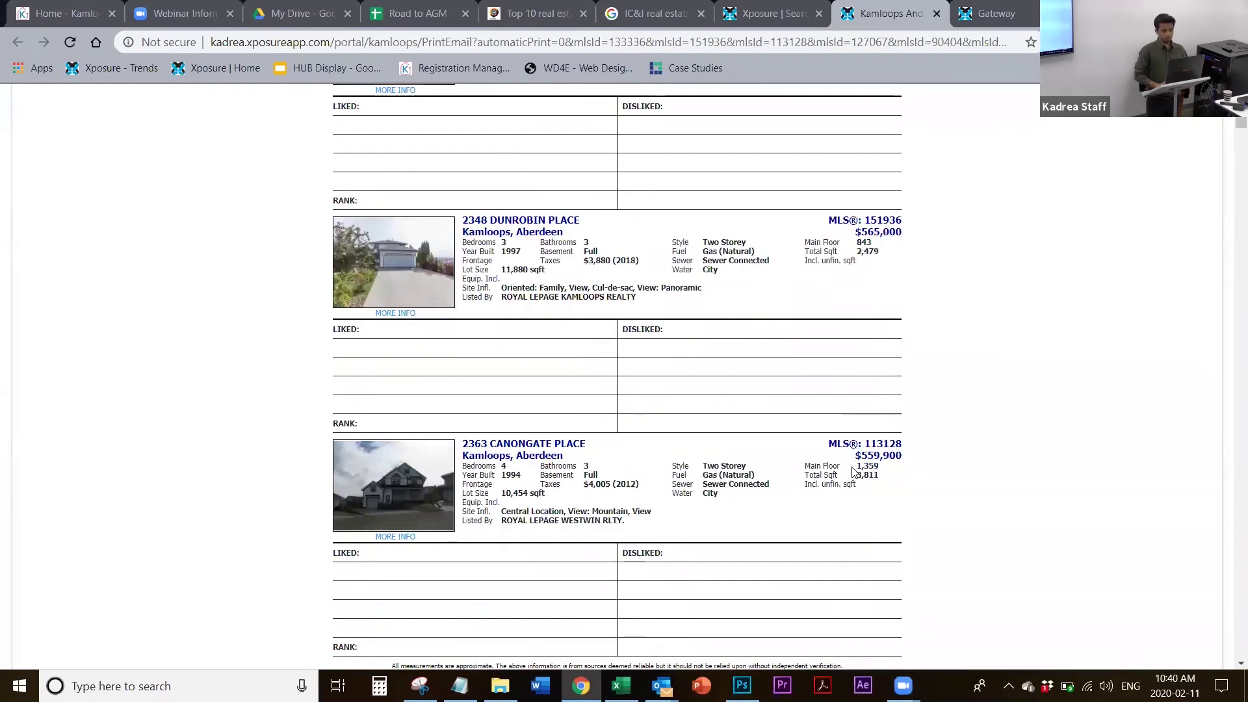
scroll(850, 310, "down", 1)
scroll(850, 310, "down", 3)
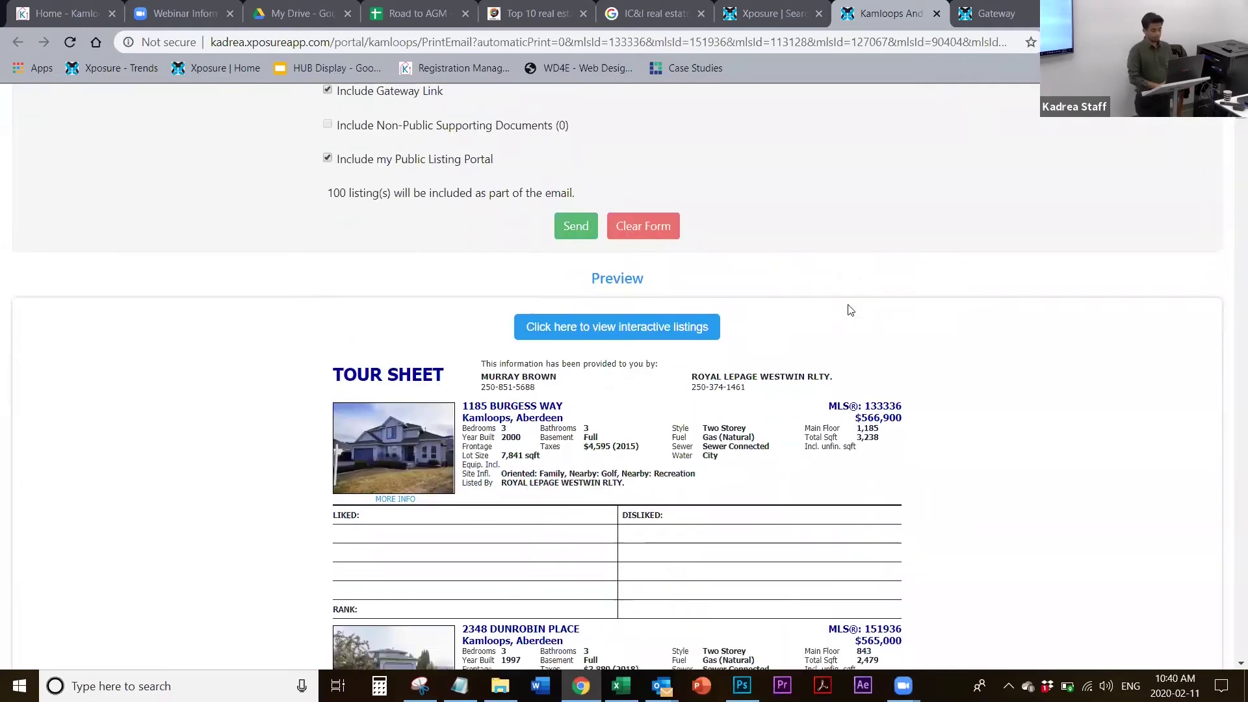
scroll(850, 310, "down", 20)
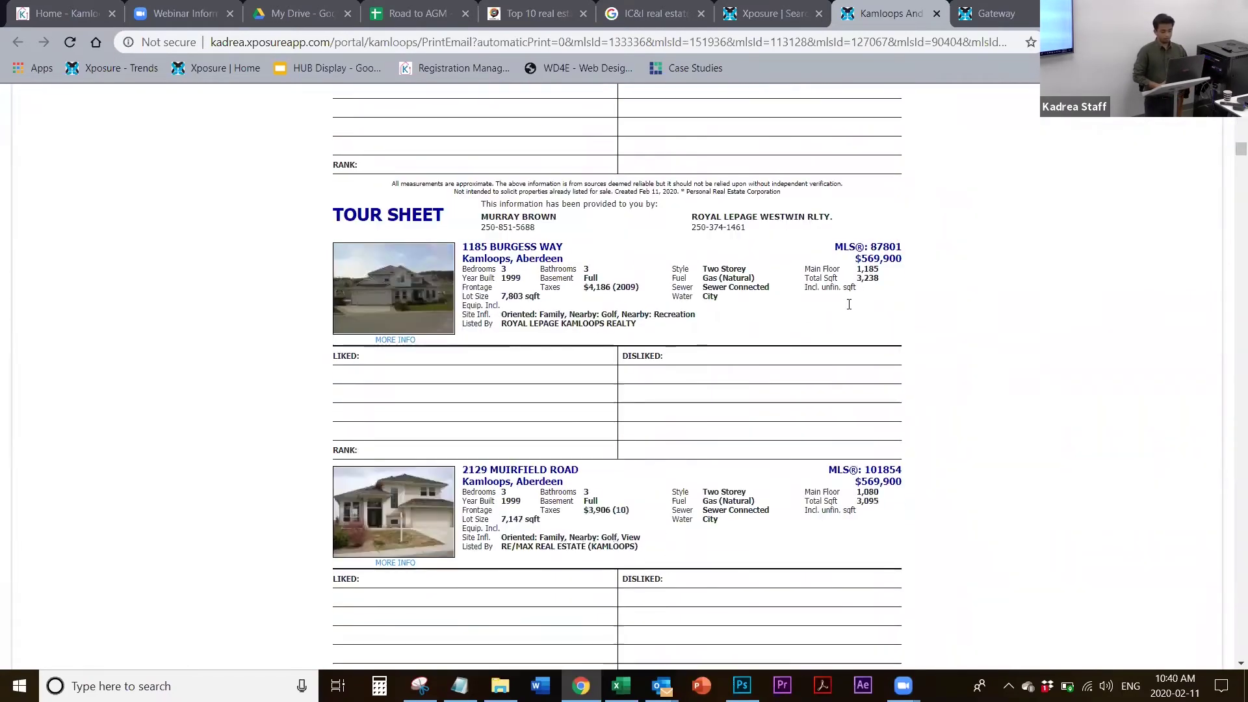
Close the email preview page, return to the search results and clear the selection of all listings
scroll(829, 99, "down", 20)
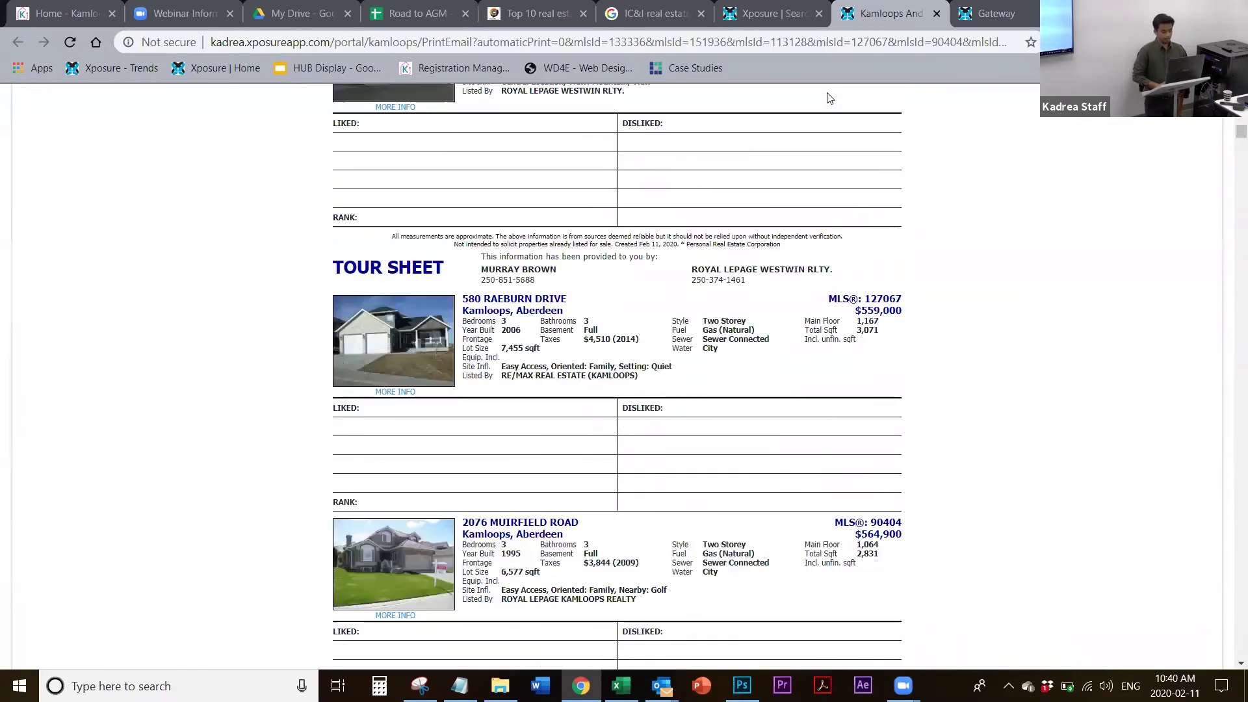
scroll(833, 232, "up", 5)
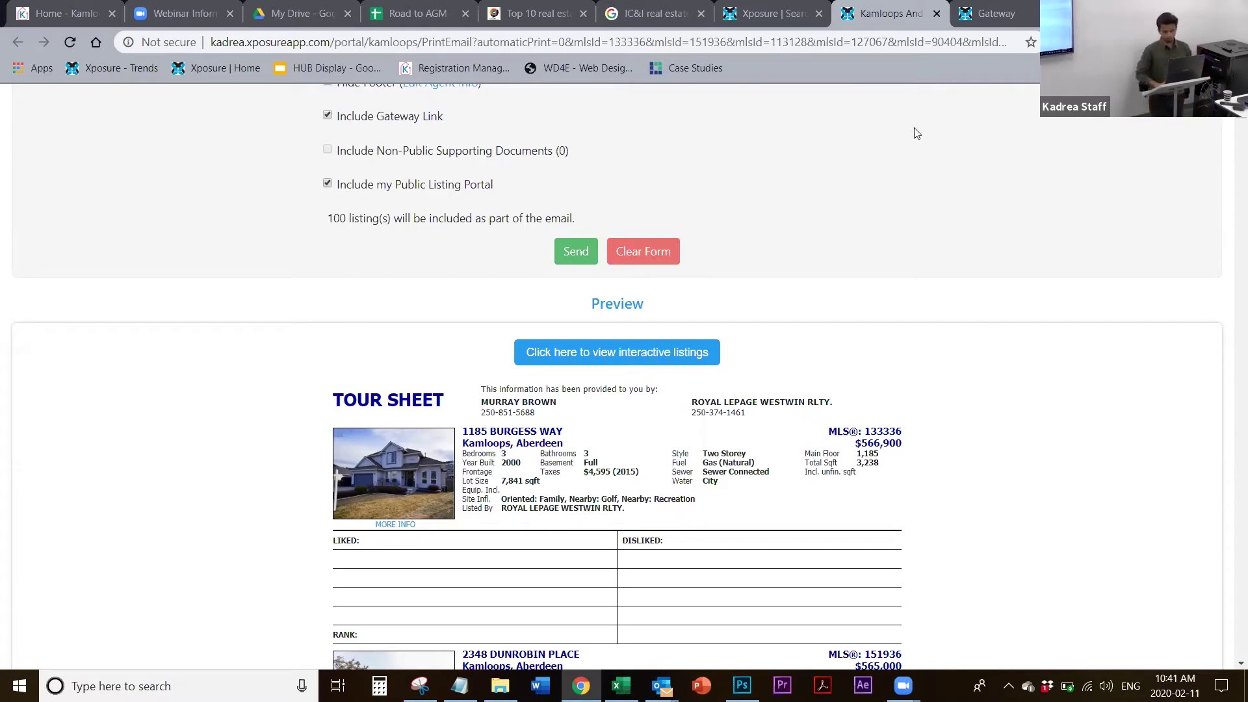
left_click(942, 24)
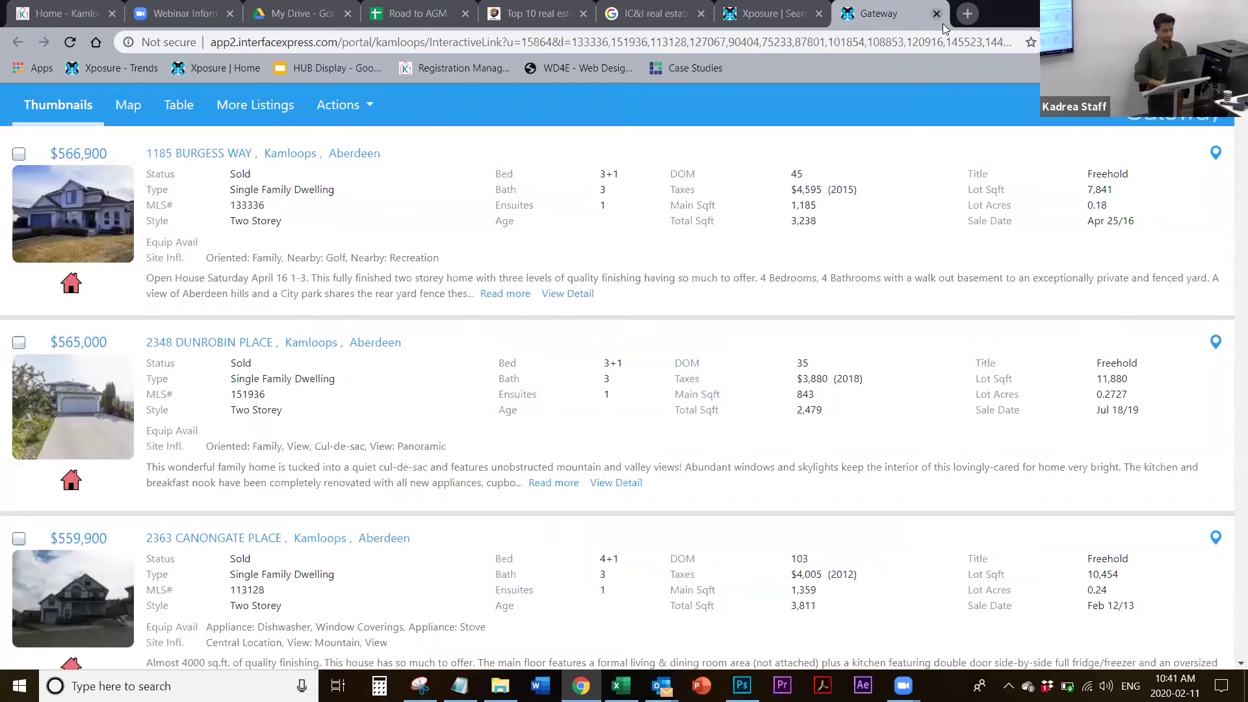
left_click(768, 24)
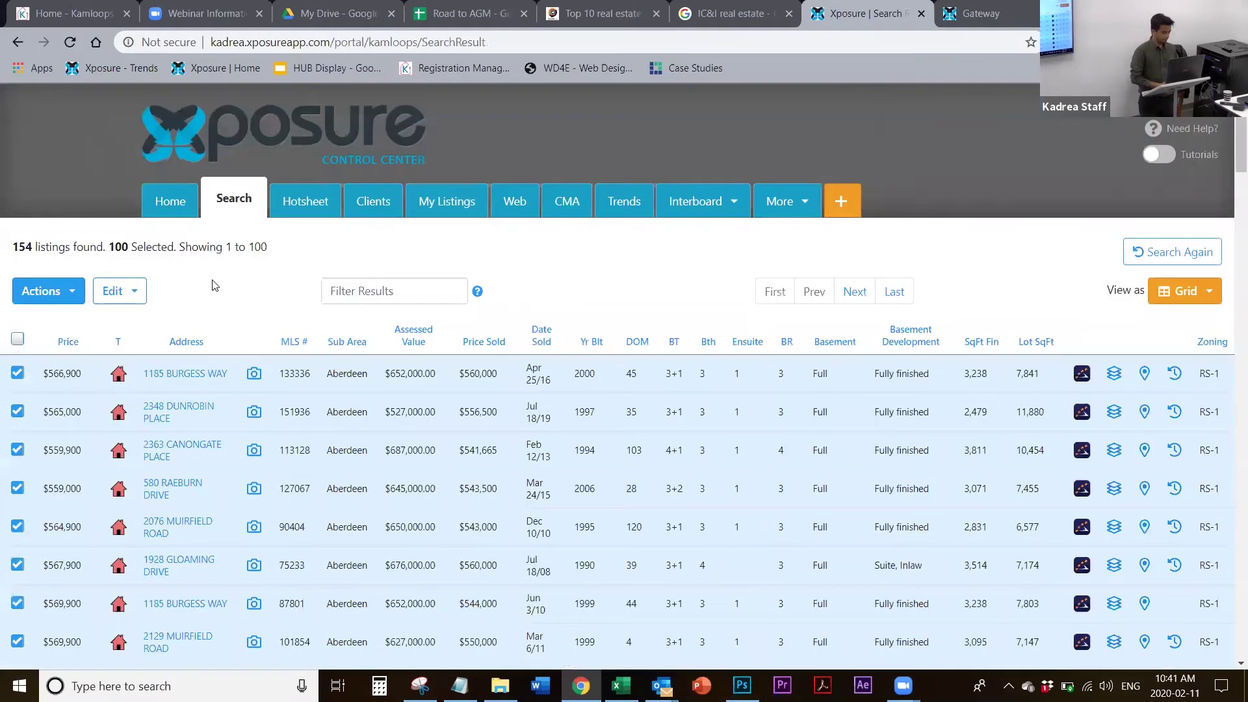
left_click(18, 339)
left_click(18, 339)
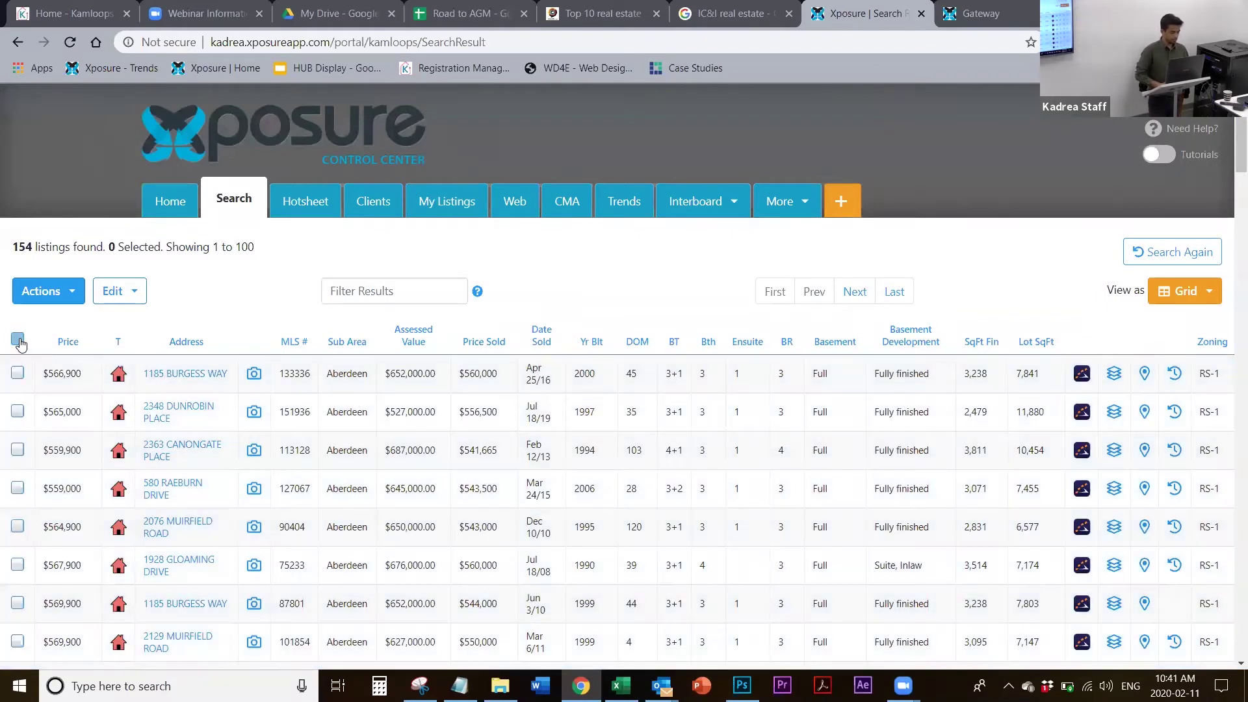
Try to open a print preview with the 1 per page w/photos: Full template while no listings are selected
left_click(72, 293)
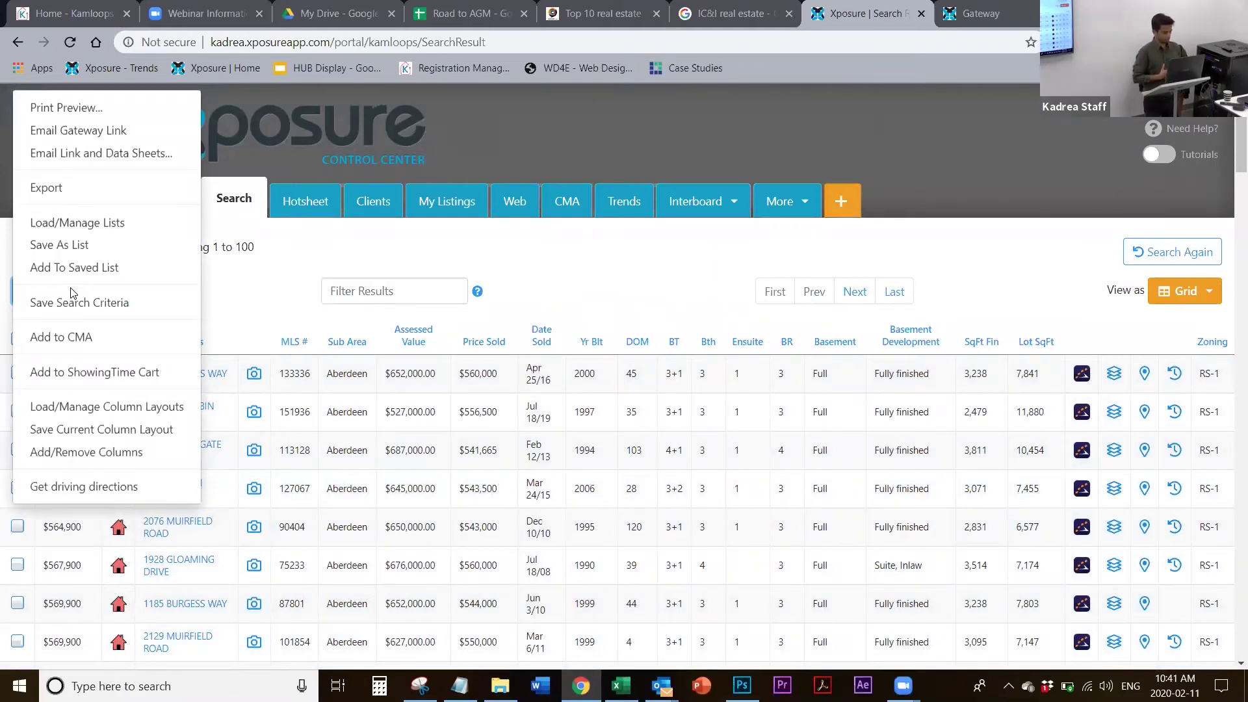
left_click(77, 115)
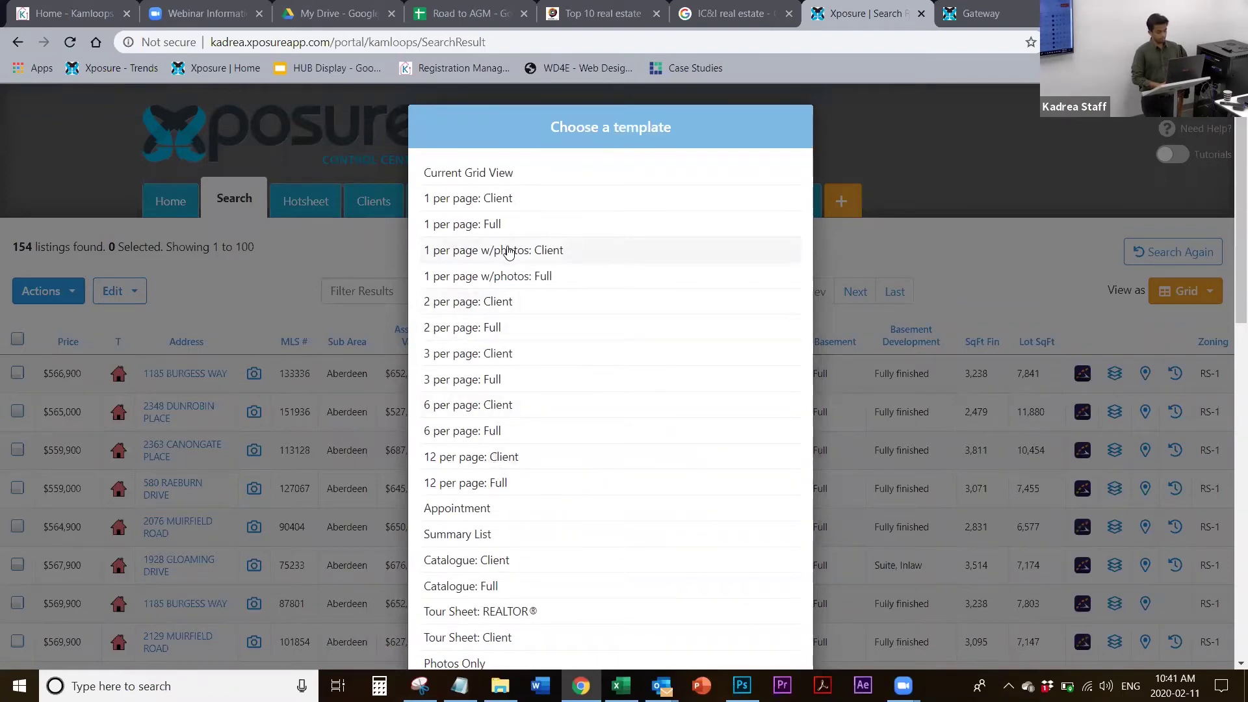
left_click(520, 275)
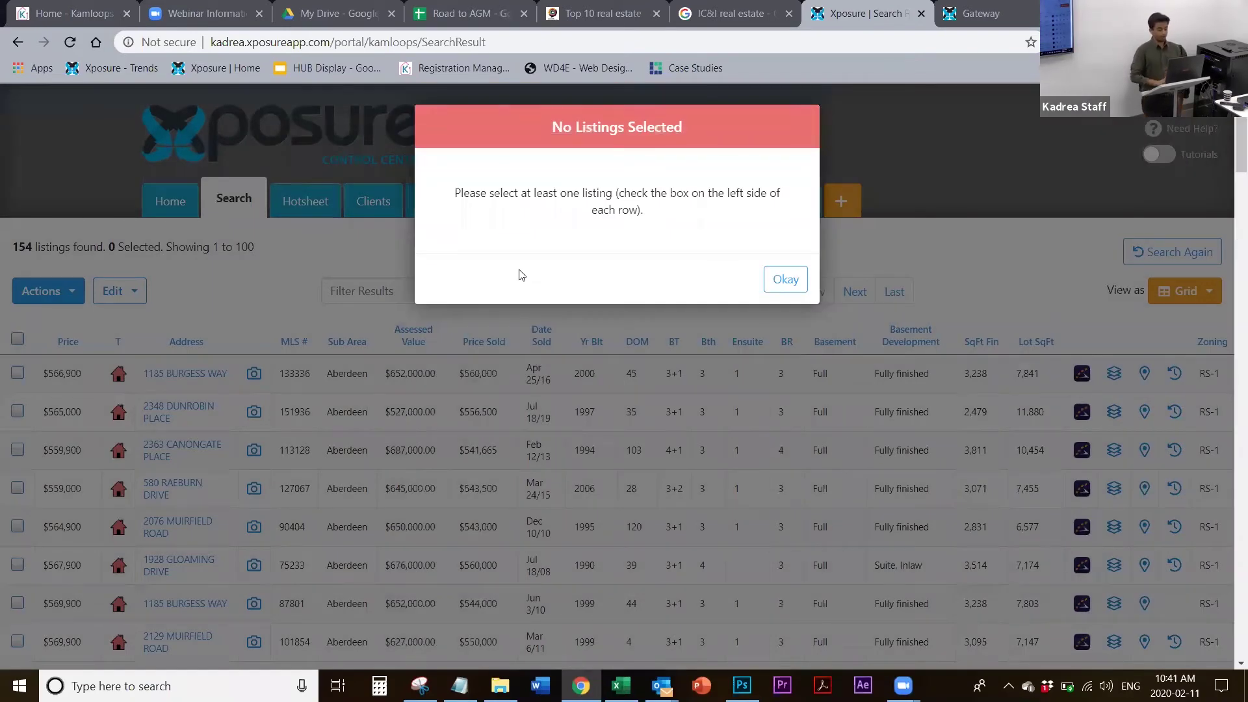
left_click(785, 279)
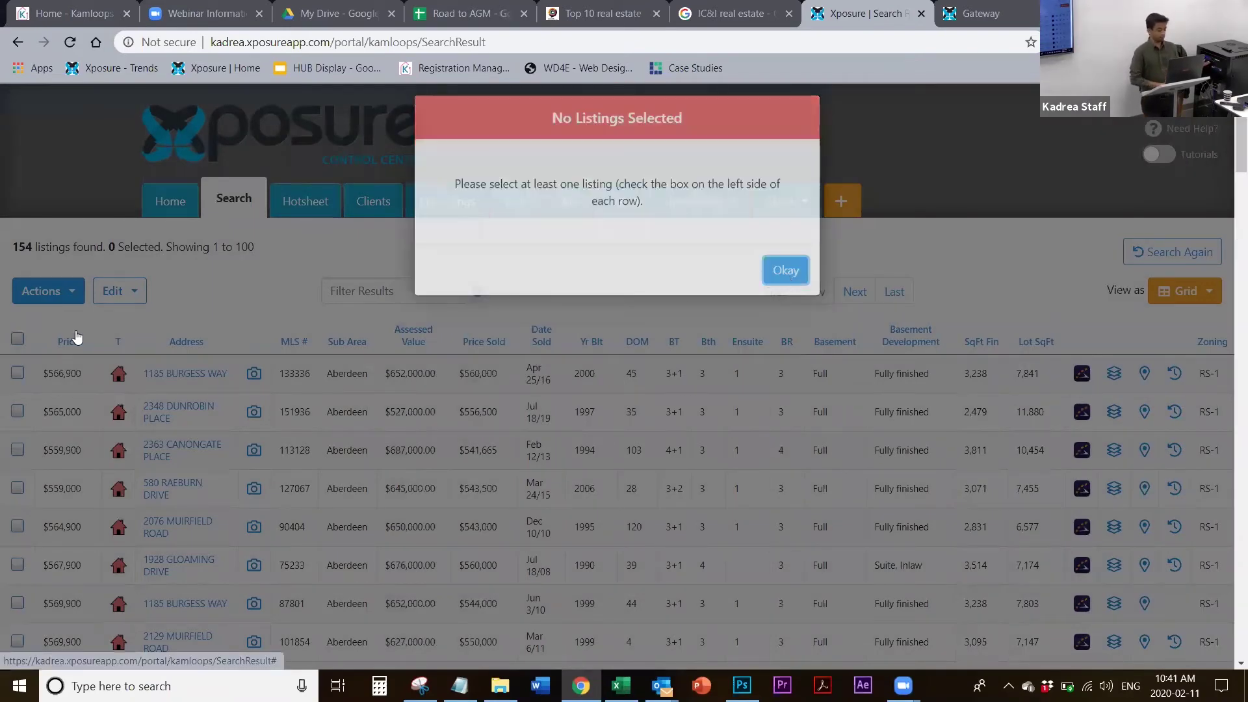
Select the first four listings and open their print preview with the 1 per page w/photos: Full template
left_click(18, 373)
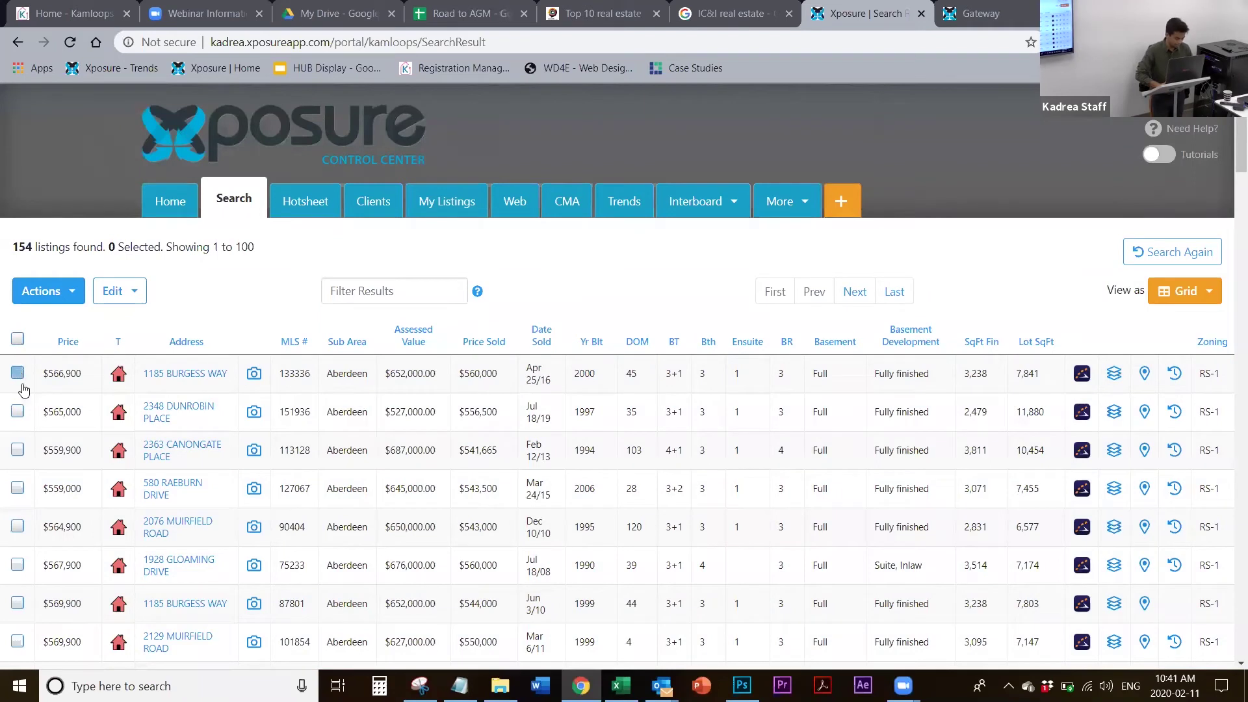
left_click(18, 411)
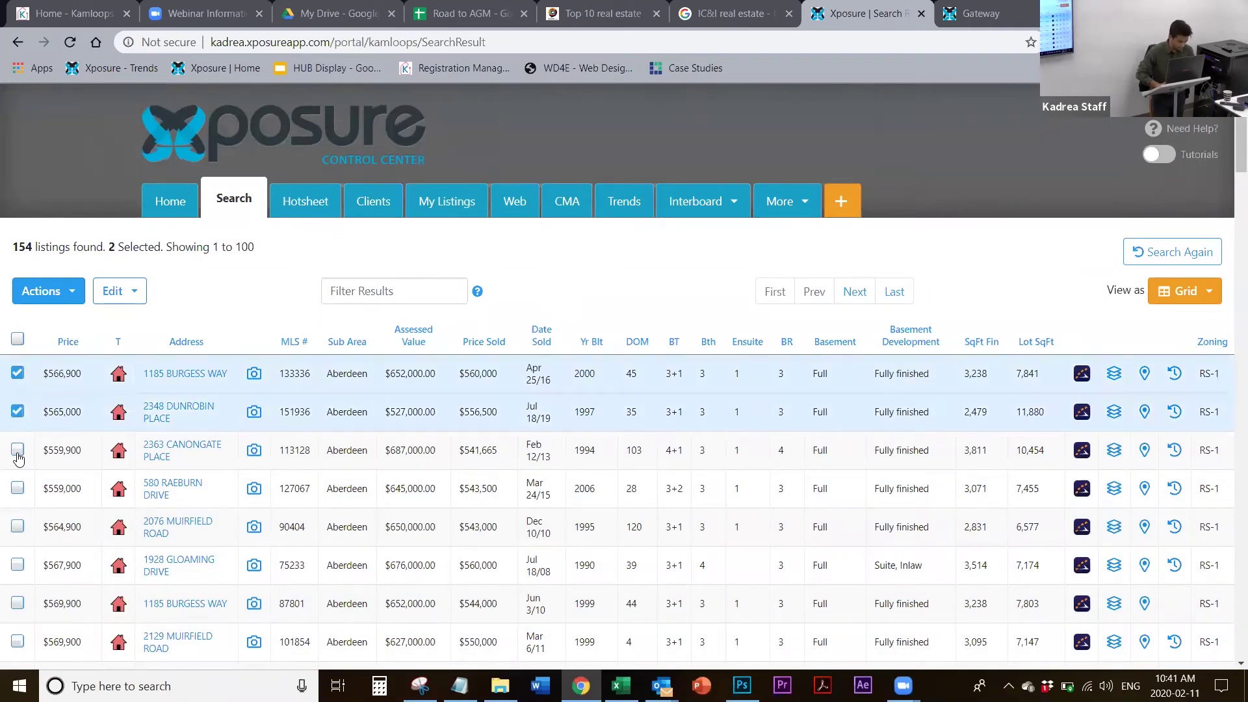
left_click(18, 450)
left_click(21, 491)
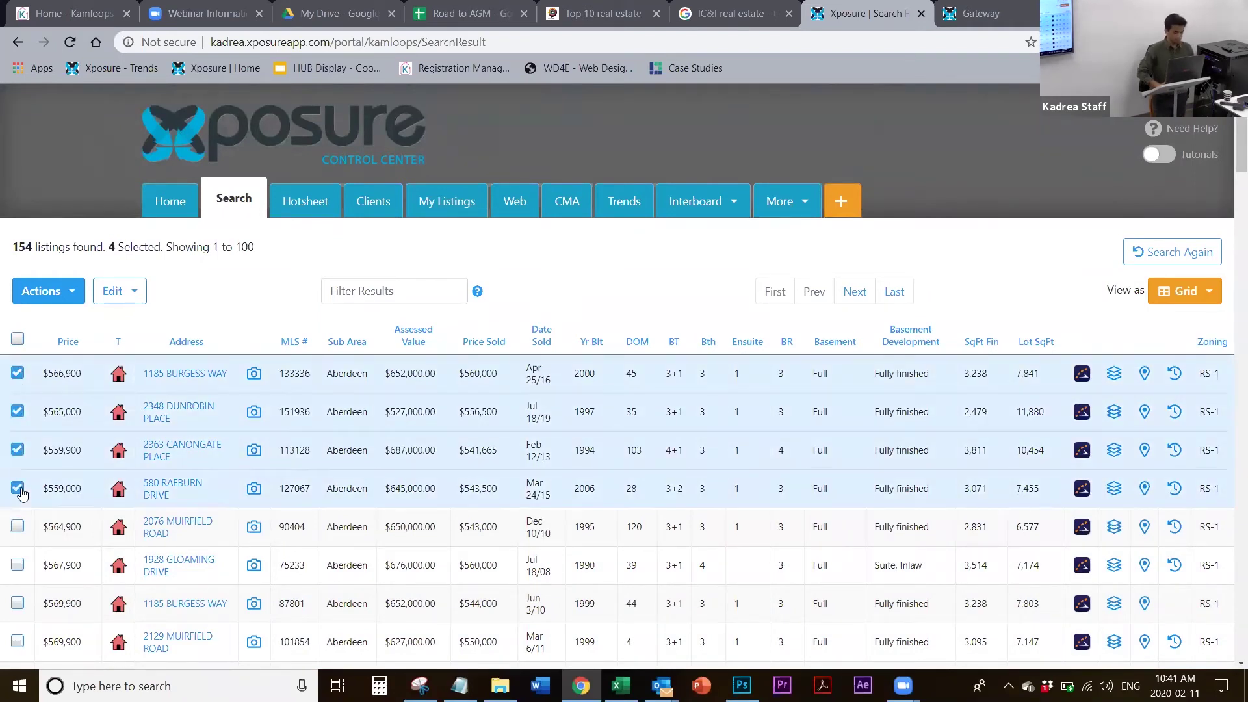
left_click(62, 294)
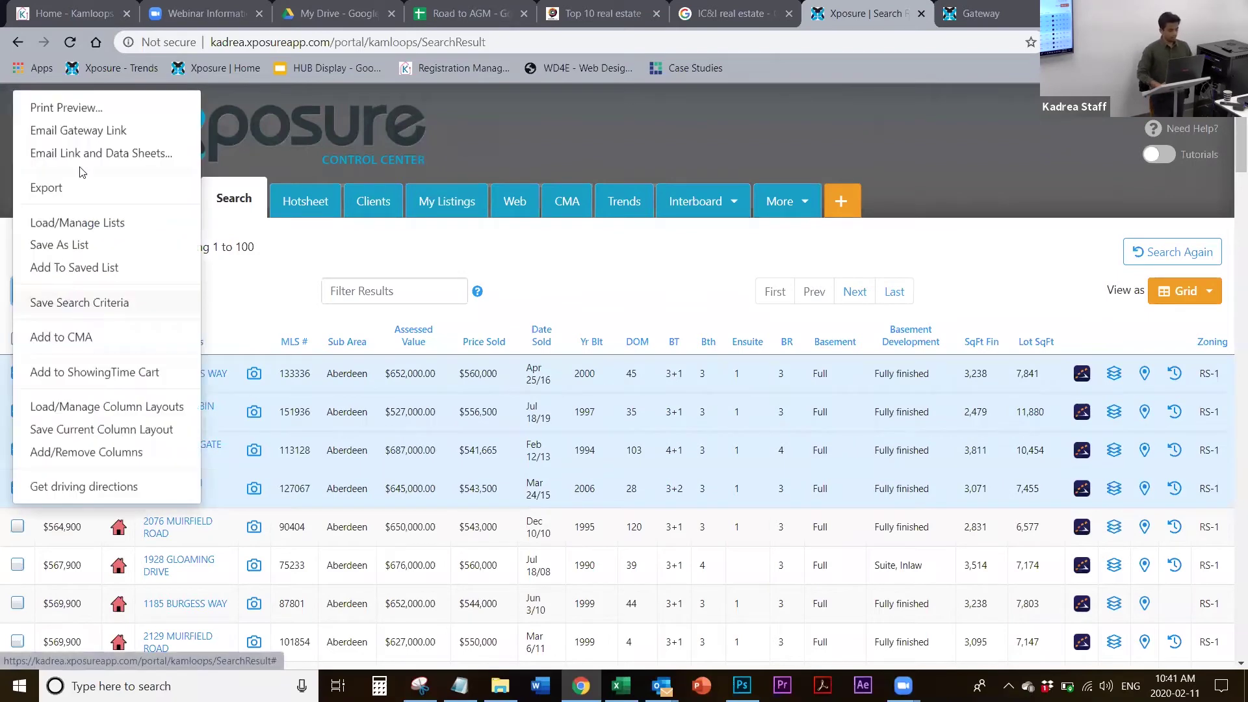
left_click(57, 109)
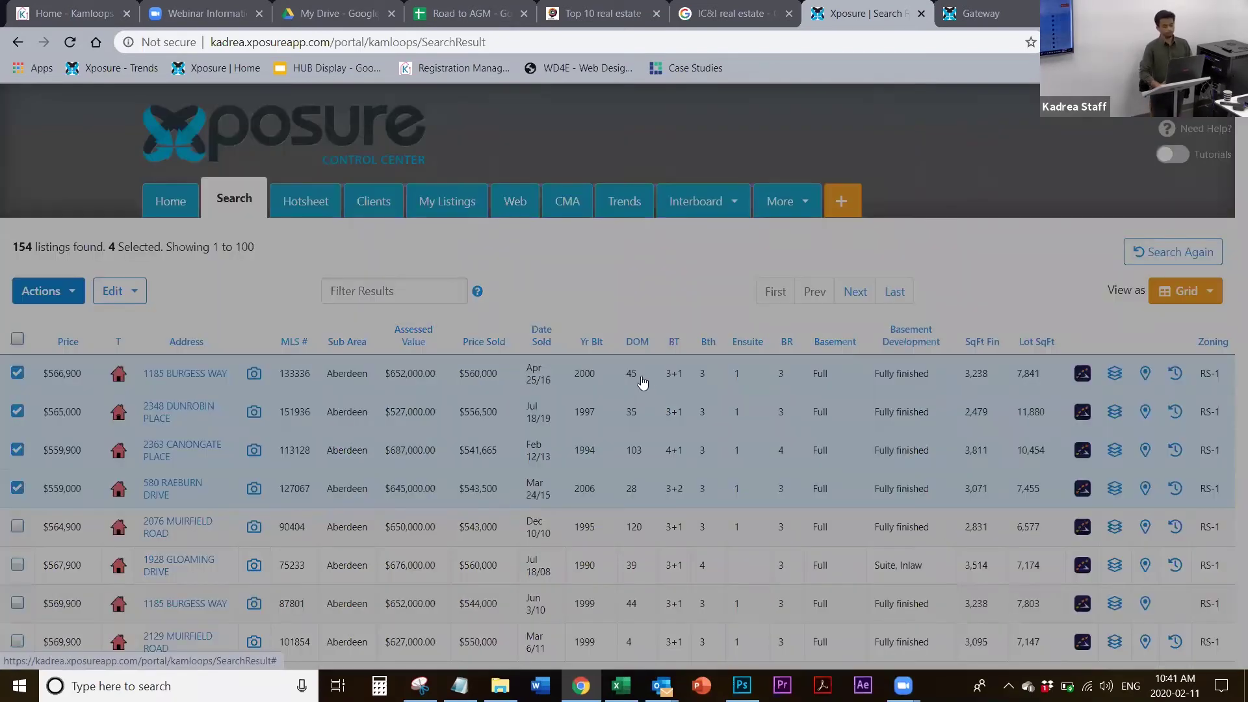
left_click(548, 278)
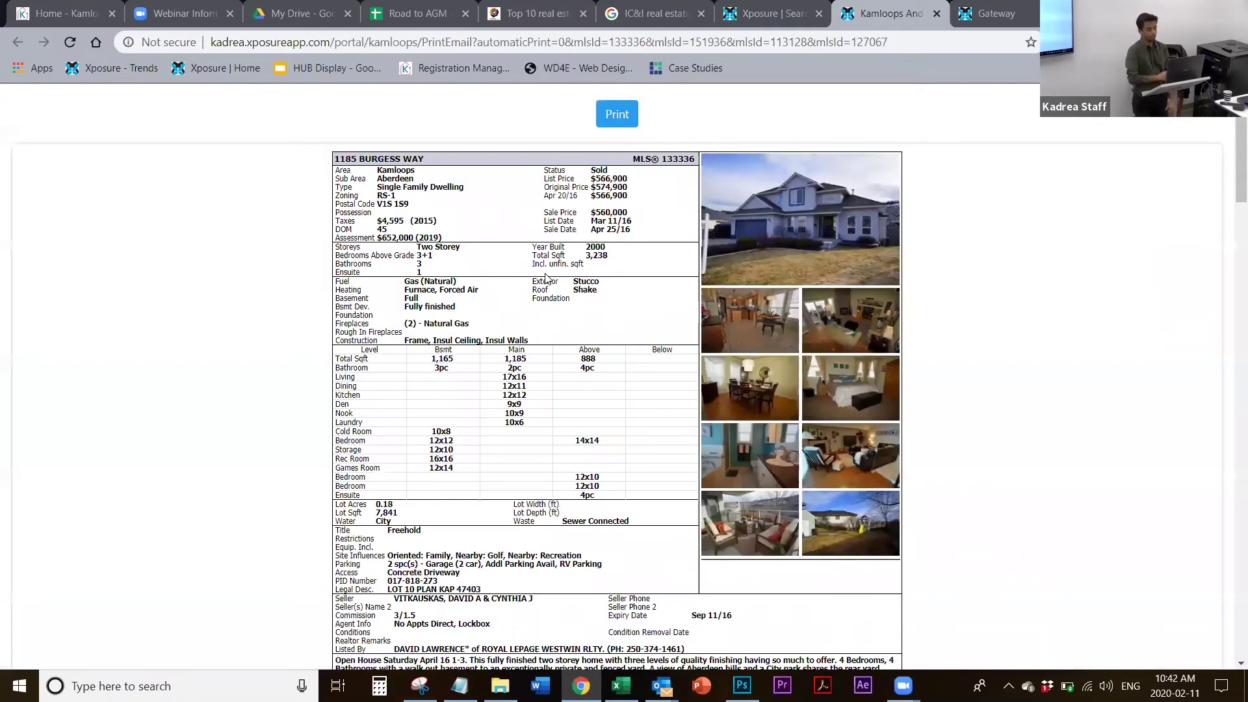
Review the data sheets and available print destinations in the print preview, and return to the search results without printing
scroll(547, 278, "down", 19)
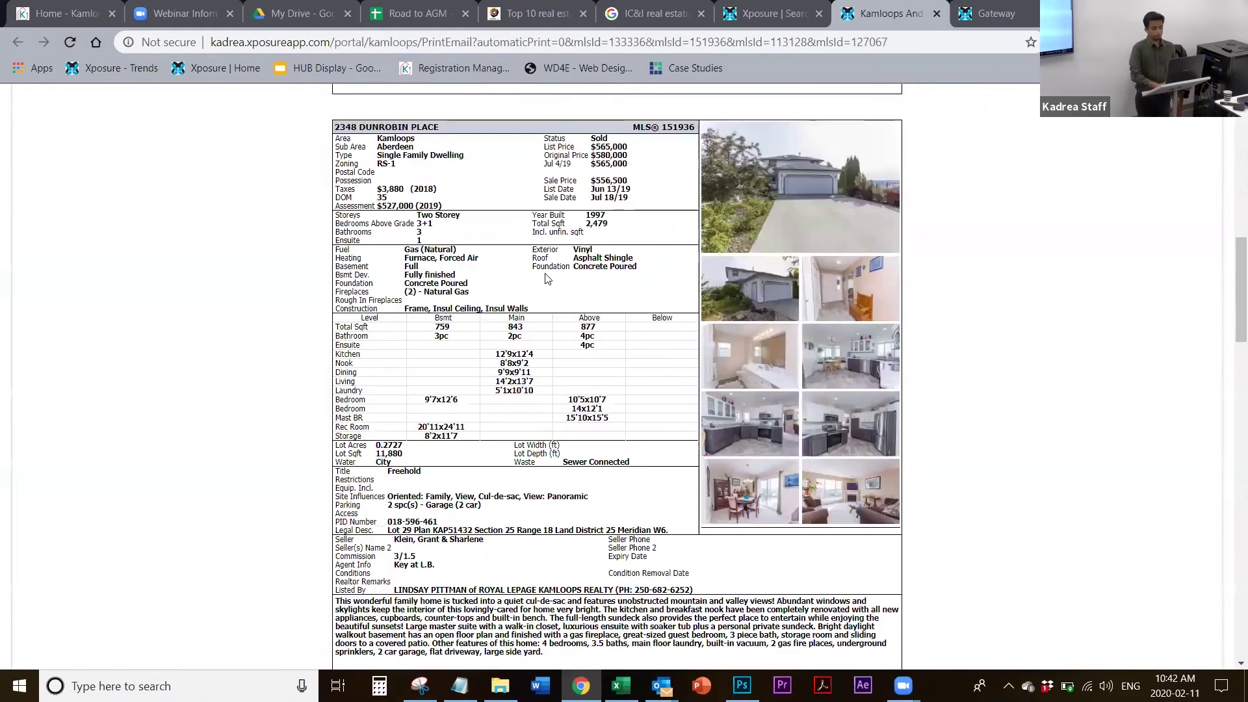
scroll(548, 278, "down", 6)
scroll(547, 278, "up", 20)
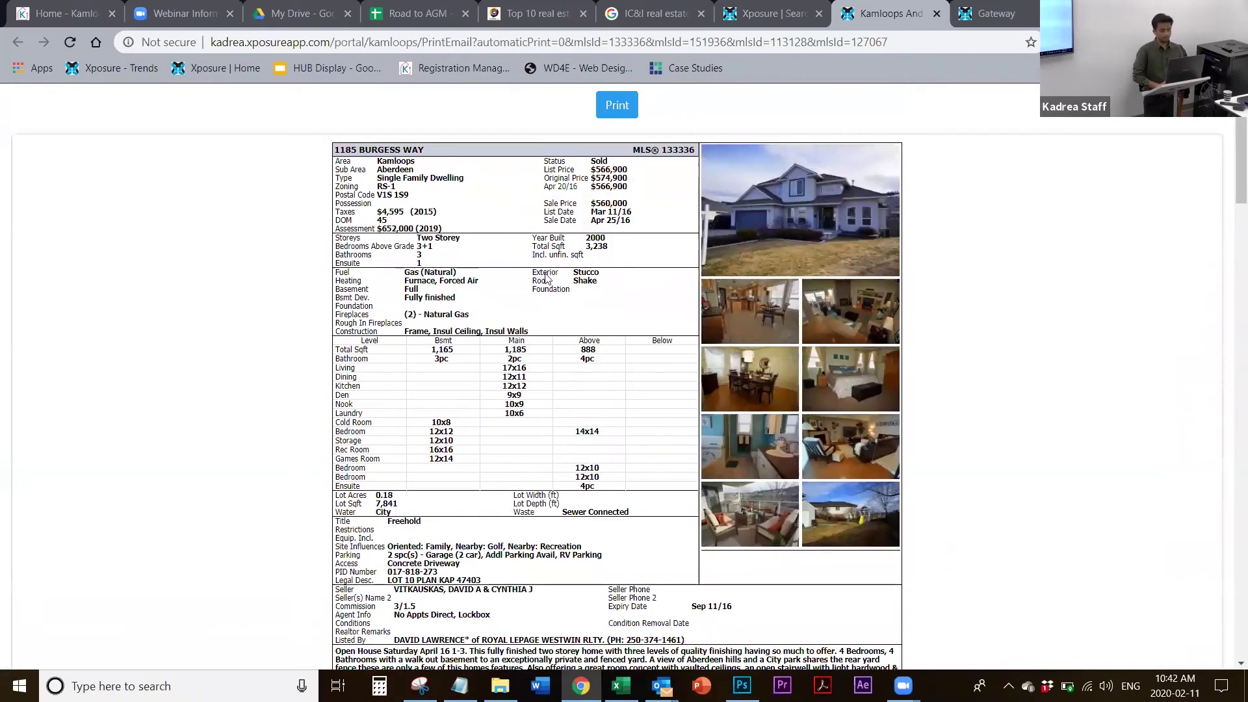
left_click(613, 108)
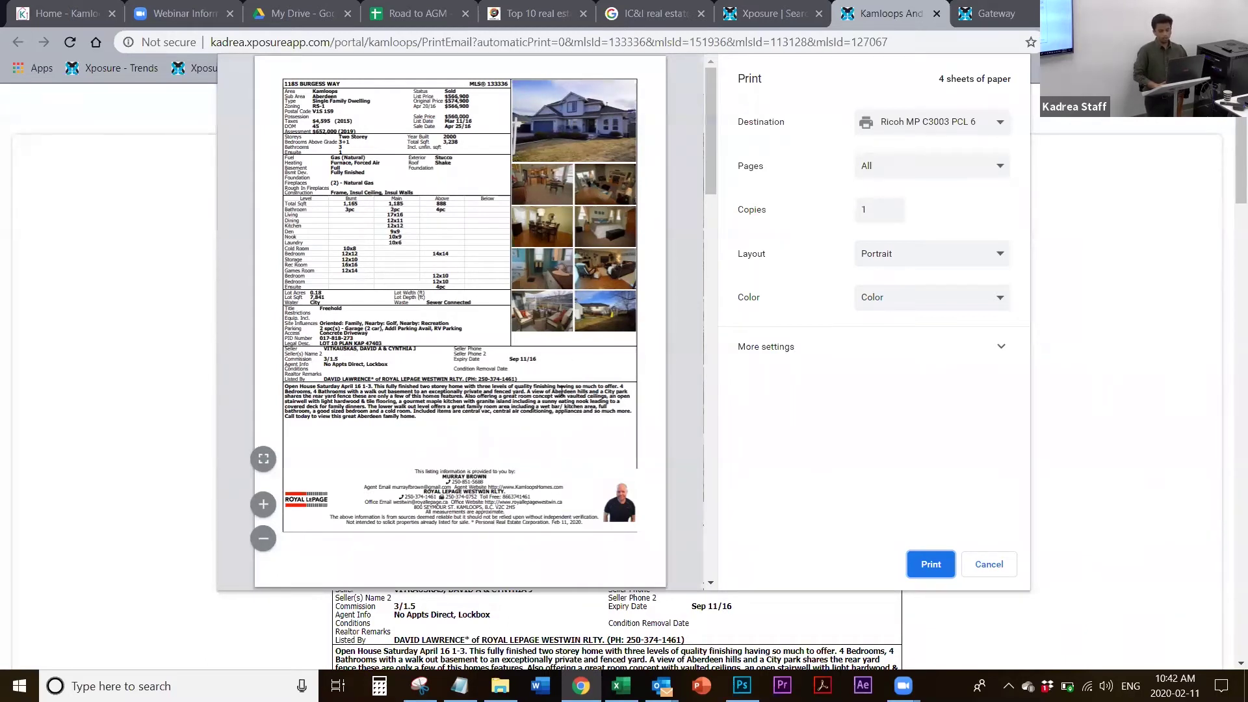
left_click(949, 130)
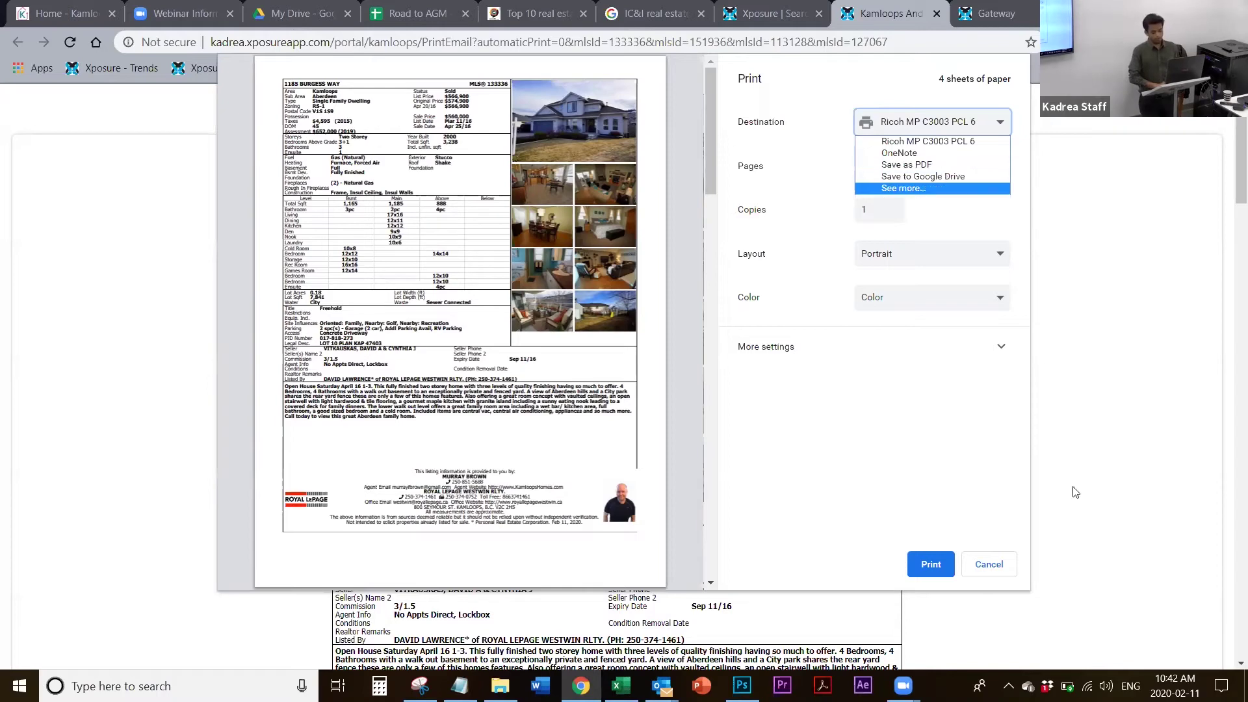
left_click(985, 566)
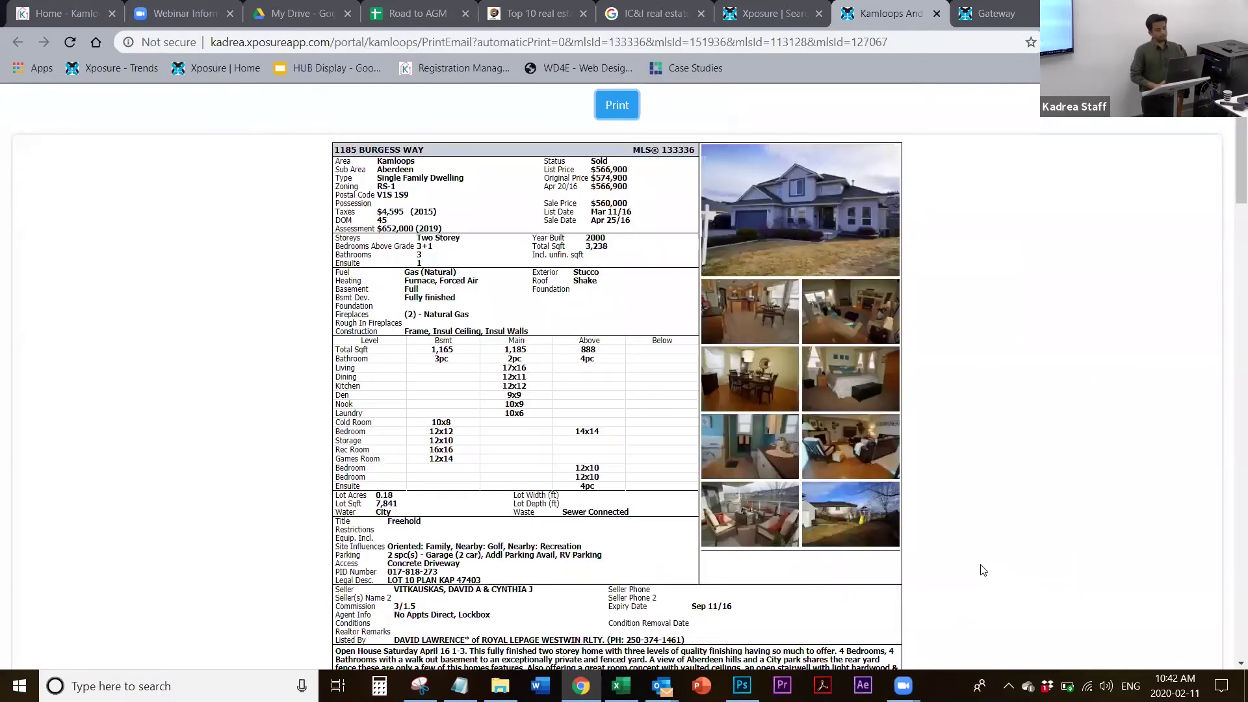
left_click(786, 29)
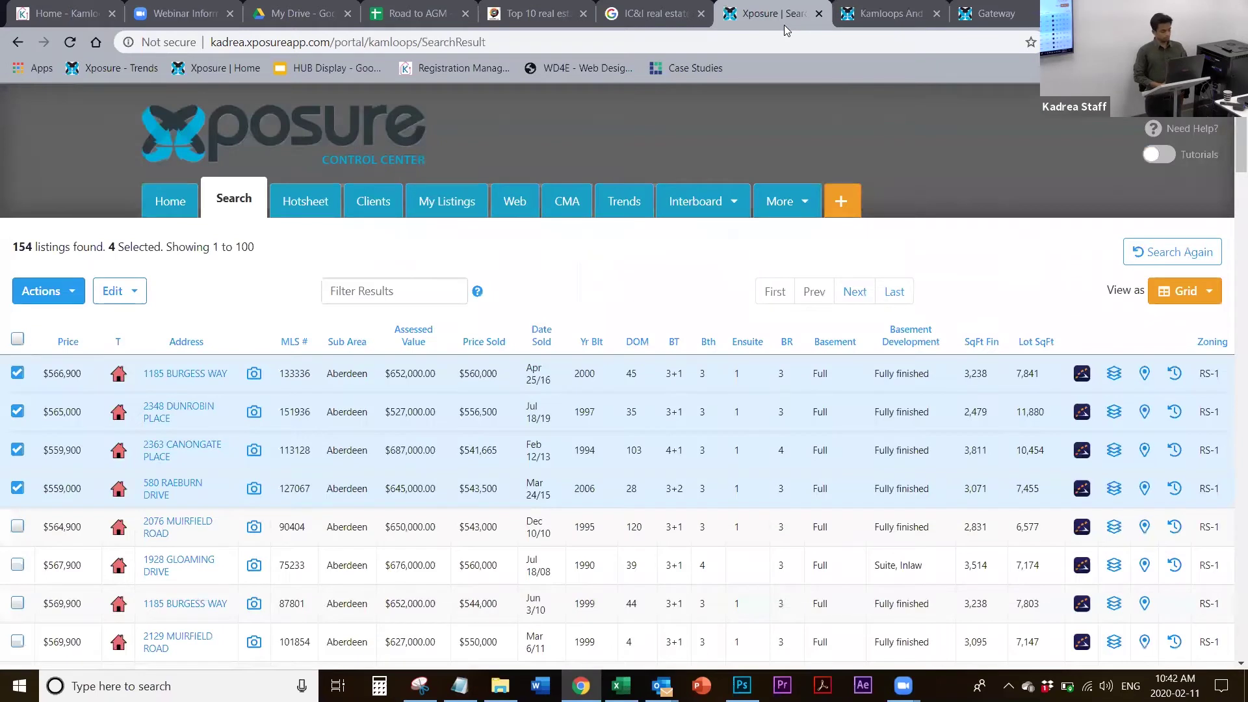
Export the four selected listings, try to open the downloaded GridExport (4).csv in Excel, and return to the search results
left_click(57, 297)
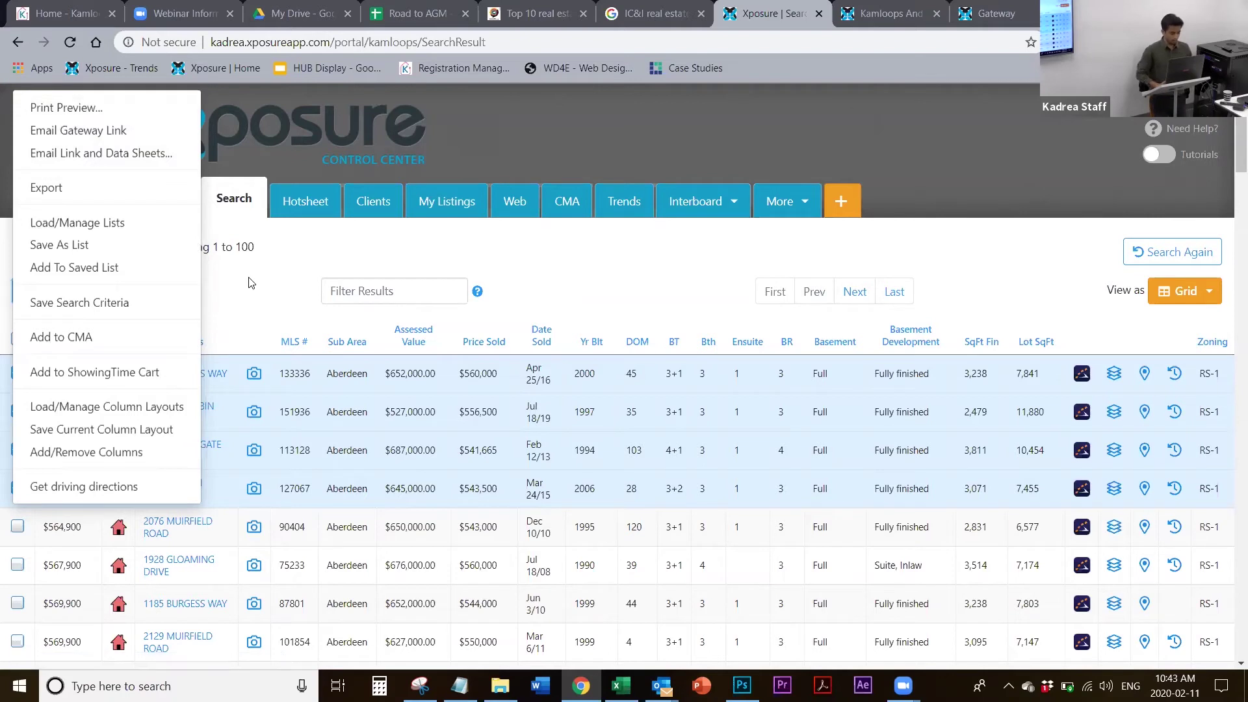
left_click(45, 291)
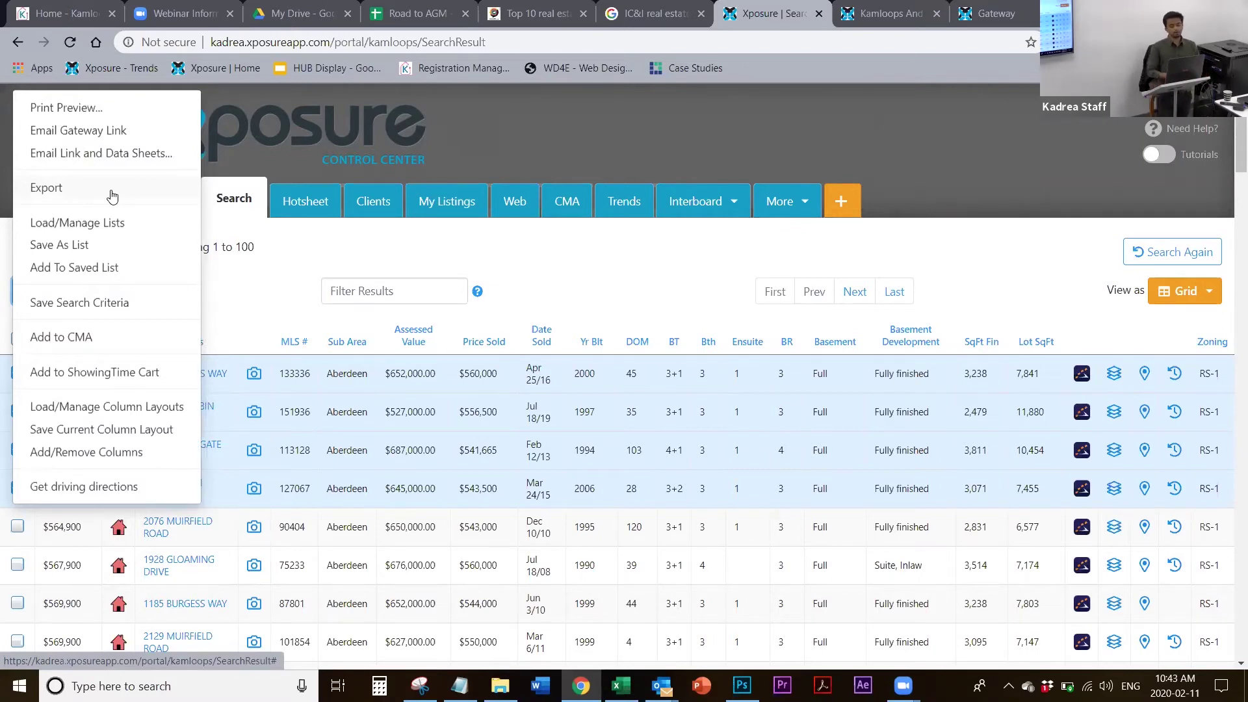
left_click(46, 188)
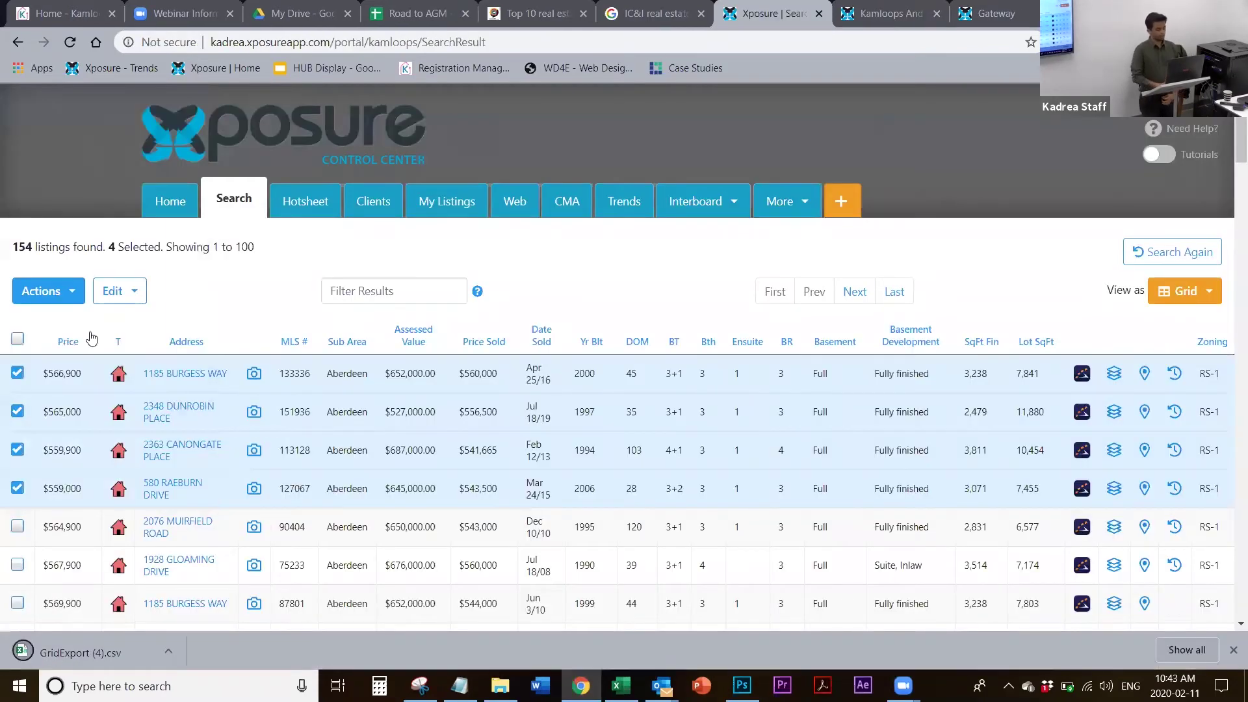
left_click(102, 645)
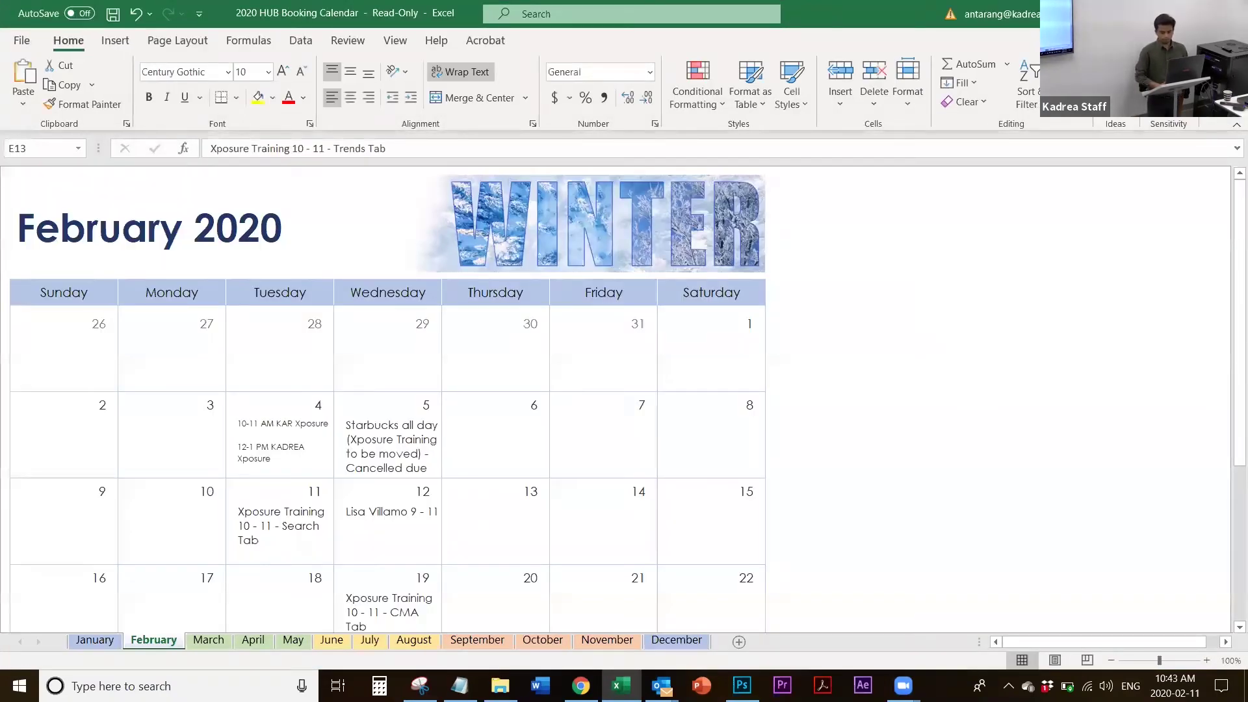
key("alt+Tab")
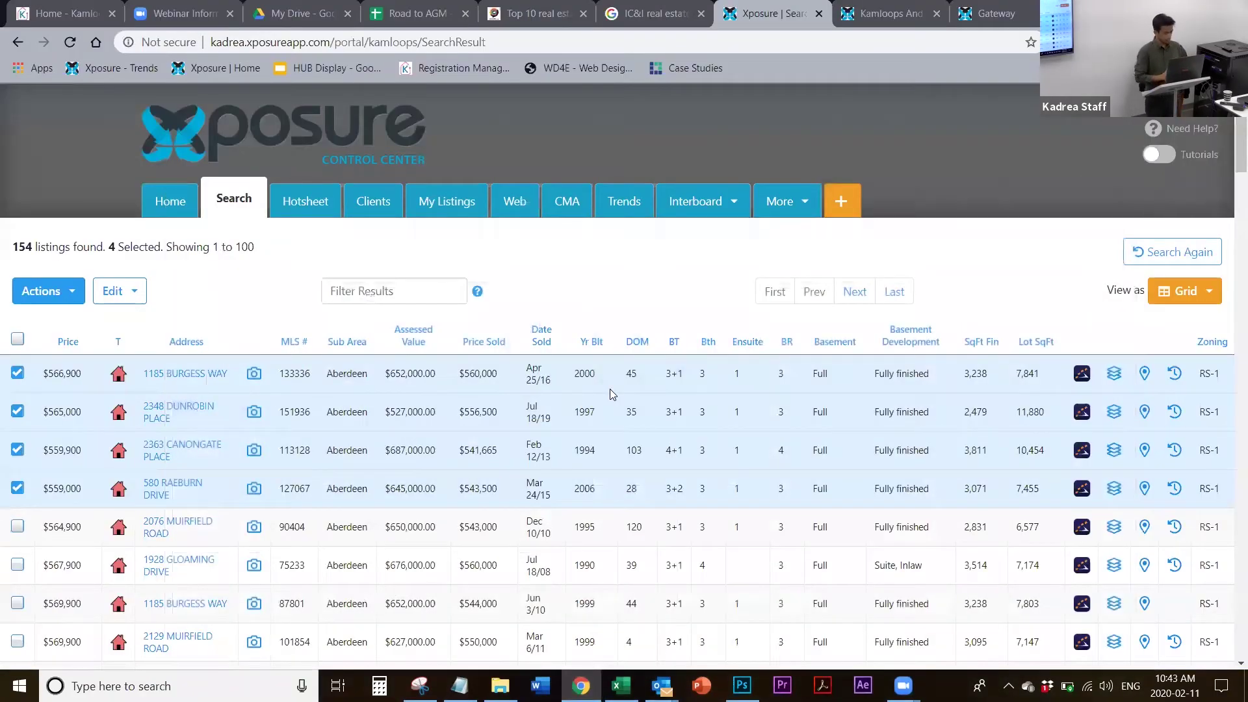
left_click(70, 298)
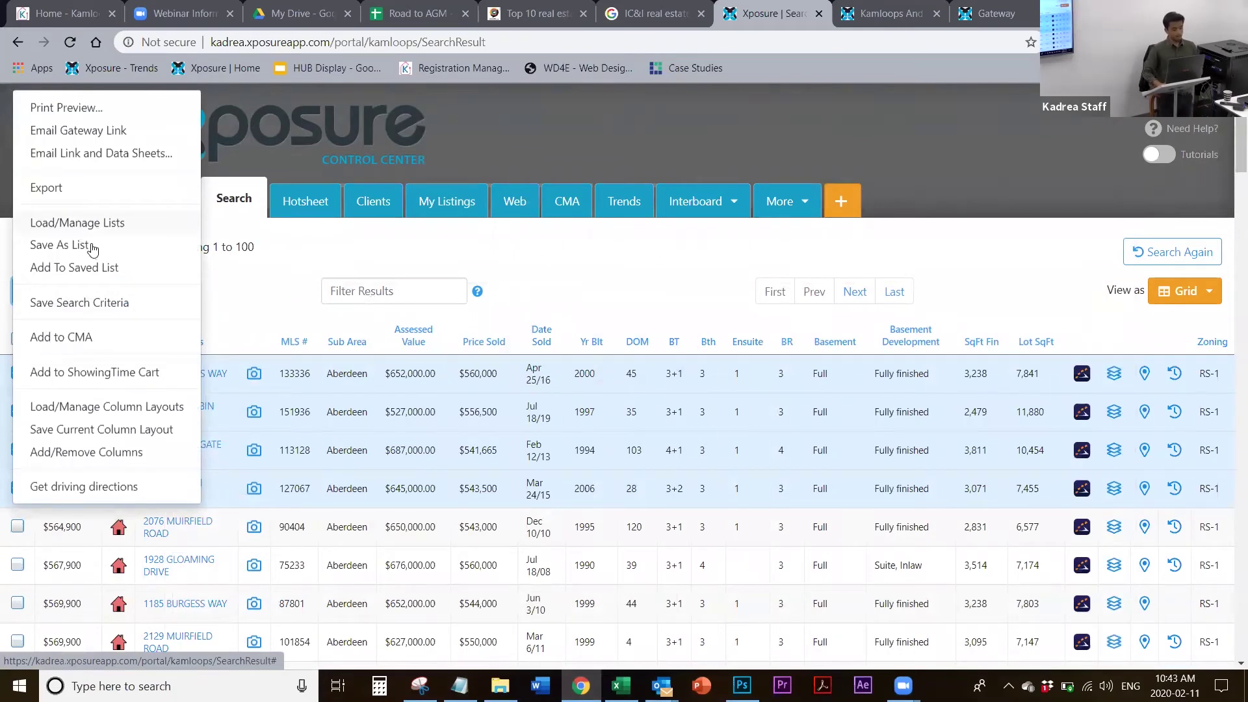
left_click(272, 307)
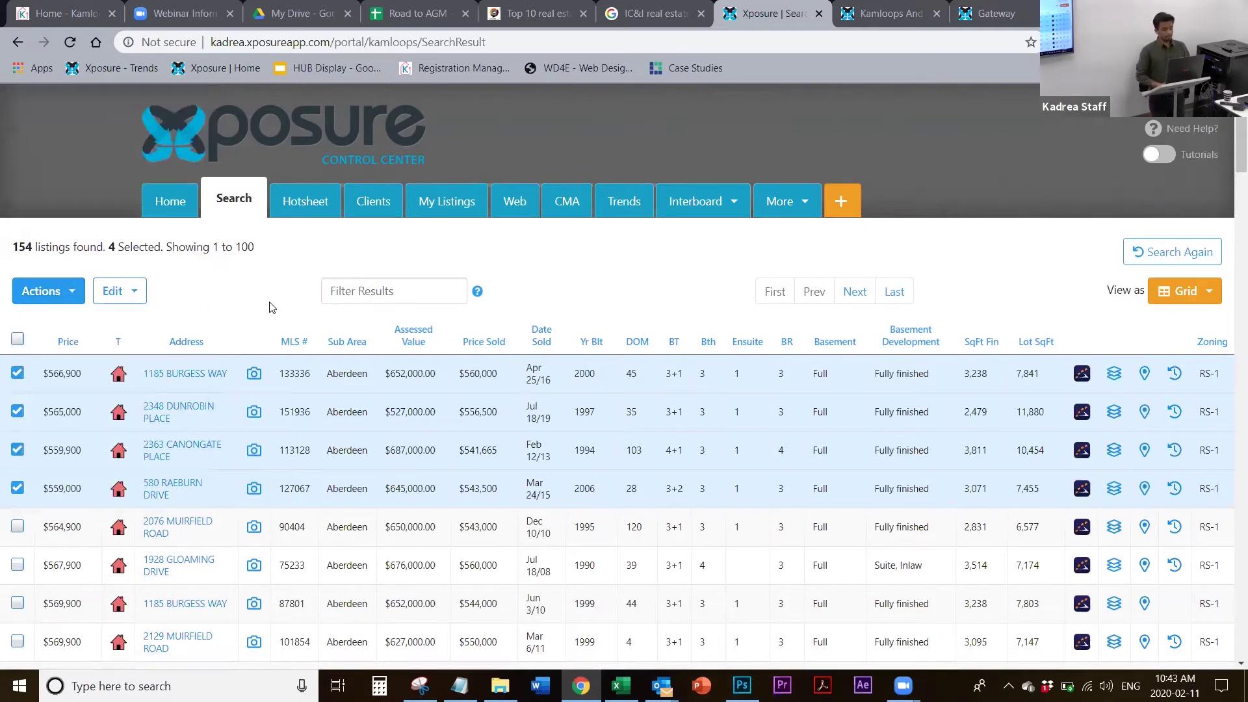
Start a new residential search by loading the saved search Test Search Feb 12 and run it
left_click(244, 207)
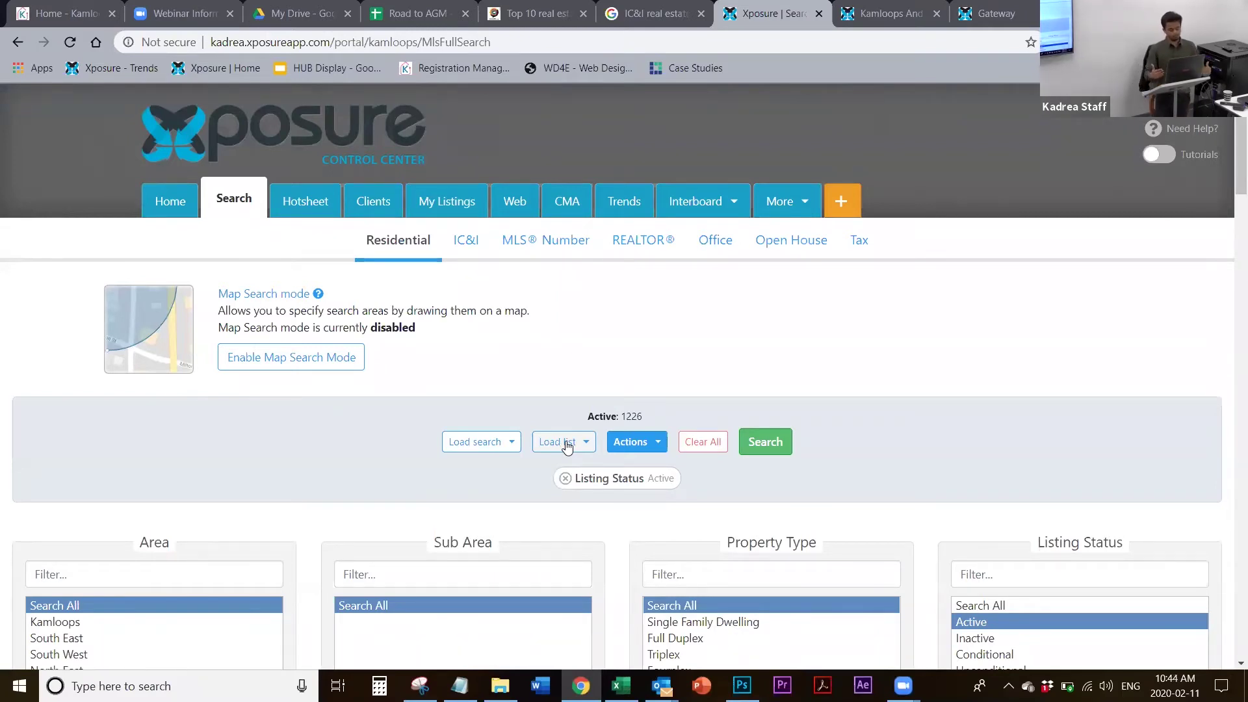
left_click(481, 442)
left_click(513, 540)
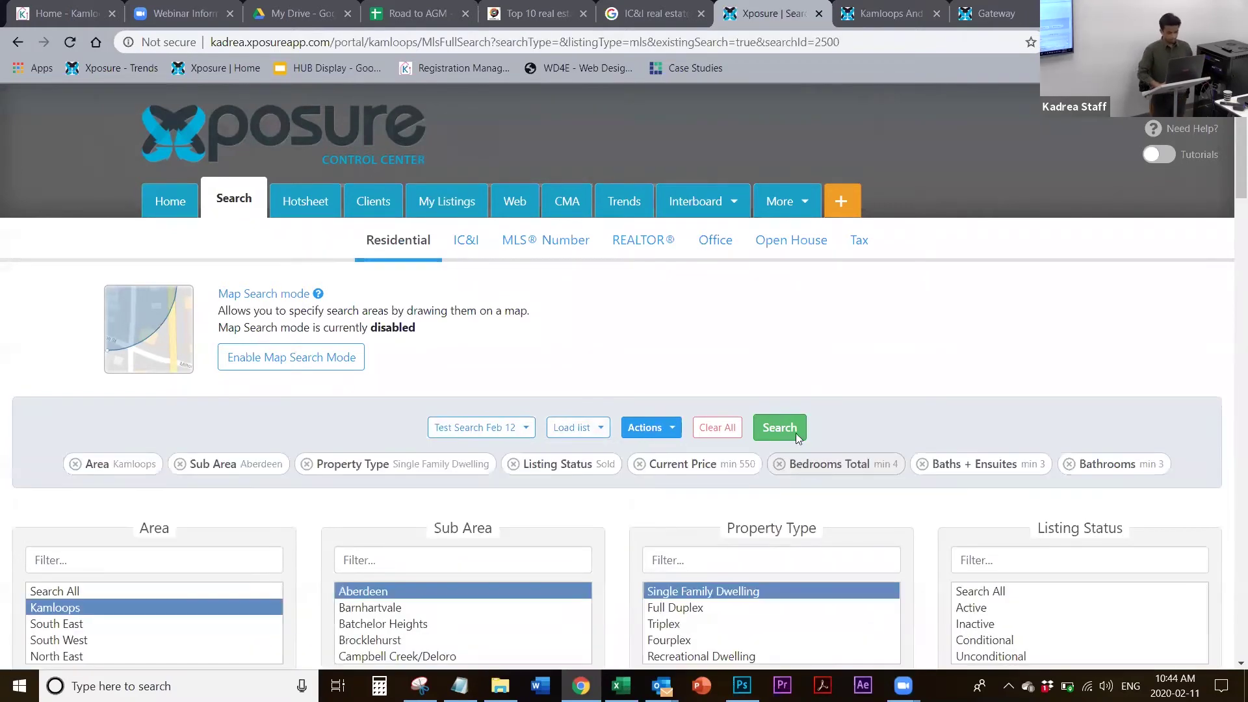
left_click(785, 435)
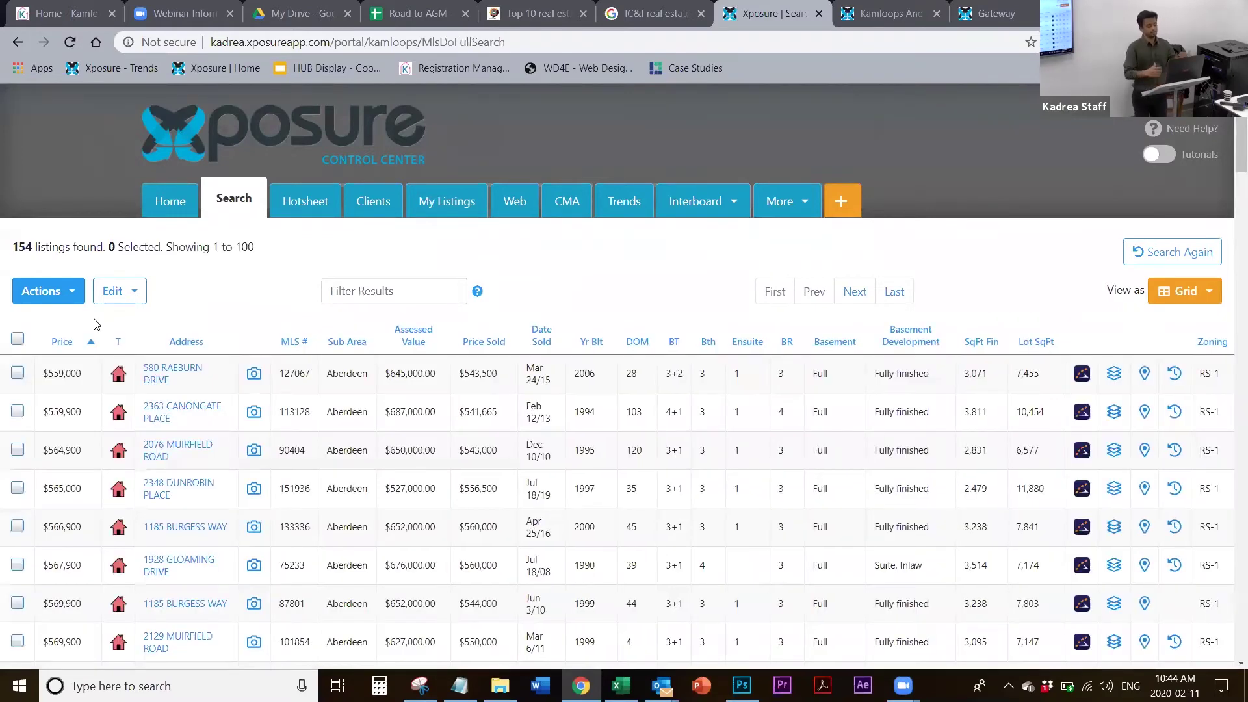
Try to save the search results as a list while no listings are selected
left_click(57, 292)
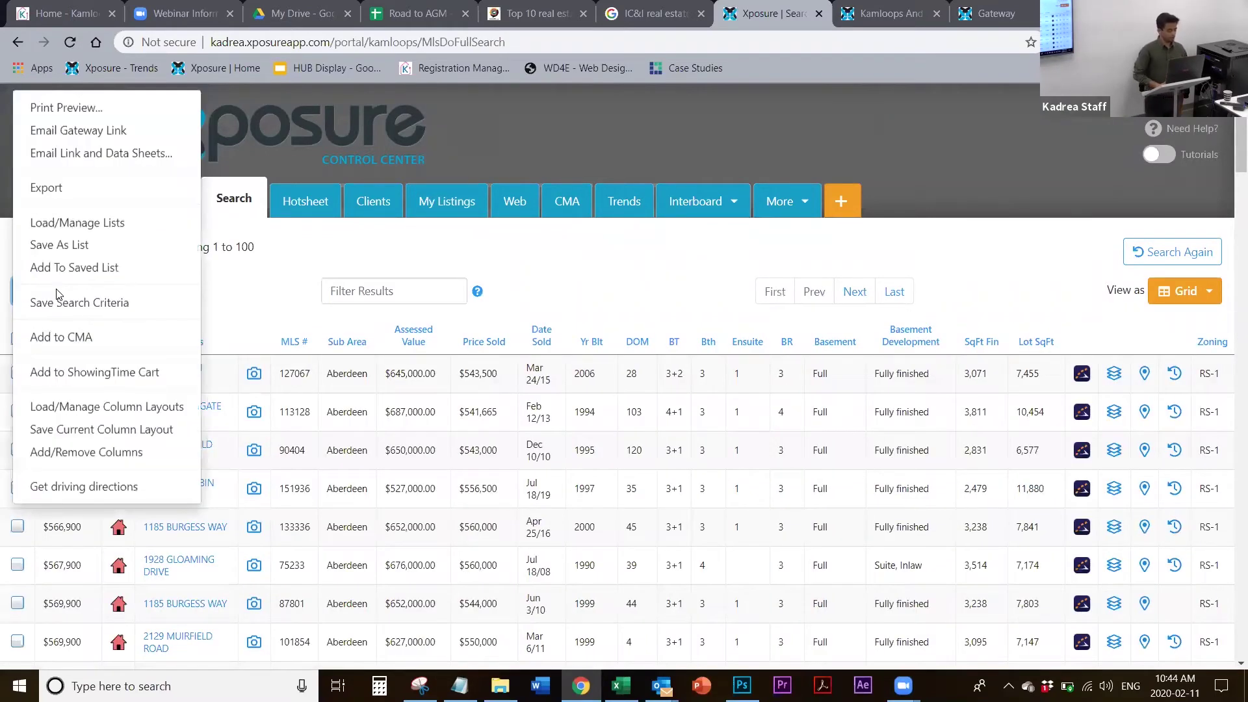
left_click(52, 245)
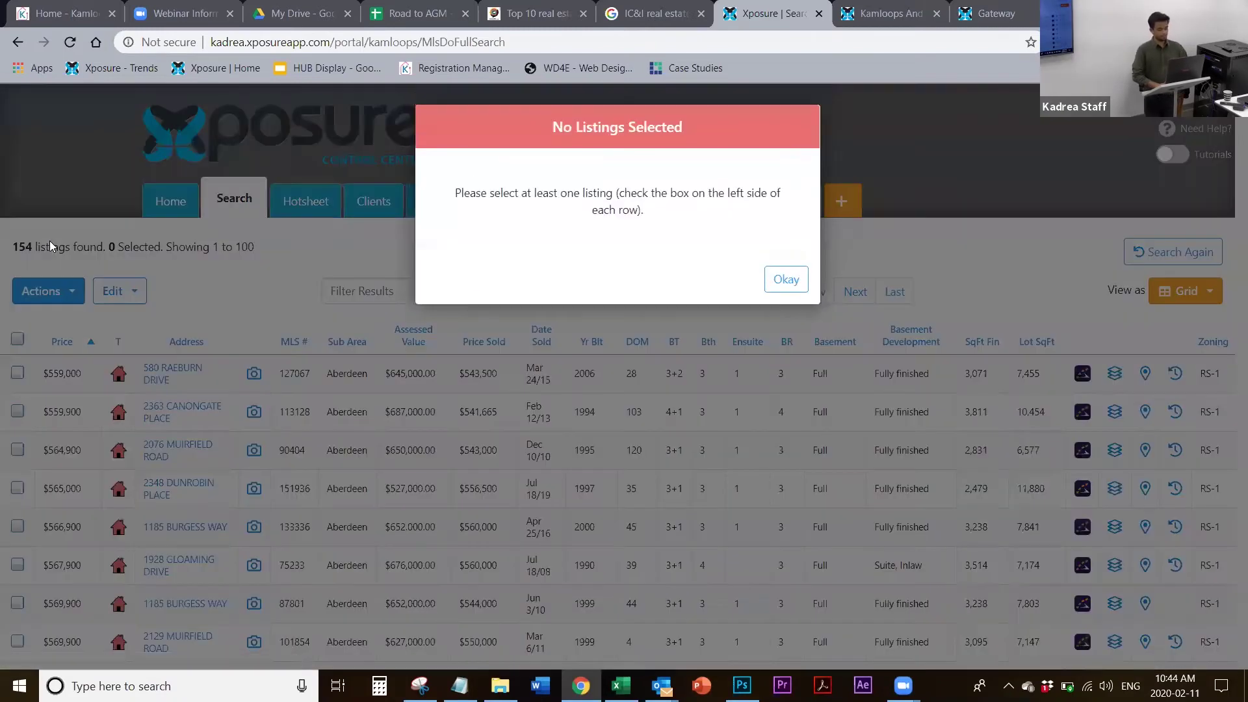
left_click(787, 279)
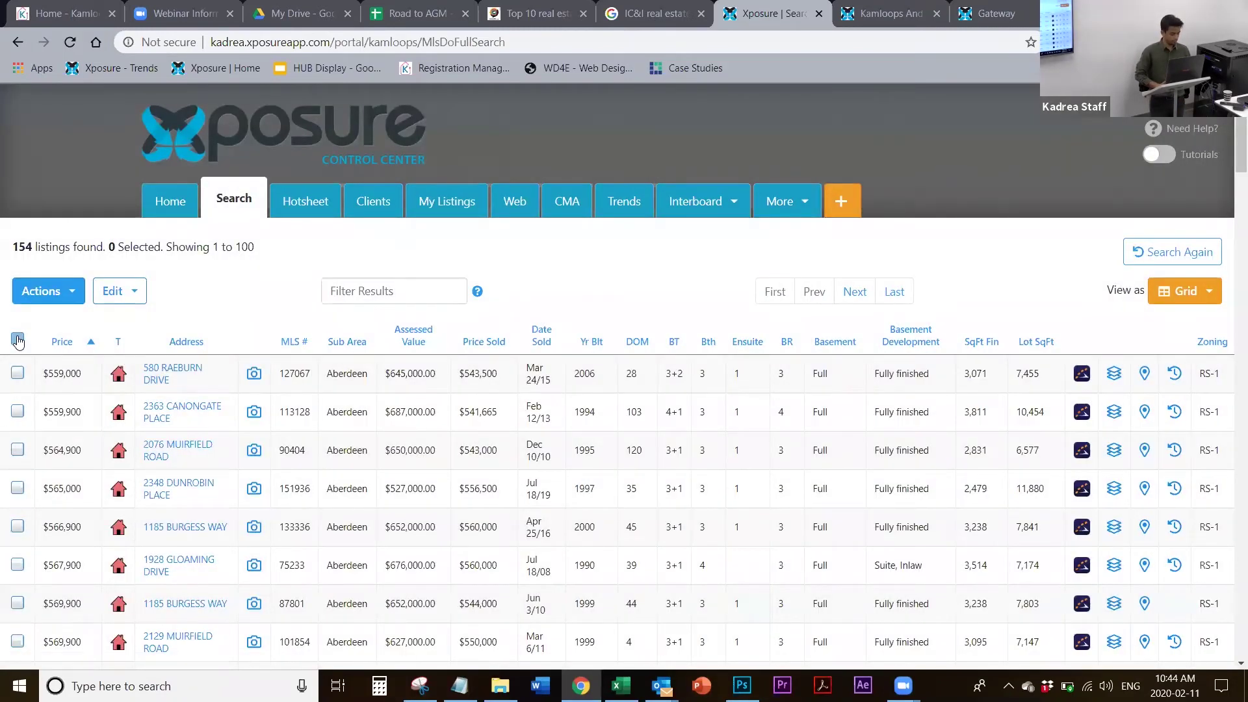
Select all listings on the results page and save them as a new list named Test List Feb 12
left_click(18, 338)
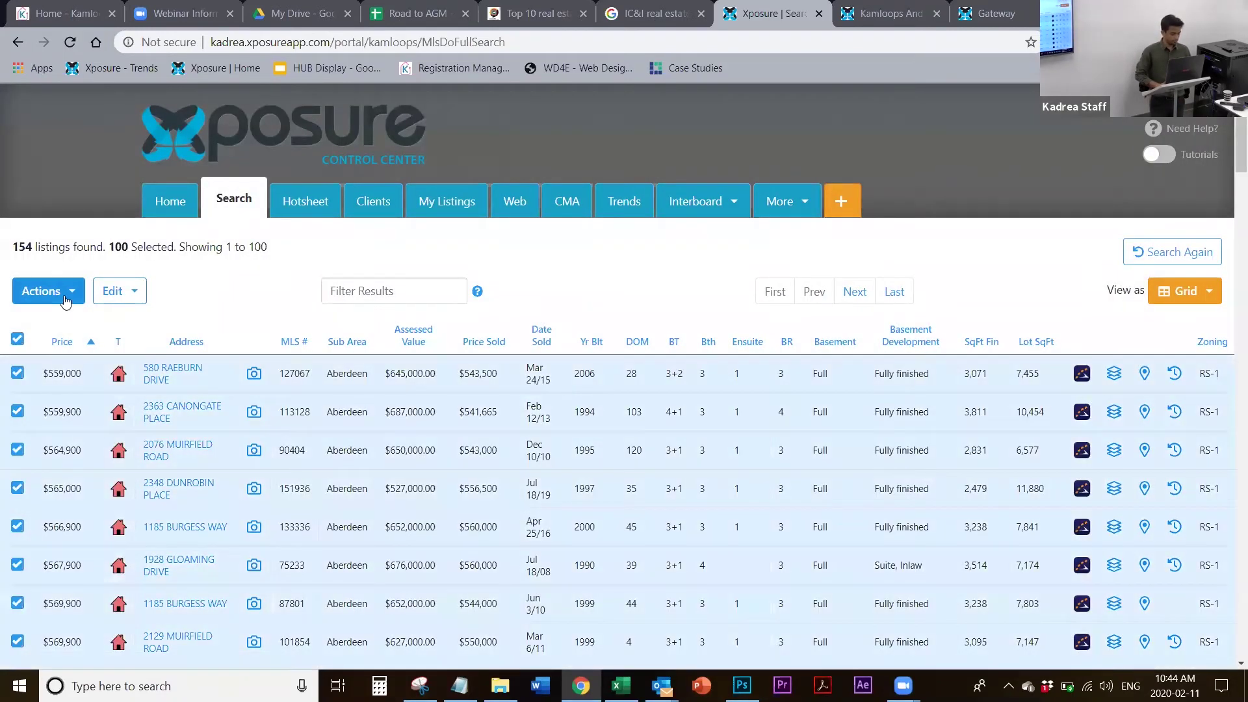
left_click(65, 298)
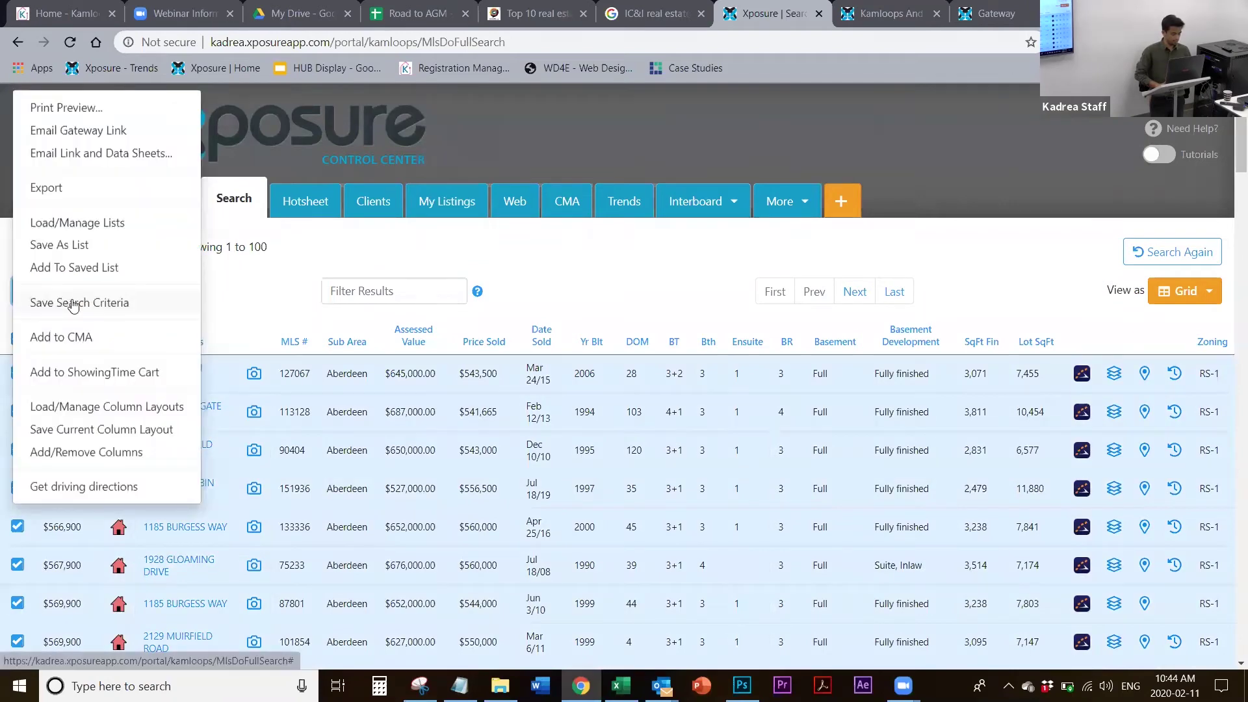
left_click(100, 247)
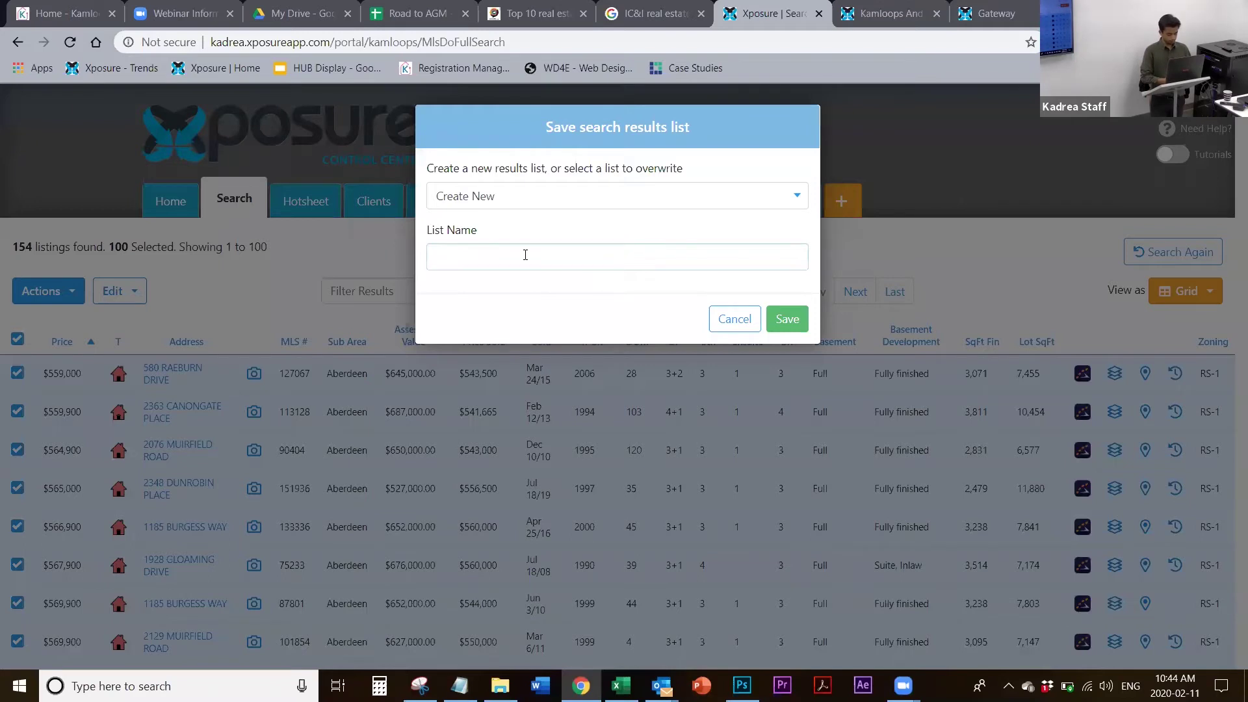
type("Test List Feb 12")
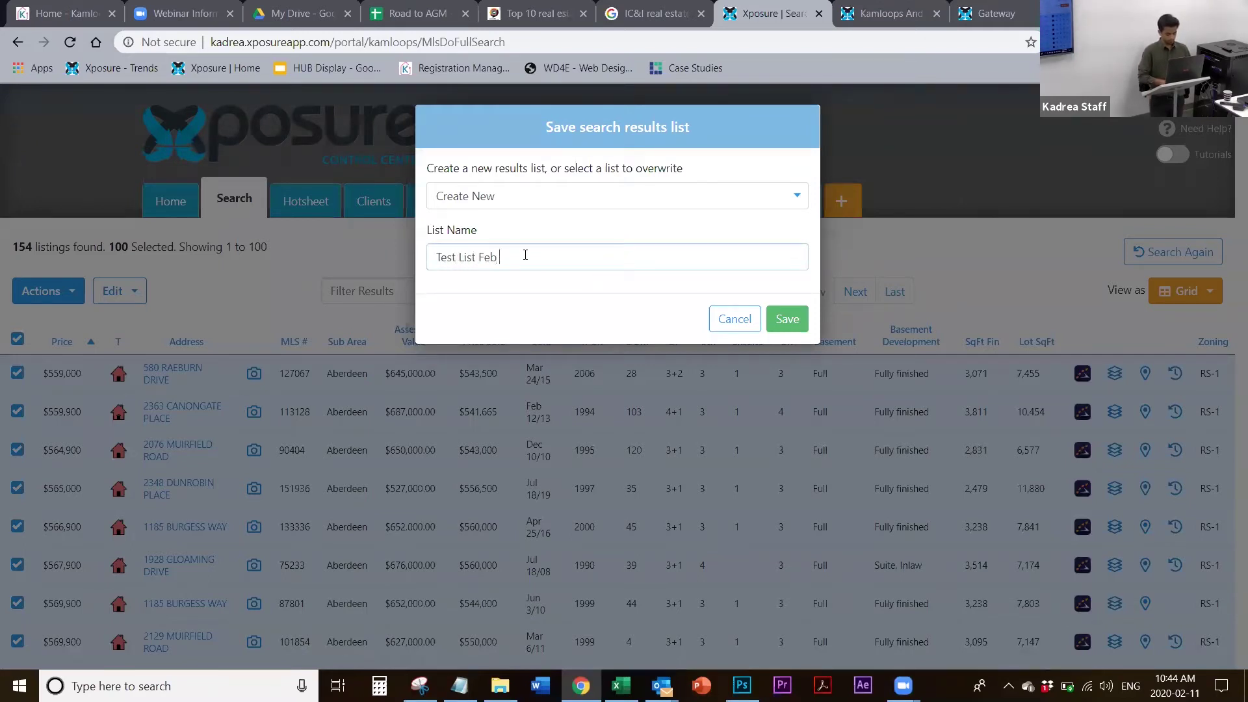
left_click(786, 319)
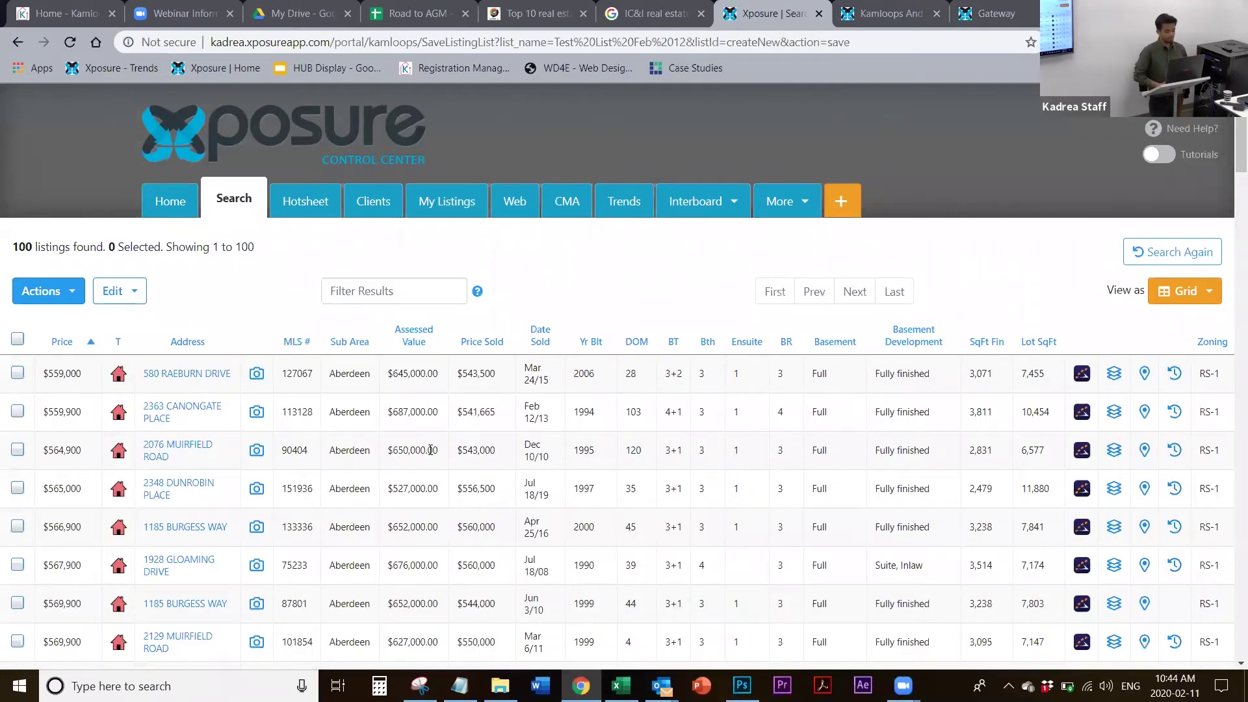
scroll(430, 450, "down", 3)
scroll(390, 390, "up", 3)
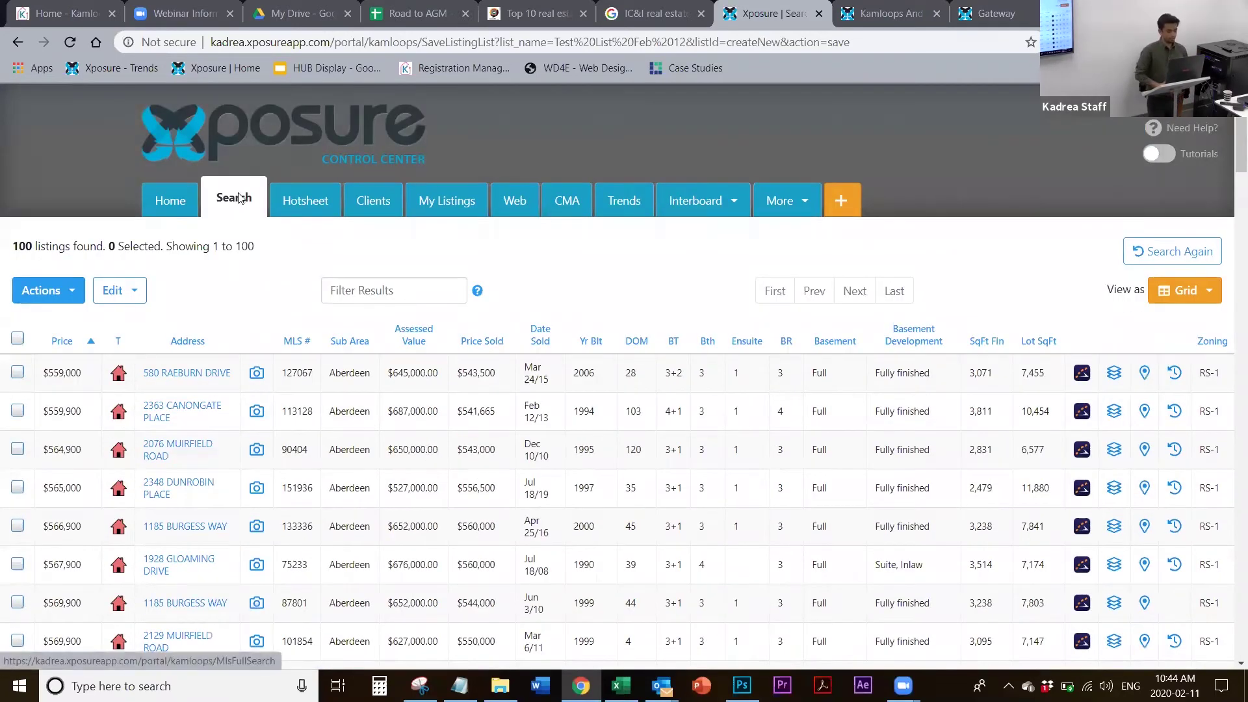
Start a new residential search and load the saved list Test List Feb 12
left_click(239, 198)
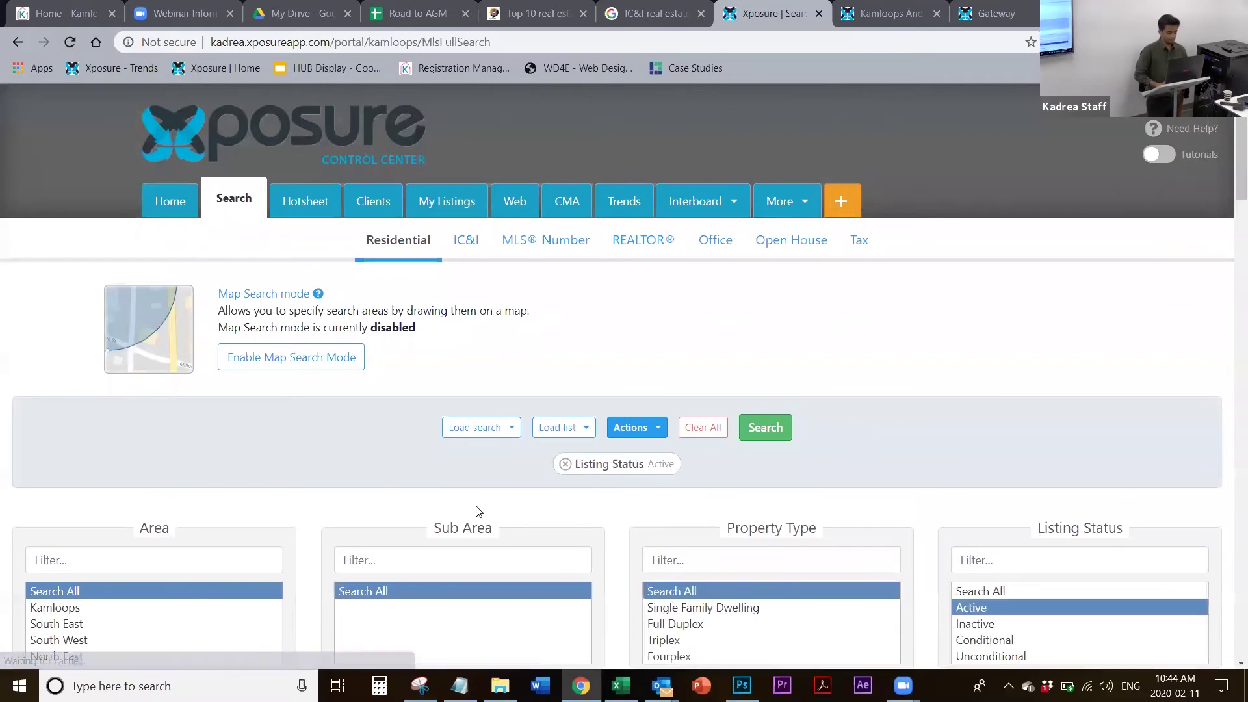
left_click(591, 442)
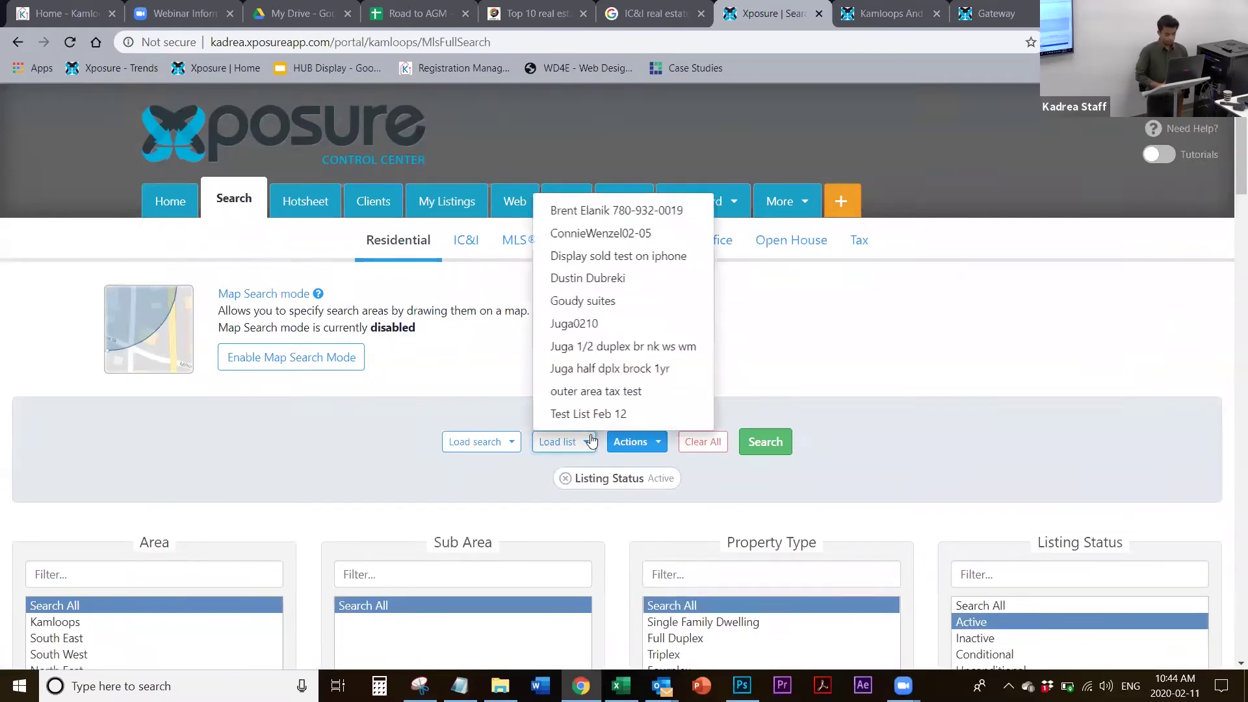
left_click(636, 414)
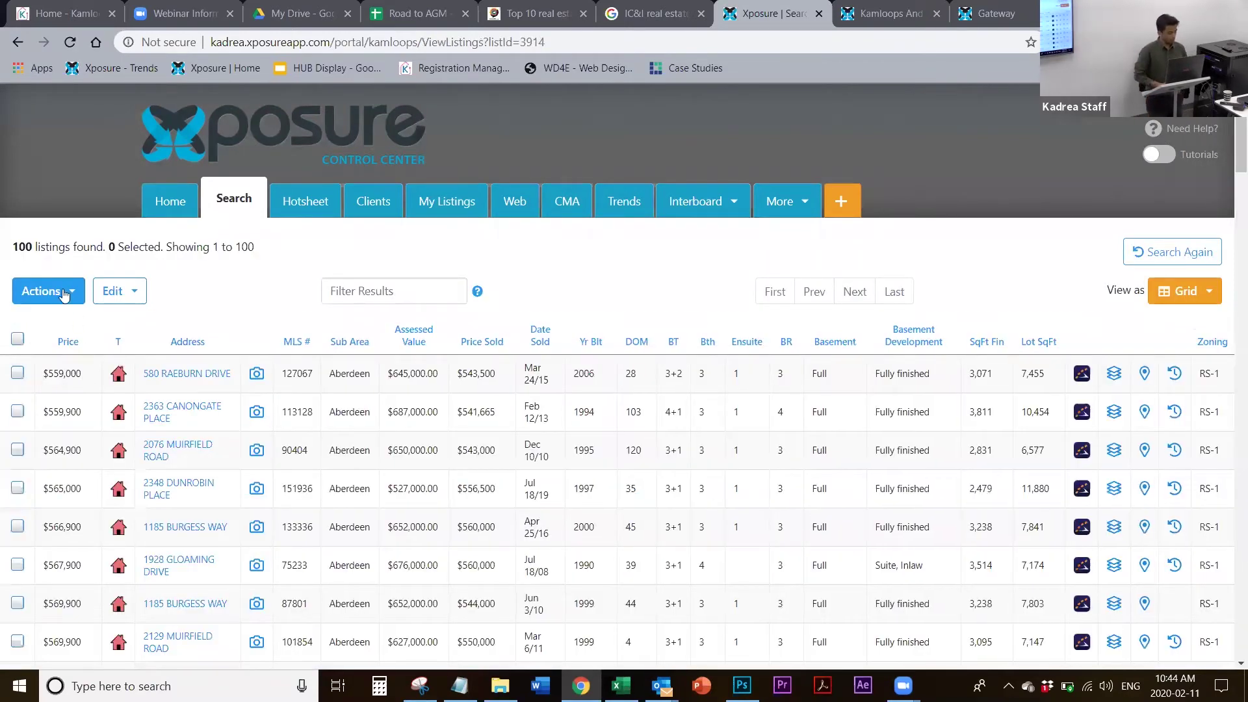
Select the $564,900 and $565,000 listings in the loaded list
left_click(63, 293)
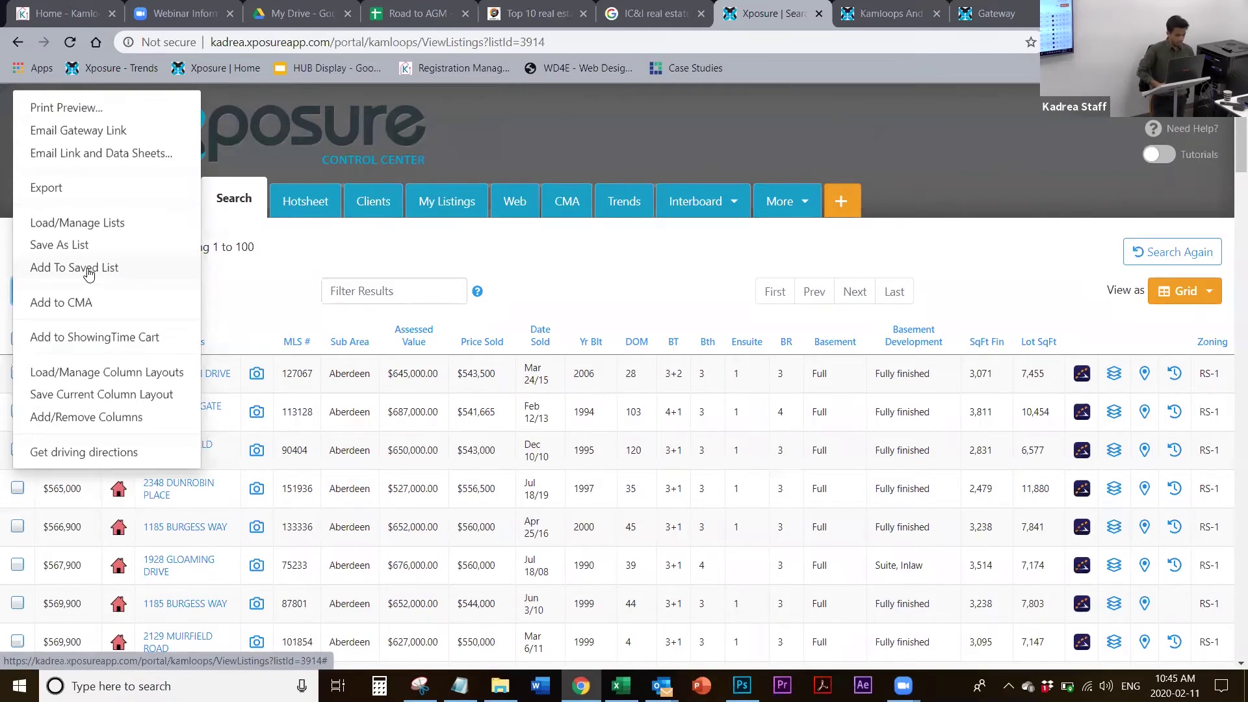
left_click(249, 305)
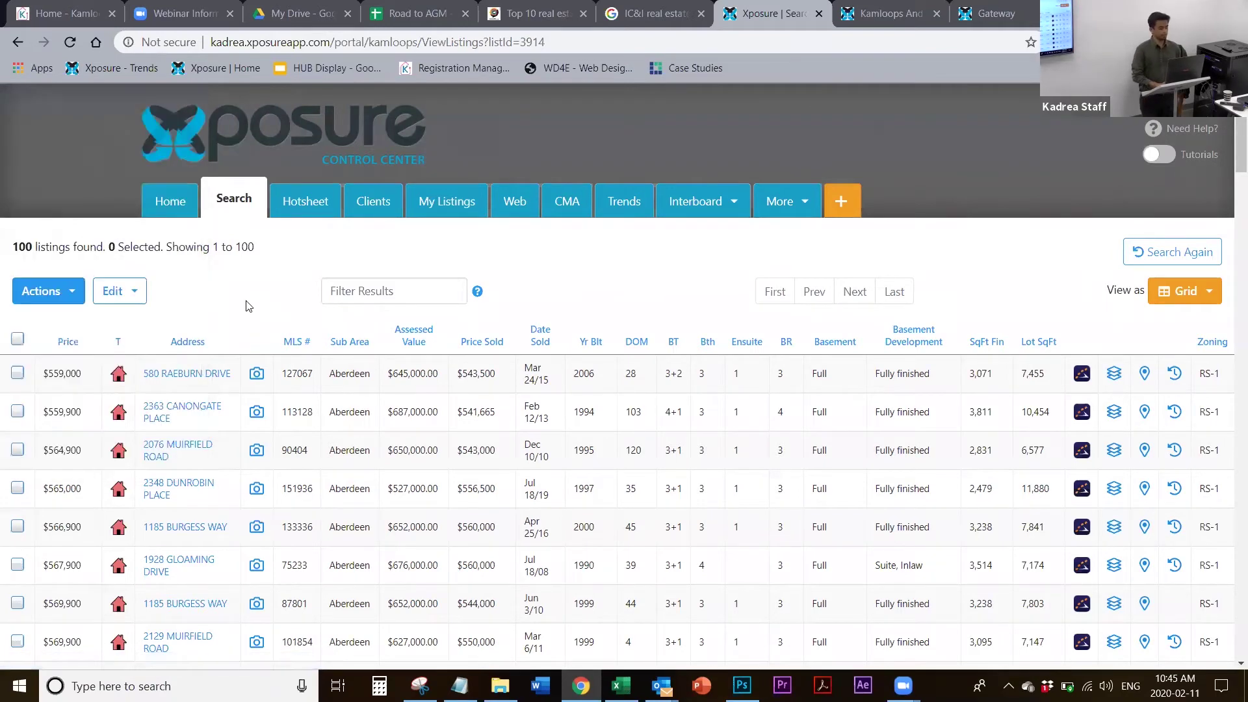
left_click(17, 450)
left_click(17, 488)
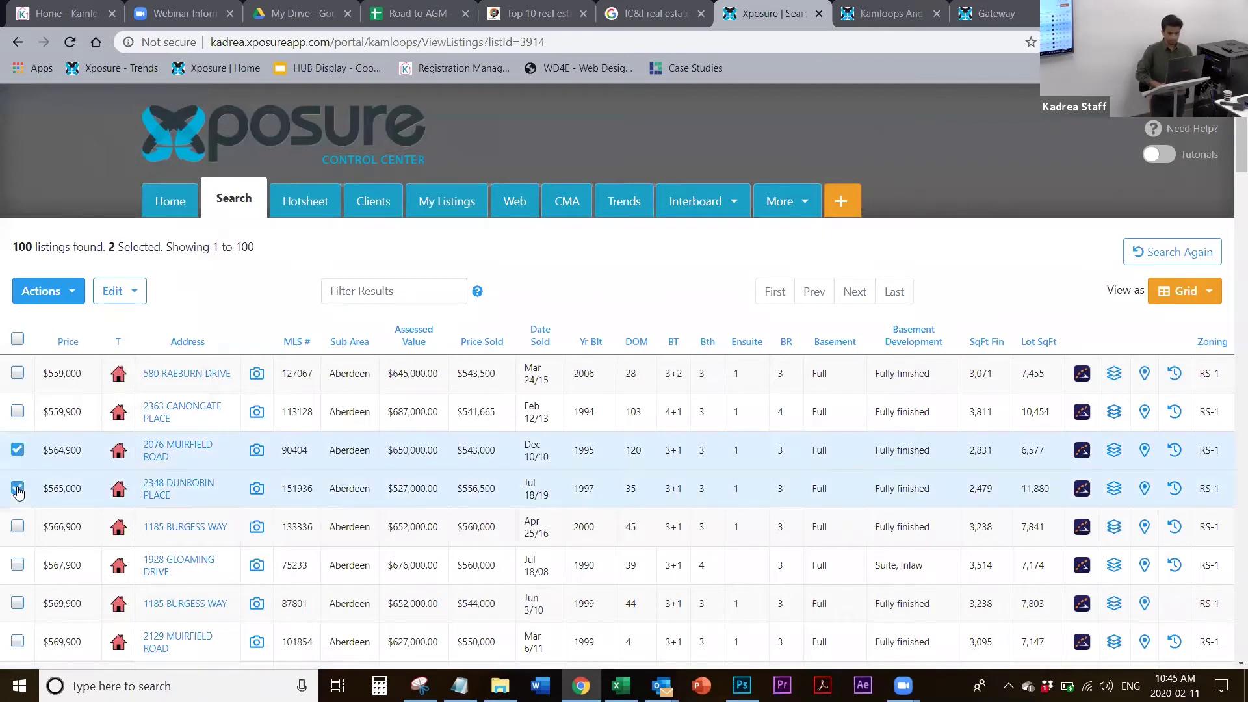
Check which saved lists the two selected listings can be added to, and cancel without adding them
left_click(76, 293)
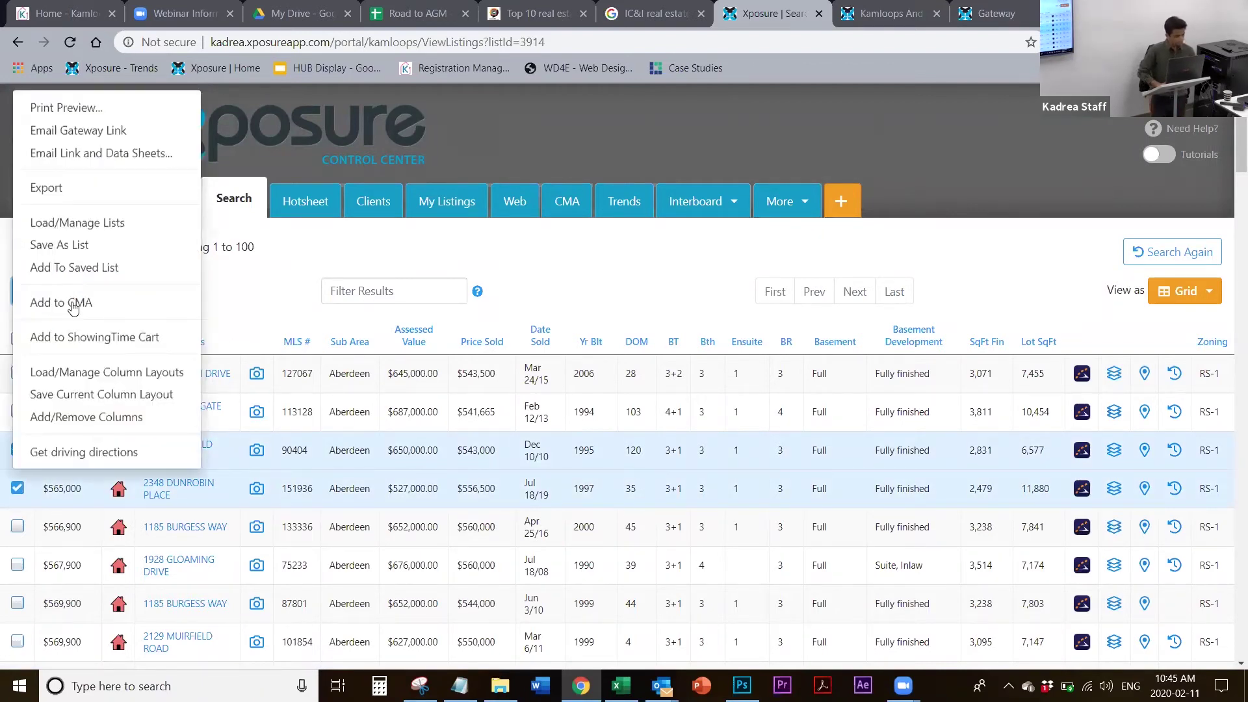
left_click(104, 268)
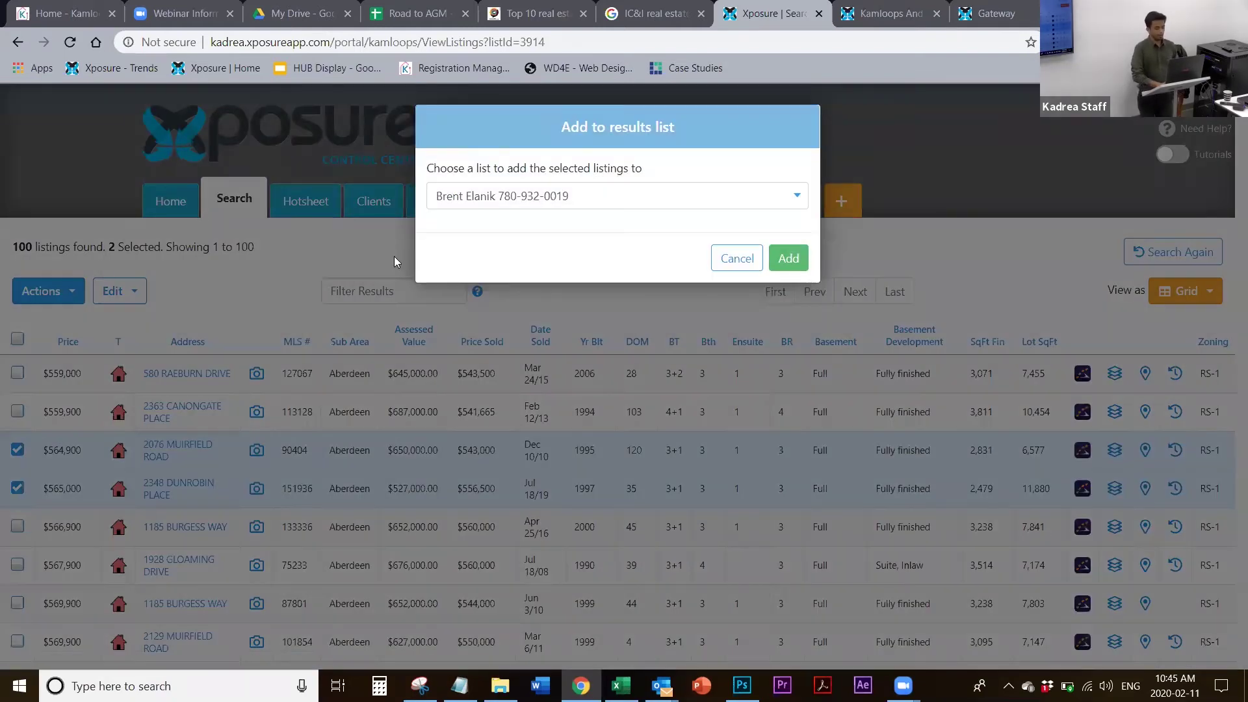
left_click(526, 198)
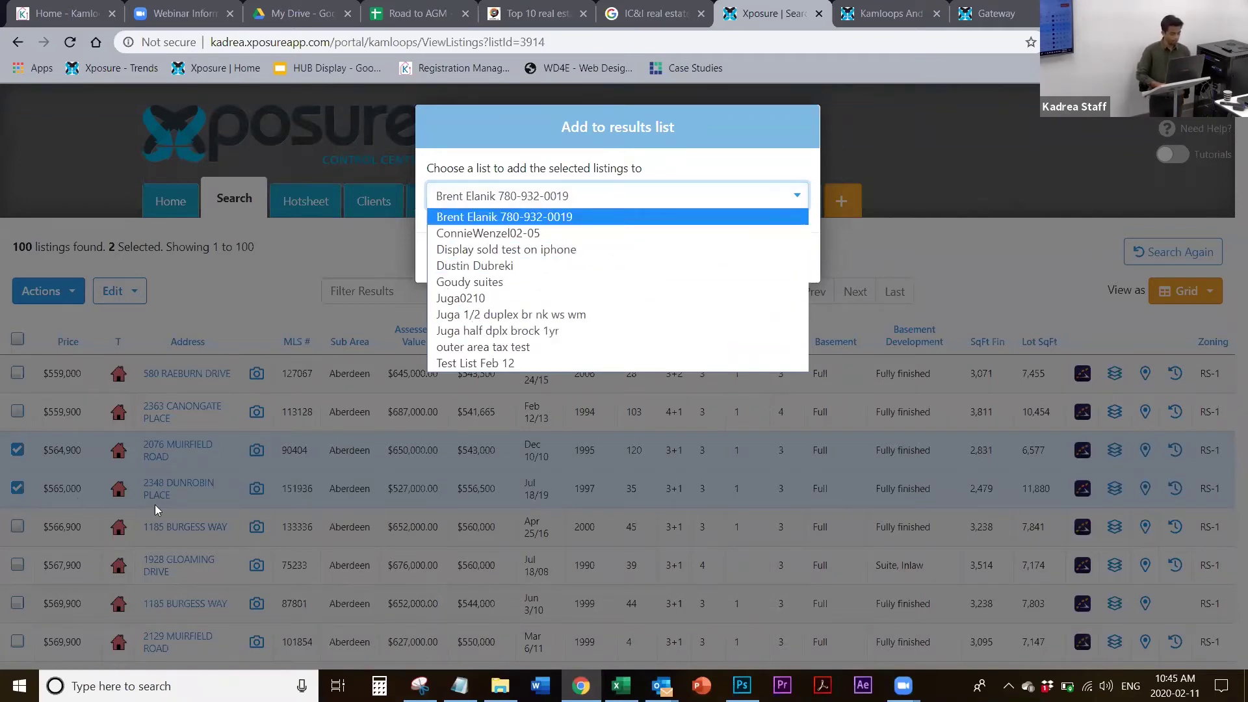
left_click(440, 125)
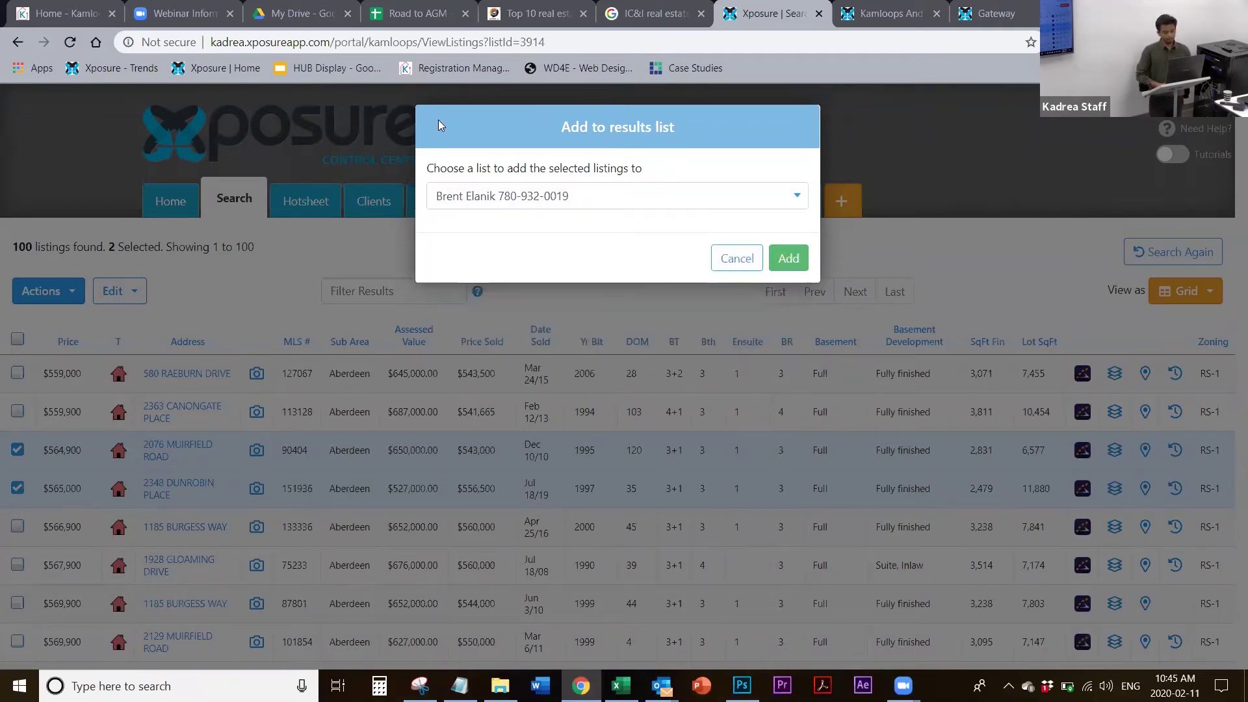
left_click(736, 257)
Review the saved lists that can be loaded or deleted, and close the list manager without changes
left_click(77, 293)
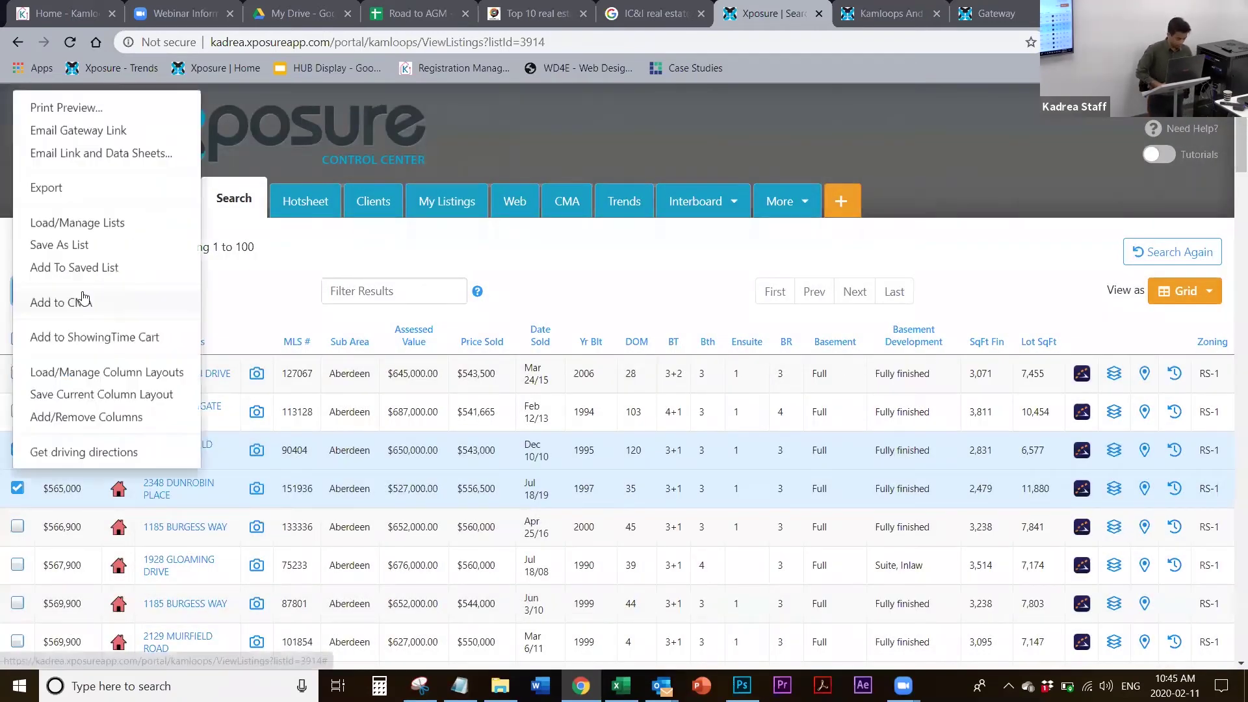
left_click(96, 223)
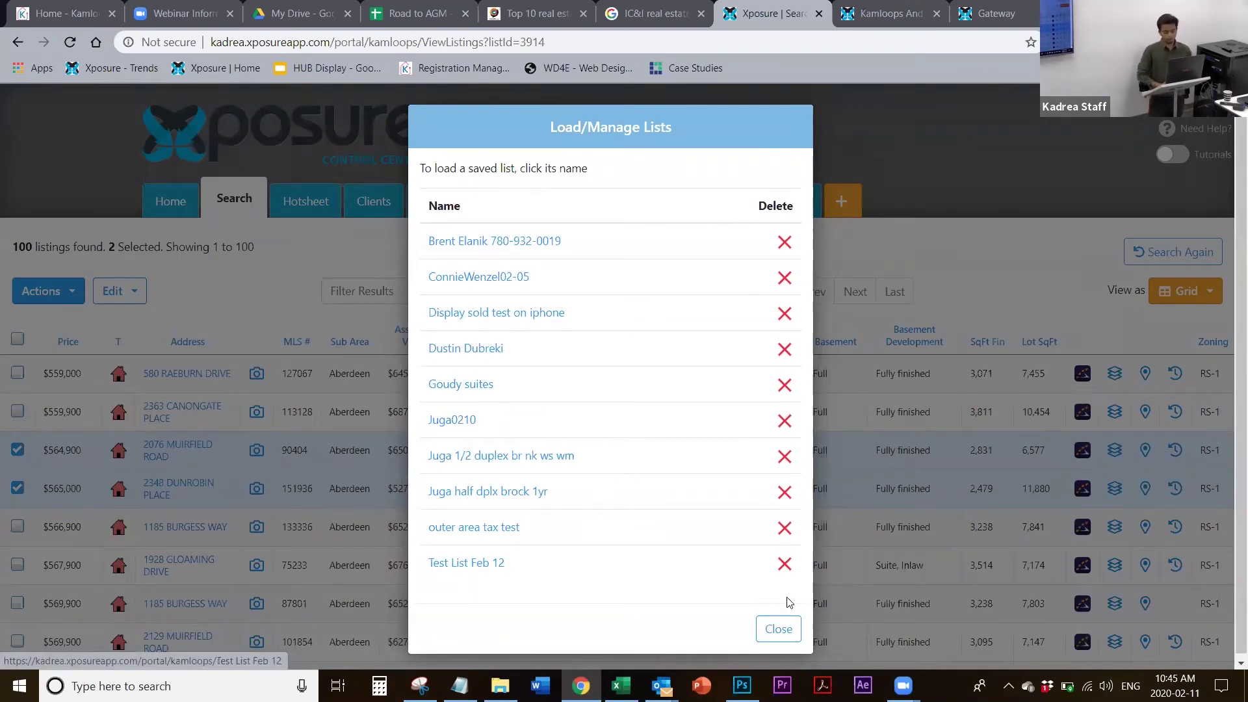
left_click(768, 640)
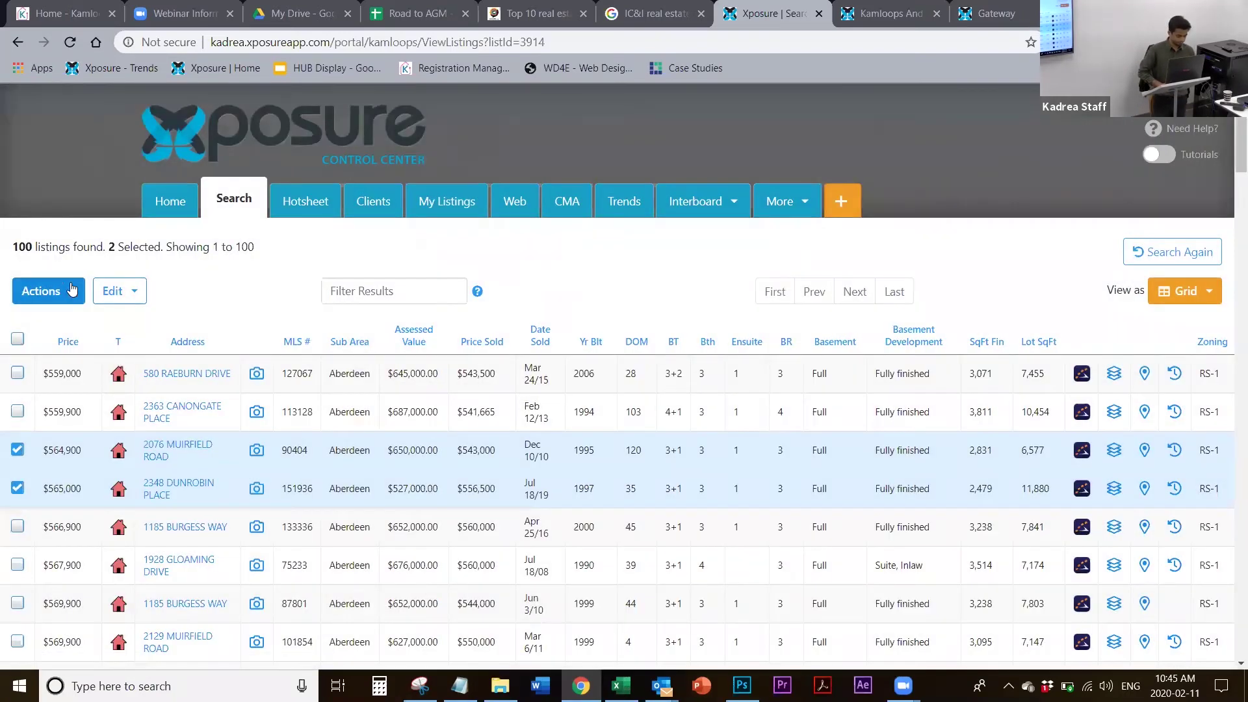
Review the new and existing CMA options for the two selected listings, and cancel without adding them
left_click(72, 290)
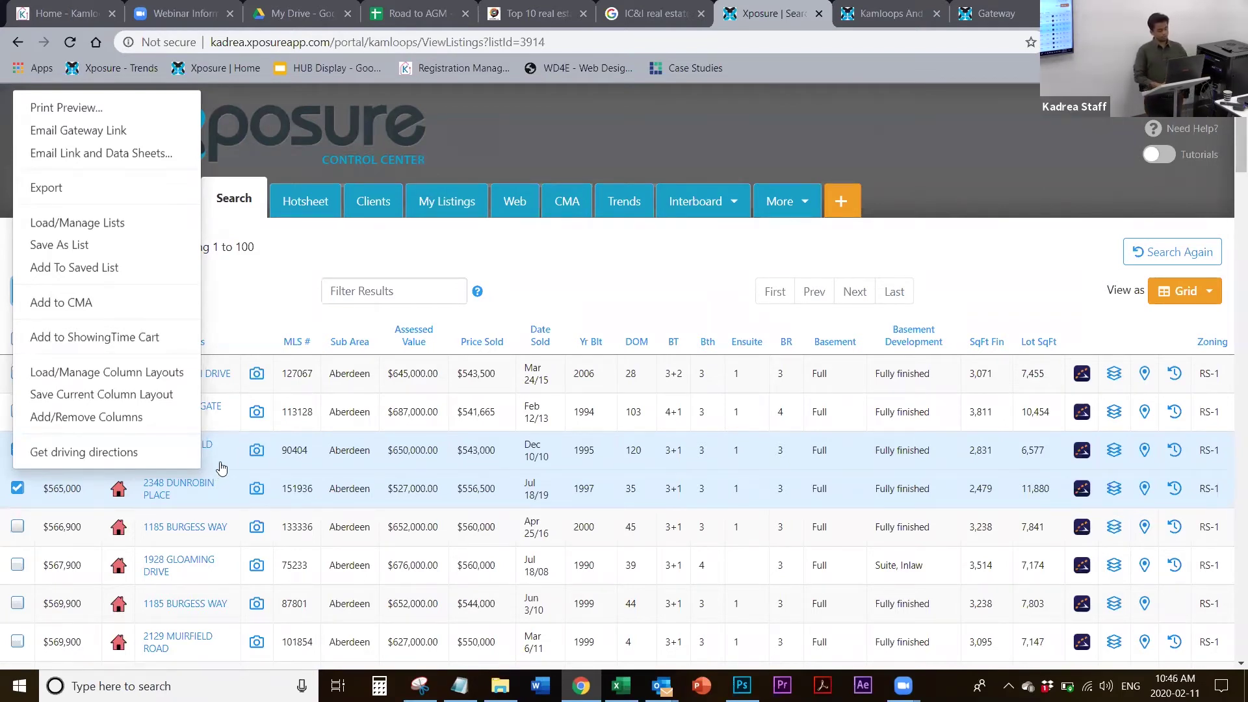
left_click(109, 300)
scroll(577, 413, "down", 10)
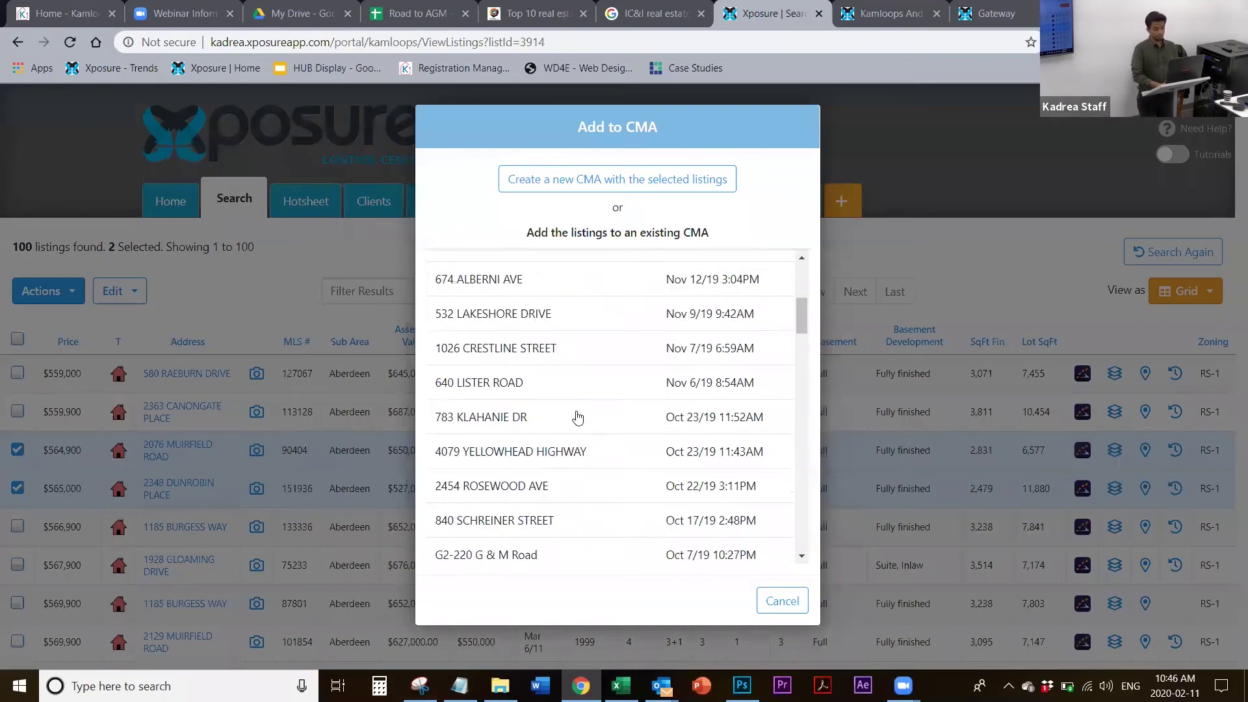
scroll(577, 417, "down", 15)
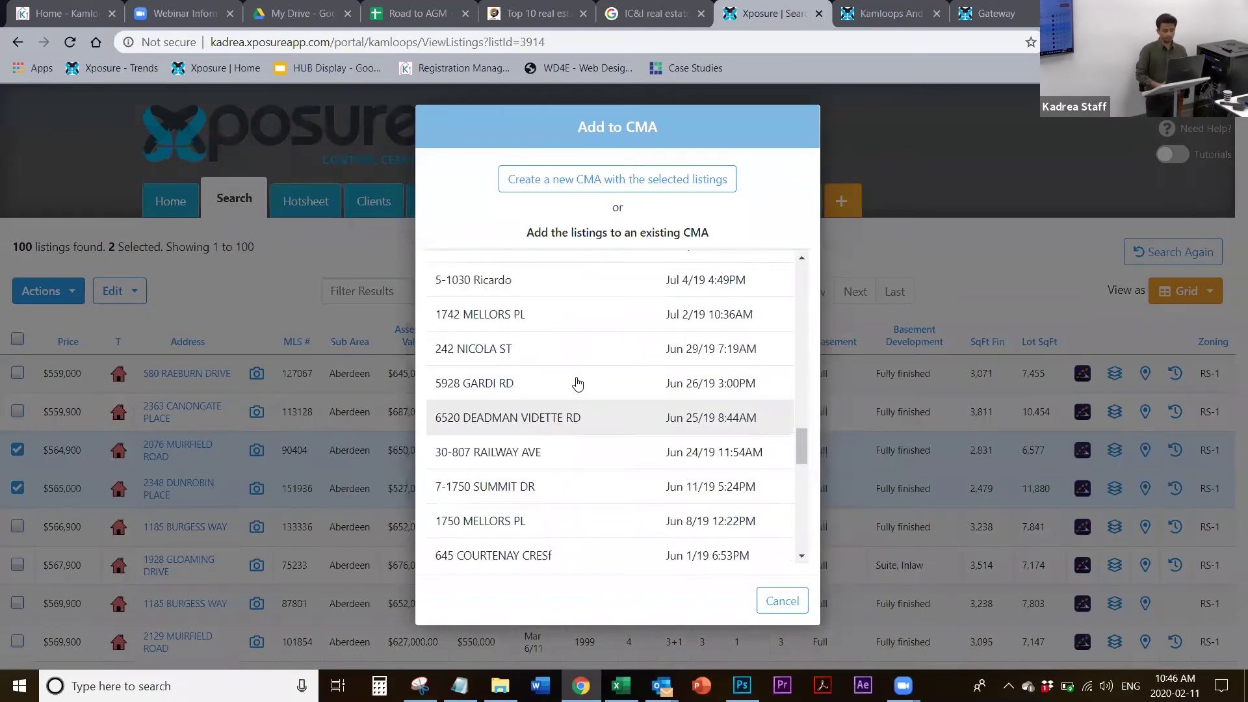
scroll(577, 384, "up", 20)
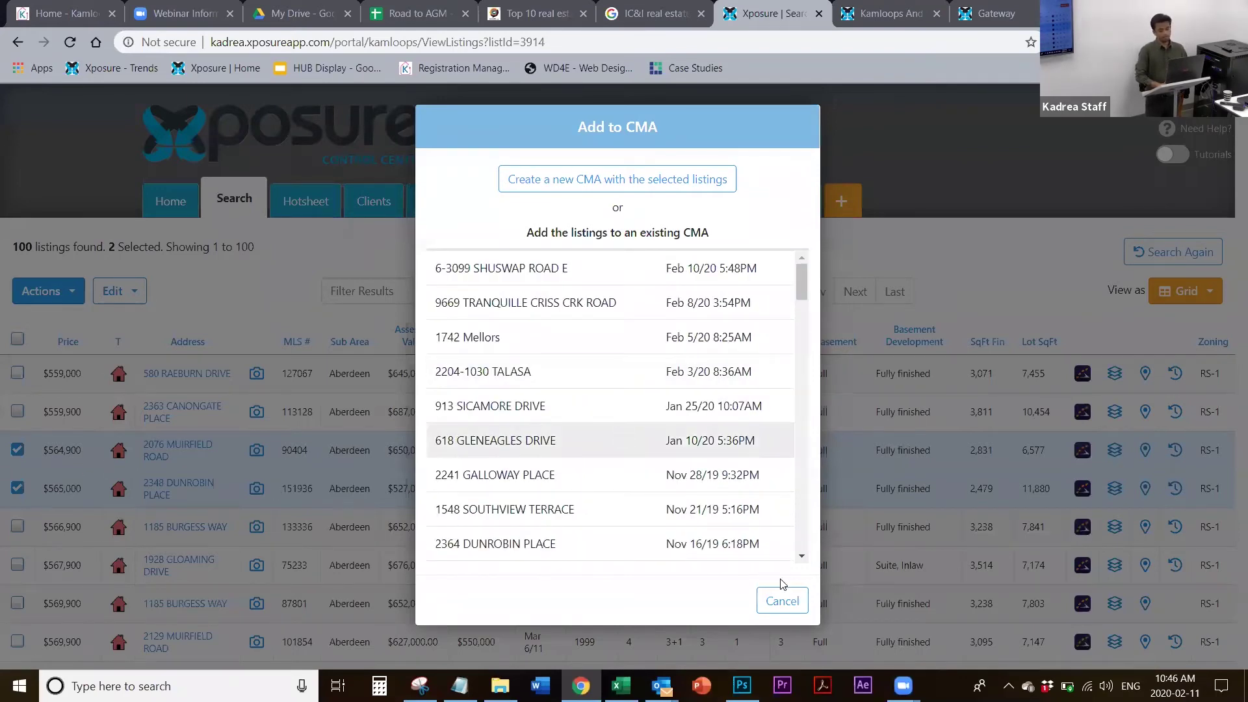
left_click(789, 604)
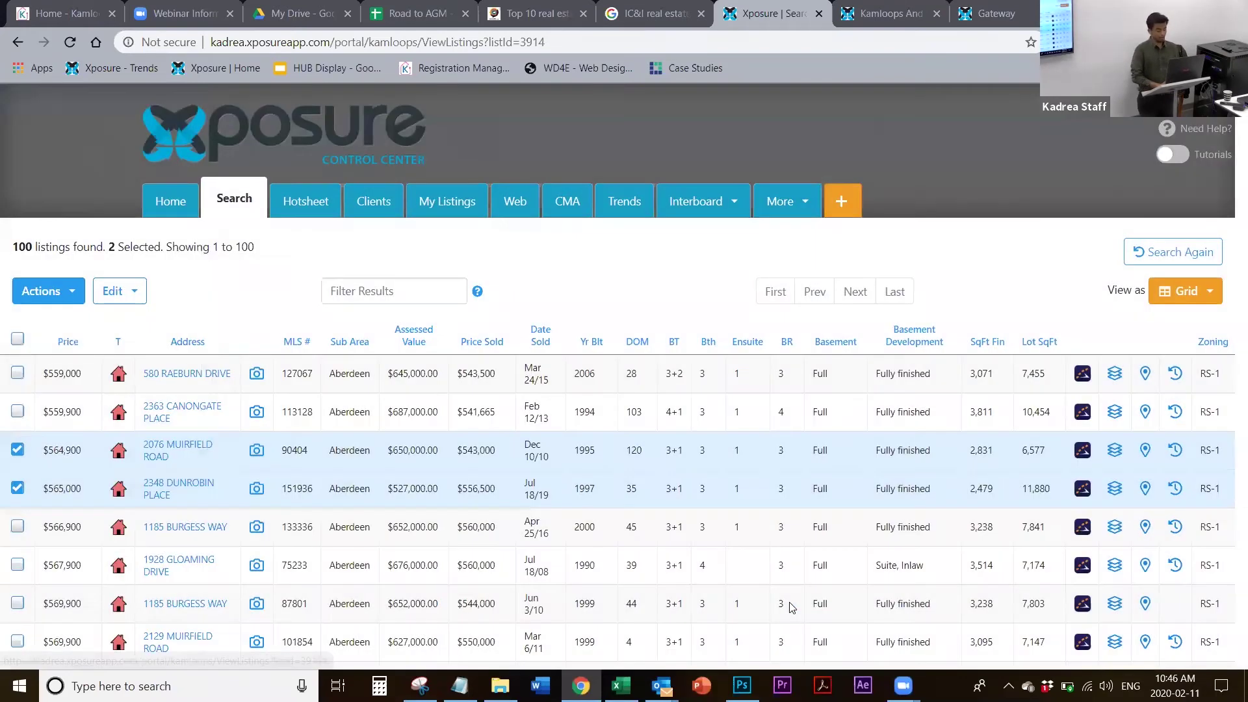
Send the two selected listings to the ShowingTime cart, keeping the prefilled profile and confirmation settings
left_click(59, 296)
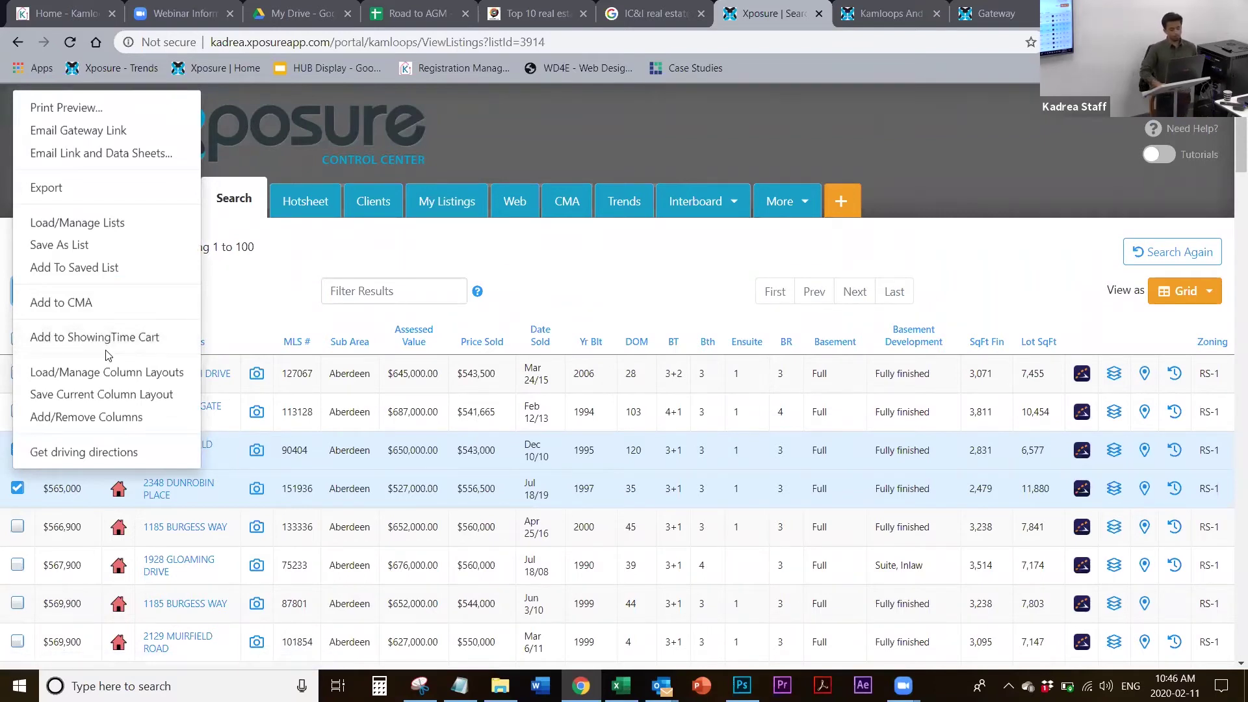
left_click(138, 338)
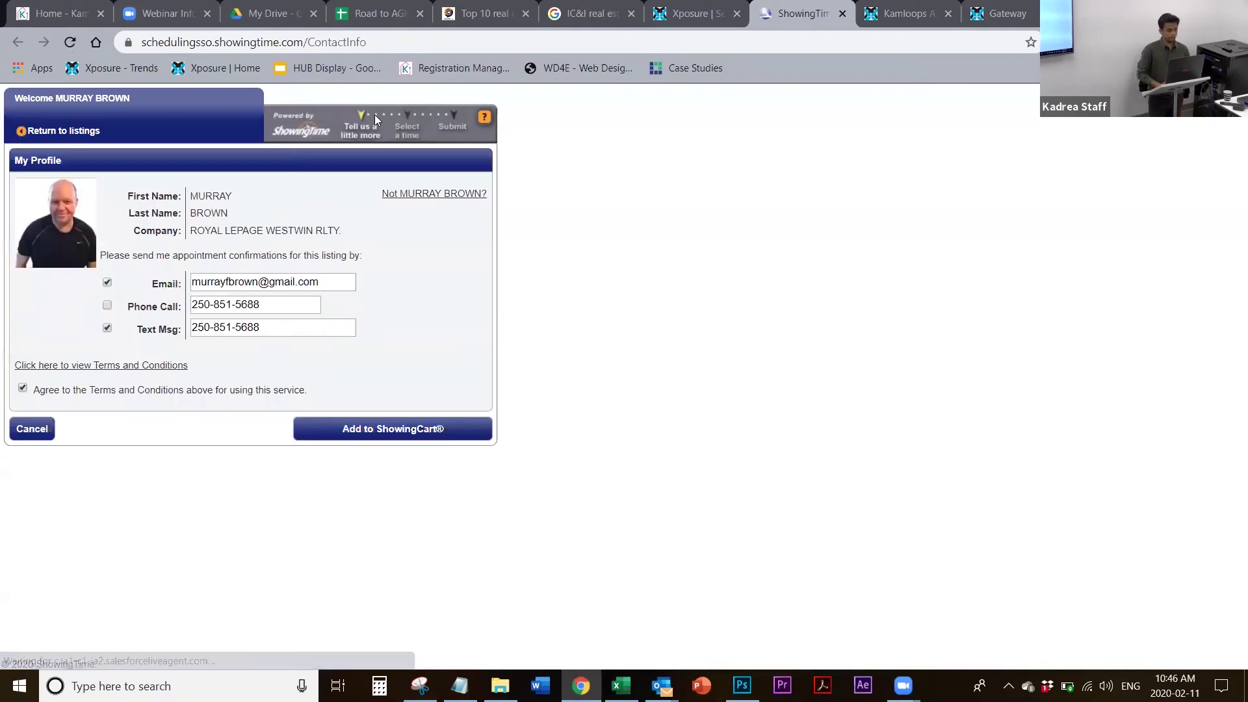
left_click(407, 434)
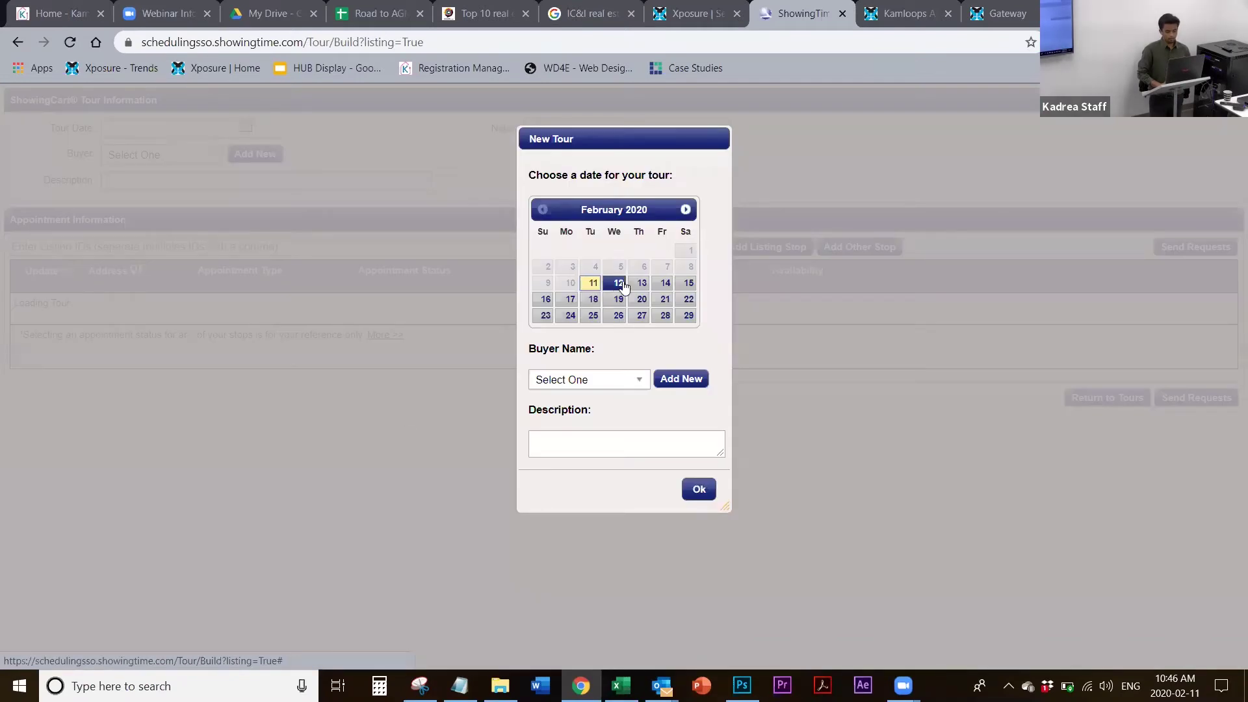
Create a ShowingTime tour dated February 13, 2020 with the description ufuy, and return to the search results
left_click(641, 283)
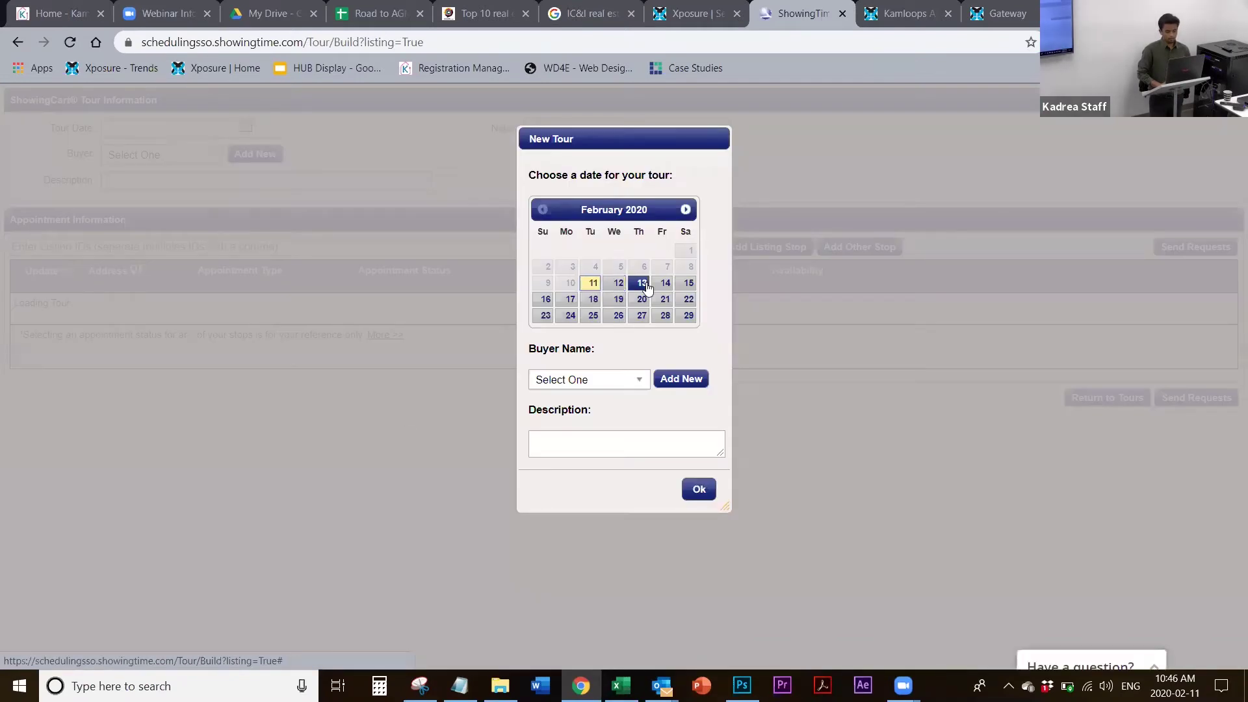
left_click(700, 492)
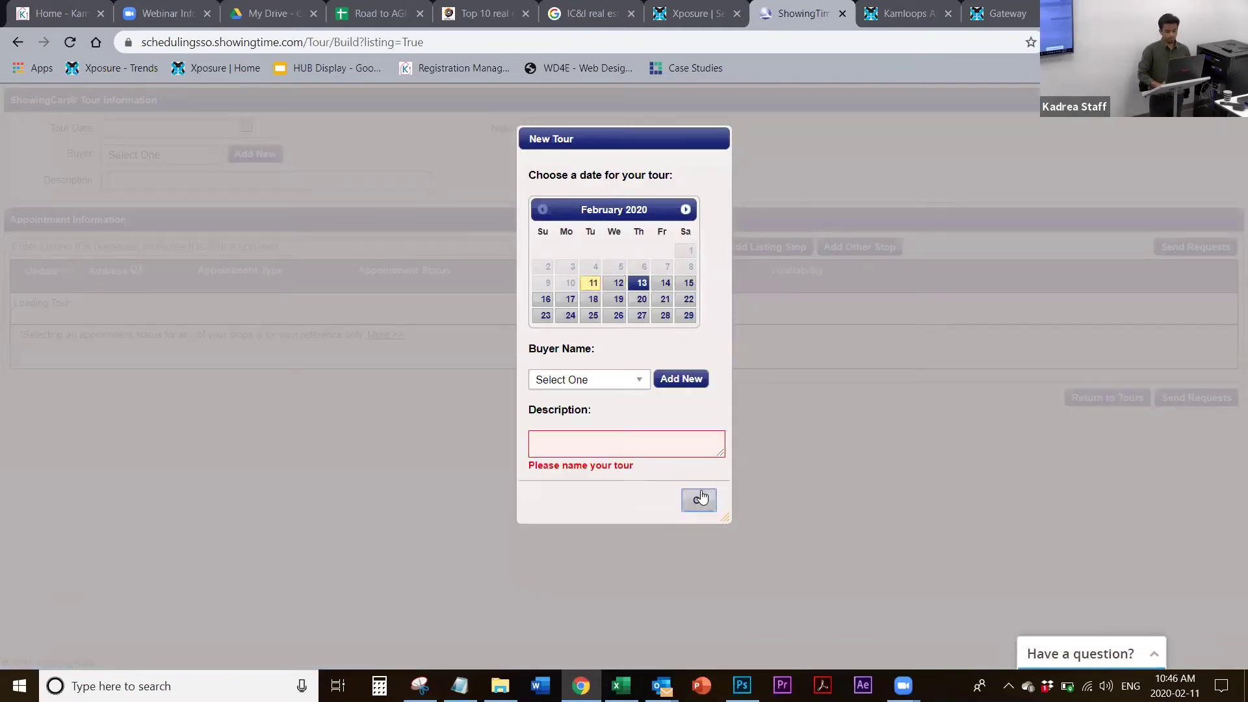
left_click(629, 442)
type("ufuy")
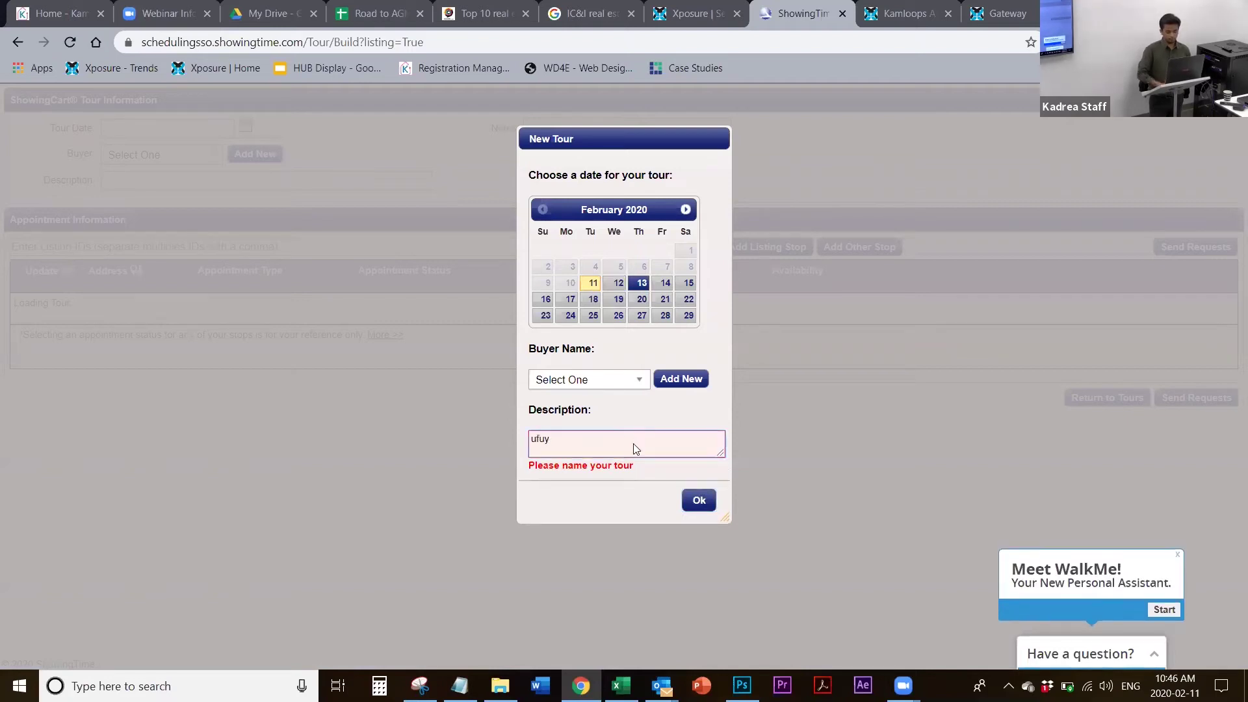
left_click(696, 500)
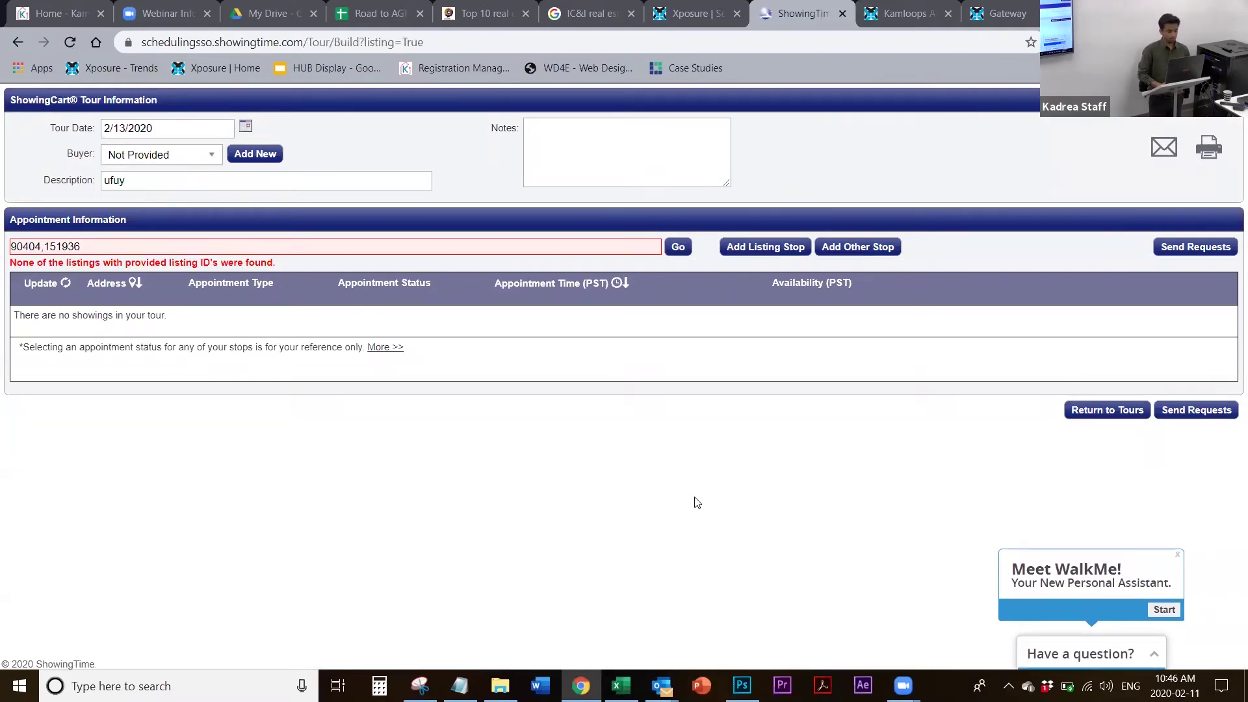
left_click(841, 13)
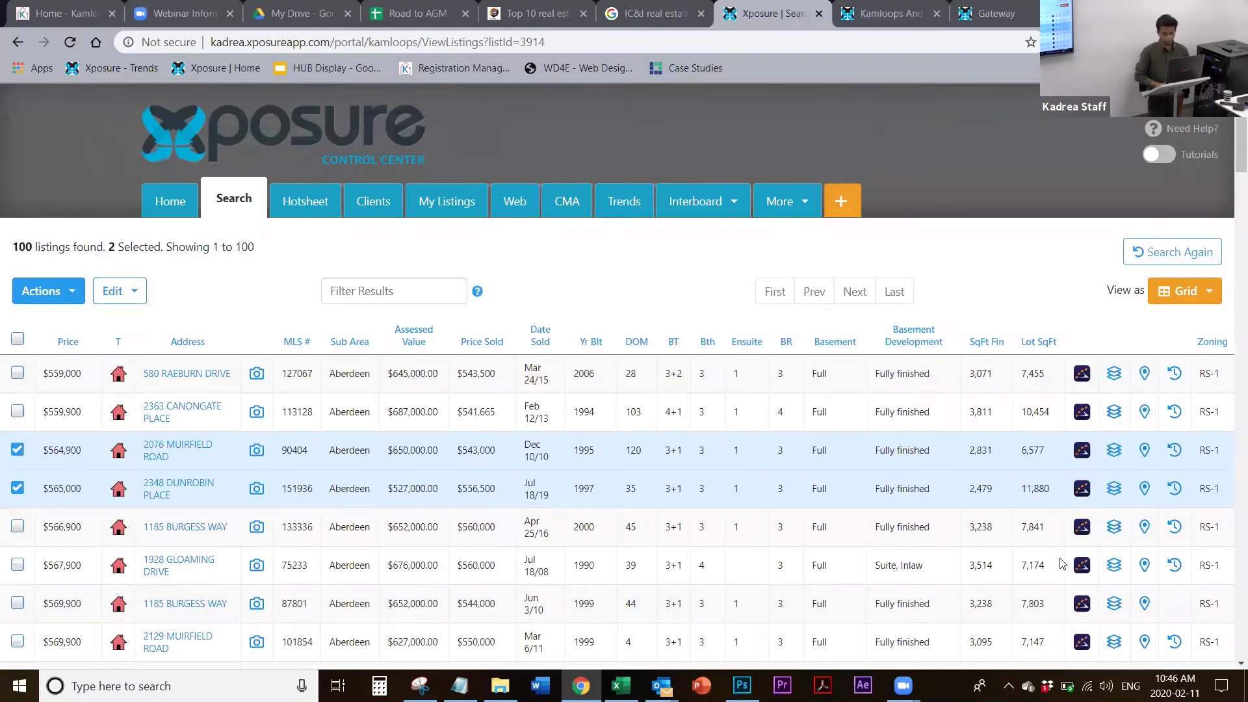
View the ShowingTime appointment request page for the $565,000 listing, and return to the search results
left_click(1078, 487)
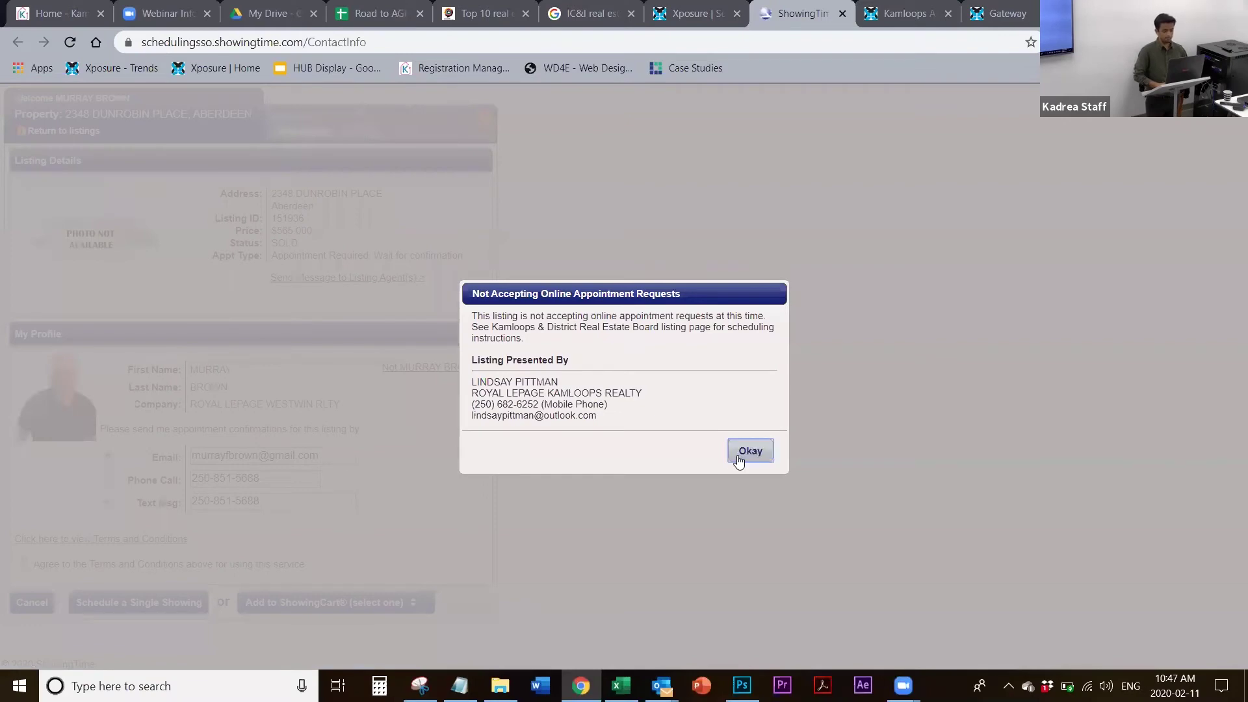
key("ctrl+w")
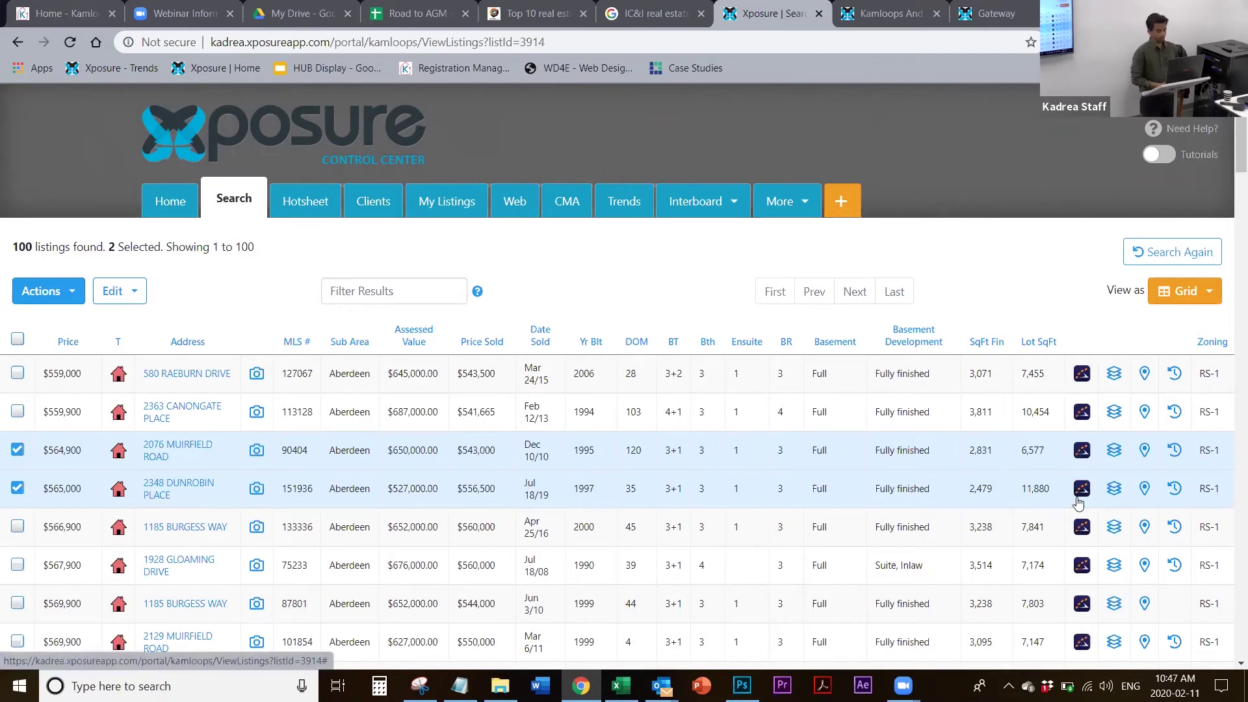
Return to the residential search page and load the saved list Test List Feb 12
left_click(31, 292)
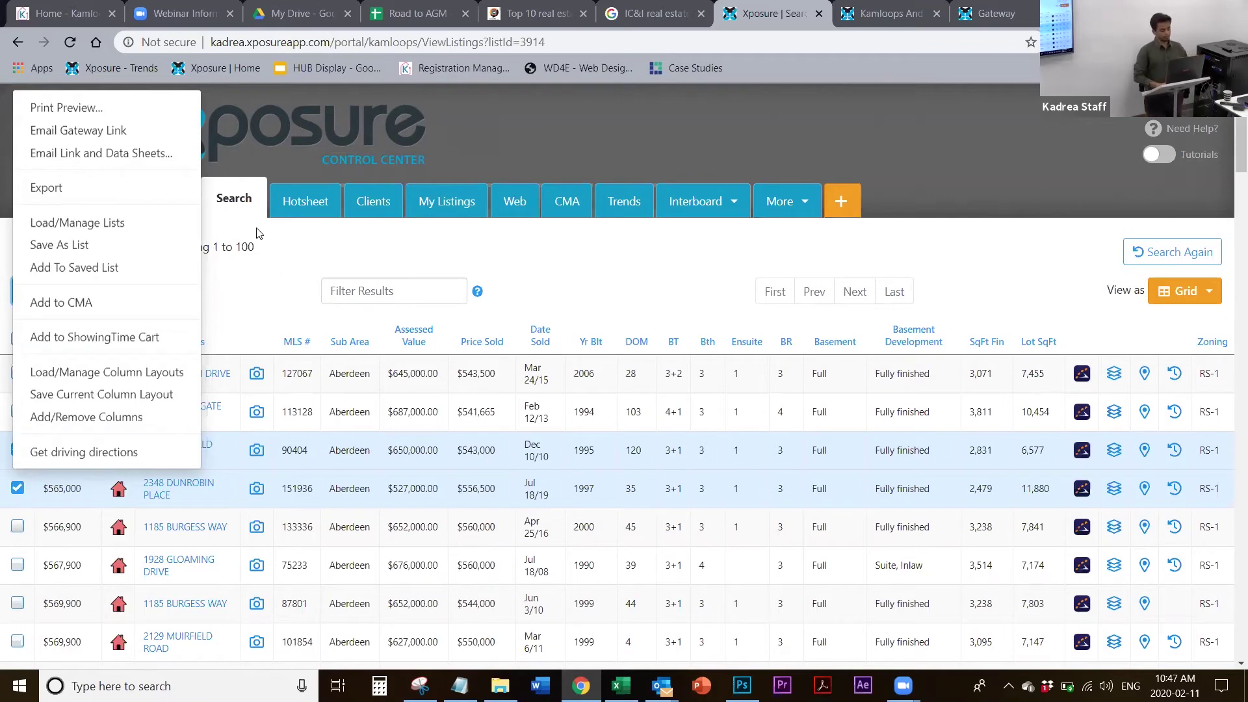
left_click(235, 213)
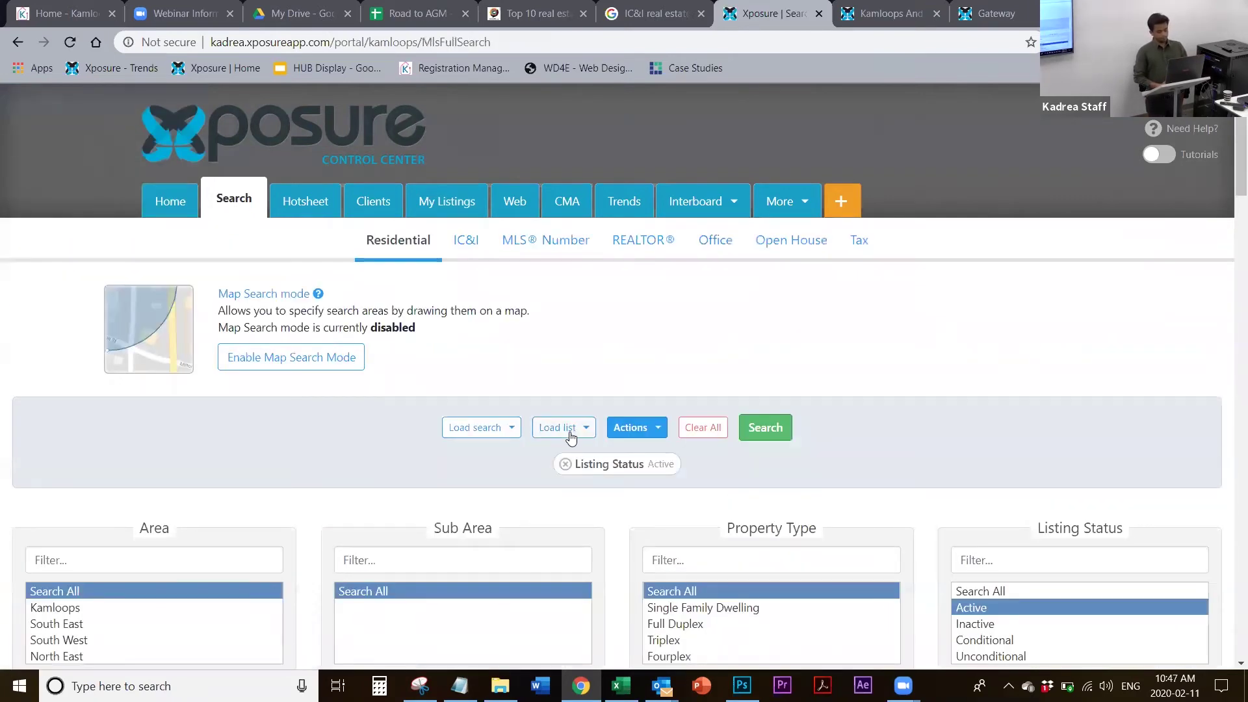
left_click(569, 440)
left_click(595, 416)
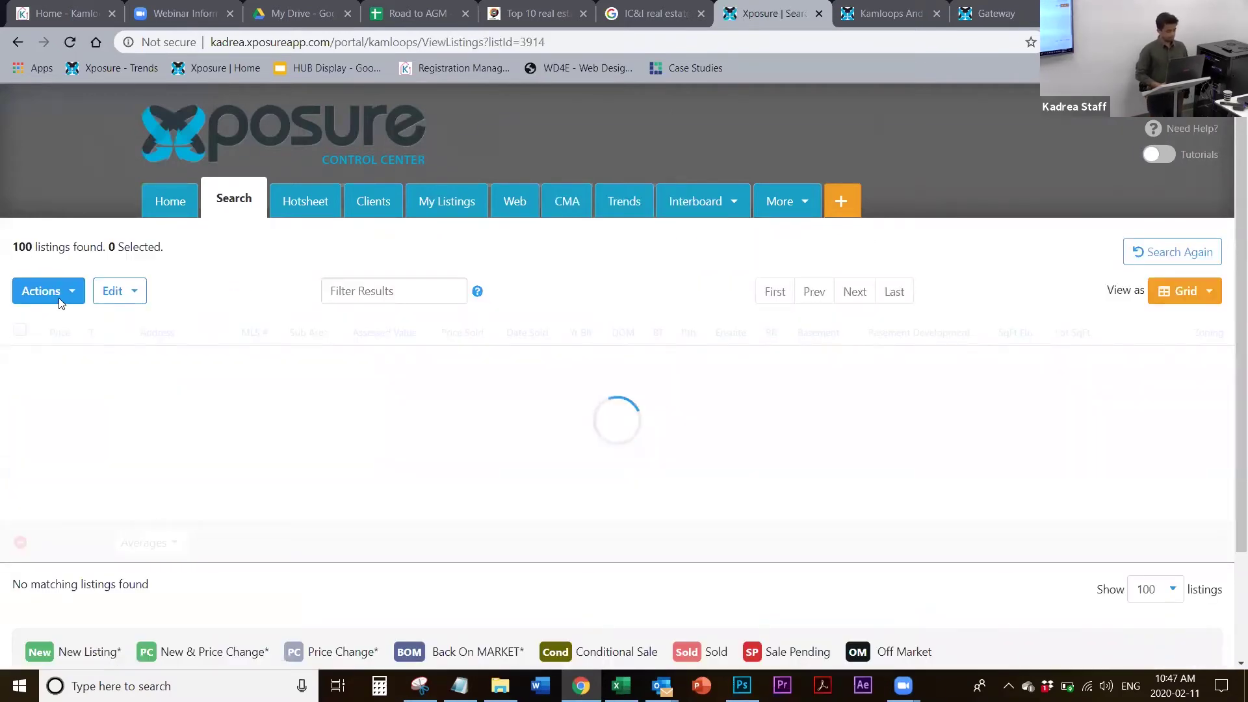
left_click(59, 299)
left_click(59, 299)
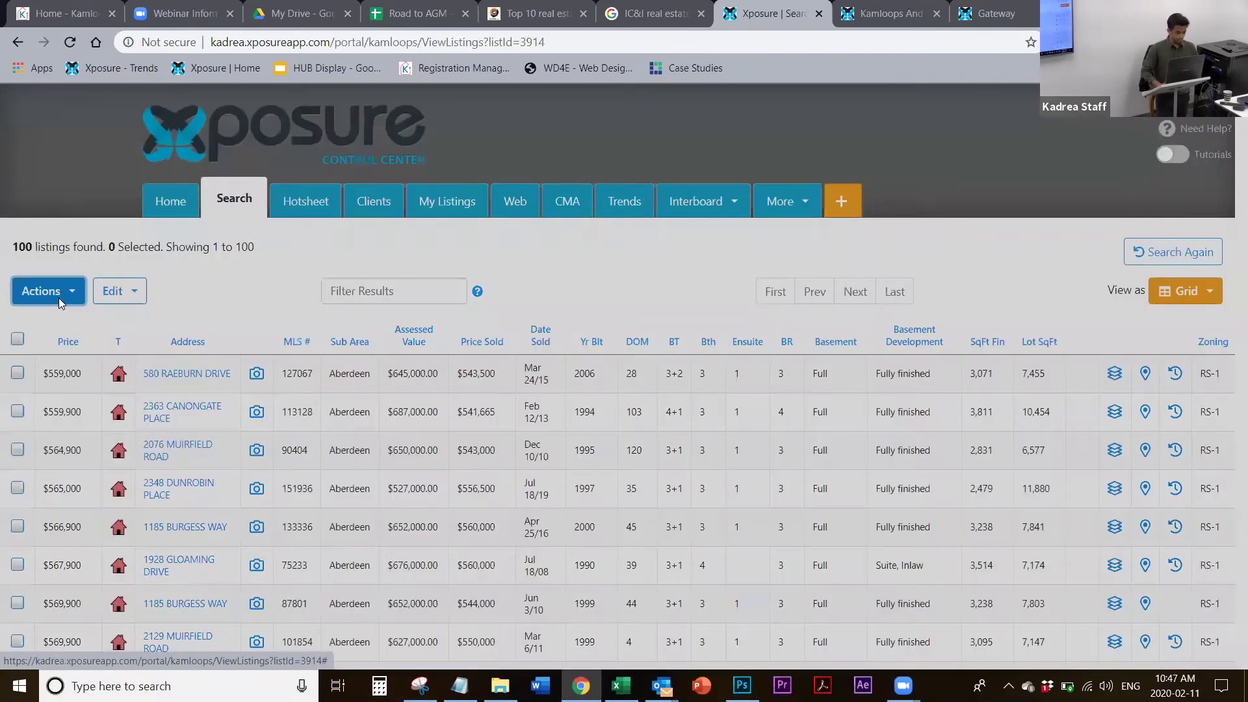
left_click(784, 279)
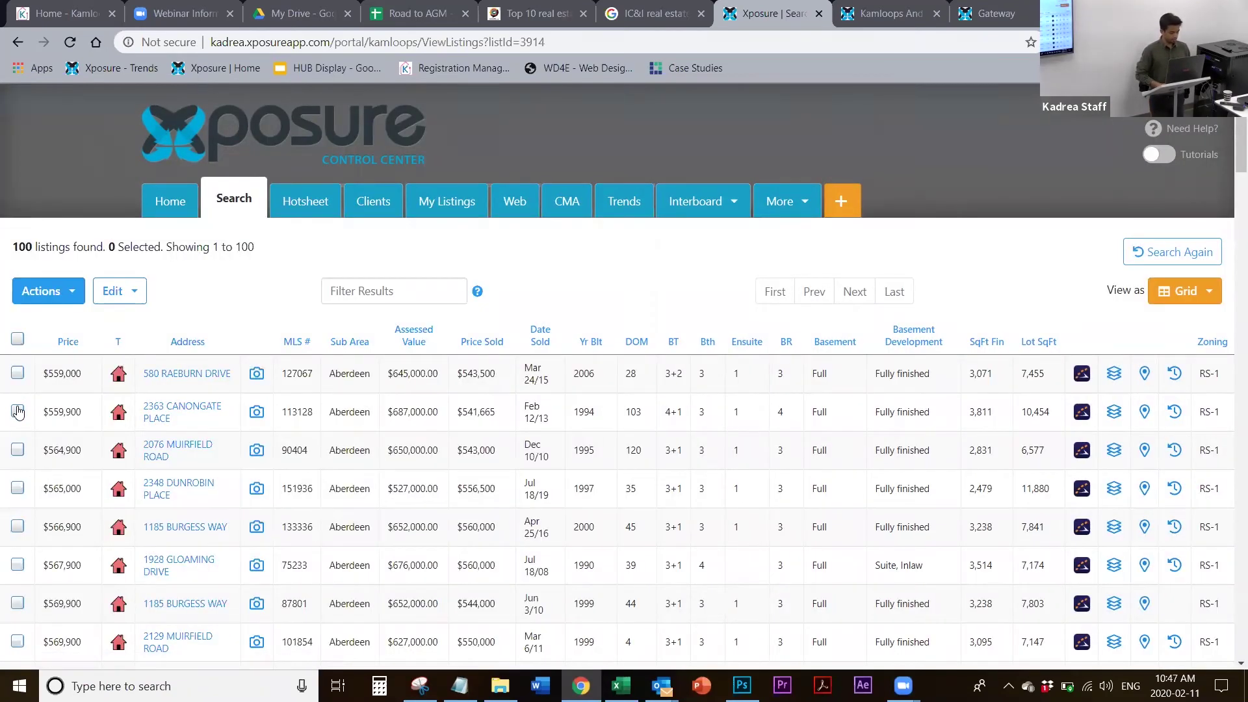
Select the $559,900 listing and remove it from the results
left_click(17, 411)
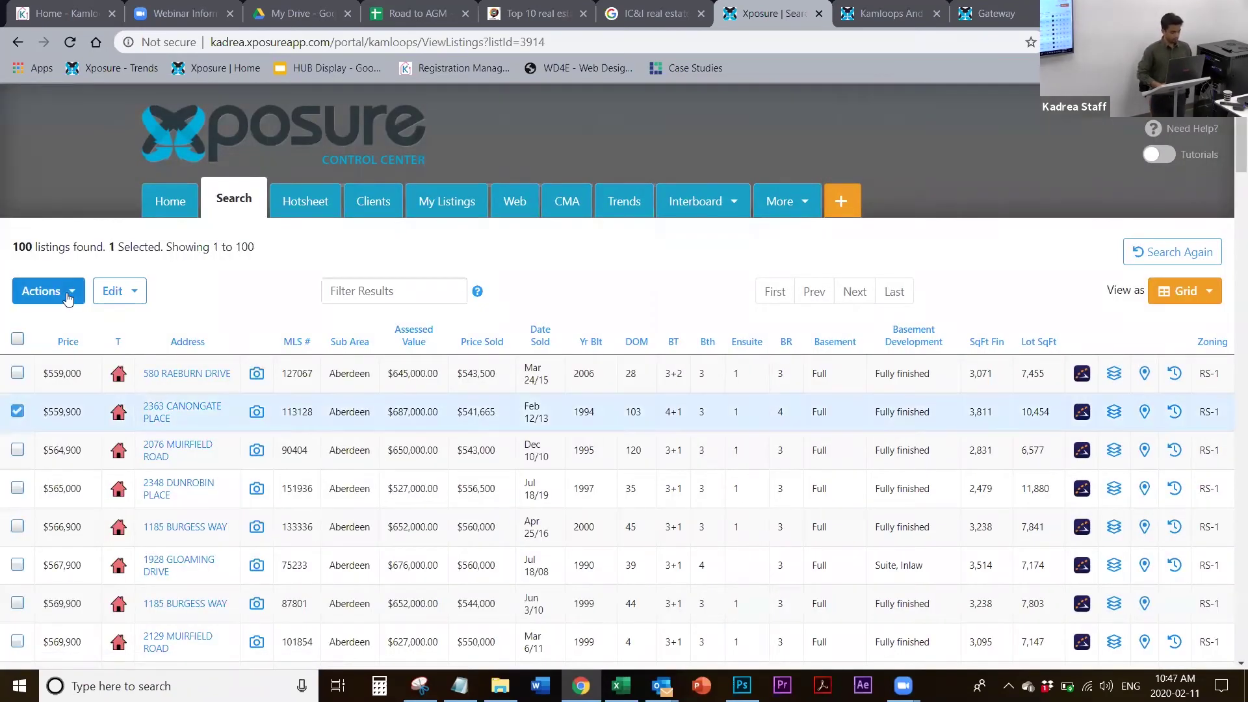
left_click(46, 290)
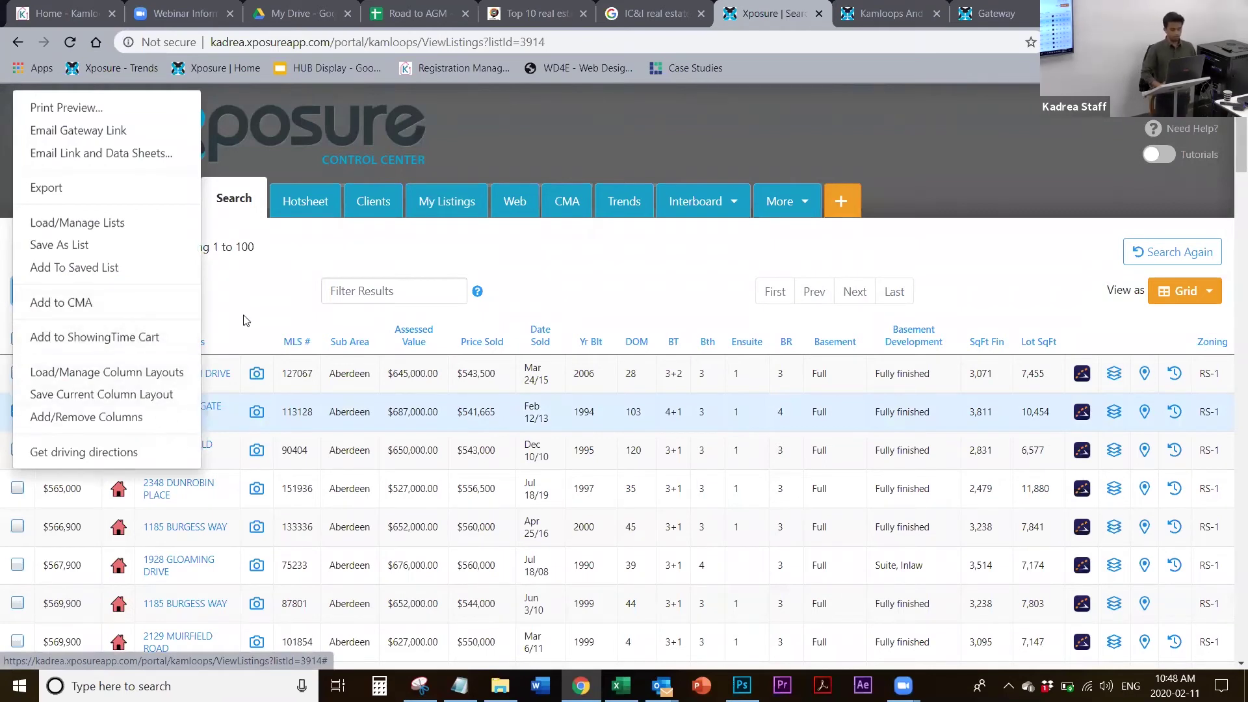
left_click(168, 443)
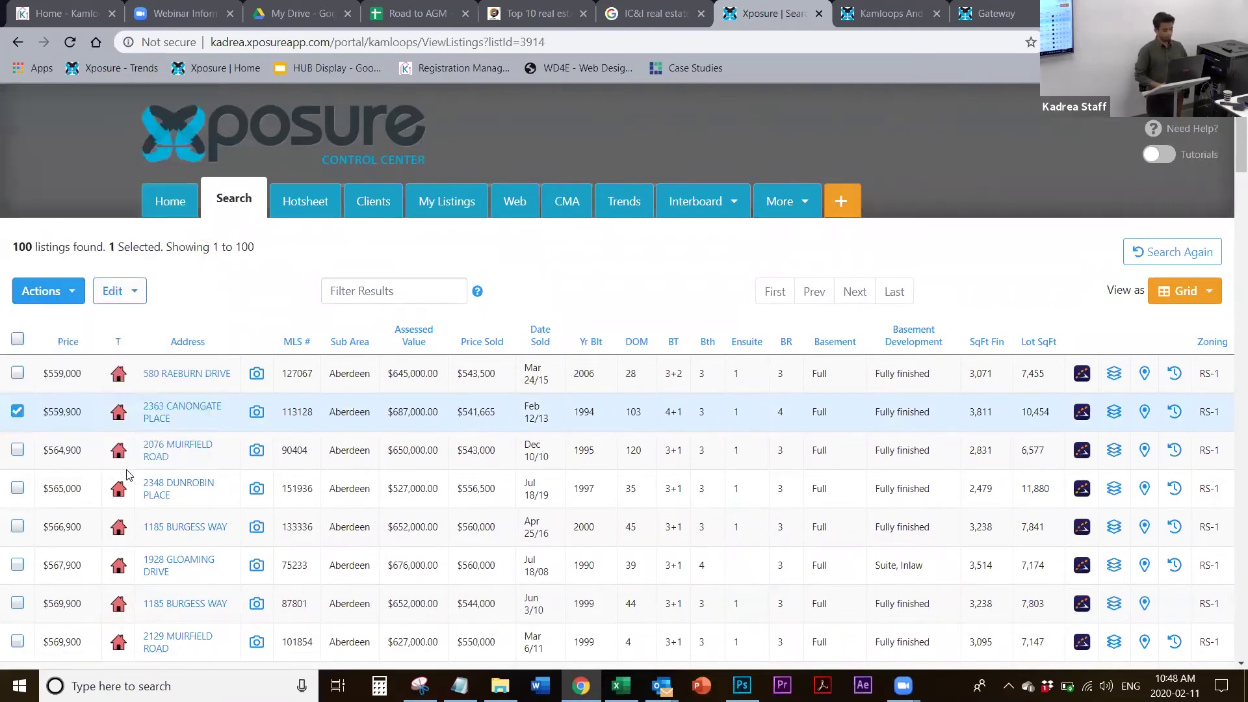
left_click(123, 288)
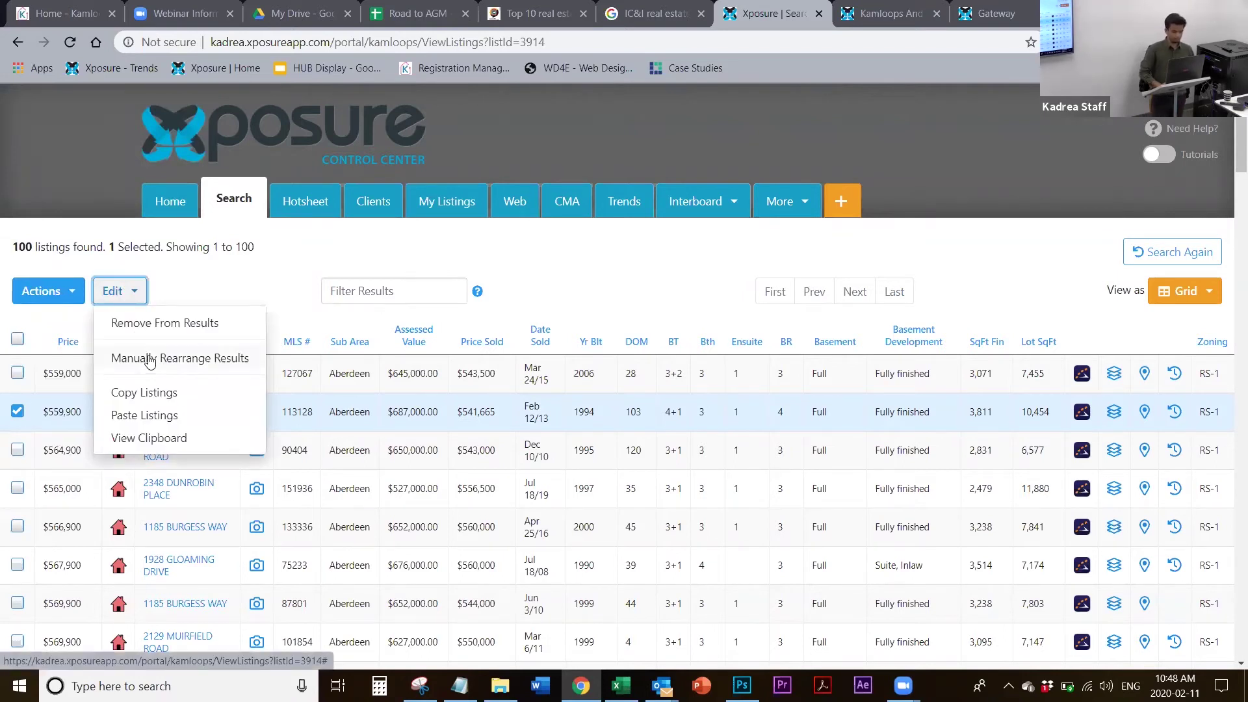
left_click(148, 323)
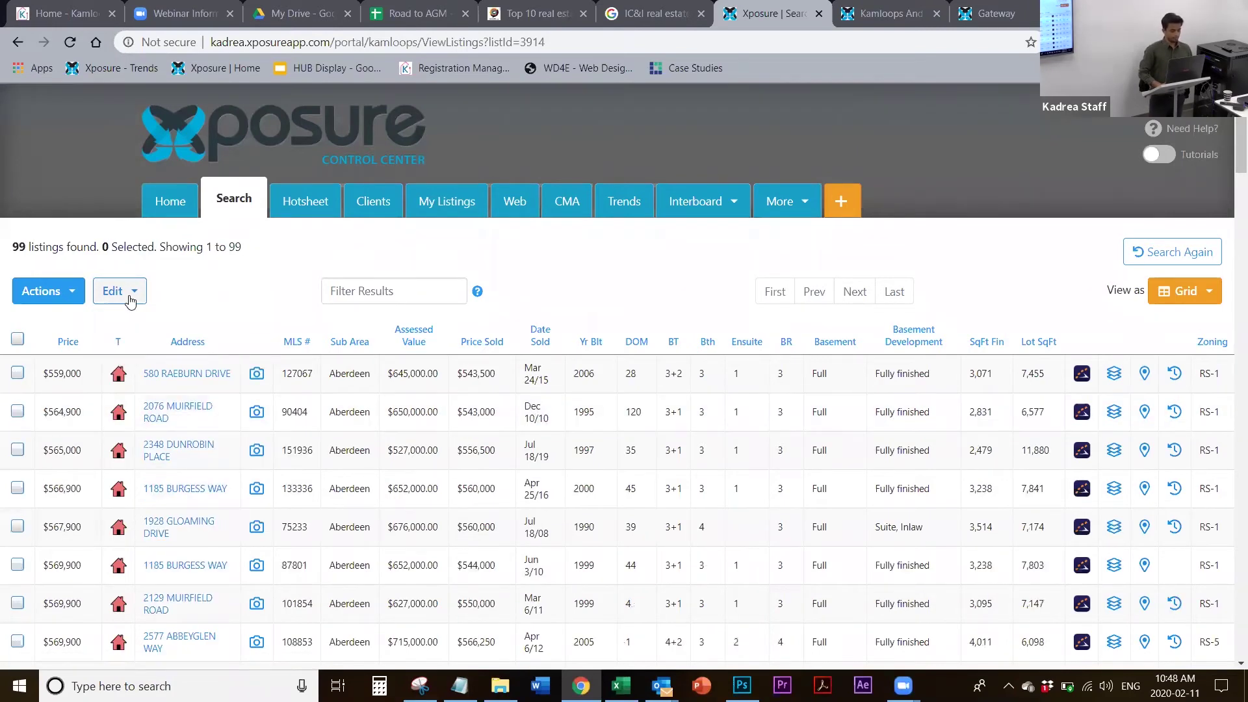
left_click(131, 299)
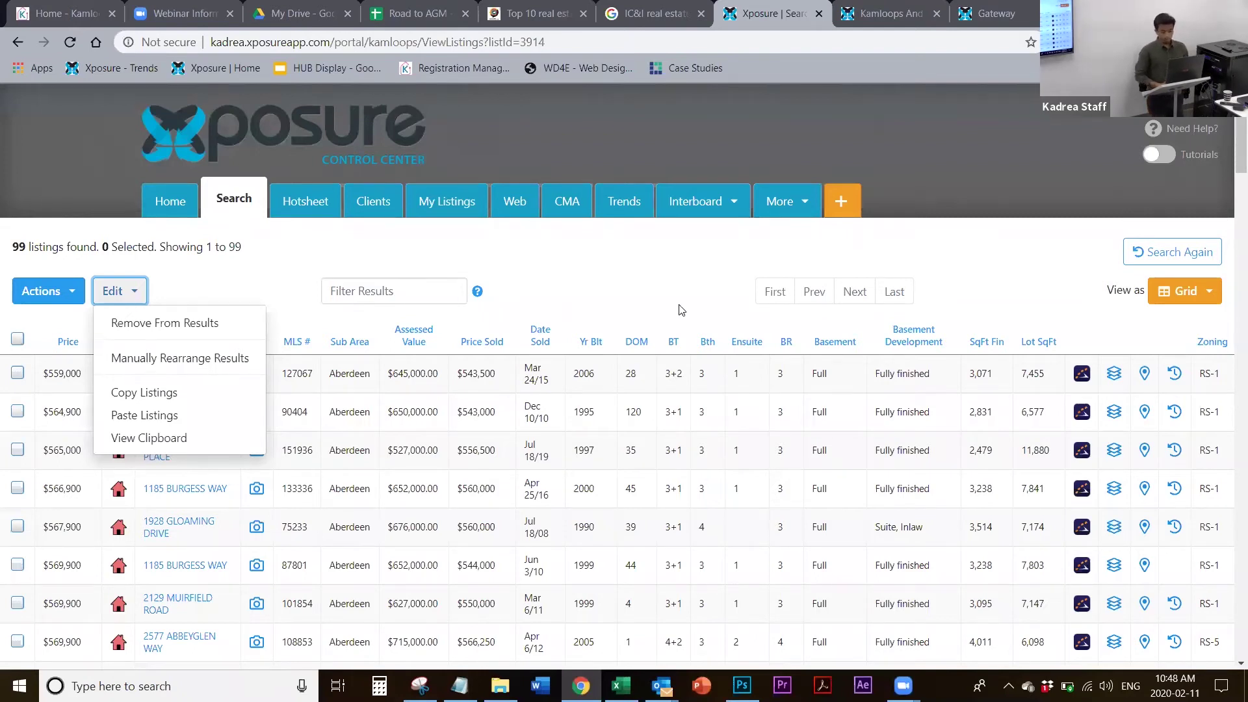
left_click(895, 375)
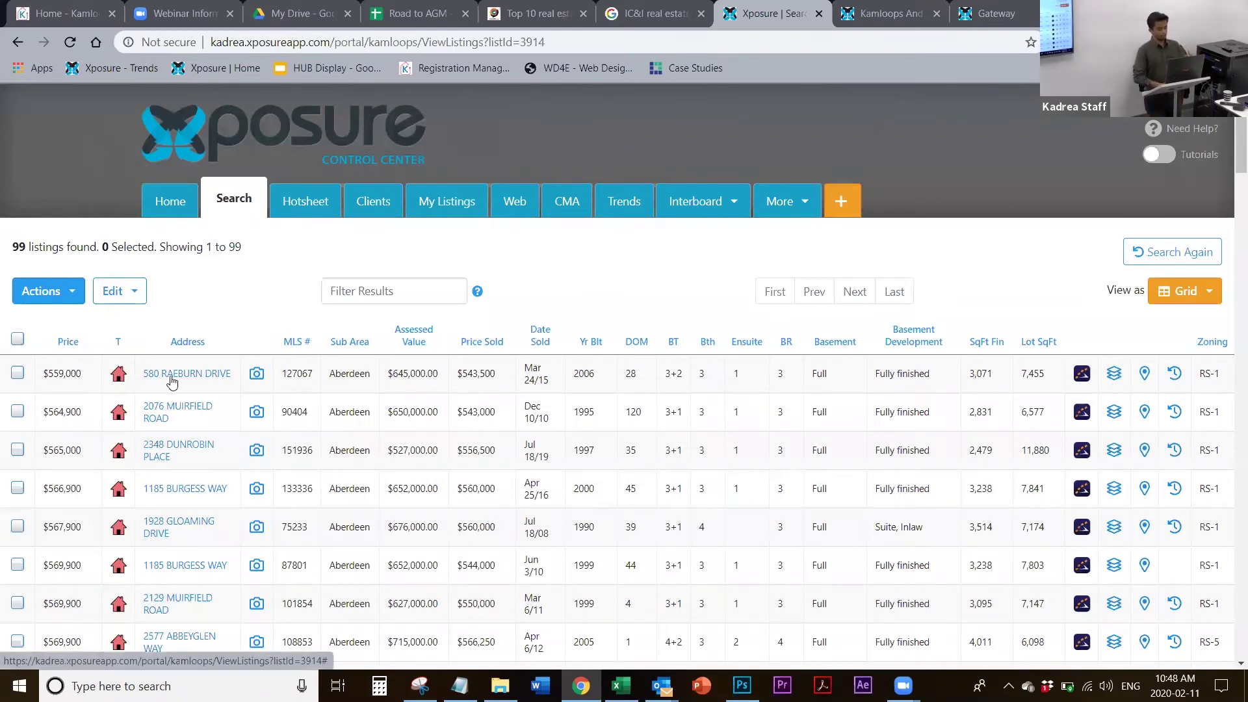
Open the $559,000 listing in Autoprop, review its summary sheet down to the school catchment, and switch back to the Xposure results
left_click(1114, 377)
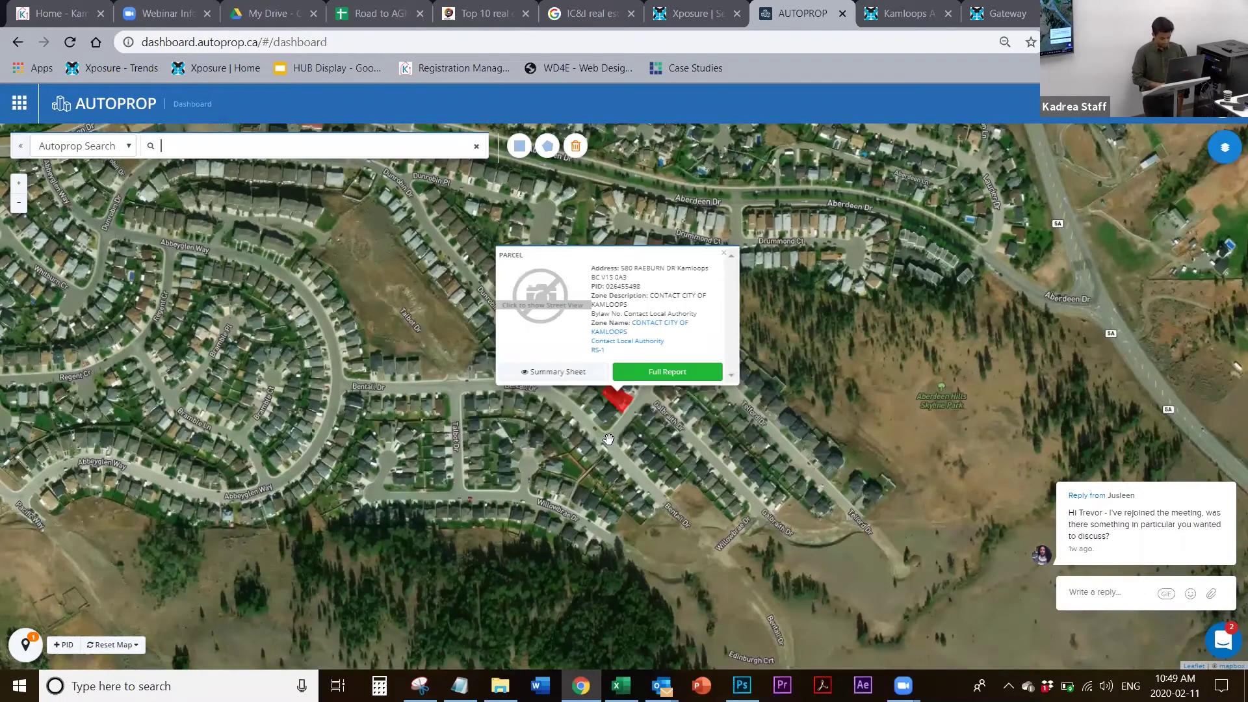
left_click(572, 375)
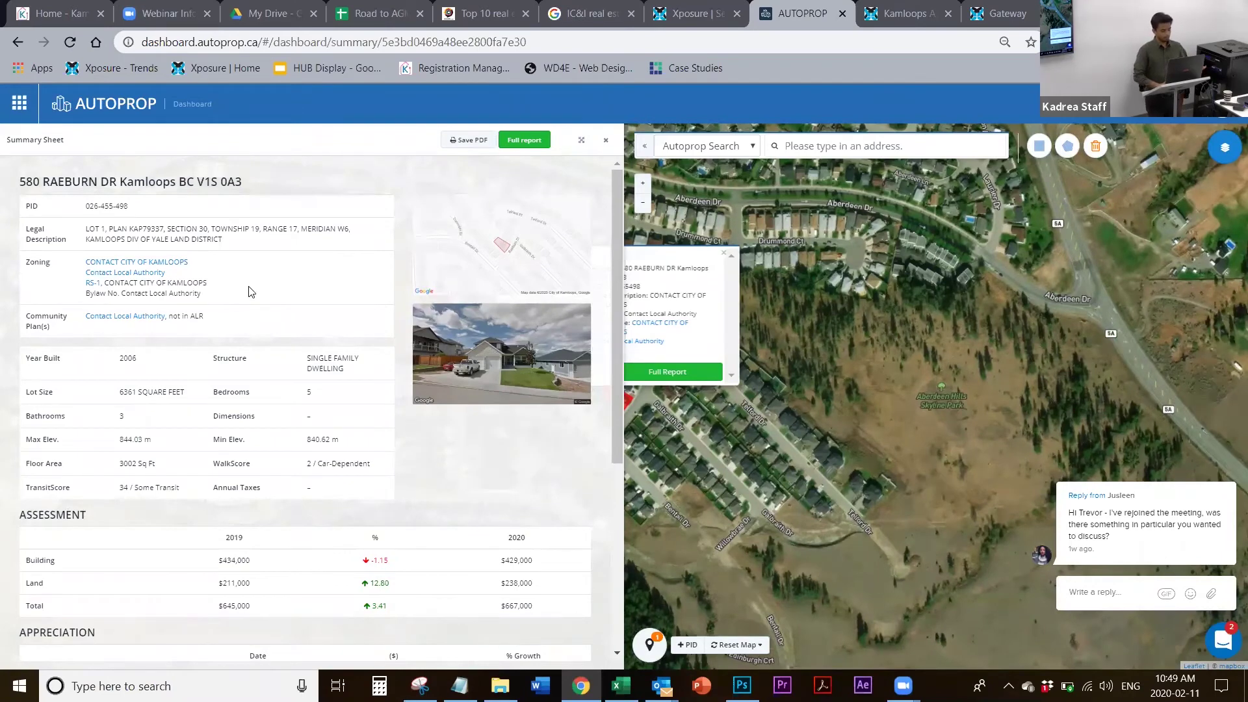
scroll(240, 279, "down", 3)
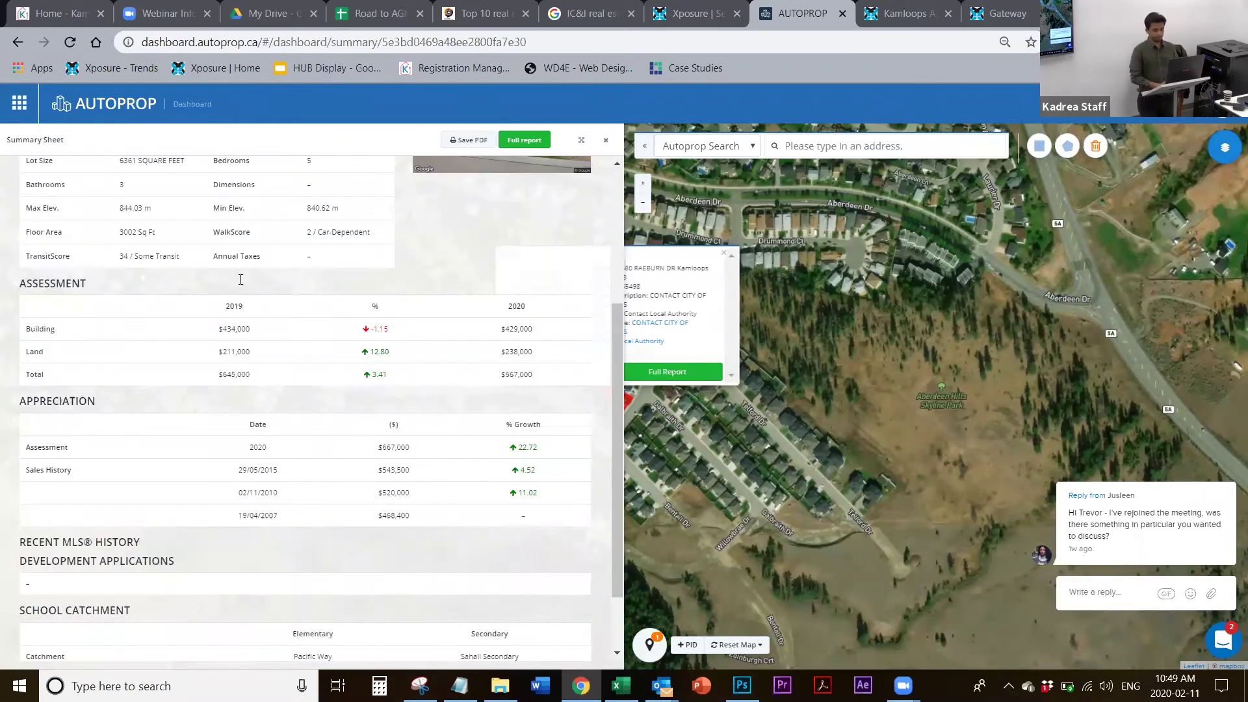
scroll(312, 403, "down", 1)
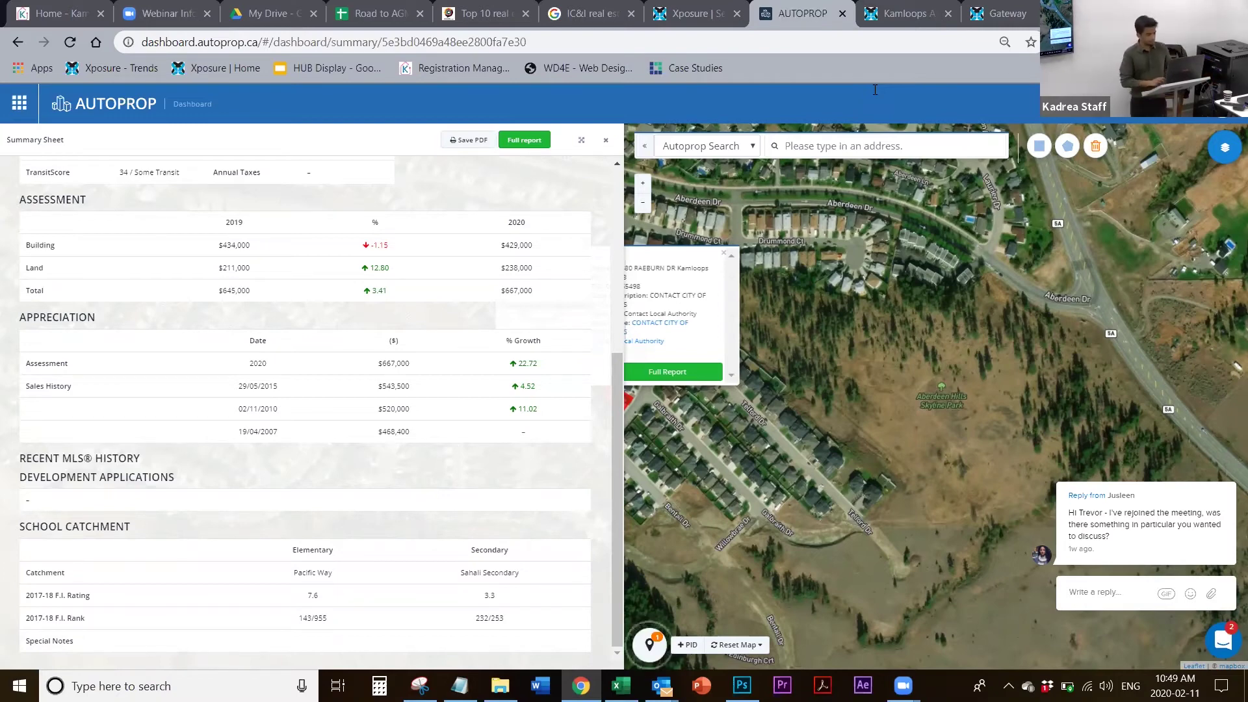
left_click(668, 22)
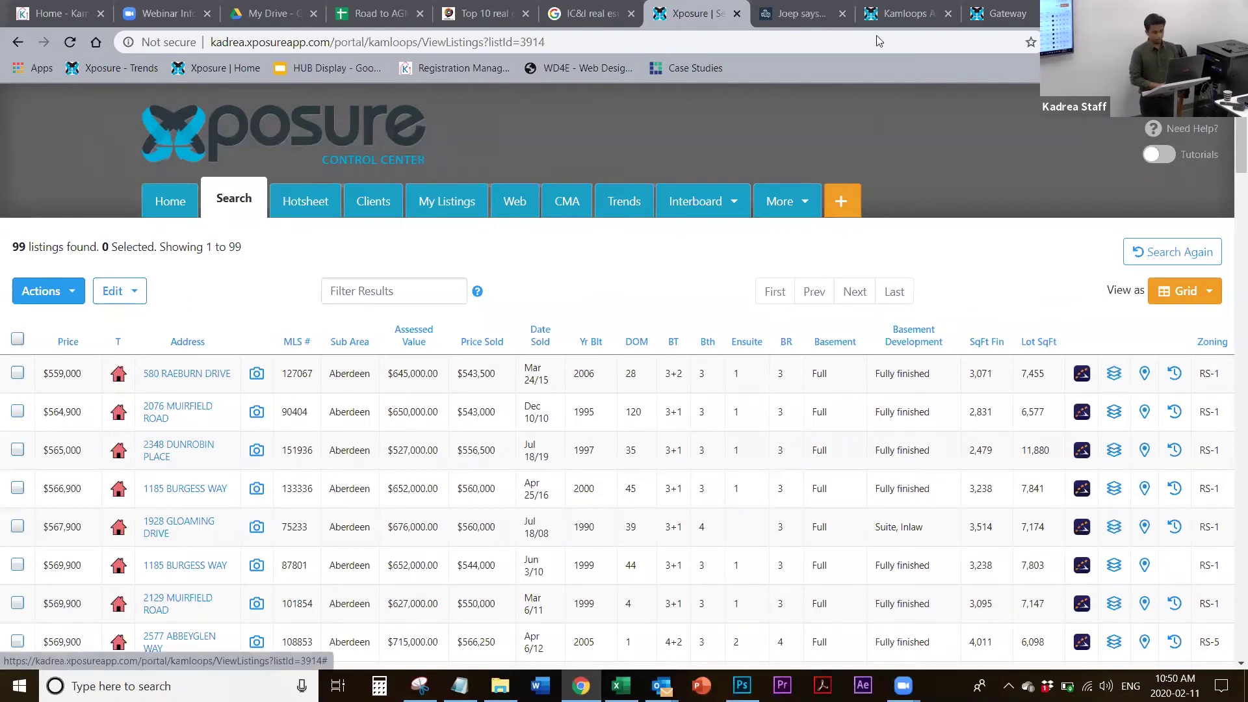
Switch to Autoprop, look over the summary sheet and the full property report, and close the report to return to the Xposure results
left_click(800, 14)
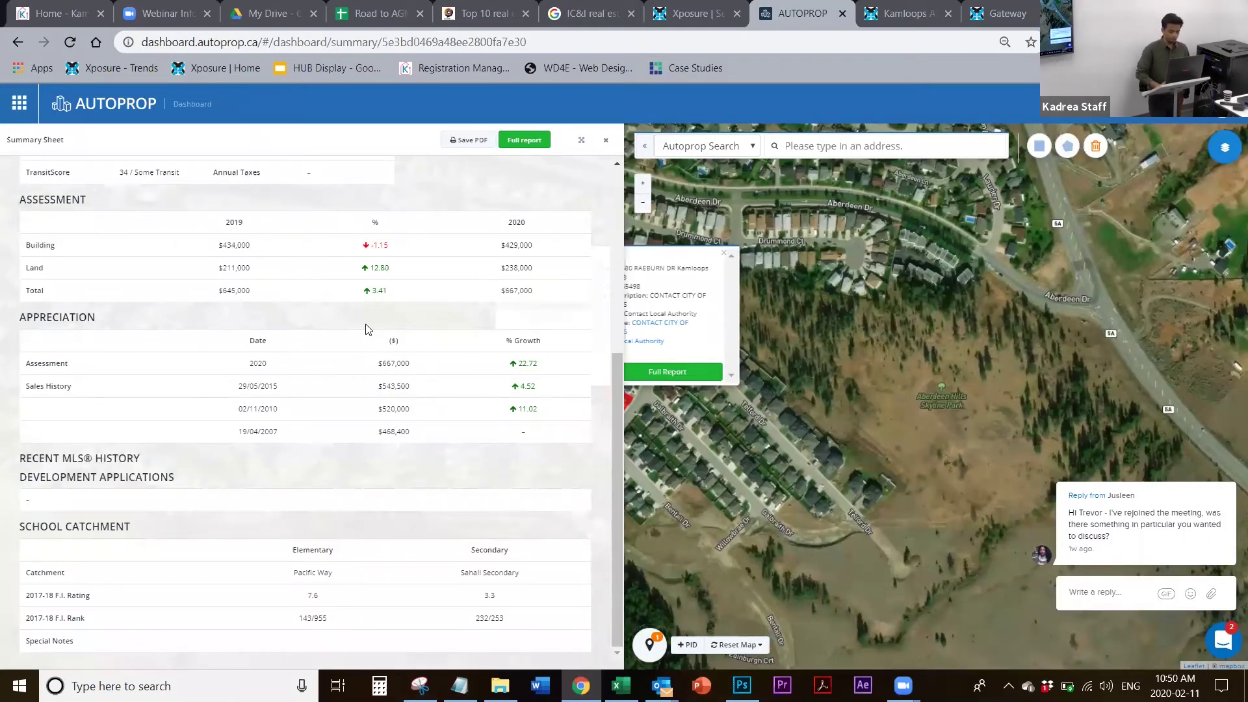
scroll(365, 328, "up", 3)
scroll(366, 328, "down", 3)
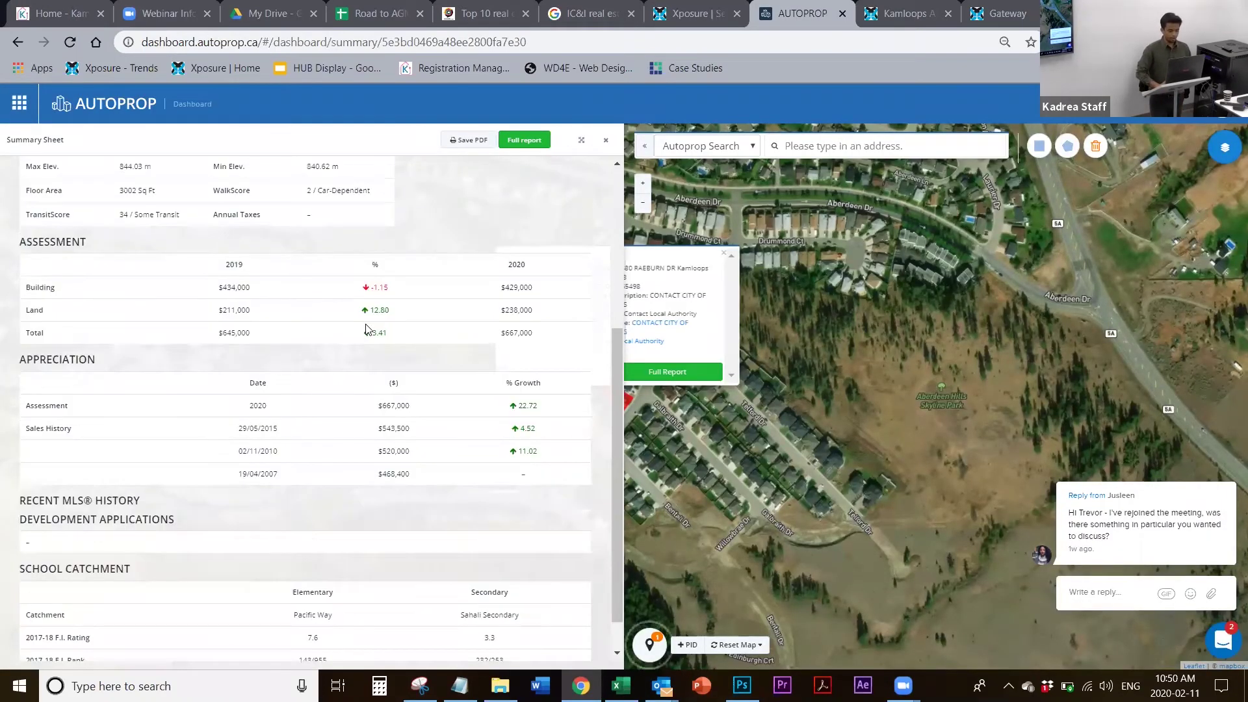
scroll(365, 328, "up", 4)
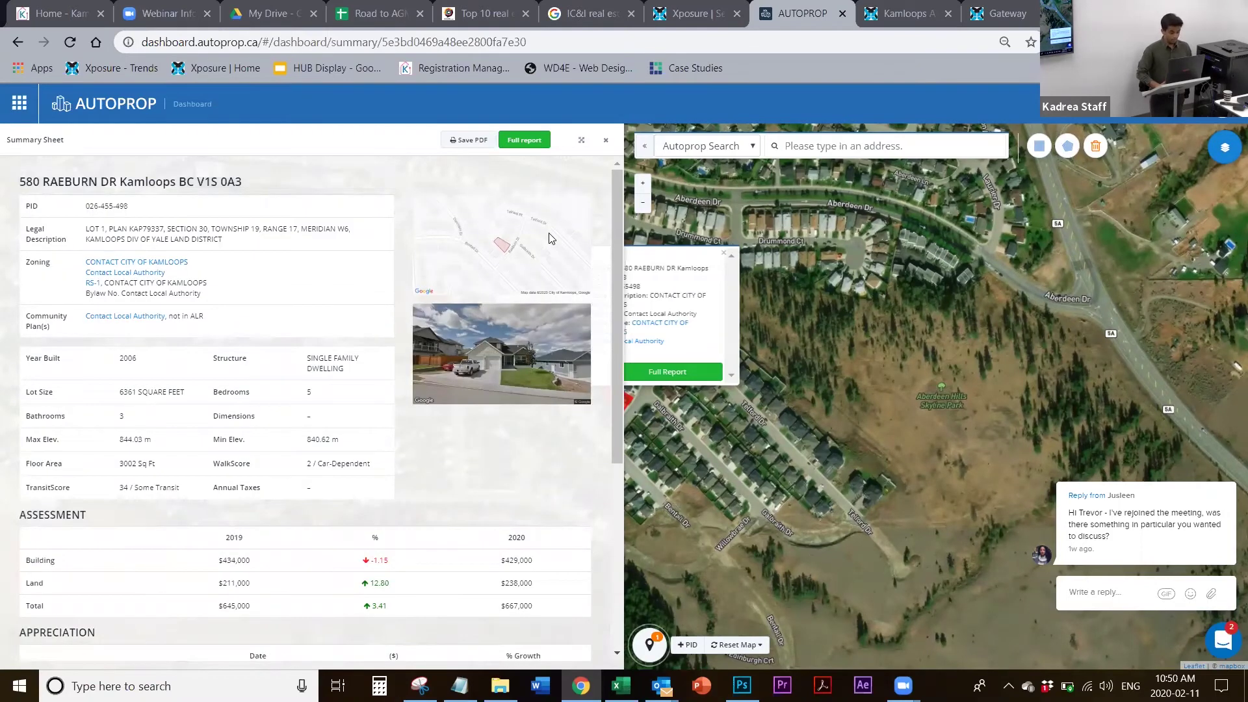
left_click(527, 144)
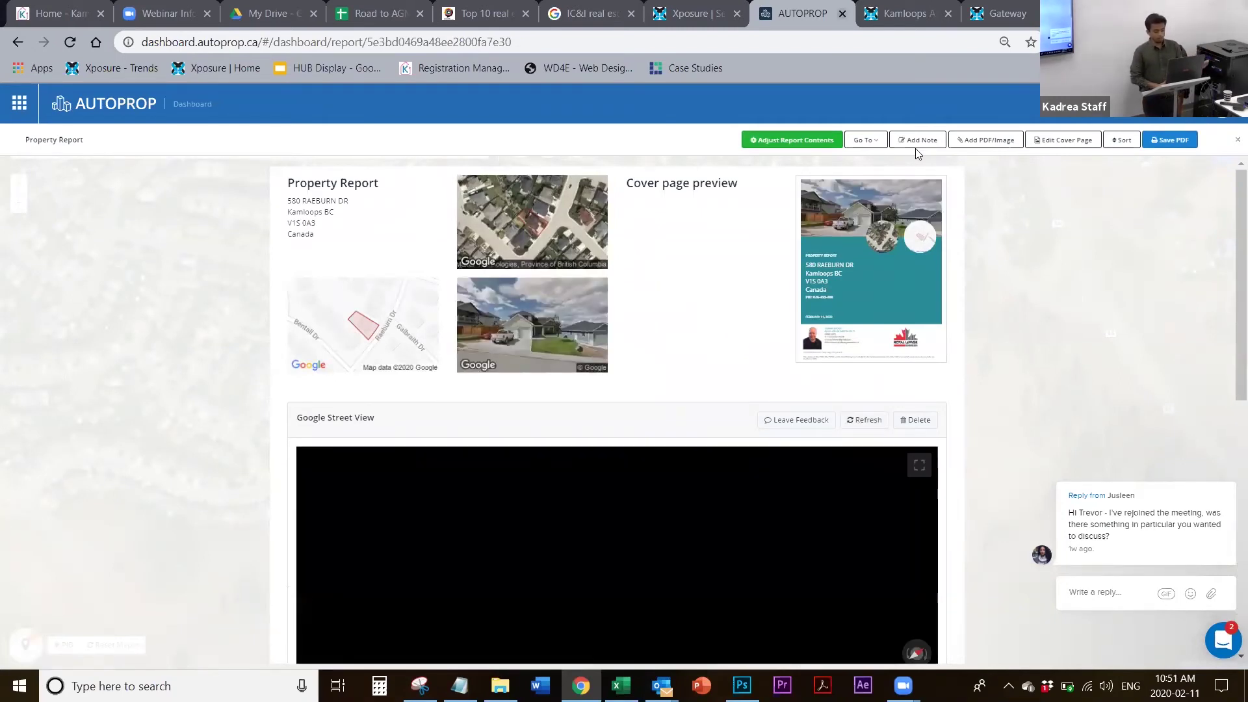
key("ctrl+w")
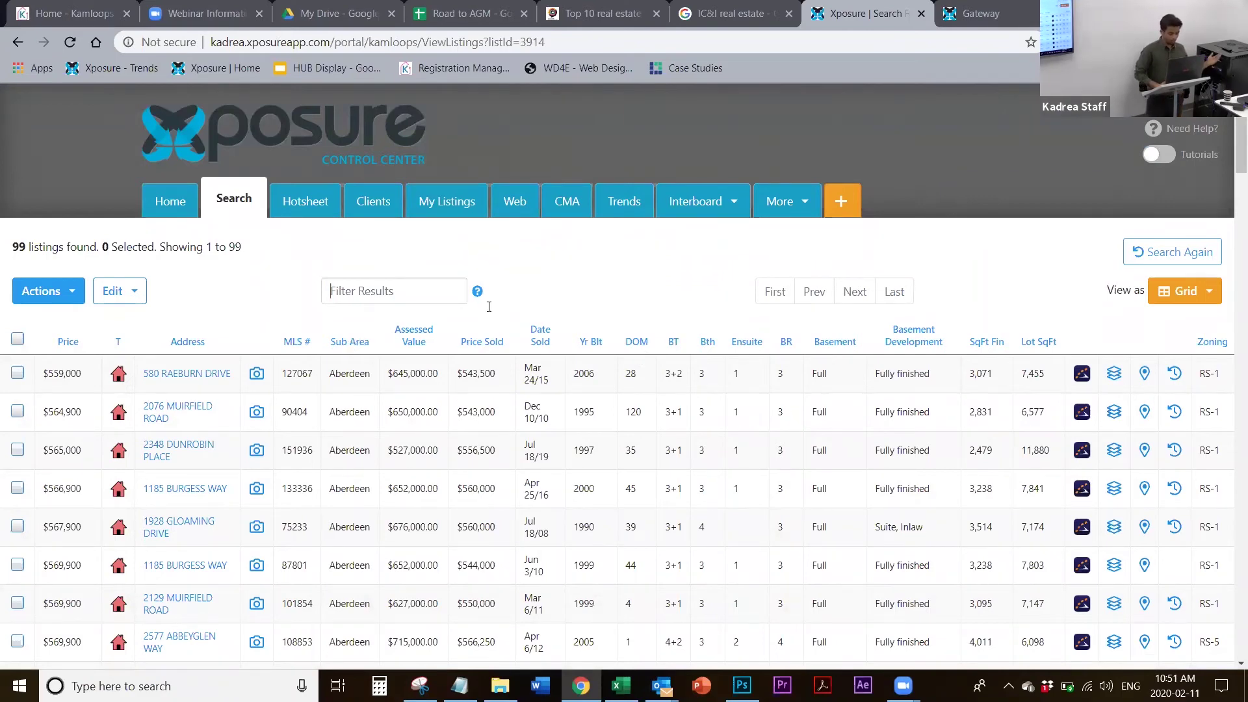
Select the $559,000, $564,900 and $565,000 listings and copy them to the listings clipboard
left_click(131, 294)
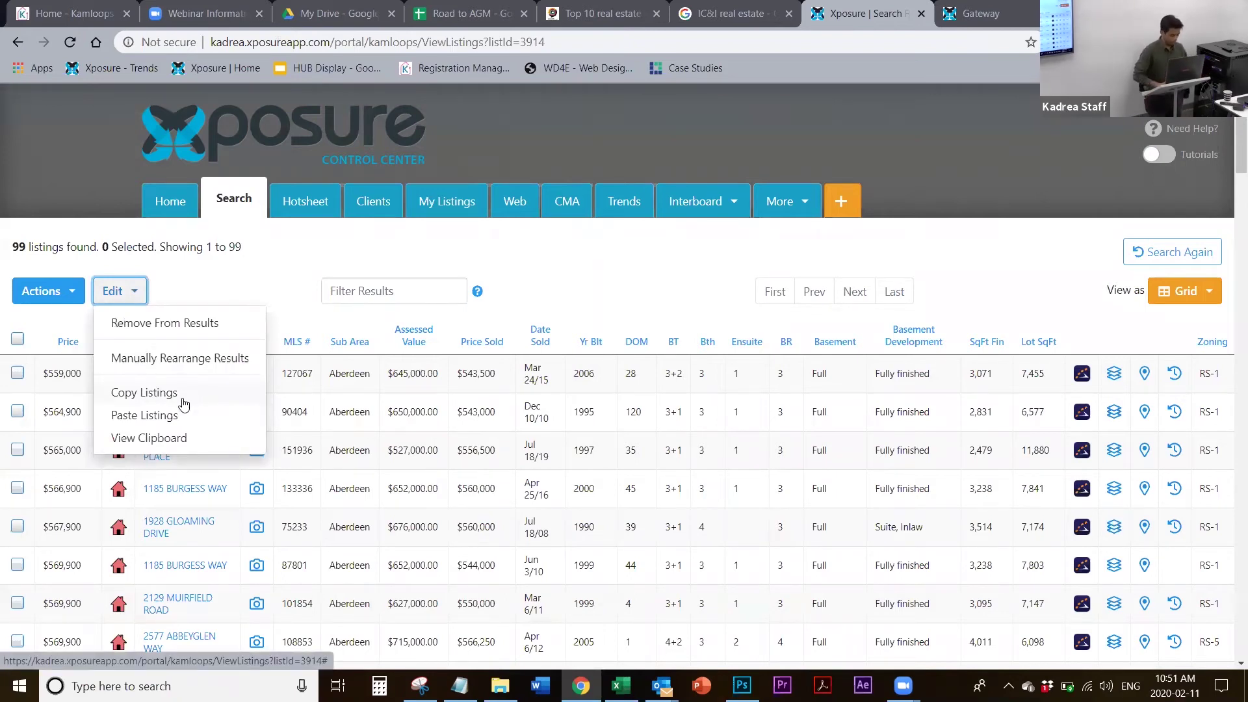
left_click(18, 376)
left_click(18, 411)
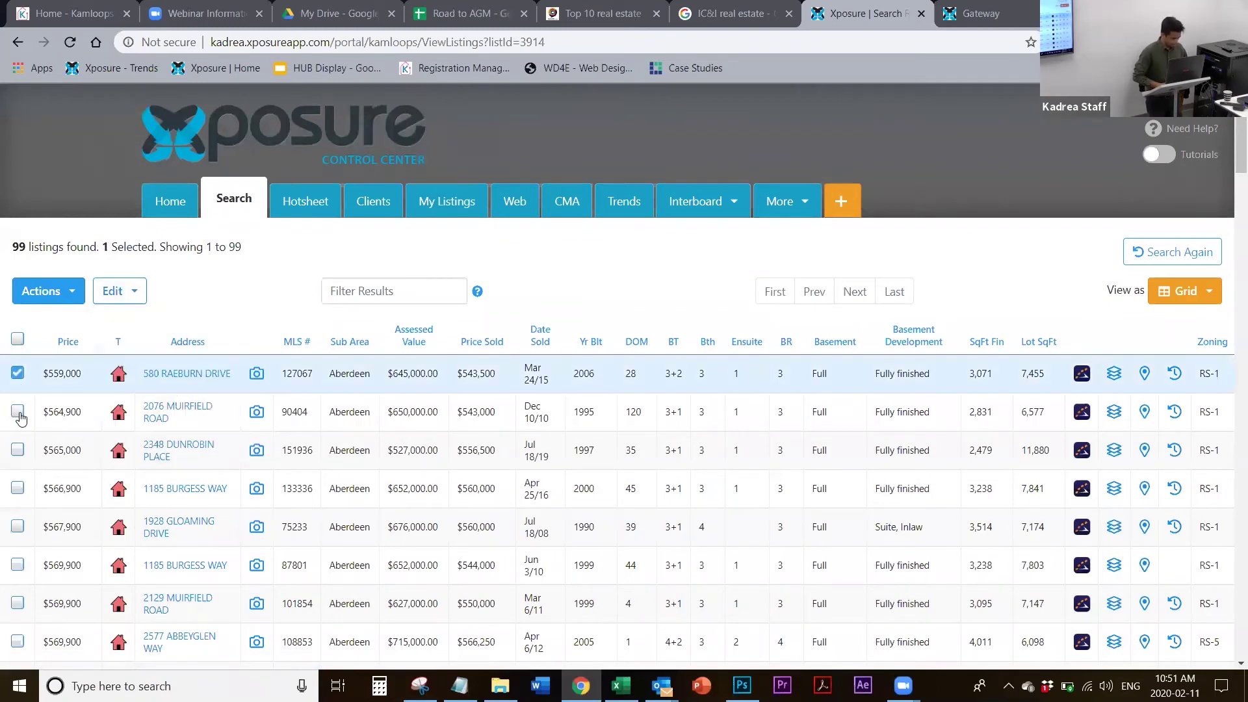
left_click(17, 450)
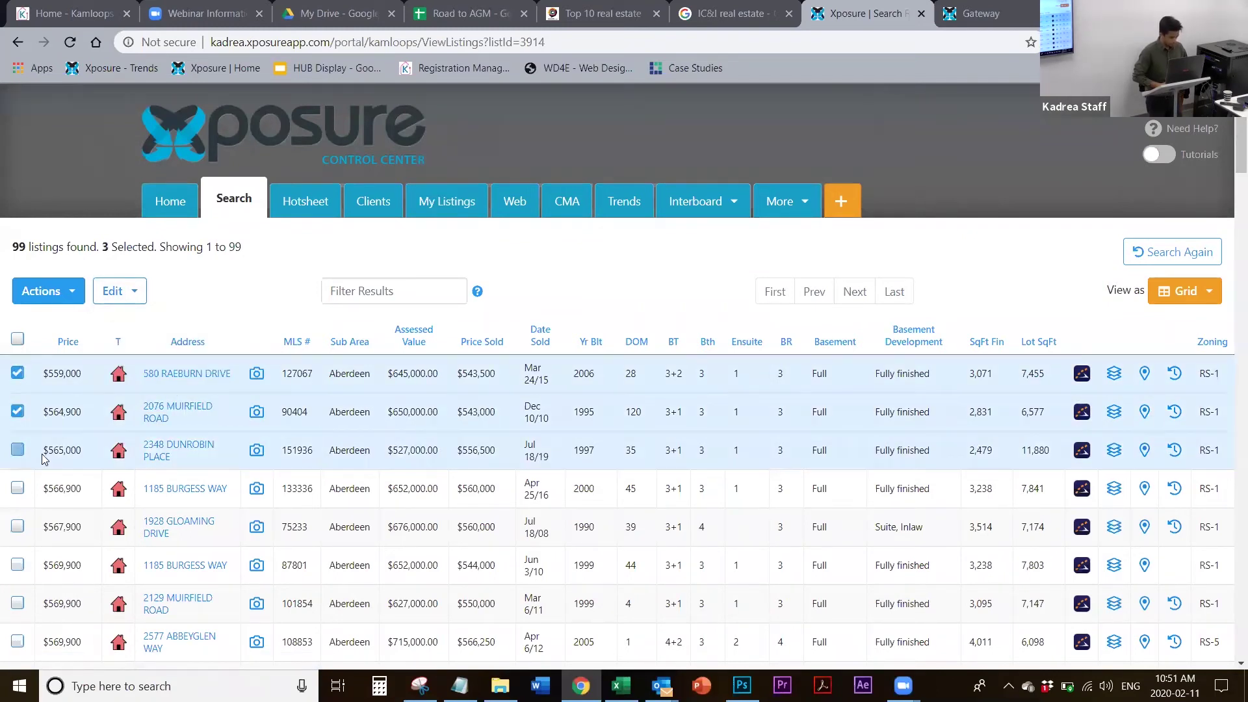
left_click(125, 292)
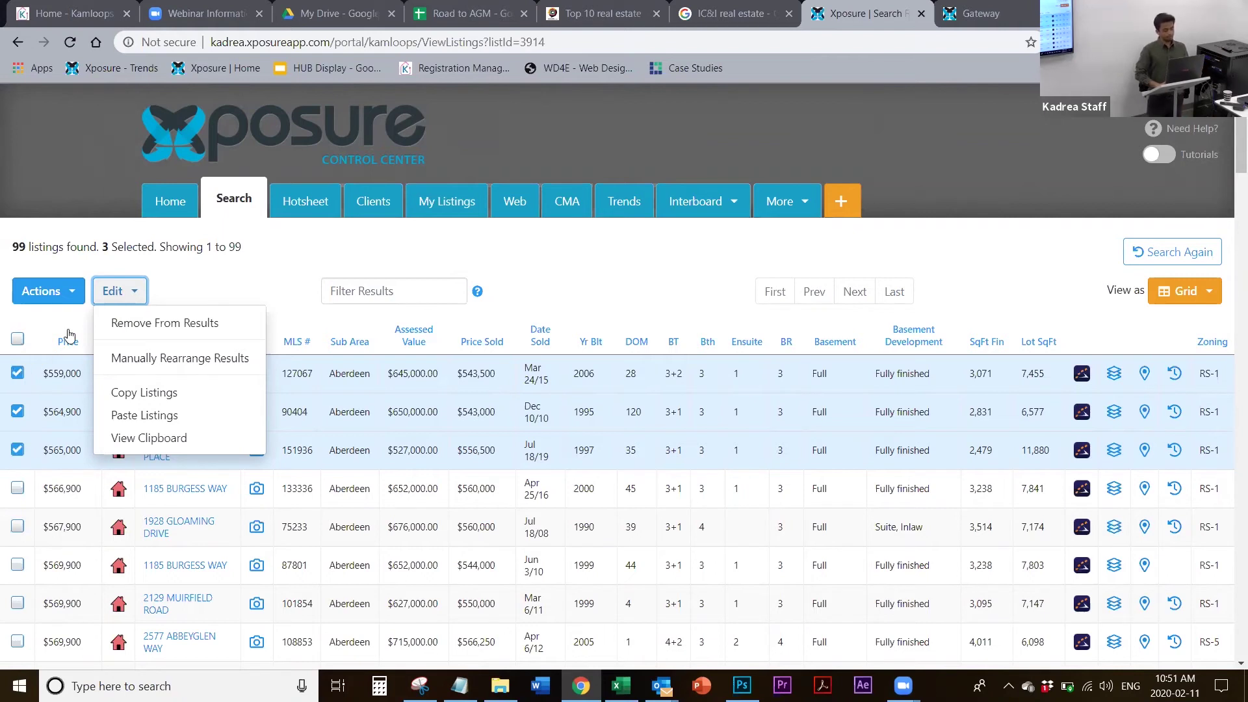
left_click(159, 395)
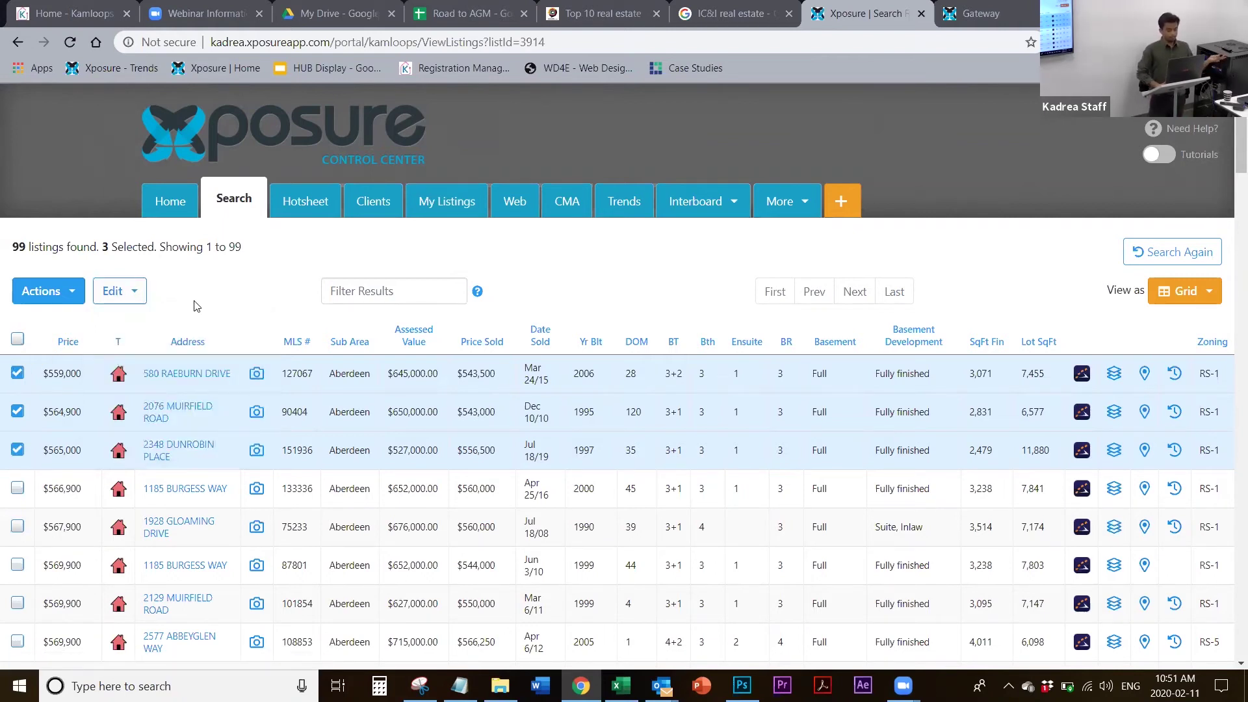
Load the saved suites list from the search page and paste the three copied listings into it
left_click(232, 201)
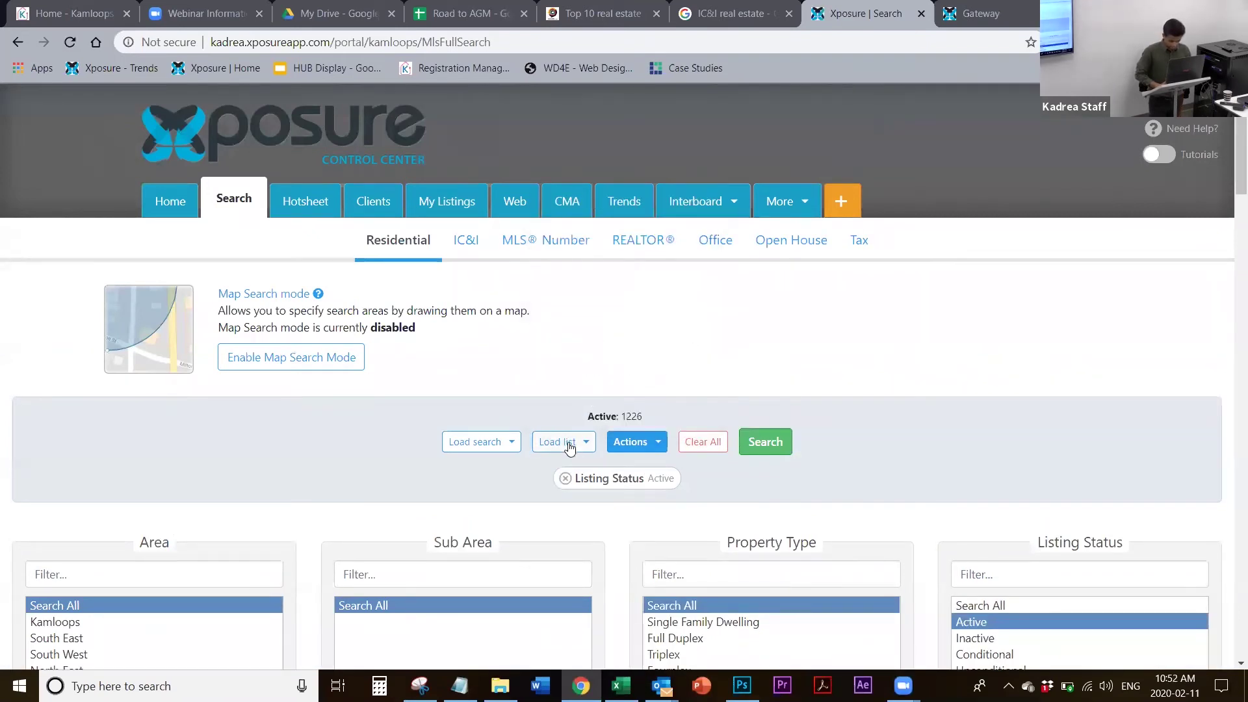
left_click(569, 444)
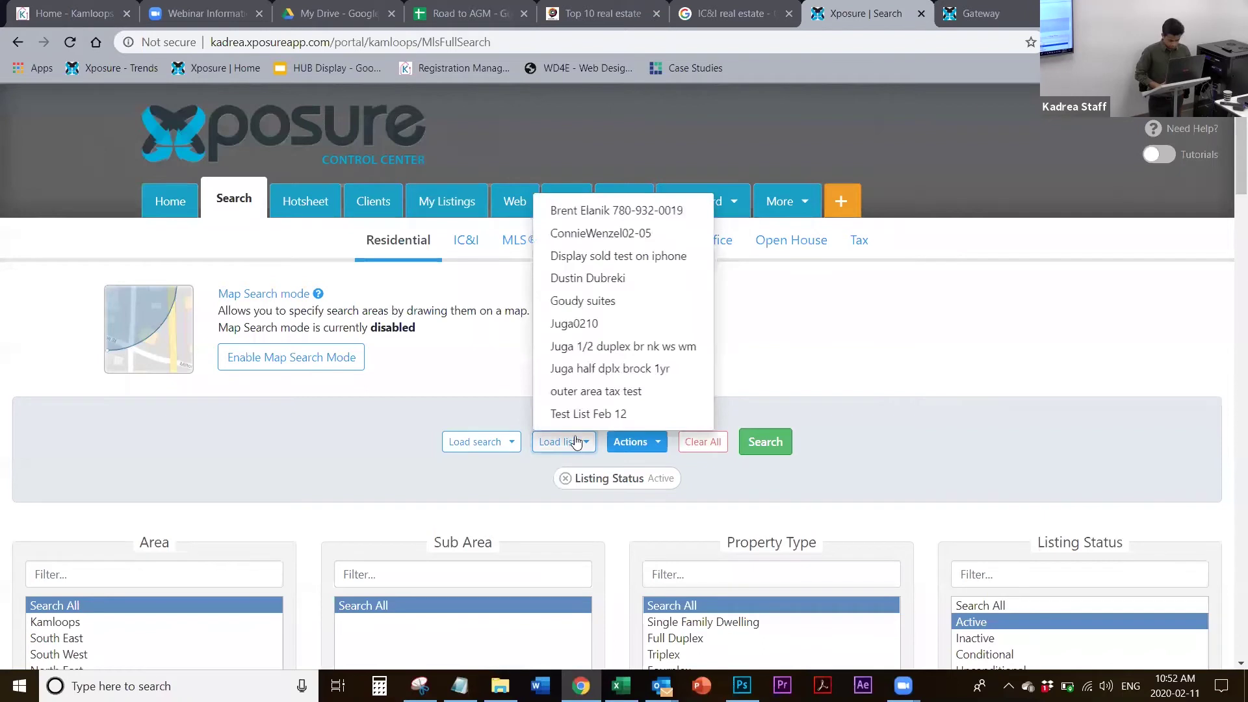
left_click(619, 306)
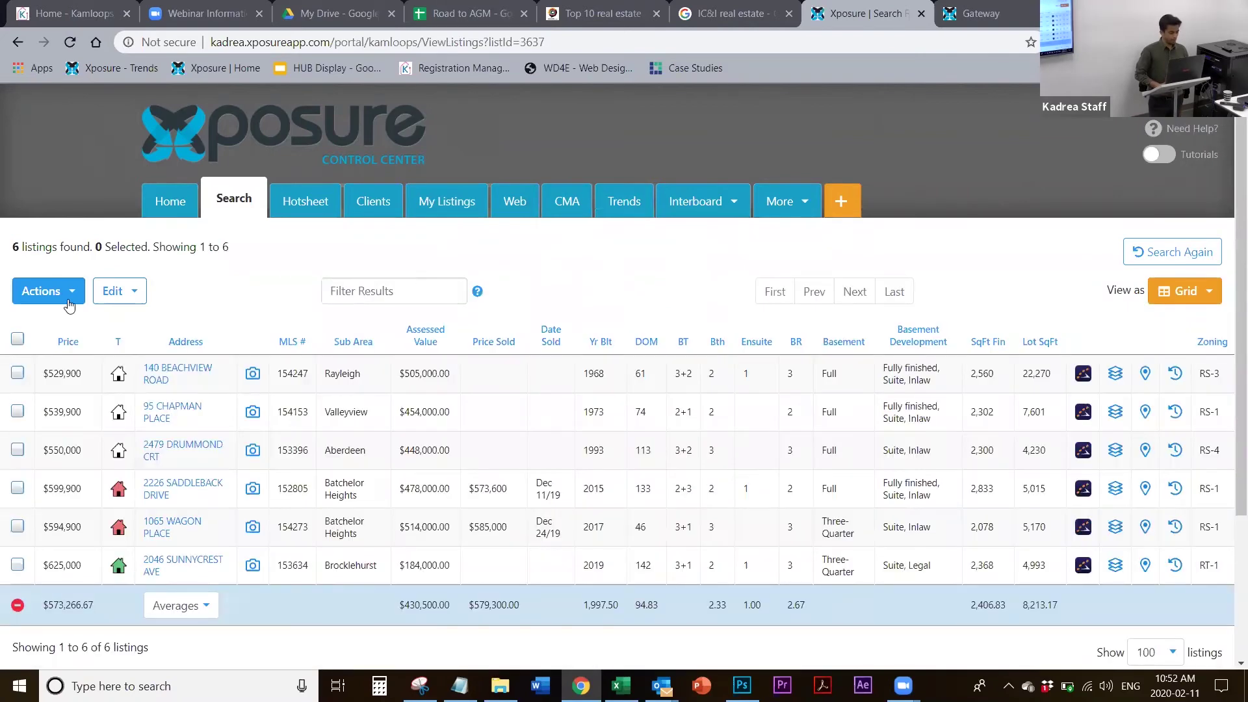
left_click(121, 296)
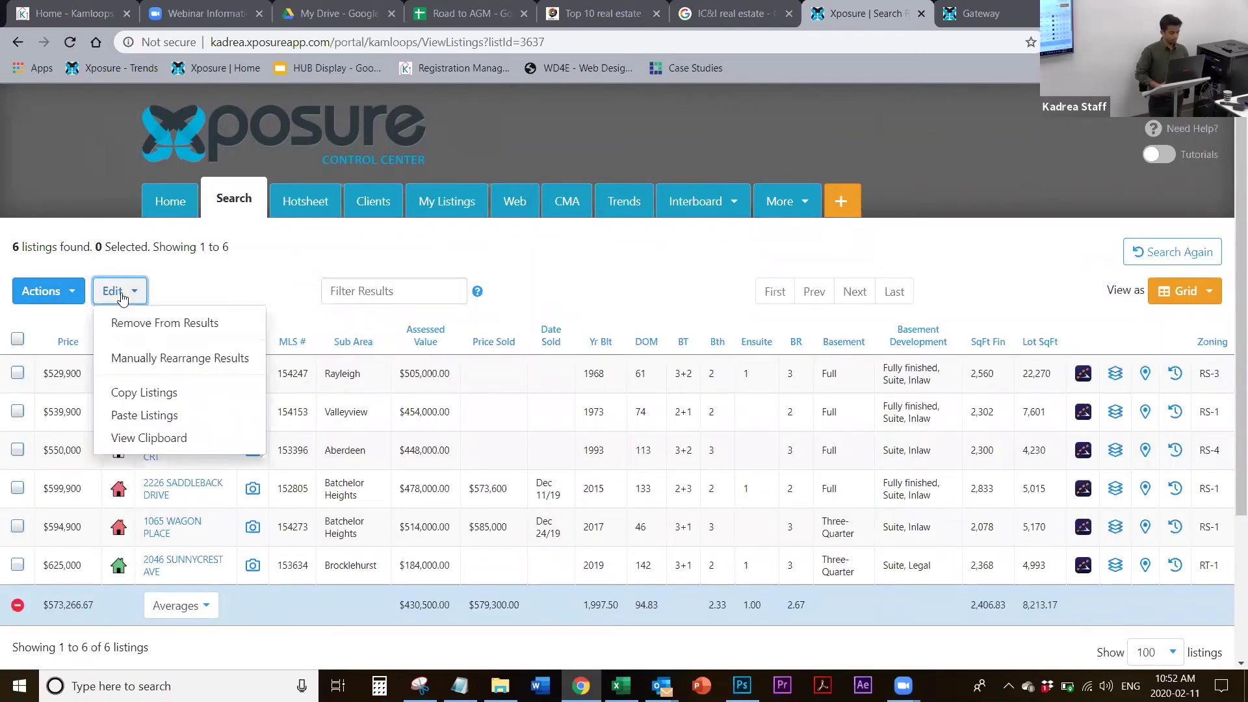
left_click(155, 416)
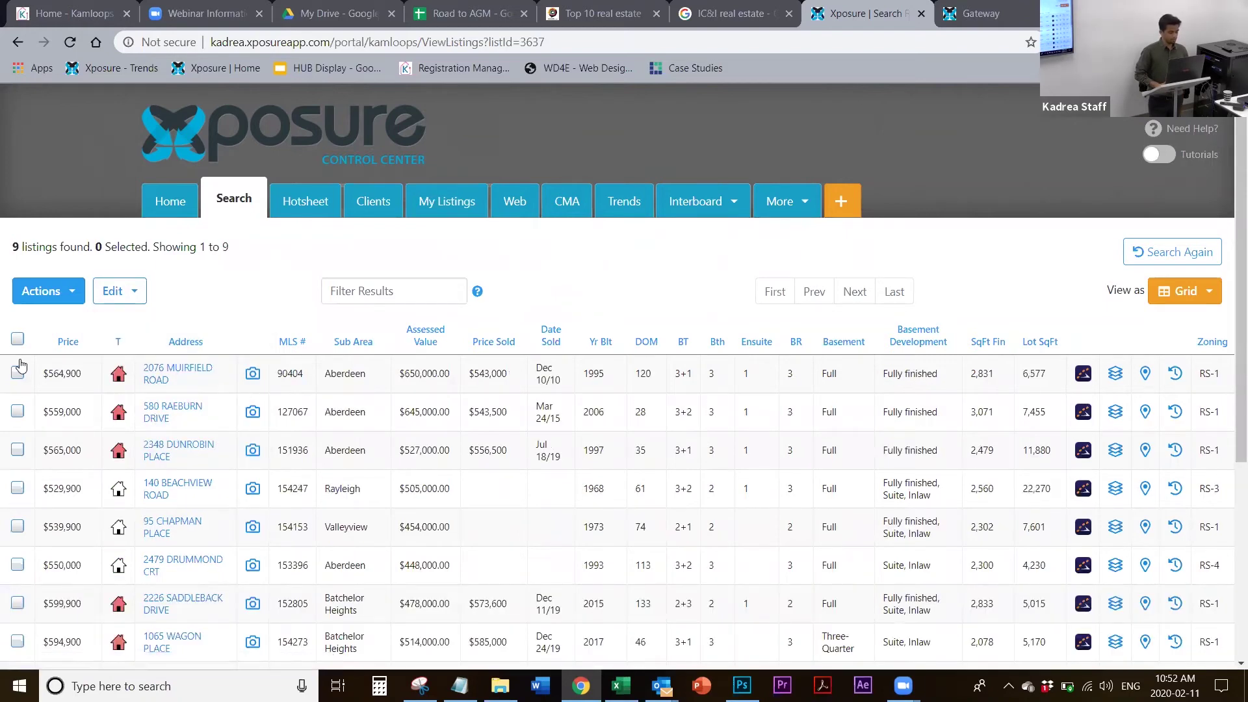
Select the $564,900, $559,000 and $565,000 listings and remove them from the results
left_click(17, 372)
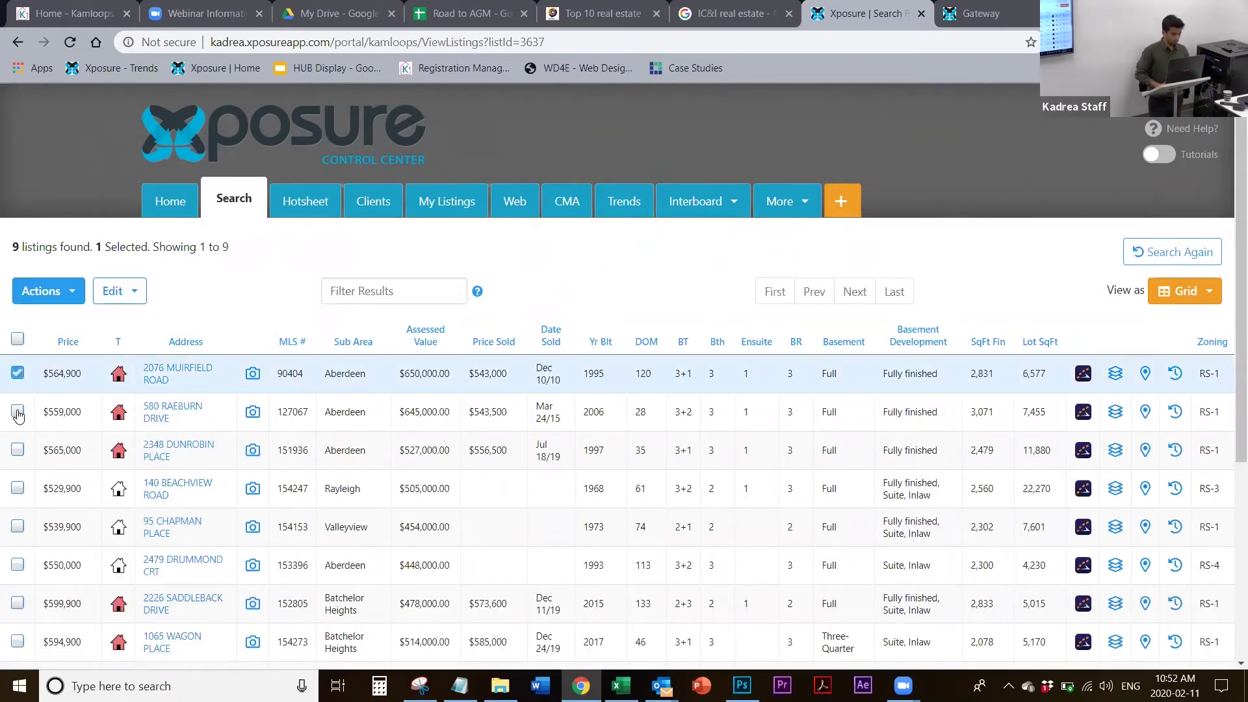
left_click(18, 413)
left_click(18, 451)
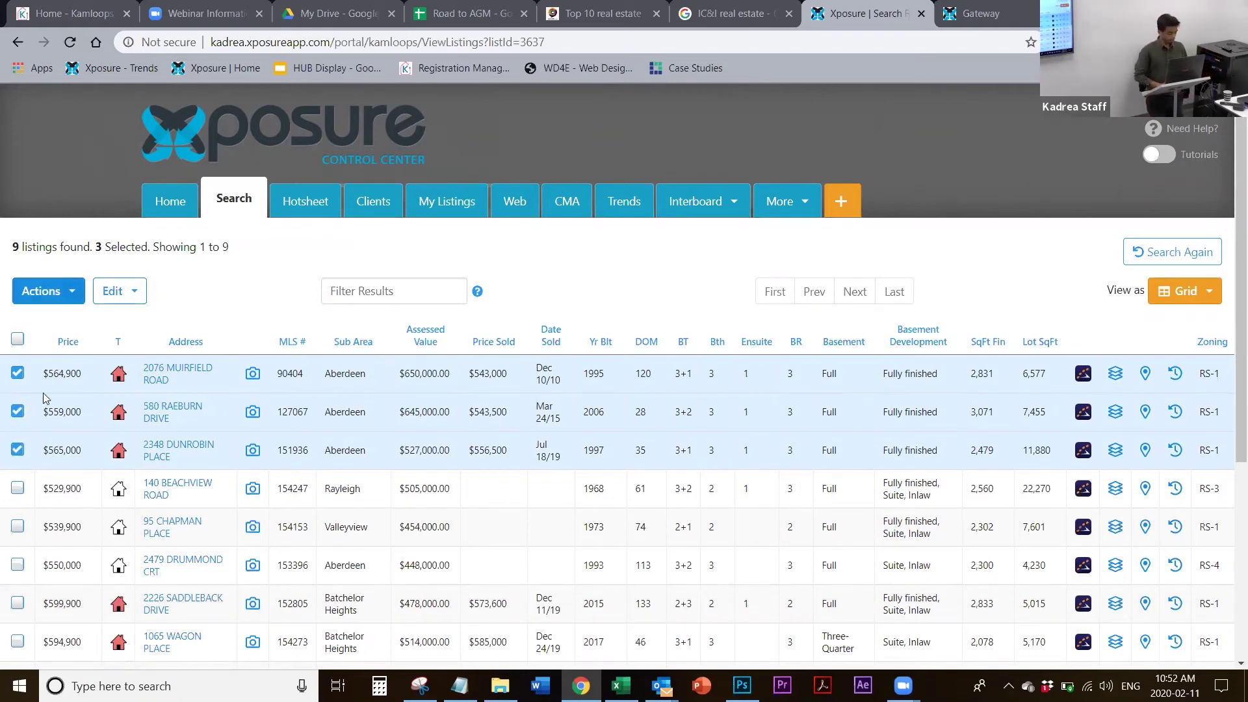
left_click(75, 281)
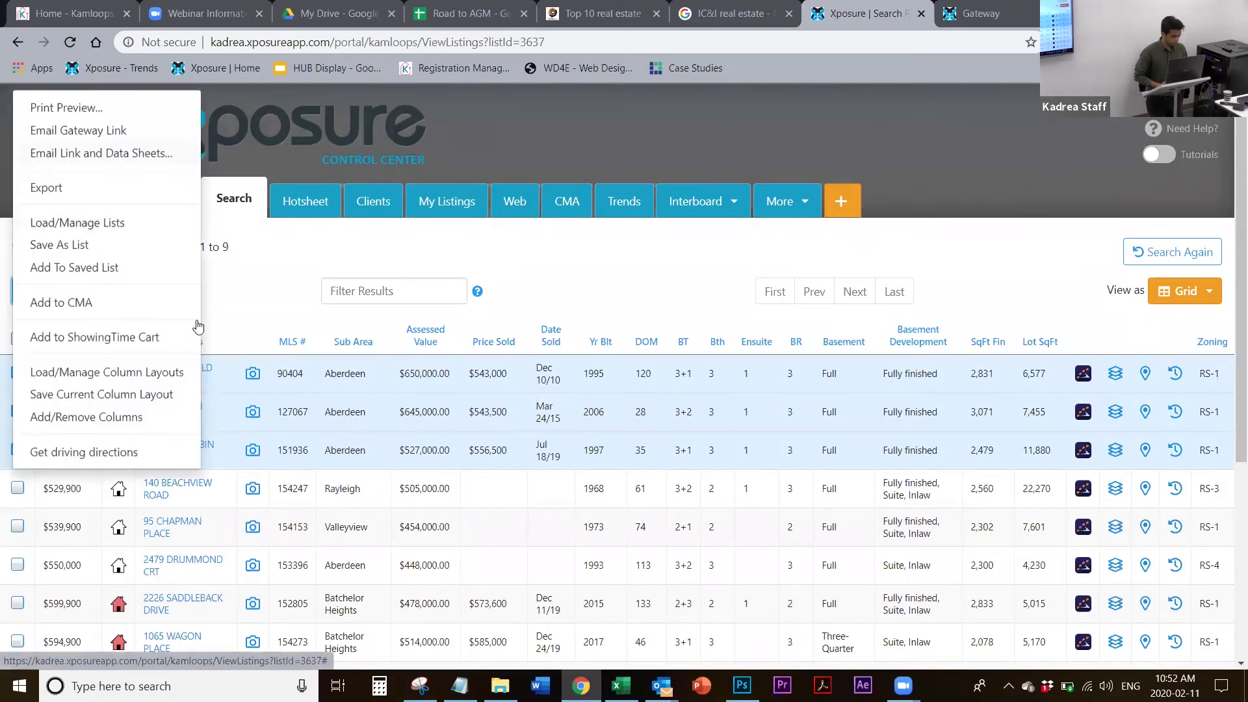
left_click(273, 290)
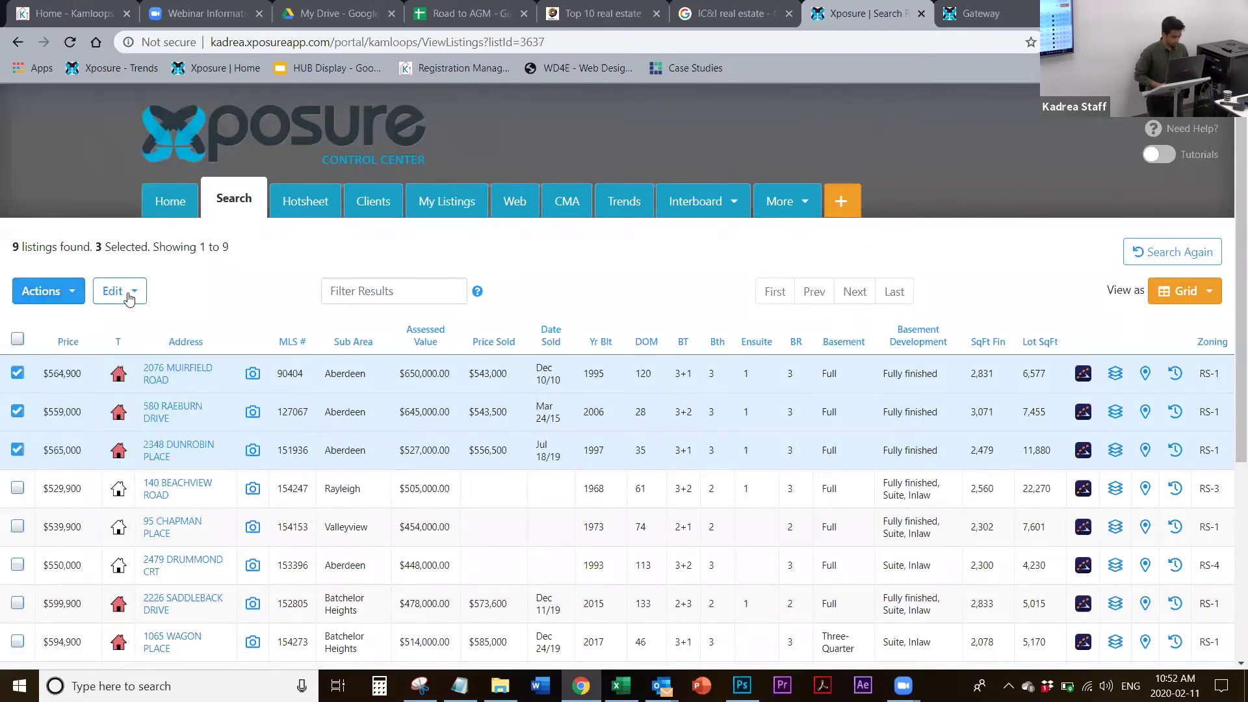
left_click(129, 297)
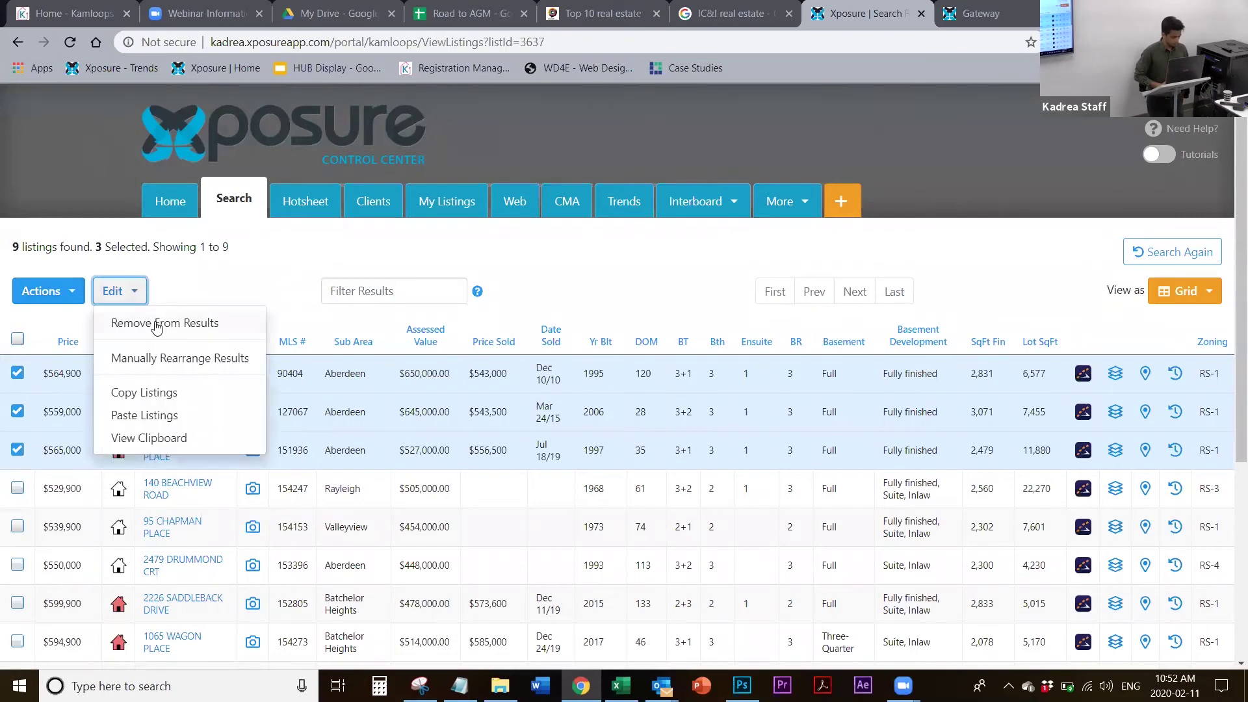
left_click(155, 323)
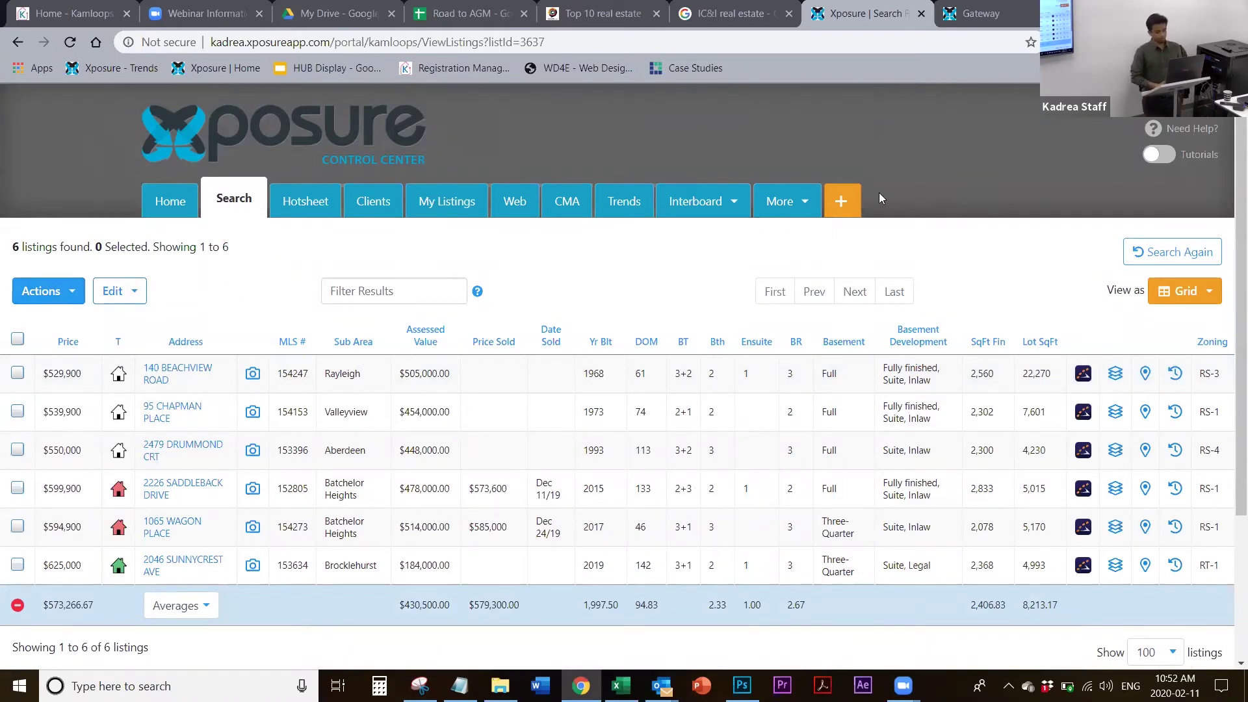
Create a new Xposure session in a separate tab and load the saved list Test List Feb 12 there
left_click(847, 206)
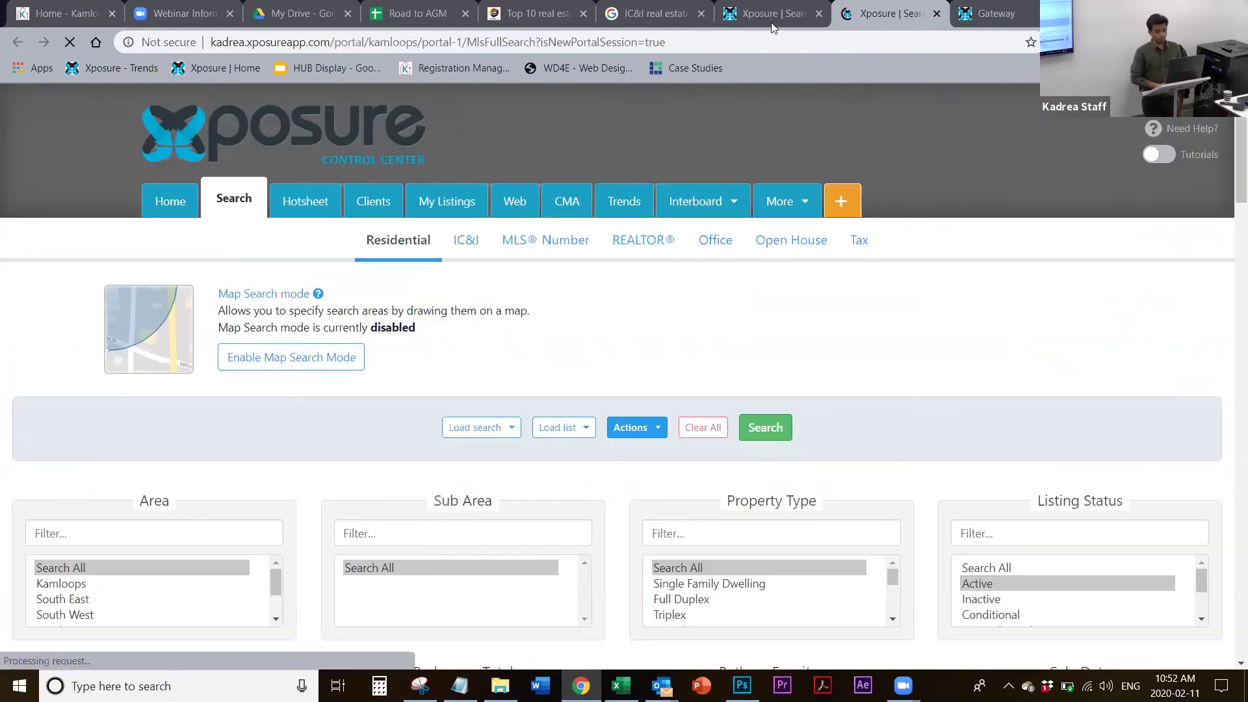
left_click(770, 22)
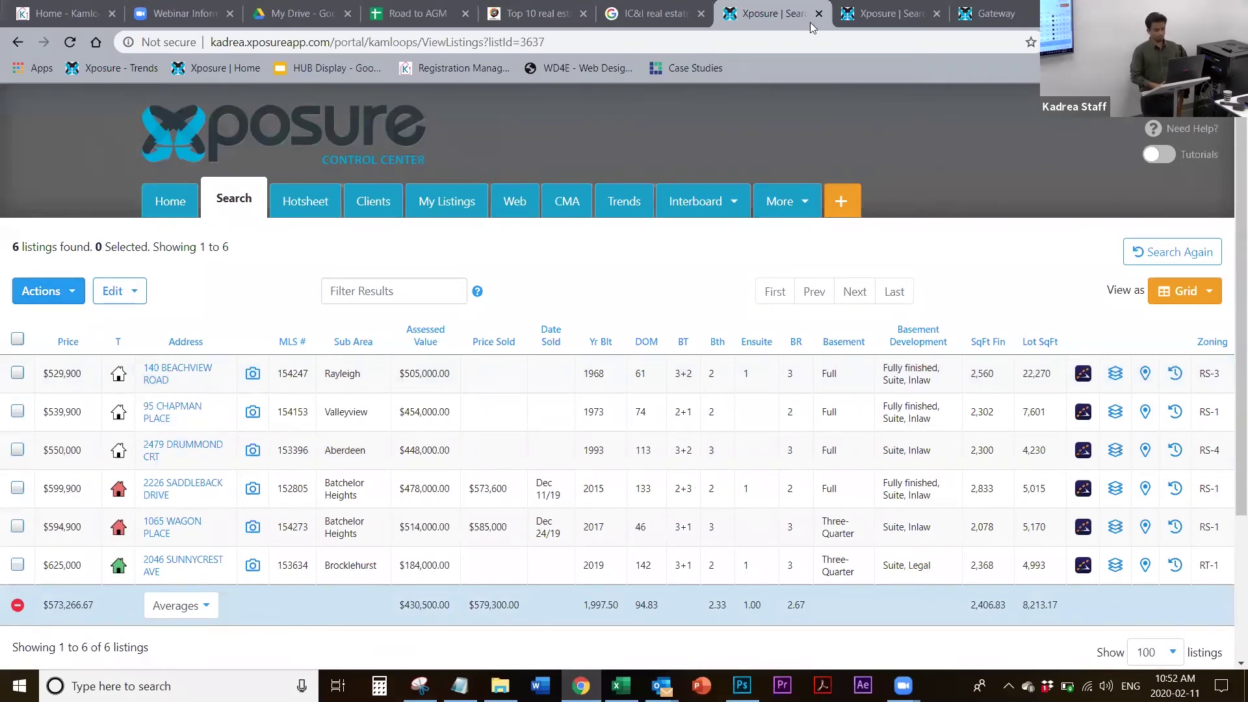
key("ctrl+Tab")
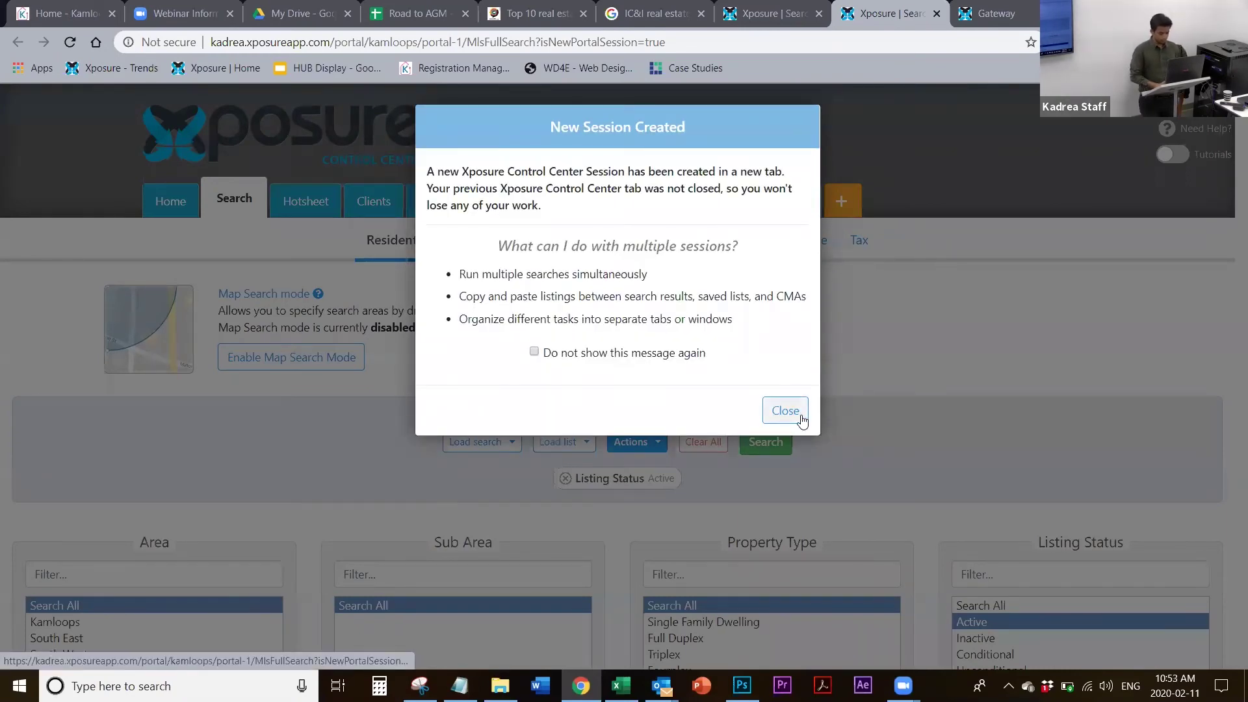
left_click(785, 411)
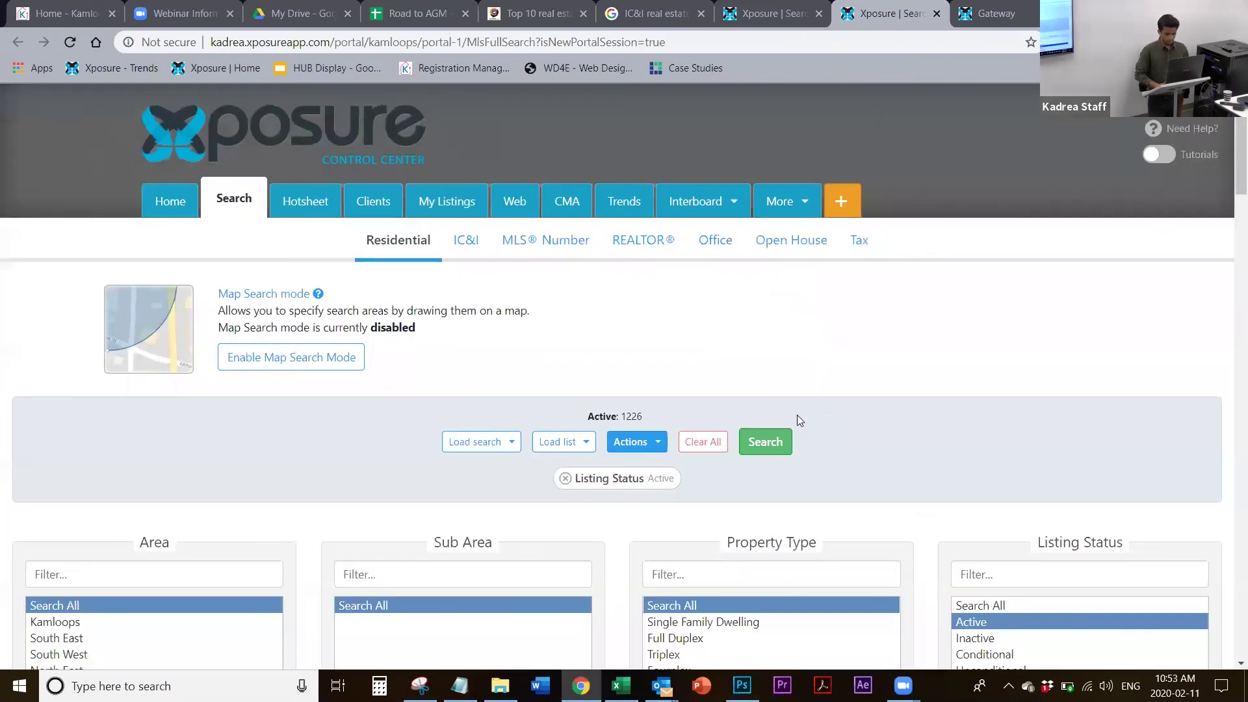
left_click(567, 448)
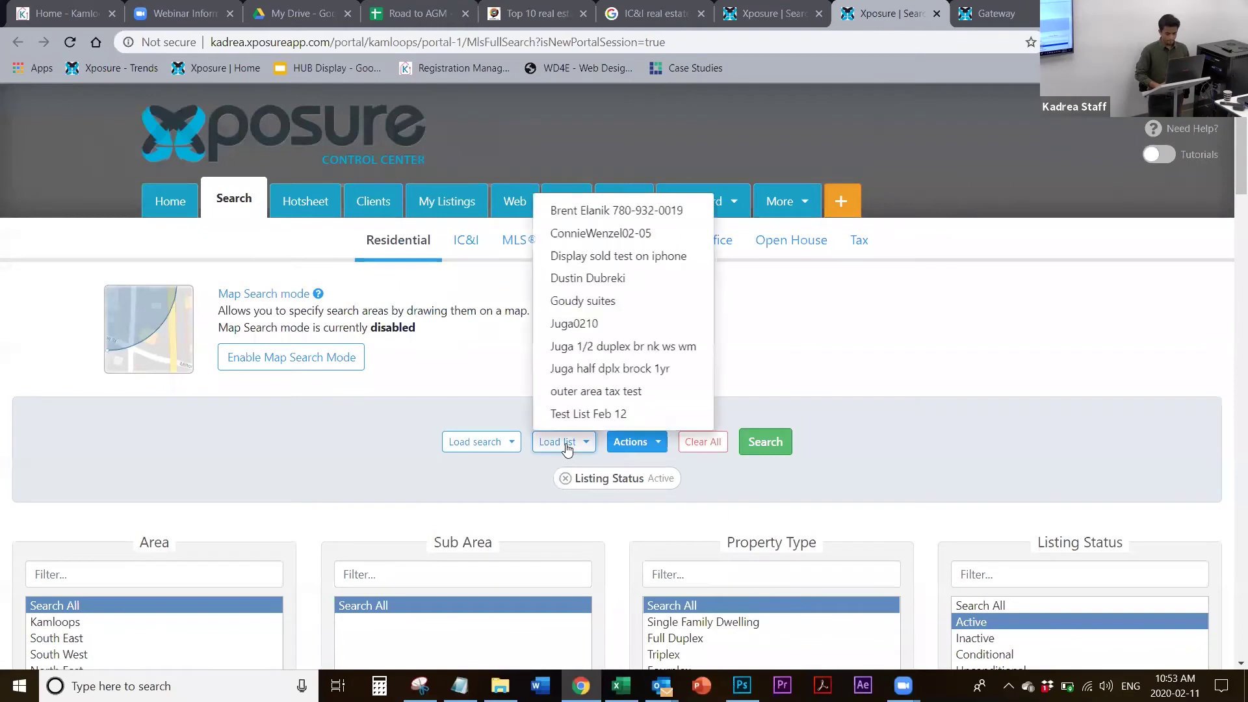
left_click(599, 412)
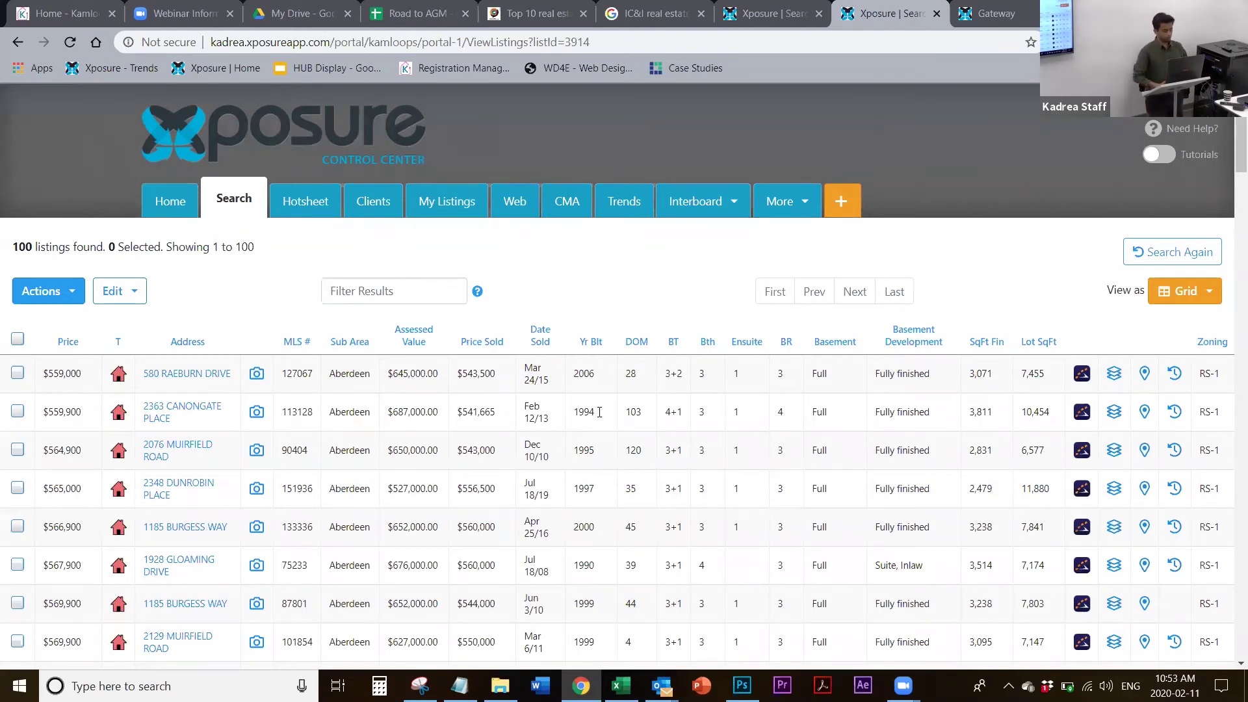
Select the $559,000 and $559,900 listings in the loaded test list and copy them to the listings clipboard
left_click(17, 373)
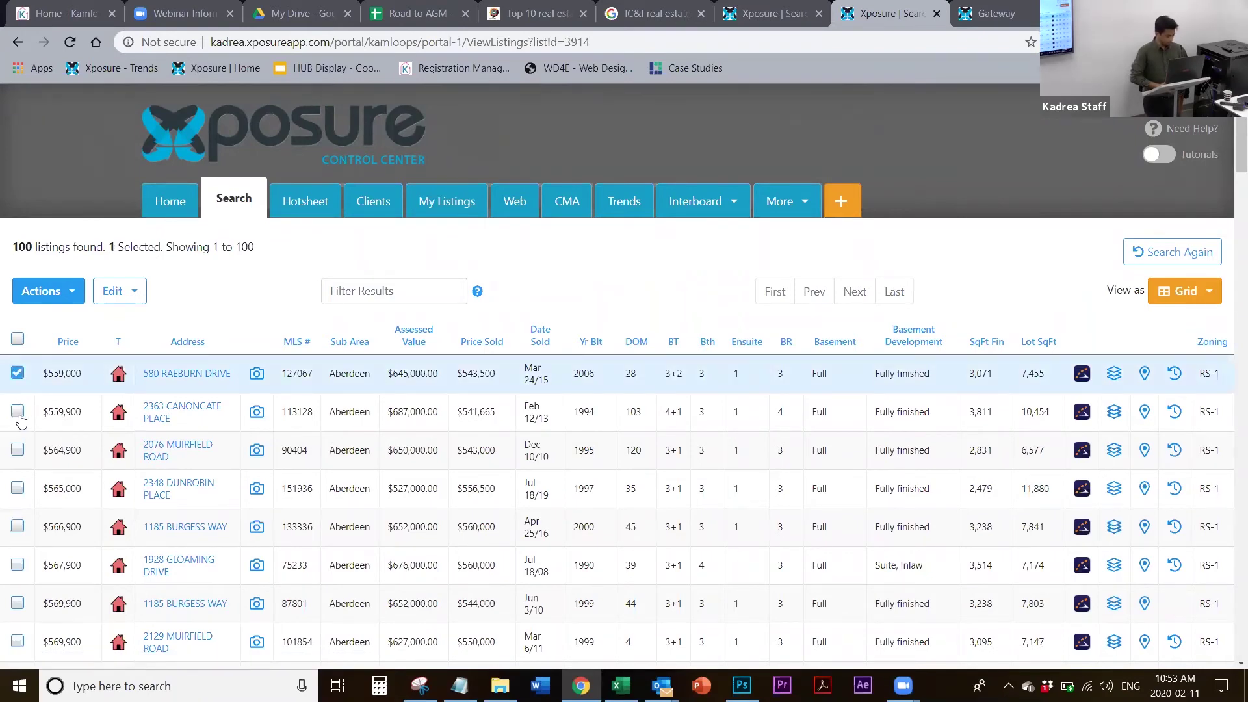
left_click(17, 411)
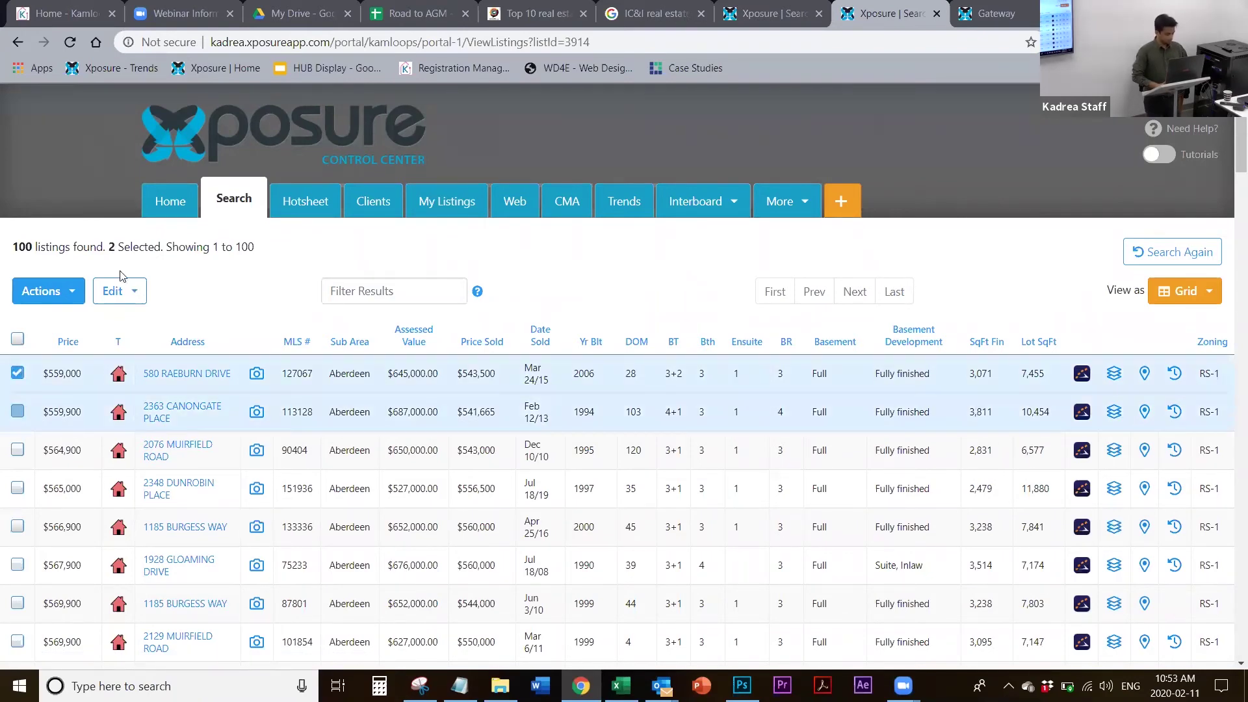
left_click(119, 295)
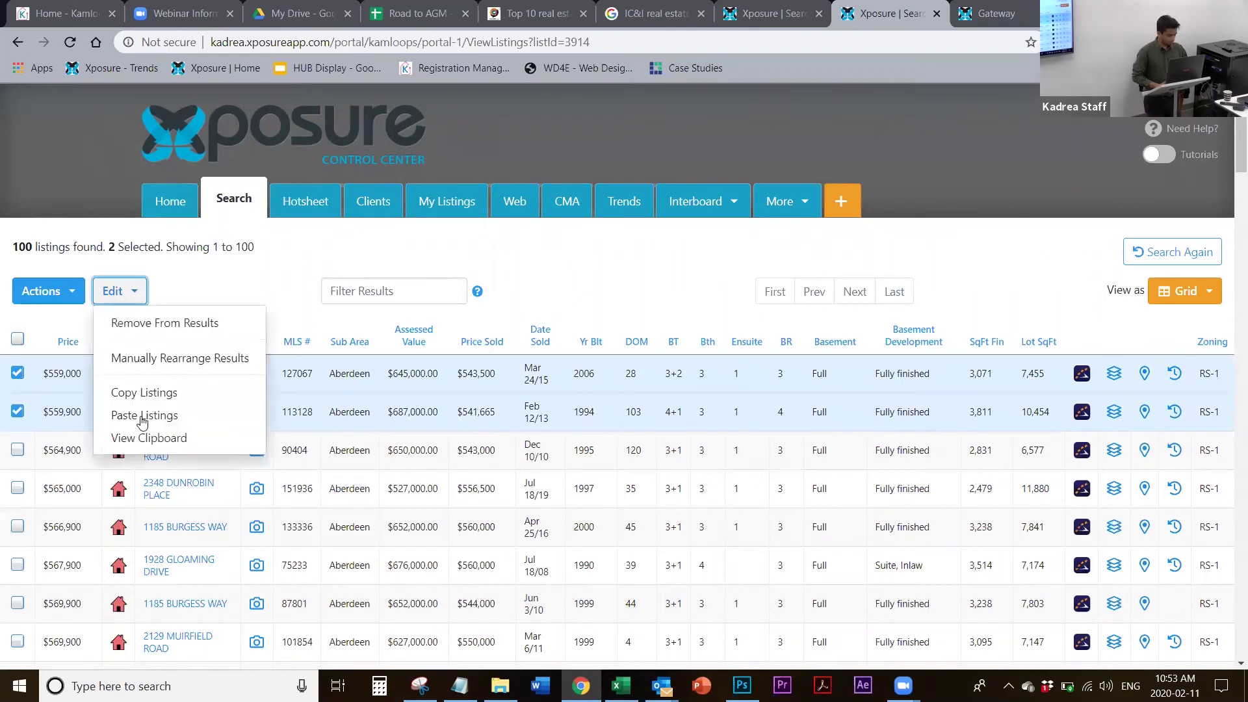
left_click(148, 394)
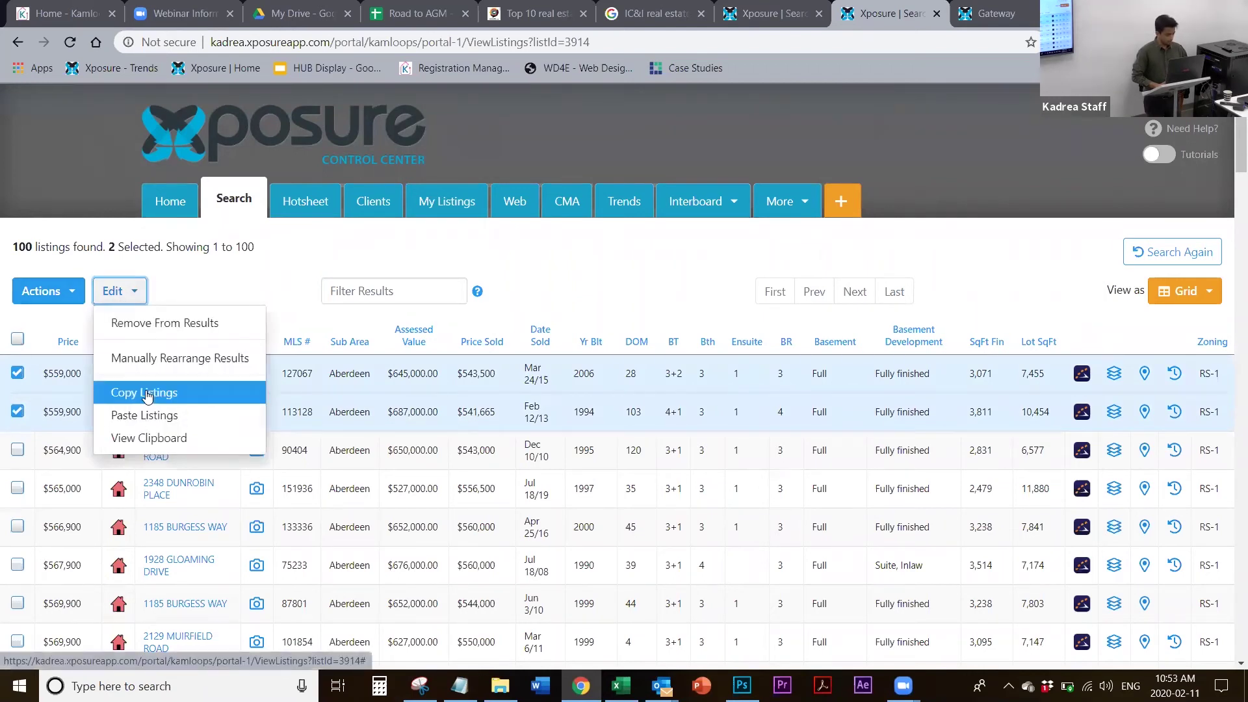
Switch back to the suites list in the first session and paste the two copied listings into it
left_click(805, 23)
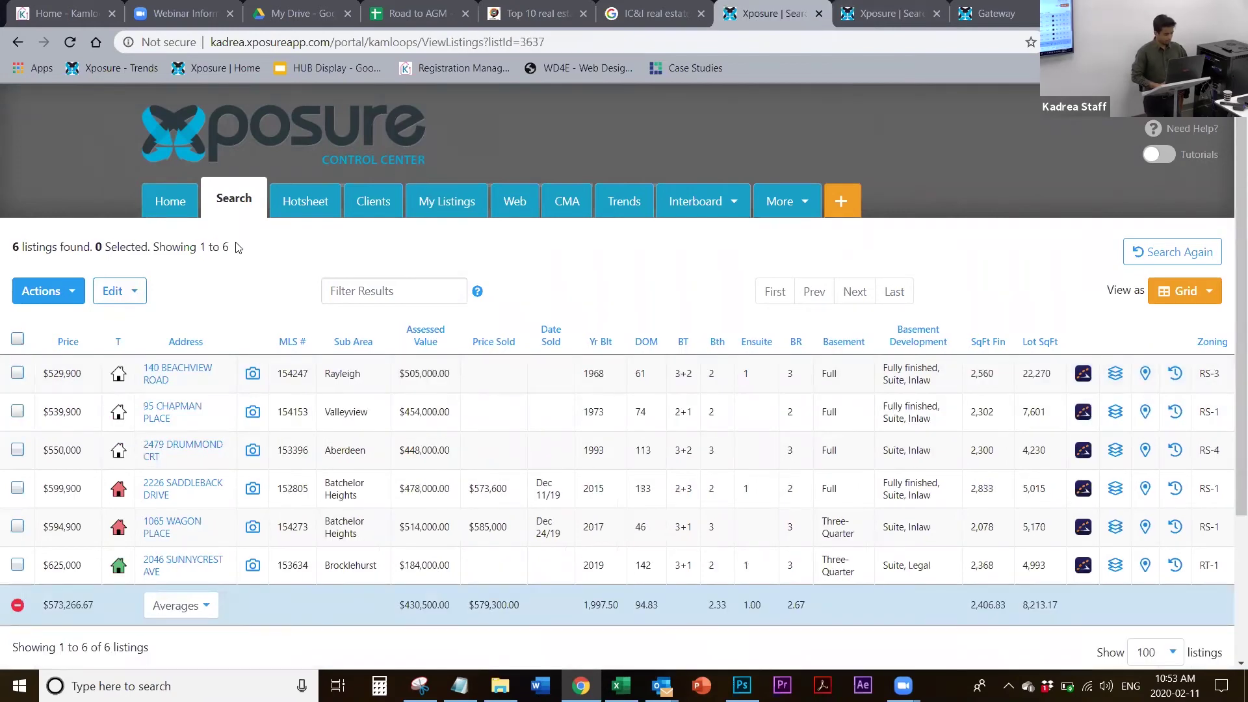
left_click(129, 304)
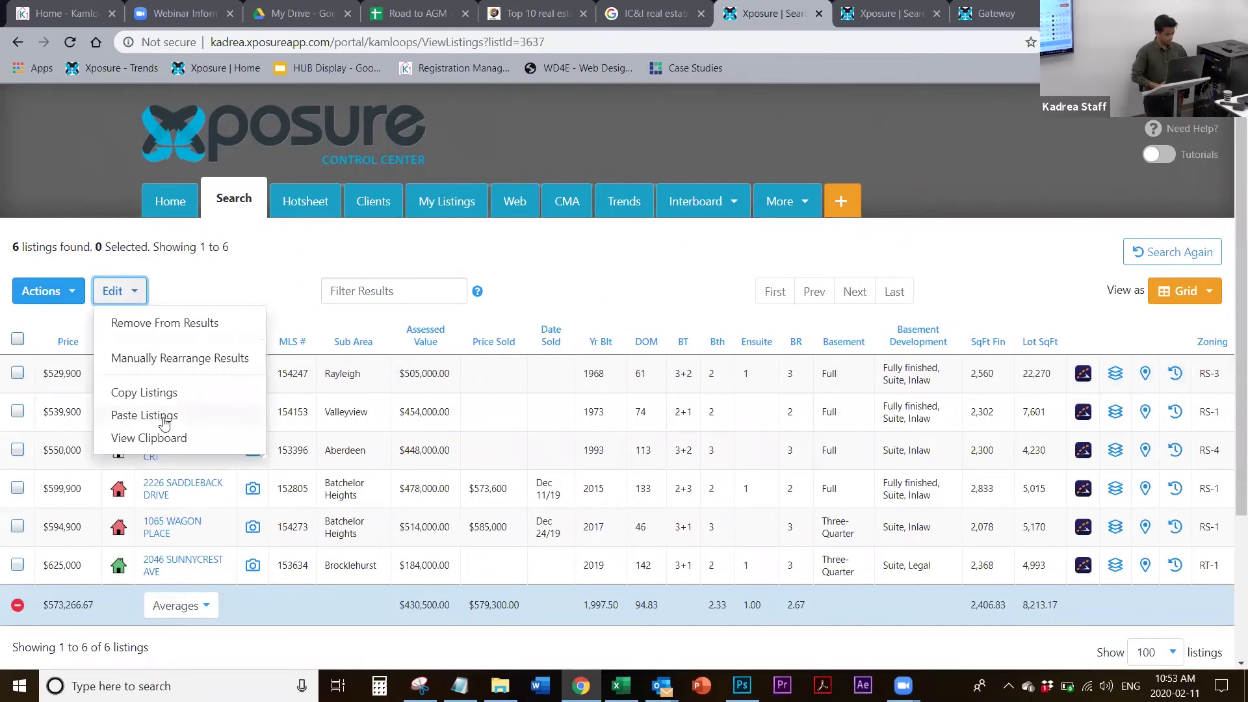
left_click(164, 421)
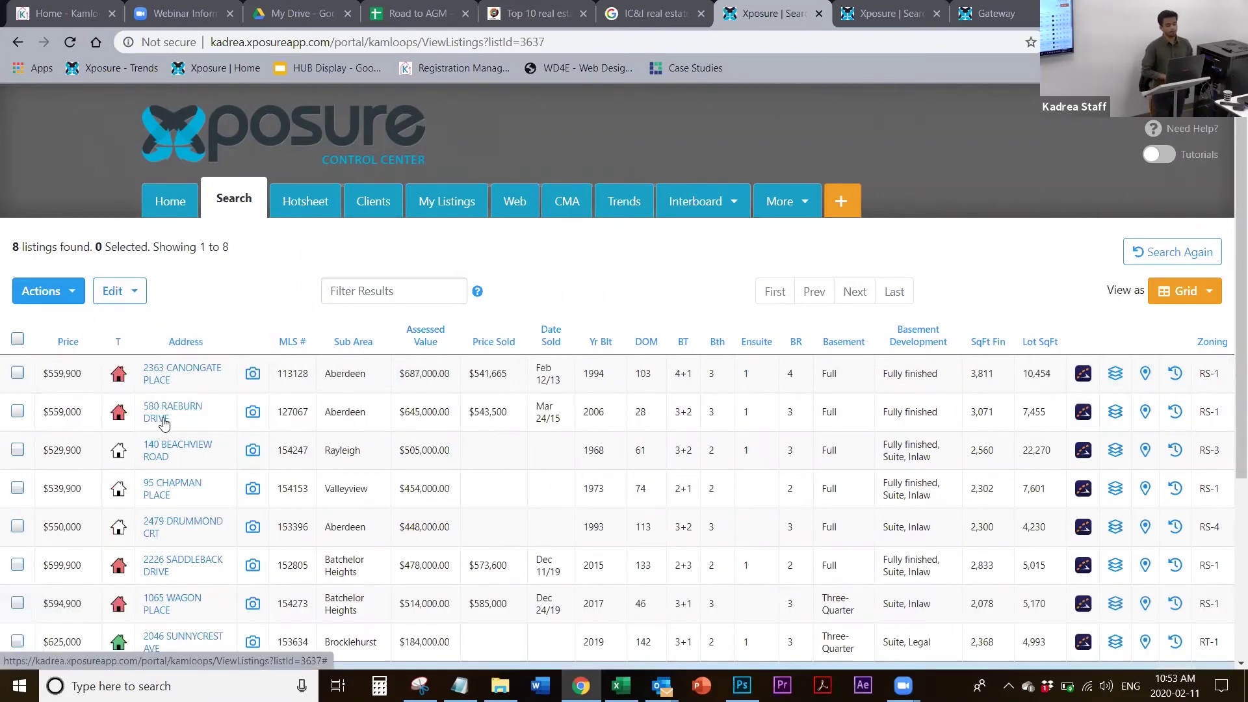
Select the pasted $559,900 and $559,000 listings, view the clipboard contents, and remove both listings from the results
left_click(17, 411)
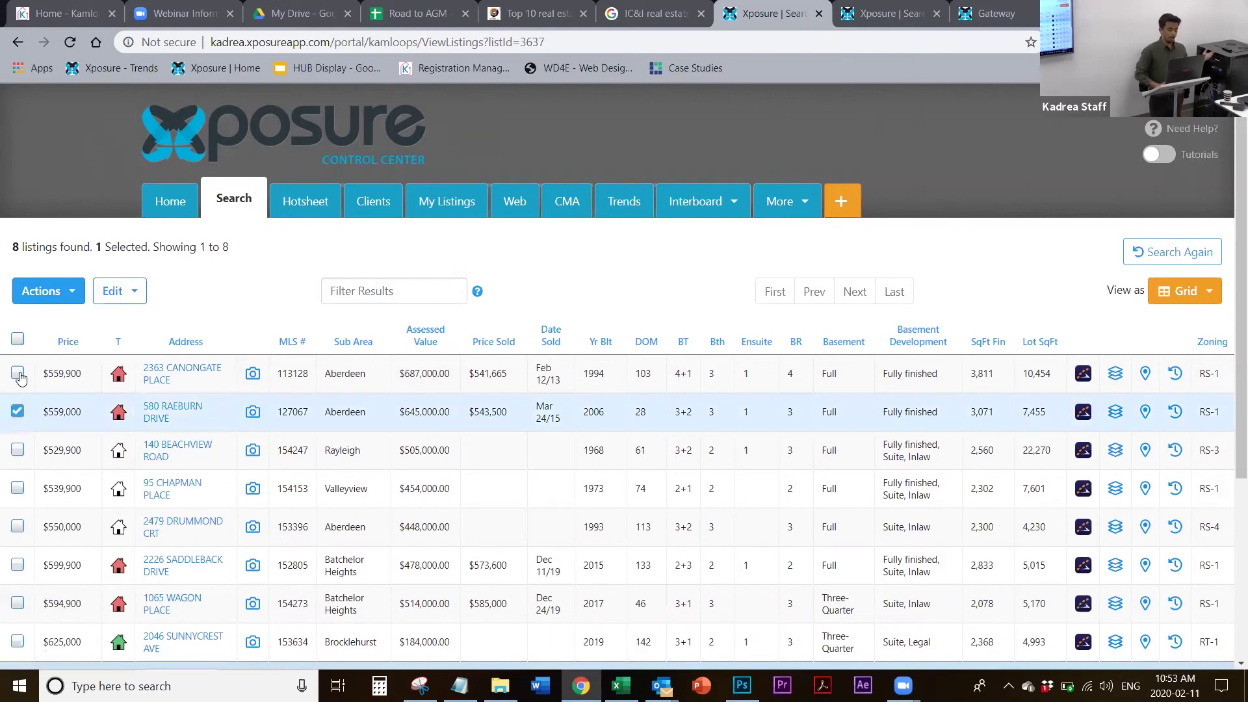
left_click(17, 373)
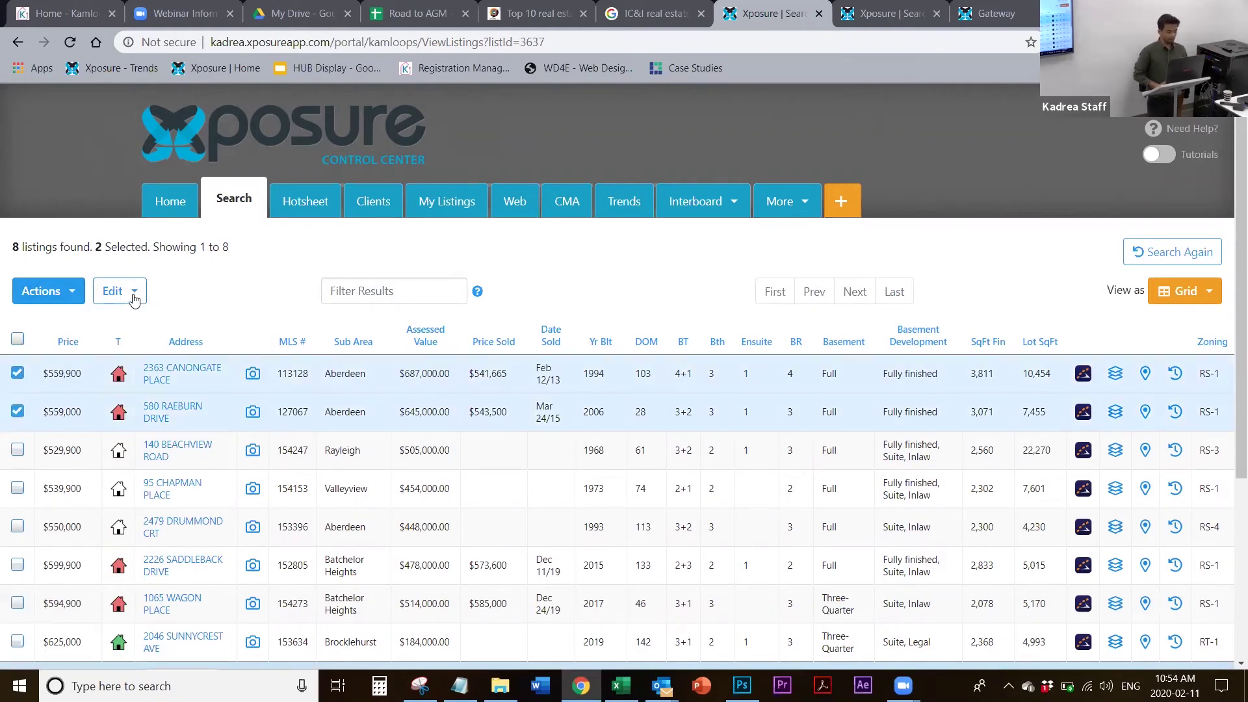
left_click(134, 298)
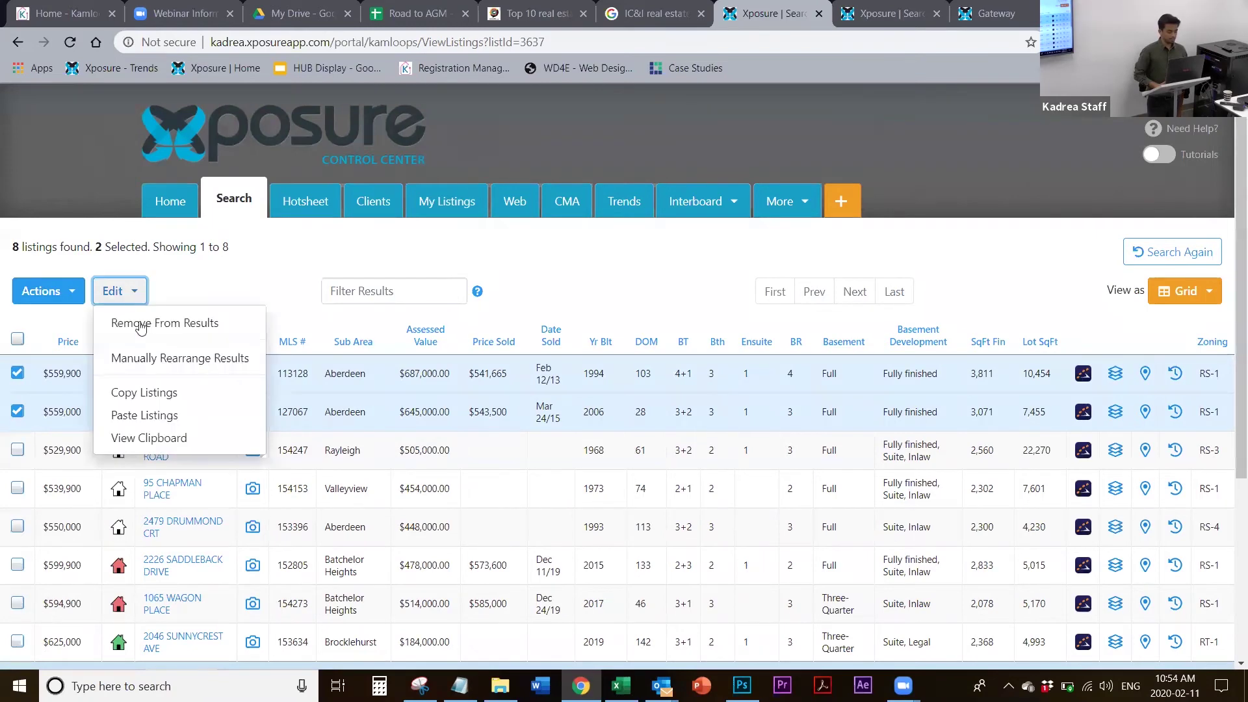
left_click(156, 439)
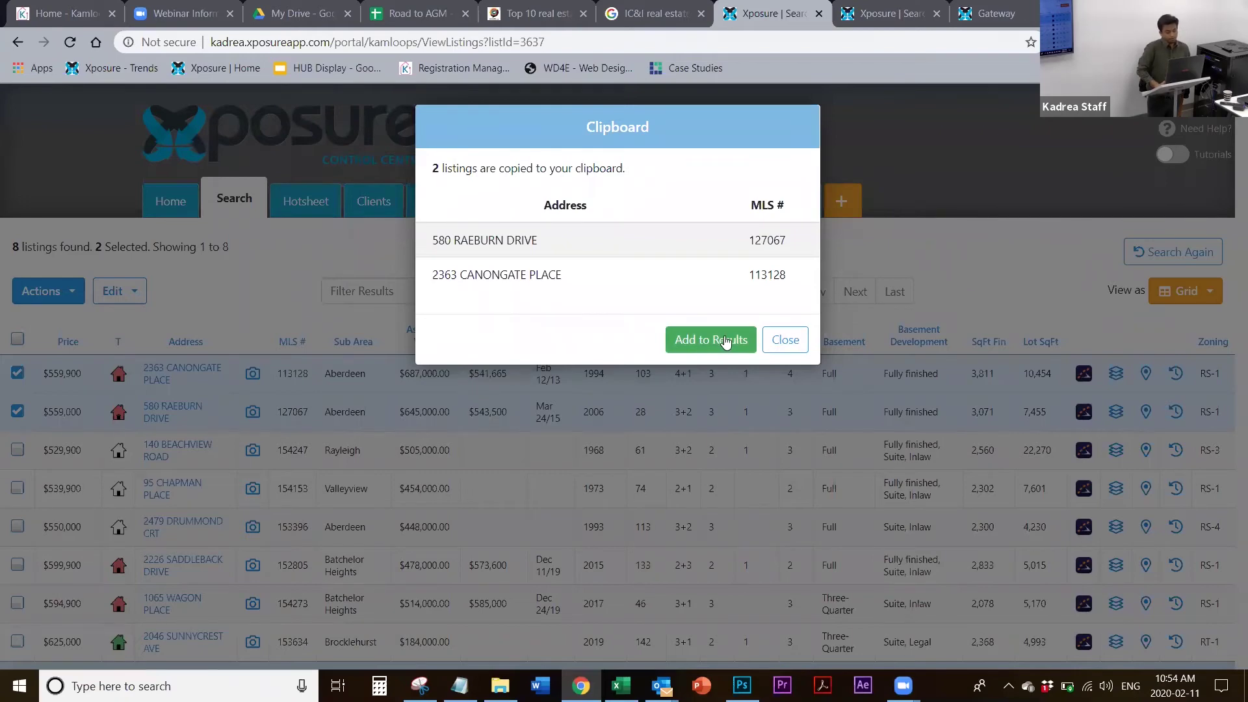
left_click(787, 338)
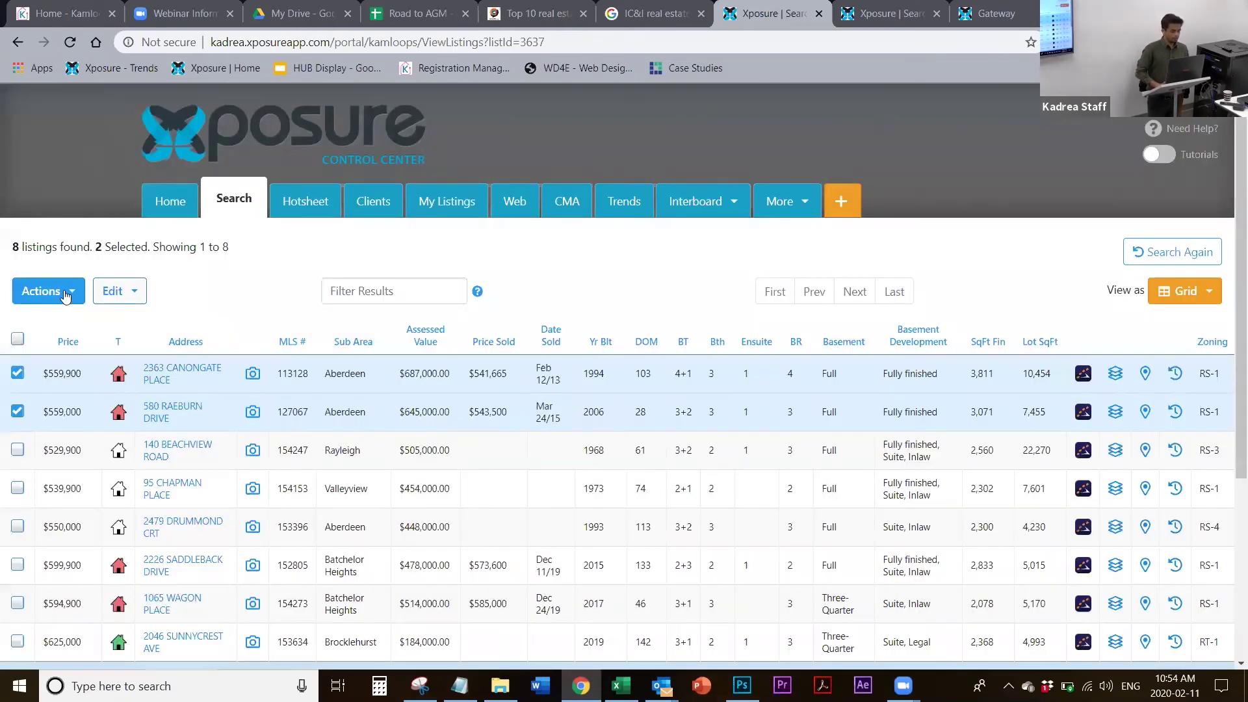
left_click(65, 293)
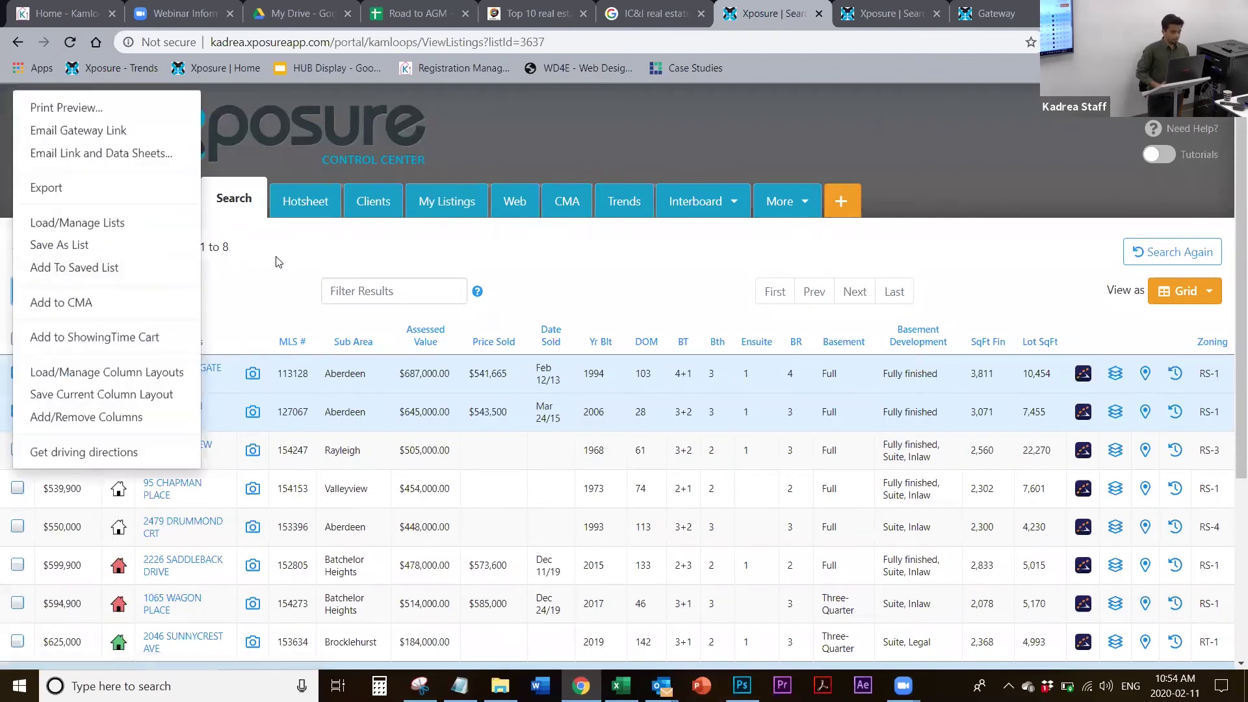
left_click(245, 307)
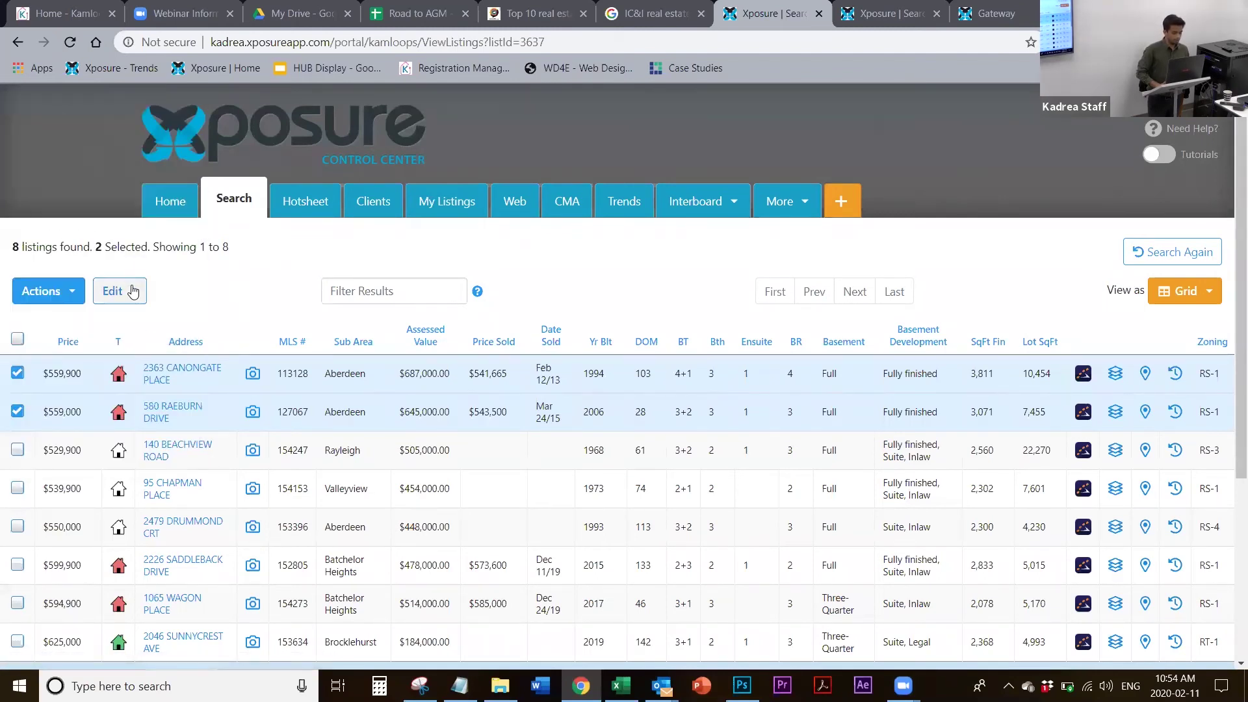
left_click(133, 290)
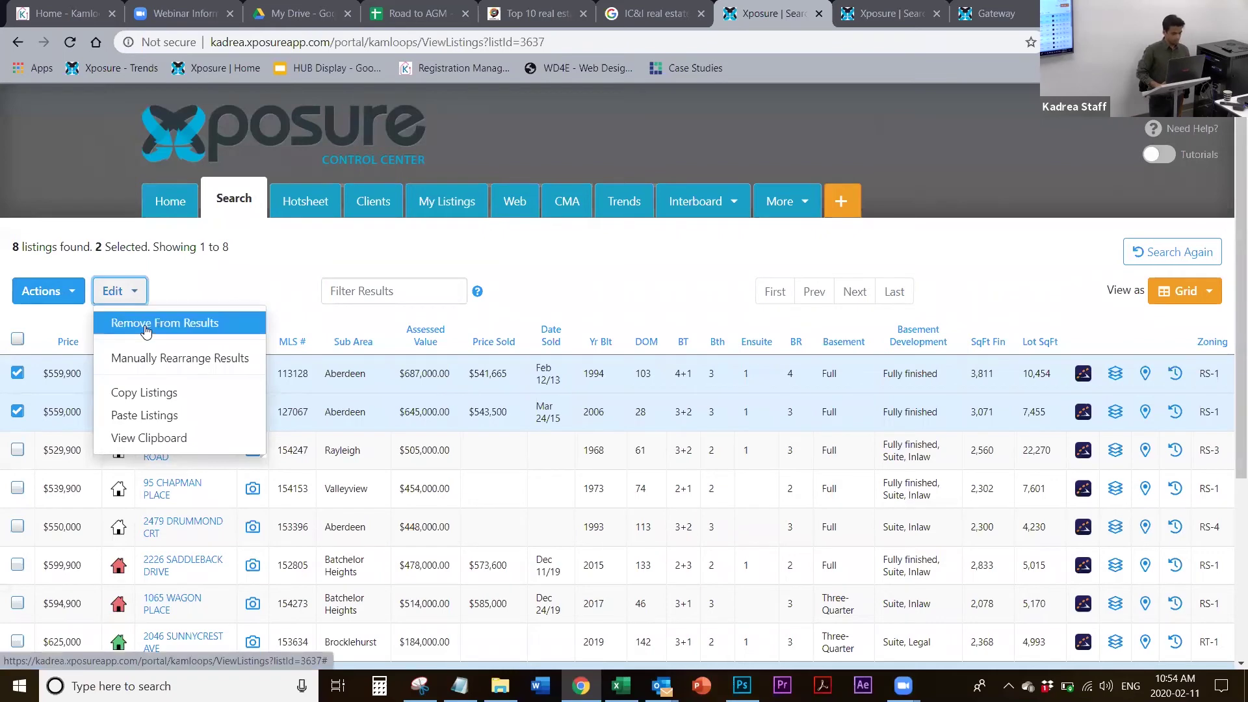
left_click(145, 331)
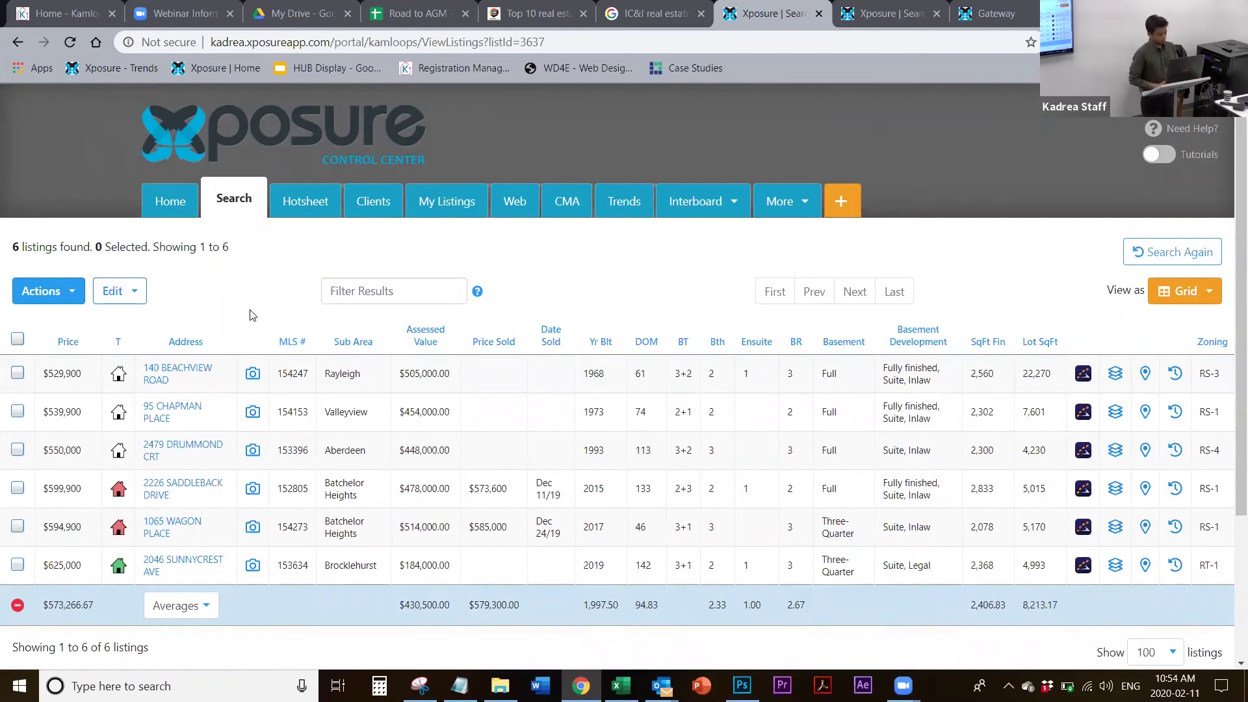
Return to the Residential search page and resize the browser to a tall, narrow window to view the search form's compact layout
left_click(241, 212)
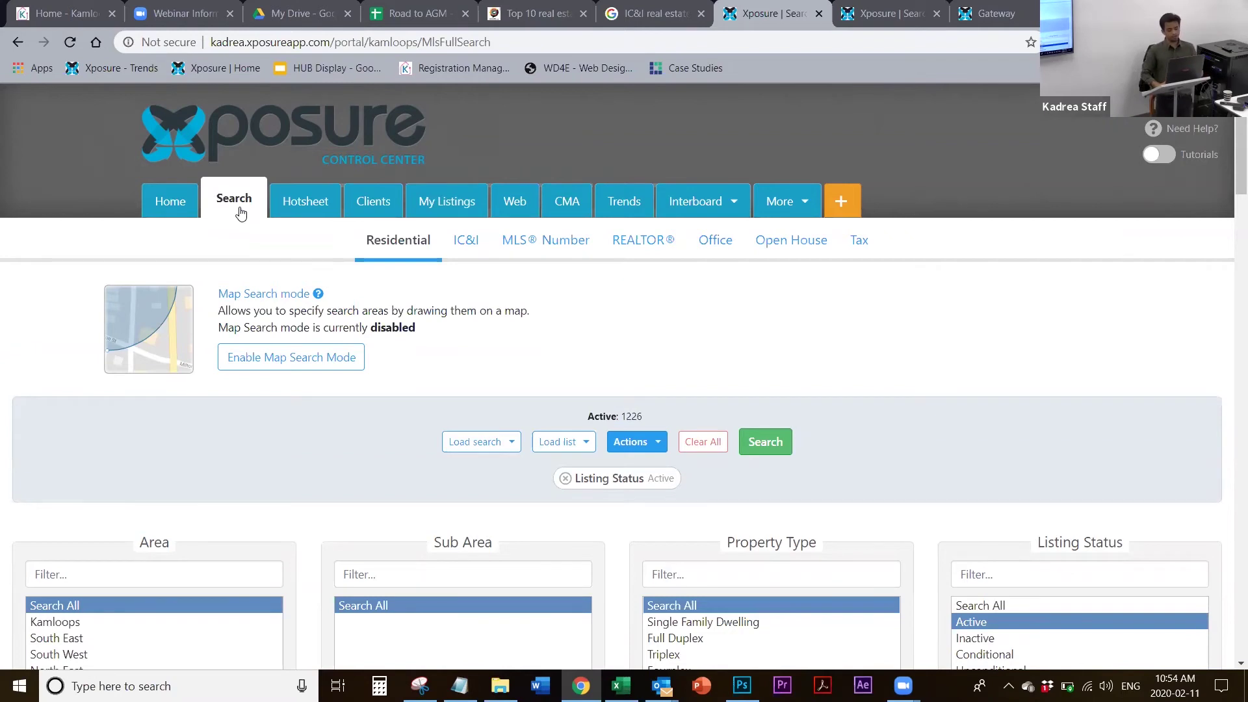
left_click(241, 212)
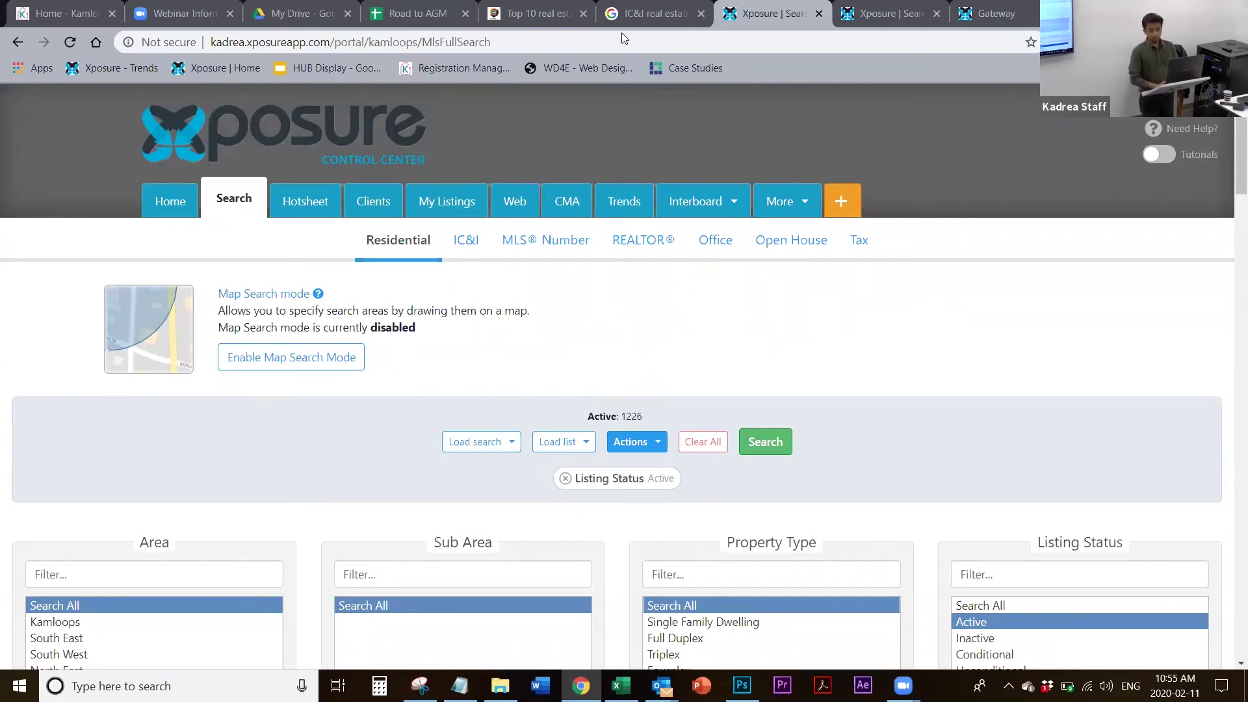
key("super+Down")
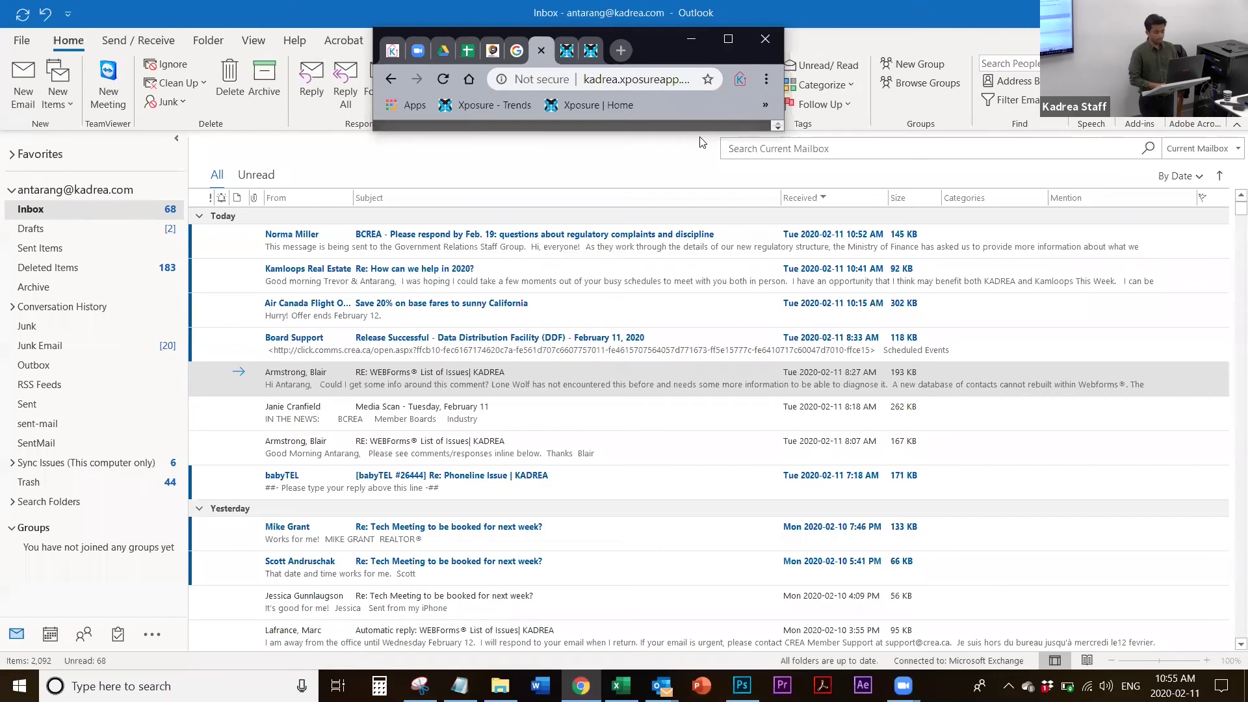
key("super+Down")
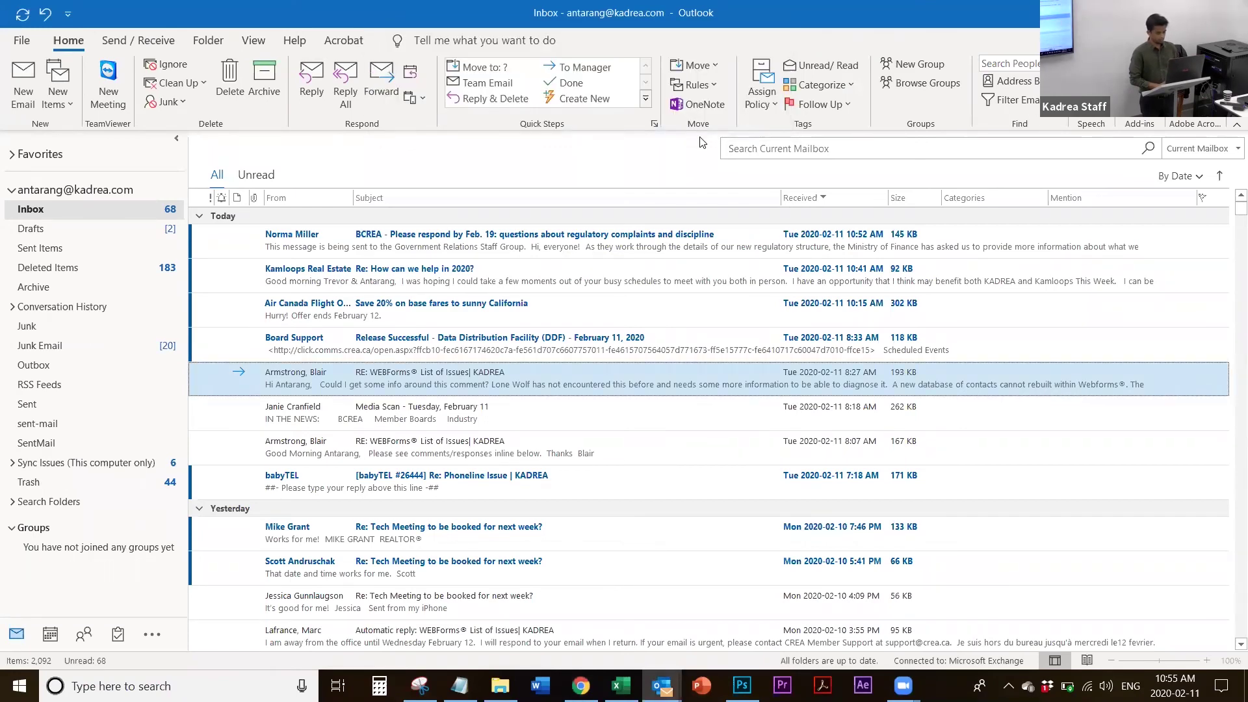
key("alt+Tab")
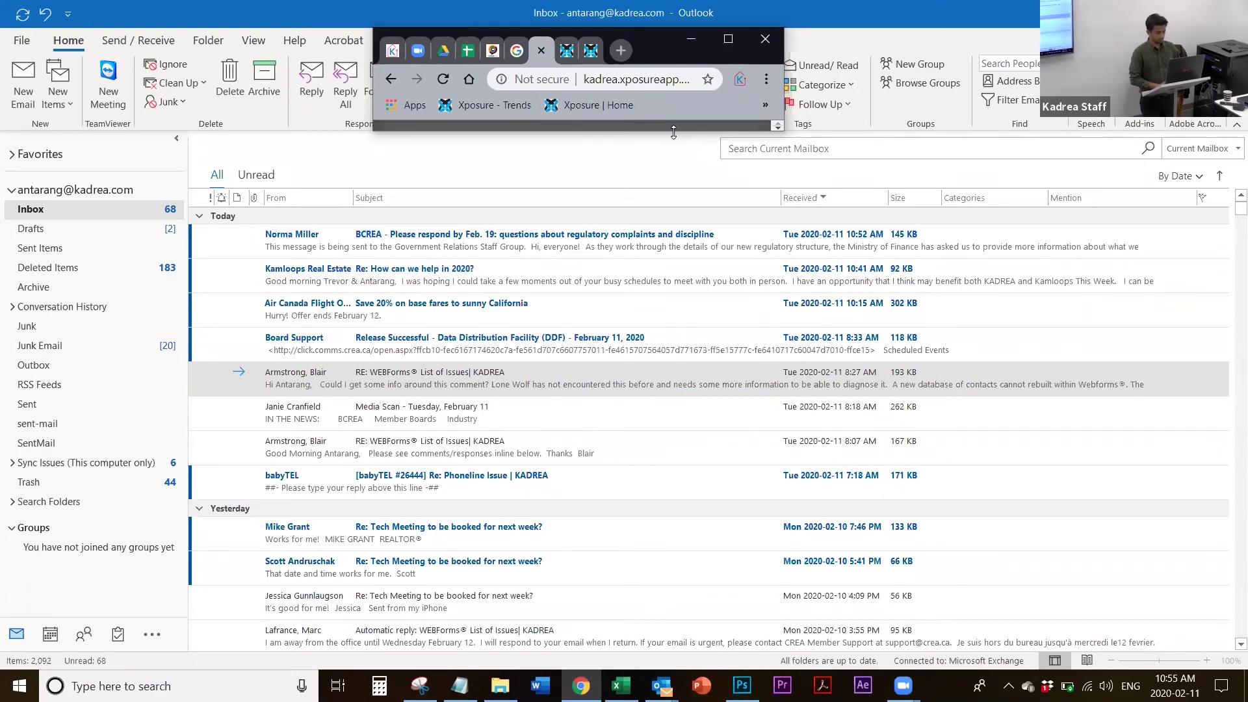
left_click_drag(673, 132, 657, 673)
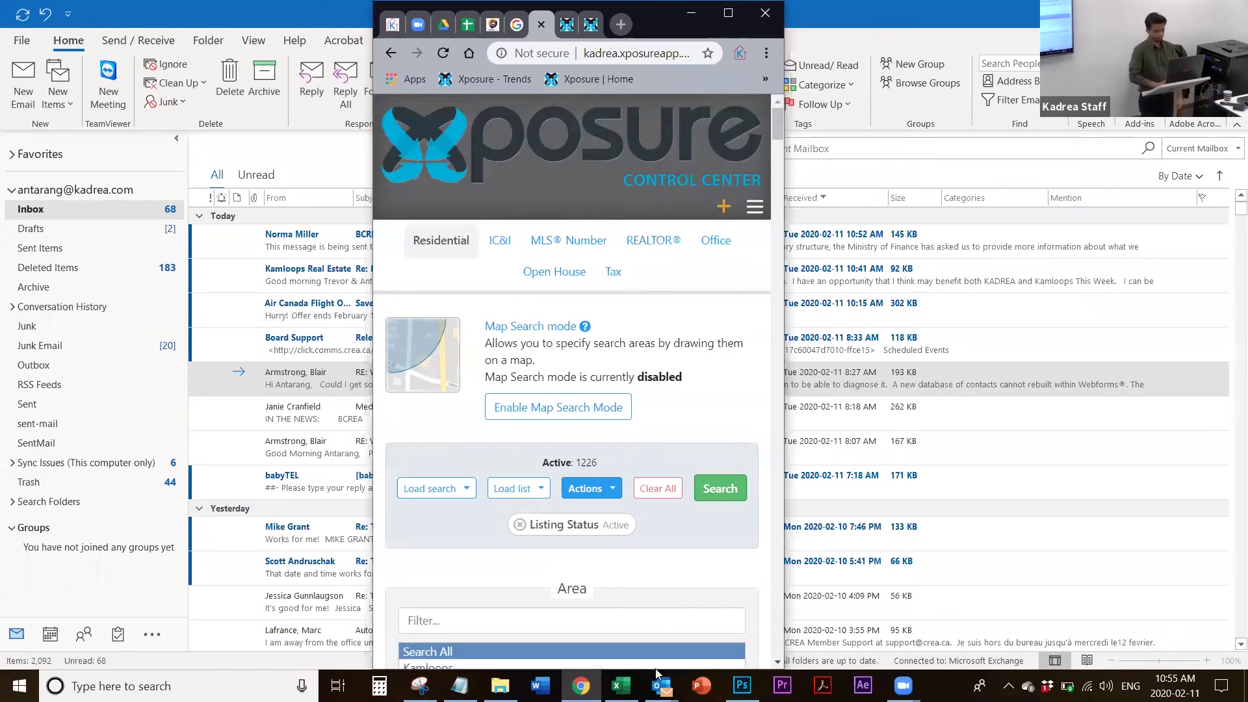
scroll(679, 441, "down", 8)
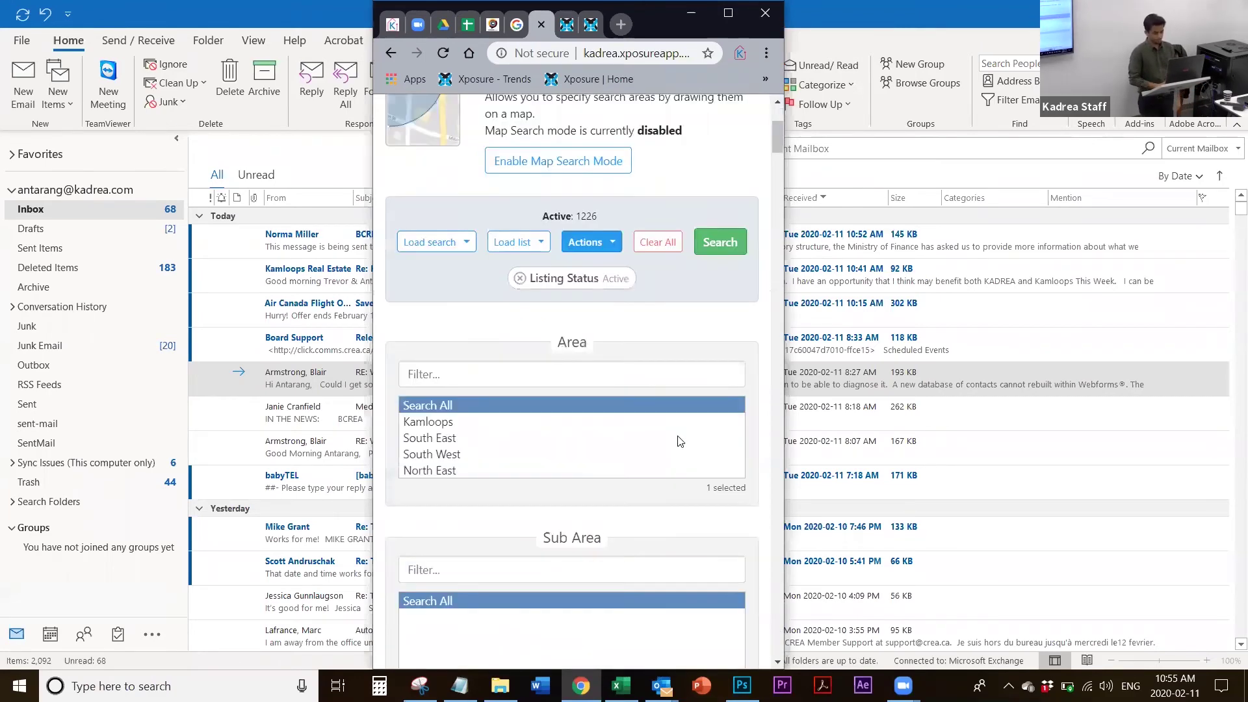
Examine the search fields of the narrow Residential form, from Area and Listing Status through Address and Title
scroll(679, 441, "down", 10)
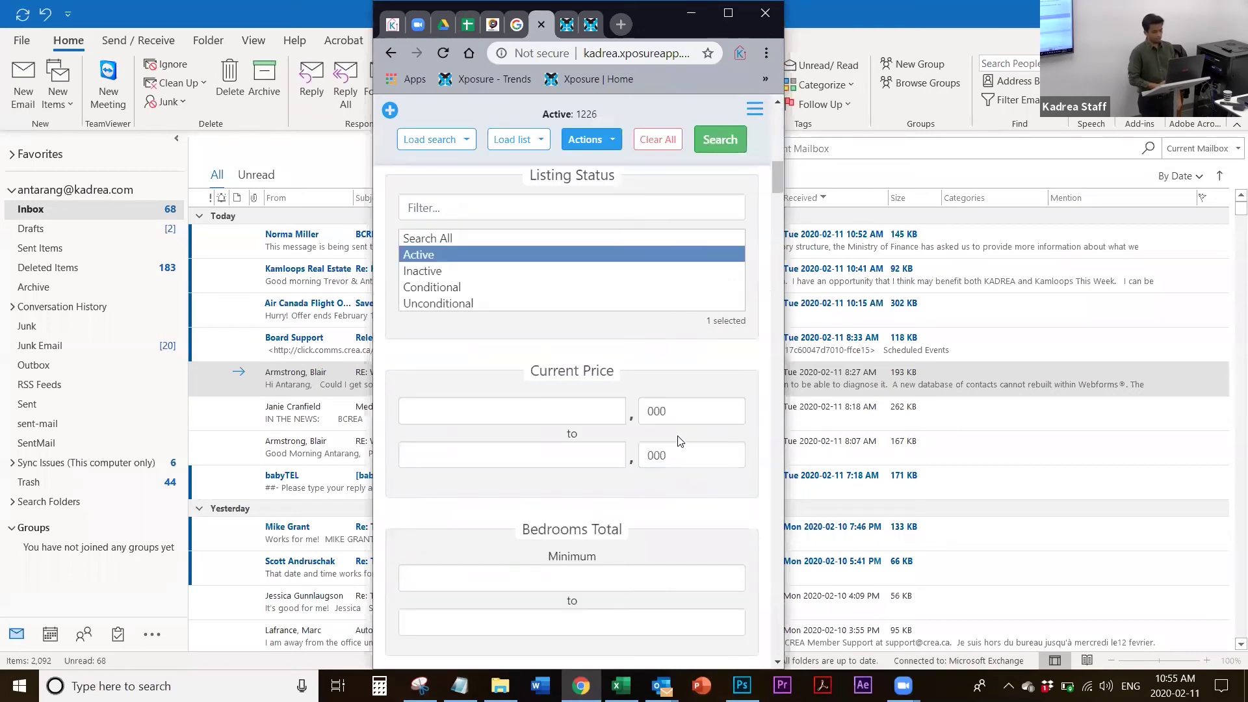
scroll(679, 441, "down", 10)
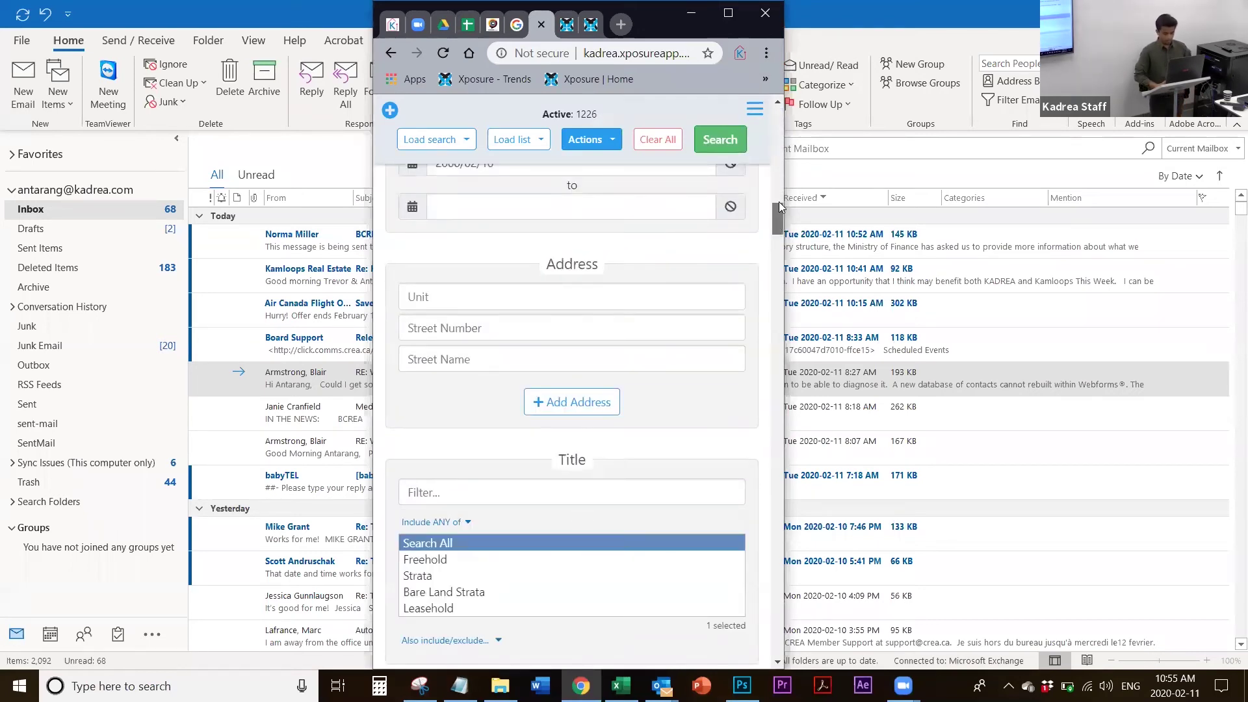
left_click(778, 168)
scroll(777, 130, "up", 15)
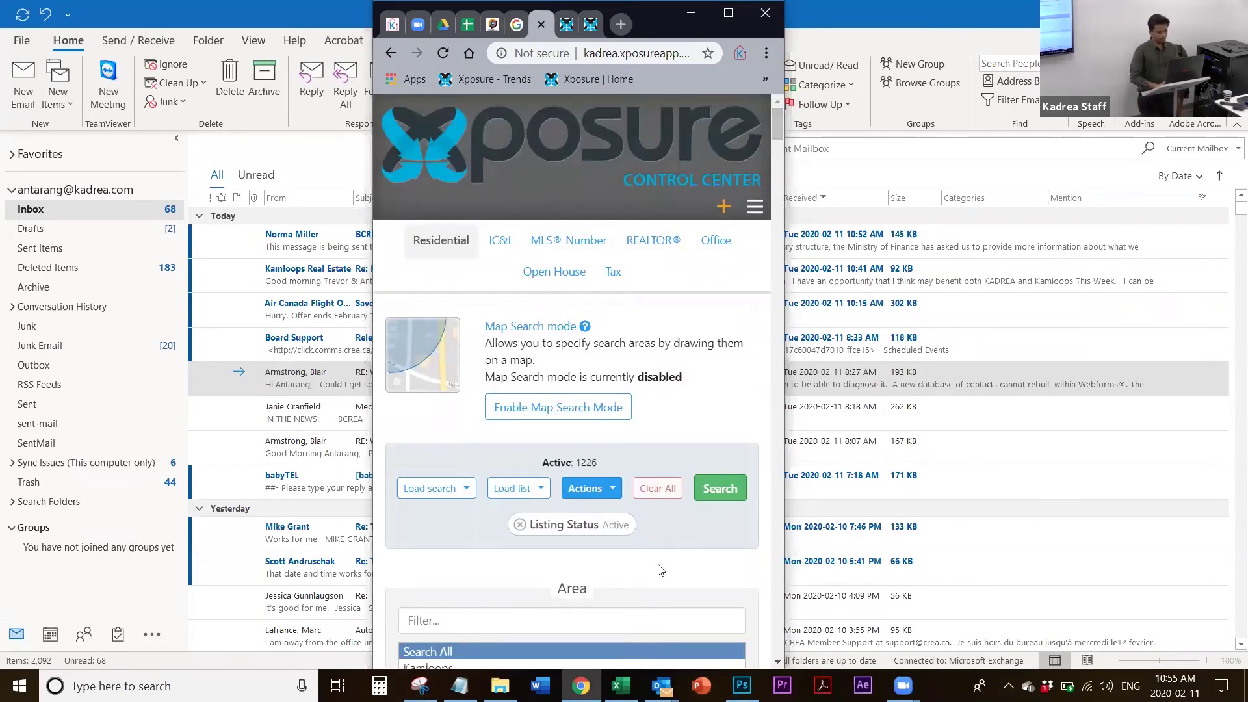
scroll(650, 564, "down", 1)
scroll(646, 564, "down", 2)
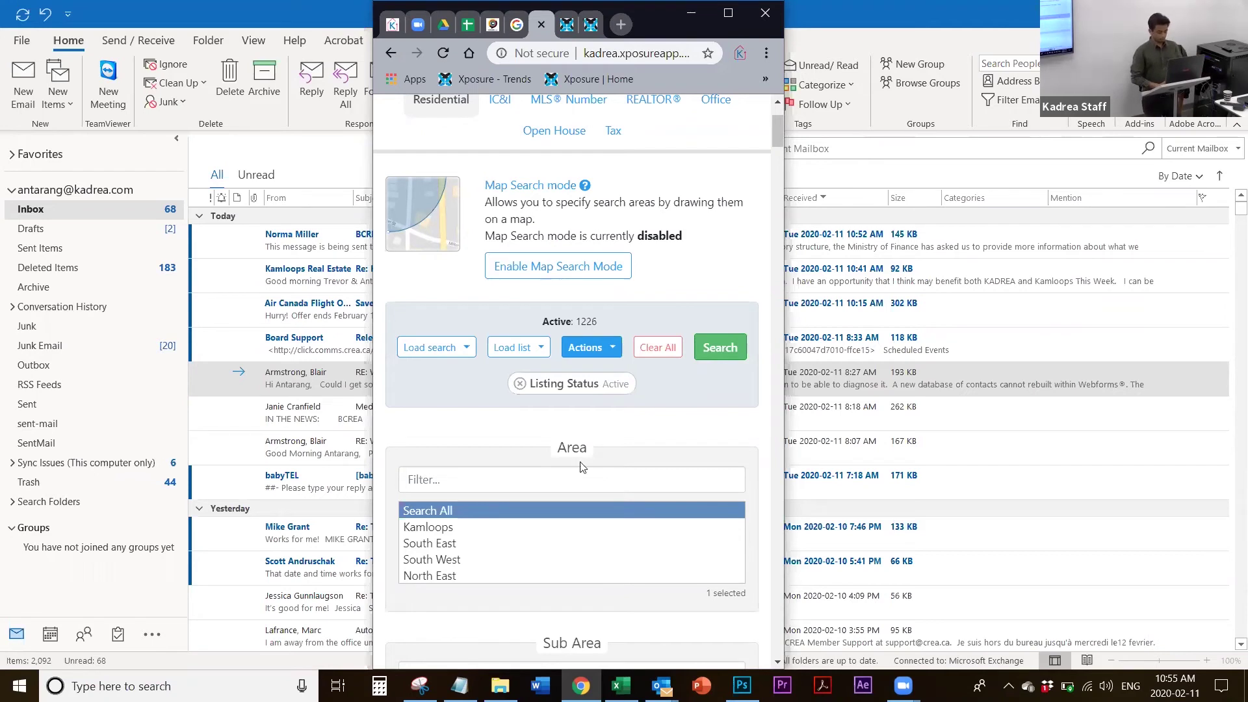
View the available search actions in the narrow layout and restore the browser to a full-size window
left_click(585, 351)
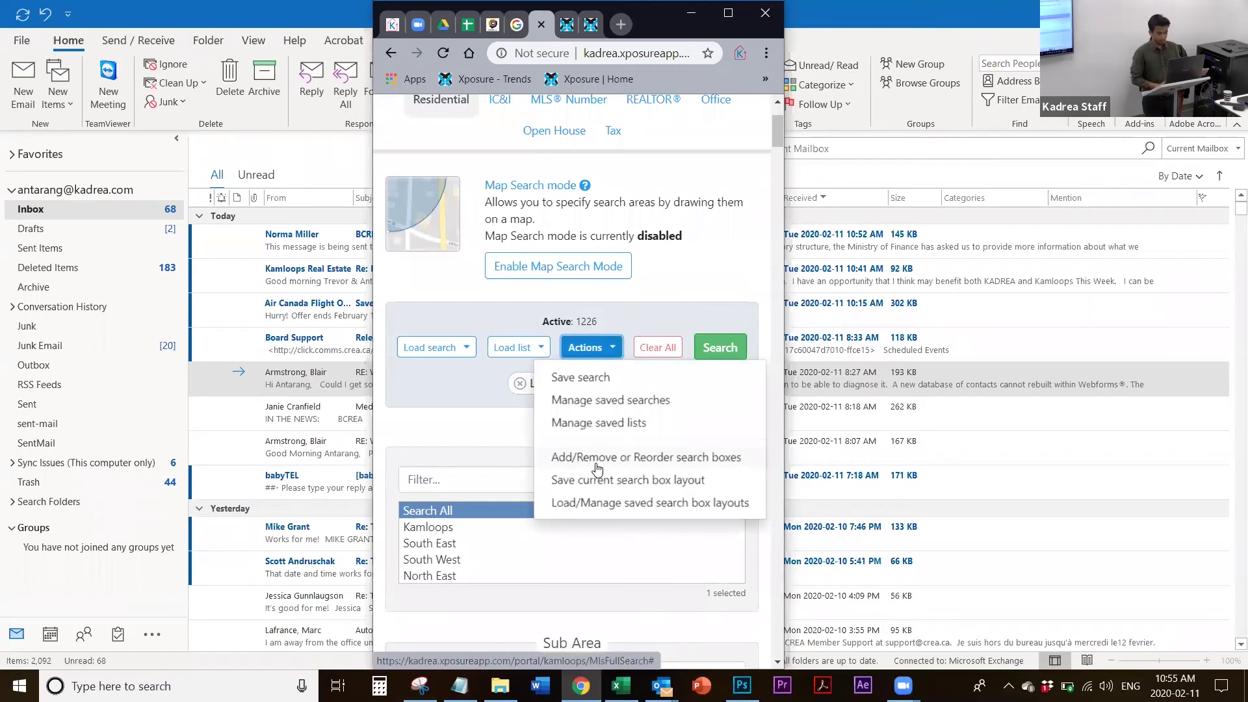
left_click(458, 439)
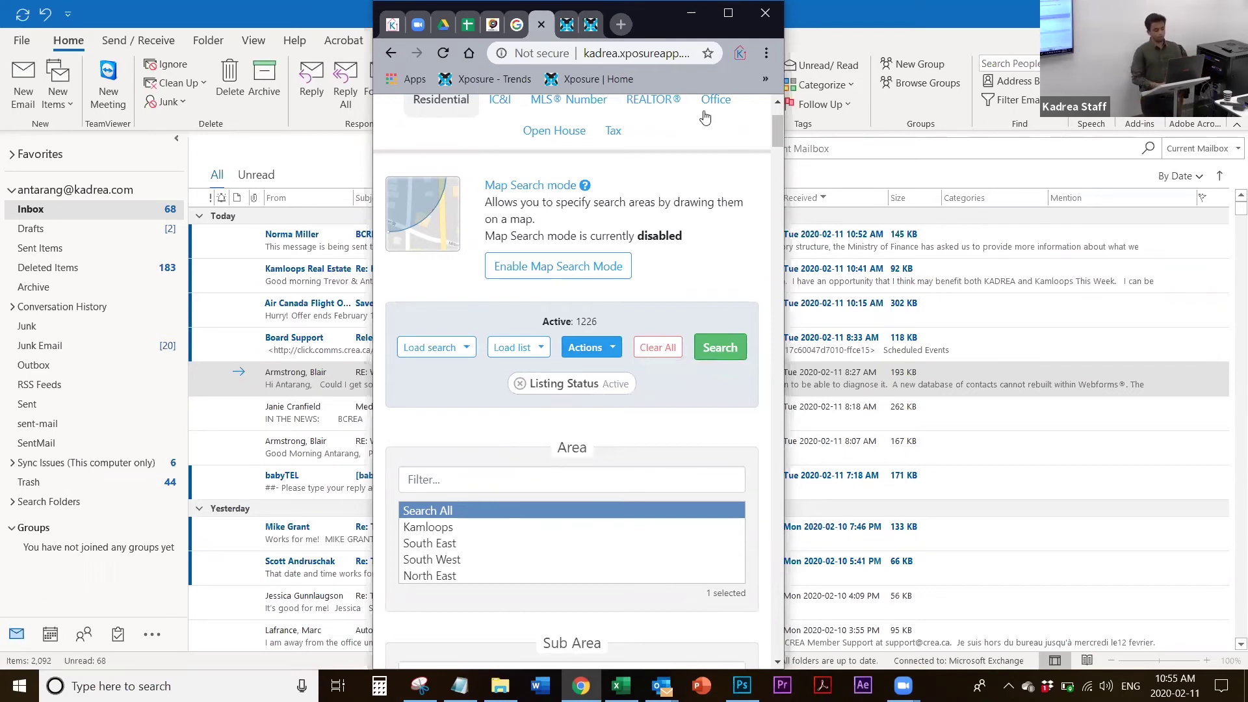
double_click(677, 26)
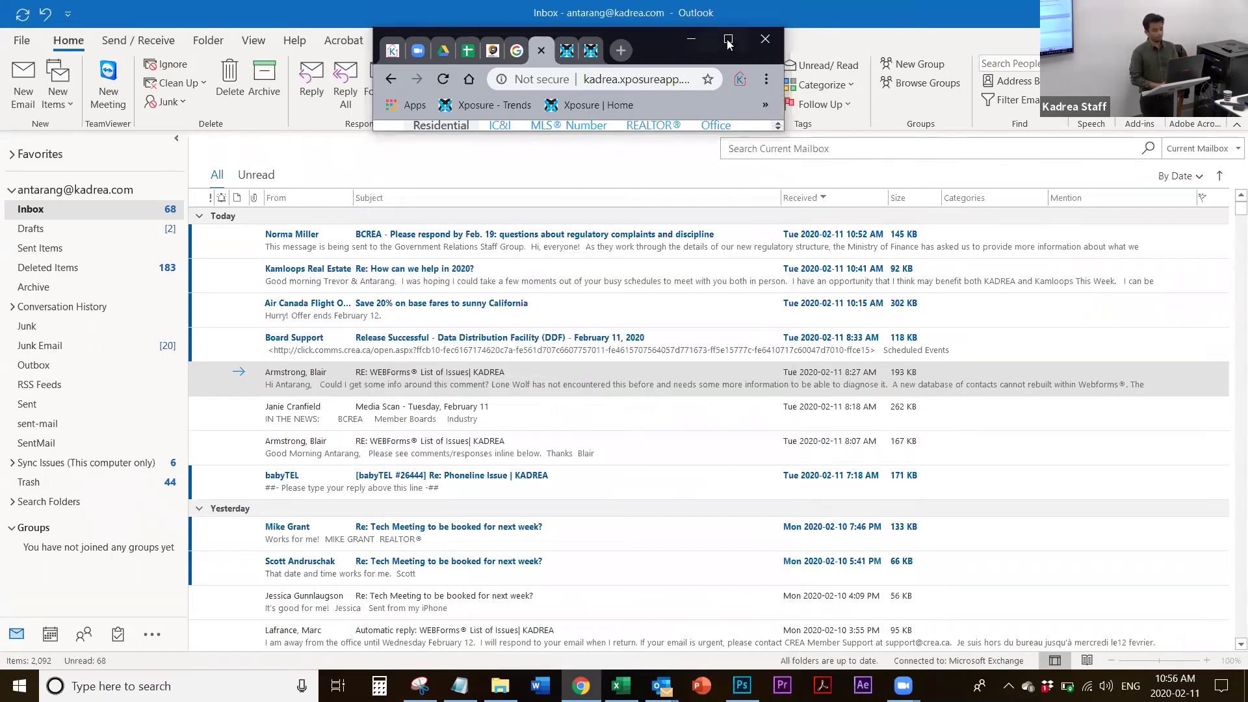
left_click(728, 41)
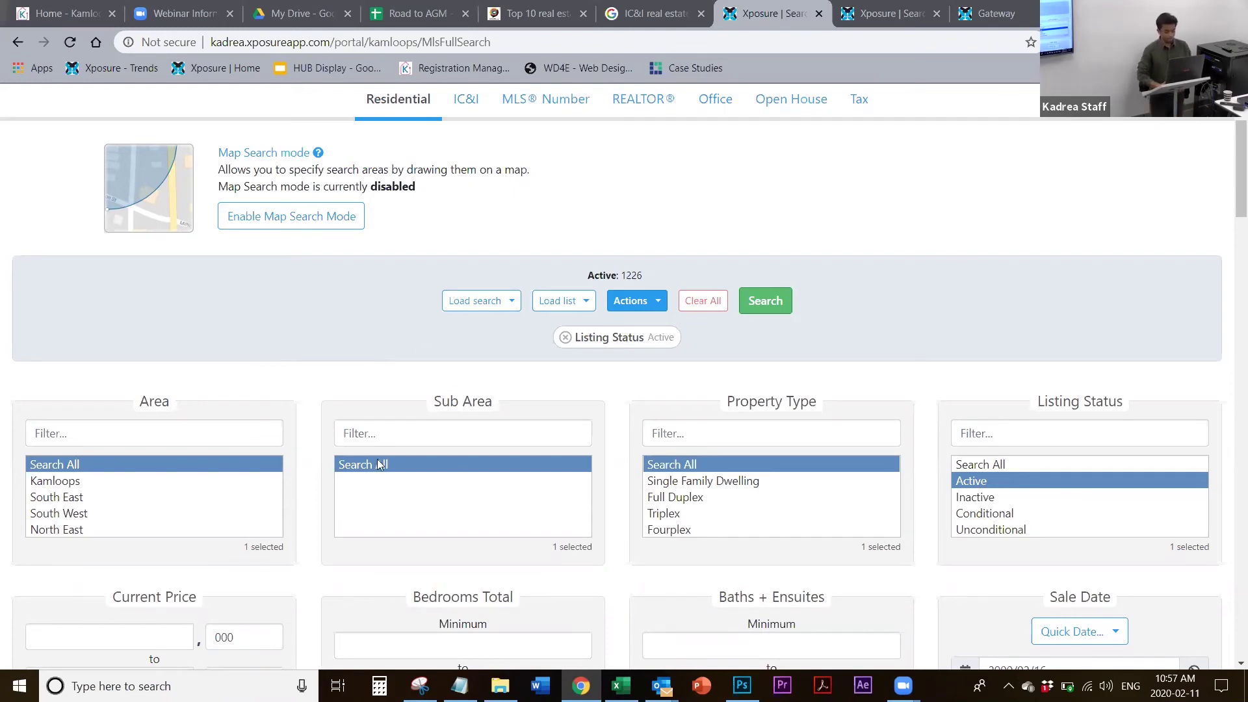
Restrict the Residential search to the Kamloops area, Aberdeen sub area, and a current price from 200,000 to 300,000
left_click(98, 482)
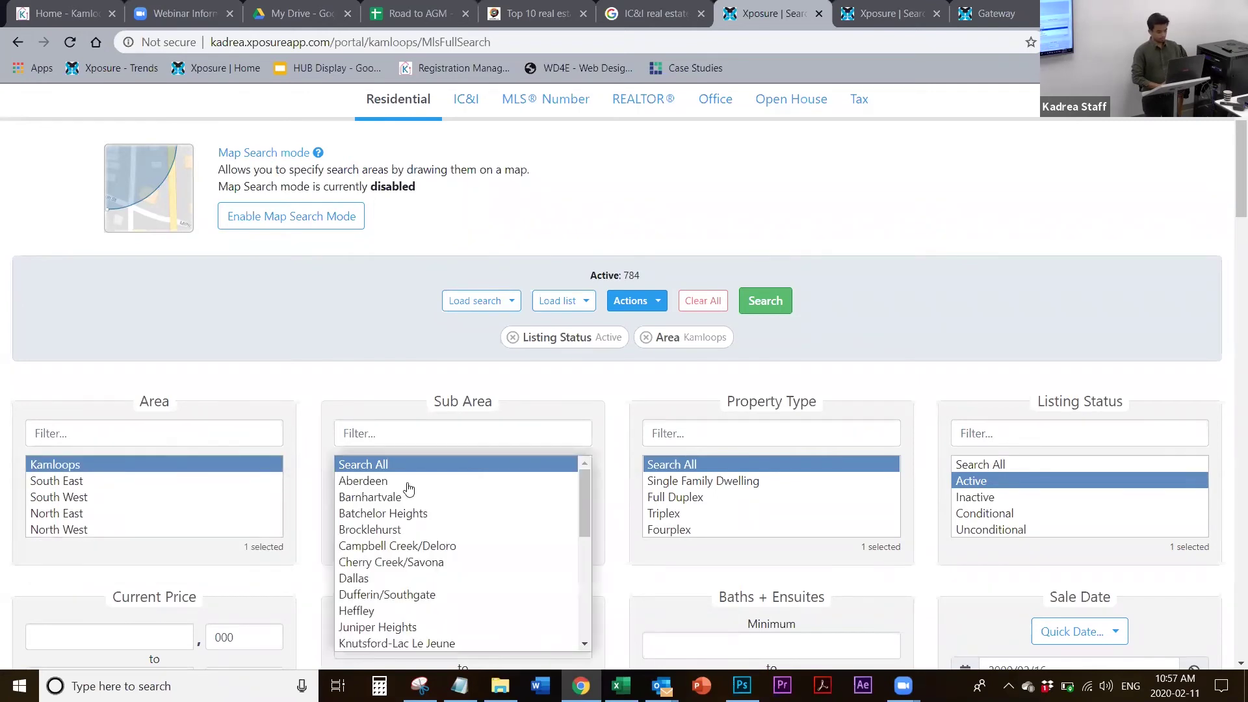
left_click(408, 484)
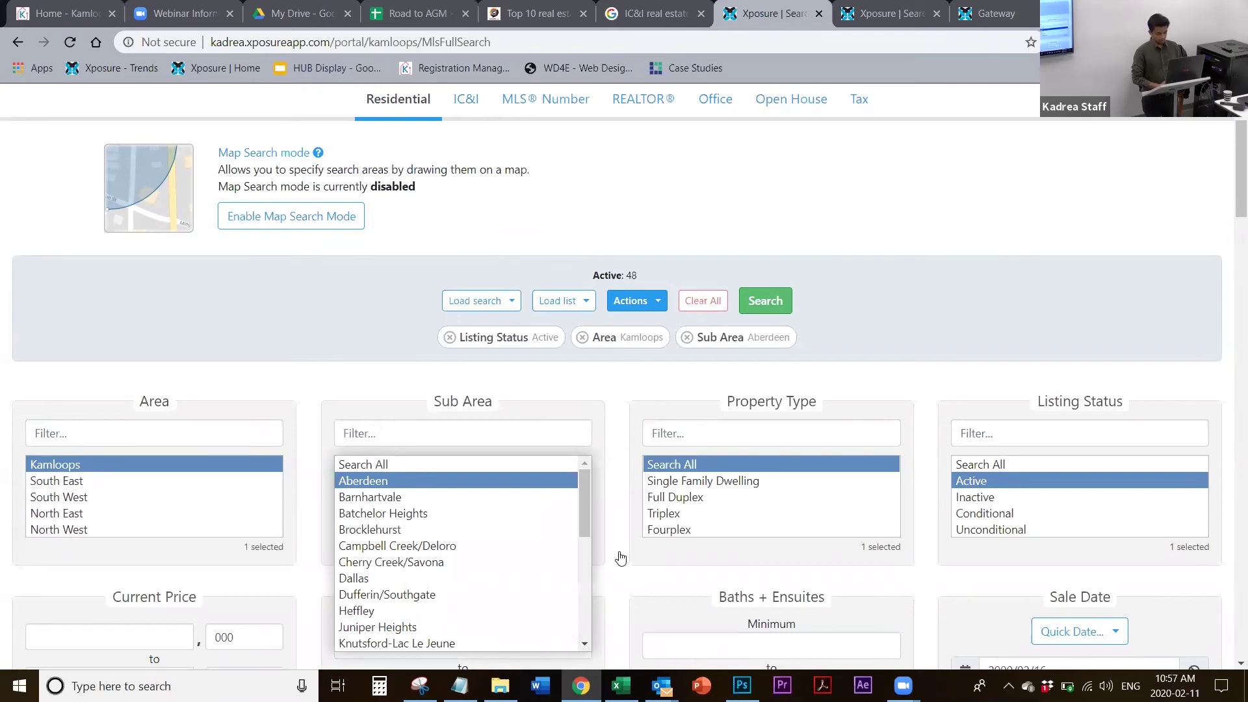
scroll(620, 559, "down", 1)
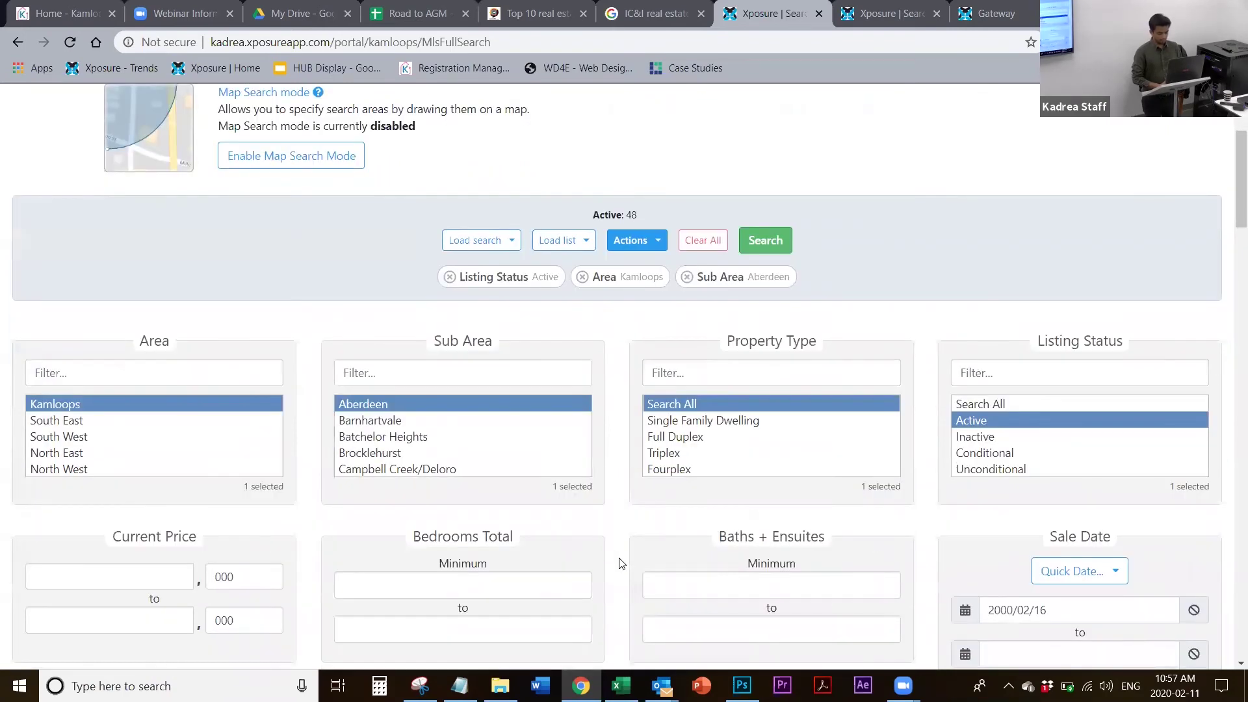
scroll(620, 564, "down", 1)
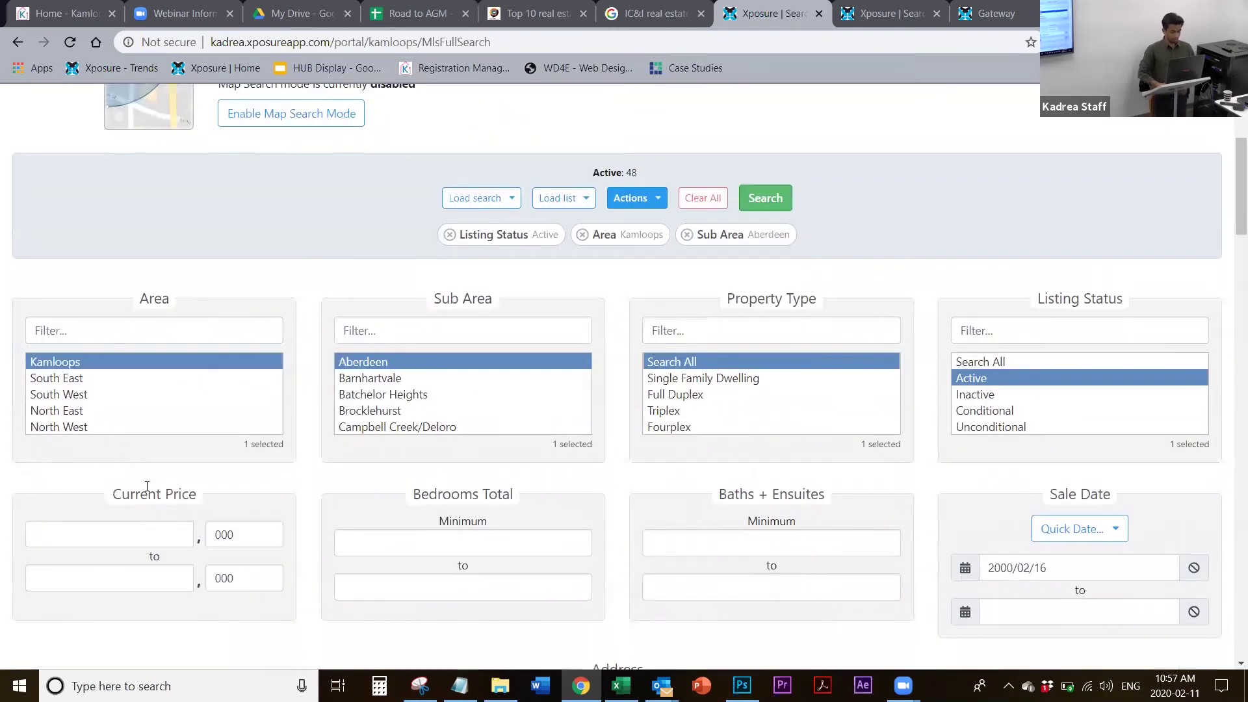
scroll(147, 486, "down", 1)
left_click(147, 486)
type("200")
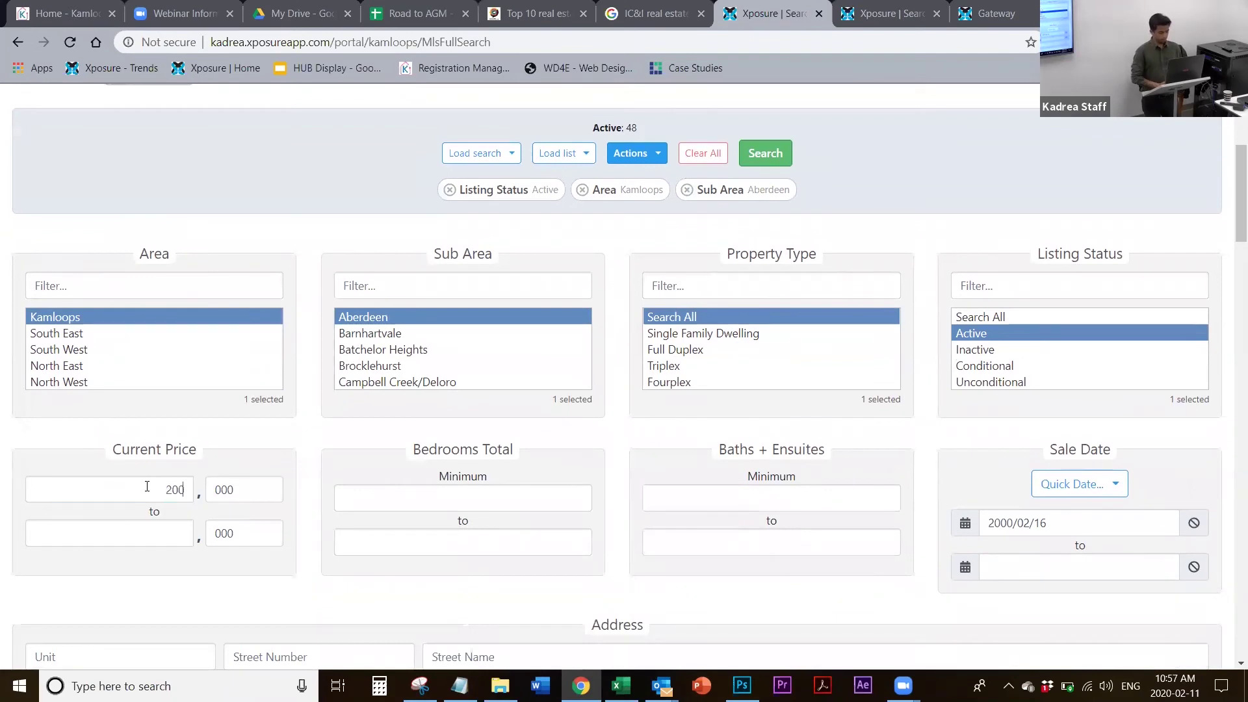
left_click(173, 534)
type("300")
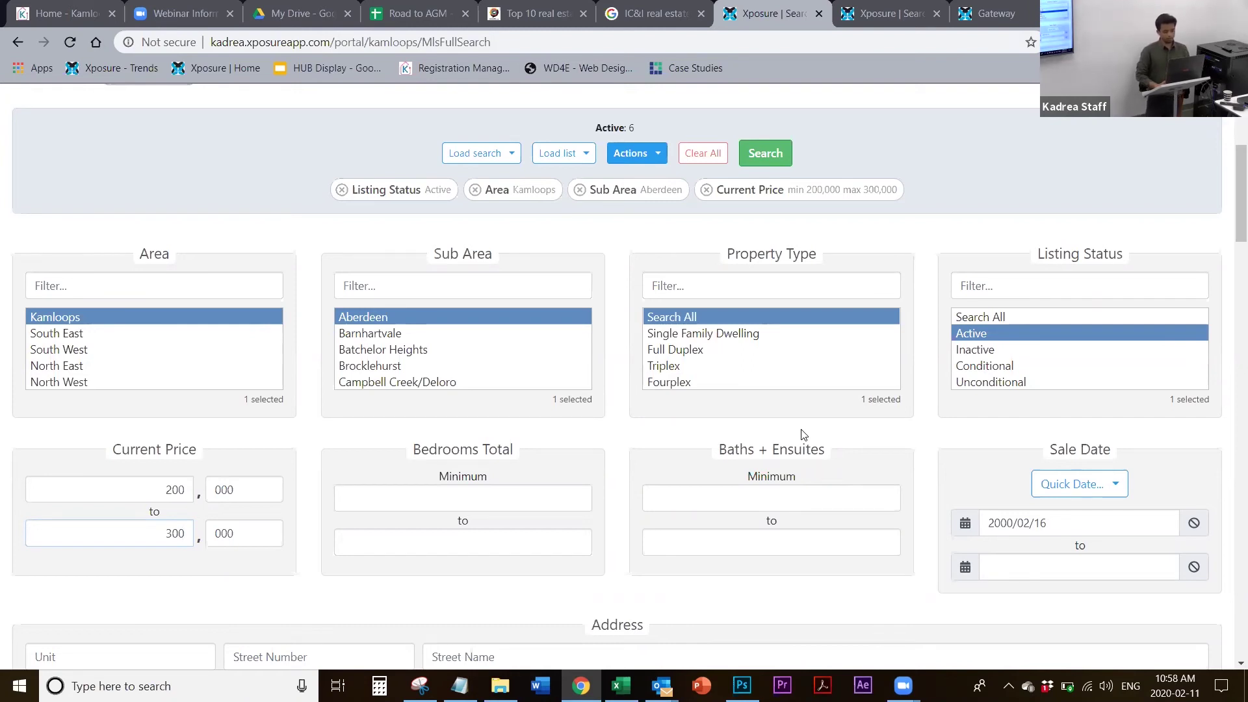
mouse_move(836, 339)
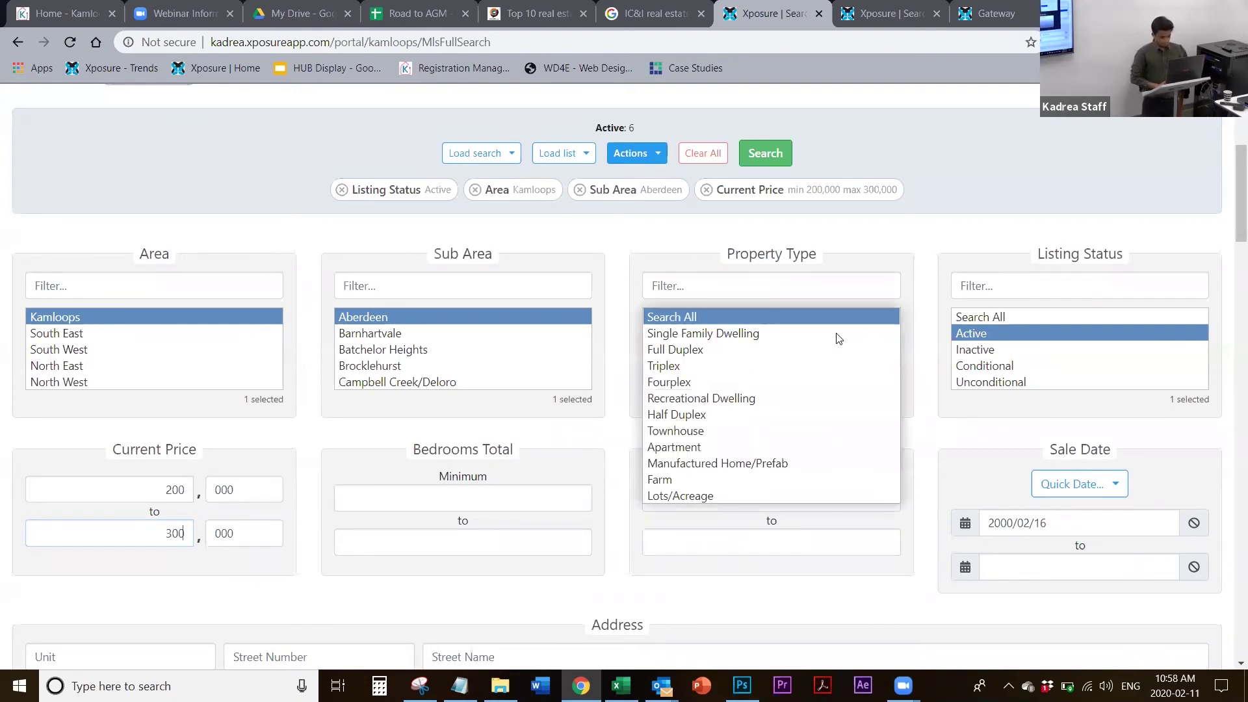
key("alt+Tab")
key("alt+Tab")
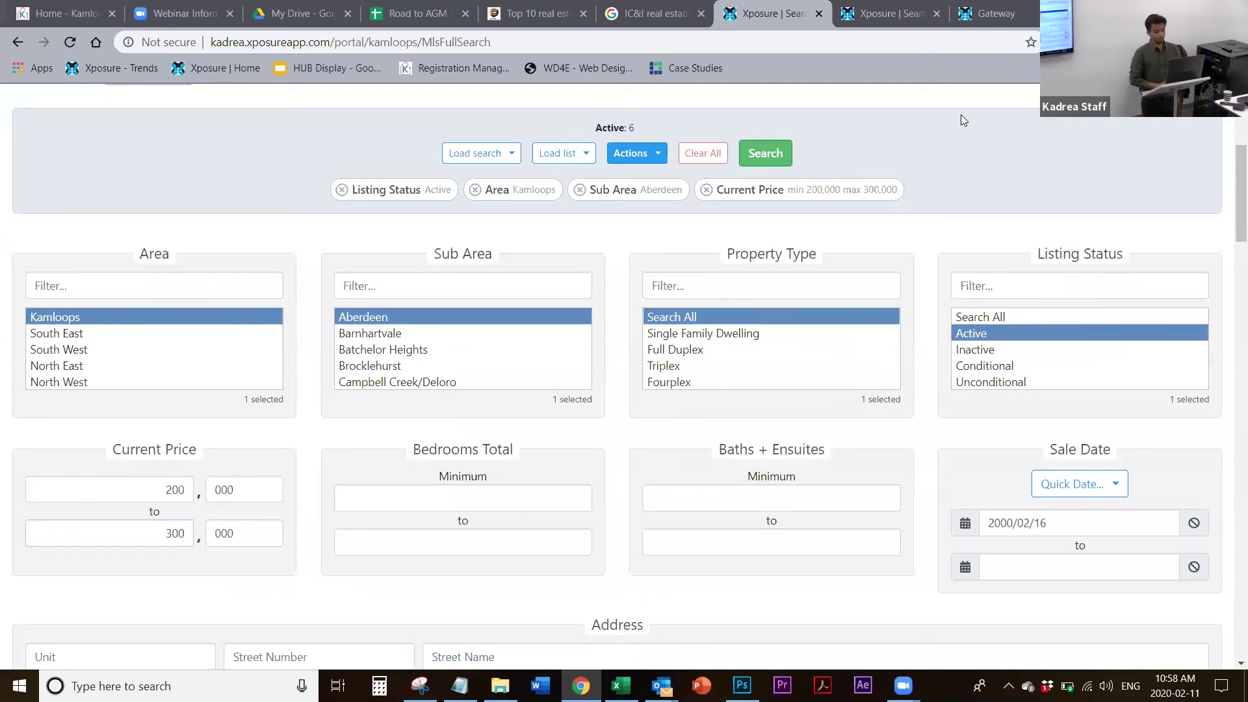
Switch to the saved list results in the other session and select all of its listings
key("ctrl+Tab")
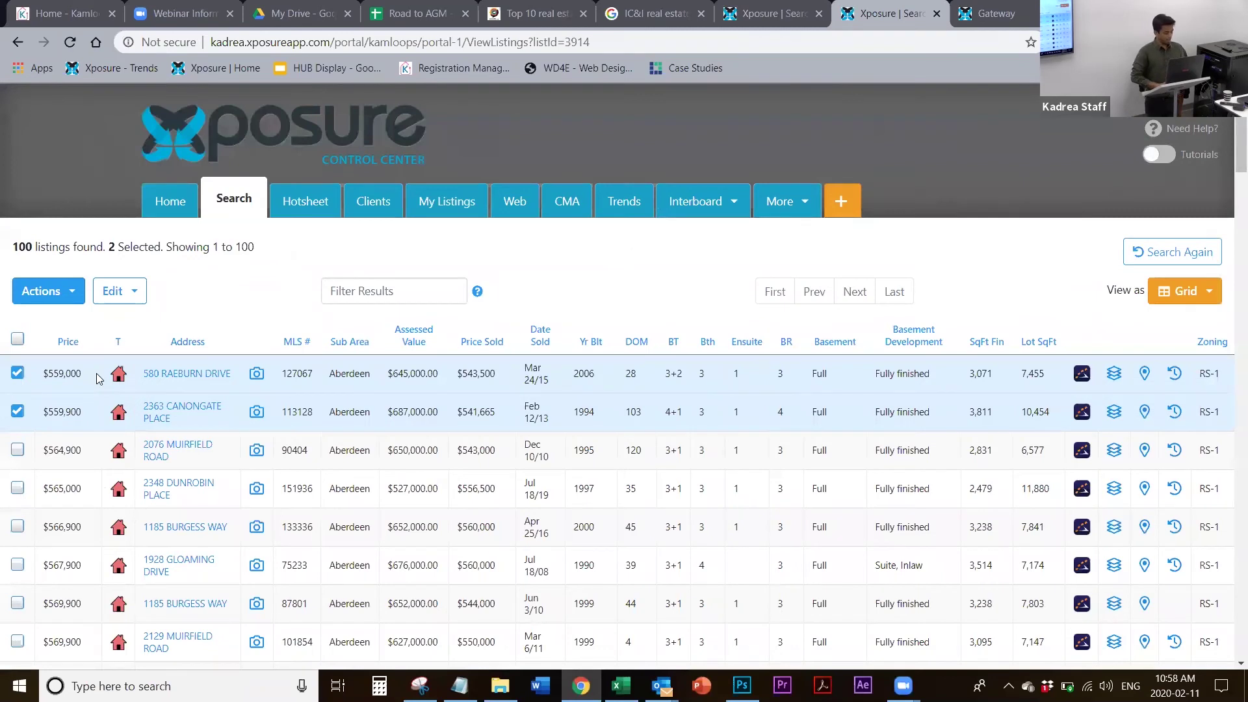
left_click(17, 339)
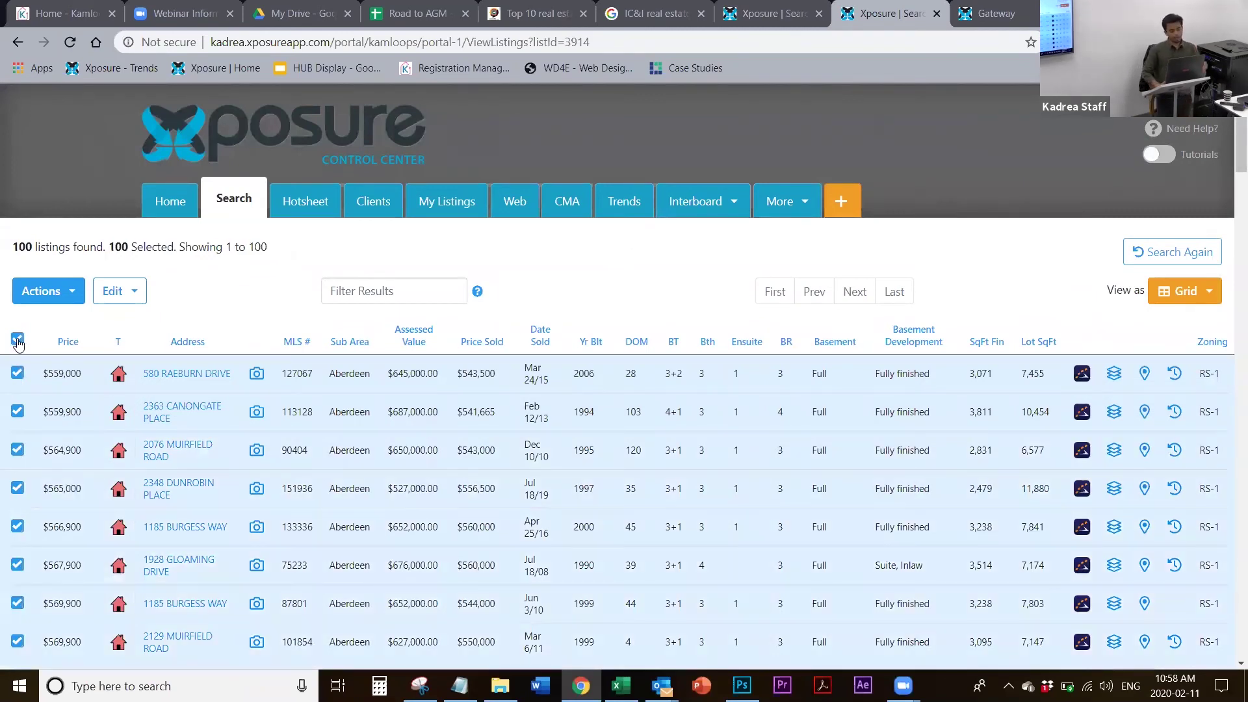
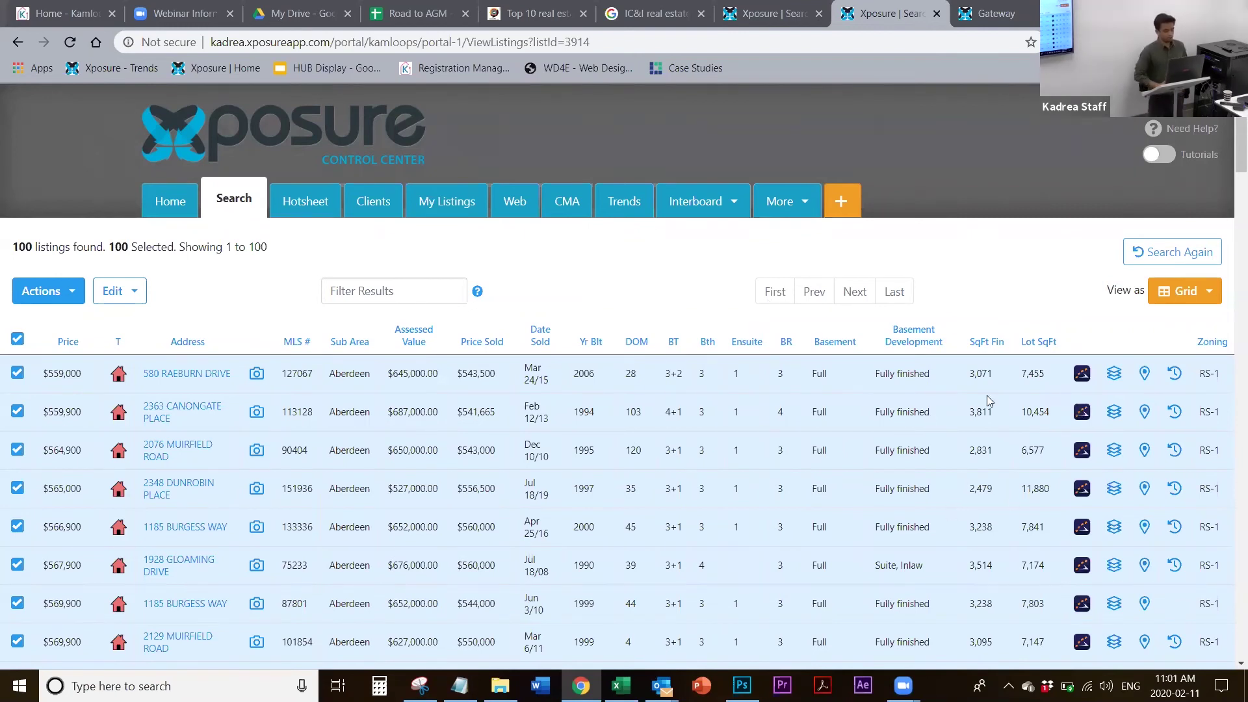
Open the add/remove columns options for the results, review the calculated and view columns, and cancel without applying
left_click(71, 303)
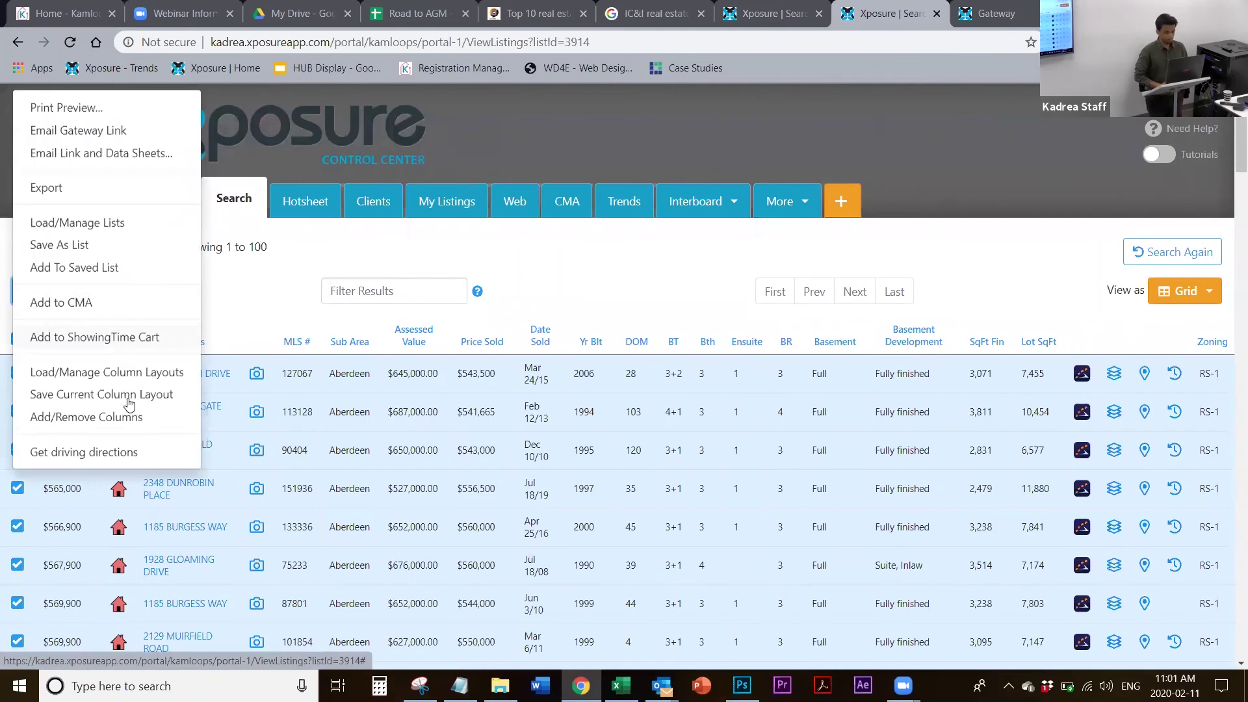
left_click(132, 423)
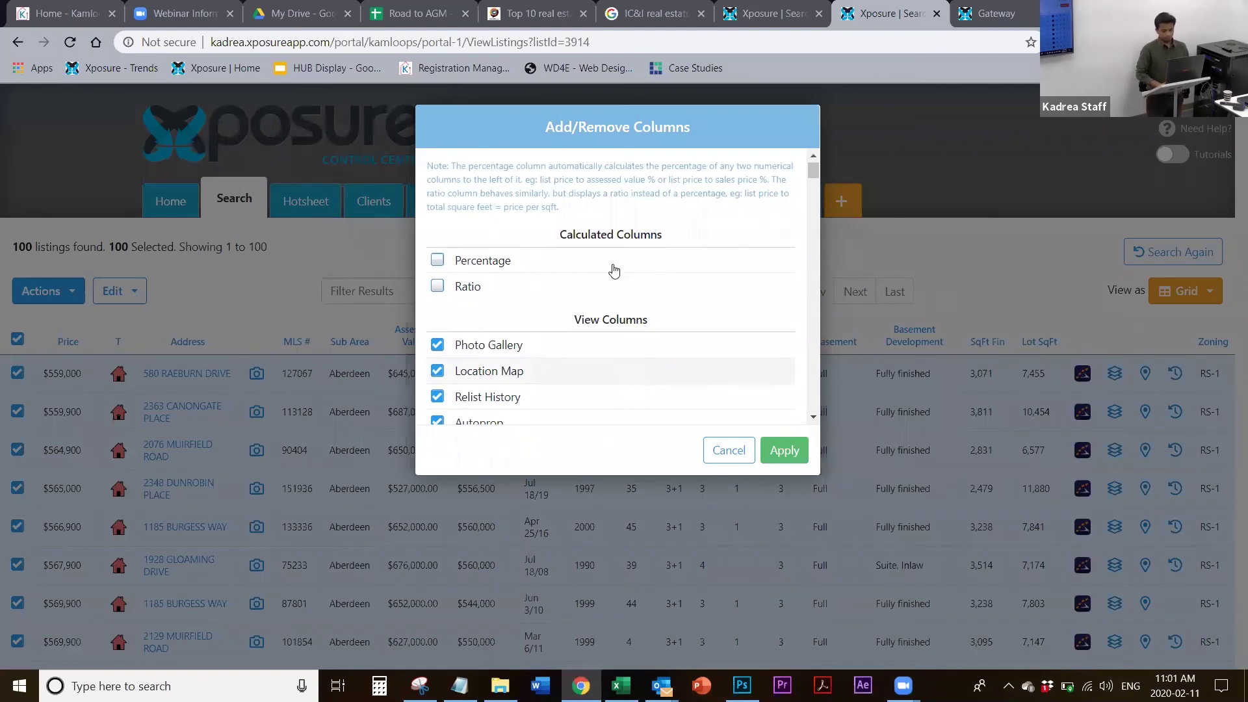
scroll(610, 260, "down", 1)
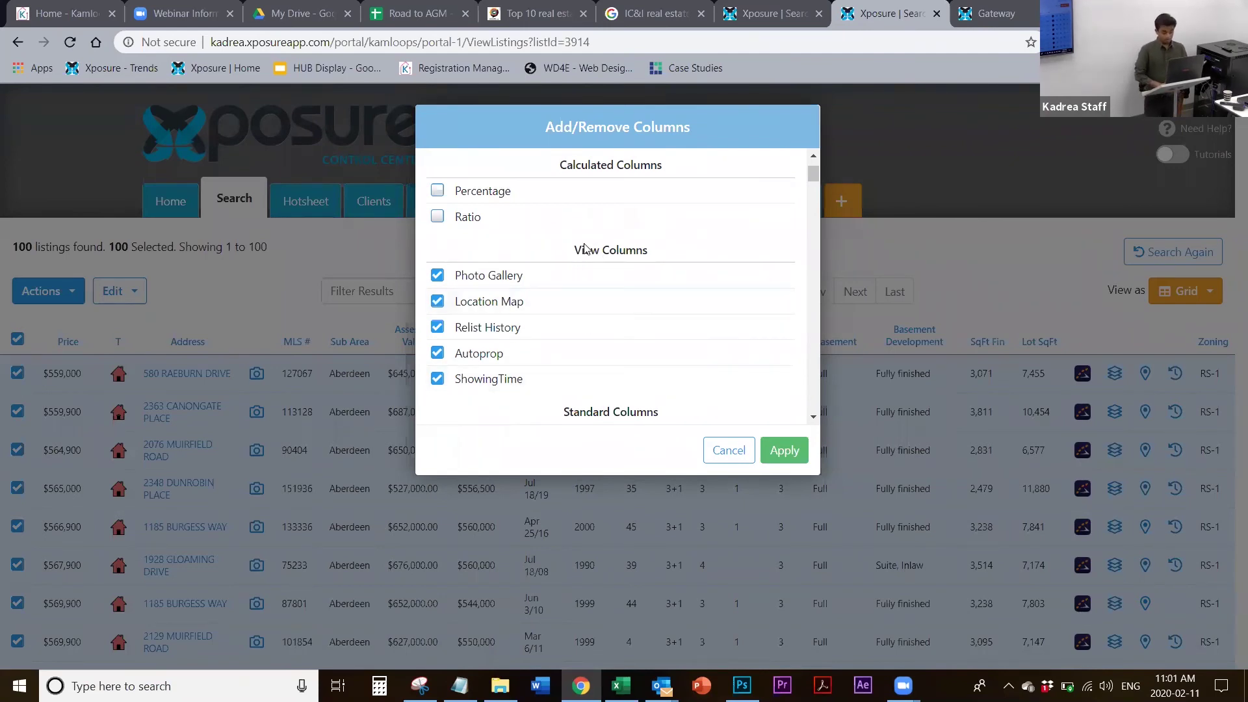
left_click(729, 450)
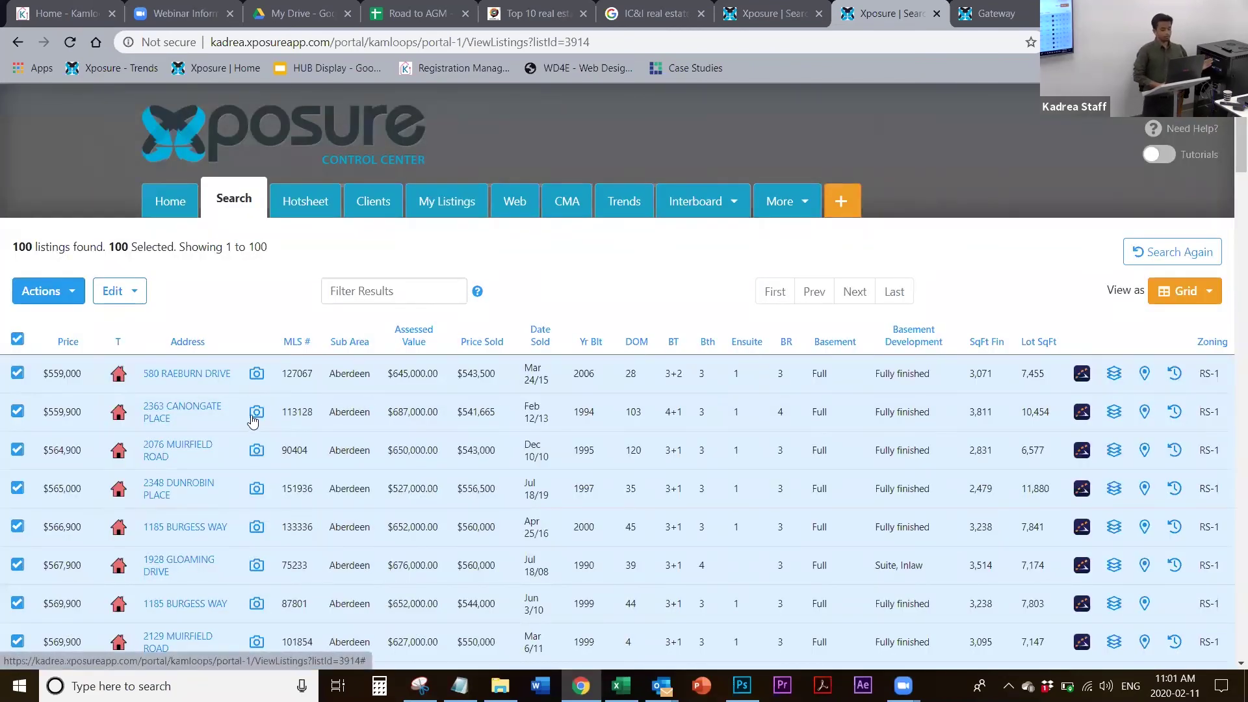
View the photo gallery of the $559,900 listing through the fourth photo and close it
left_click(257, 413)
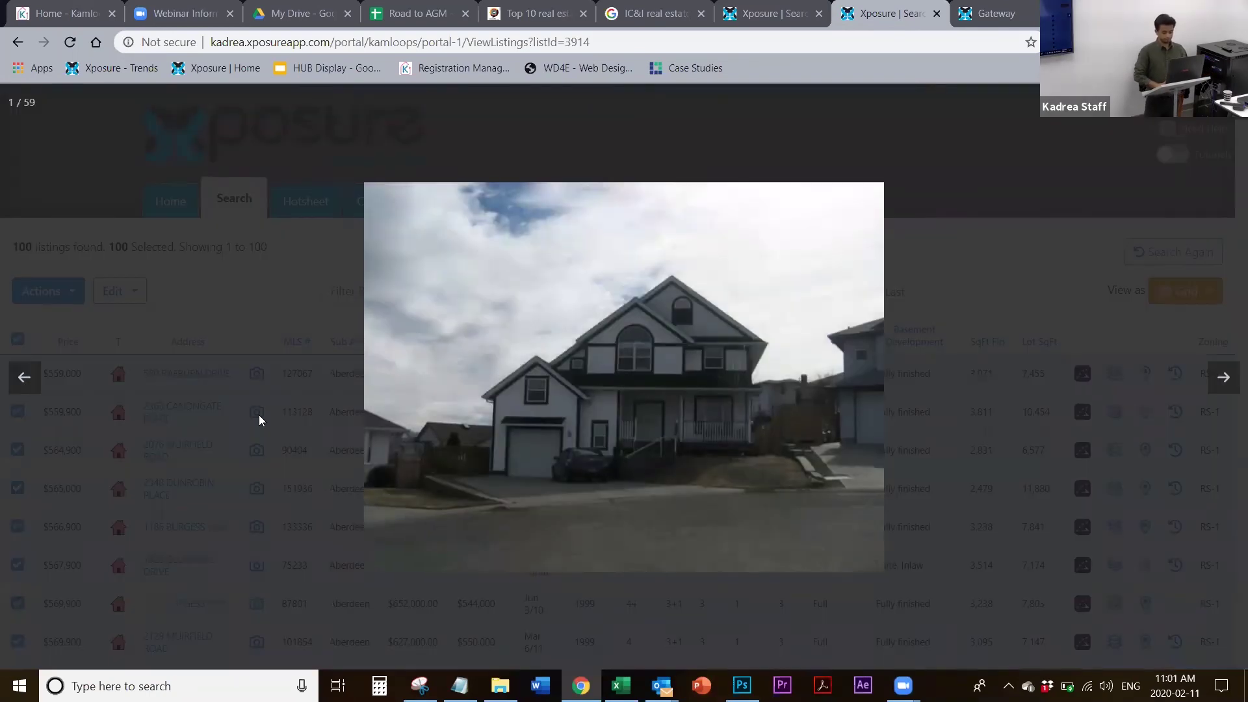
left_click(1230, 385)
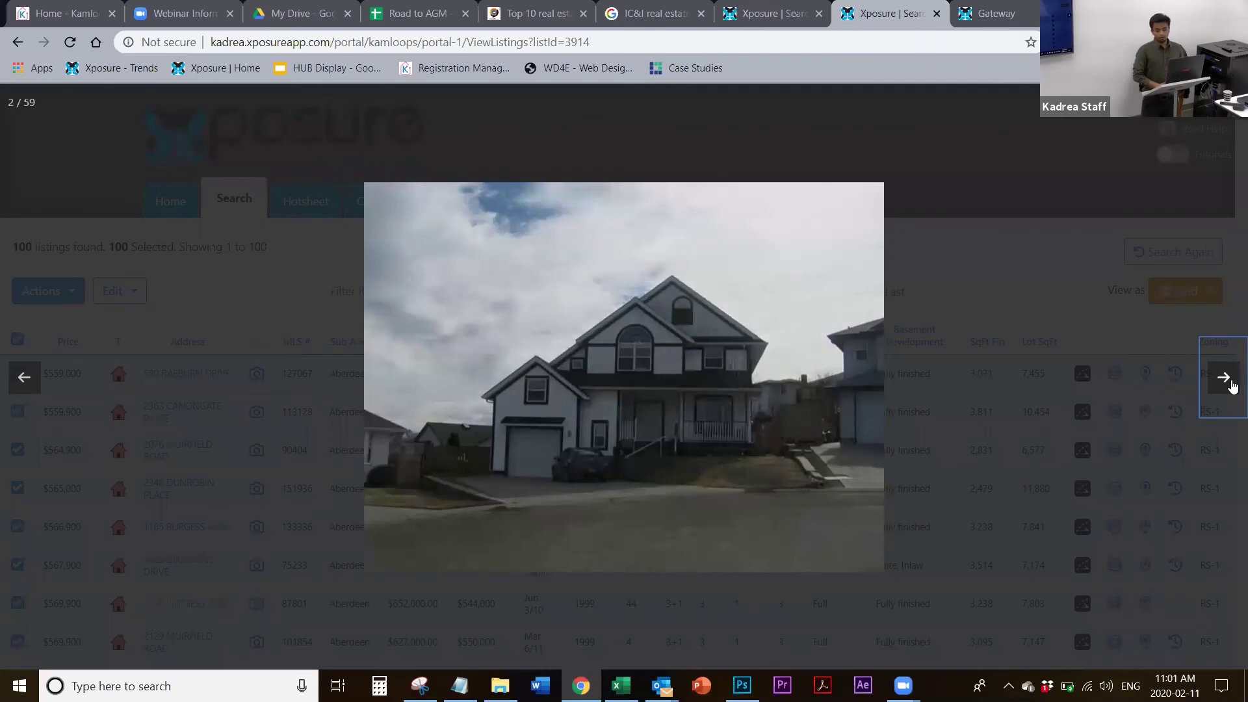
left_click(1230, 383)
left_click(1230, 384)
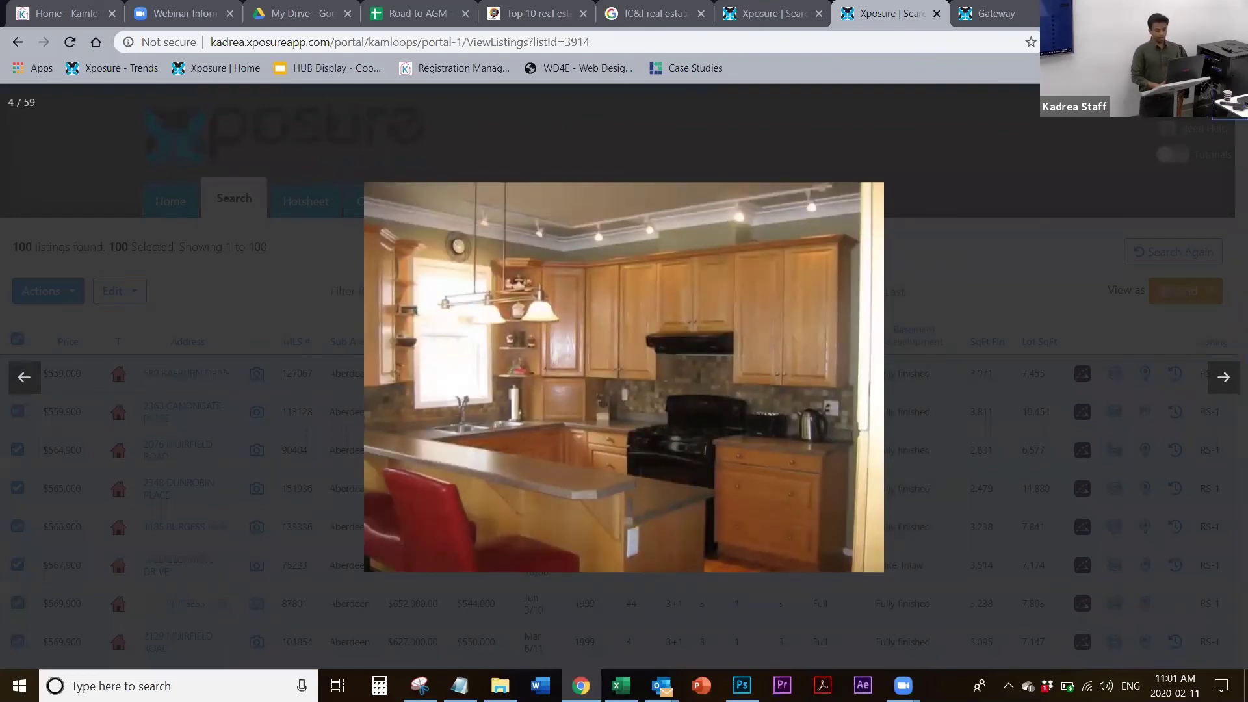
key("Escape")
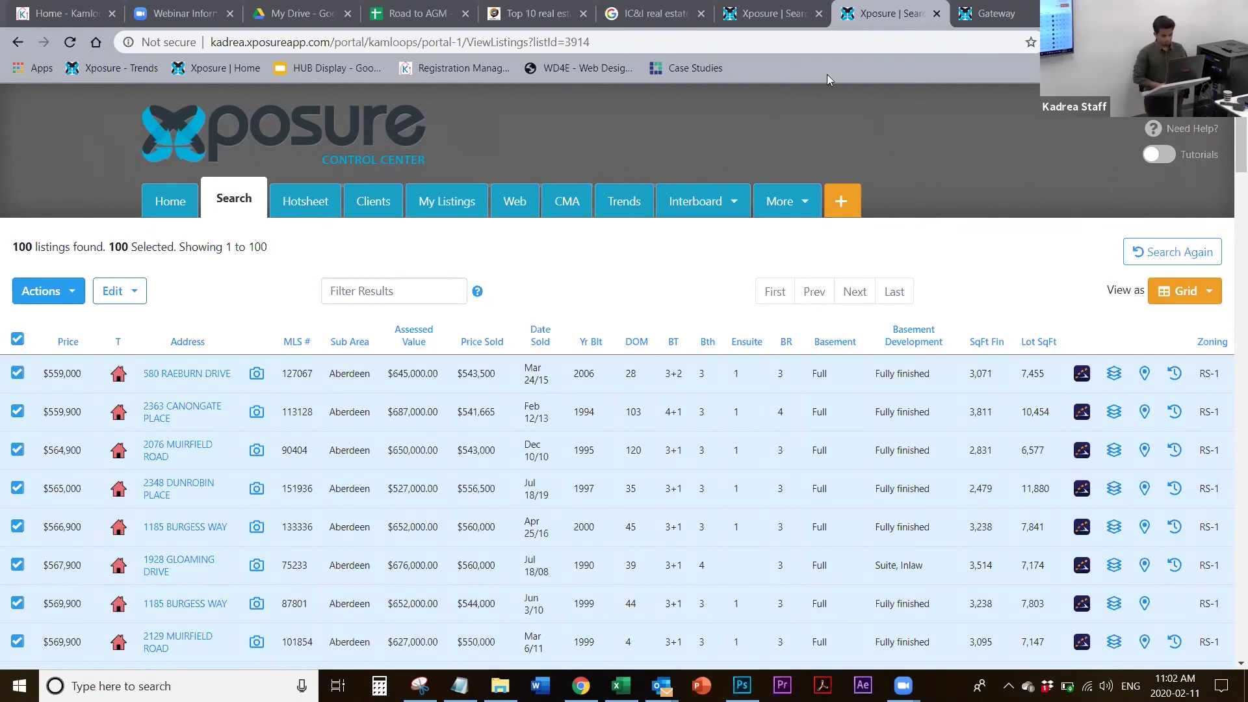
Create a gateway link email for all the selected listings and review its options and listing preview
left_click(757, 22)
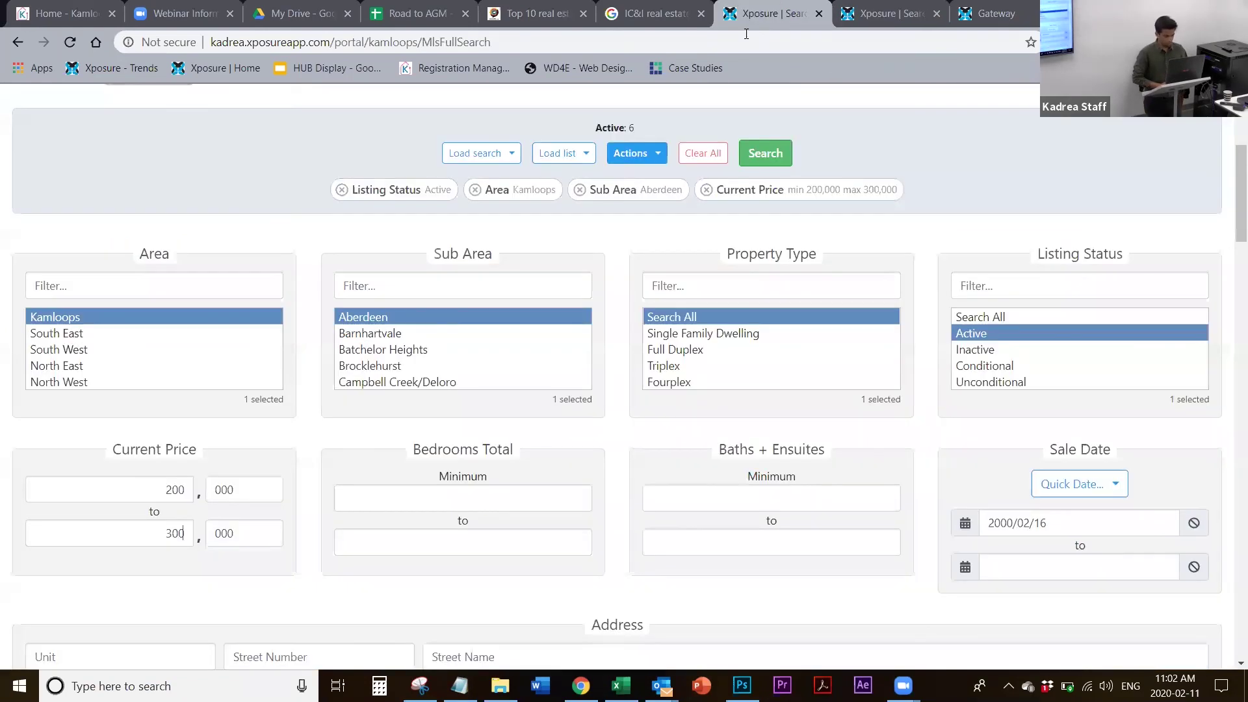
key("ctrl+Tab")
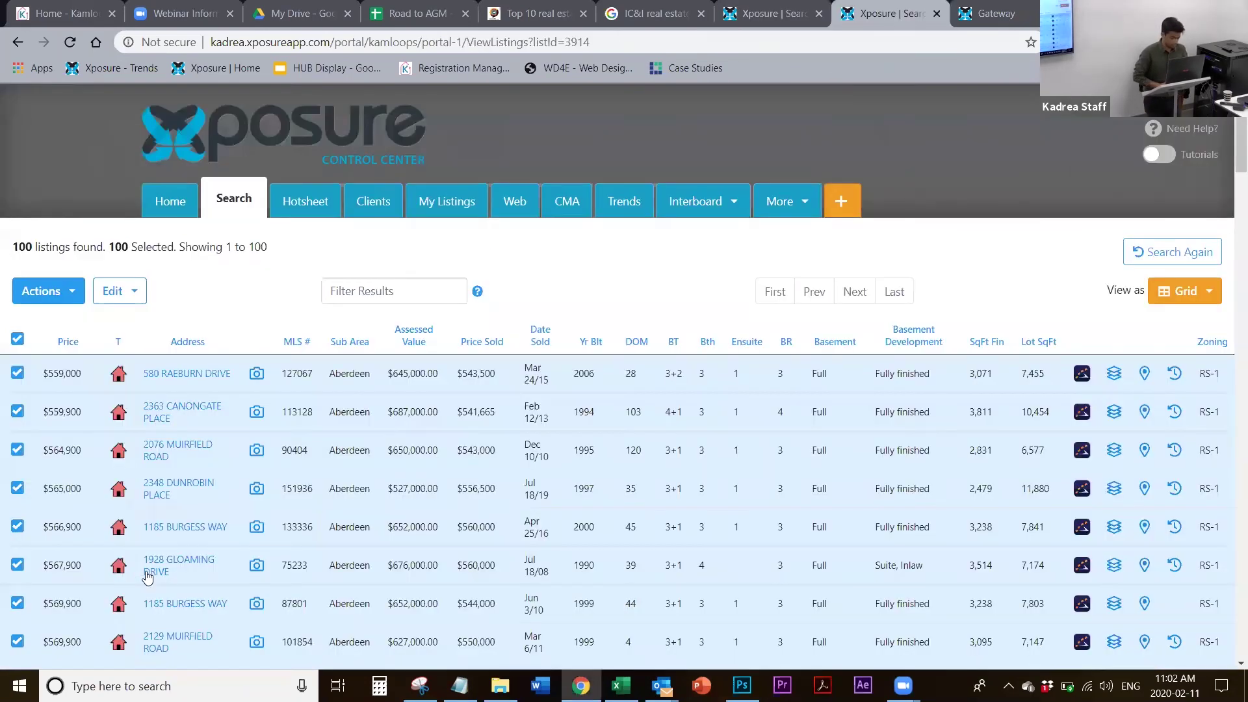
left_click(68, 303)
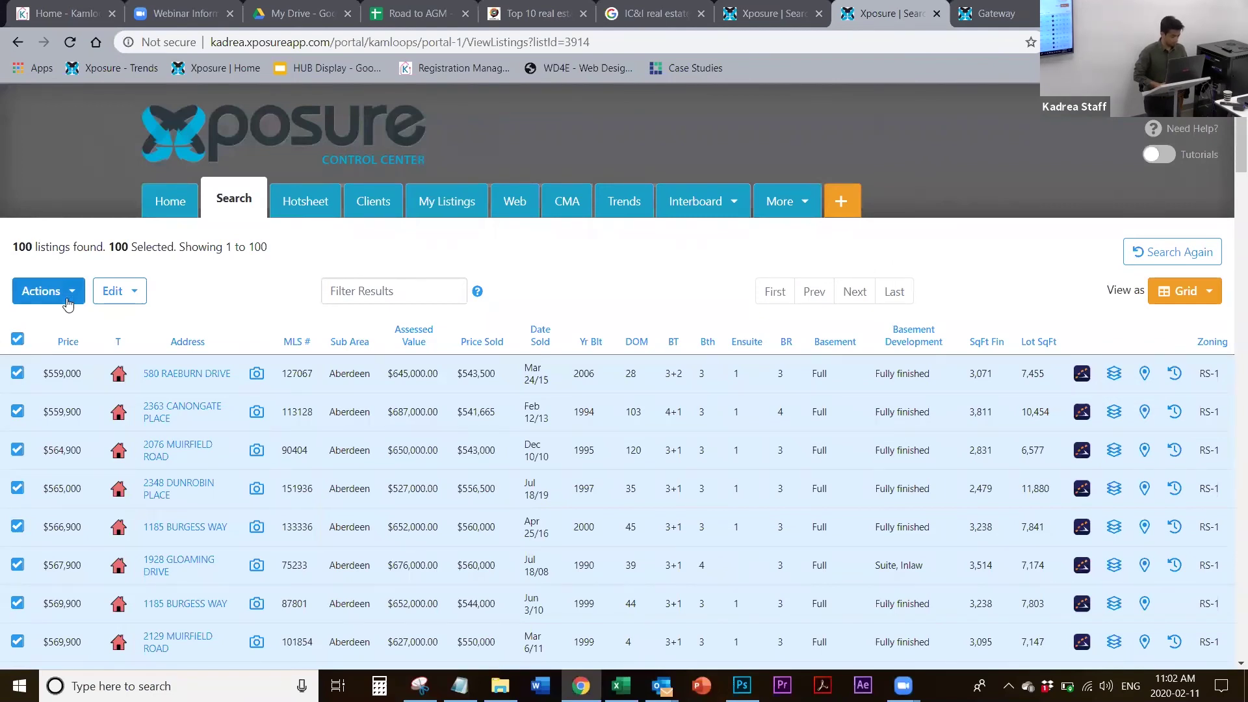
left_click(68, 303)
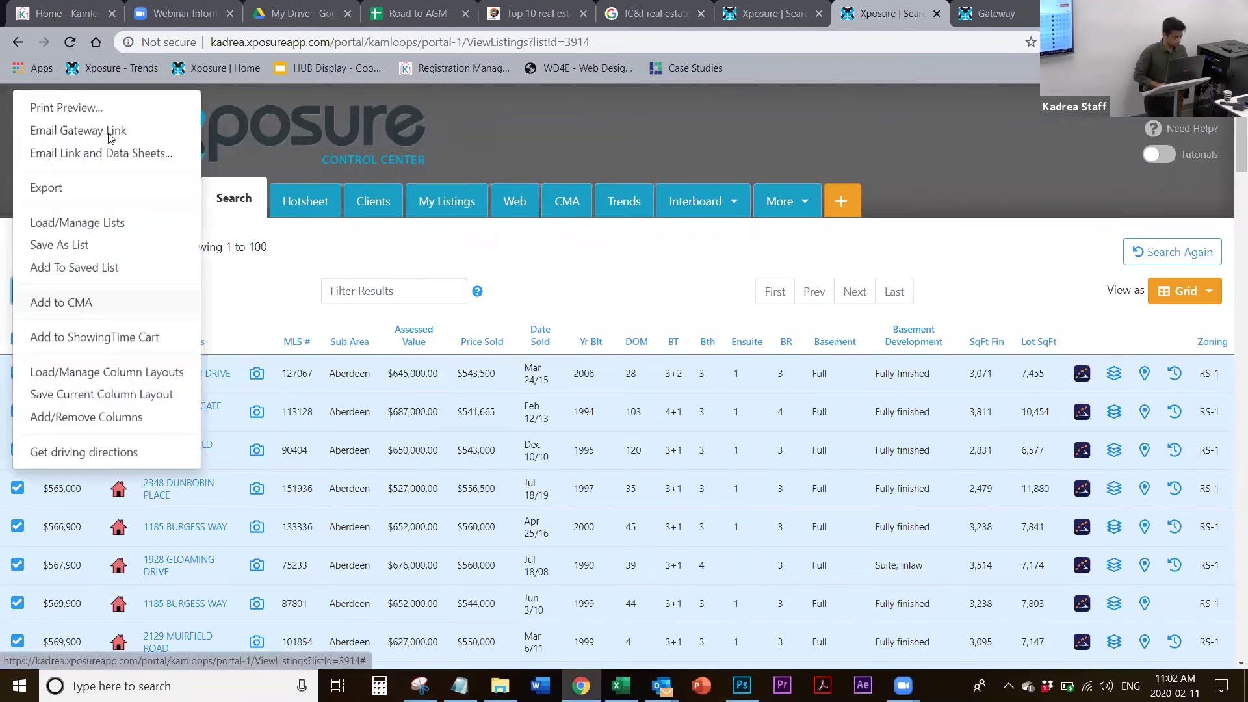
left_click(104, 133)
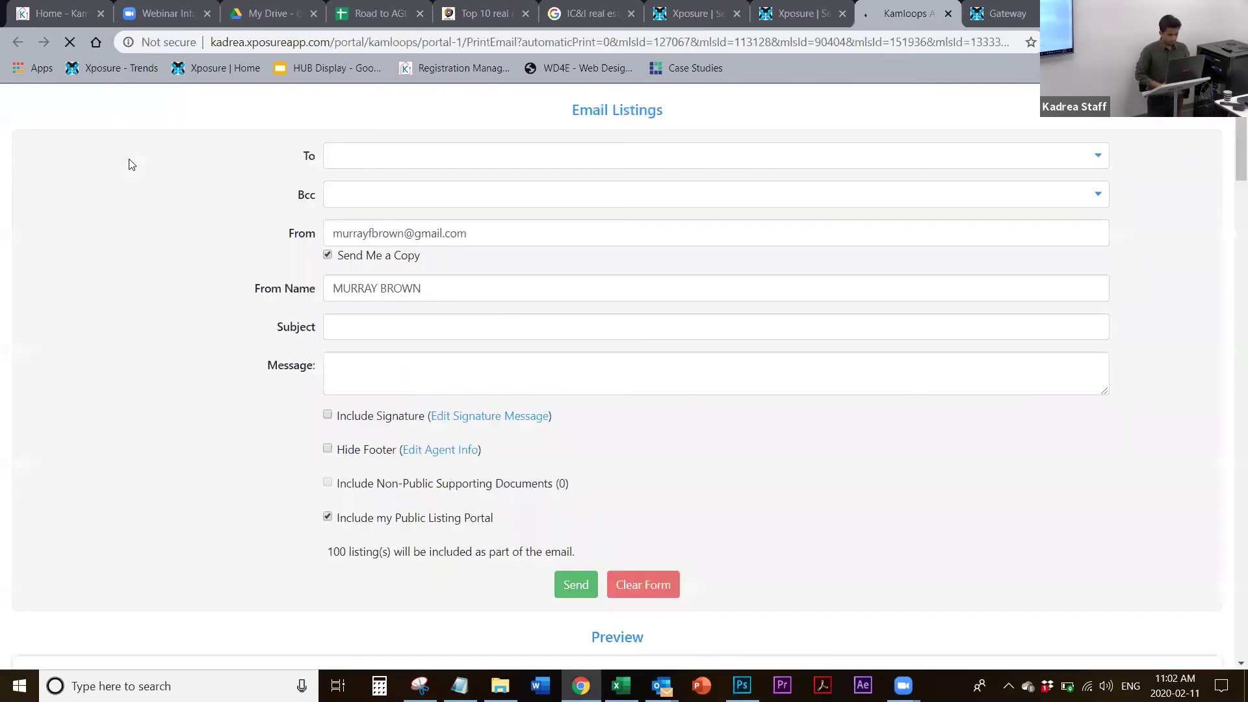
scroll(650, 624, "down", 2)
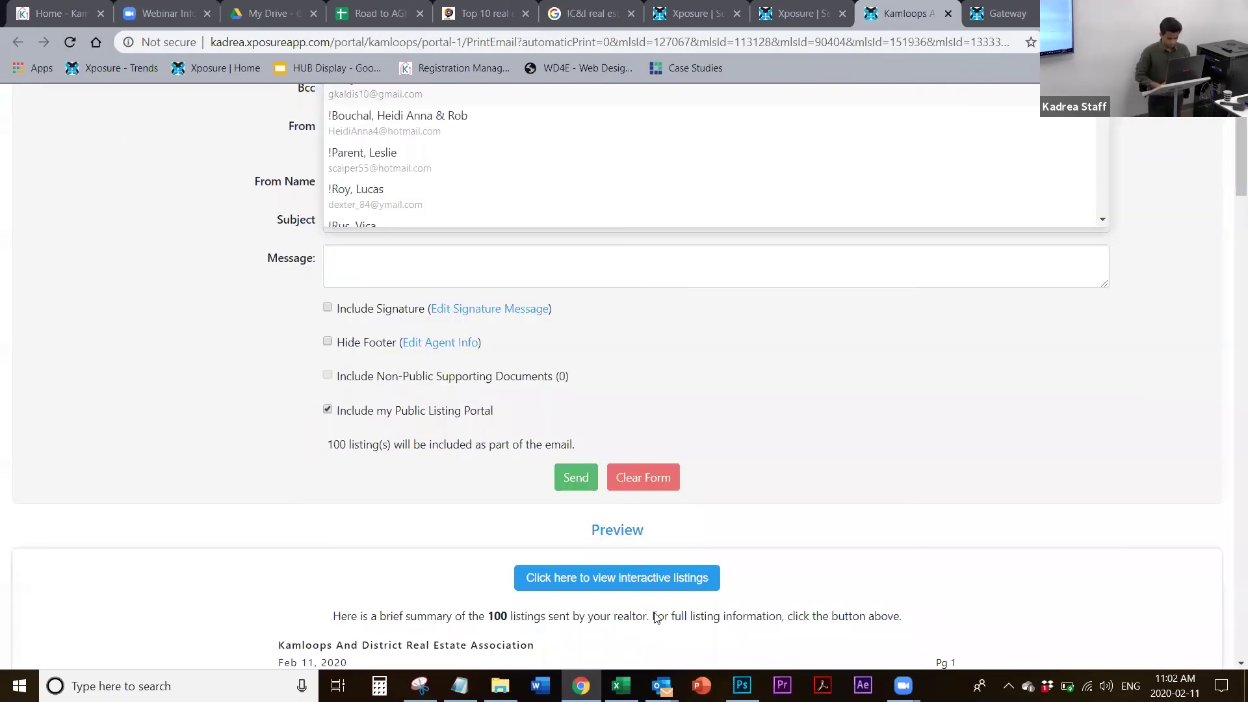
scroll(656, 617, "down", 3)
scroll(655, 612, "up", 1)
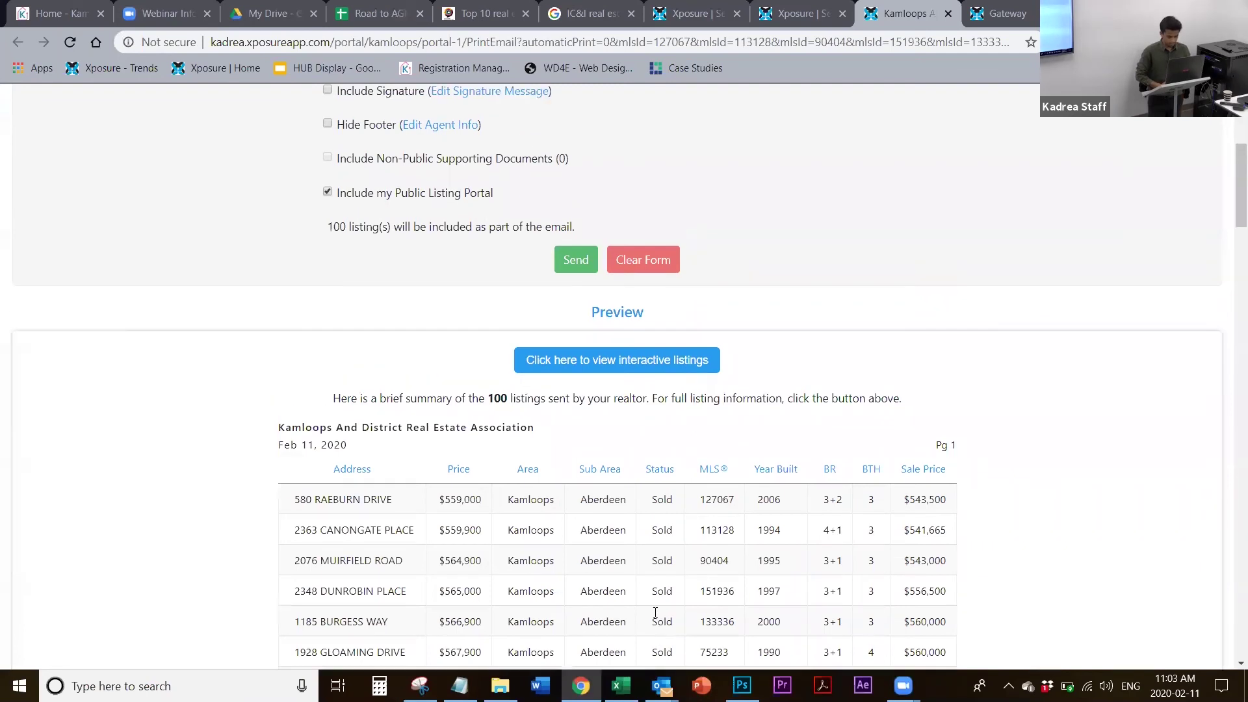
scroll(857, 375, "up", 1)
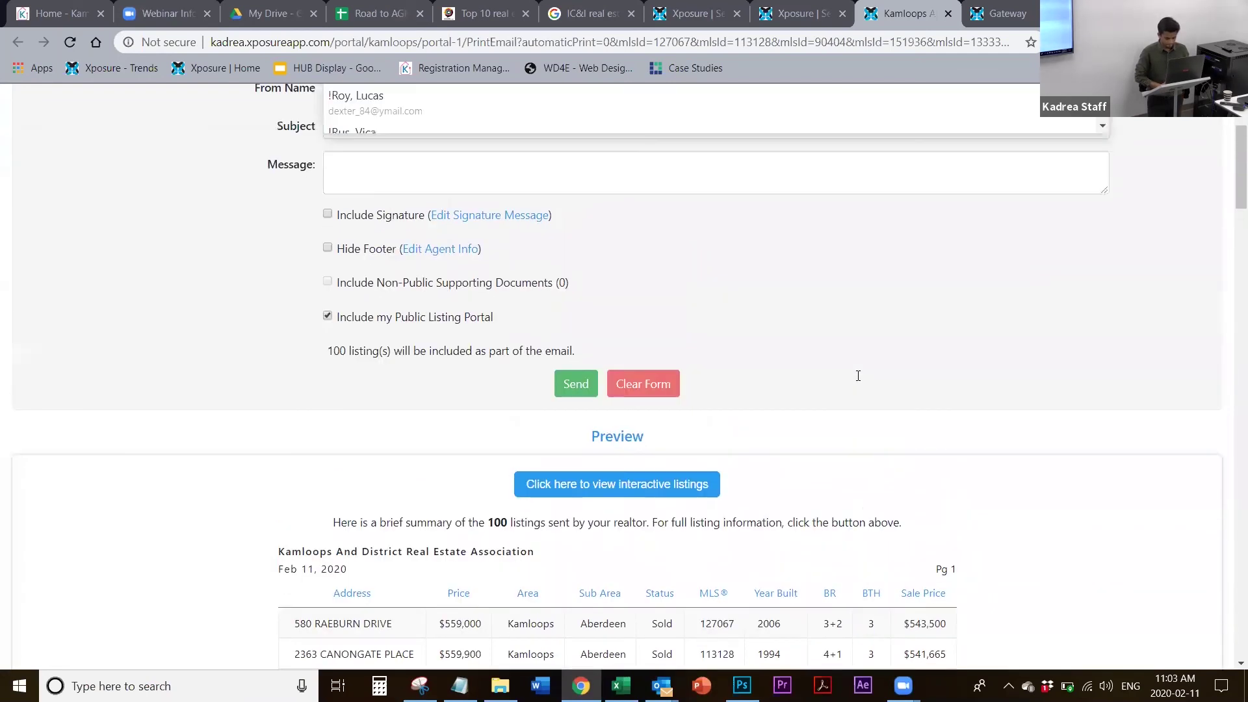
Preview the interactive listings page linked in the gateway email and return to the email form
left_click(664, 531)
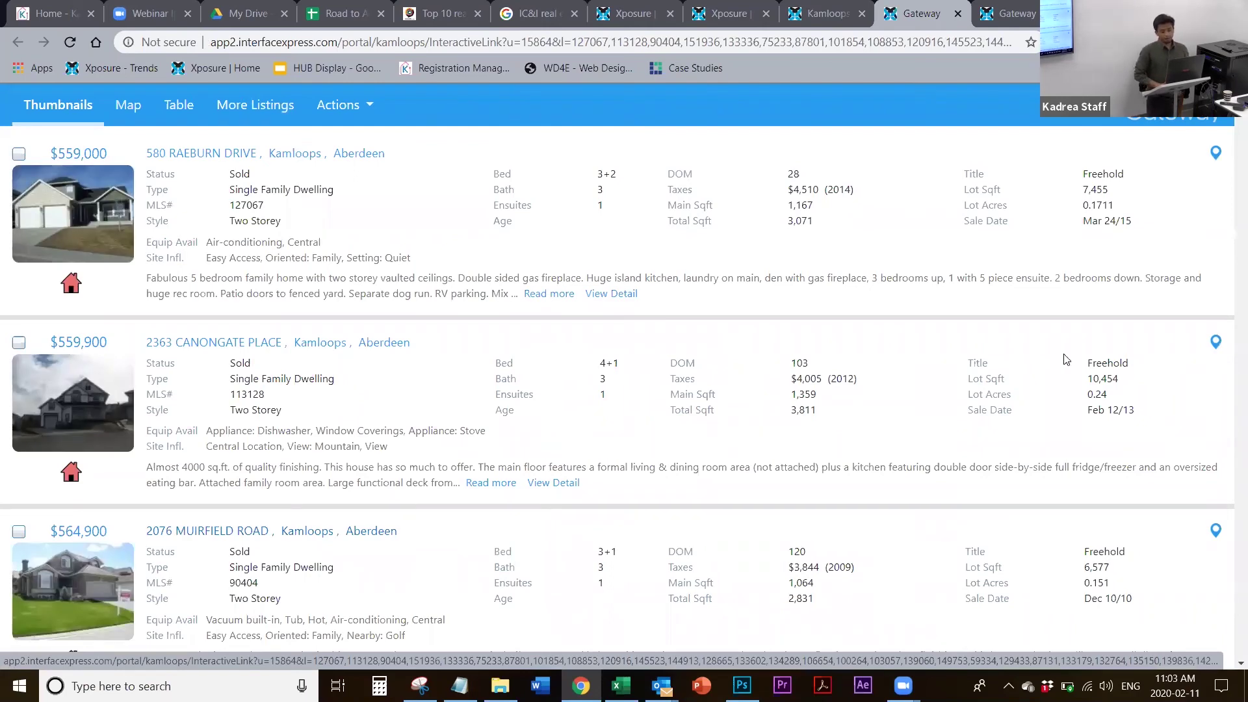
key("ctrl+w")
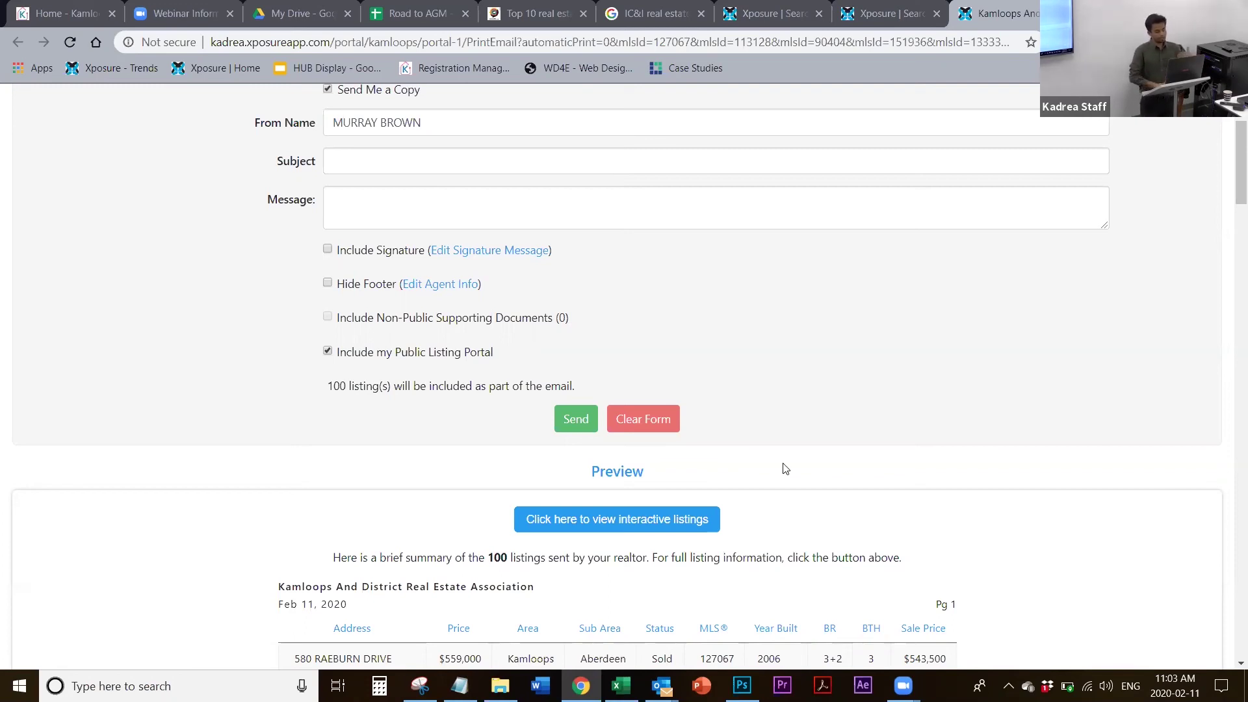
left_click(679, 516)
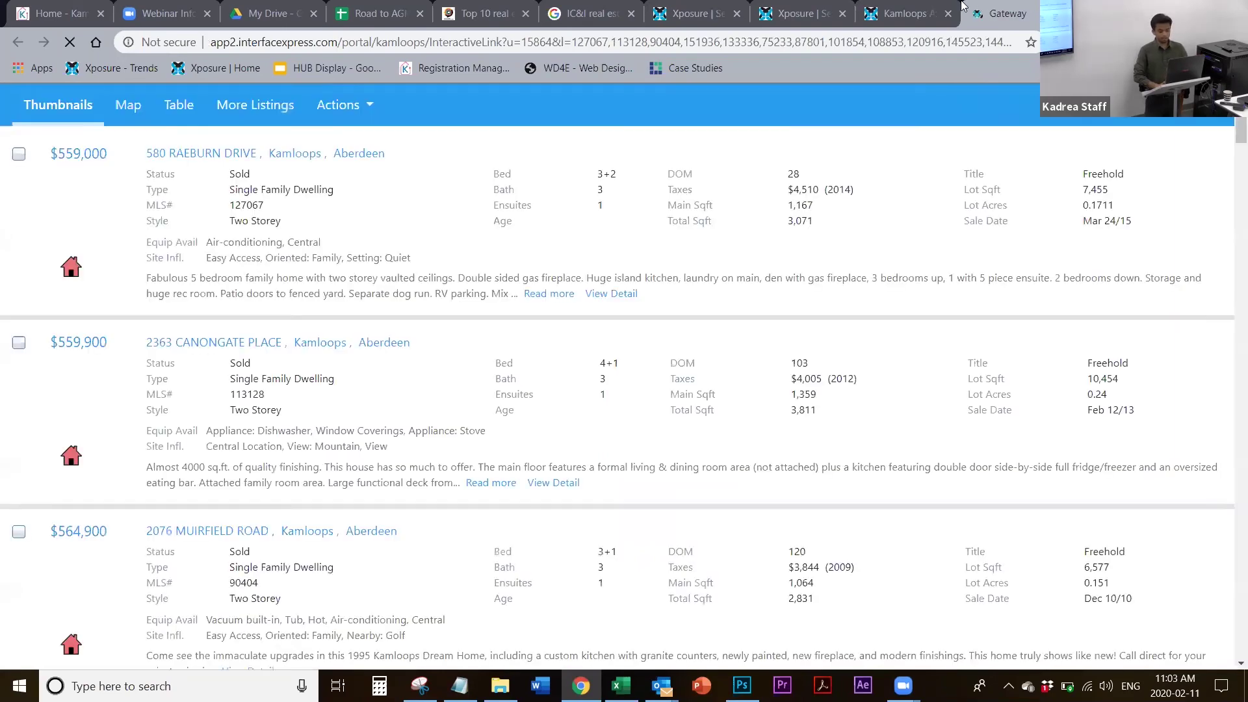
key("ctrl+shift+Tab")
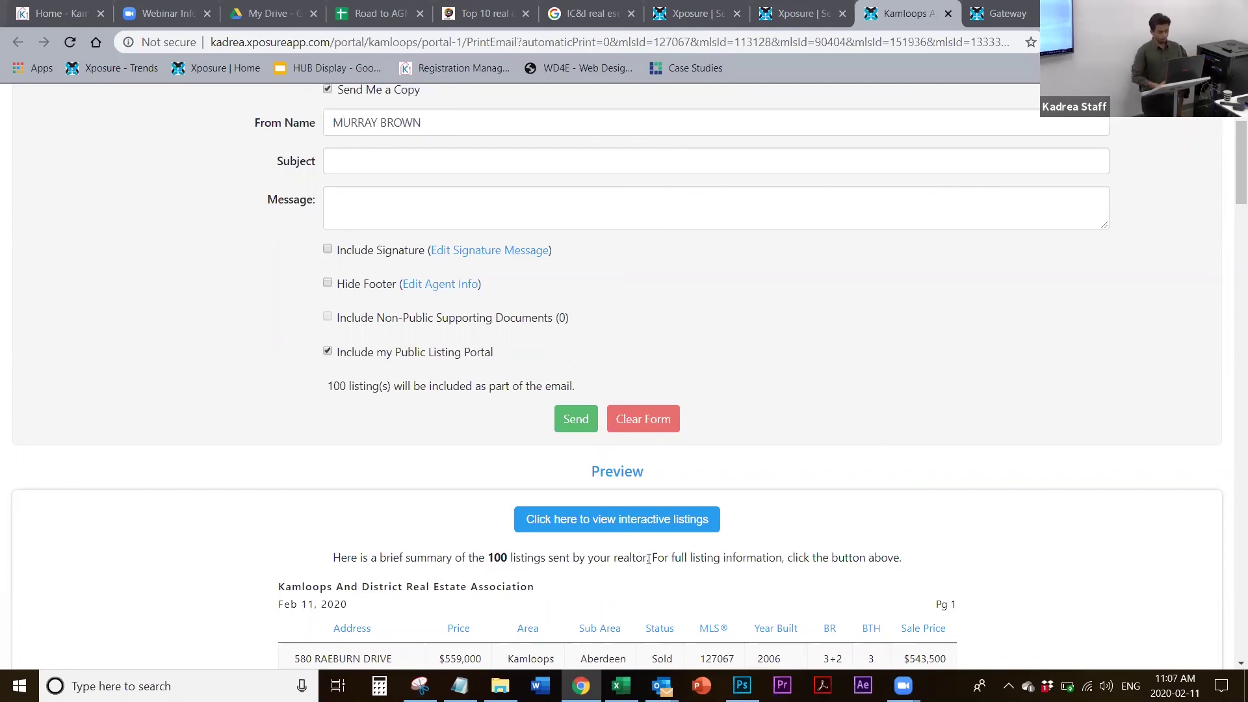
Open the interactive listings page, browse the agent's public portal through its more listings link, and return to the gateway
left_click(635, 529)
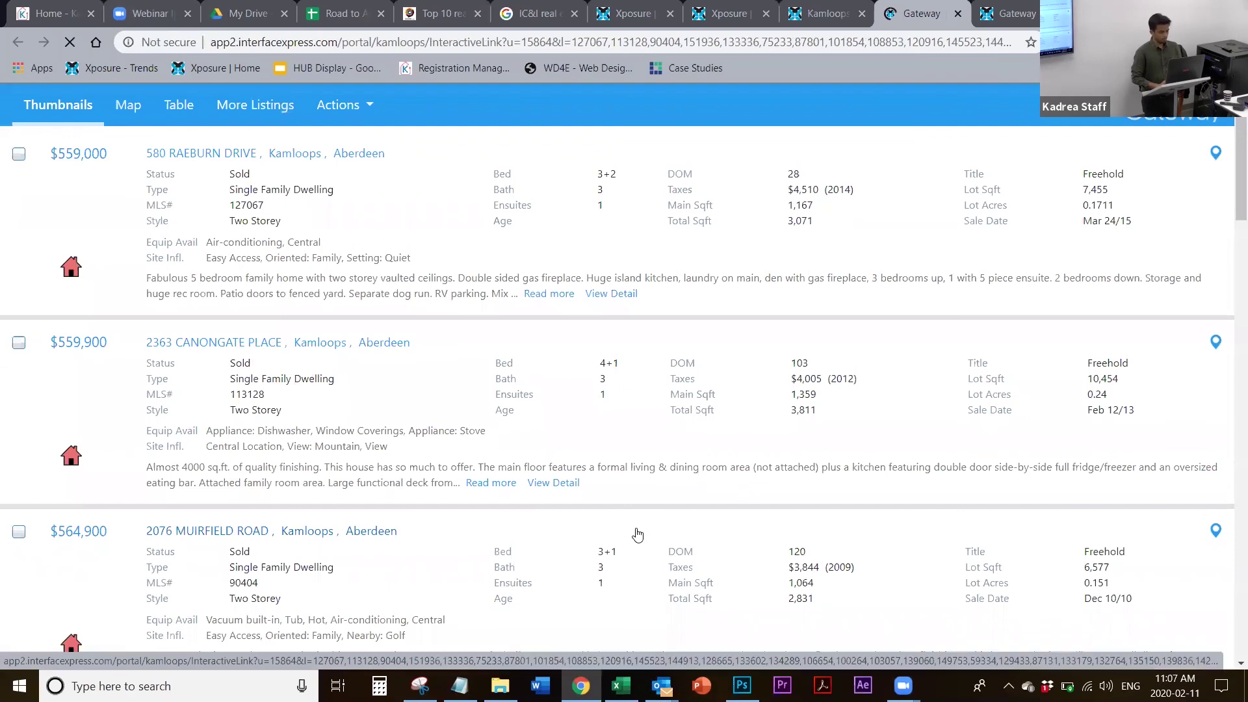
left_click(271, 111)
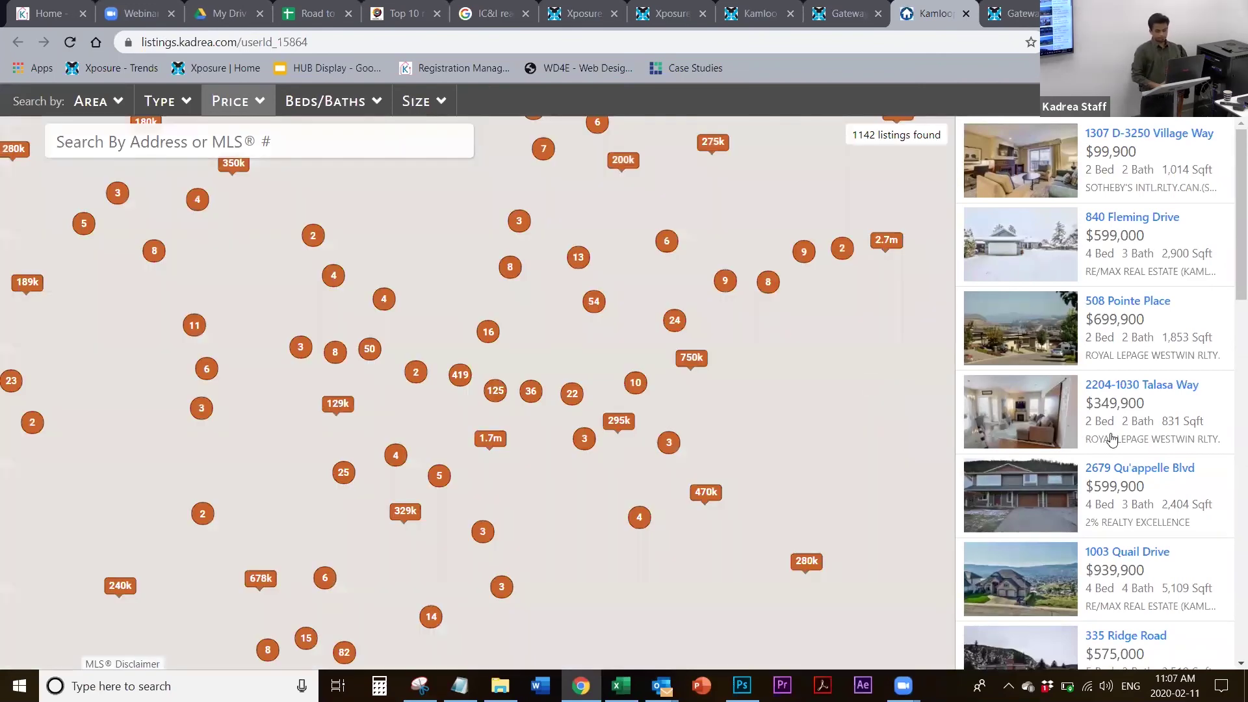
scroll(1111, 439, "down", 5)
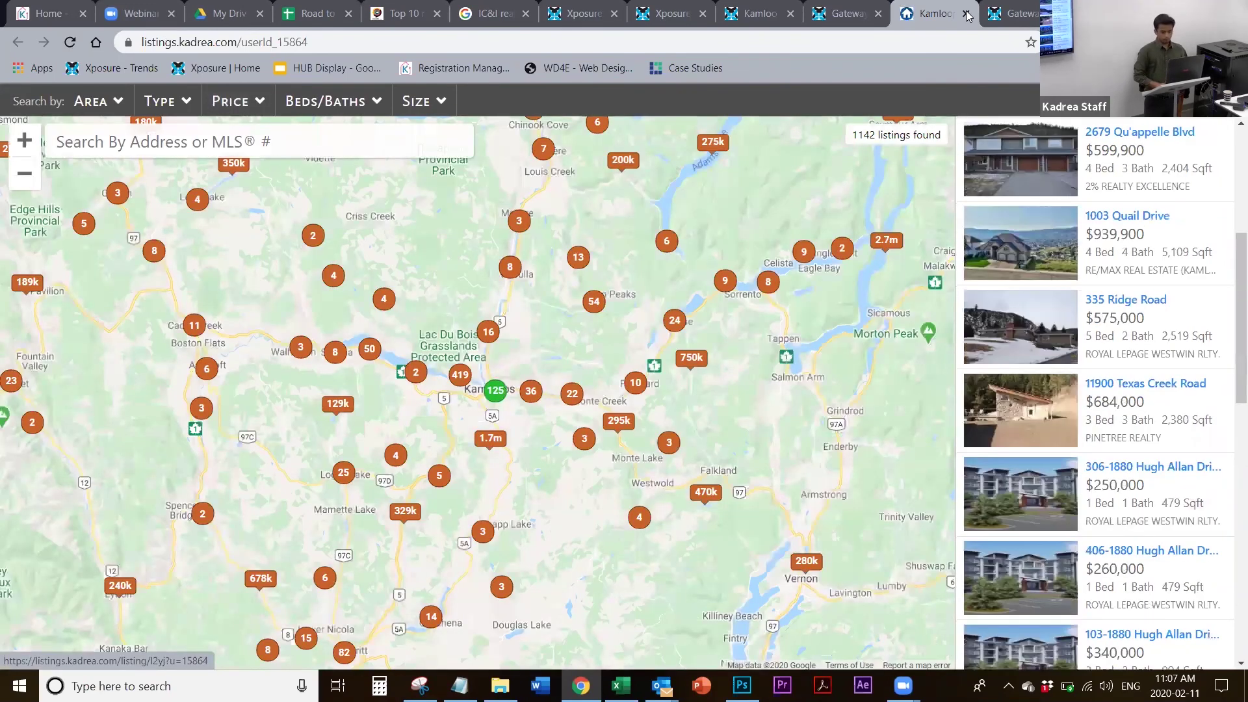
scroll(1111, 440, "down", 2)
left_click(967, 14)
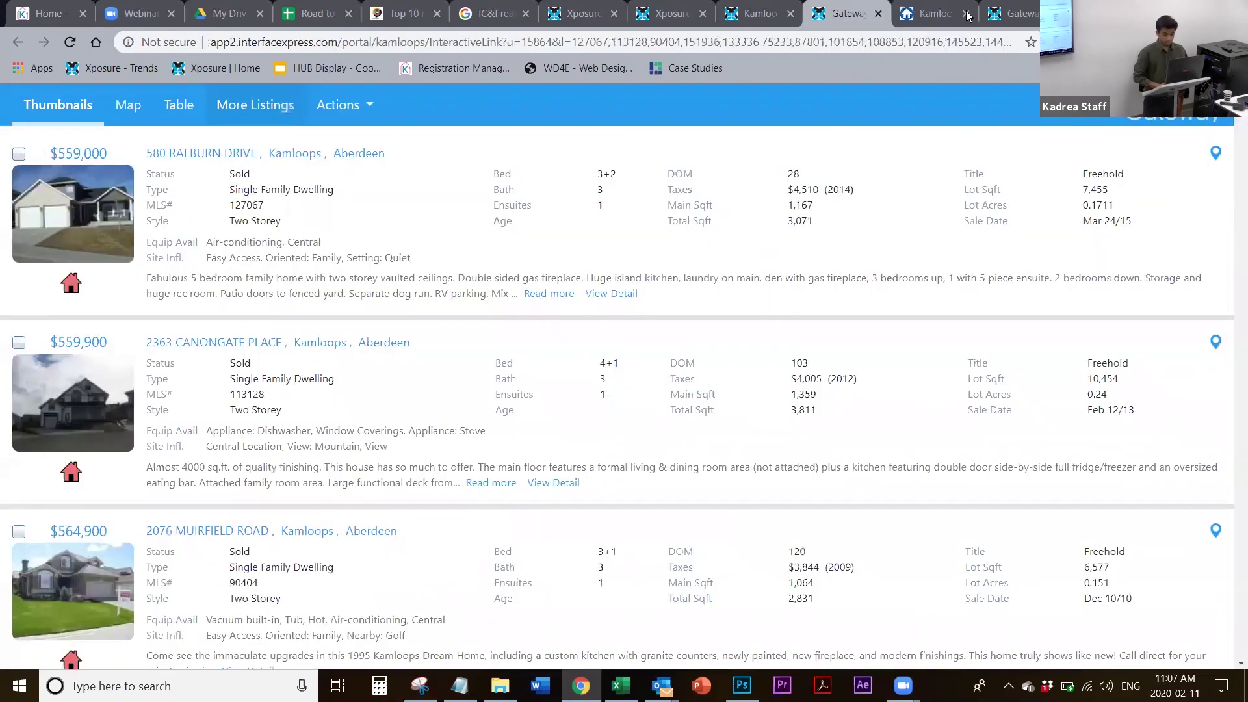
left_click(323, 106)
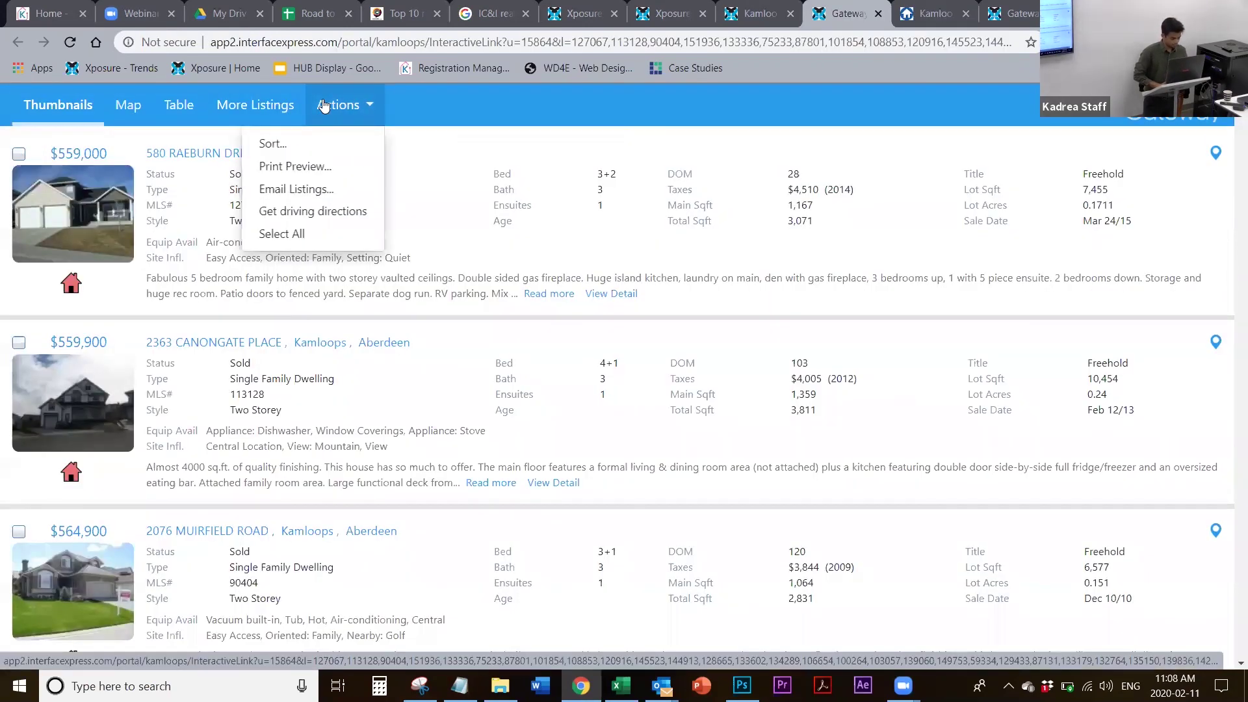
left_click(198, 157)
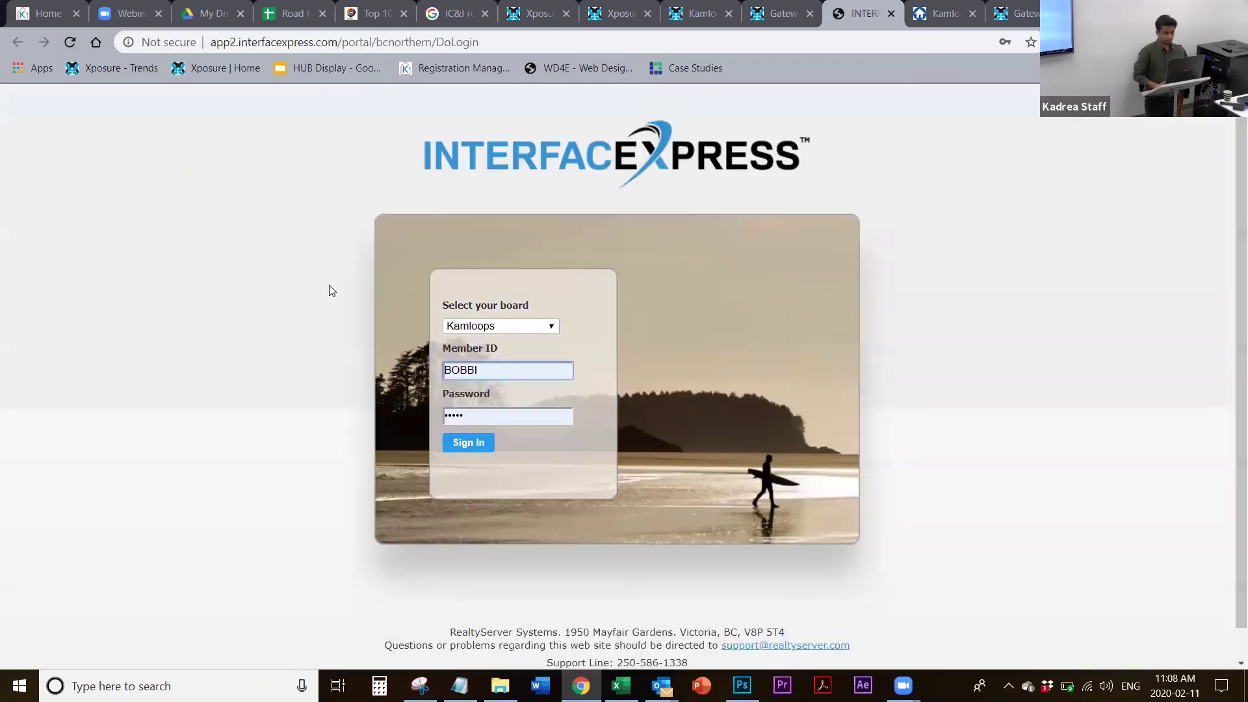
left_click(486, 448)
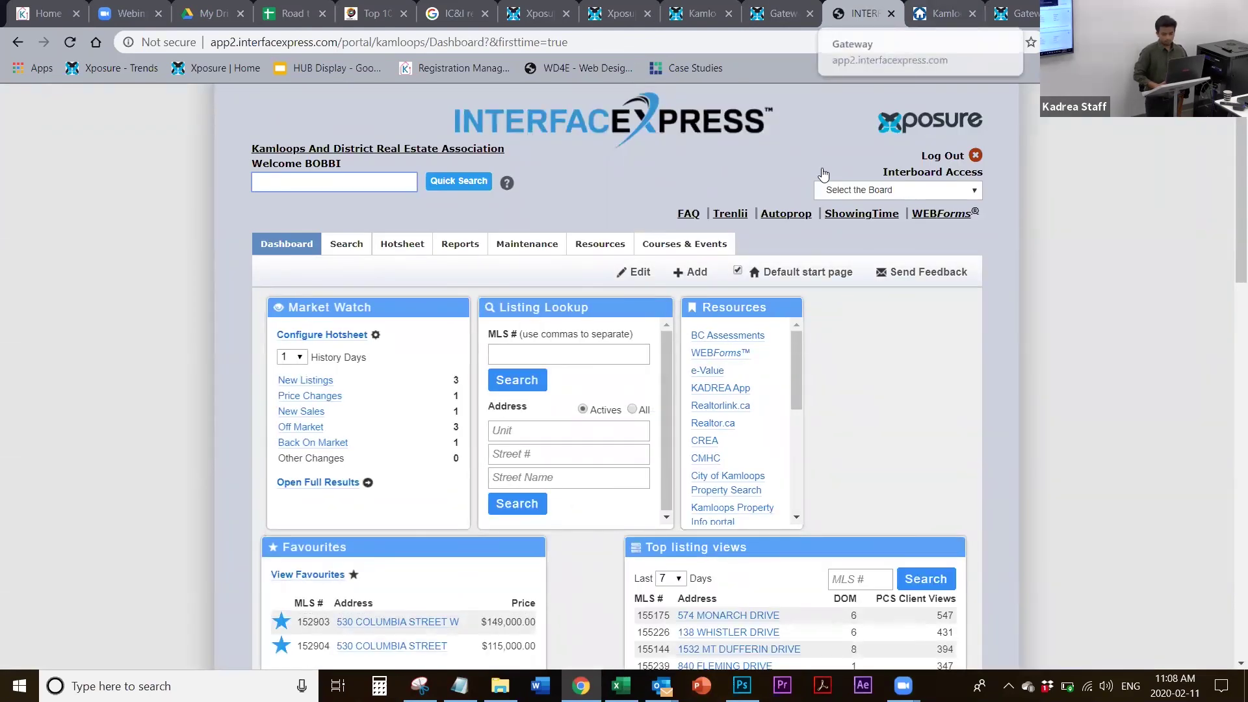
key("ctrl+w")
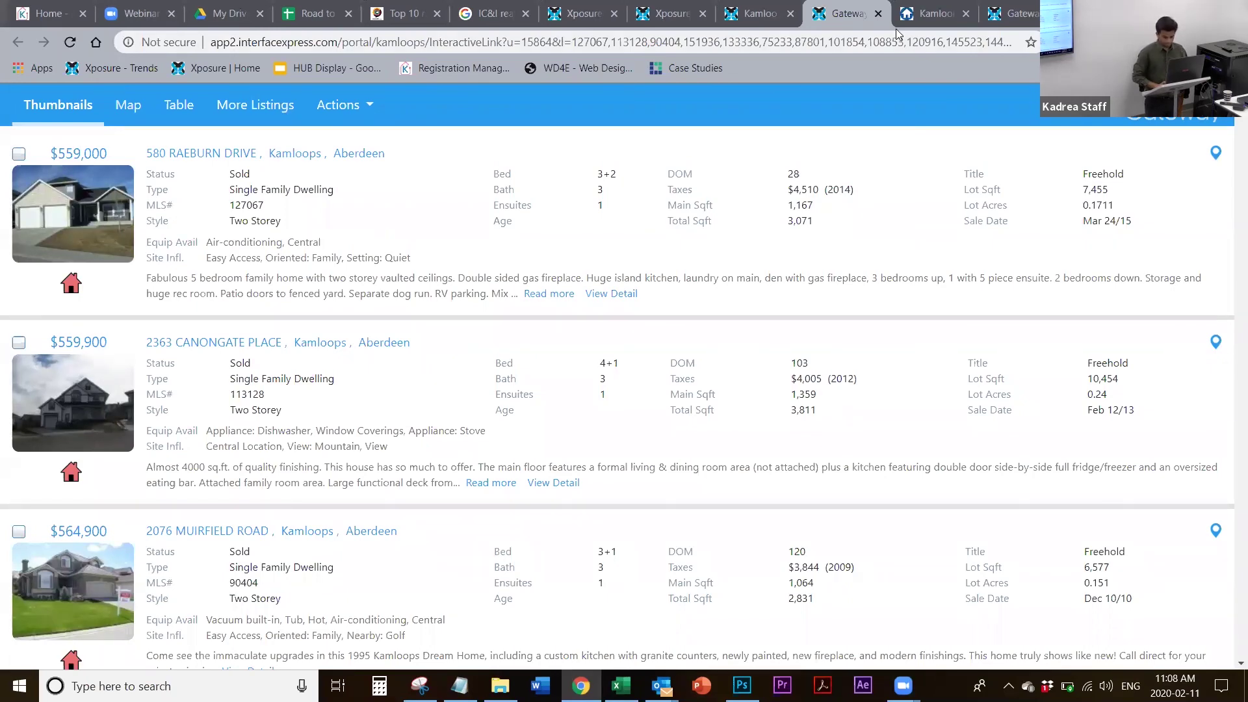
Reopen the interactive listings page from the email preview and close the leftover gateway and listing portal pages
left_click(757, 14)
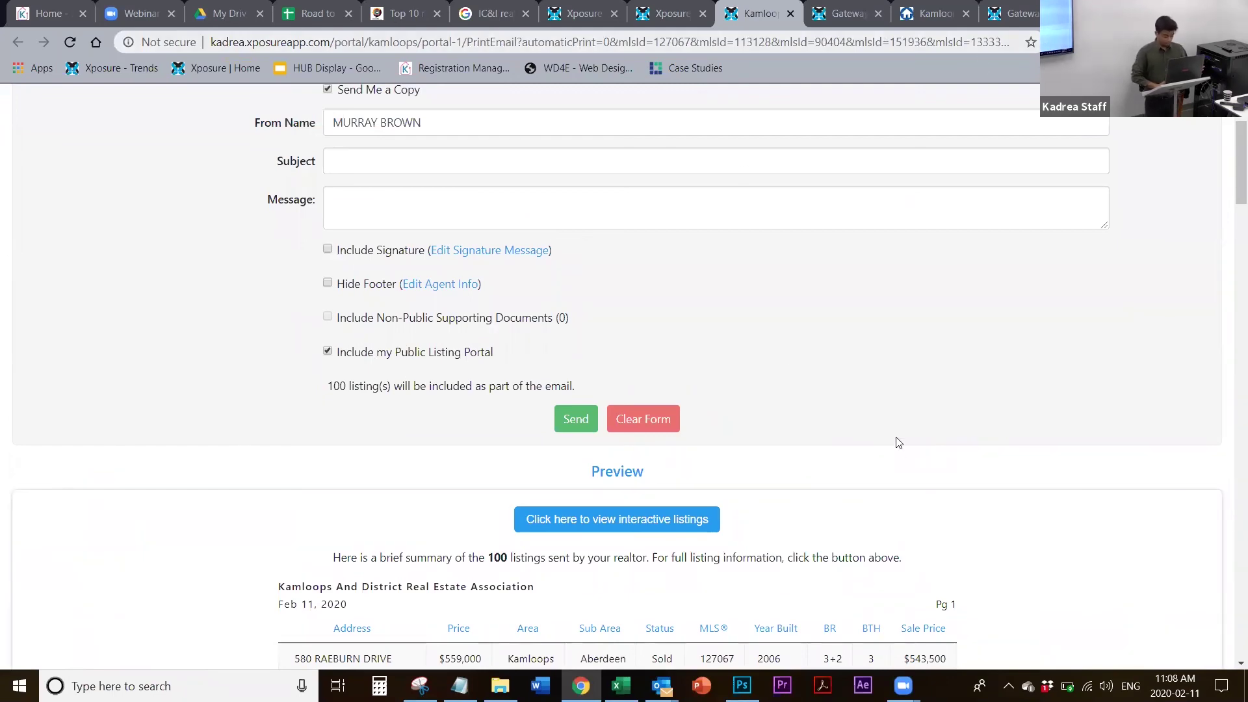
scroll(898, 442, "down", 6)
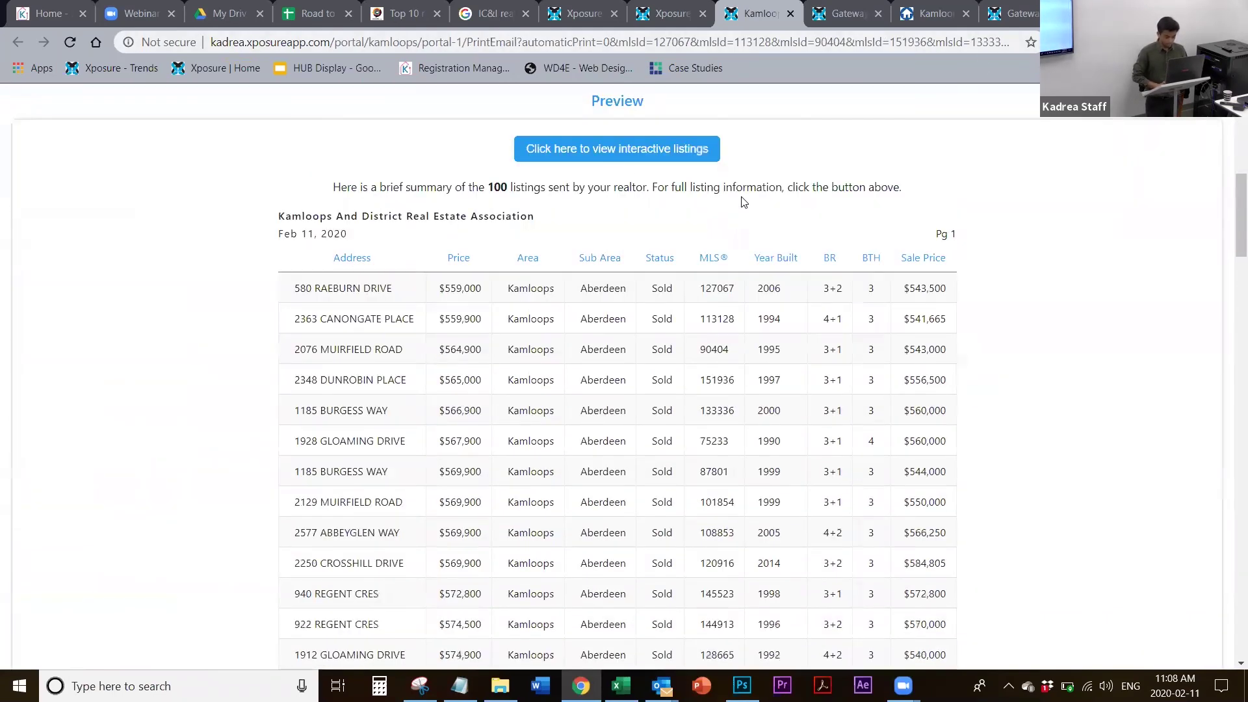
left_click(621, 152)
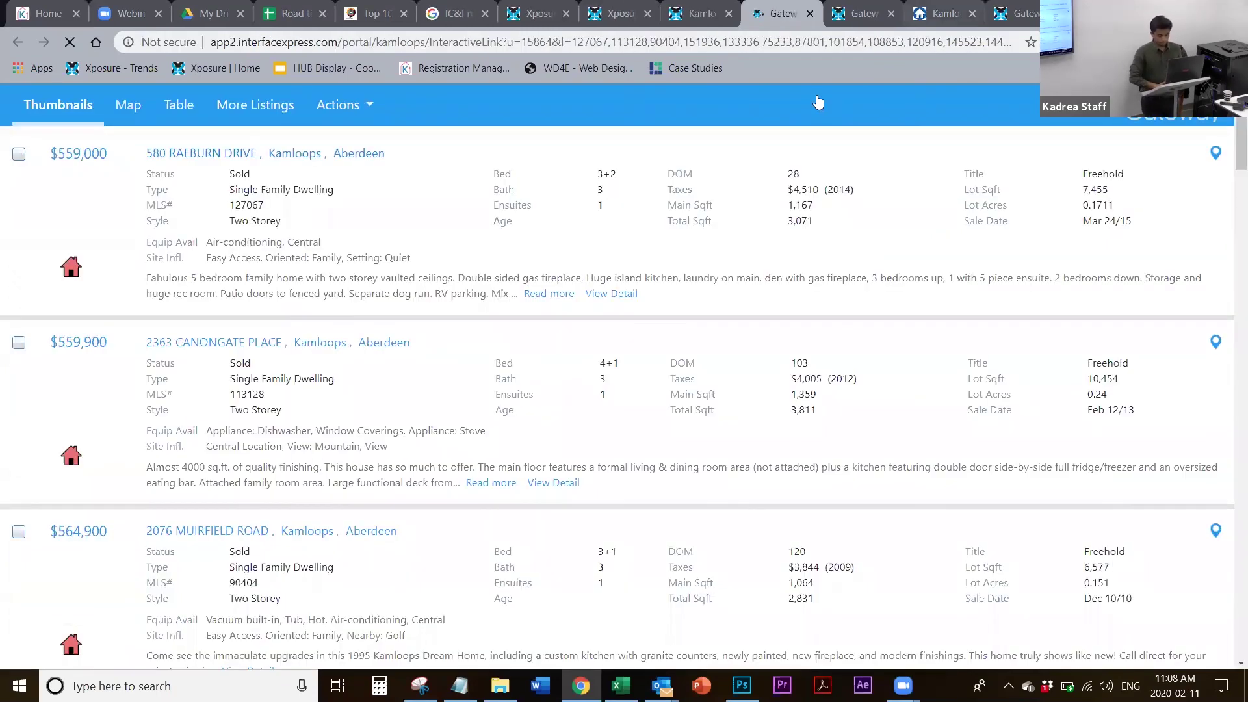
left_click(890, 13)
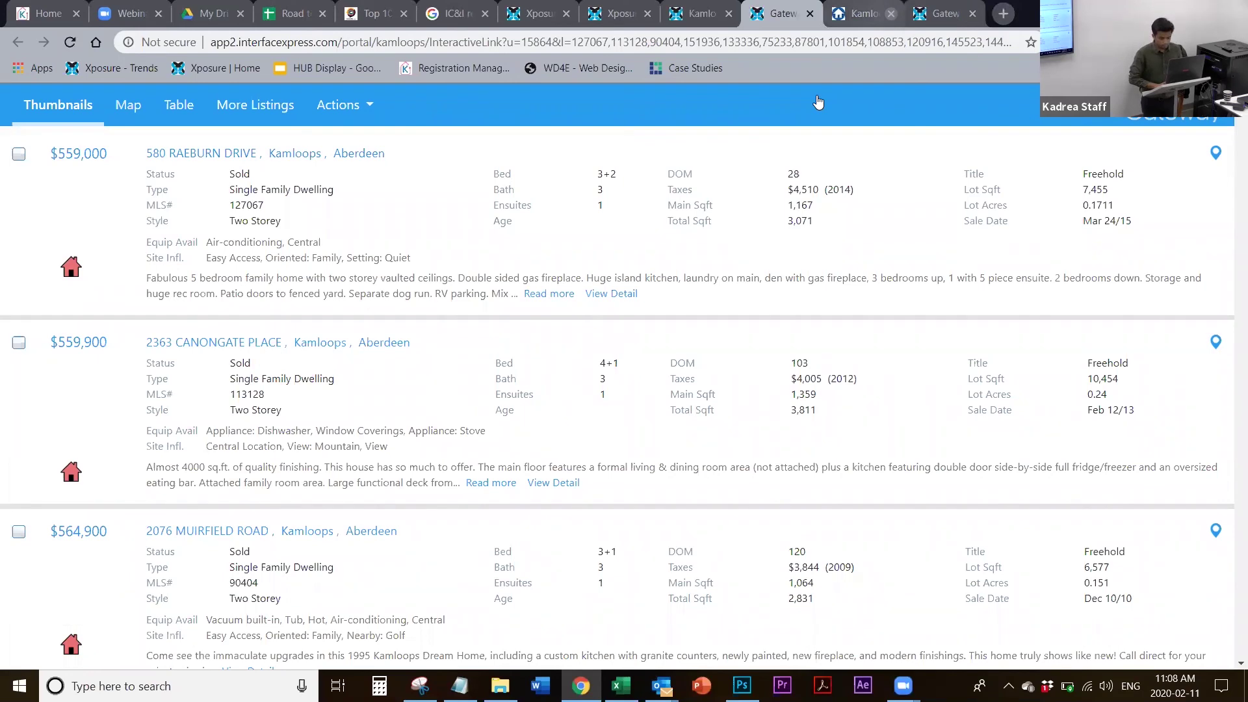
left_click(890, 13)
key("ctrl+w")
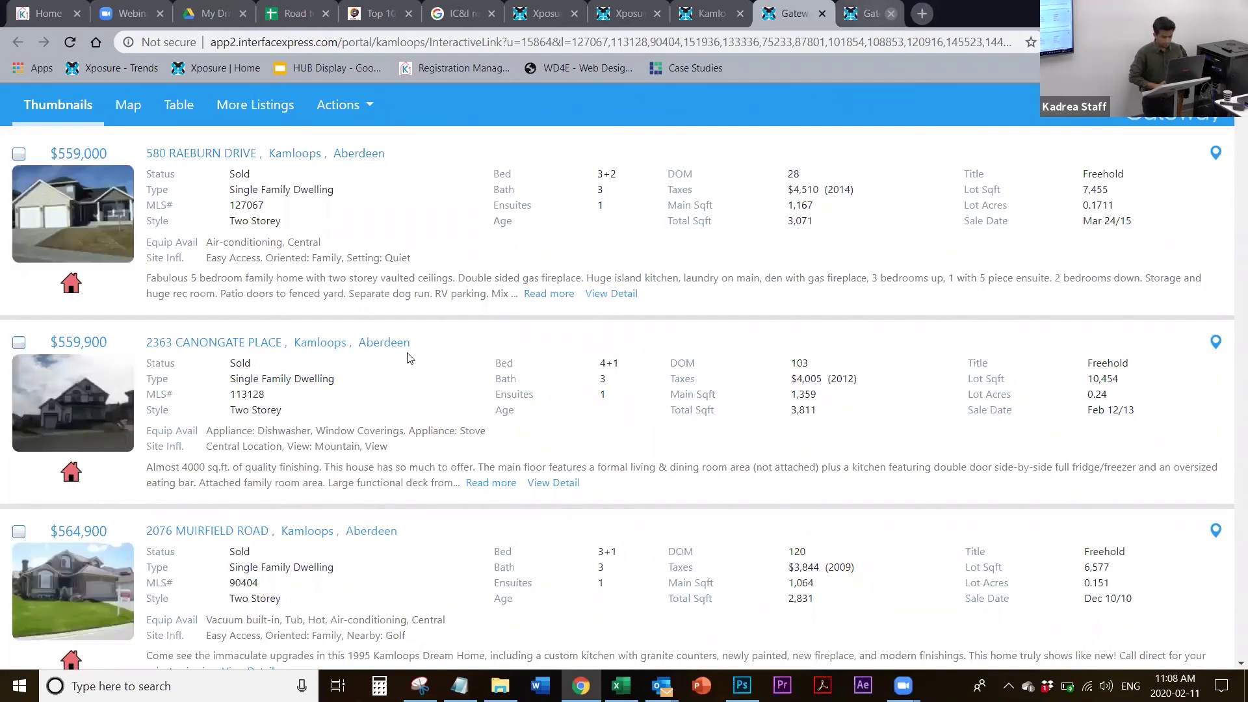
left_click(289, 161)
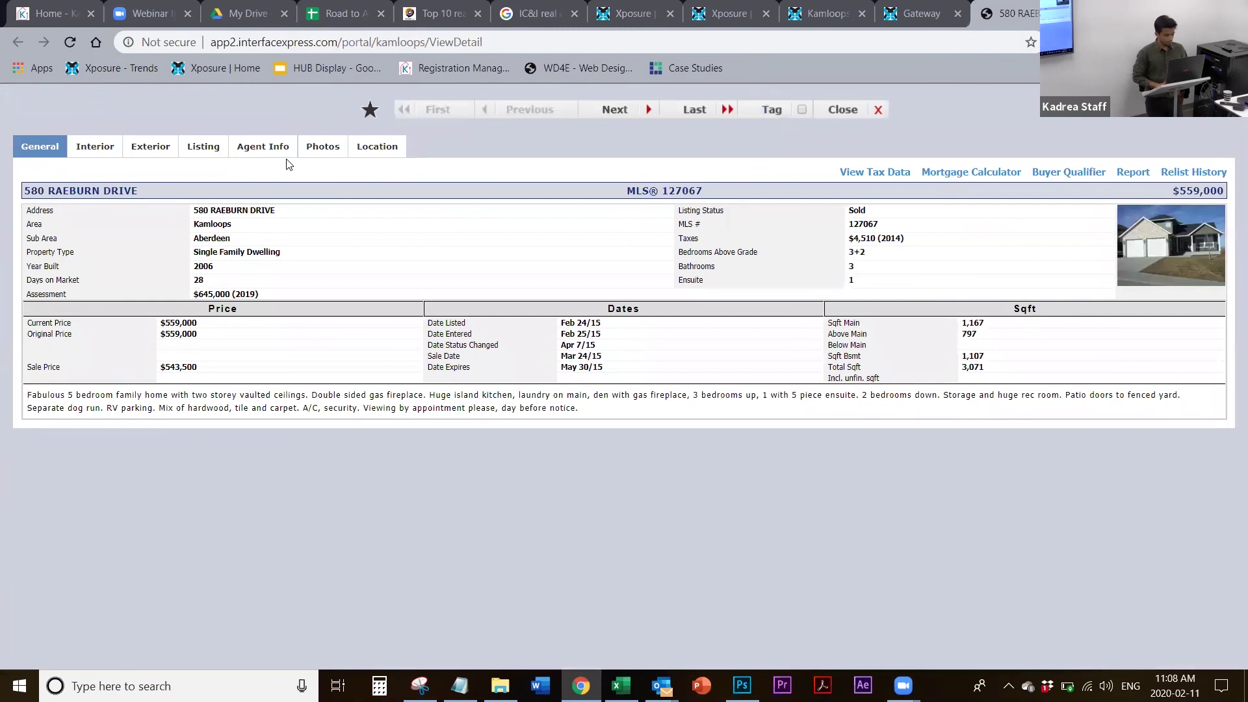
left_click(263, 151)
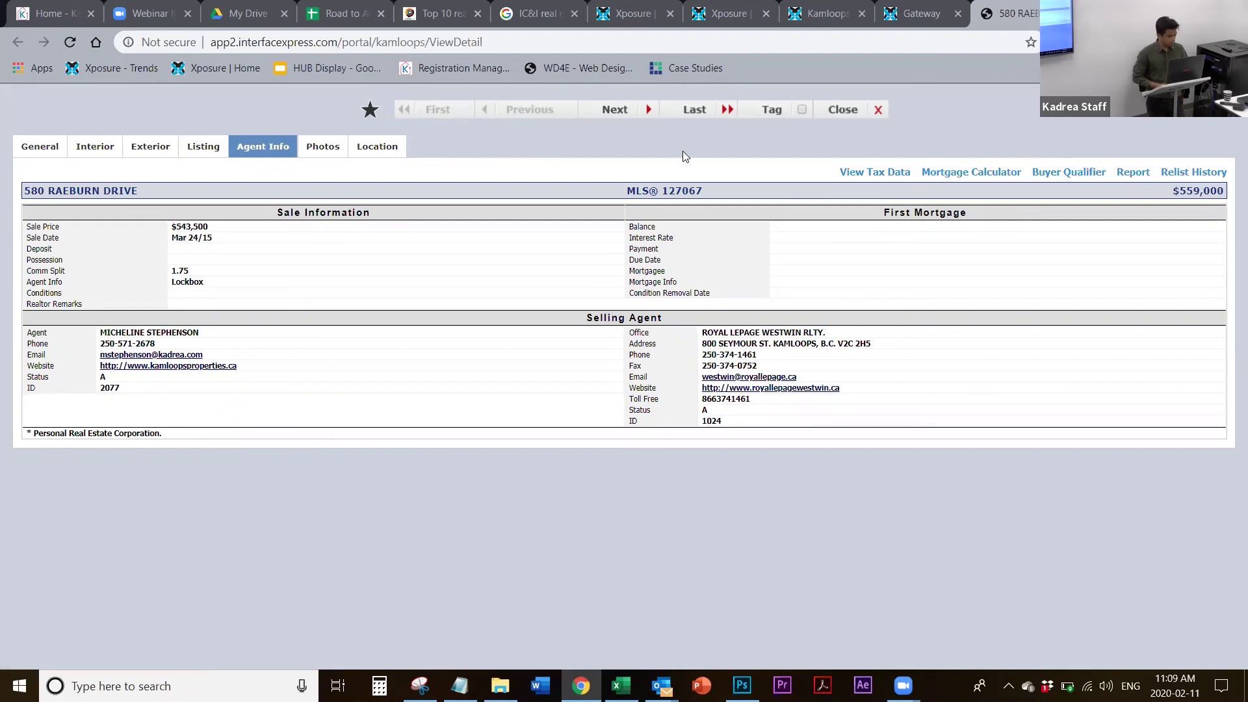
left_click(39, 148)
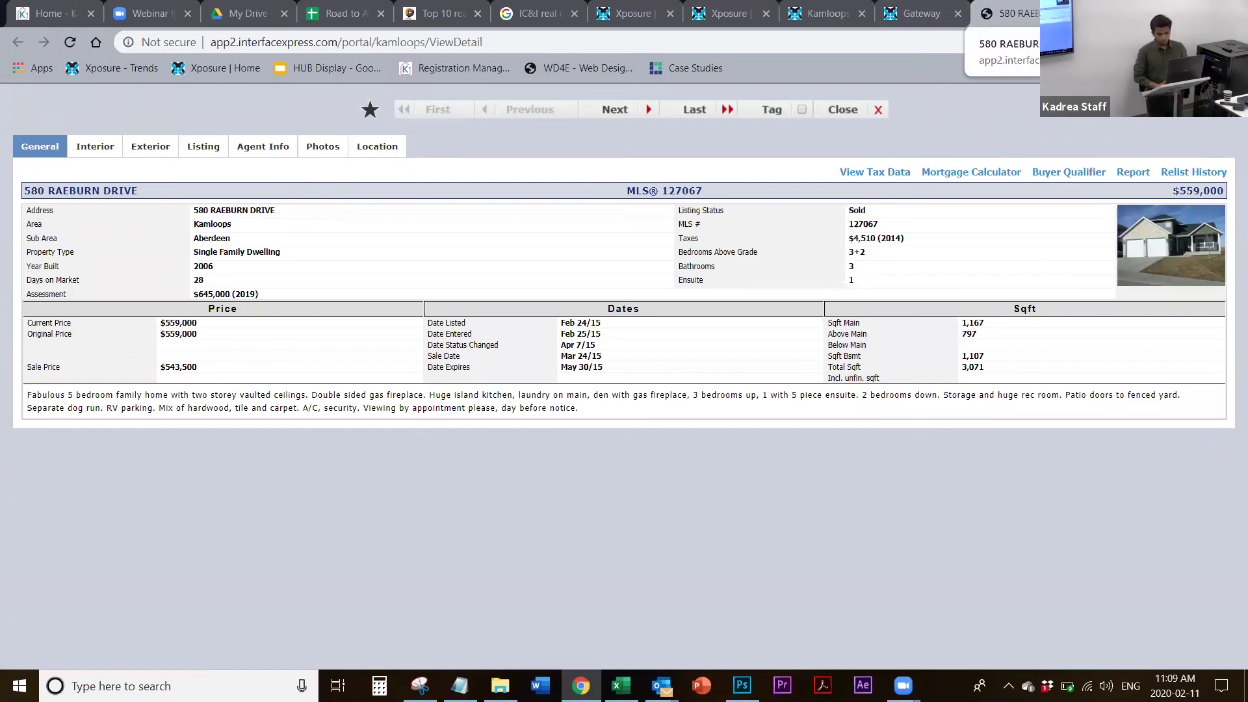
key("ctrl+w")
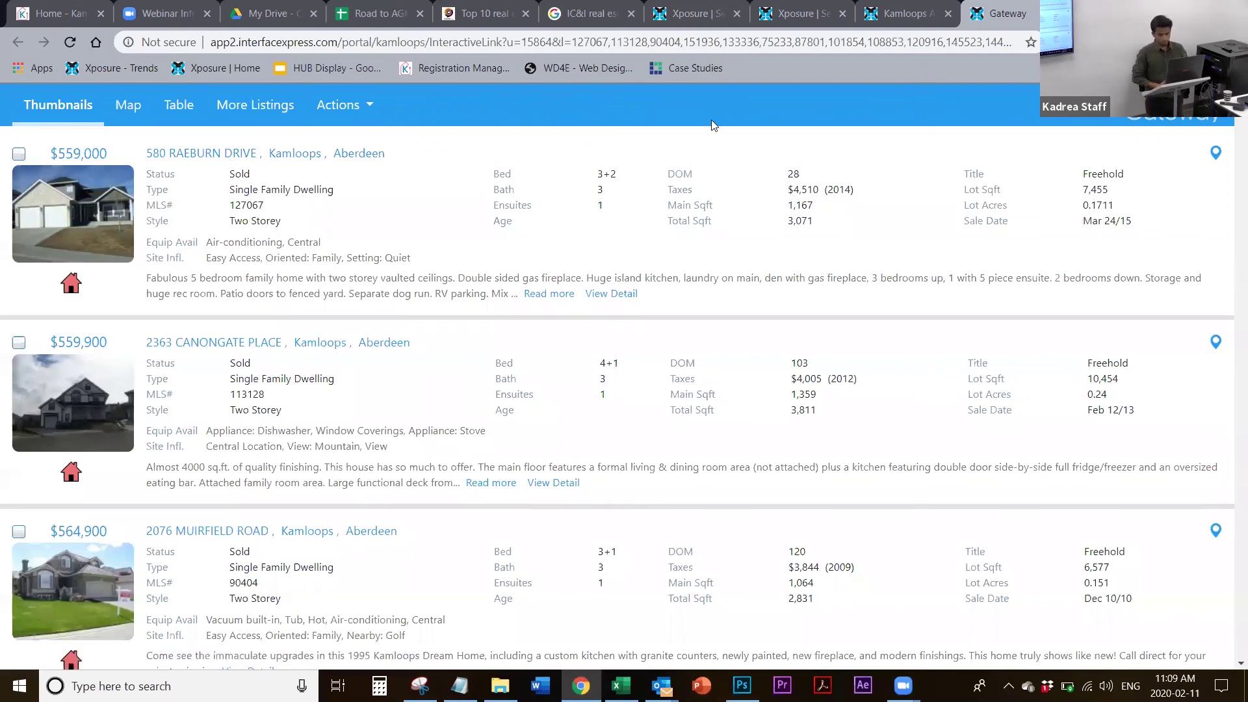
Switch to the Xposure search form and run the search for active Aberdeen listings priced 200,000 to 300,000
left_click(691, 22)
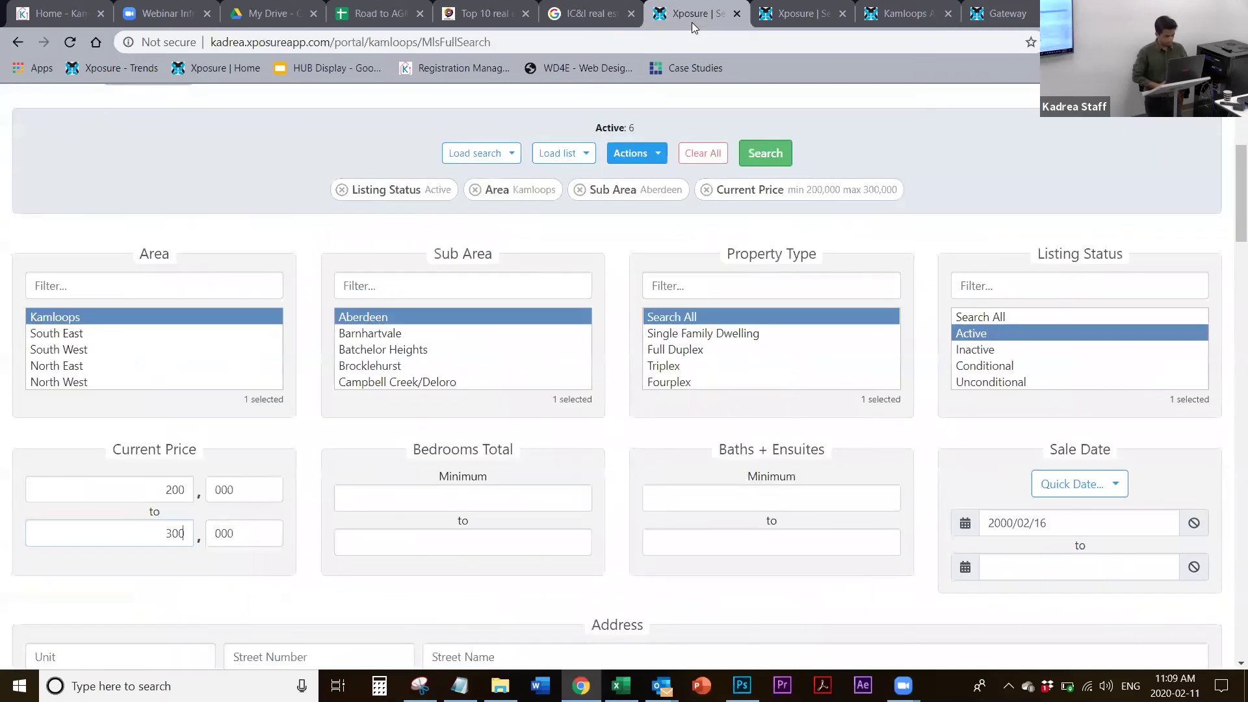
left_click(763, 155)
left_click(764, 155)
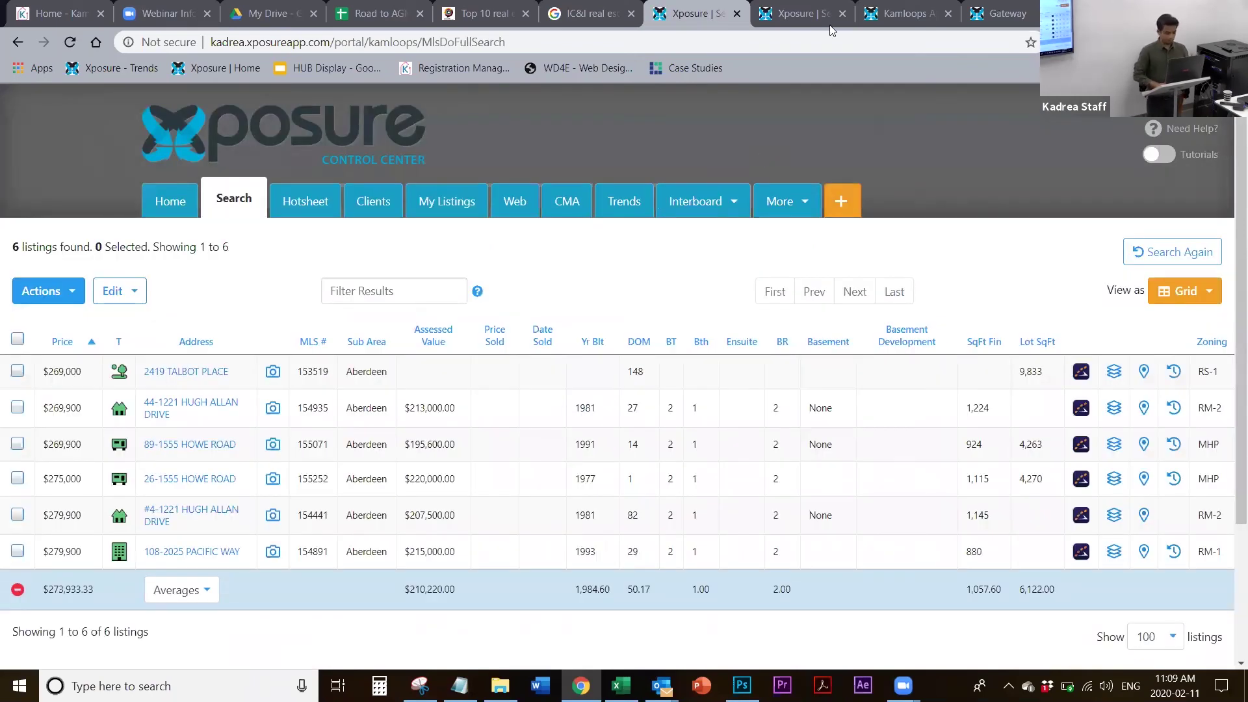
left_click(217, 452)
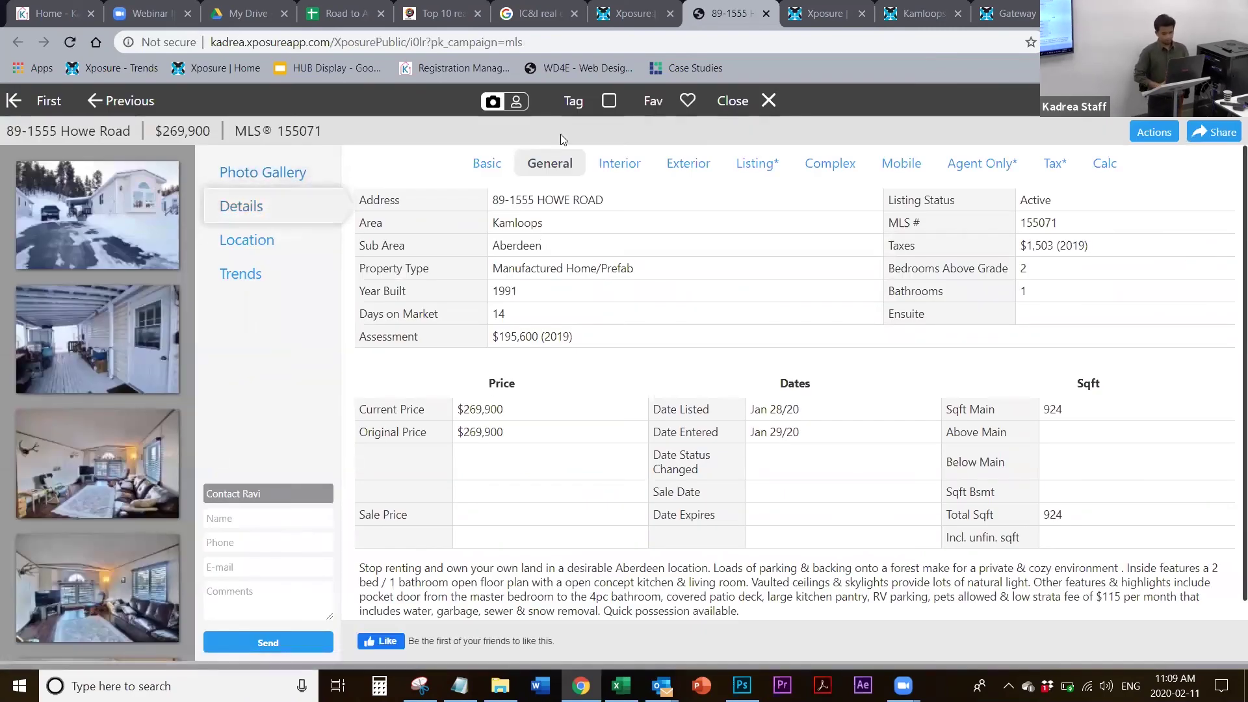
left_click(766, 14)
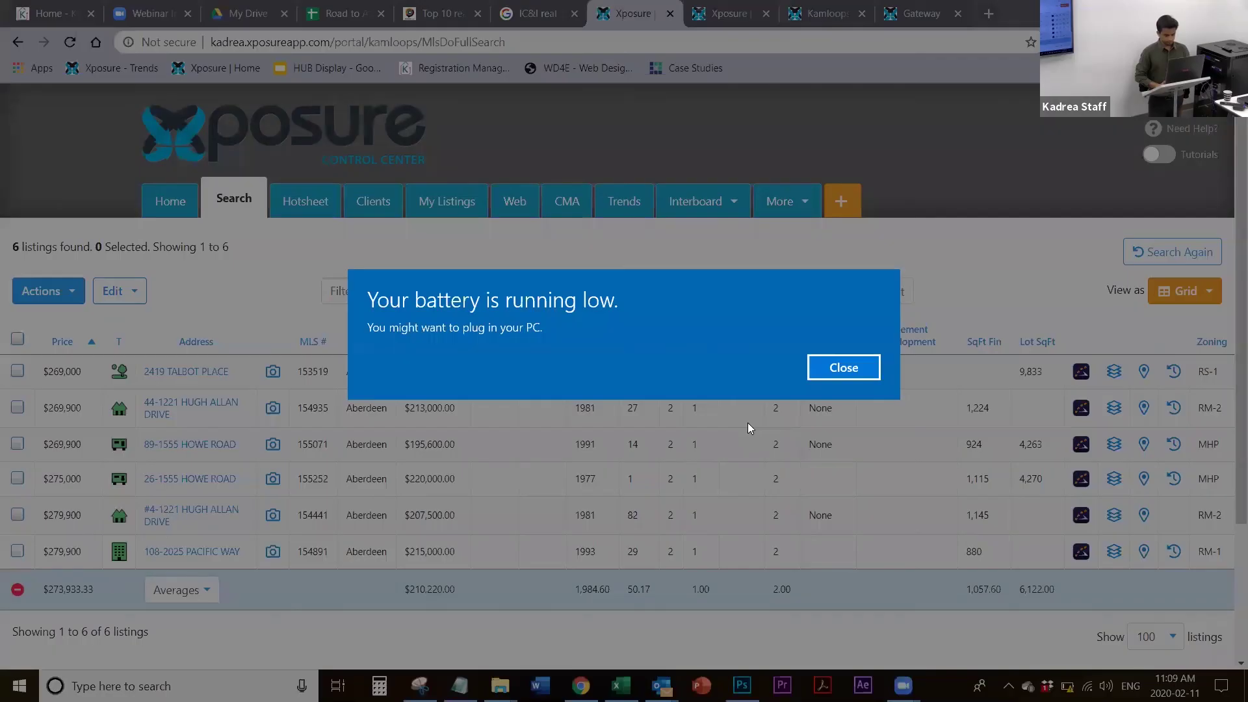
left_click(838, 369)
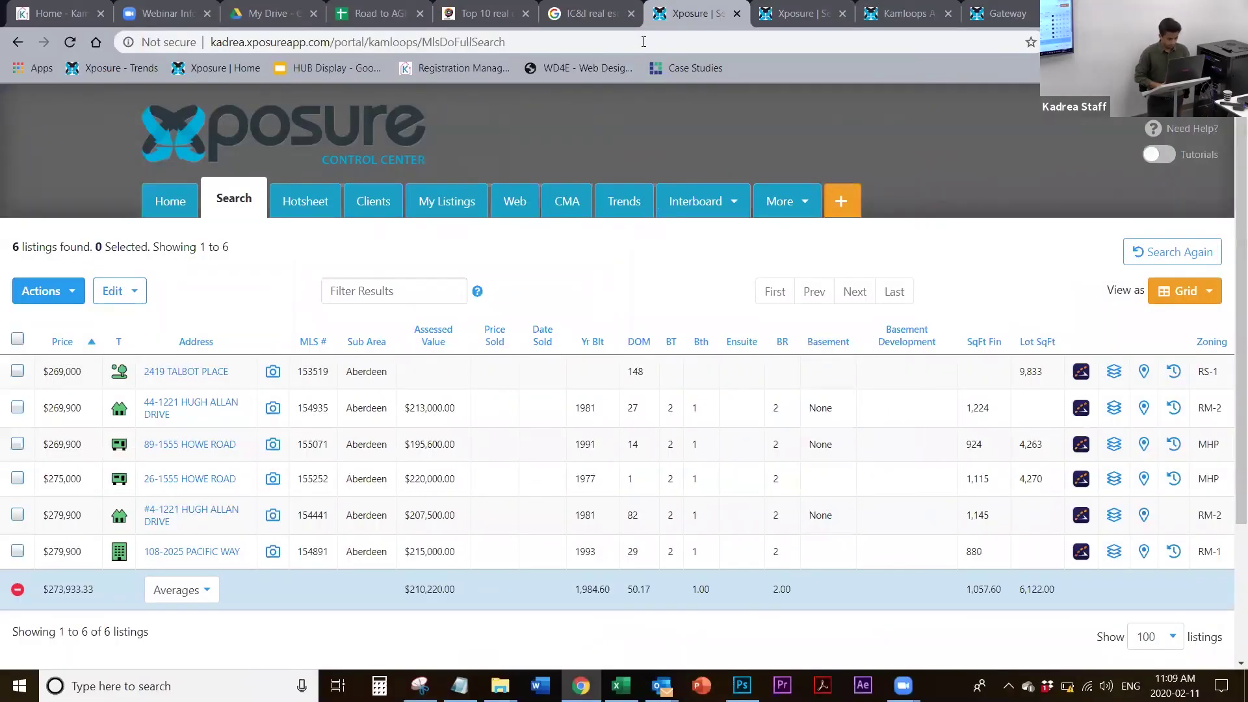
left_click(18, 371)
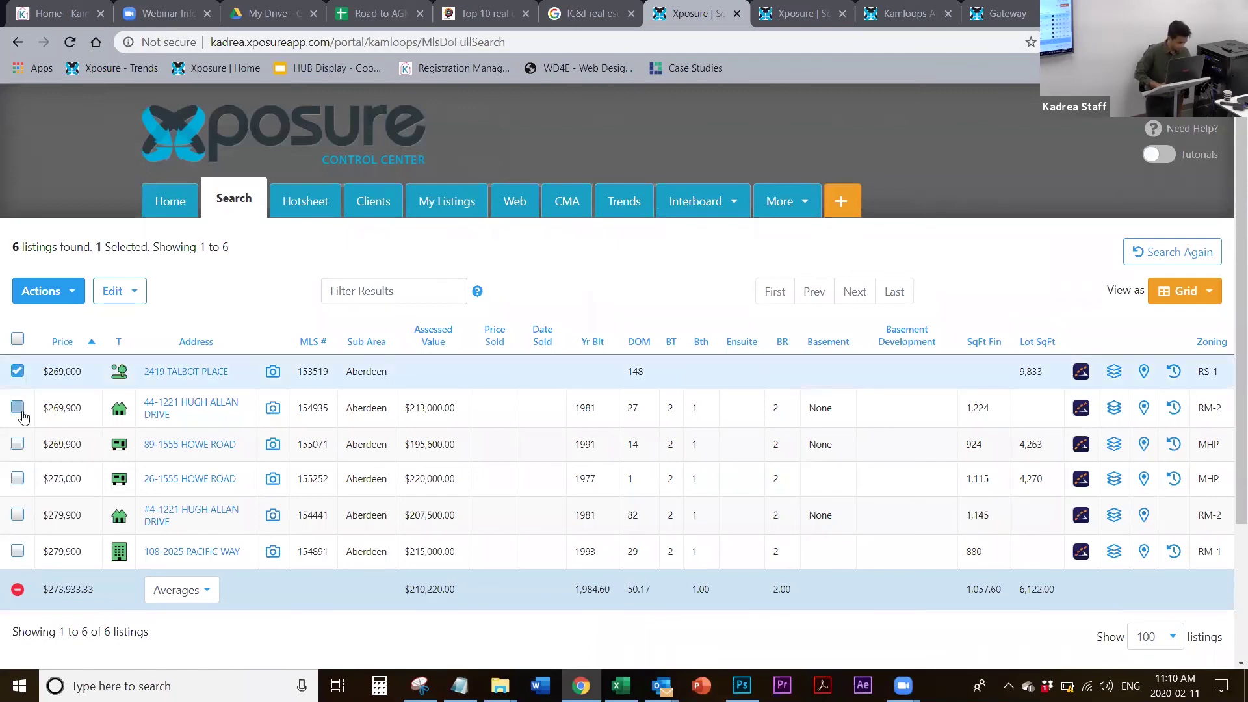
left_click(19, 409)
left_click(76, 294)
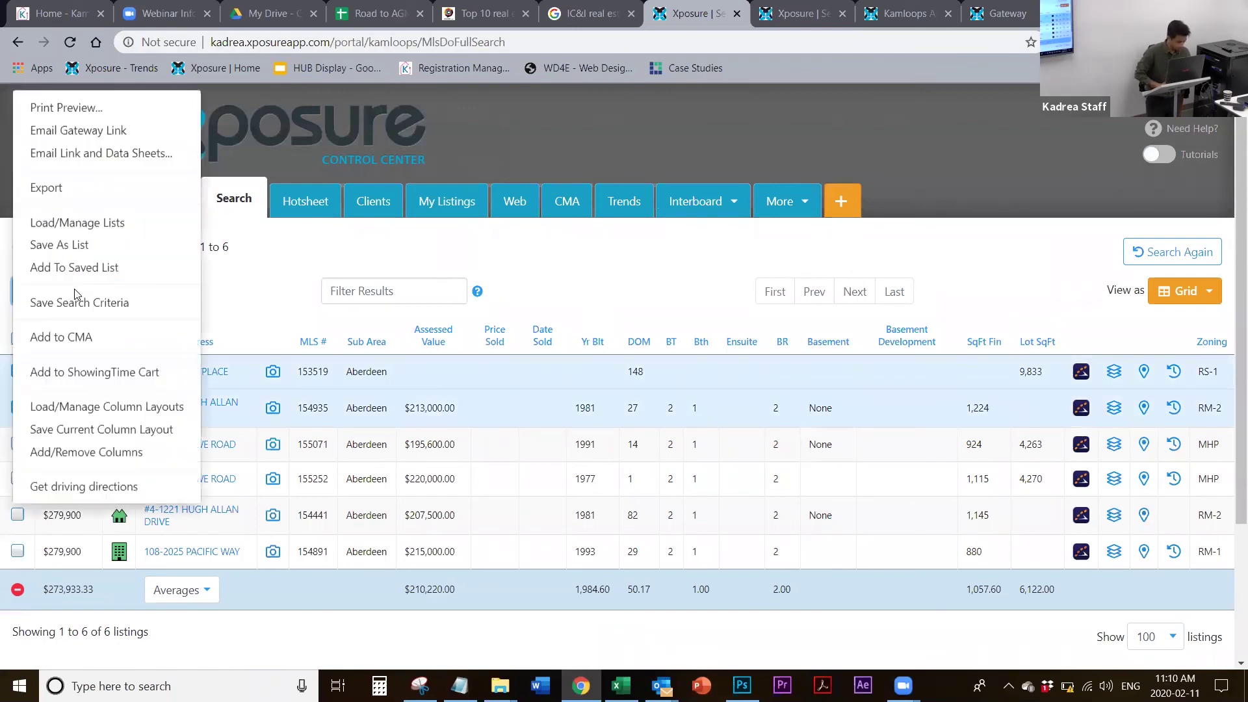
left_click(102, 132)
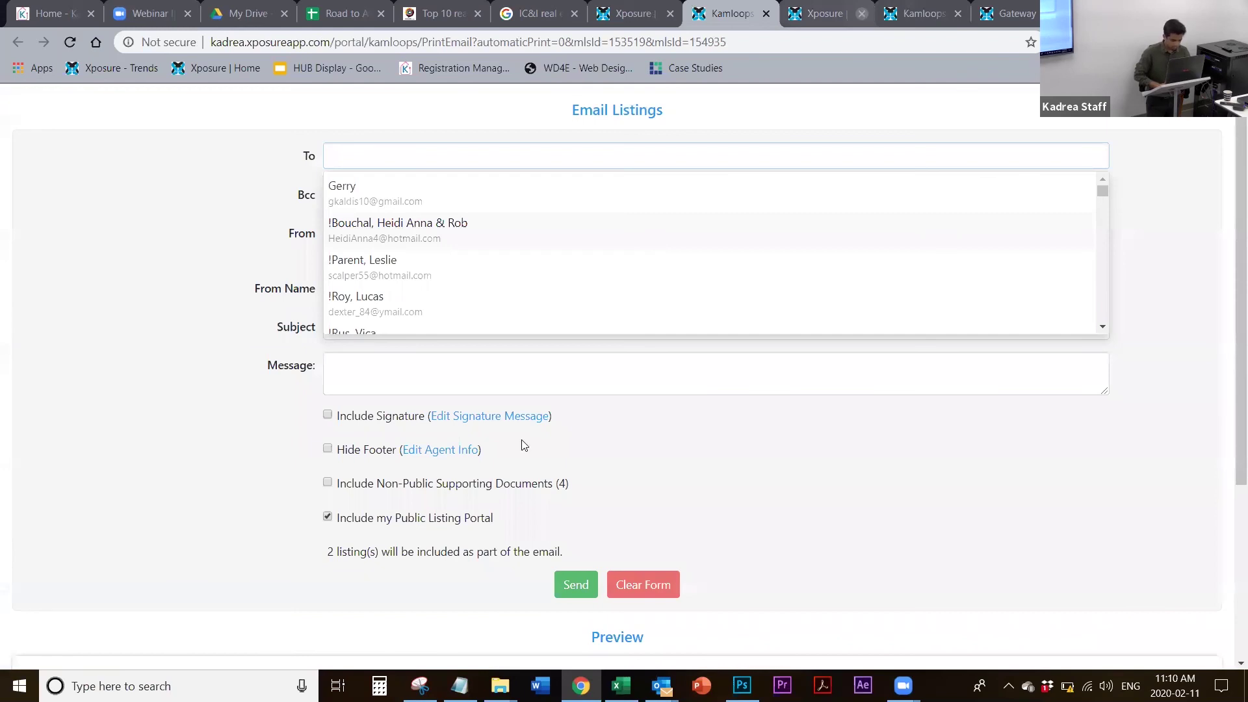
scroll(455, 484, "down", 4)
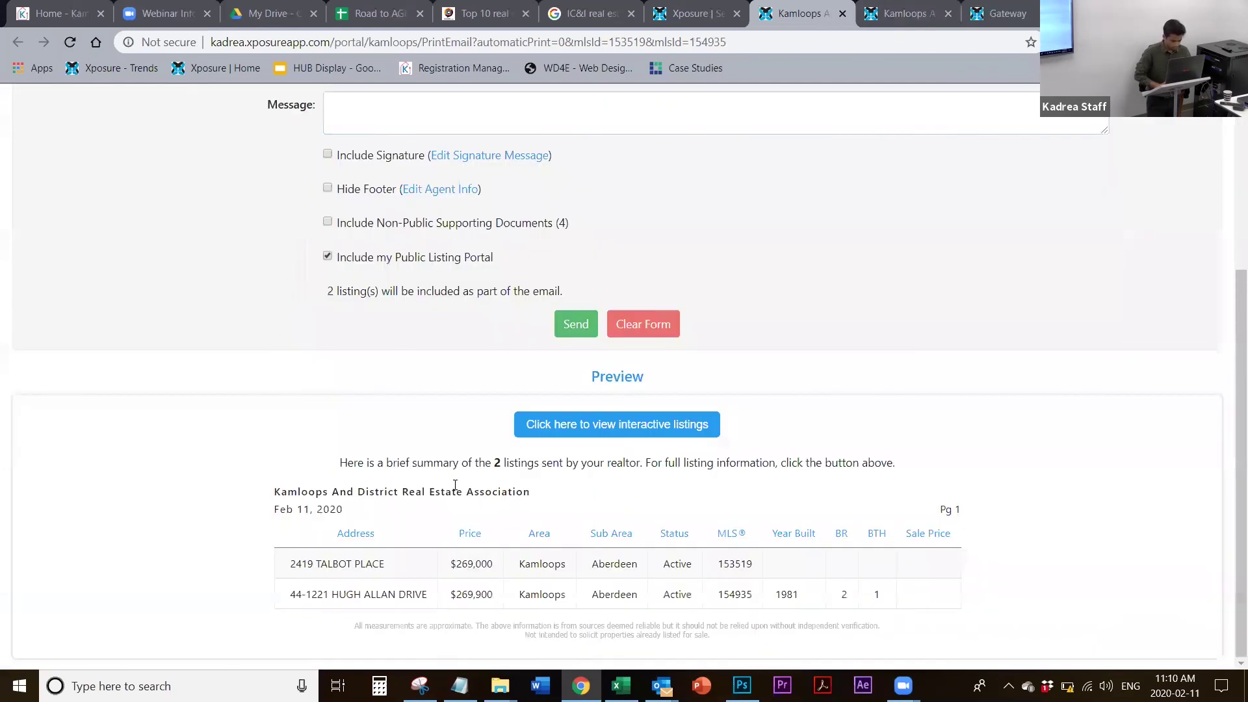
left_click(641, 425)
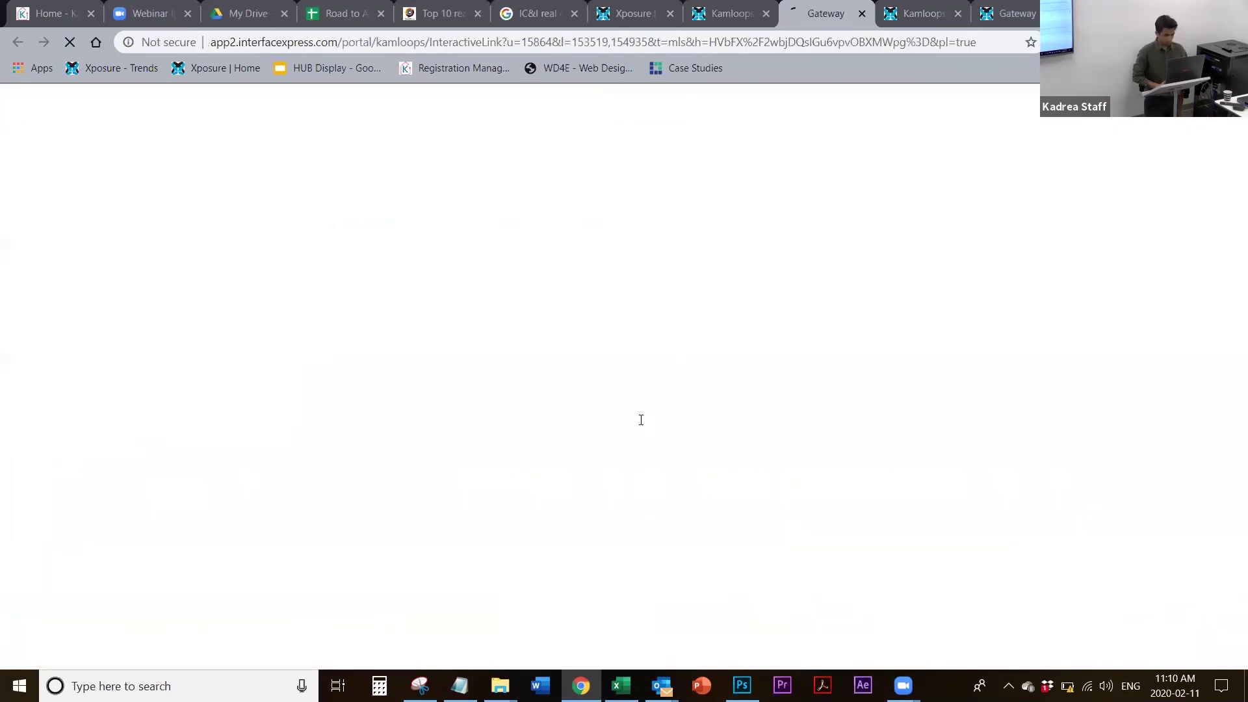
left_click(272, 156)
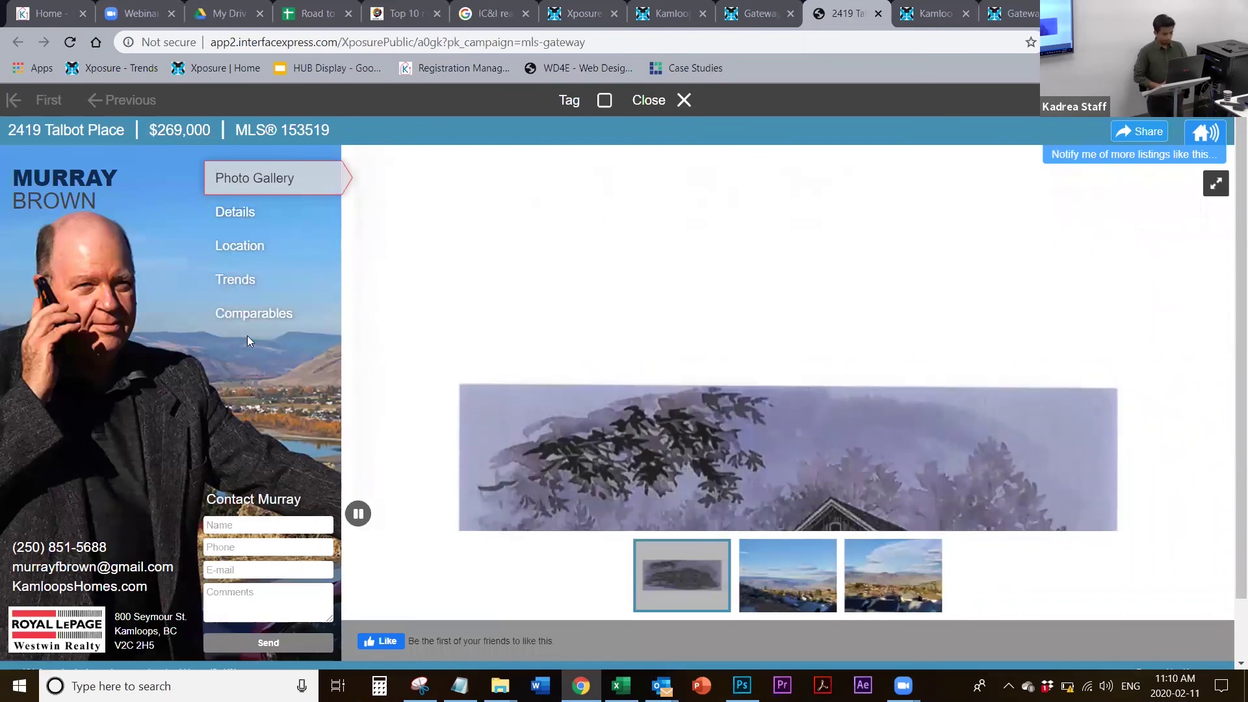
scroll(156, 576, "down", 2)
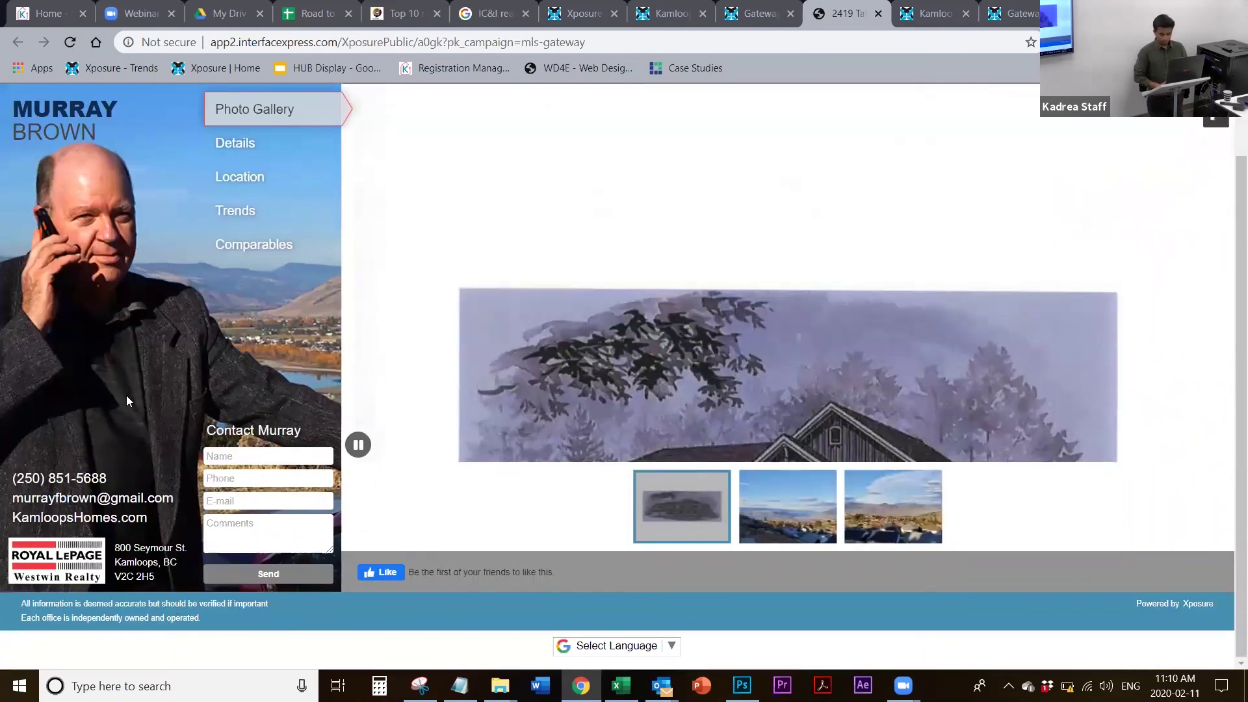
scroll(126, 395, "up", 2)
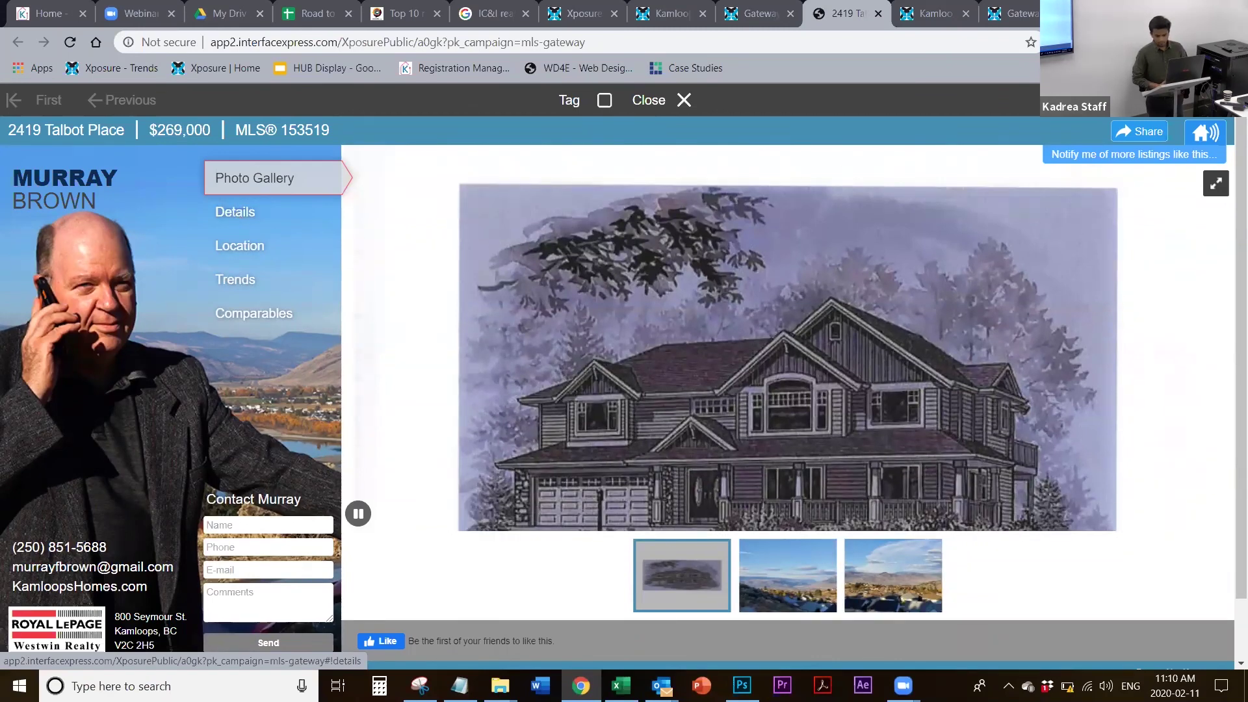
left_click(234, 212)
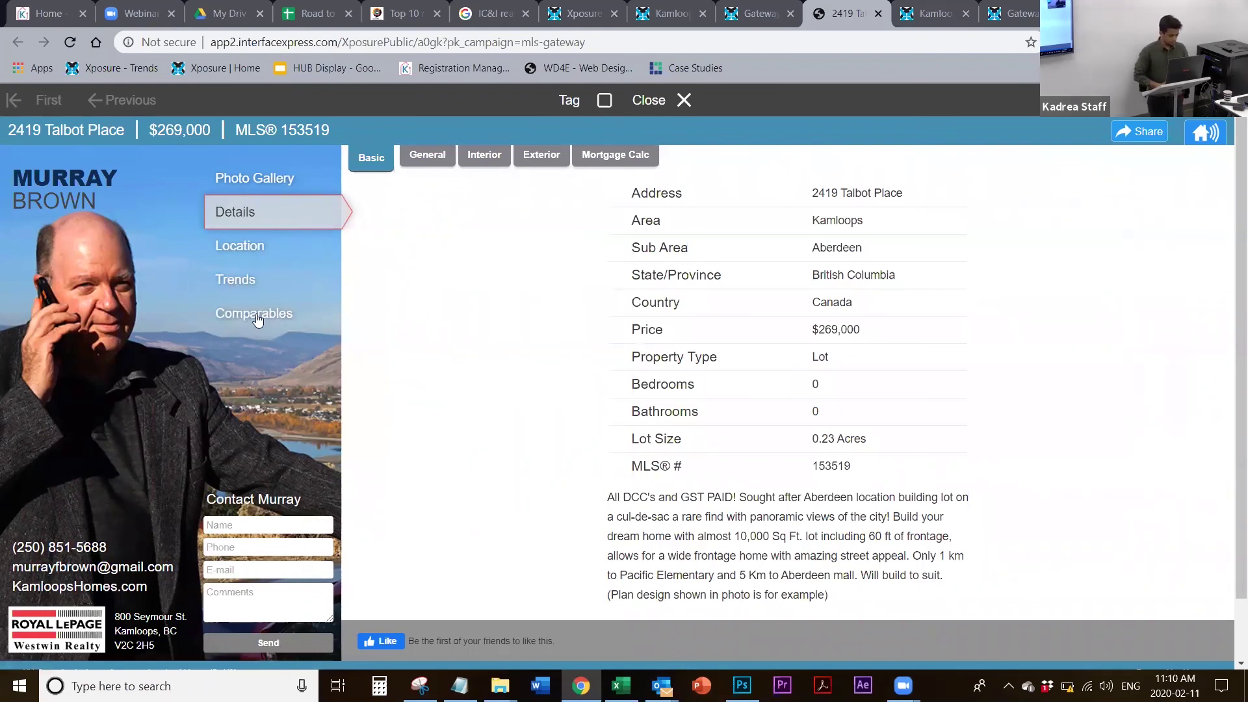
scroll(262, 426, "down", 1)
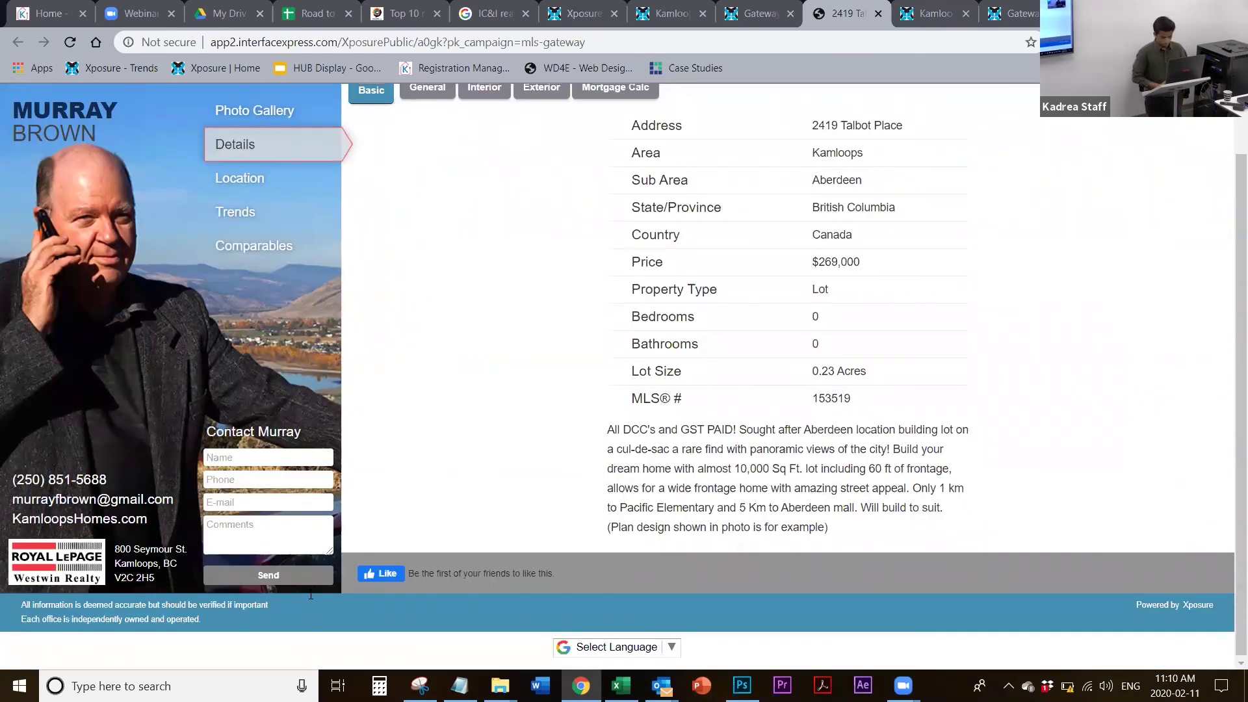
scroll(310, 598, "up", 1)
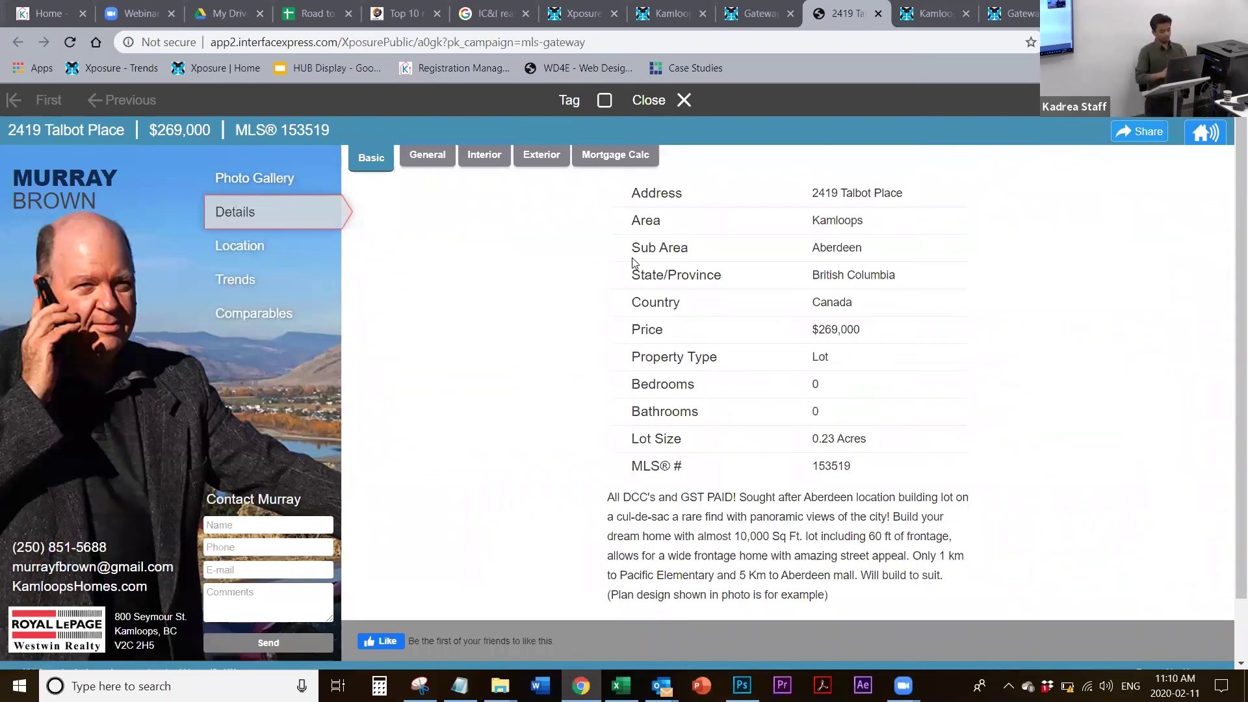
left_click(677, 21)
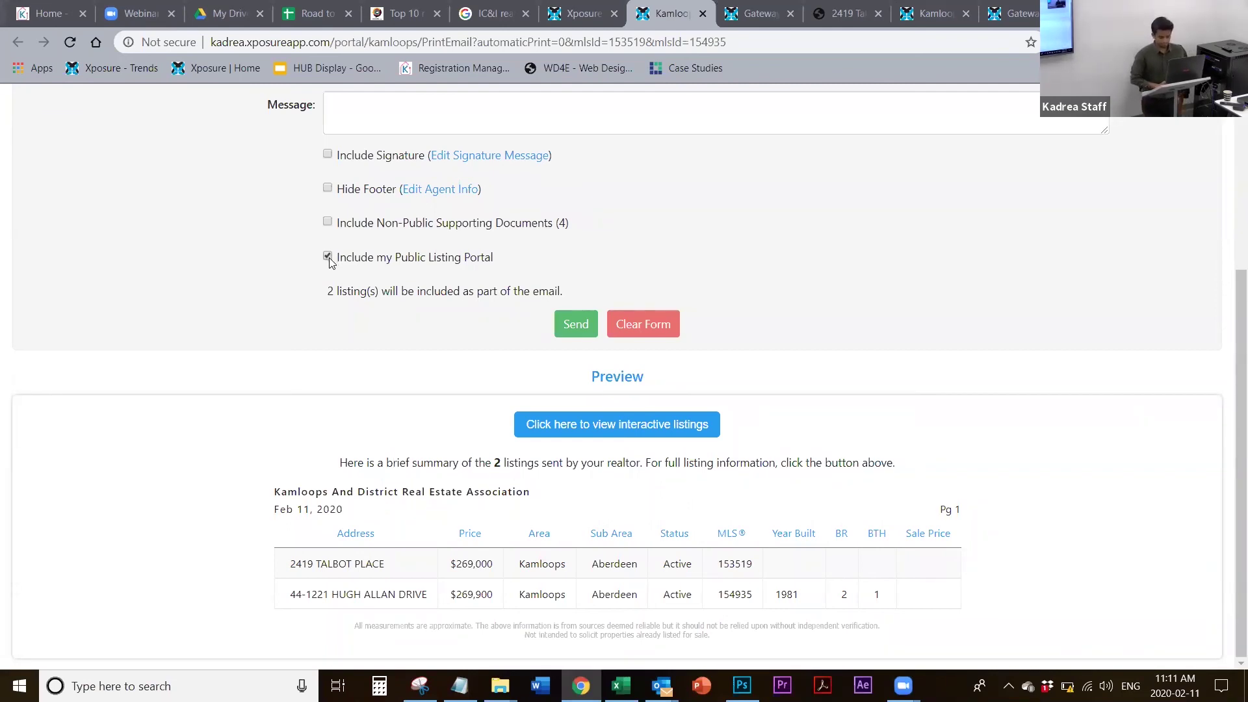
scroll(363, 415, "up", 4)
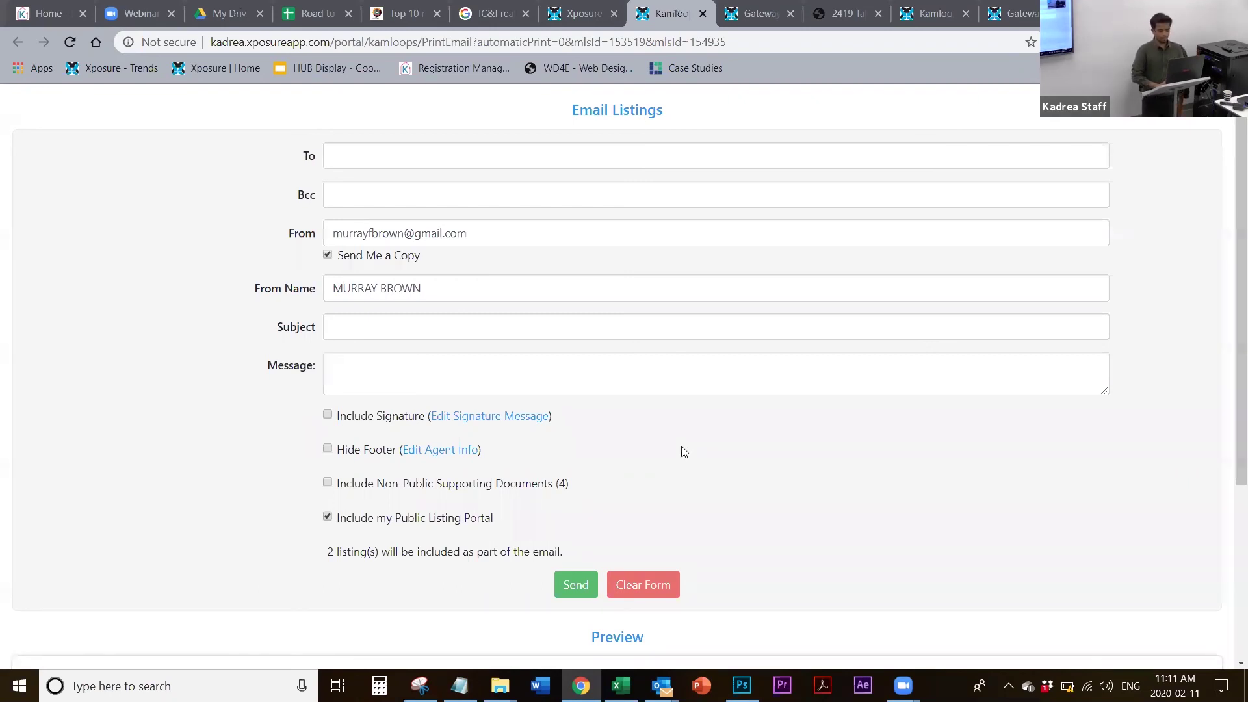
scroll(684, 451, "down", 3)
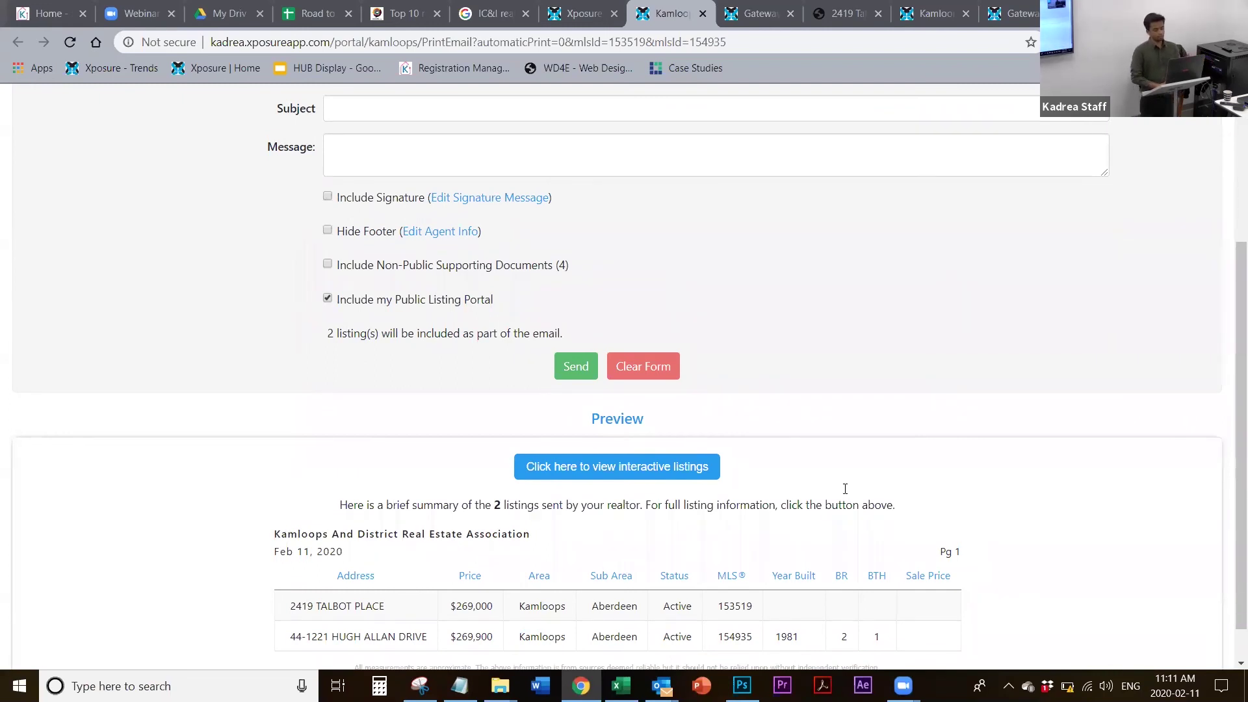
scroll(845, 489, "down", 1)
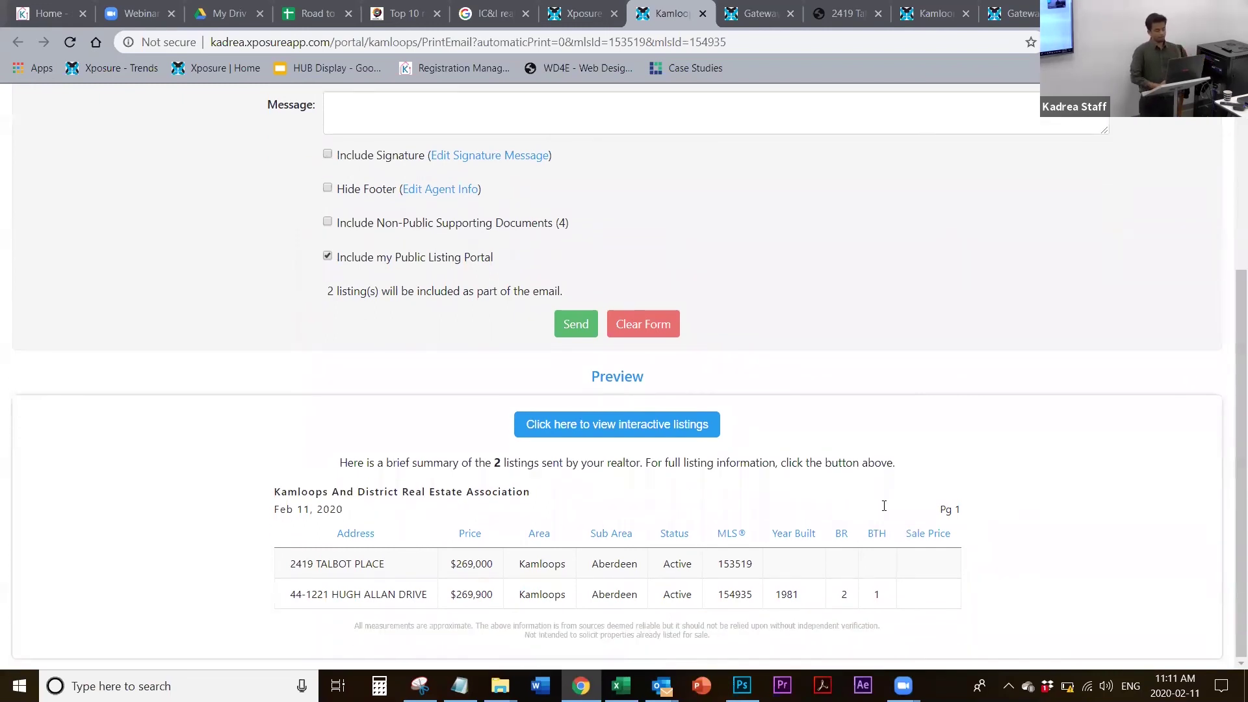